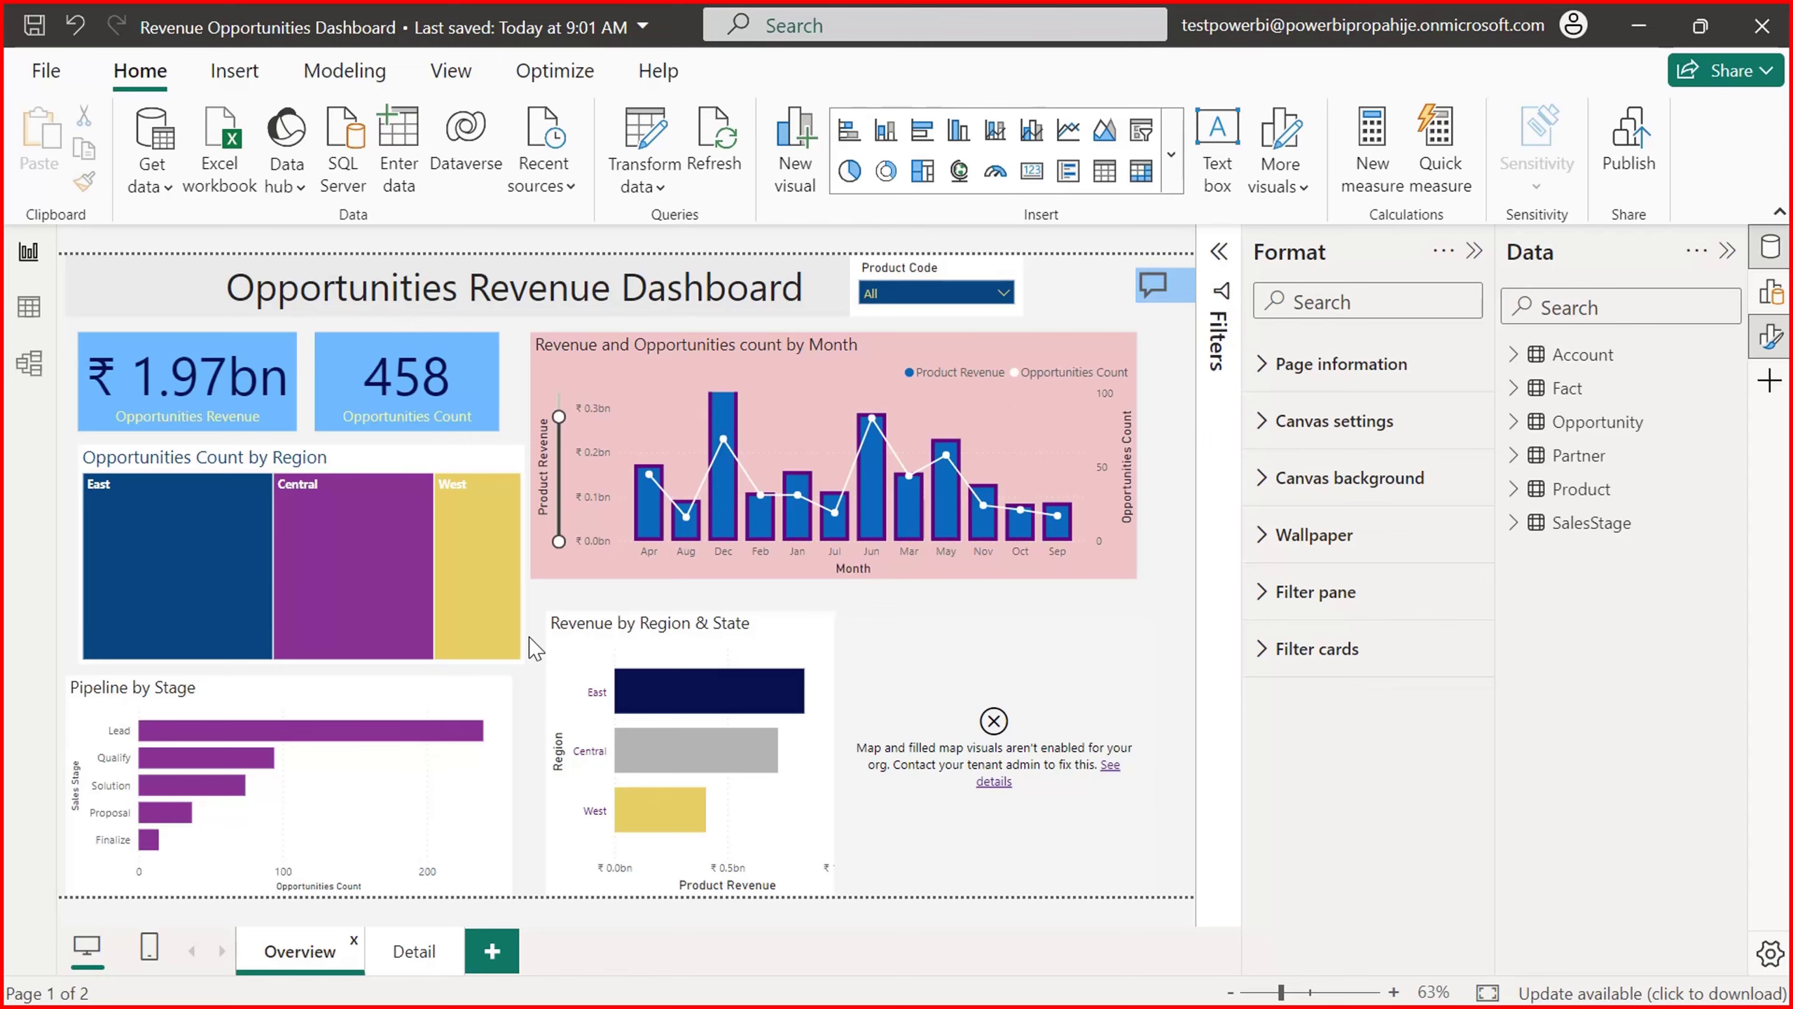
Step: Cross-filter the Overview page by the Central region and look through the Overview and Detail pages
{"action": "left_click", "coordinate": [662, 762]}
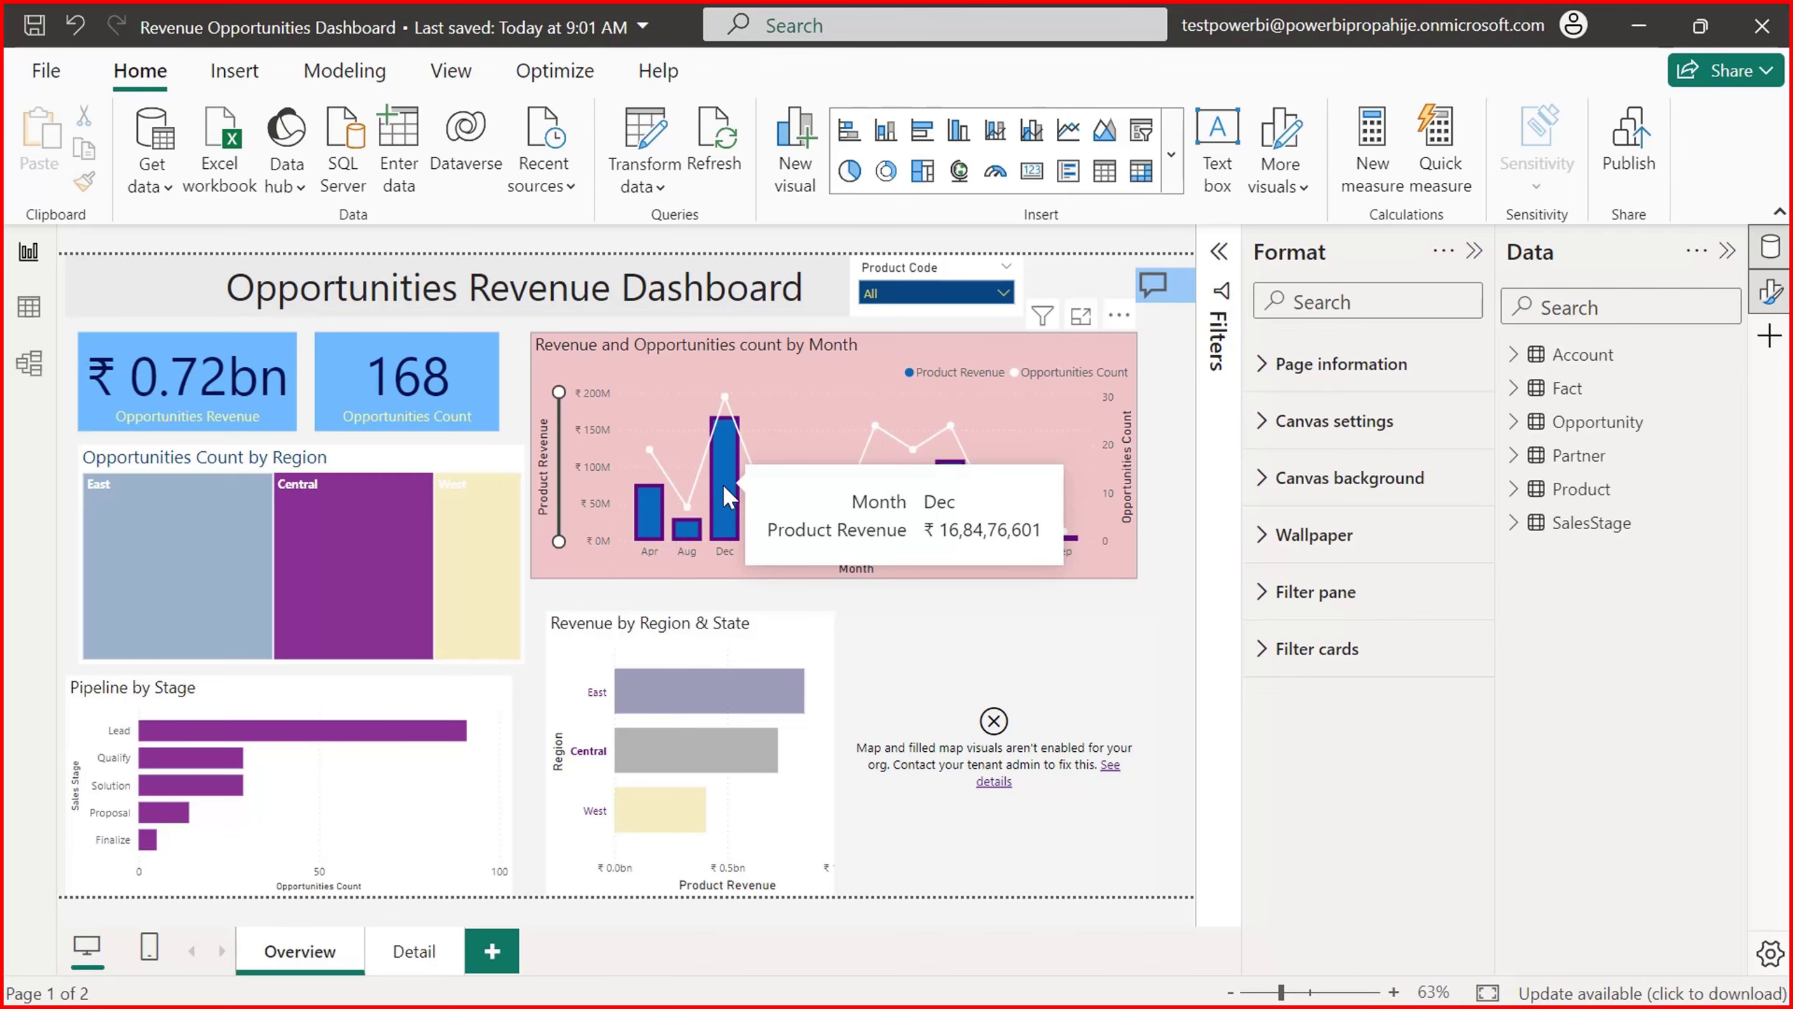
{"action": "mouse_move", "coordinate": [653, 511]}
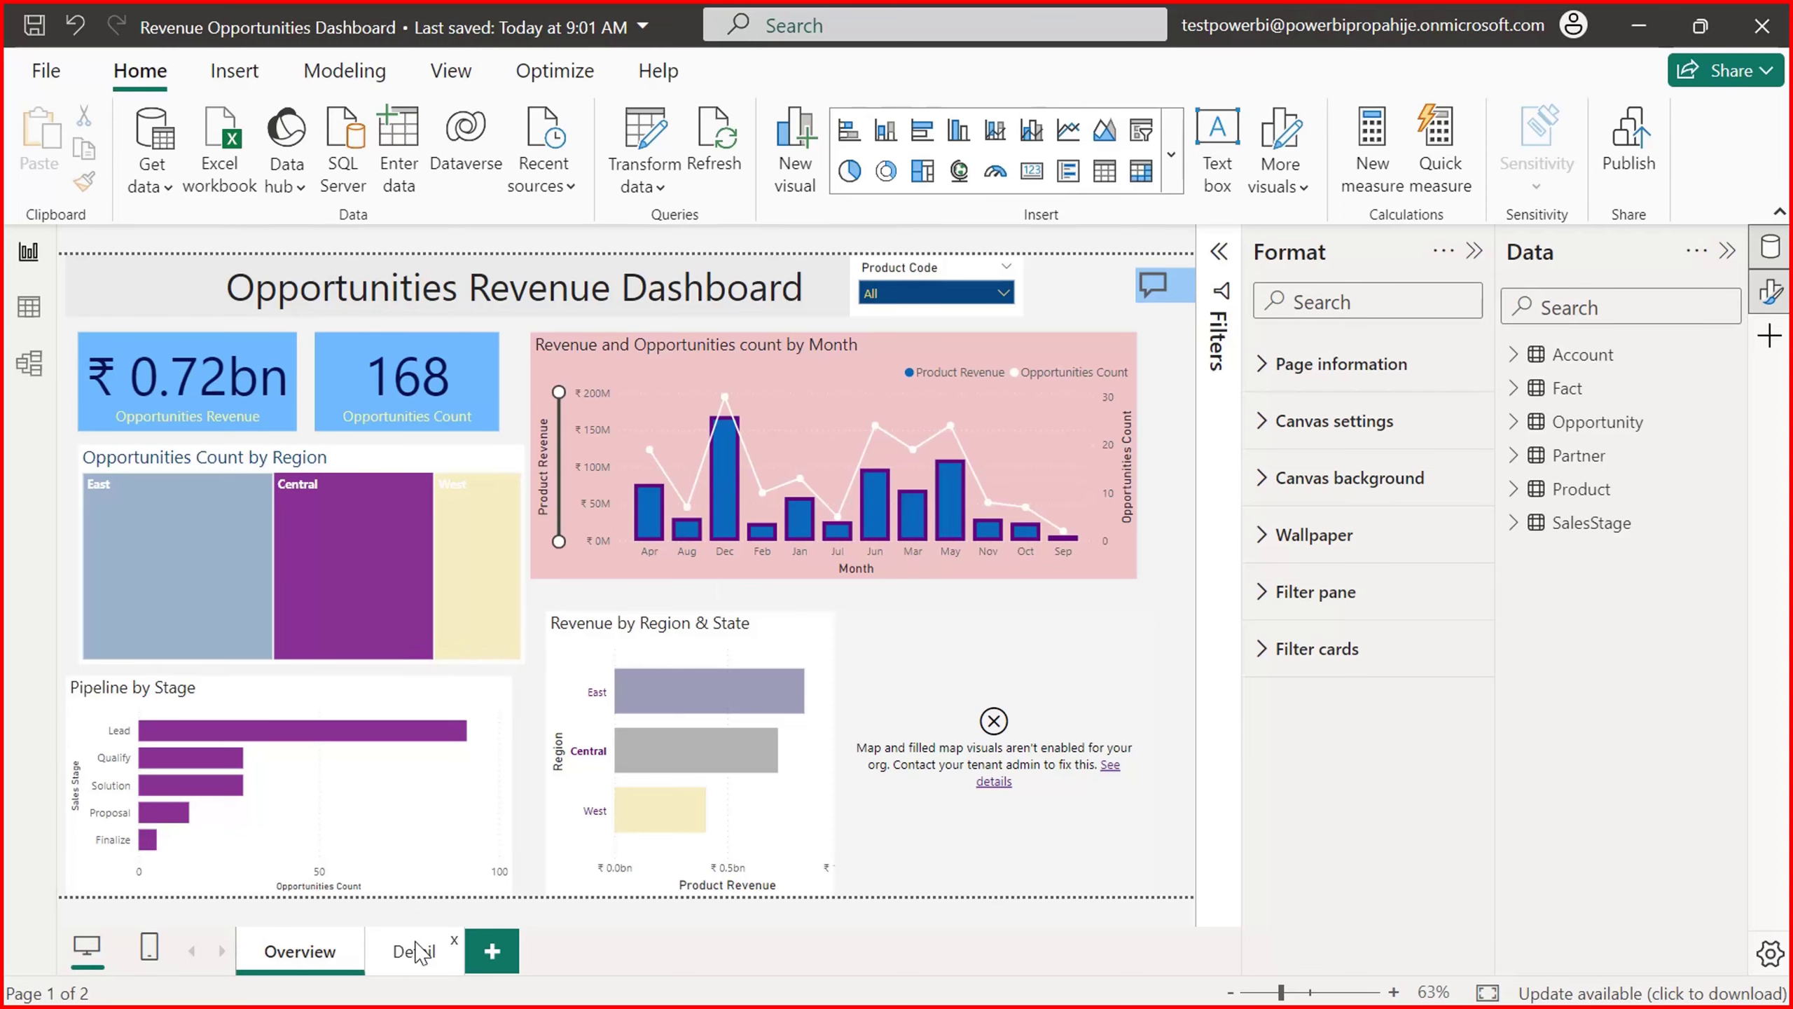
{"action": "left_click", "coordinate": [417, 954]}
{"action": "left_click", "coordinate": [300, 951]}
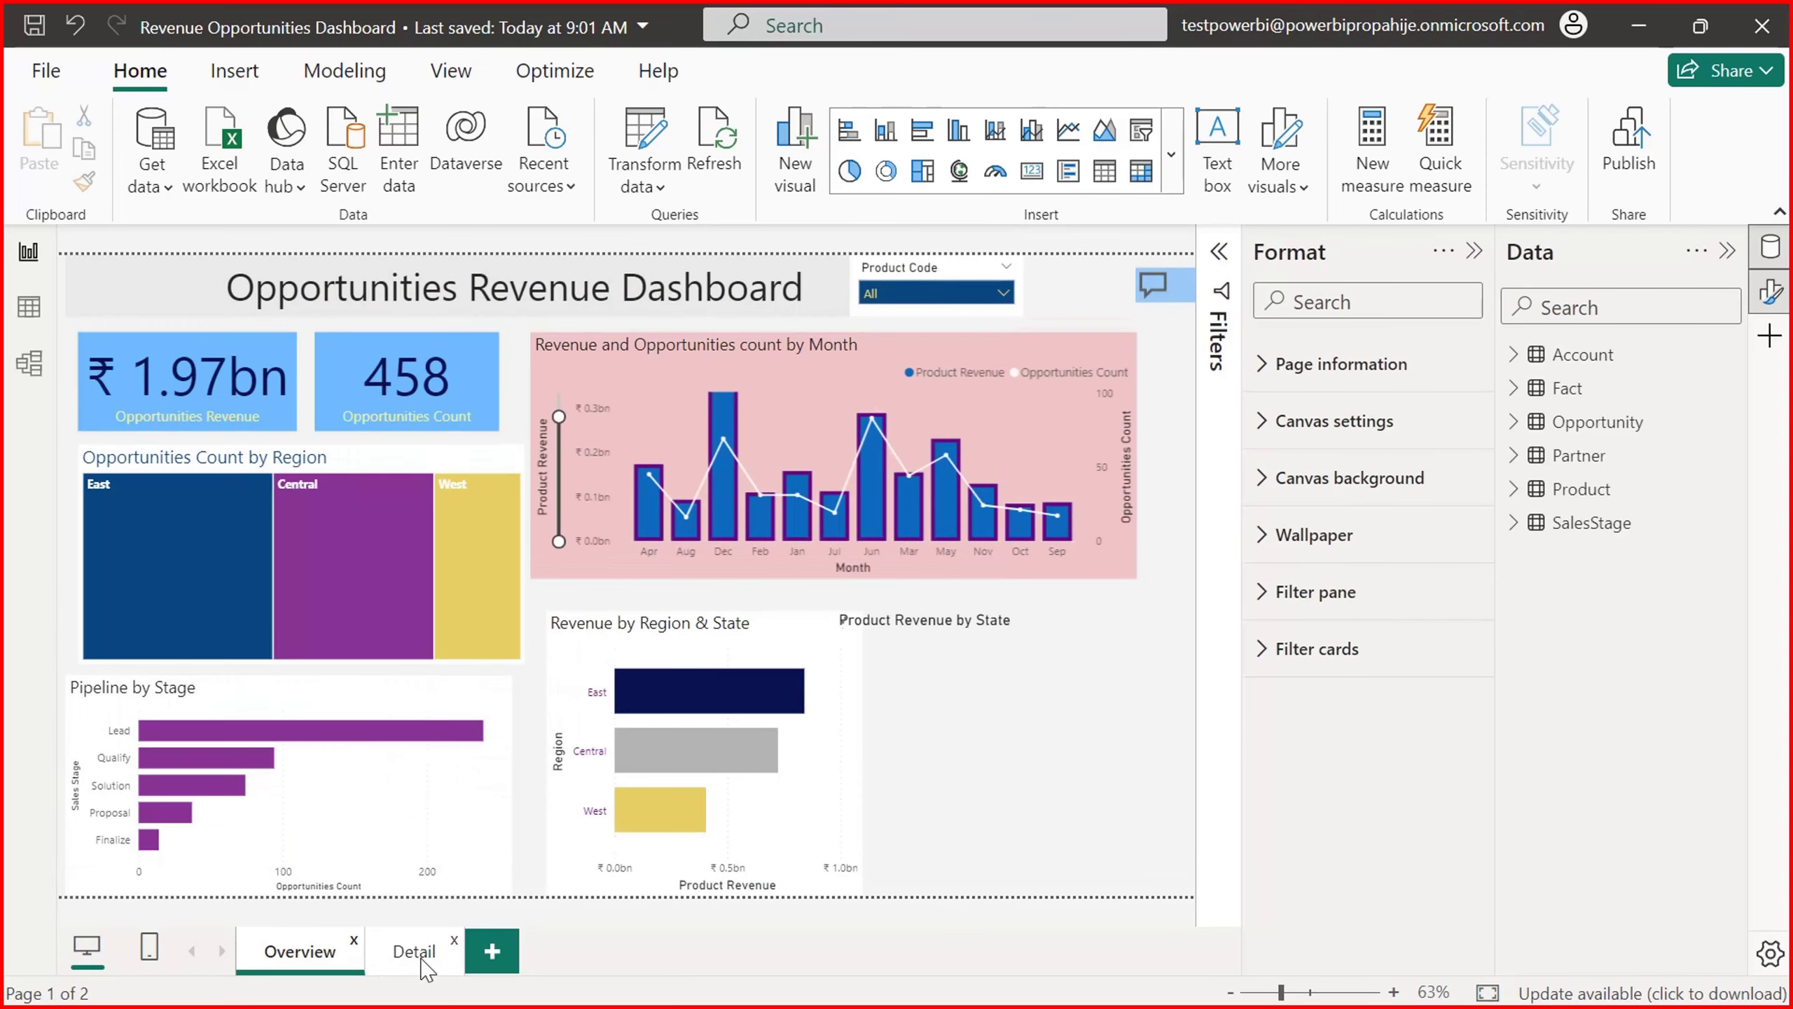
{"action": "left_click", "coordinate": [422, 959]}
{"action": "left_click", "coordinate": [362, 962]}
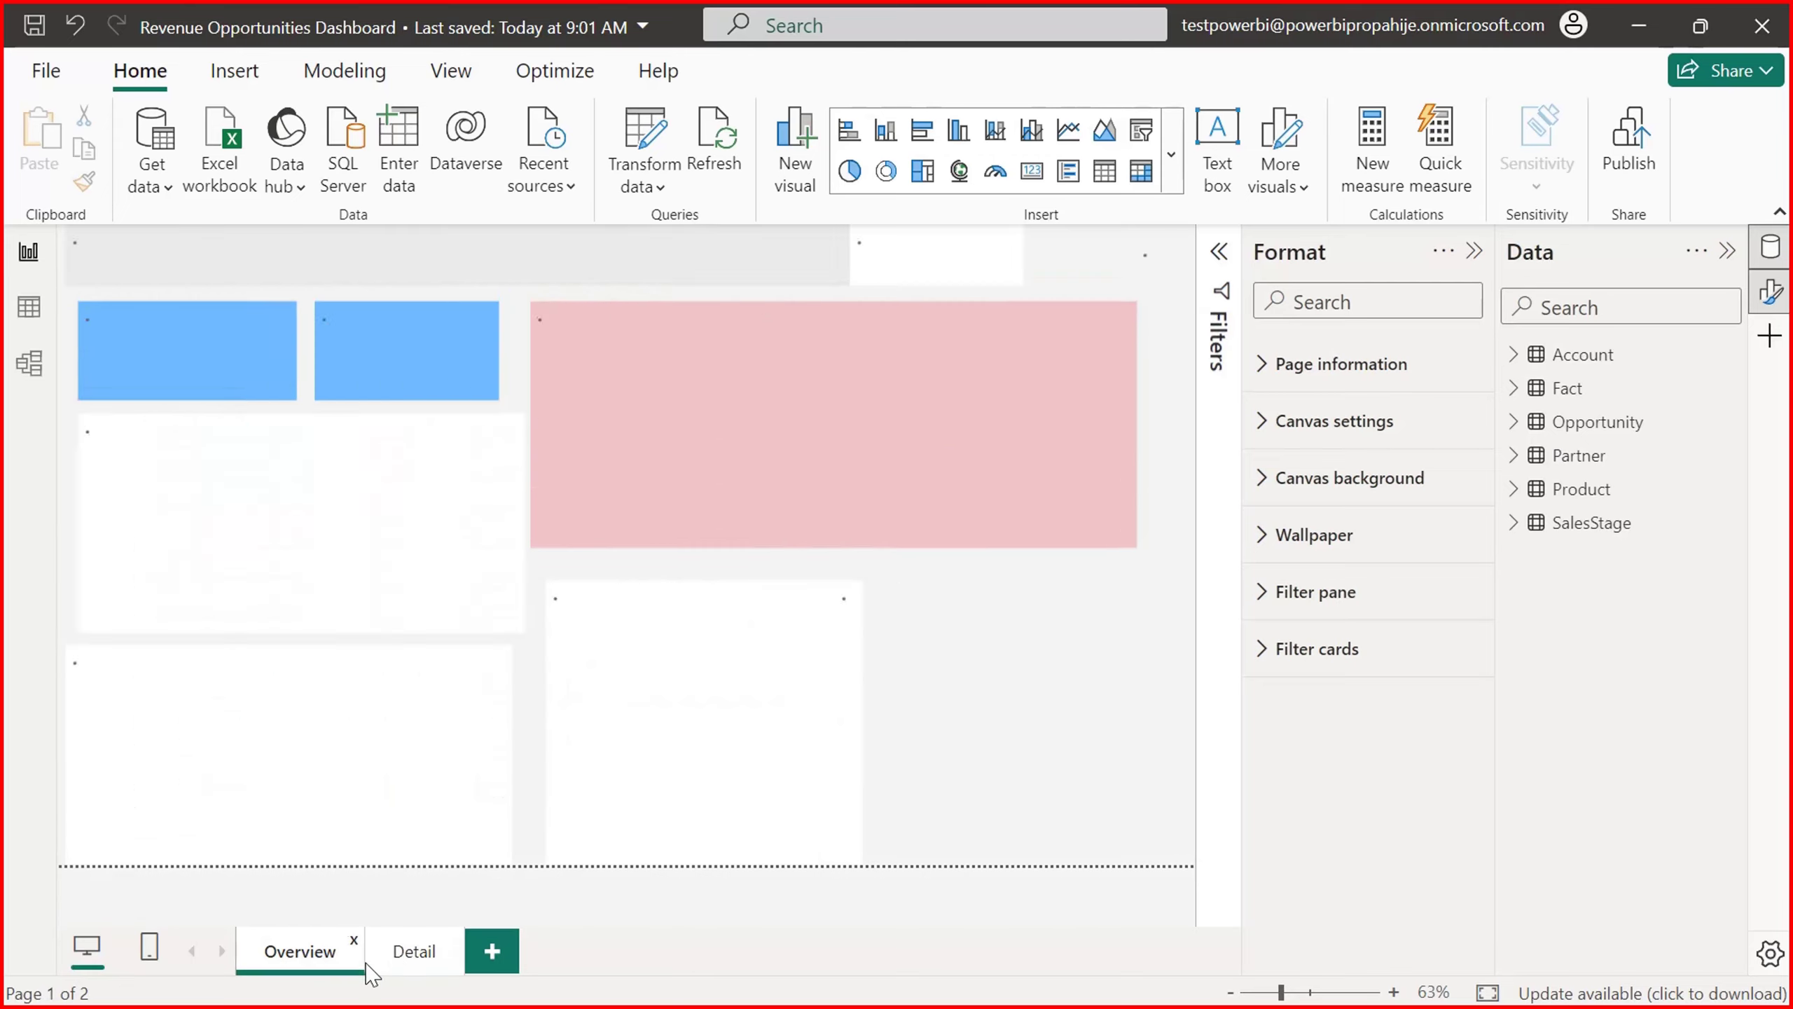
{"action": "left_click", "coordinate": [410, 955]}
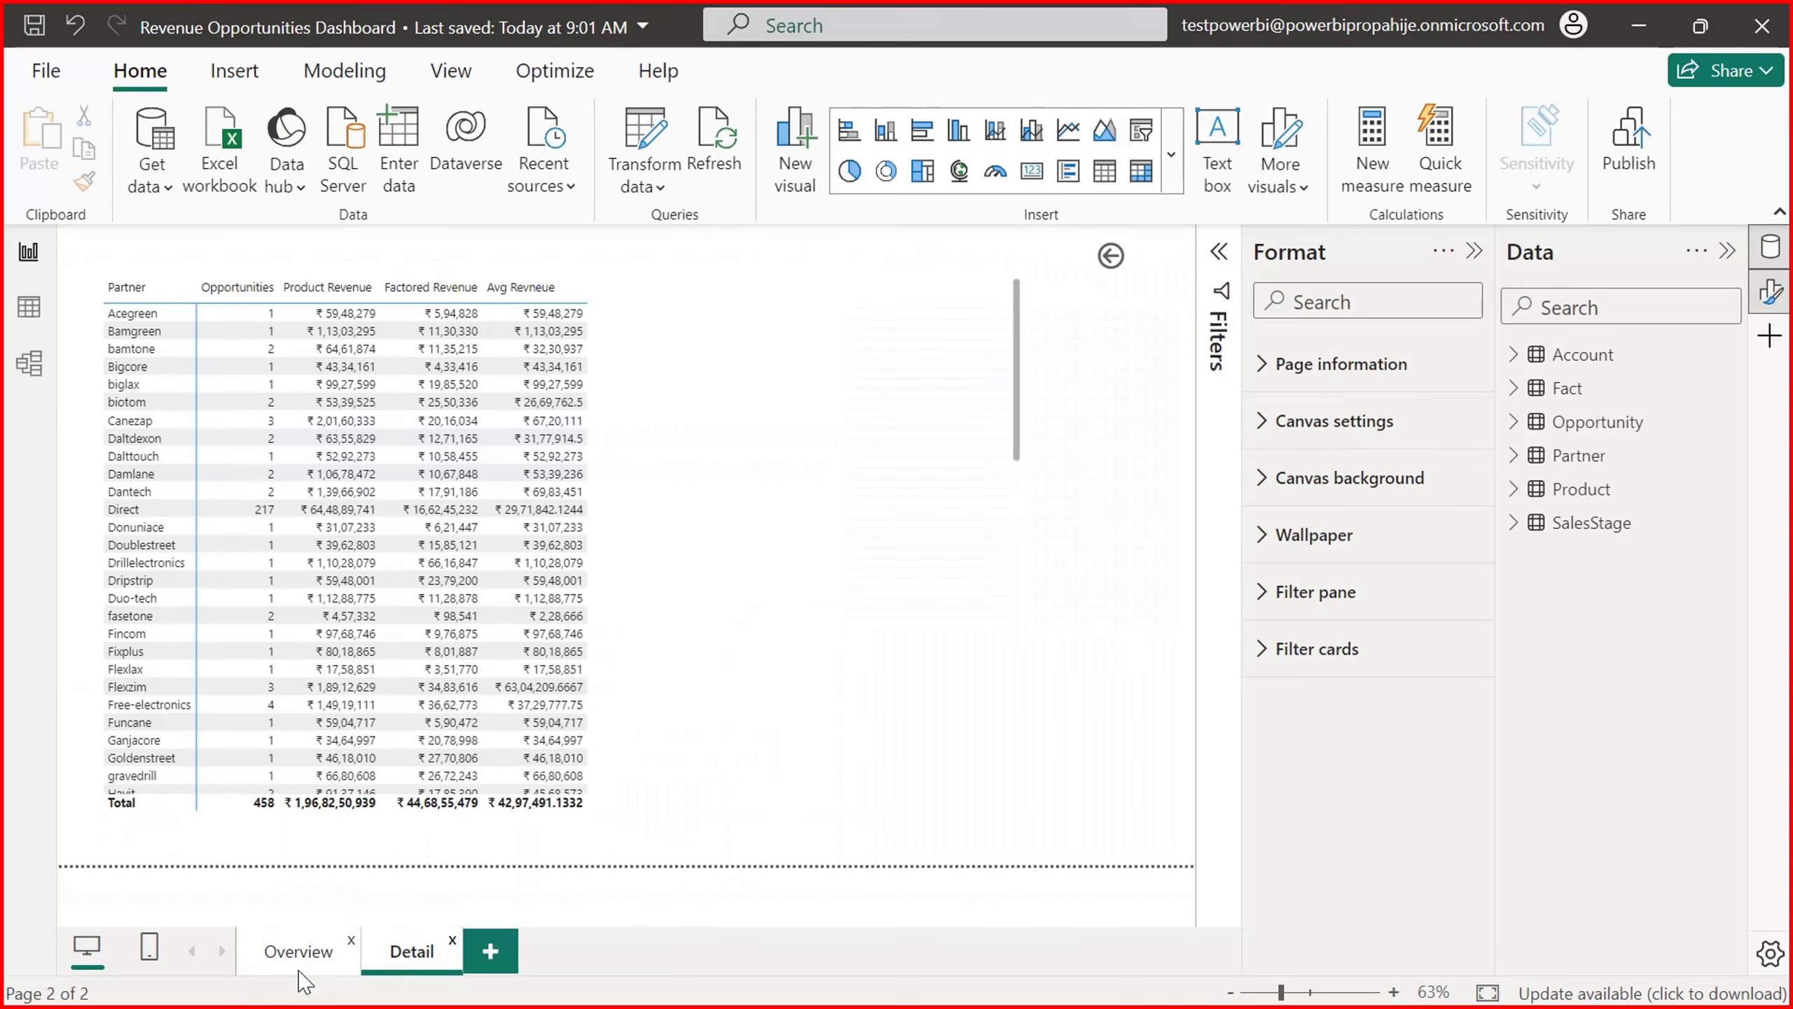
{"action": "left_click", "coordinate": [290, 961]}
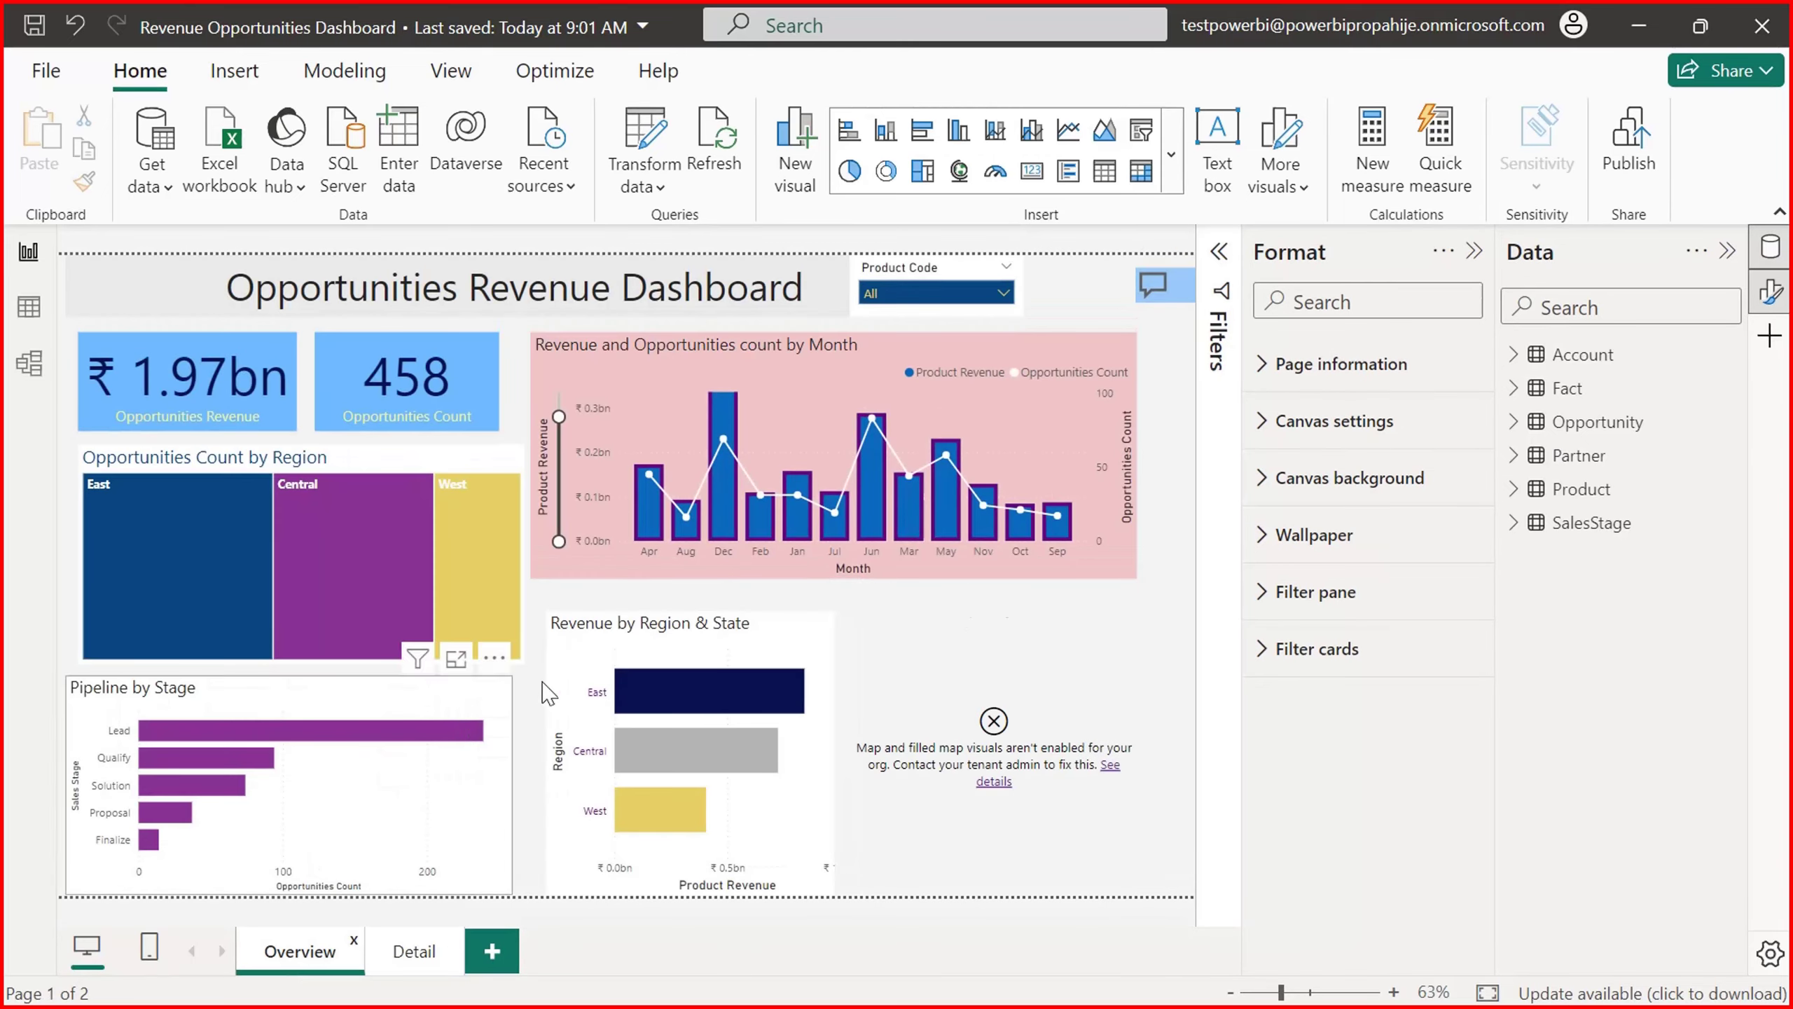
{"action": "left_click", "coordinate": [583, 696]}
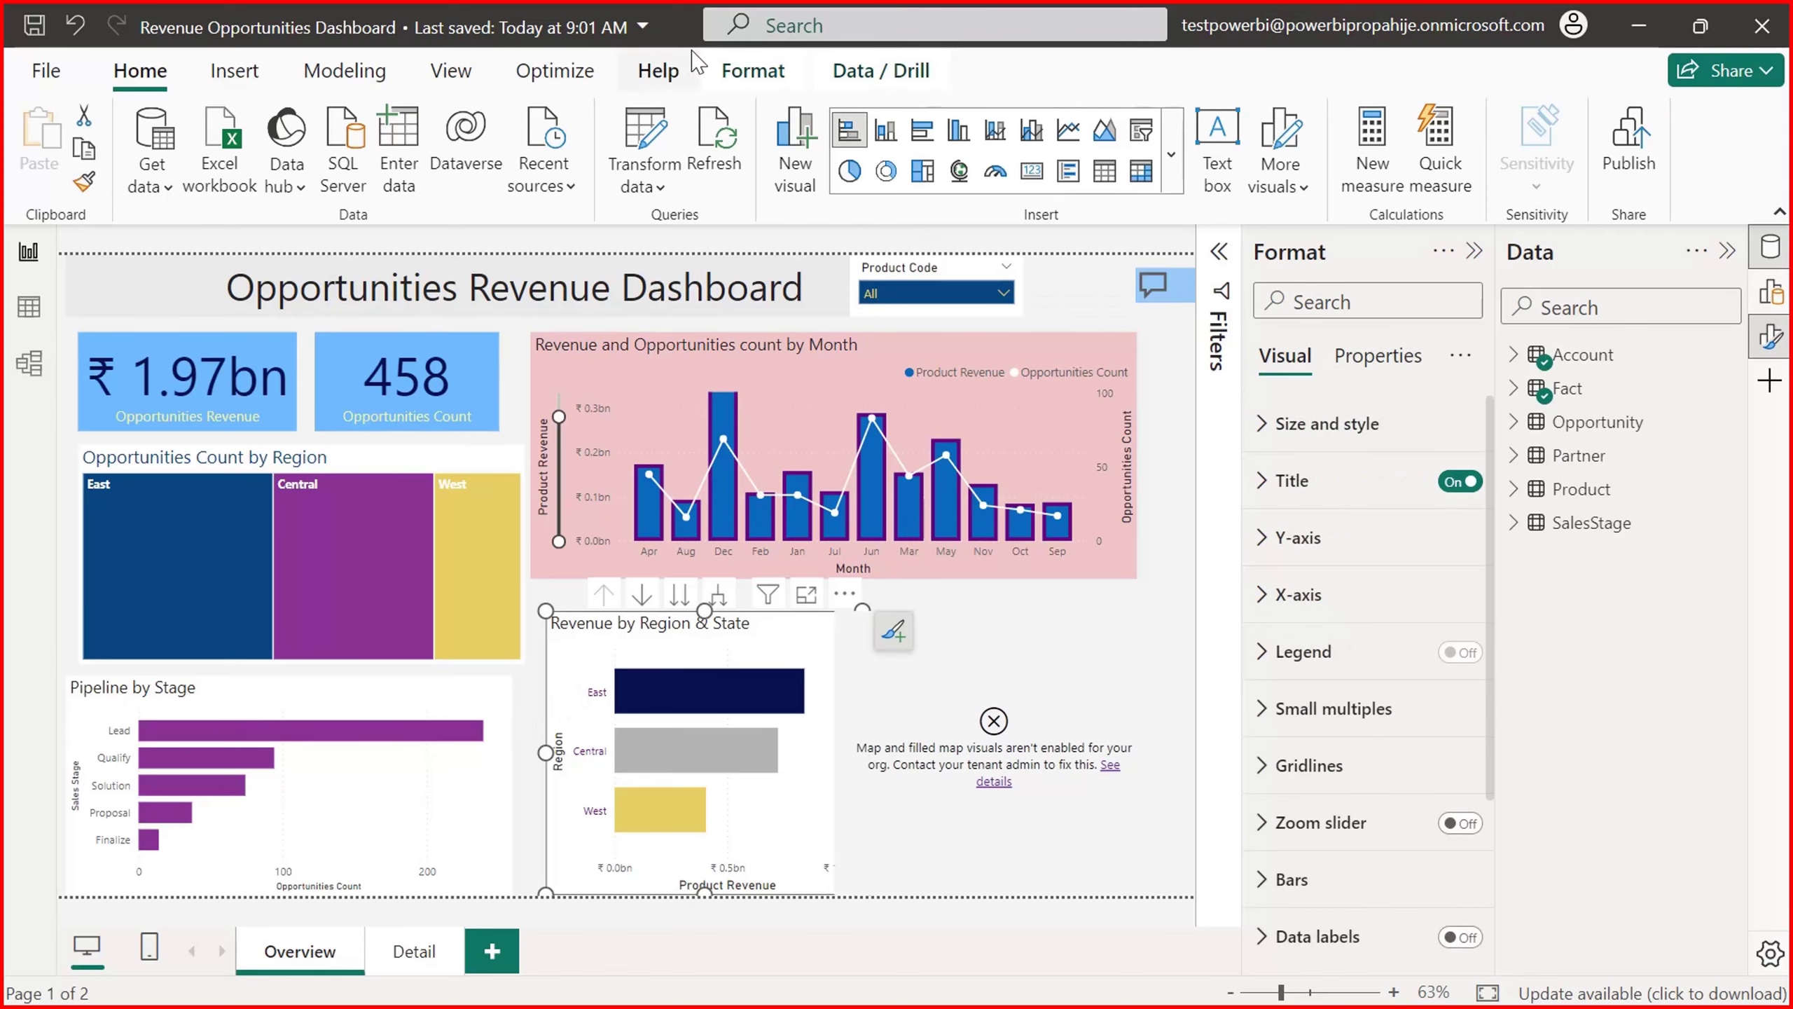
{"action": "left_click", "coordinate": [752, 71]}
{"action": "left_click", "coordinate": [43, 196]}
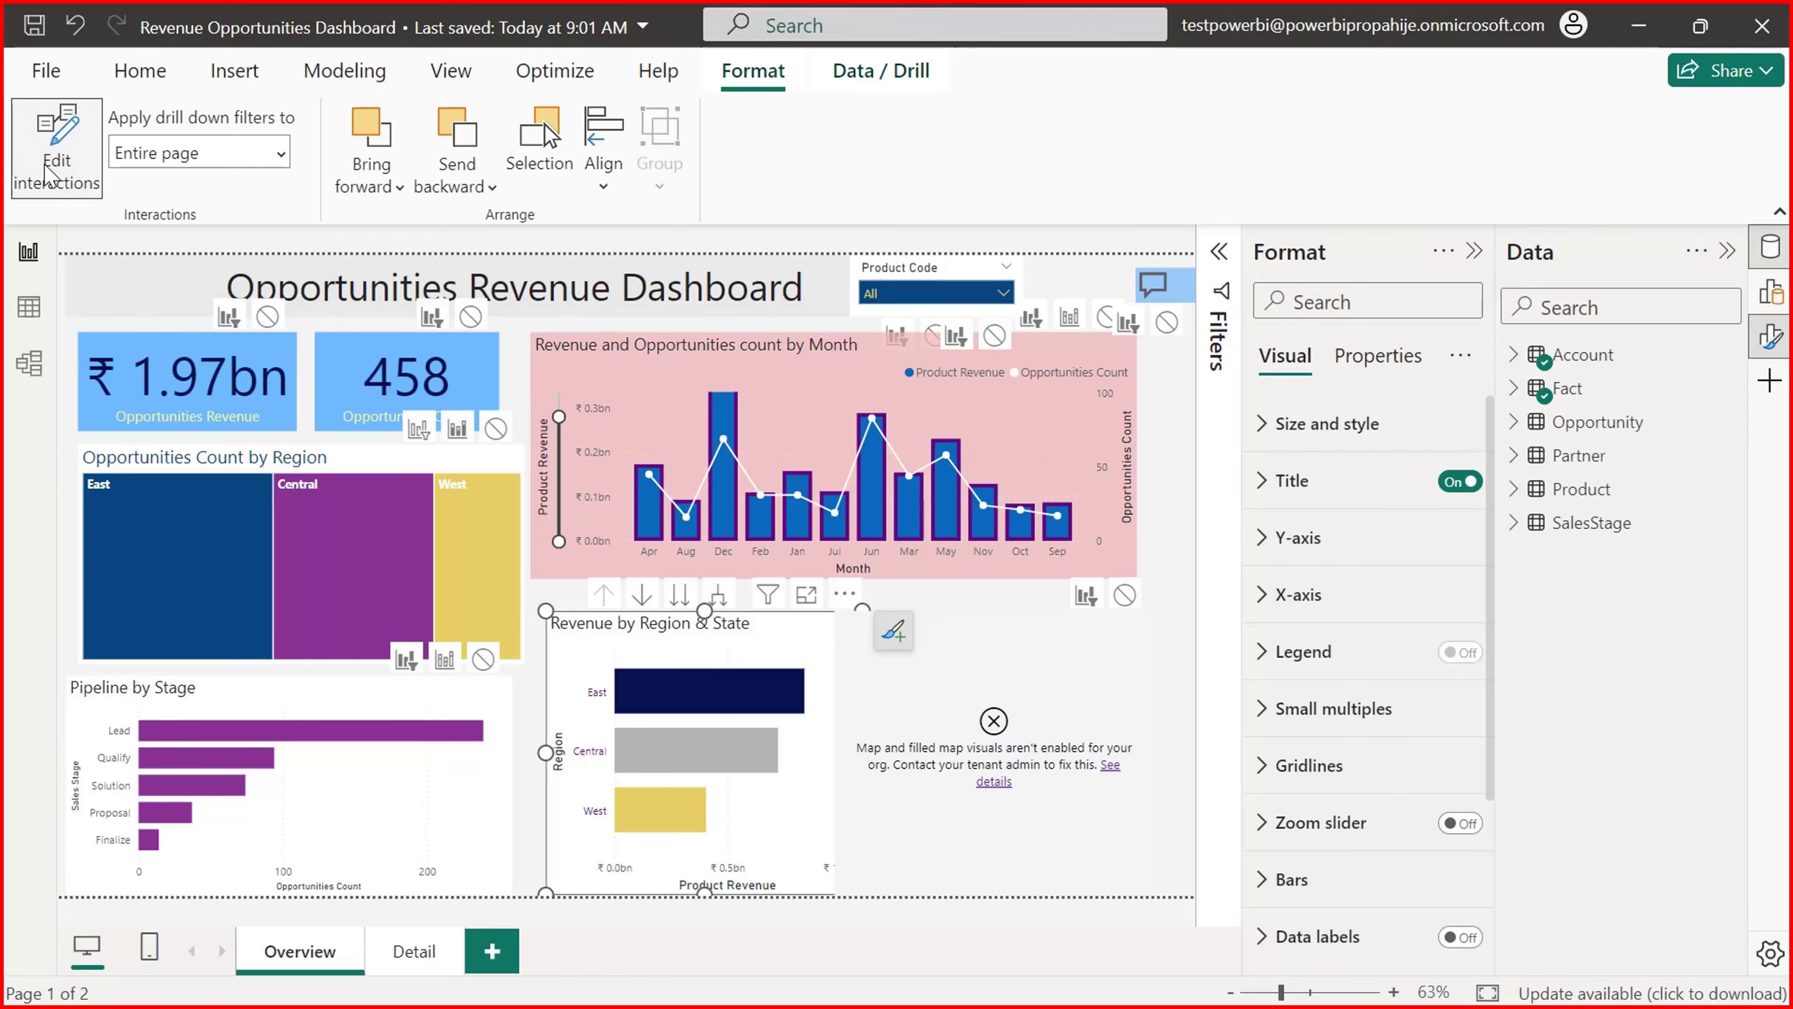
{"action": "left_click", "coordinate": [57, 164]}
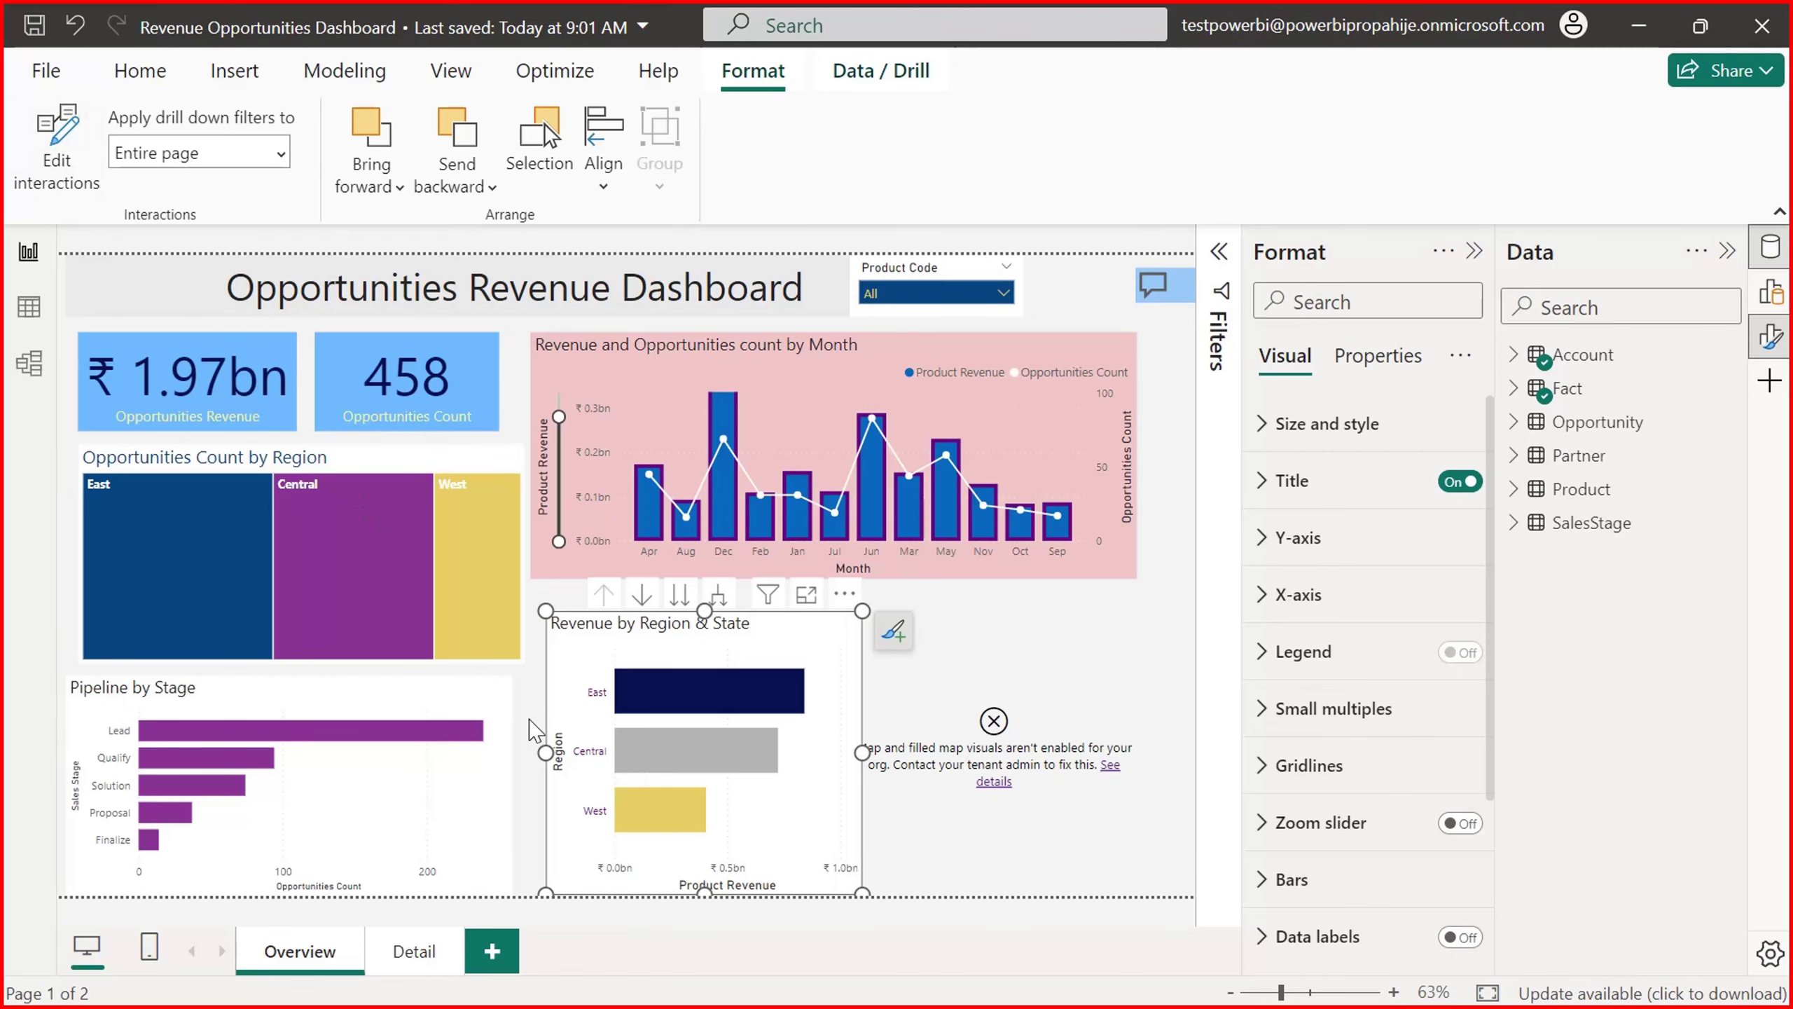
Step: Select the Central, East and West bars in Revenue by Region & State to check how the other visuals respond
{"action": "left_click", "coordinate": [701, 746]}
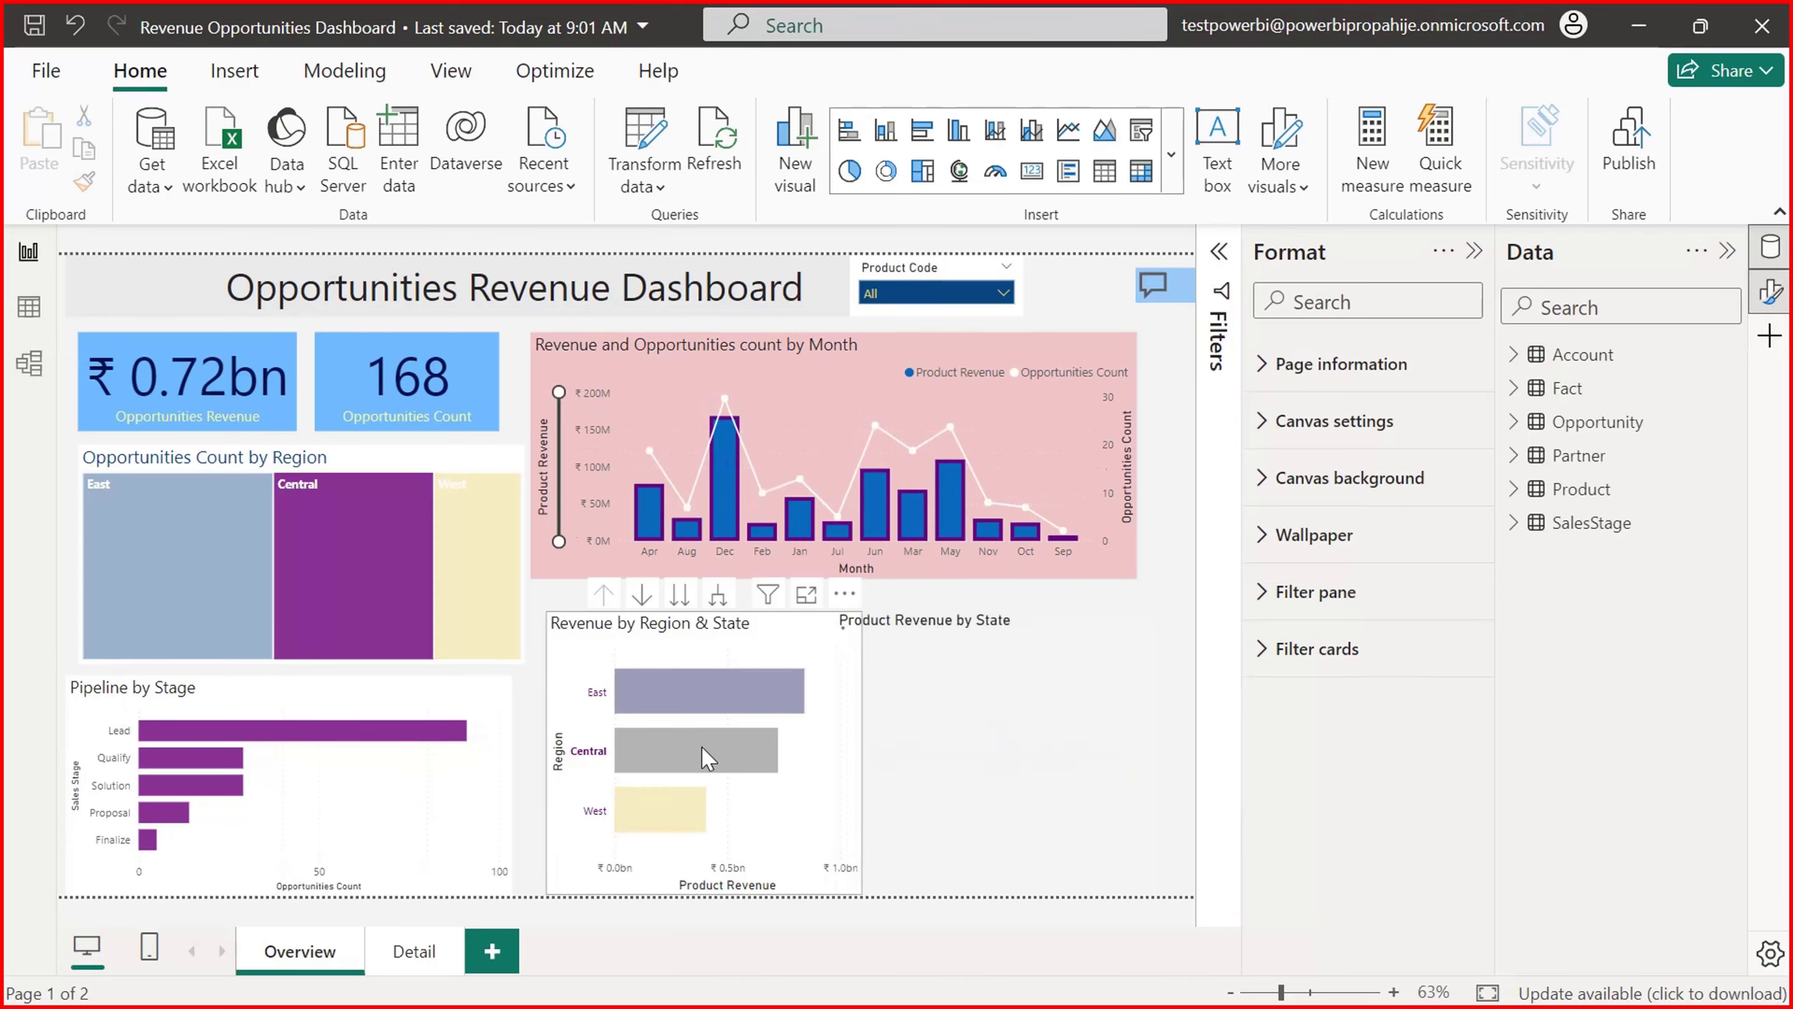
{"action": "left_click", "coordinate": [719, 705]}
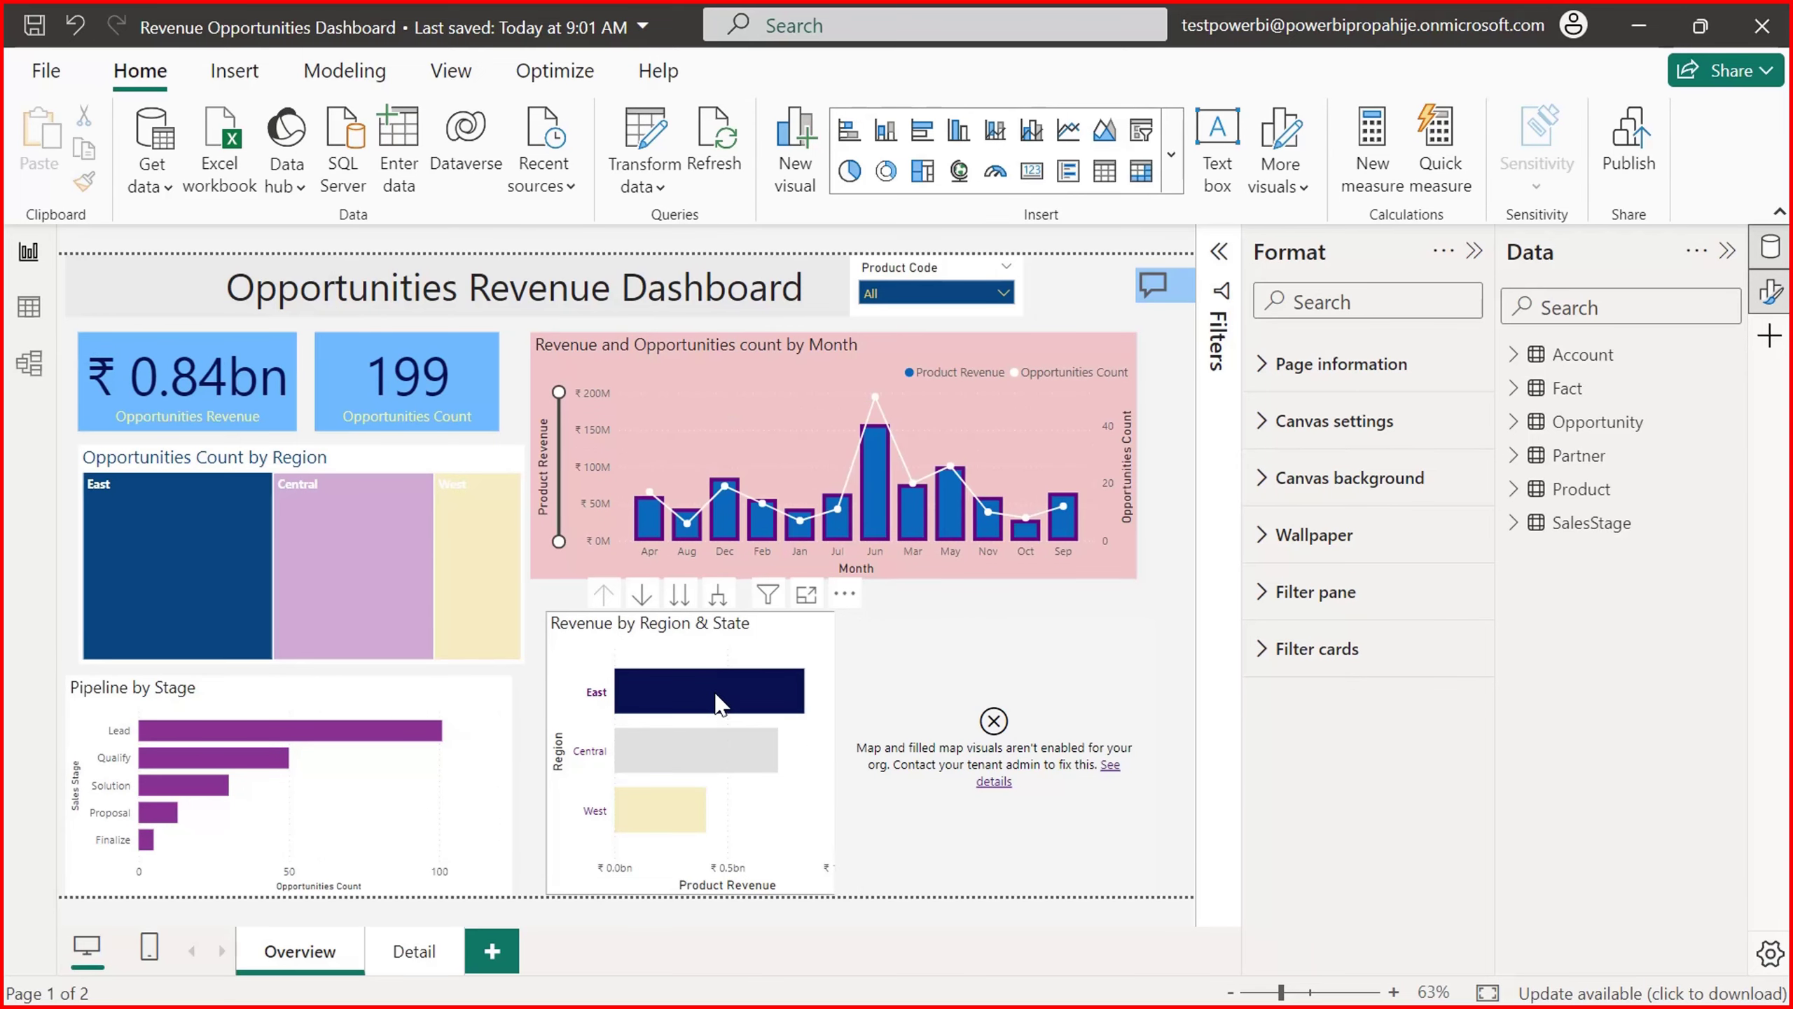
{"action": "left_click", "coordinate": [702, 770]}
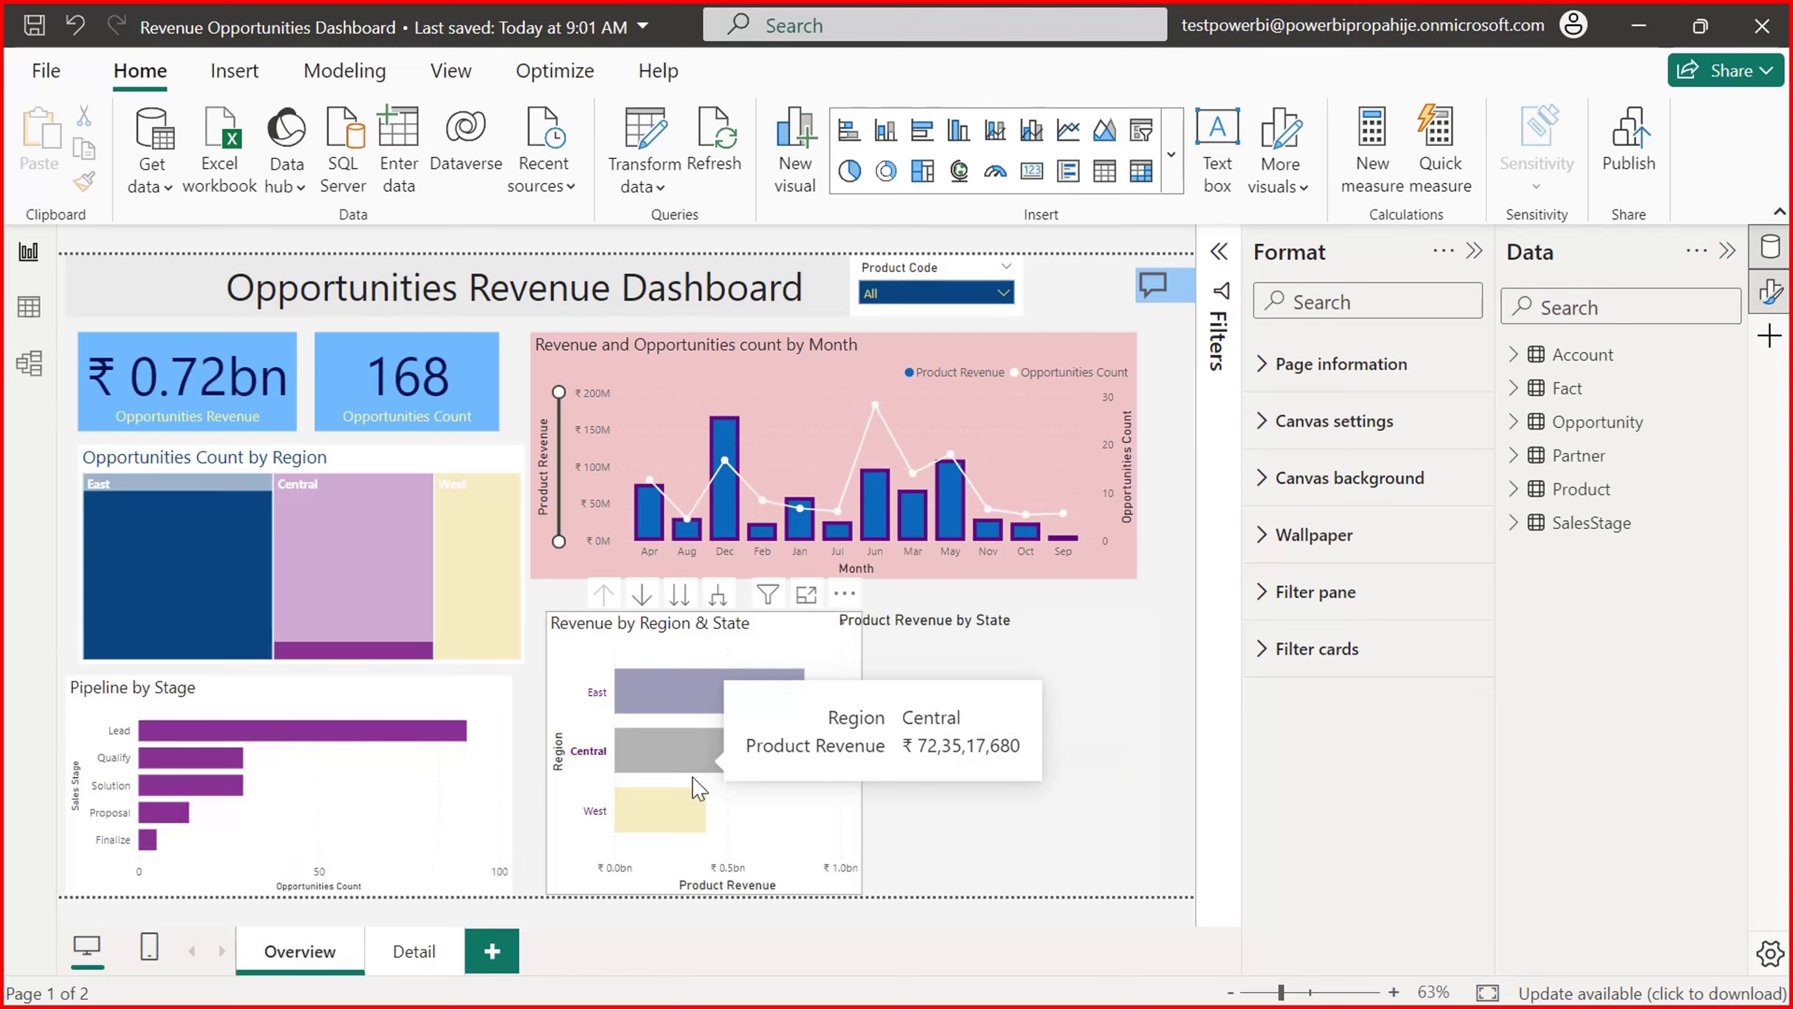
{"action": "left_click", "coordinate": [620, 813]}
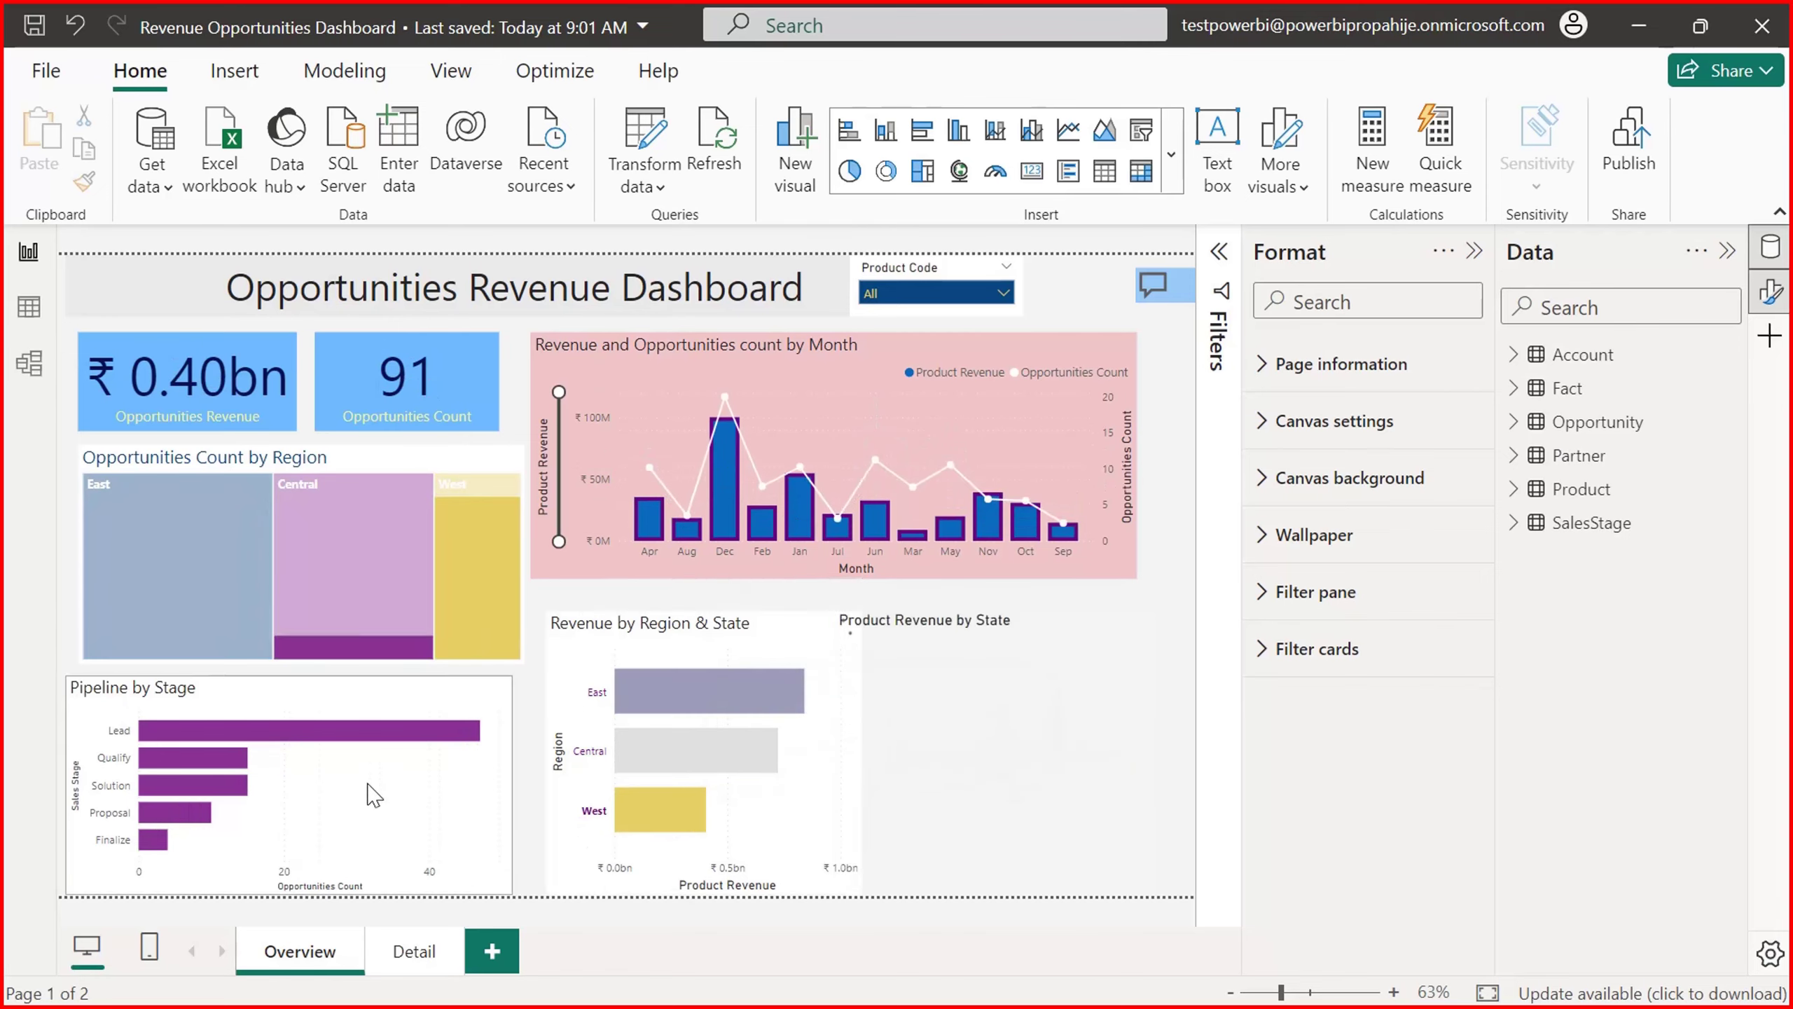
{"action": "left_click", "coordinate": [692, 689]}
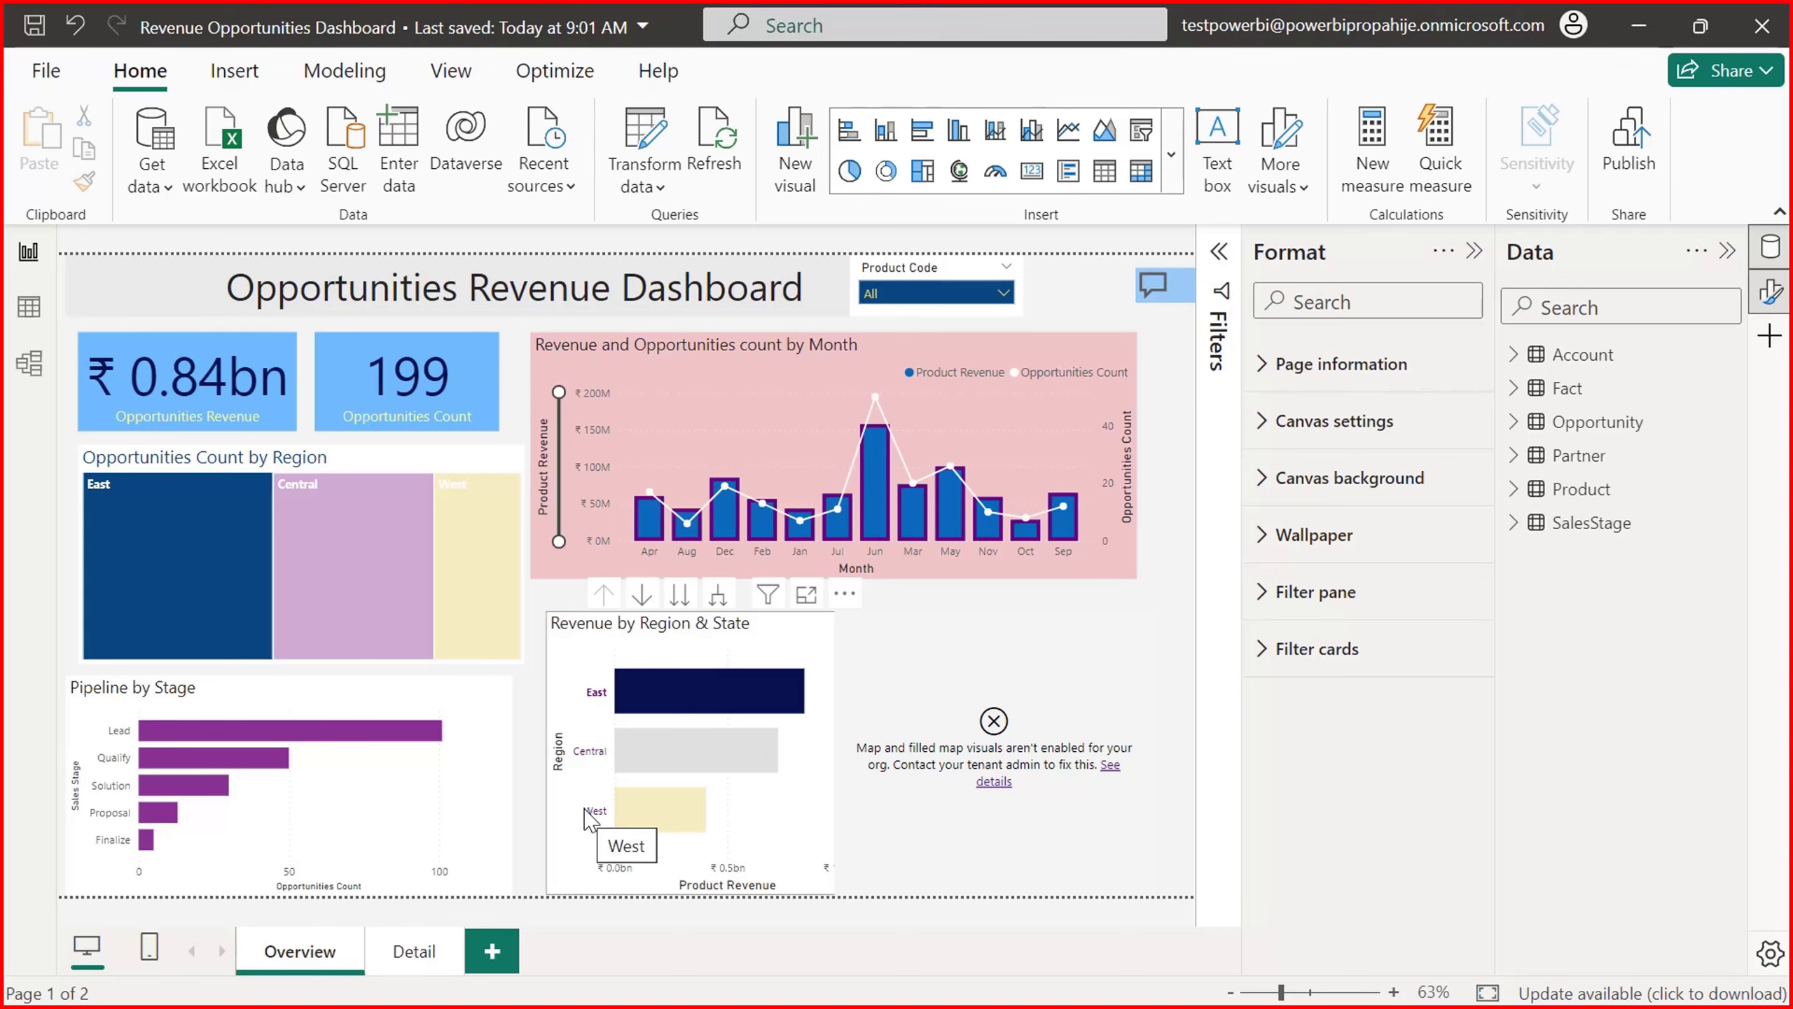
Step: Edit the interactions of Revenue by Region & State so its effect on Pipeline by Stage is None, and leave interaction editing
{"action": "left_click", "coordinate": [564, 663]}
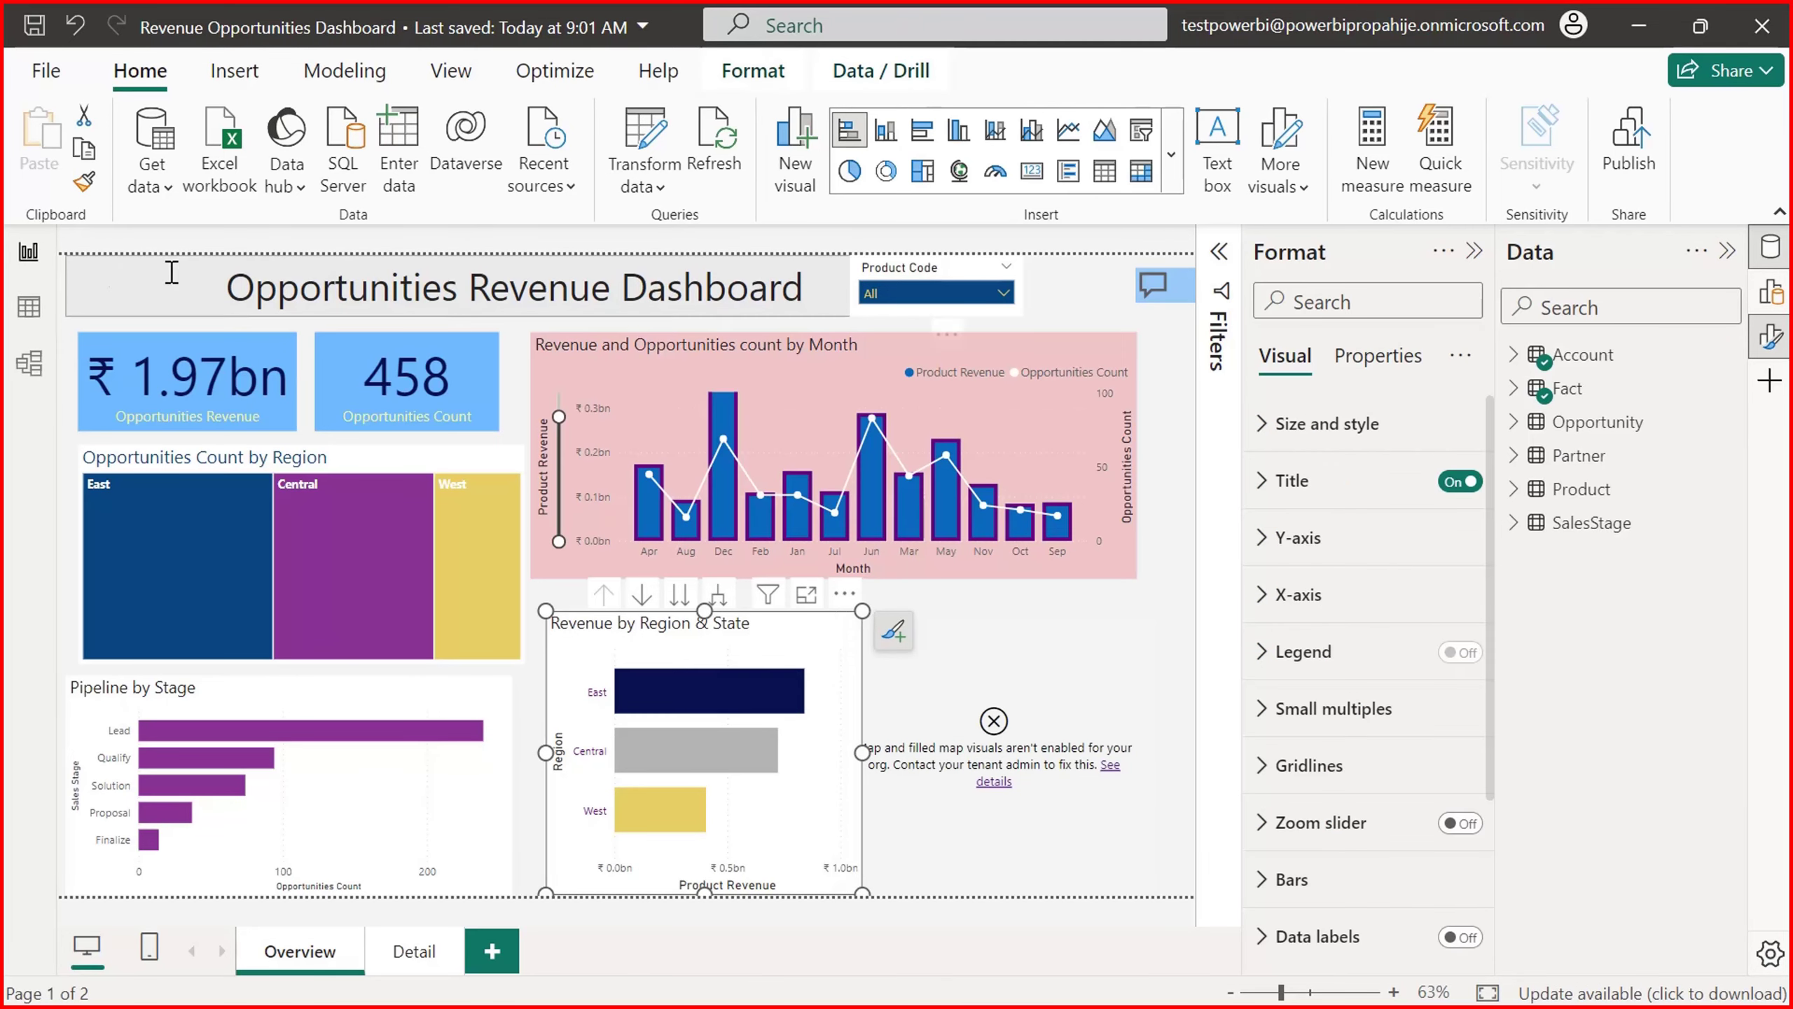
{"action": "left_click", "coordinate": [768, 74]}
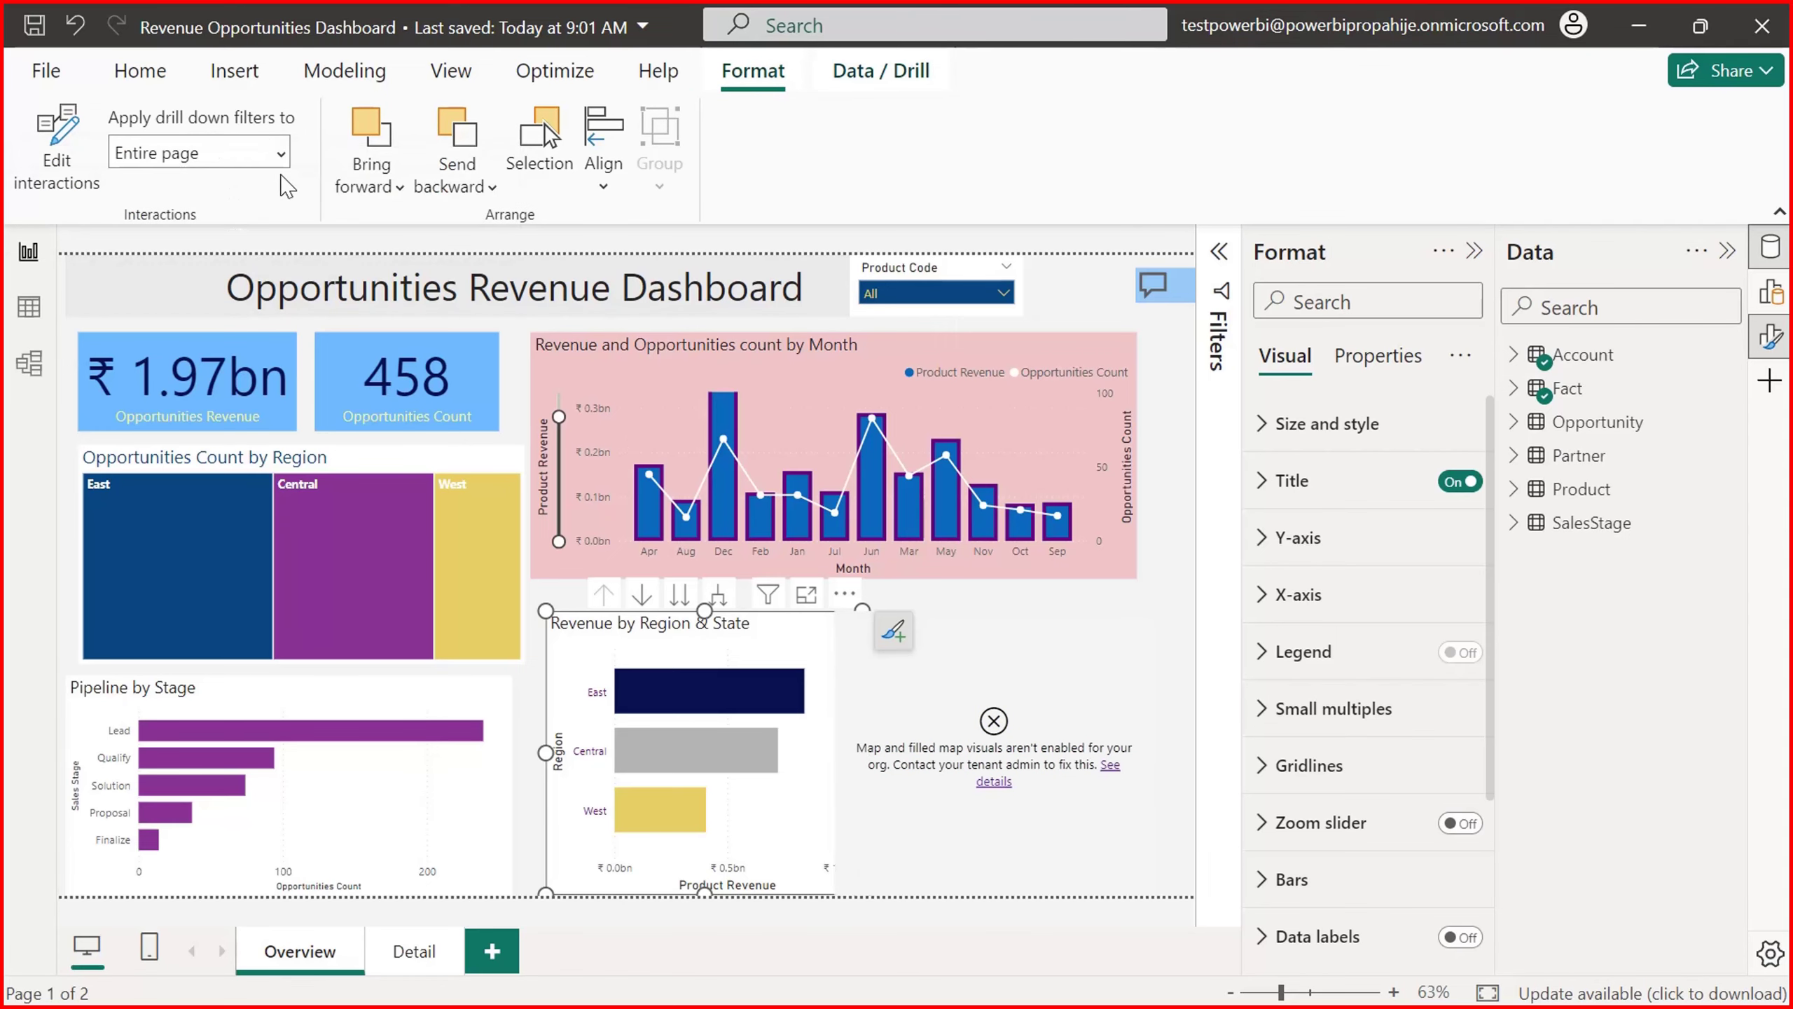
{"action": "left_click", "coordinate": [282, 168]}
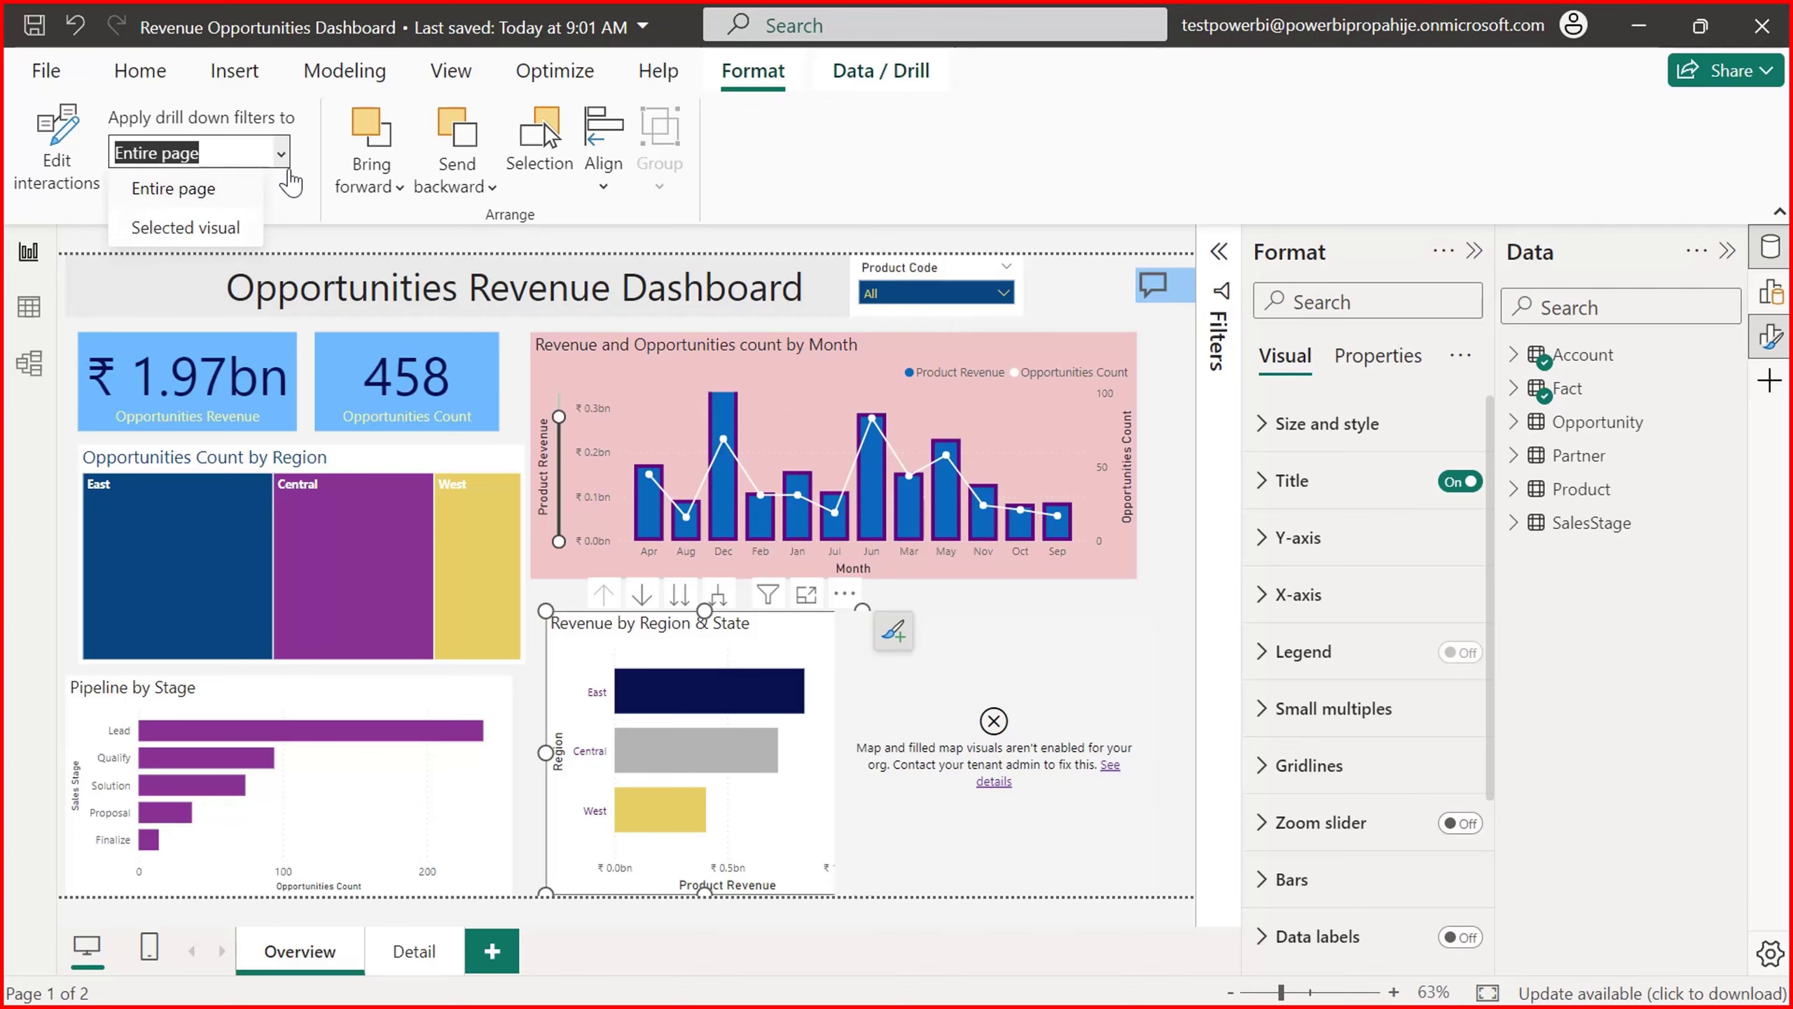
{"action": "left_click", "coordinate": [199, 167]}
{"action": "left_click", "coordinate": [54, 185]}
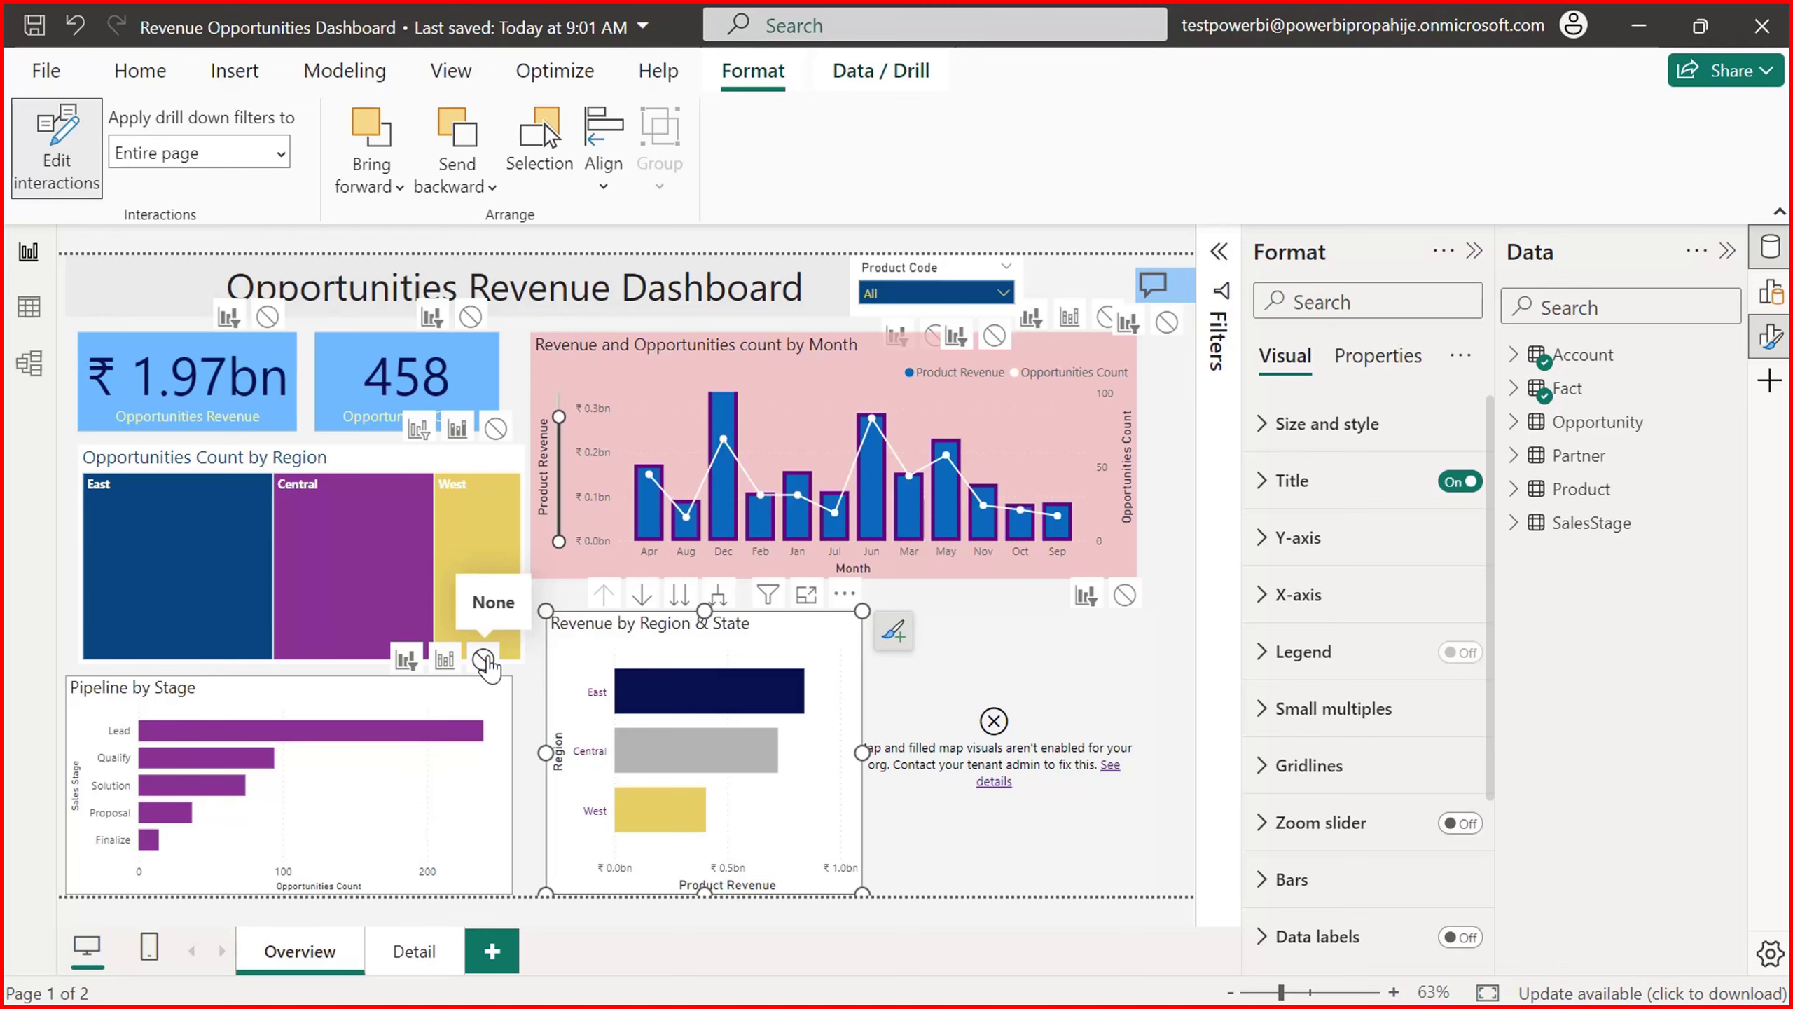
{"action": "left_click", "coordinate": [484, 661]}
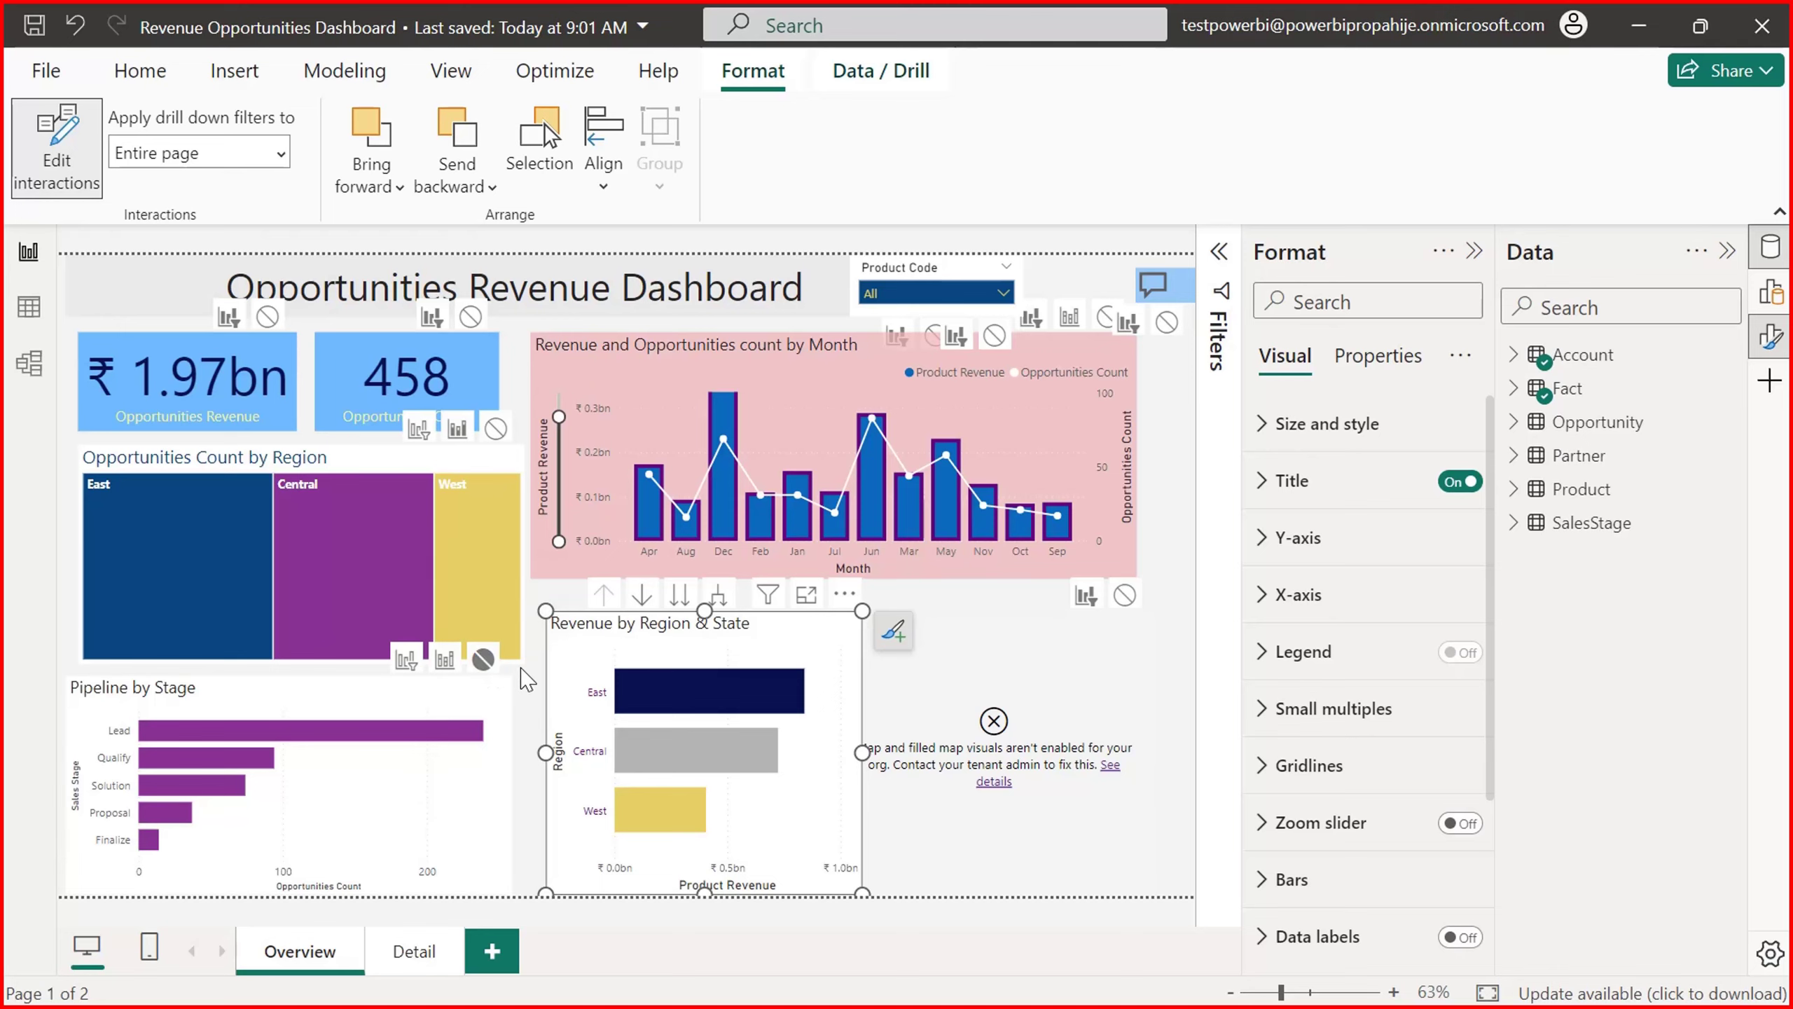
{"action": "left_click", "coordinate": [57, 149]}
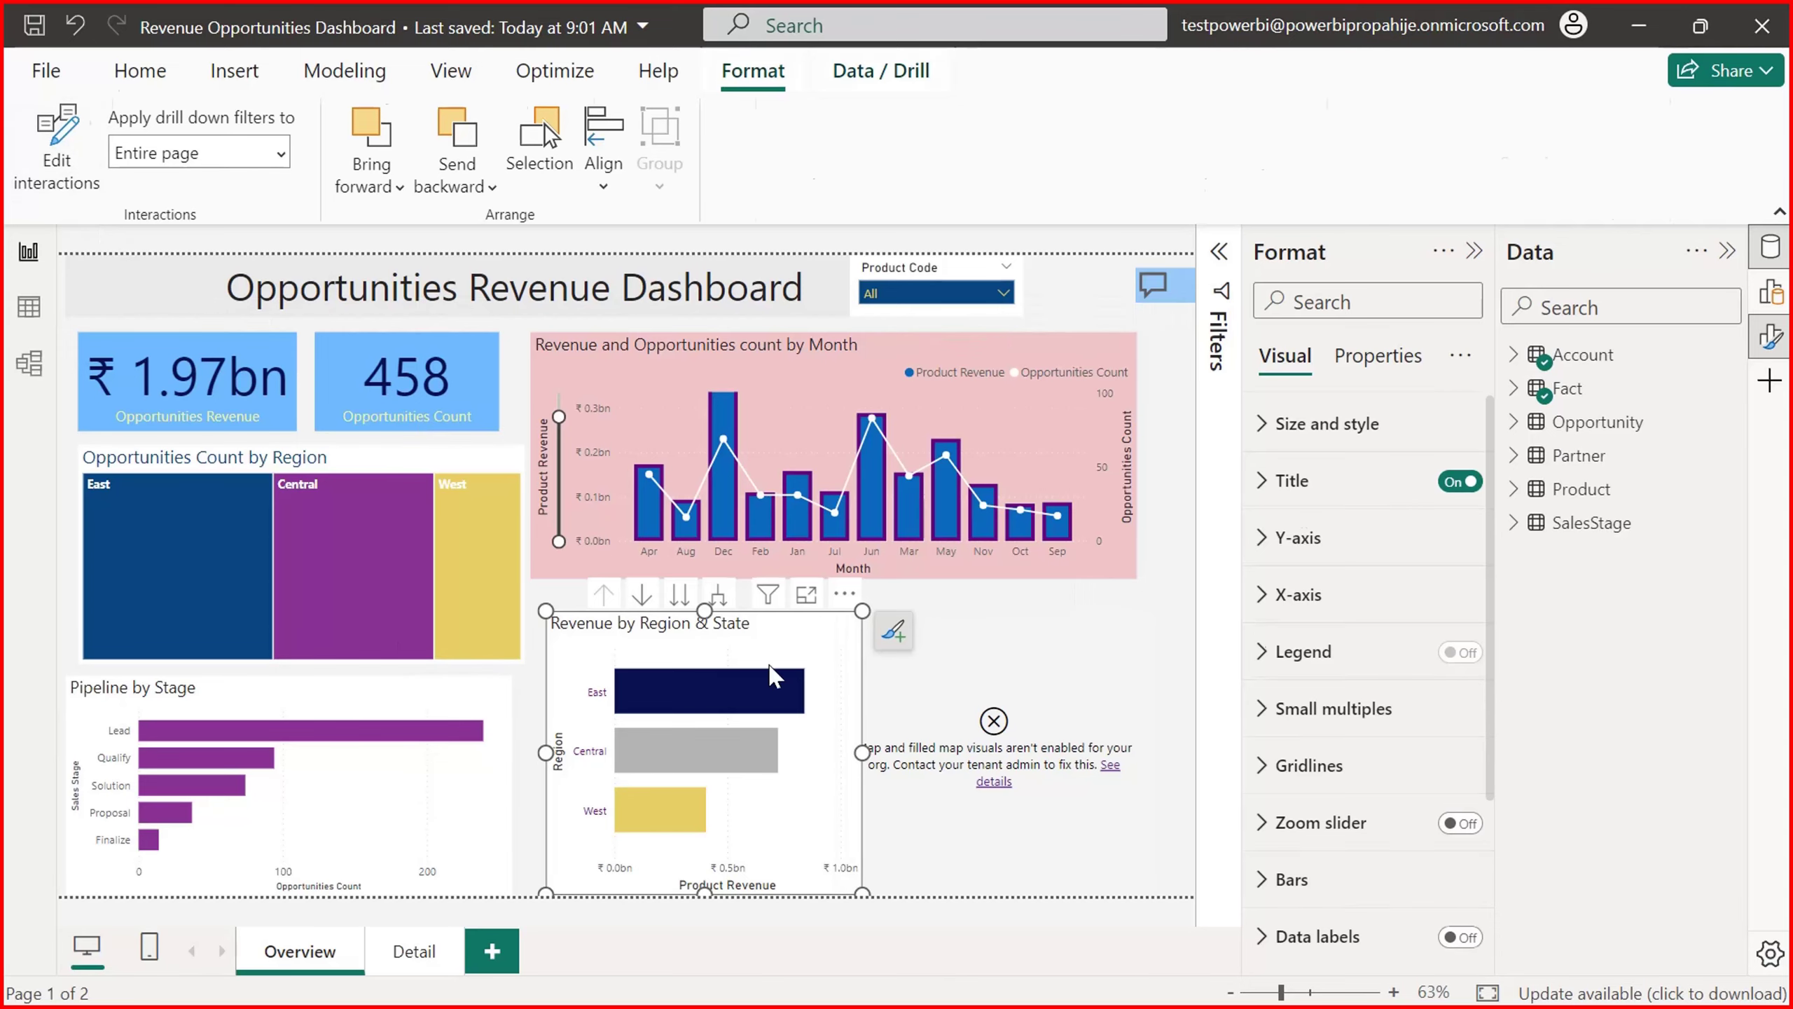
Step: Test the Pipeline by Stage interaction by selecting the Central, East and West bars in Revenue by Region & State
{"action": "left_click", "coordinate": [571, 604]}
{"action": "left_click", "coordinate": [634, 735]}
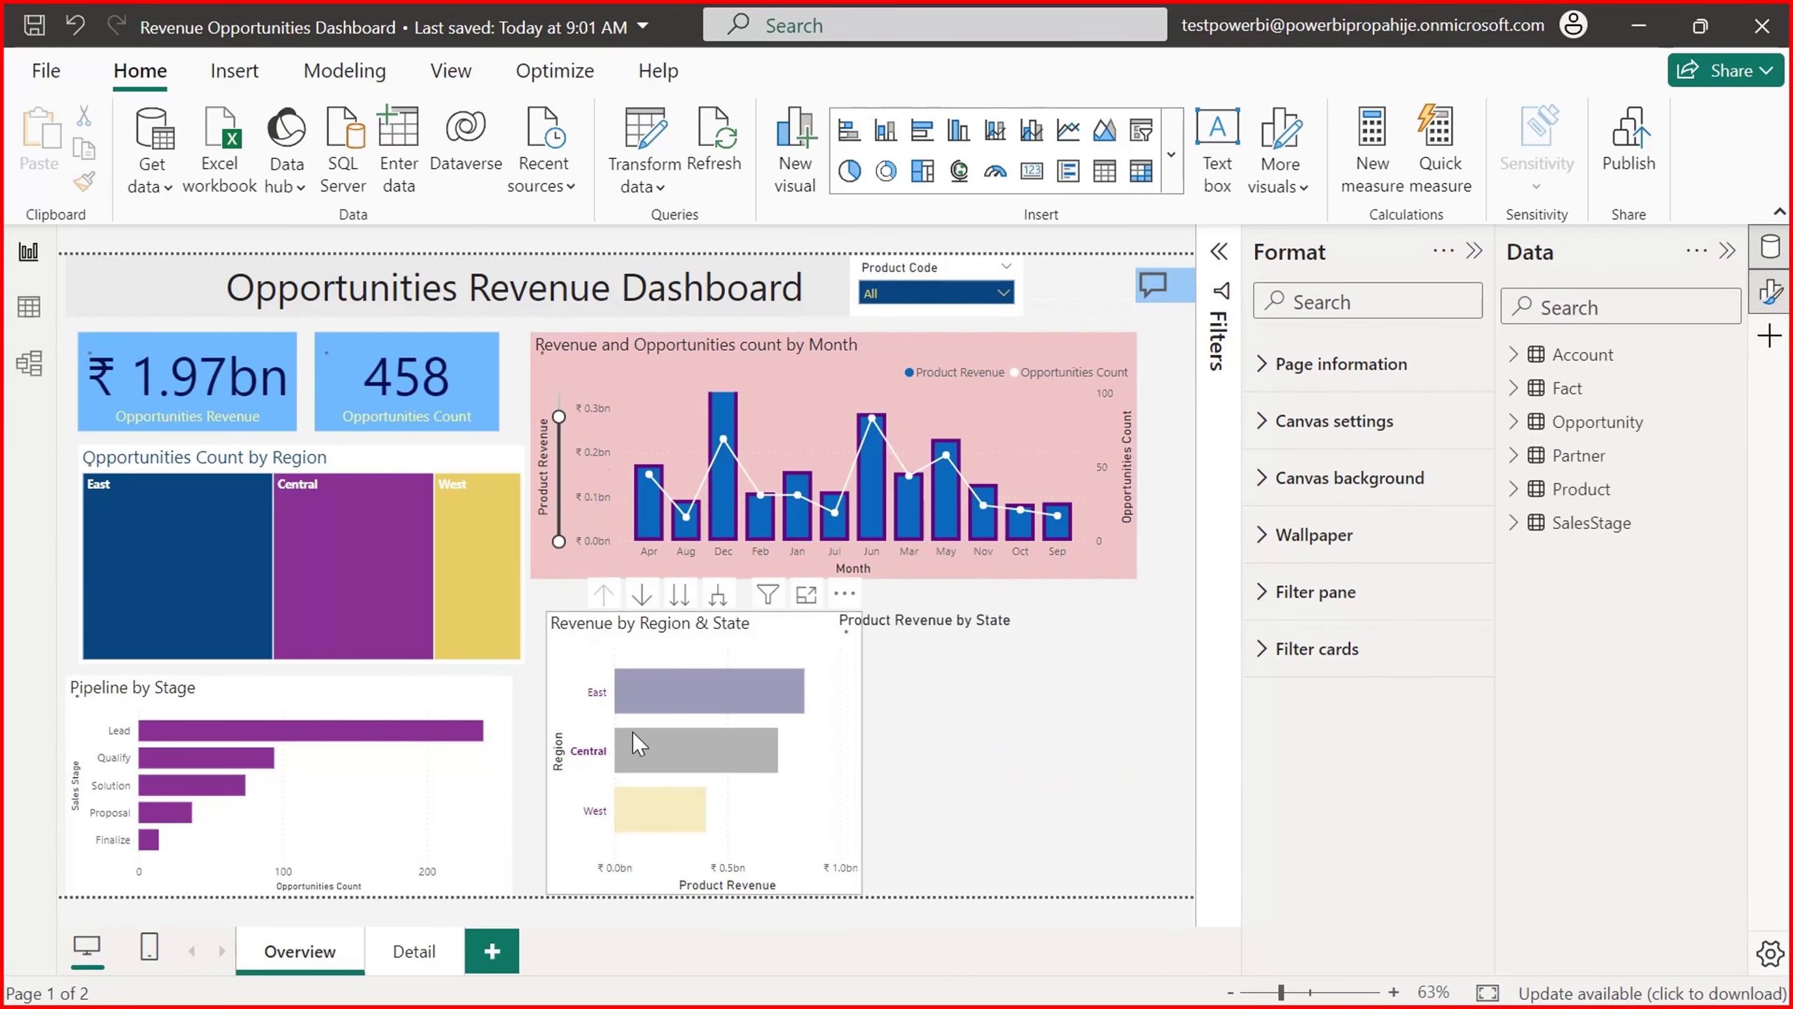
{"action": "left_click", "coordinate": [717, 691]}
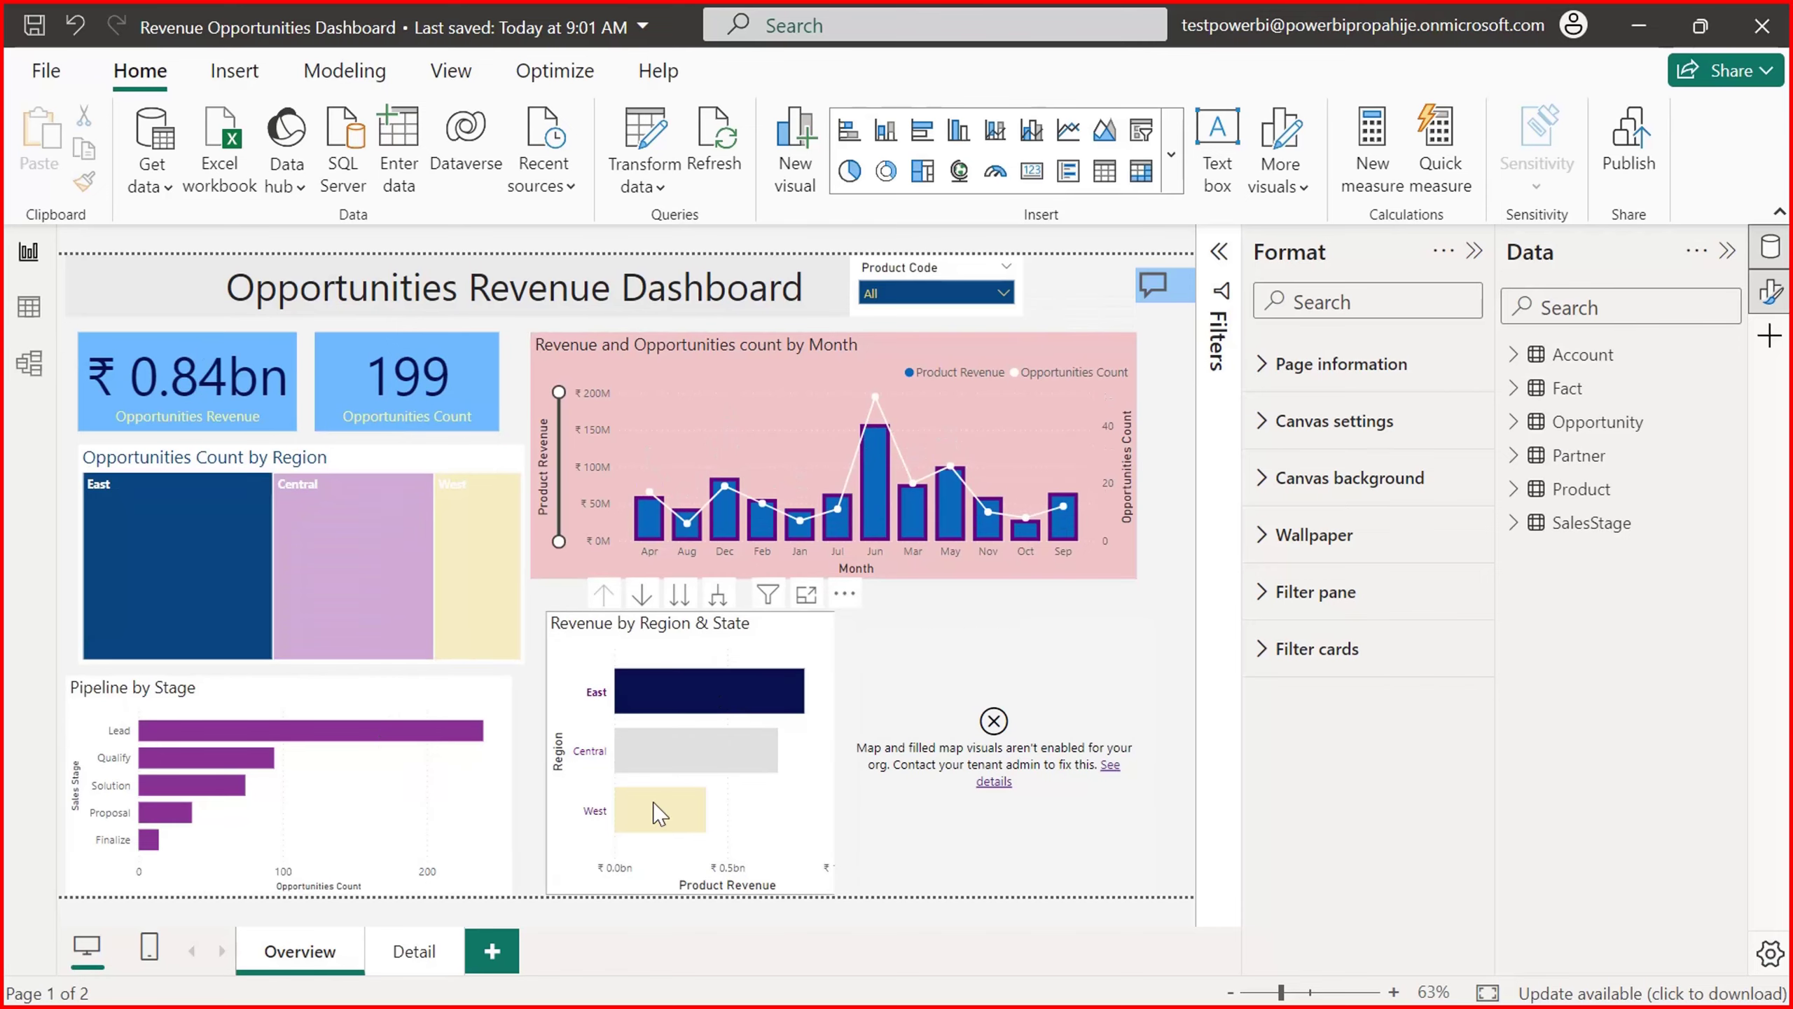
{"action": "left_click", "coordinate": [665, 823]}
{"action": "left_click", "coordinate": [687, 742]}
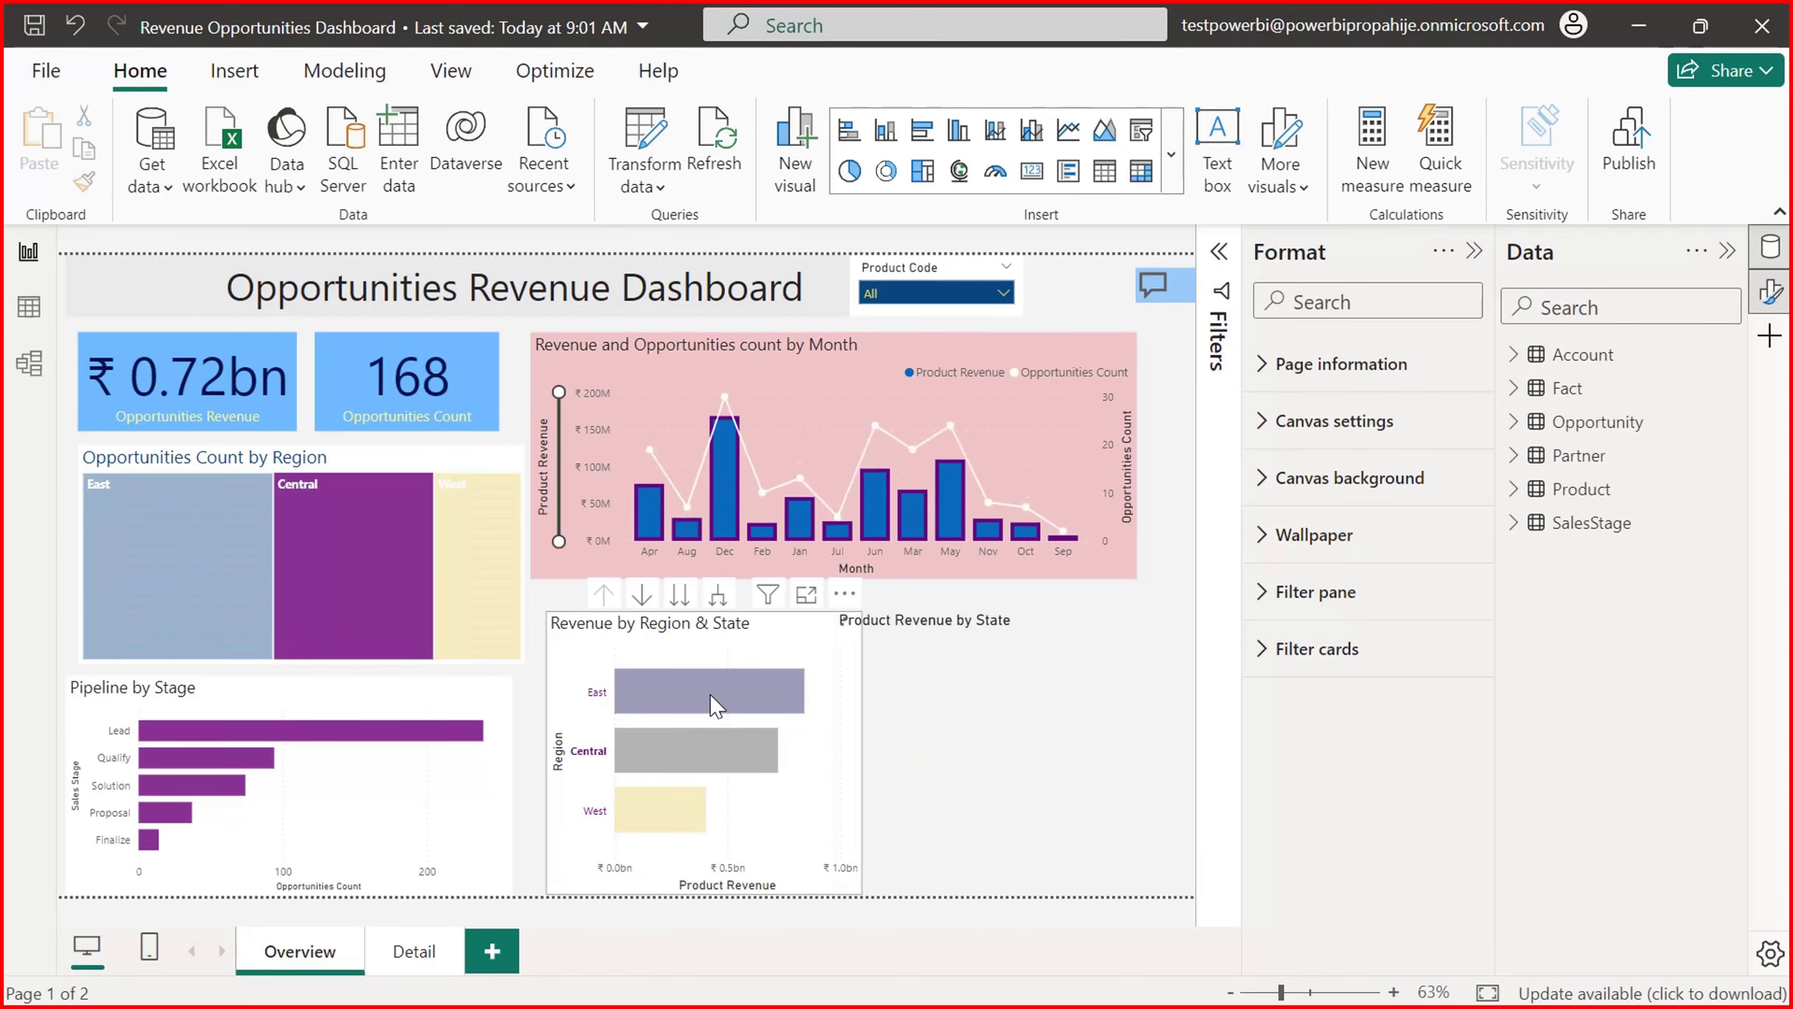
{"action": "left_click", "coordinate": [706, 693]}
{"action": "left_click", "coordinate": [689, 750]}
{"action": "left_click", "coordinate": [678, 821]}
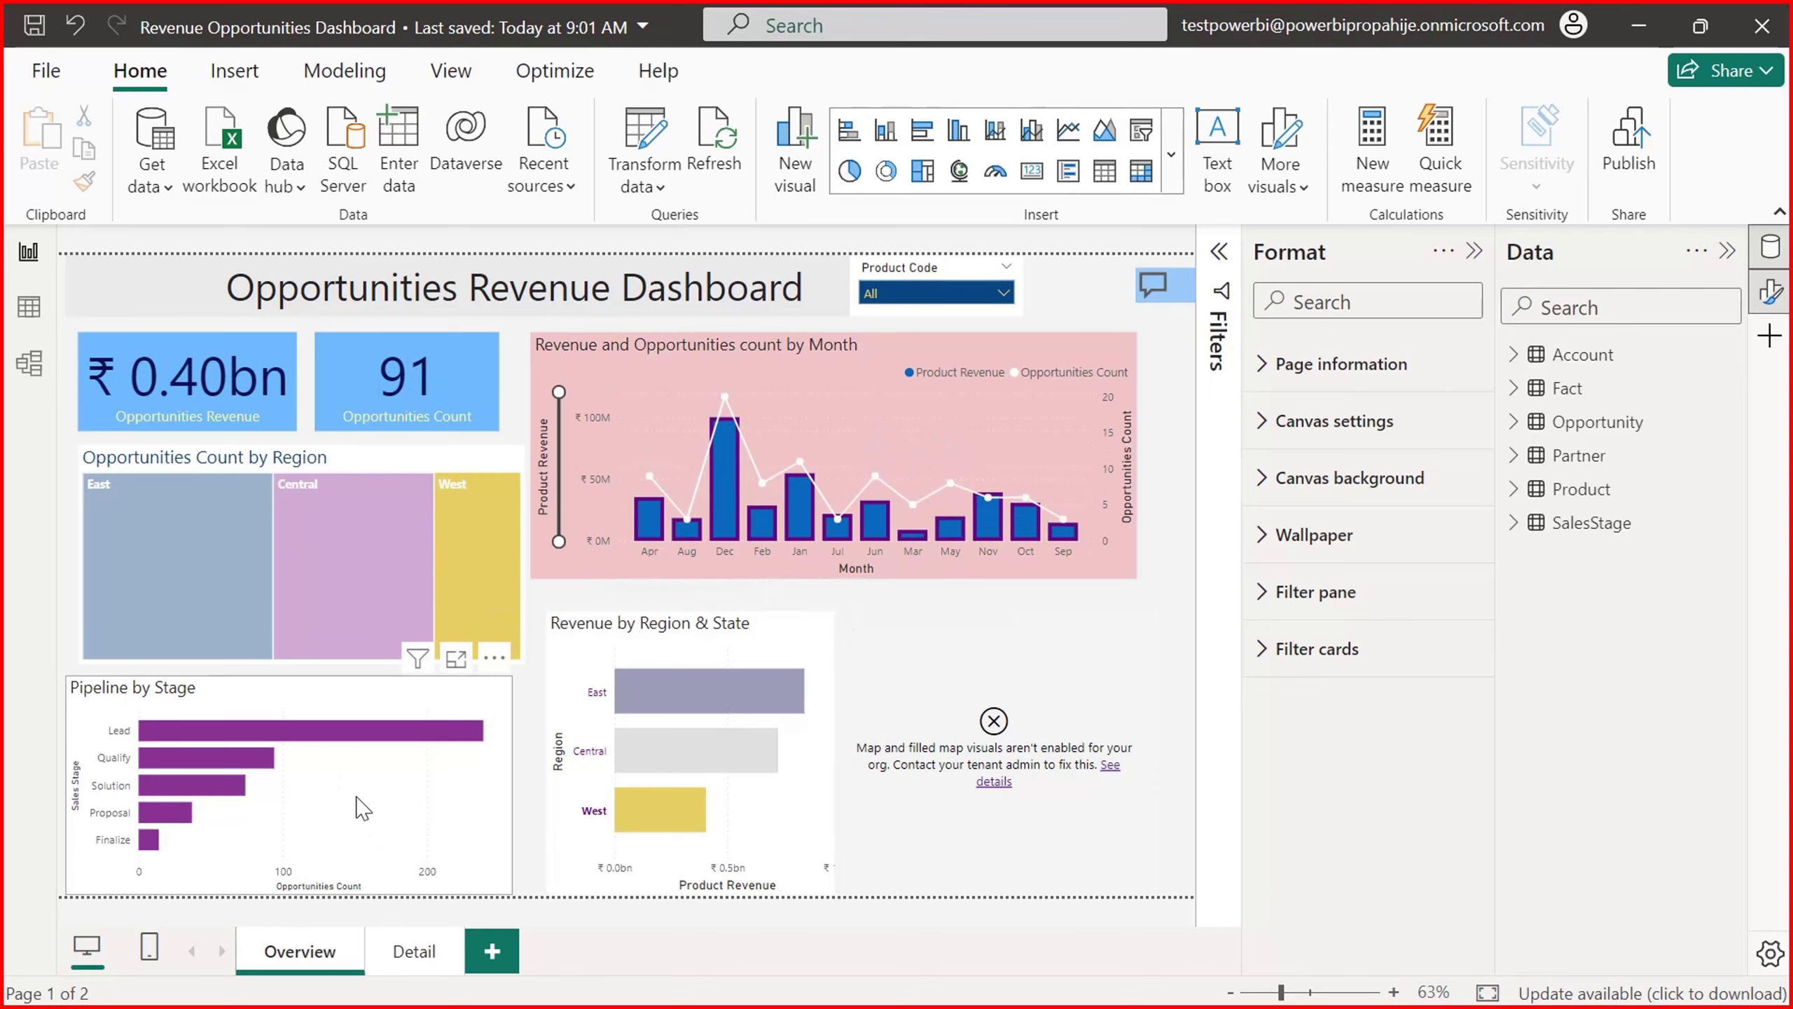
{"action": "left_click", "coordinate": [659, 735]}
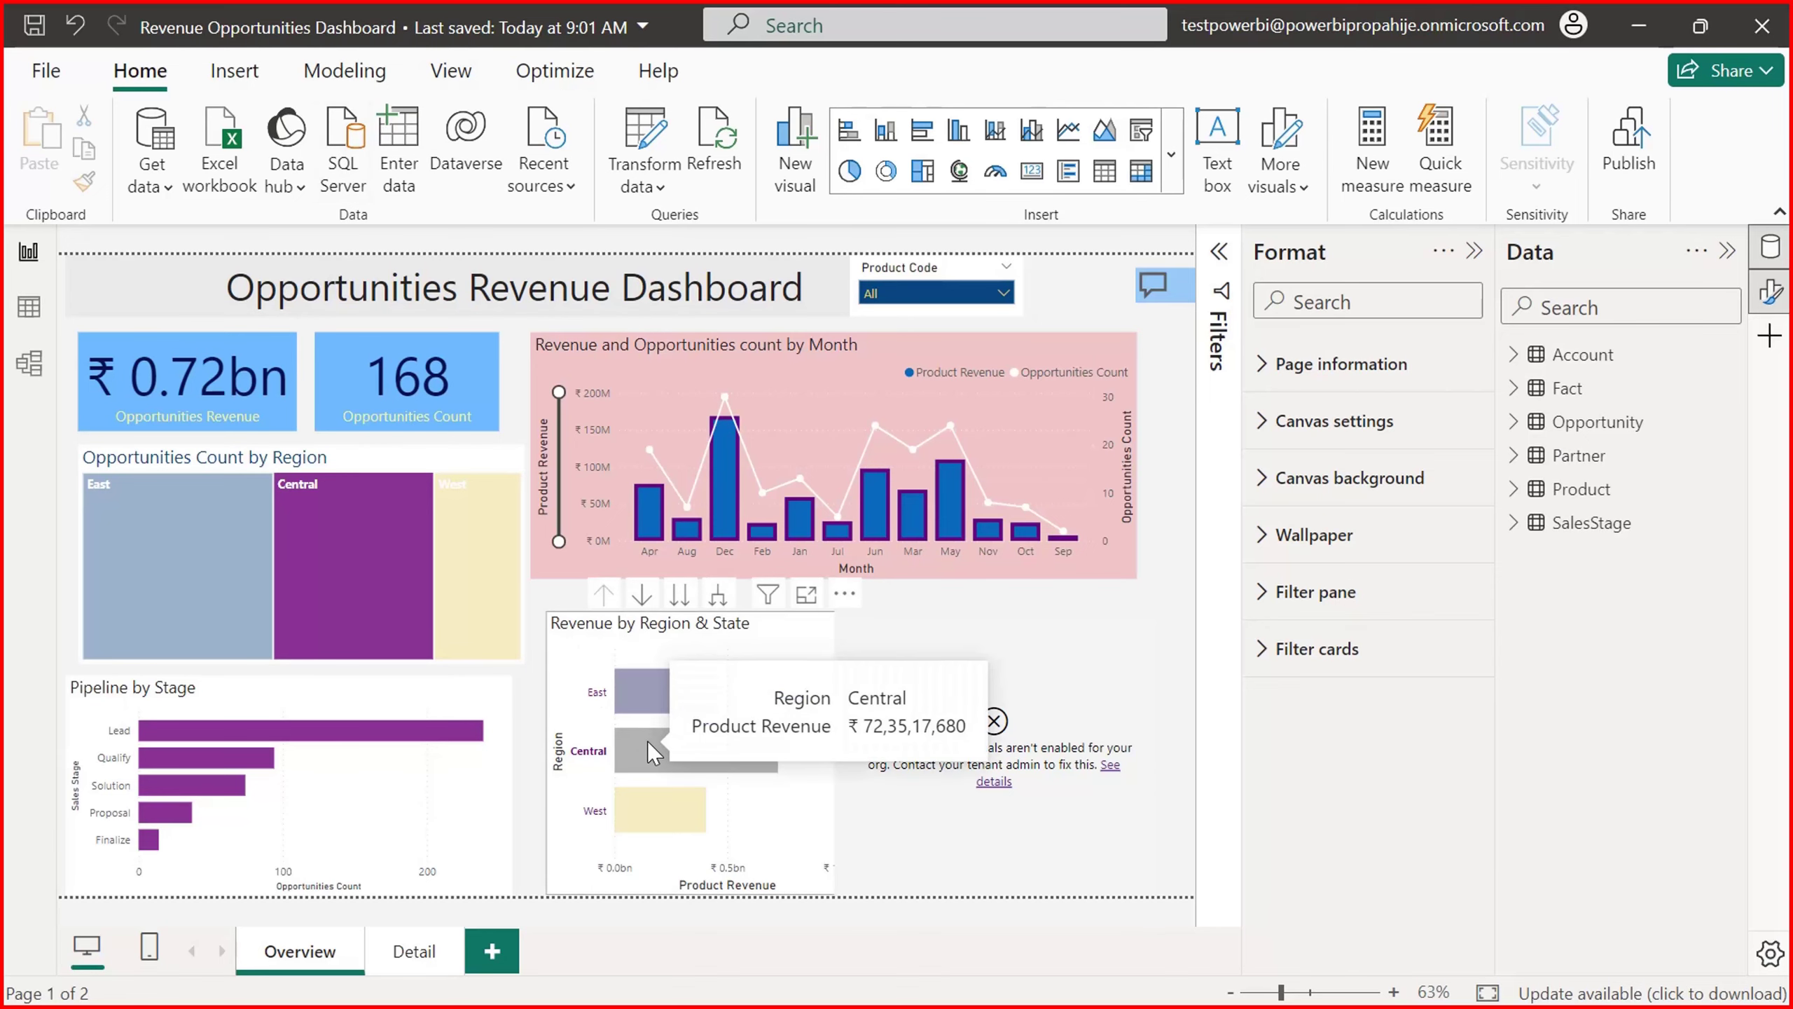
Step: Set the interaction from Revenue by Region & State to the Revenue and Opportunities count by Month chart to None
{"action": "mouse_move", "coordinate": [699, 490]}
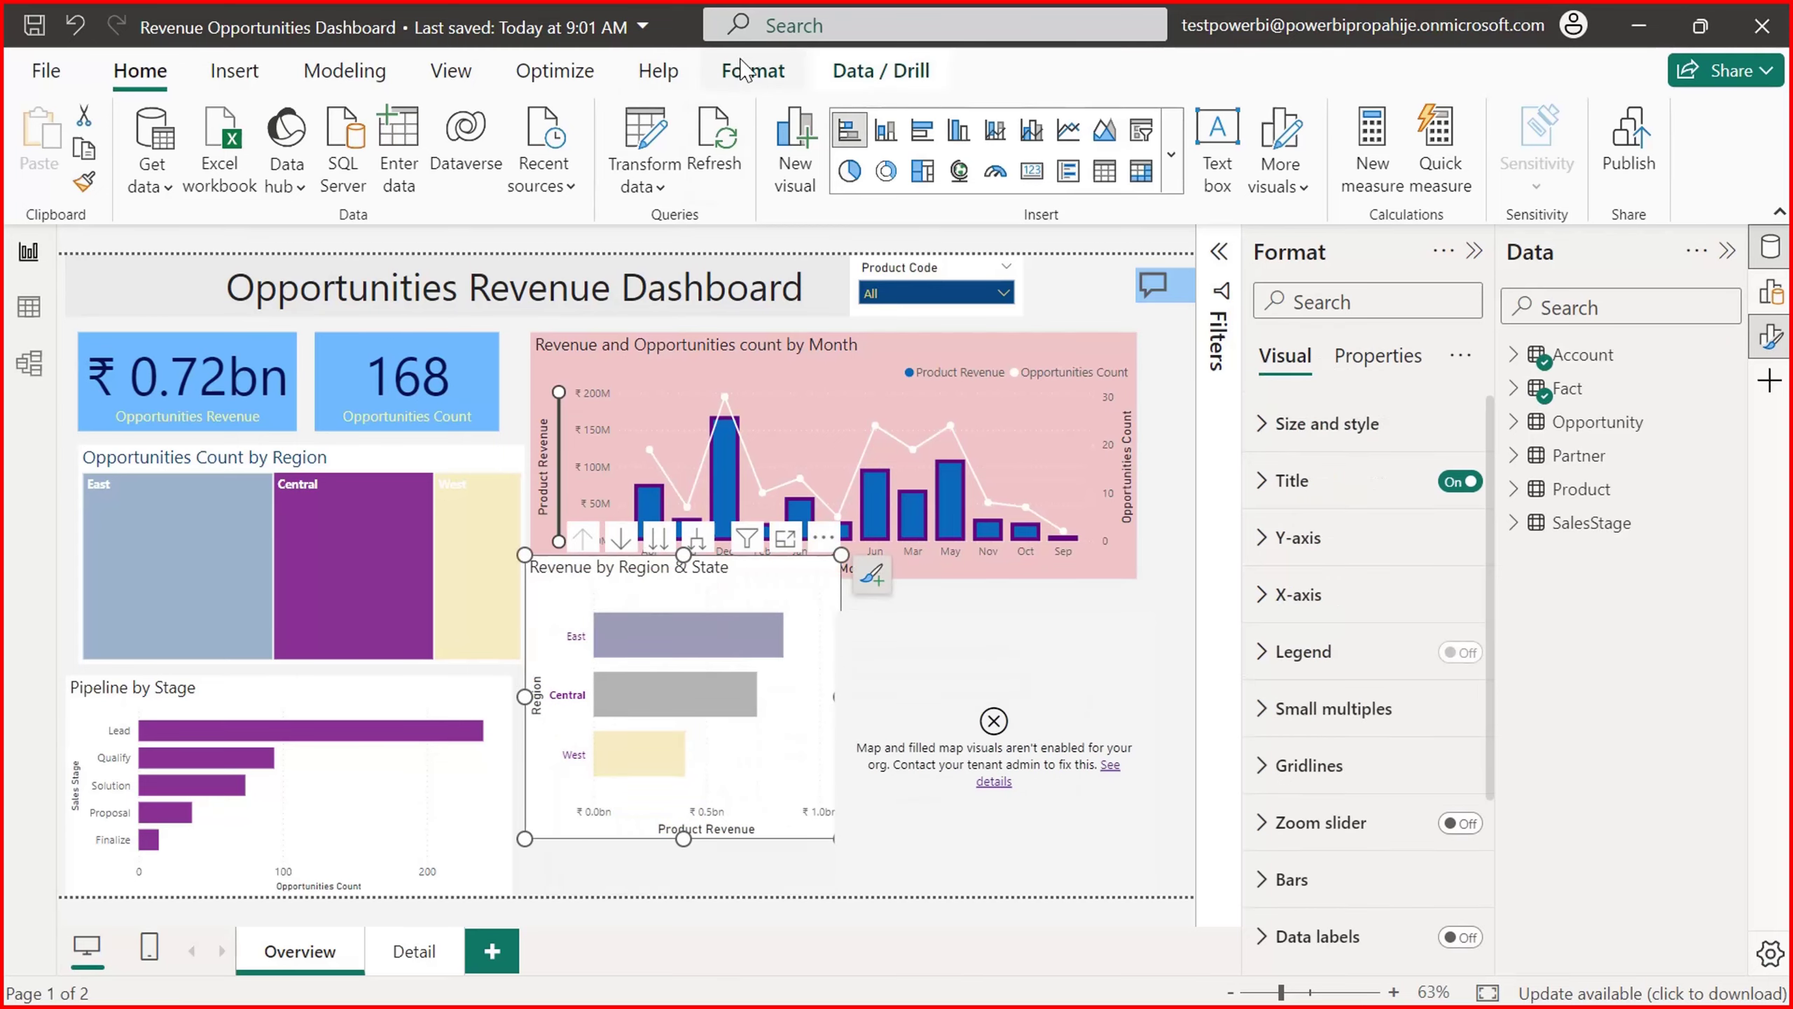
{"action": "left_click", "coordinate": [748, 70]}
{"action": "left_click", "coordinate": [85, 185]}
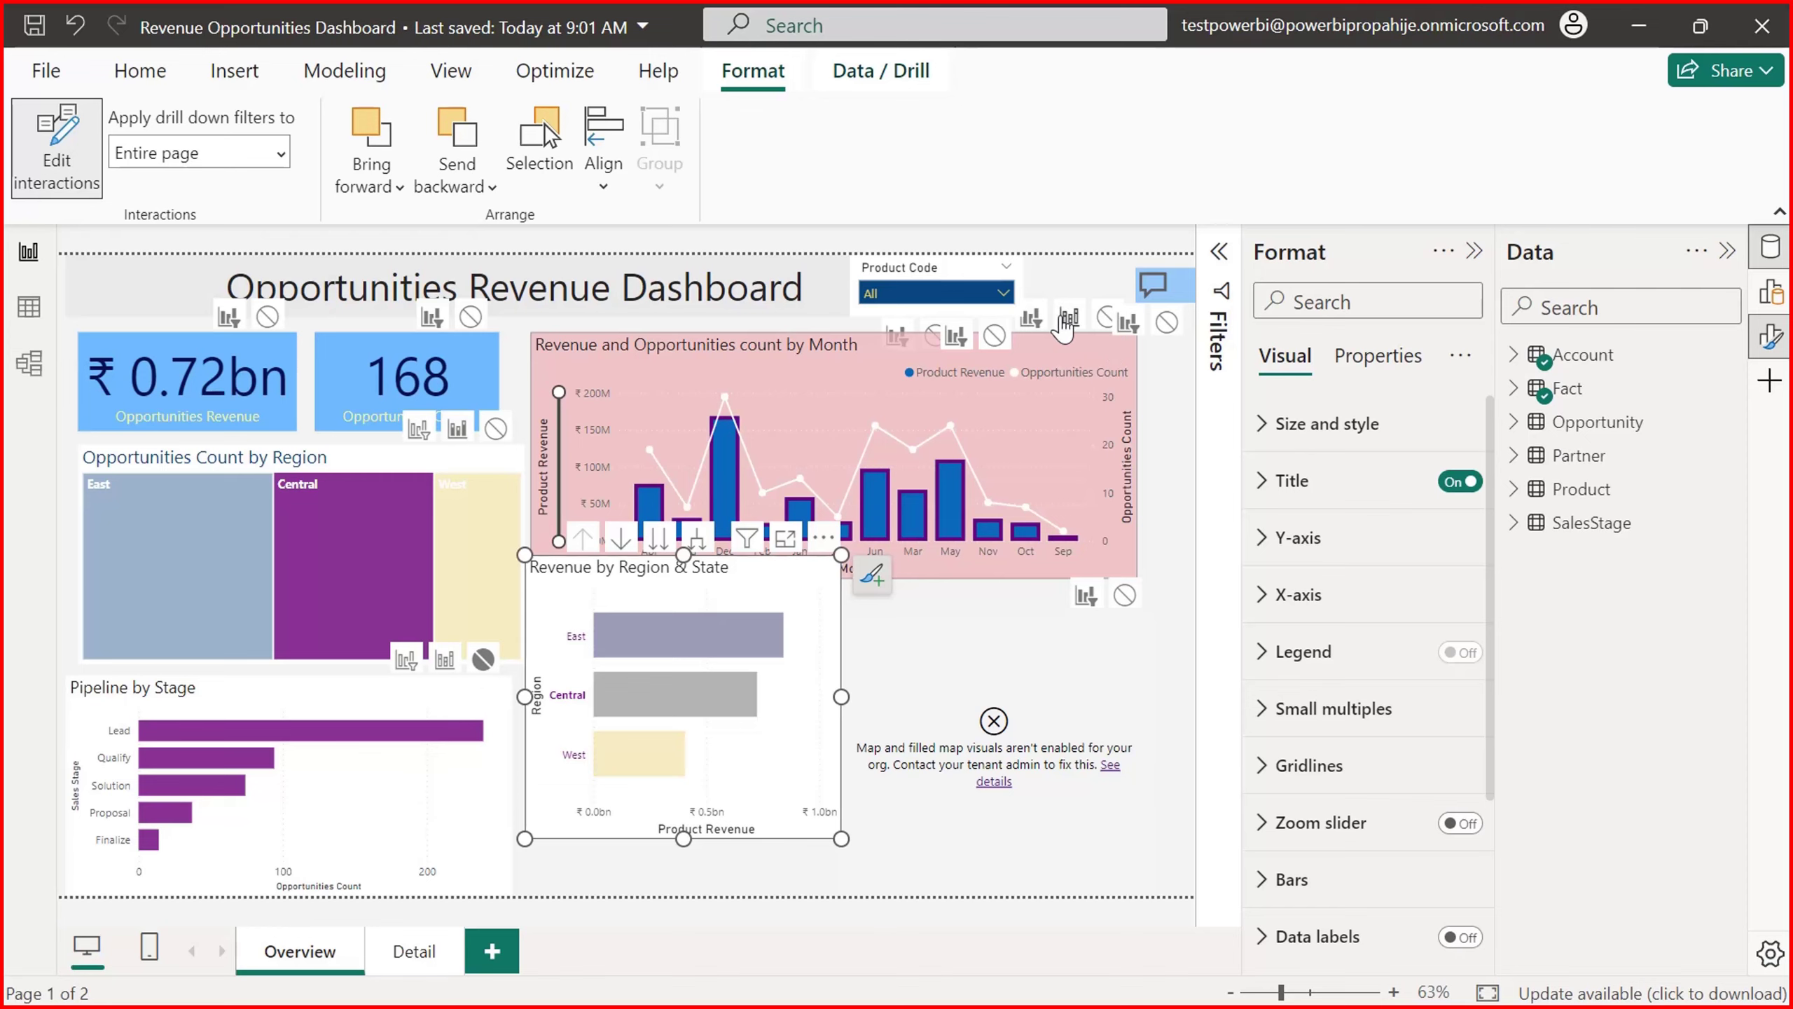
{"action": "left_click", "coordinate": [1104, 320]}
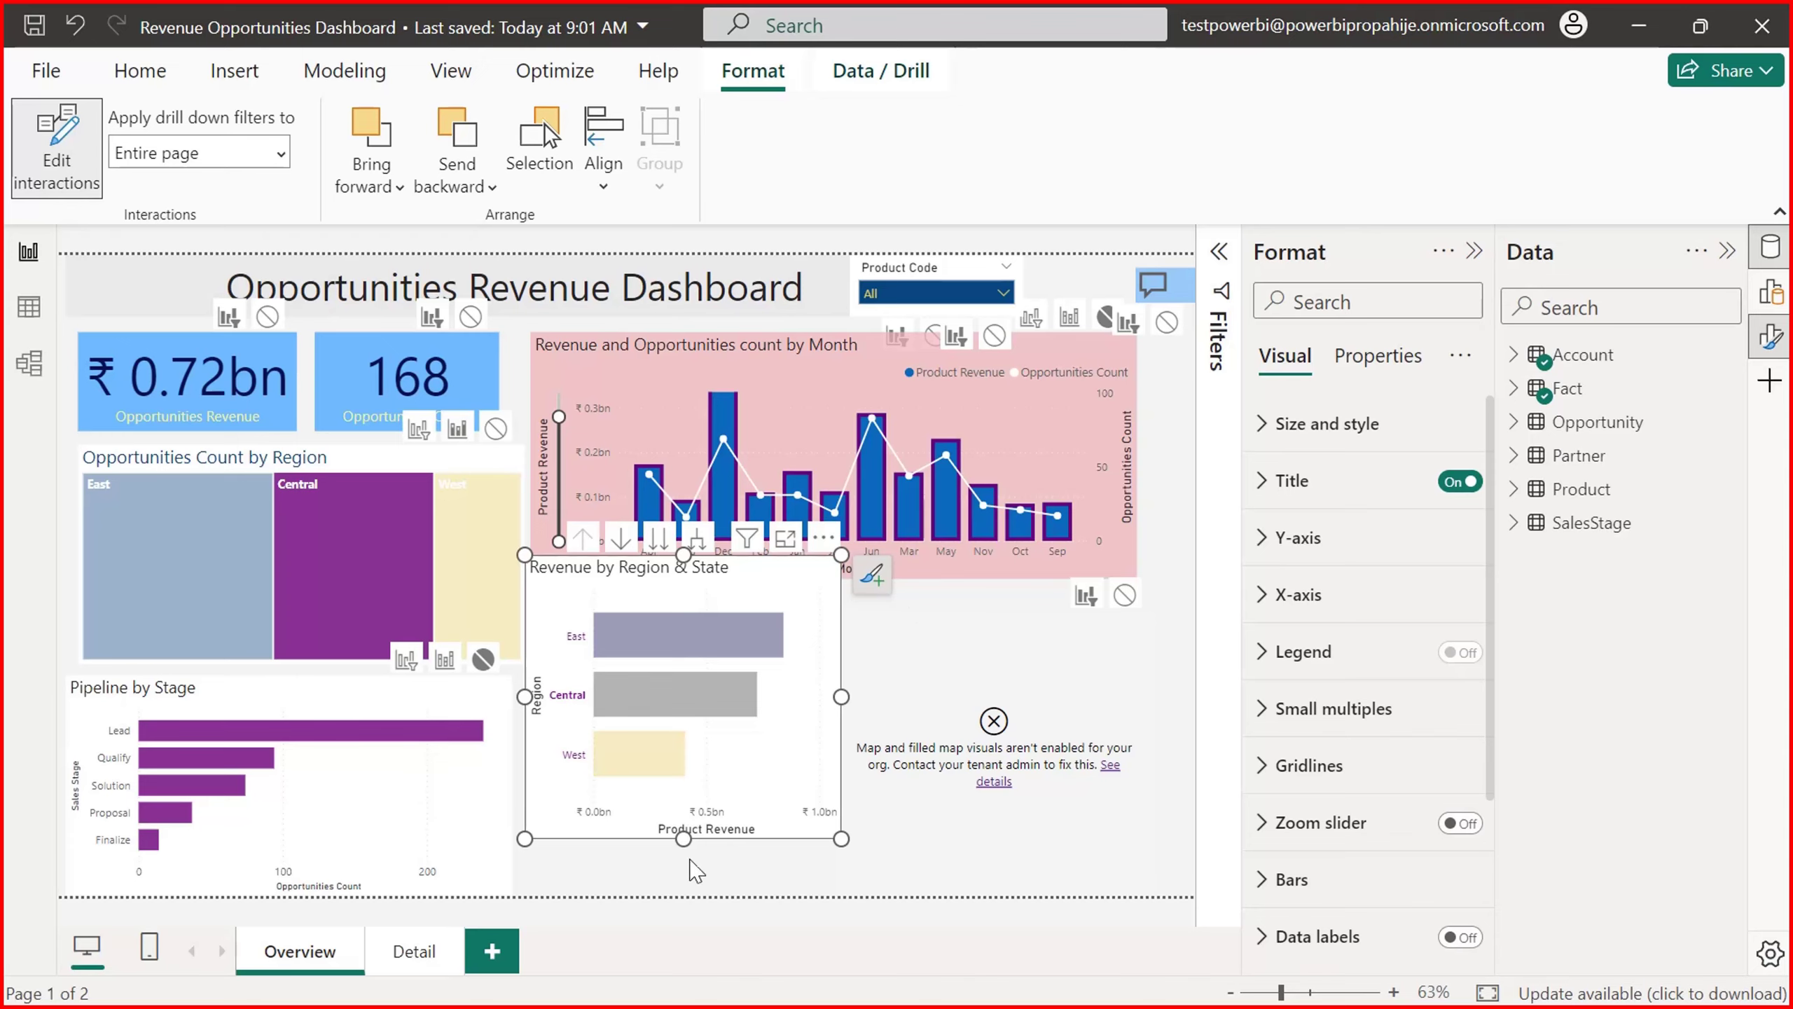
Step: Select the West, East and Central region bars to check their effect on the monthly revenue chart and the other visuals
{"action": "left_click", "coordinate": [415, 835]}
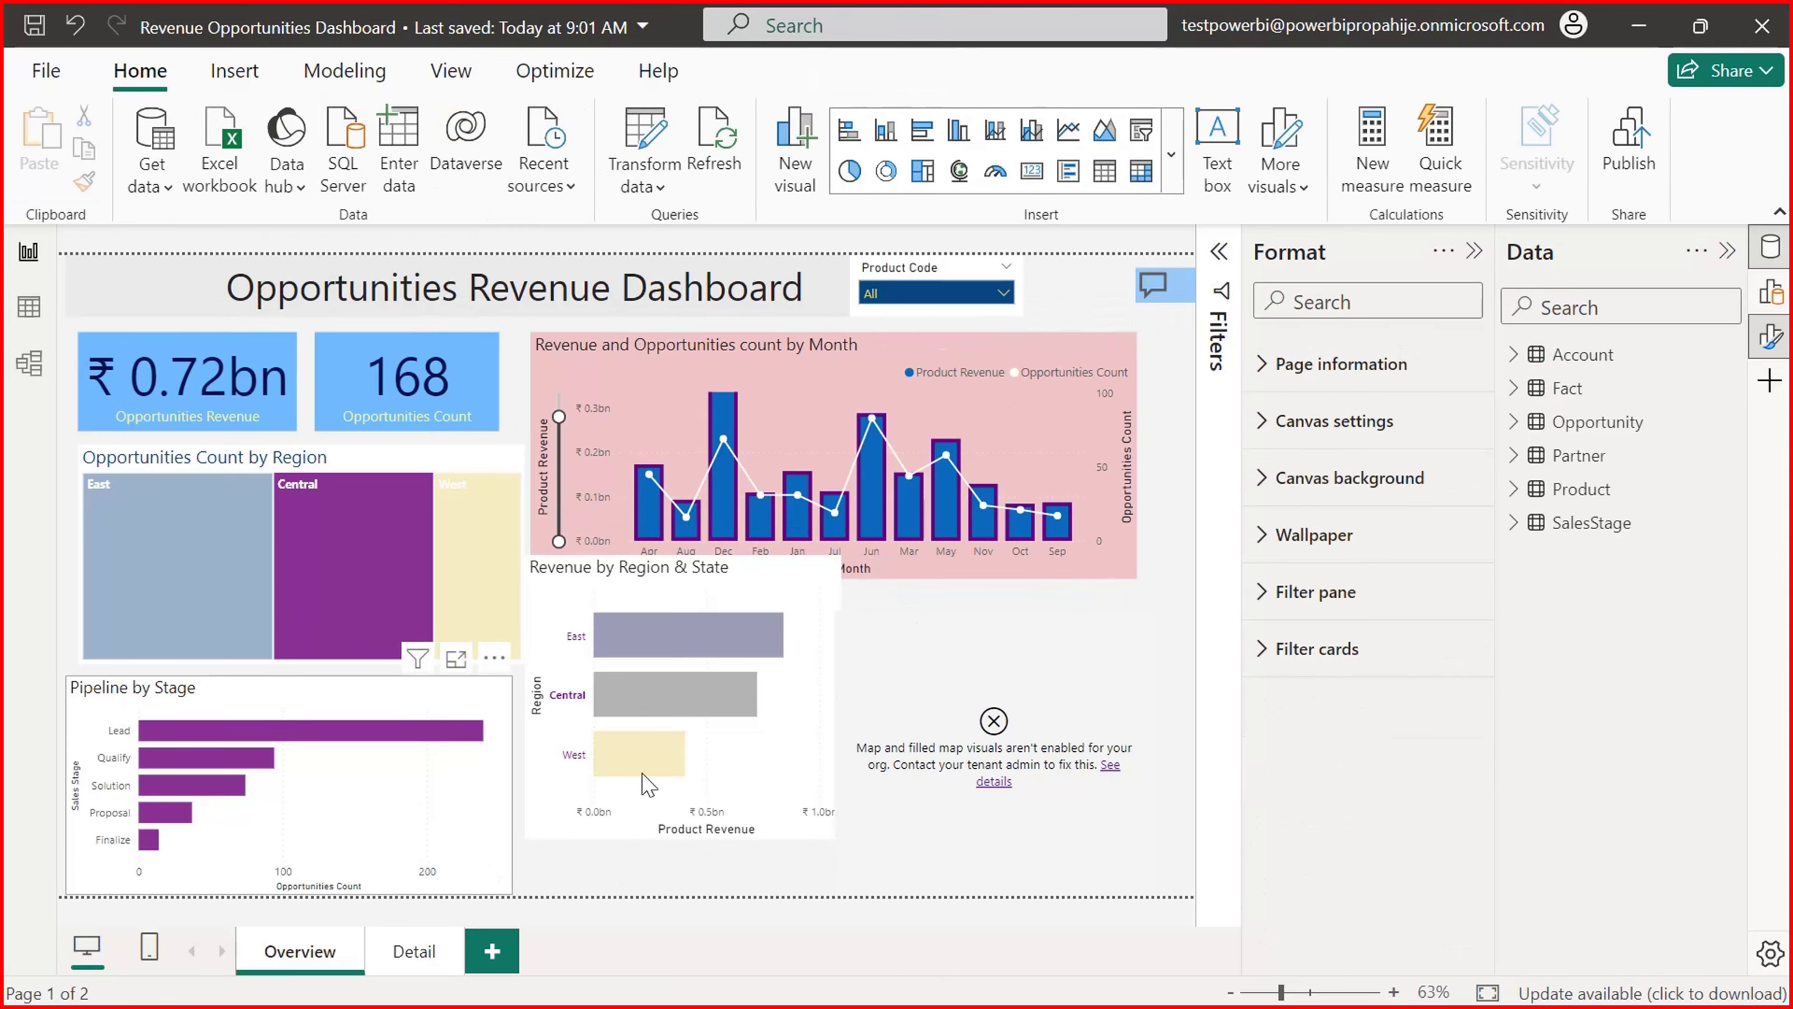
{"action": "left_click", "coordinate": [650, 756]}
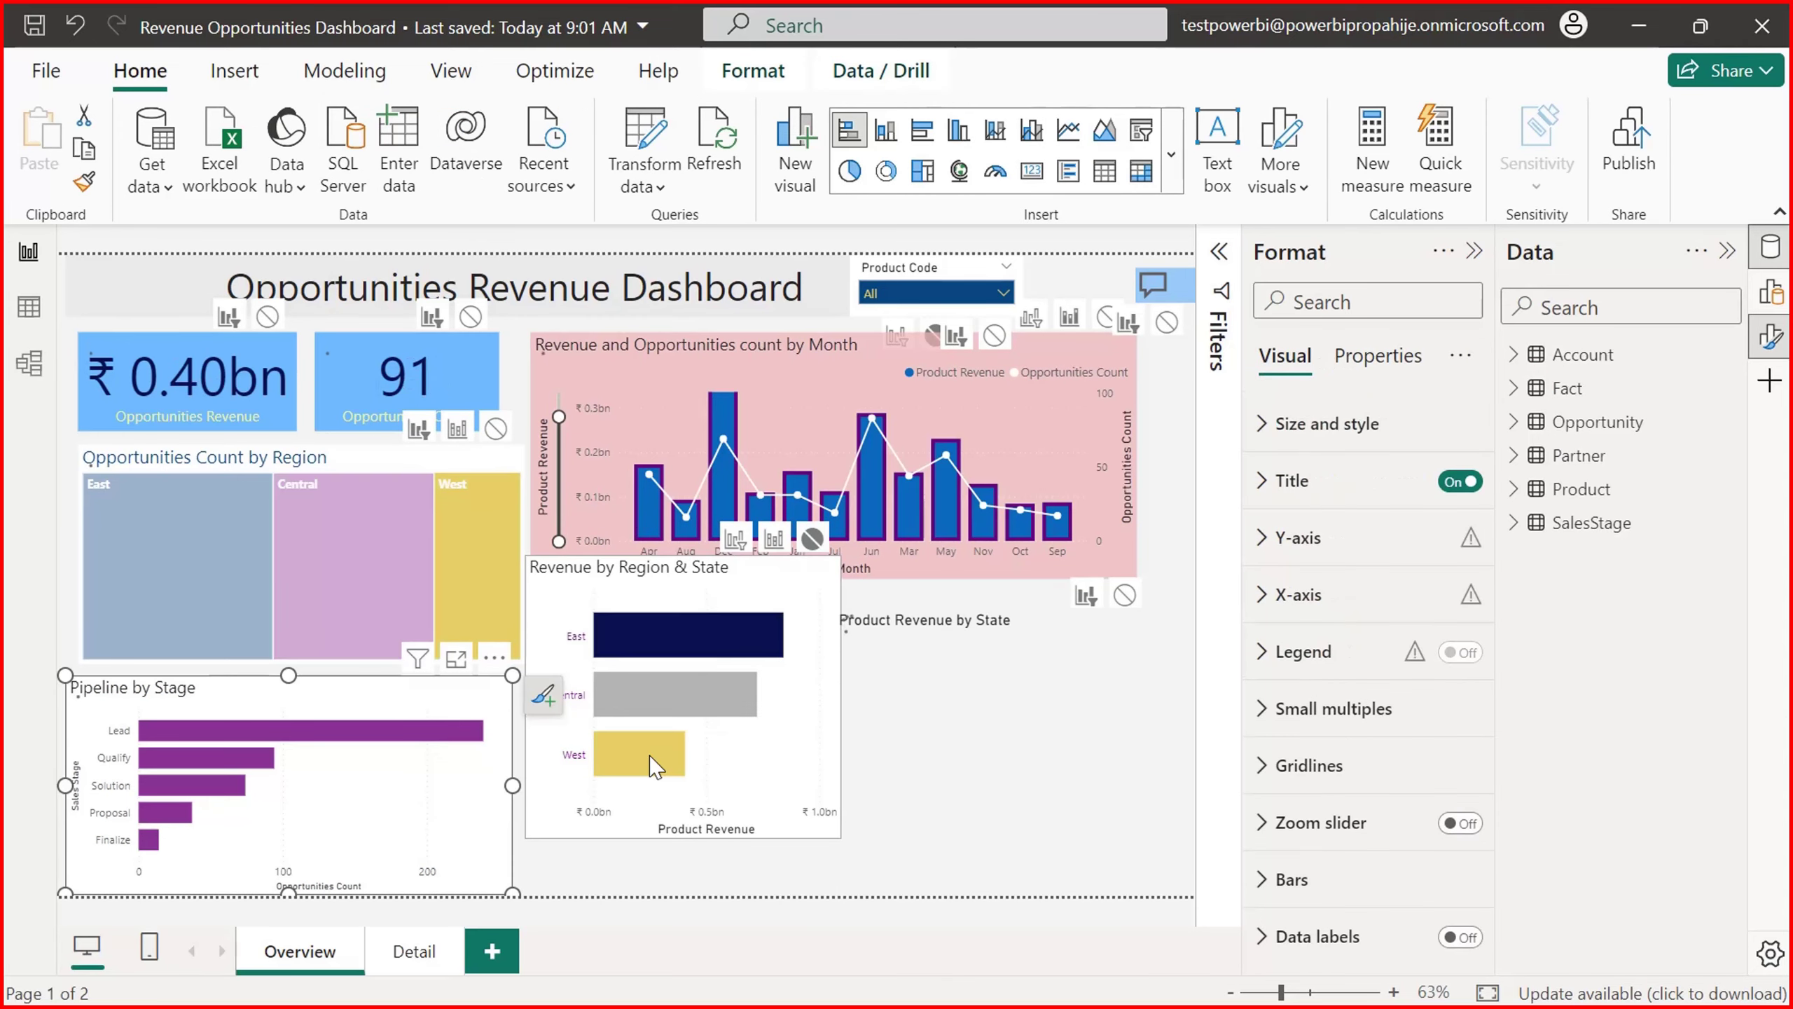
{"action": "left_click", "coordinate": [711, 651]}
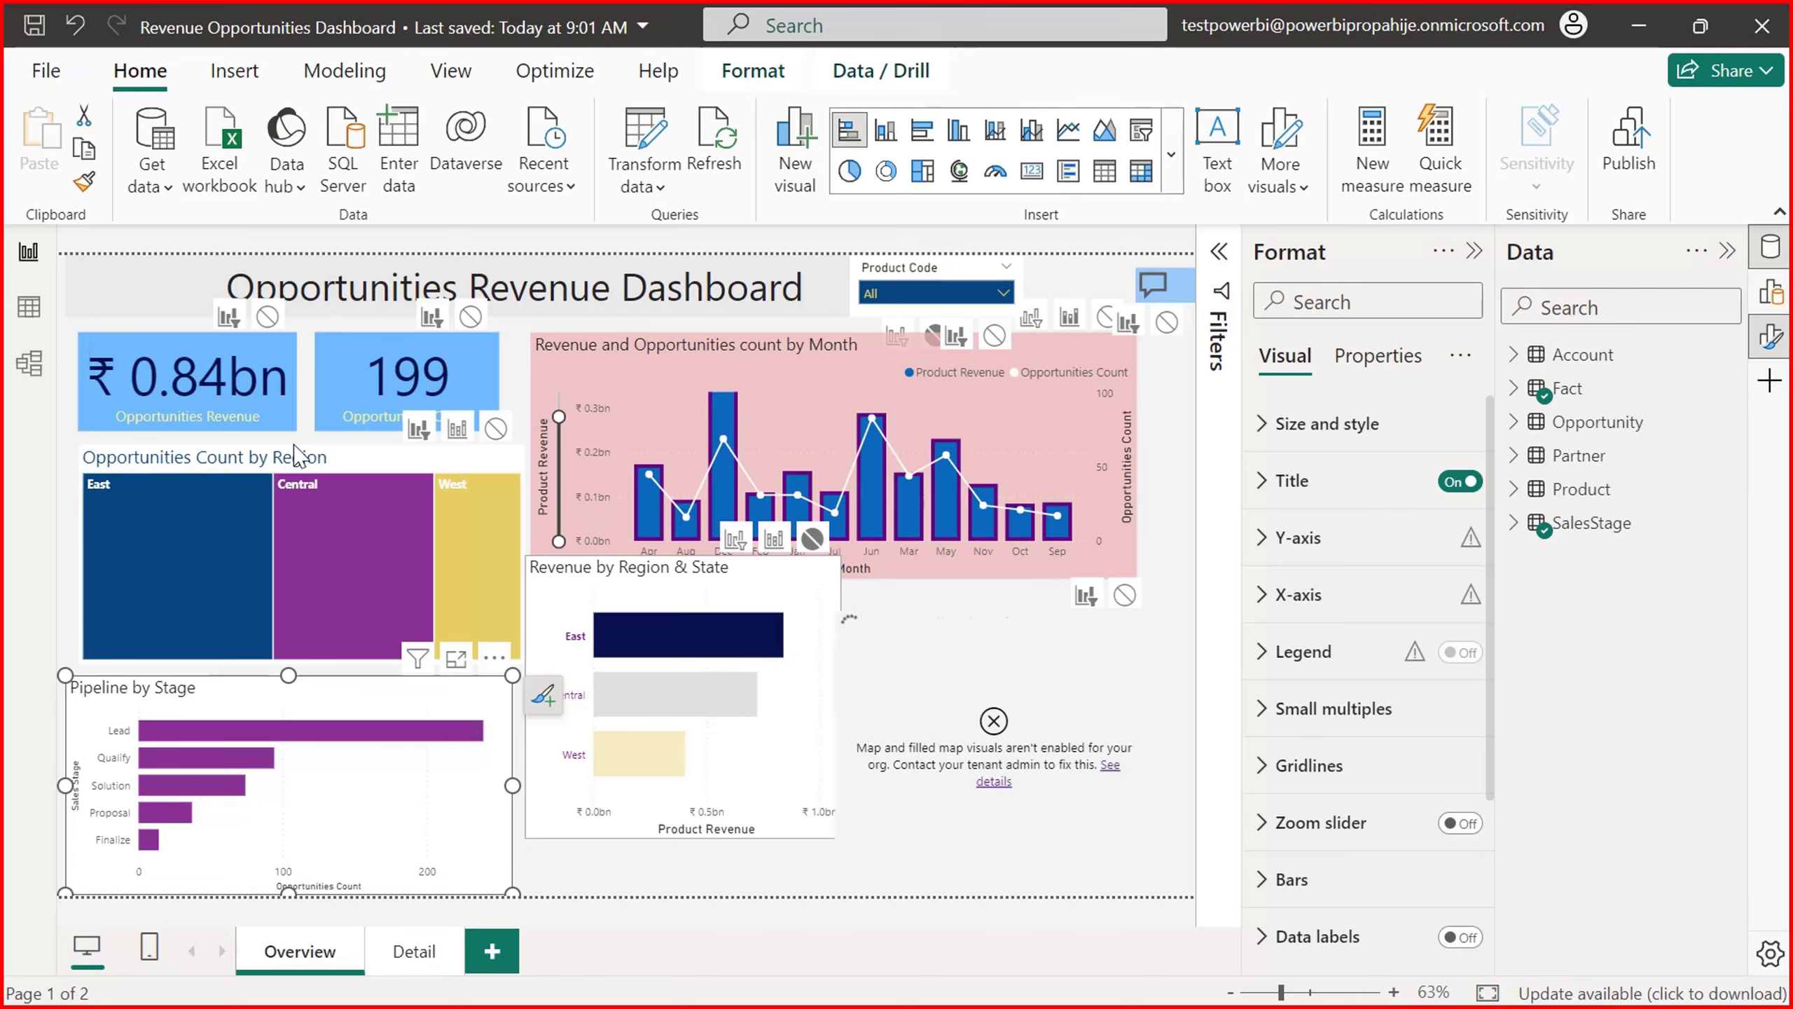
{"action": "left_click", "coordinate": [696, 692]}
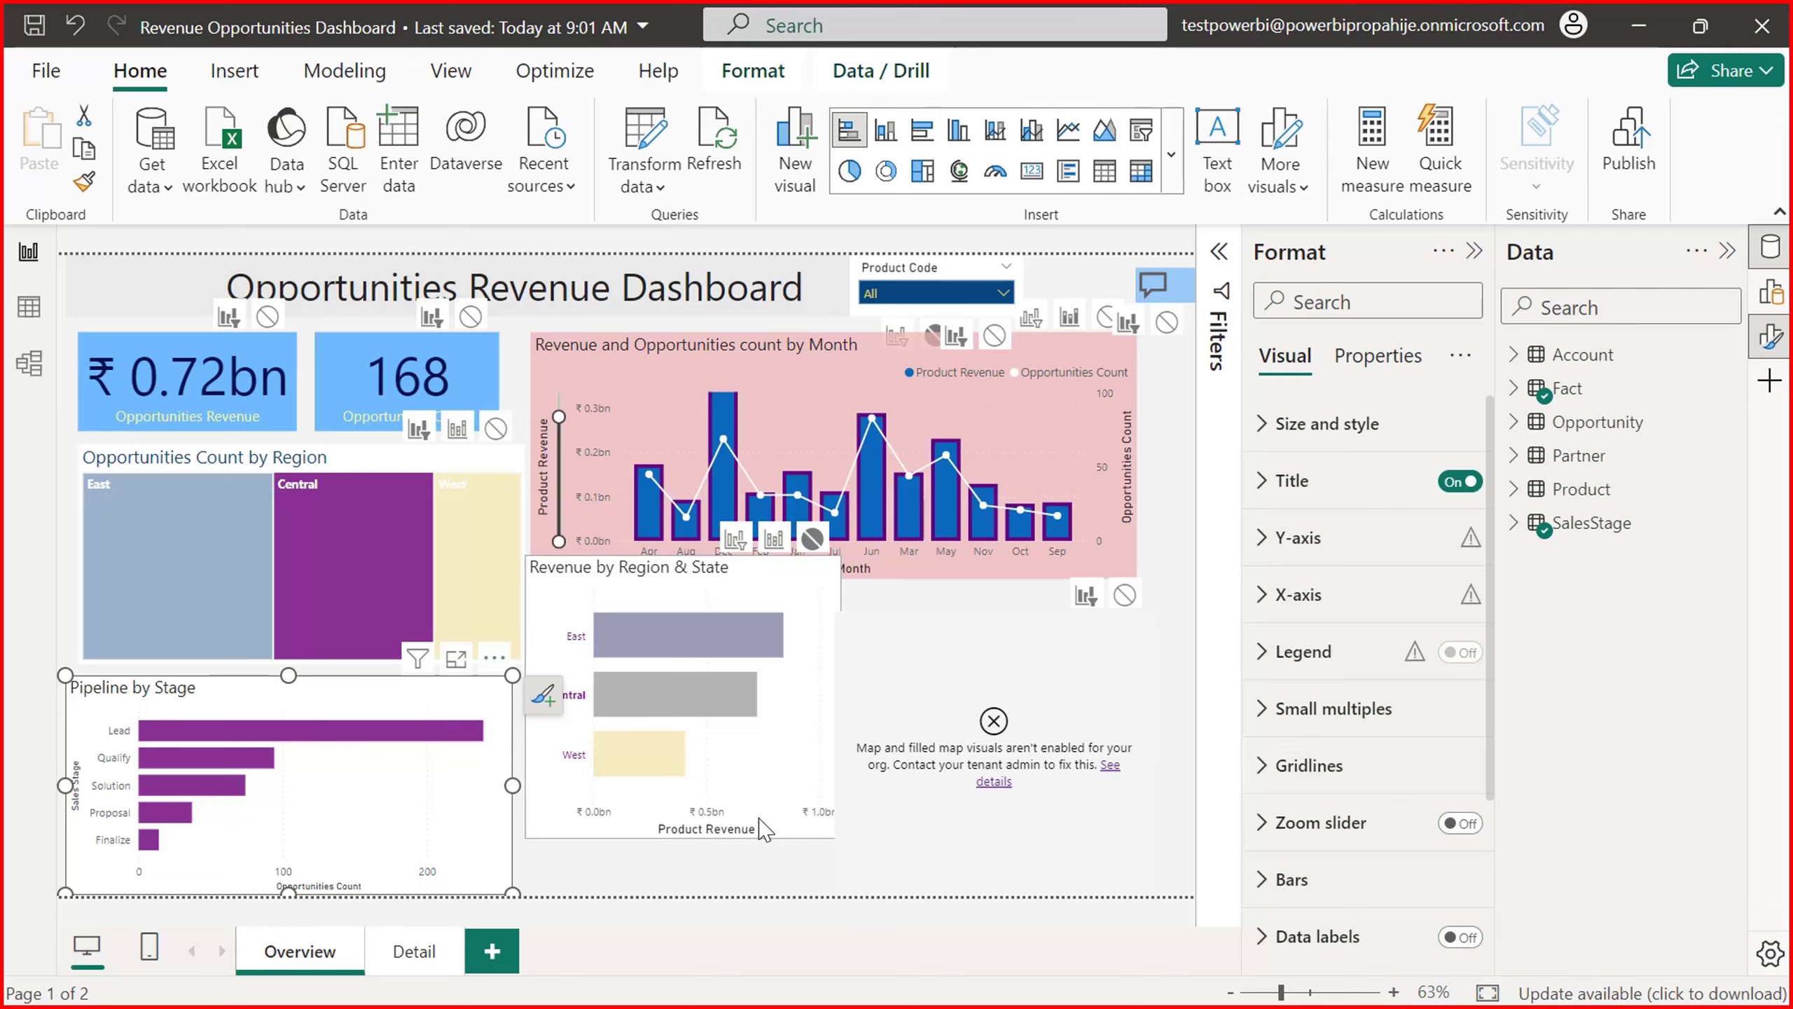
Step: Set the Revenue by Region & State interaction with Pipeline by Stage to Highlight and turn off interaction editing
{"action": "left_click", "coordinate": [773, 791]}
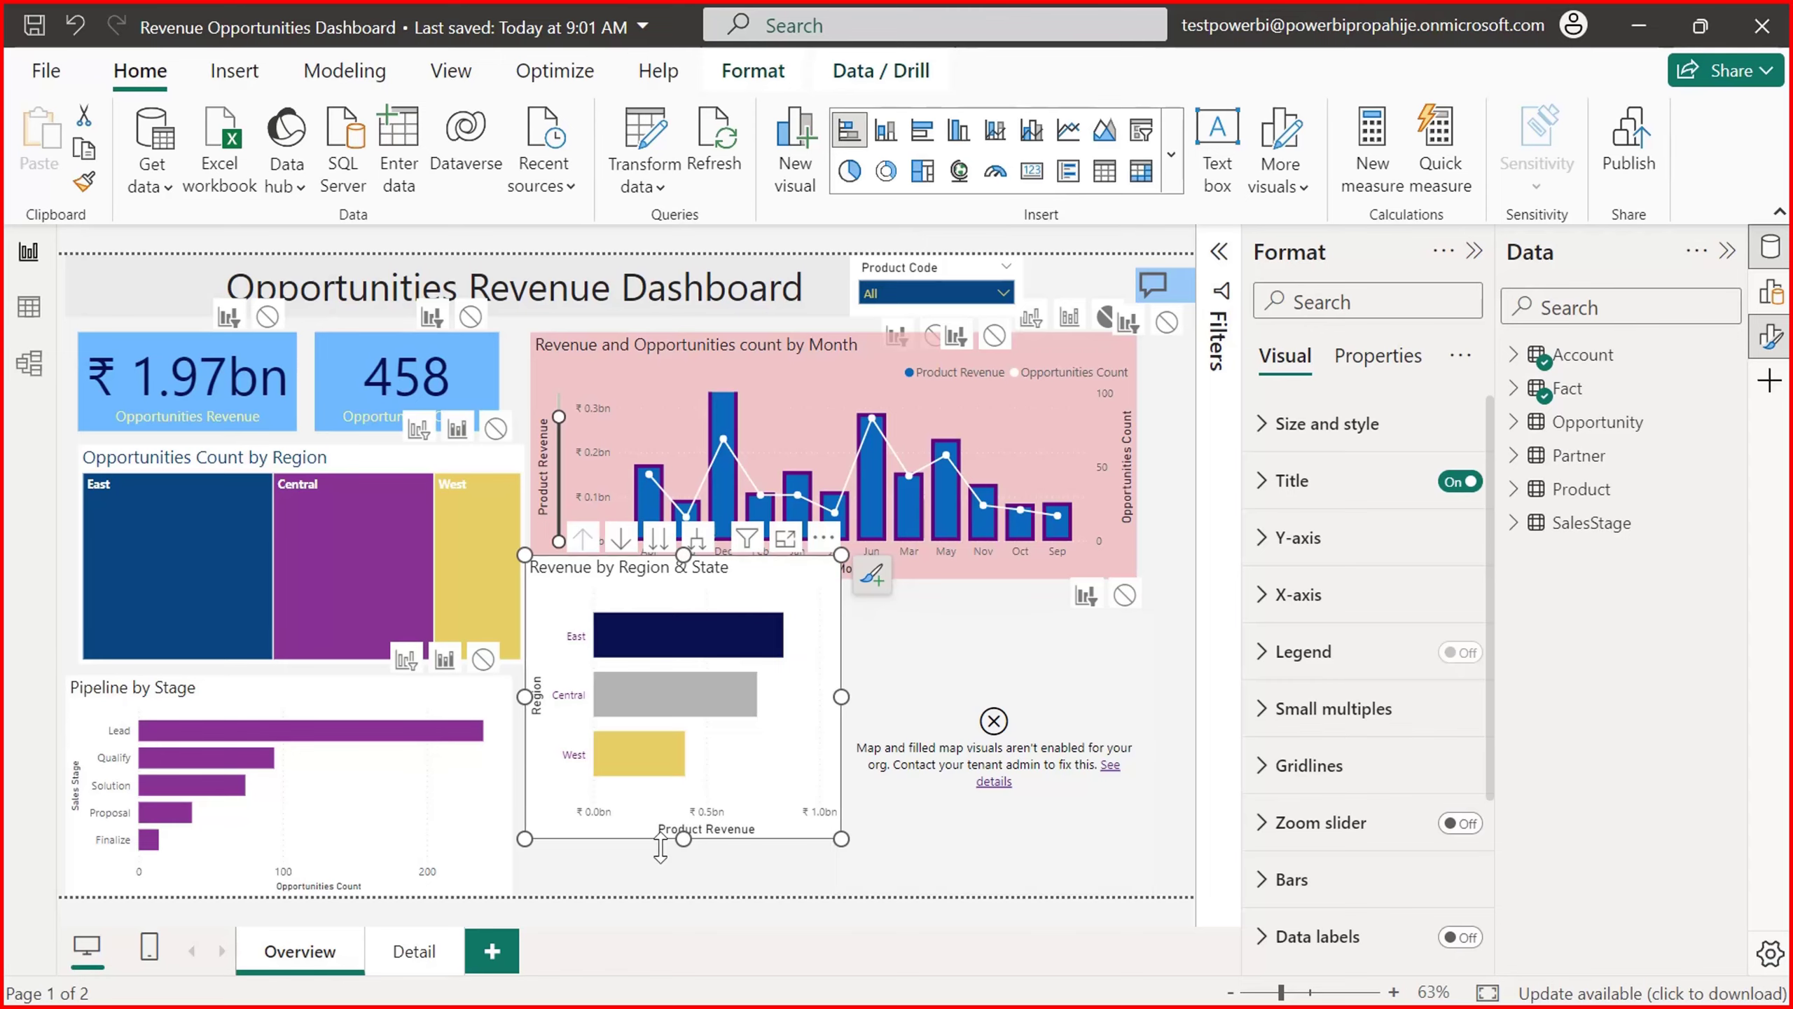
{"action": "left_click", "coordinate": [752, 70]}
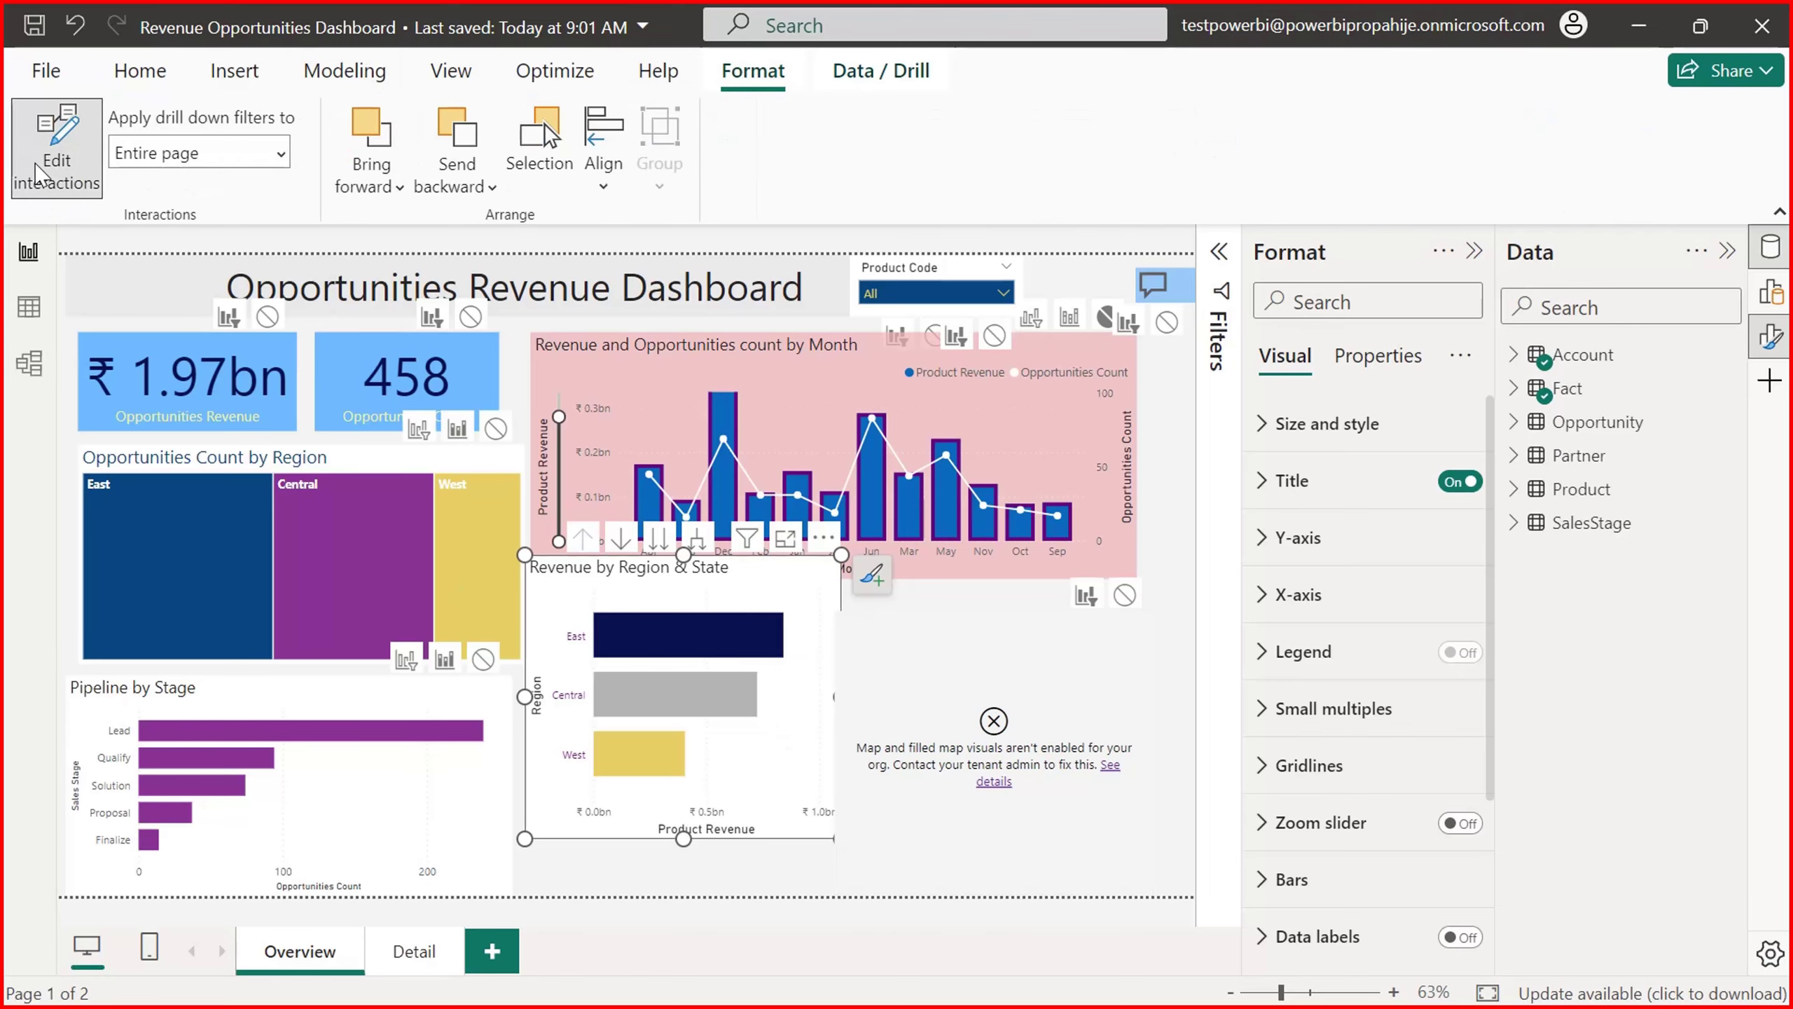
{"action": "left_click", "coordinate": [35, 173]}
{"action": "left_click", "coordinate": [557, 882]}
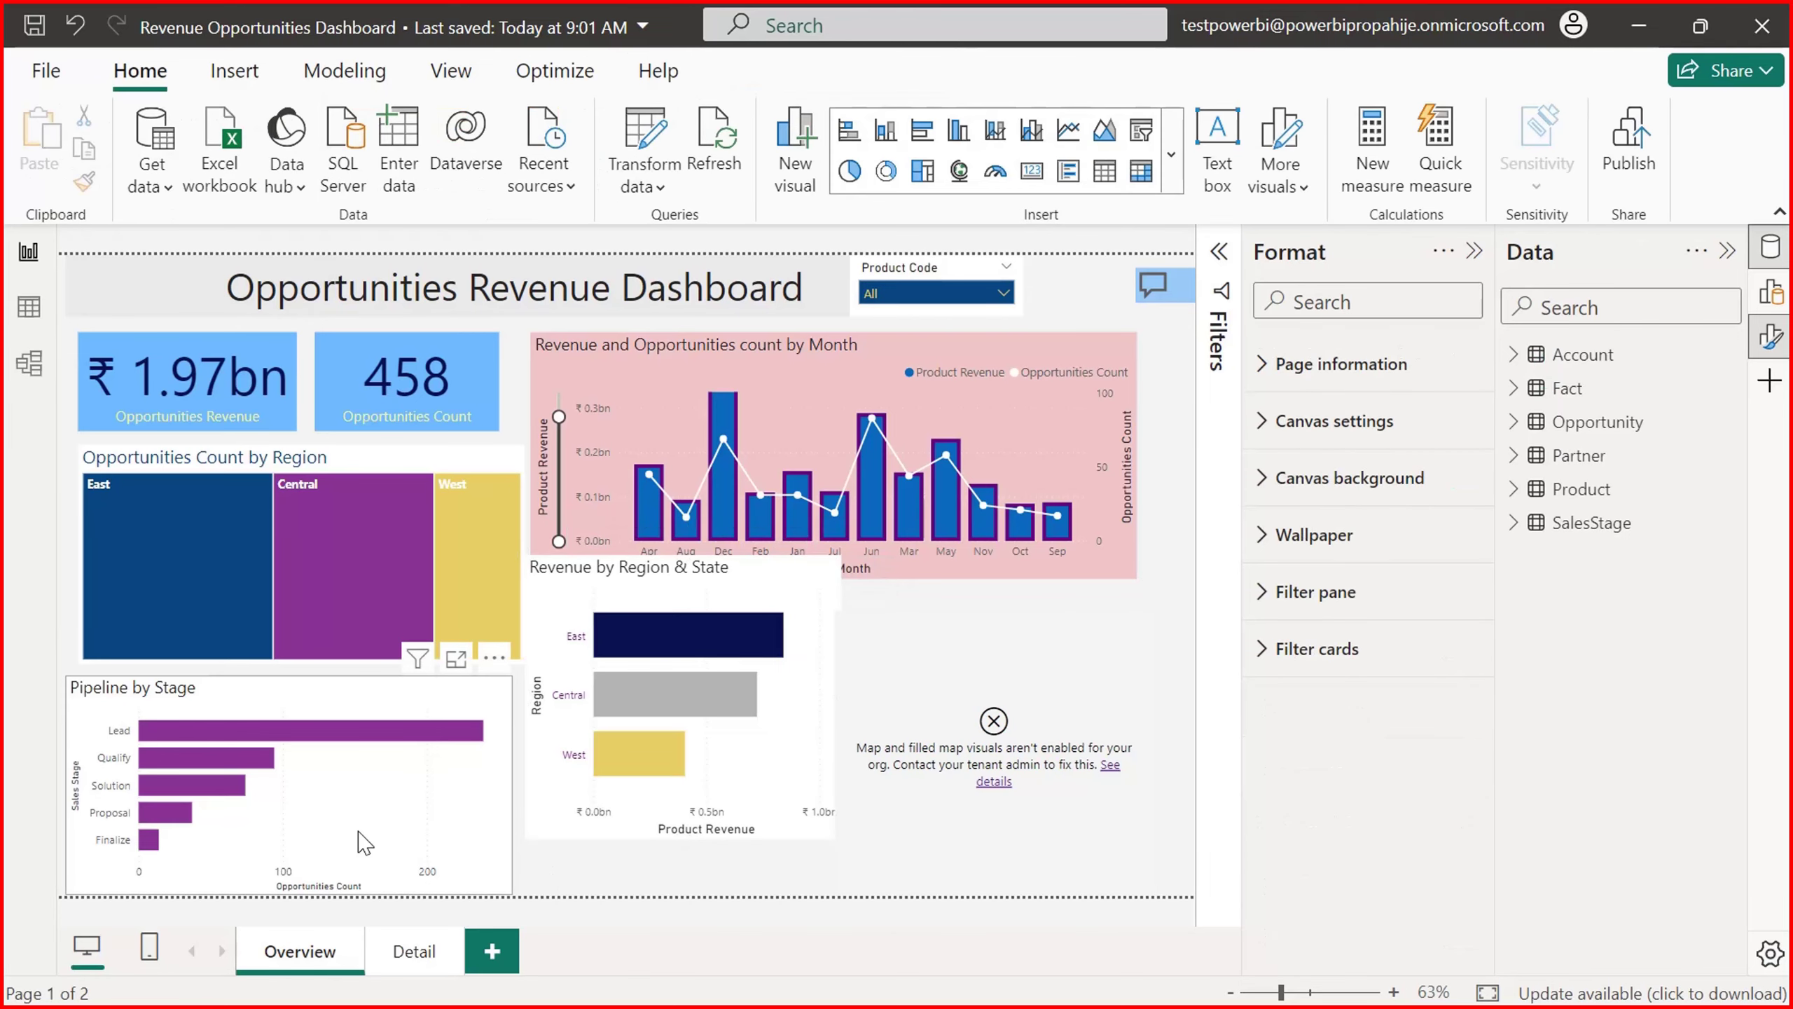
Step: Select the Central, East and West bars in Revenue by Region & State to check the highlighting in Pipeline by Stage
{"action": "left_click", "coordinate": [685, 696]}
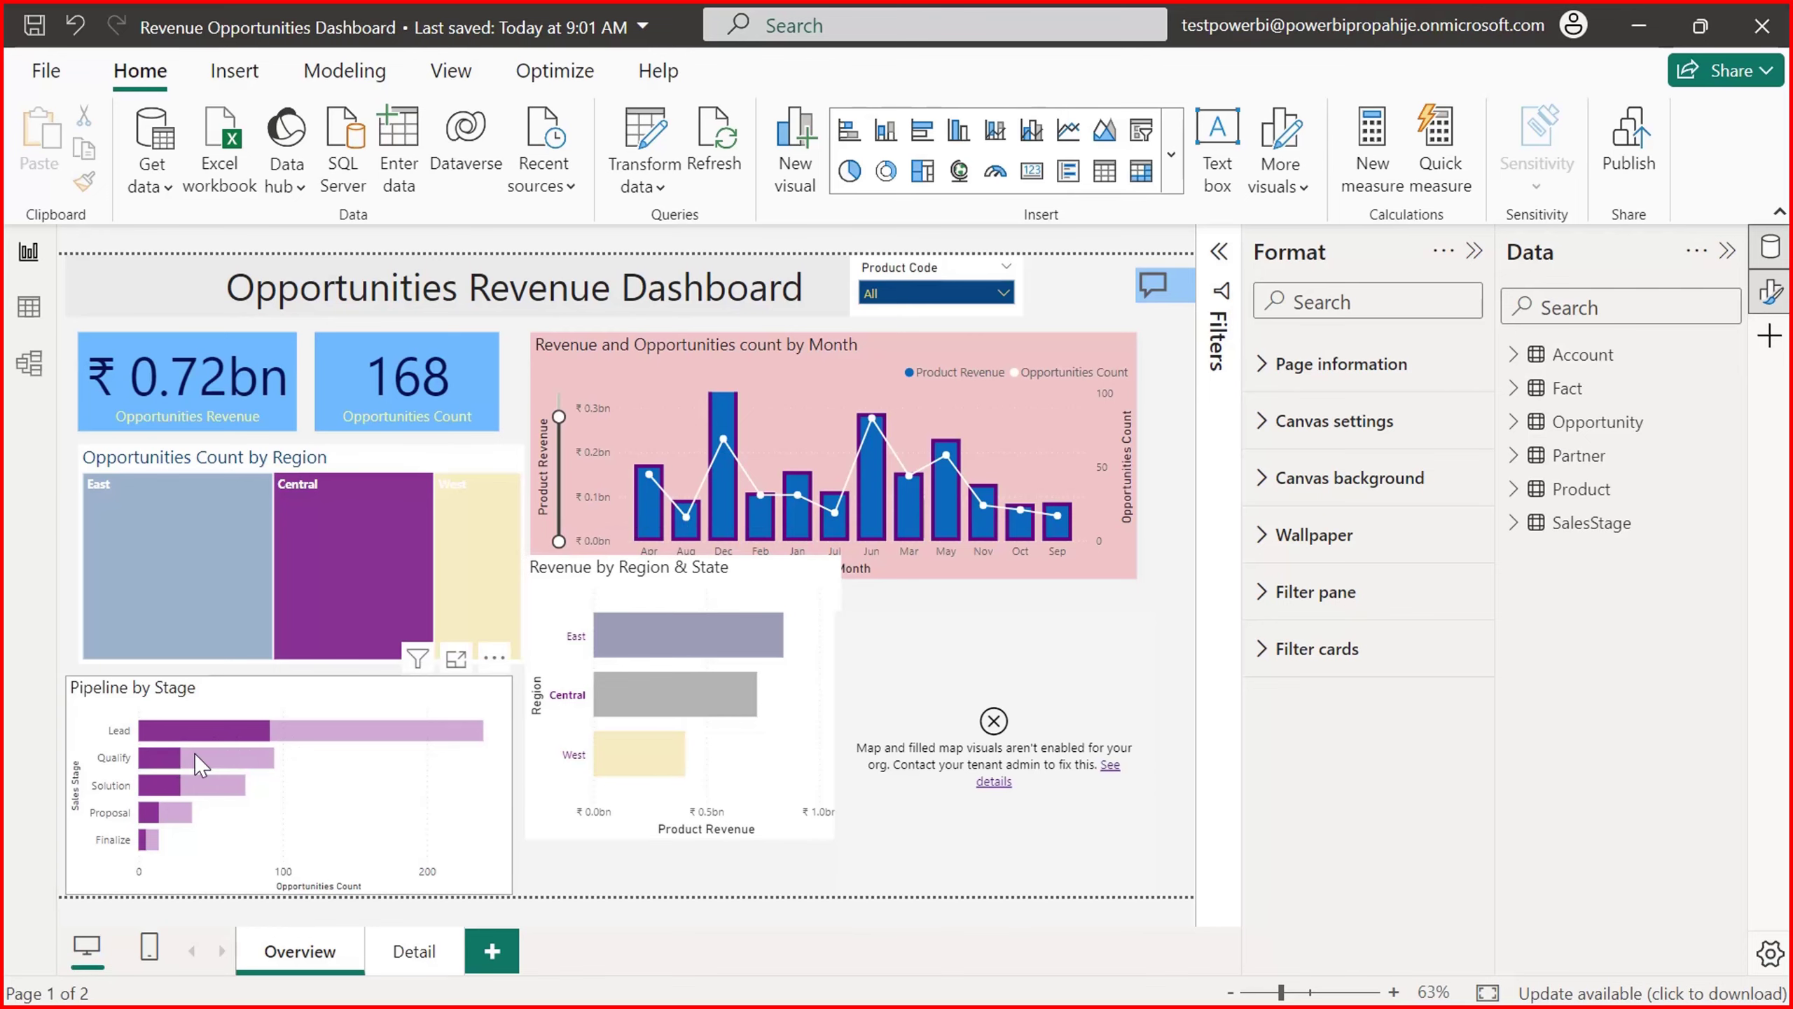
{"action": "left_click", "coordinate": [663, 691]}
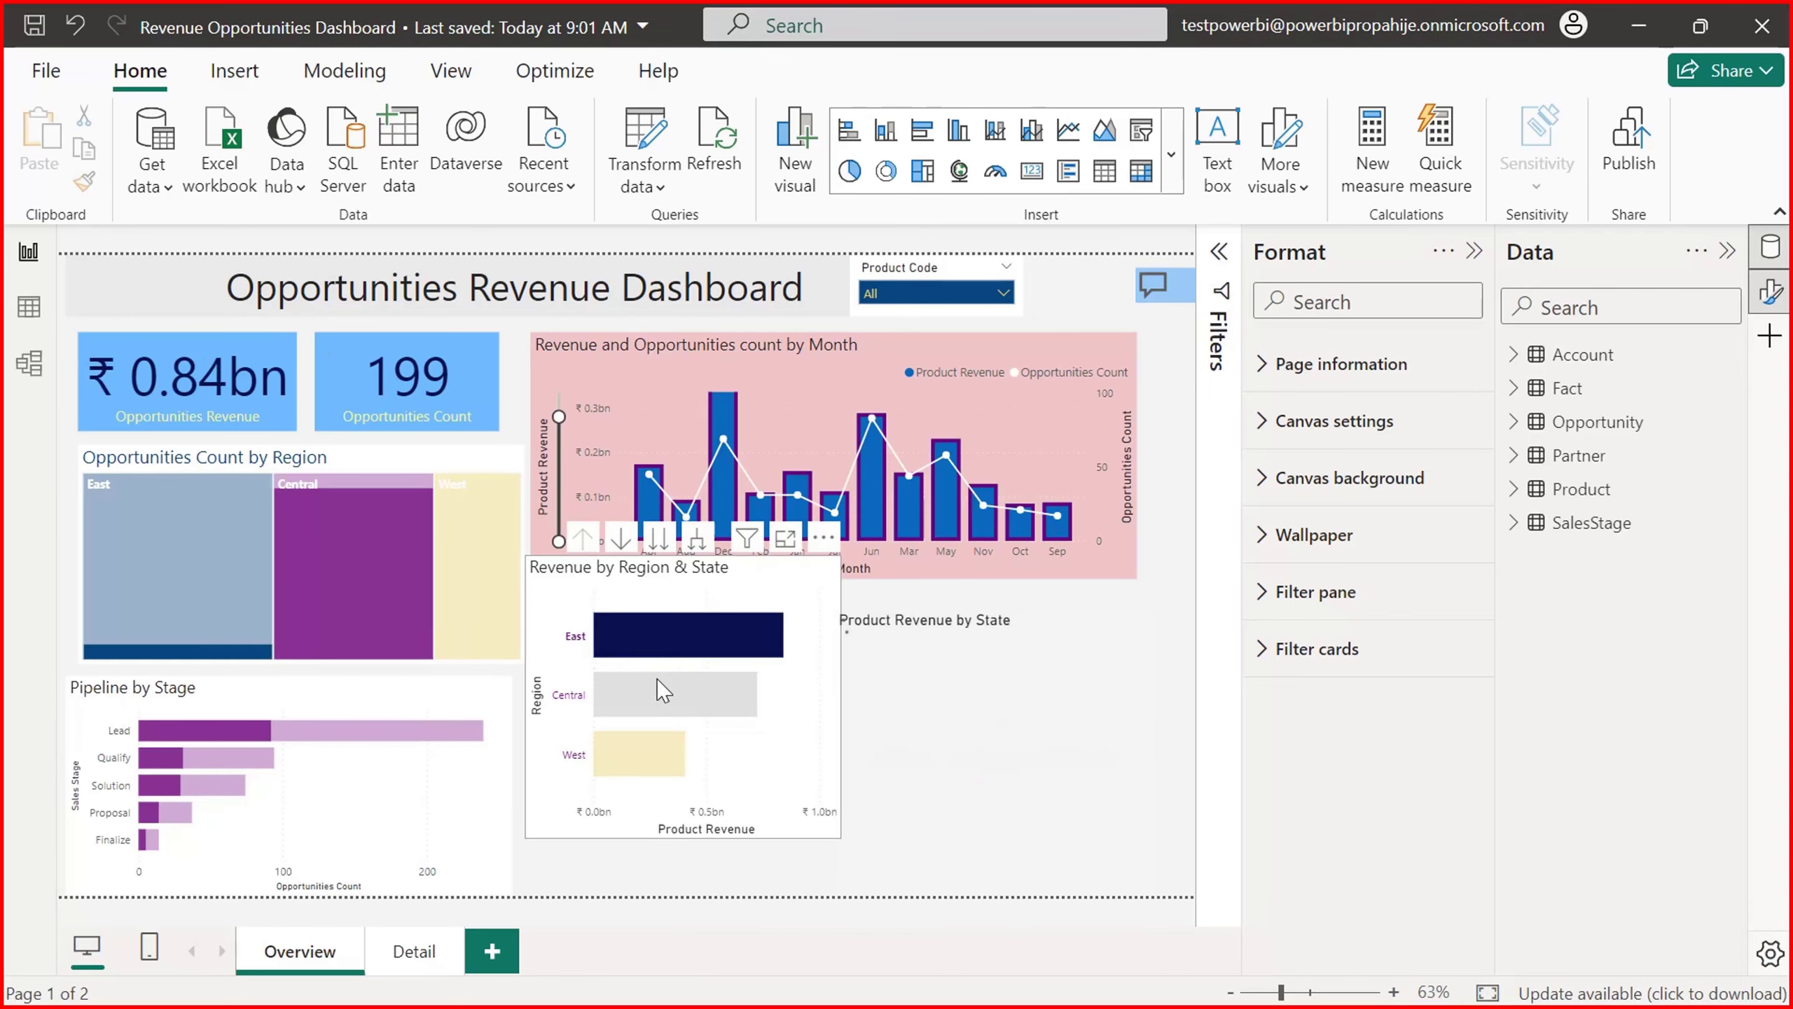
{"action": "left_click", "coordinate": [625, 766]}
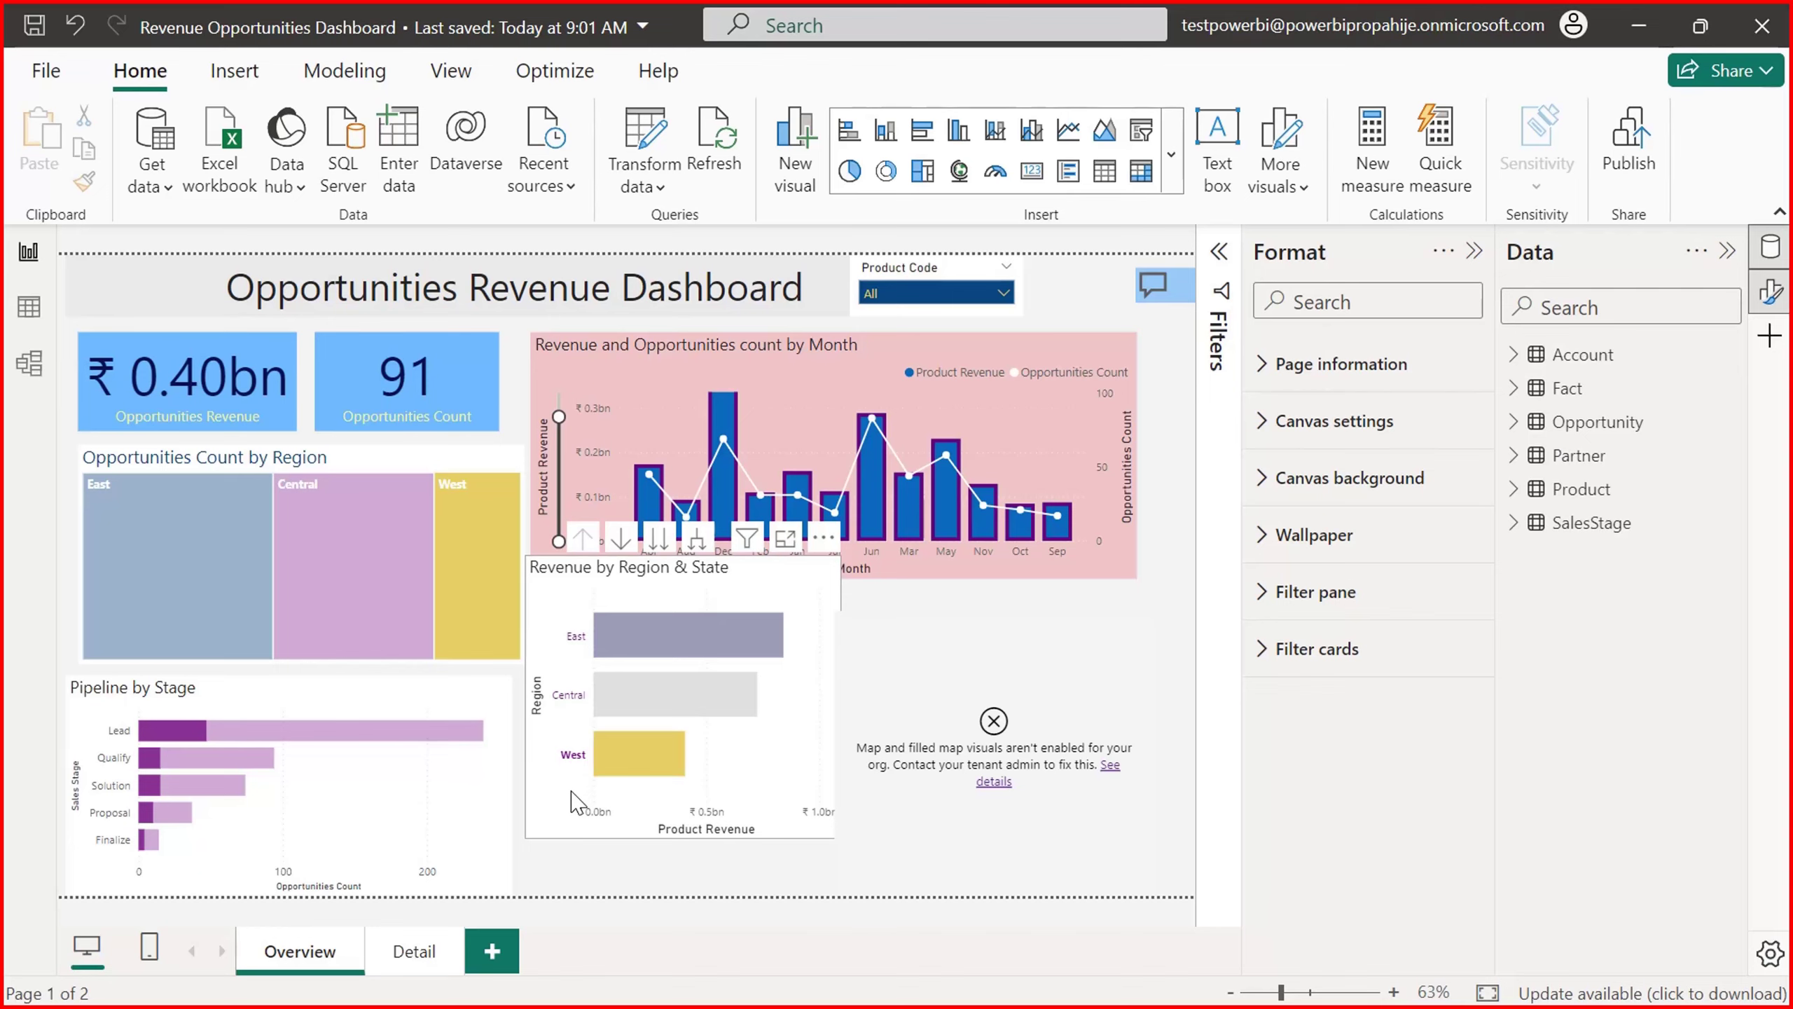
Step: Set the Revenue by Region & State interaction with Pipeline by Stage to Filter and turn off interaction editing
{"action": "left_click", "coordinate": [781, 752]}
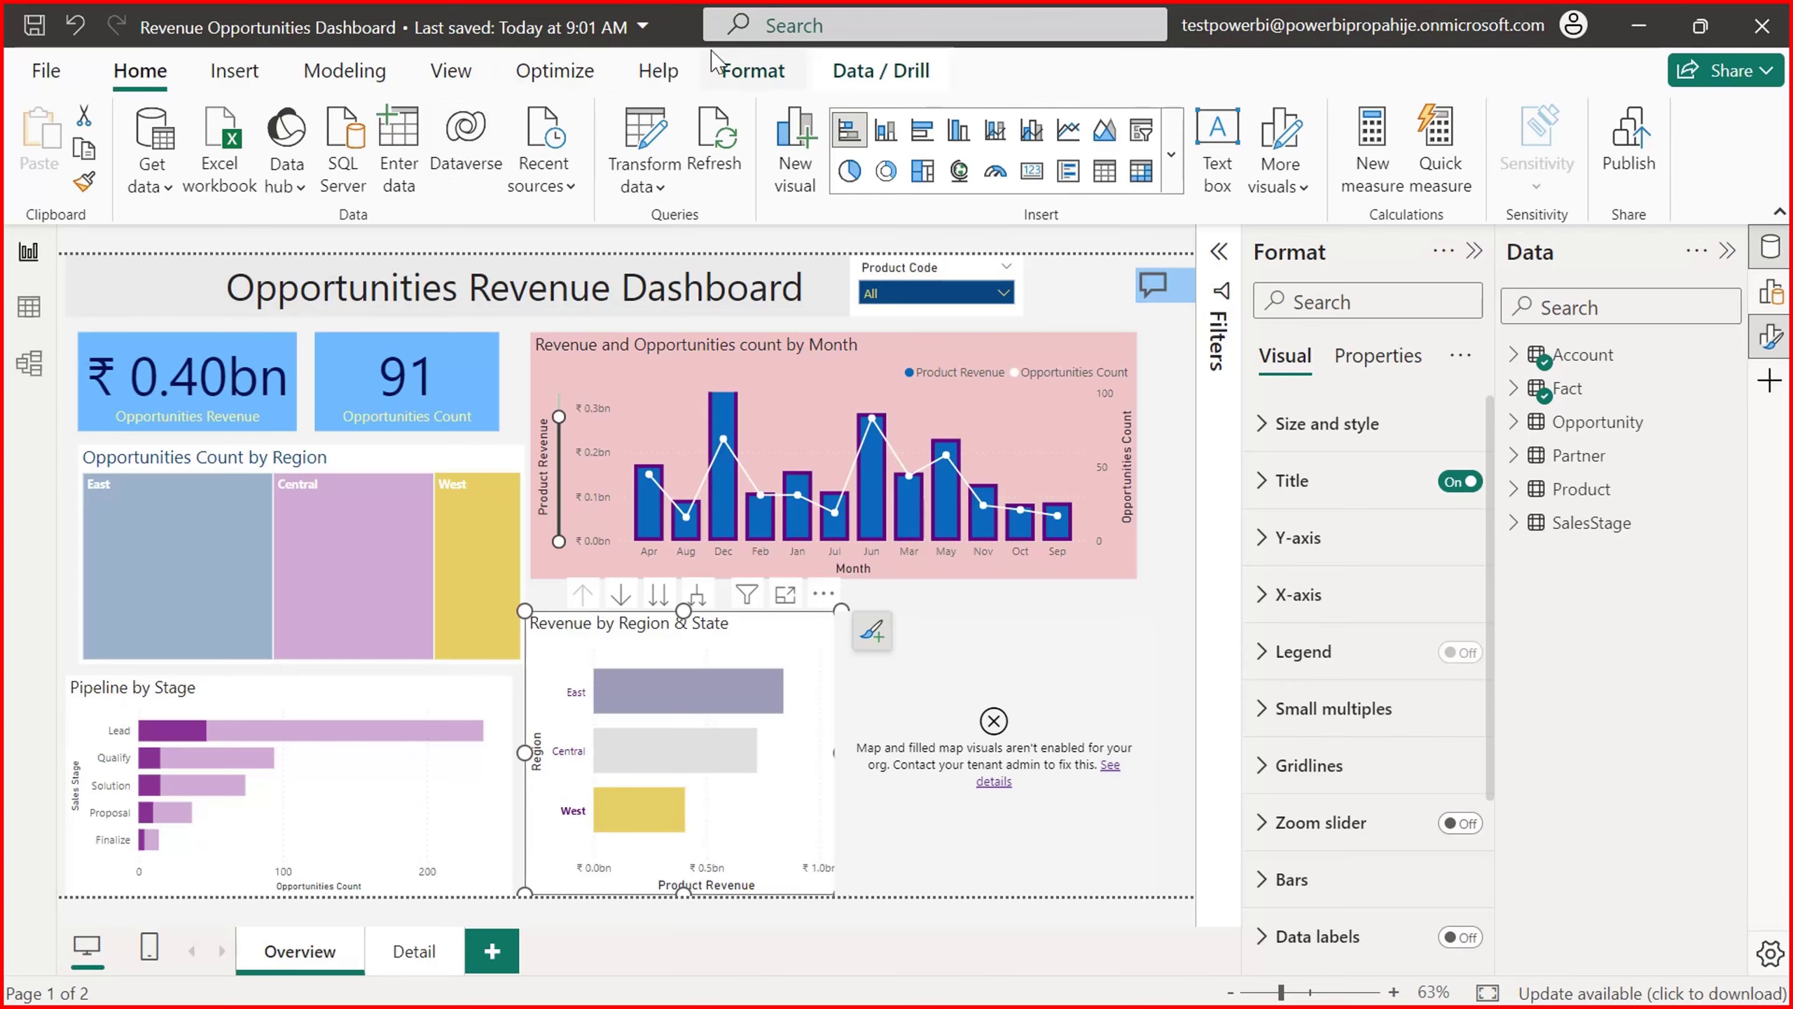
{"action": "left_click", "coordinate": [752, 70]}
{"action": "left_click", "coordinate": [57, 149]}
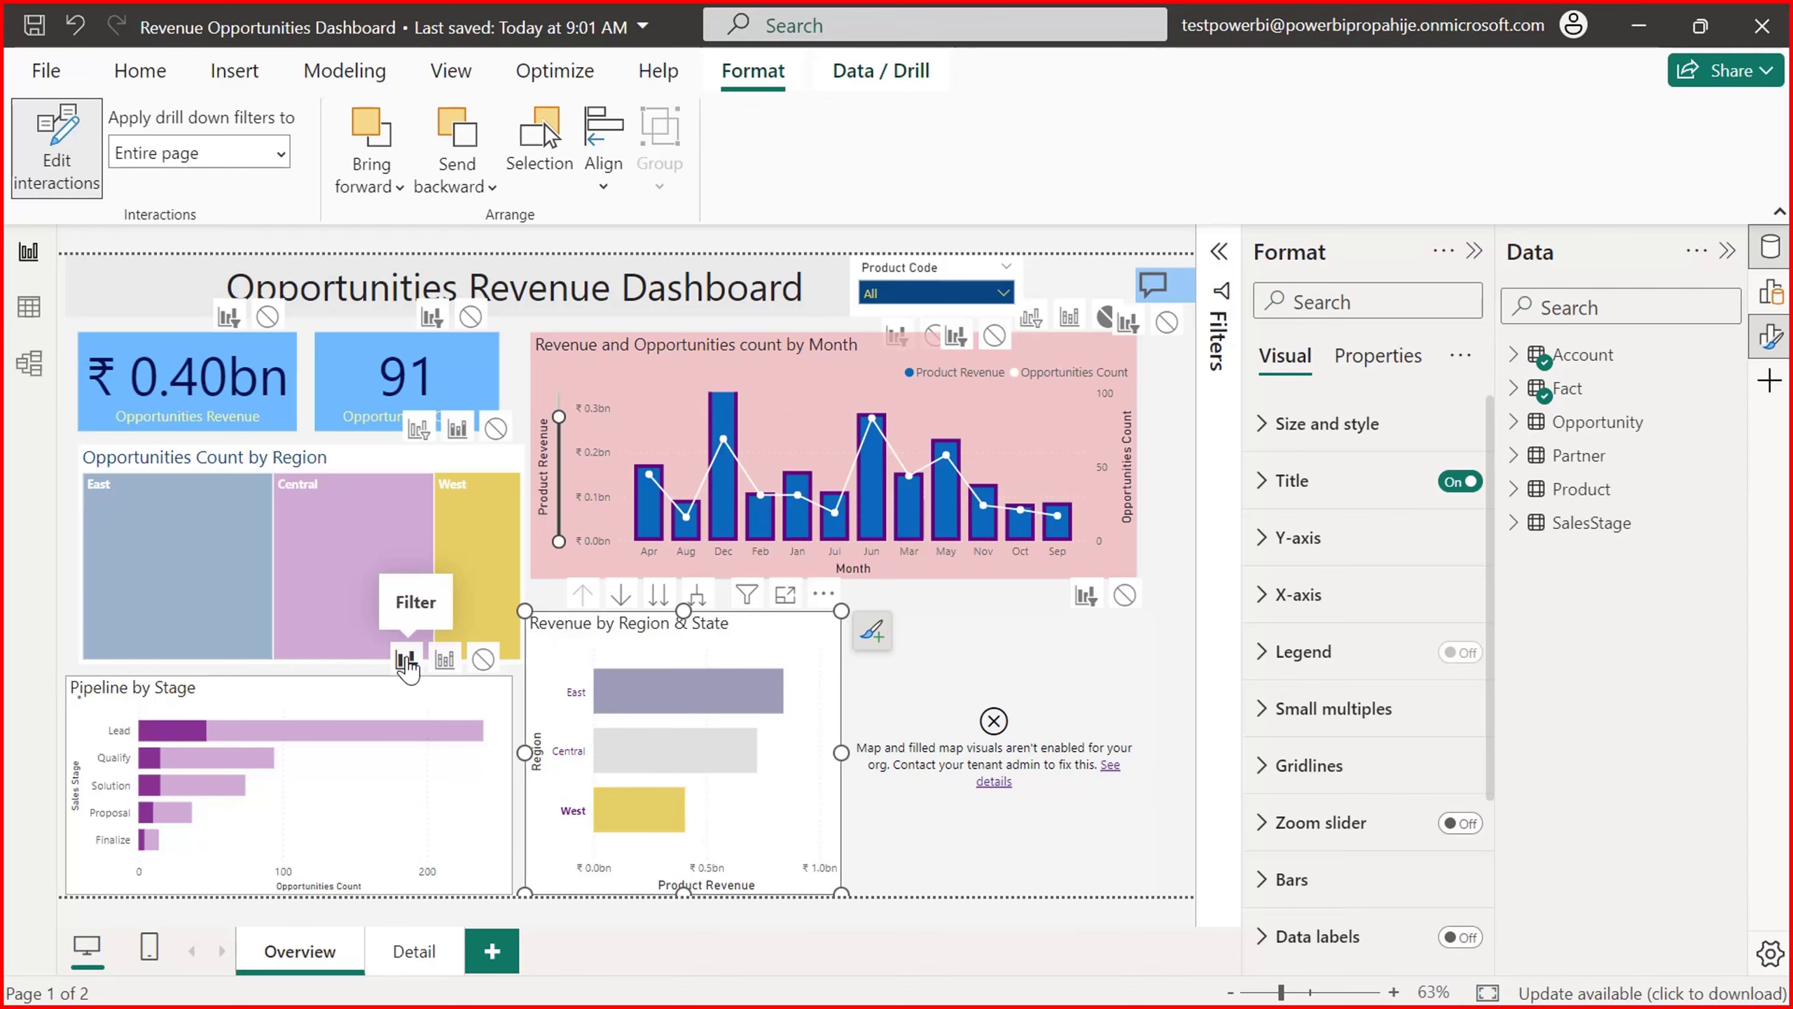
{"action": "left_click", "coordinate": [406, 660]}
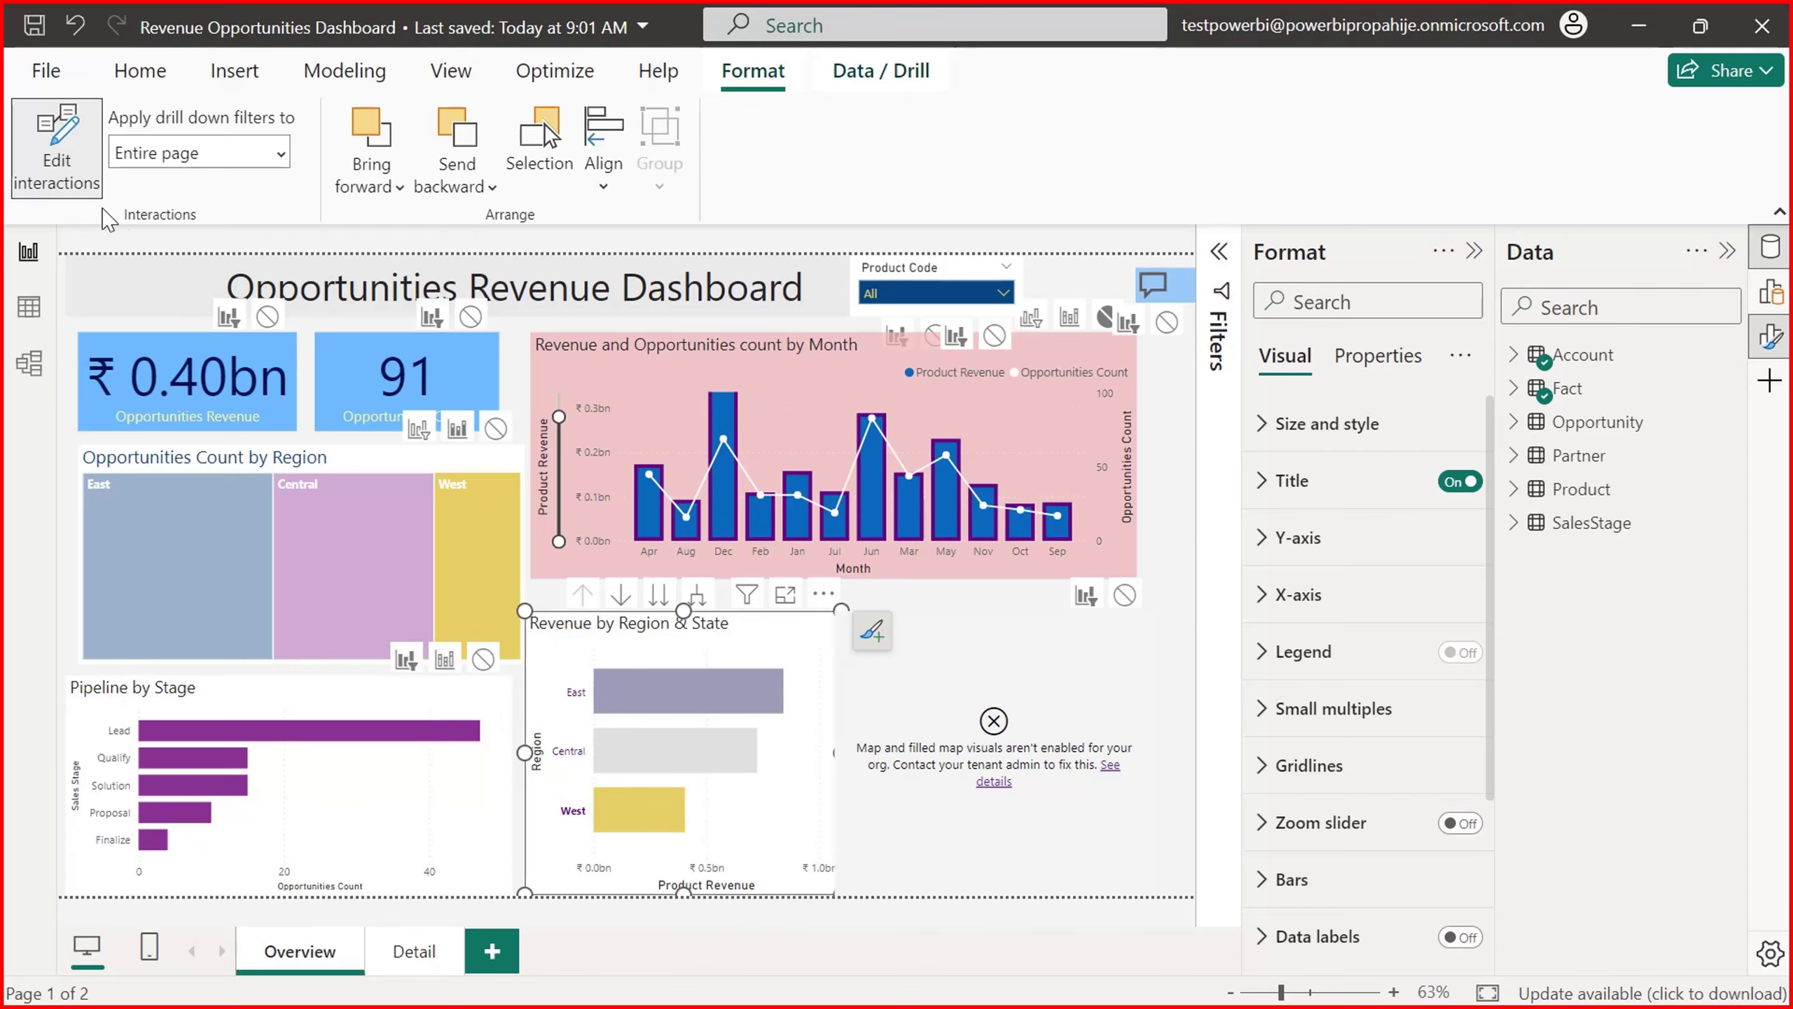
{"action": "left_click", "coordinate": [69, 164]}
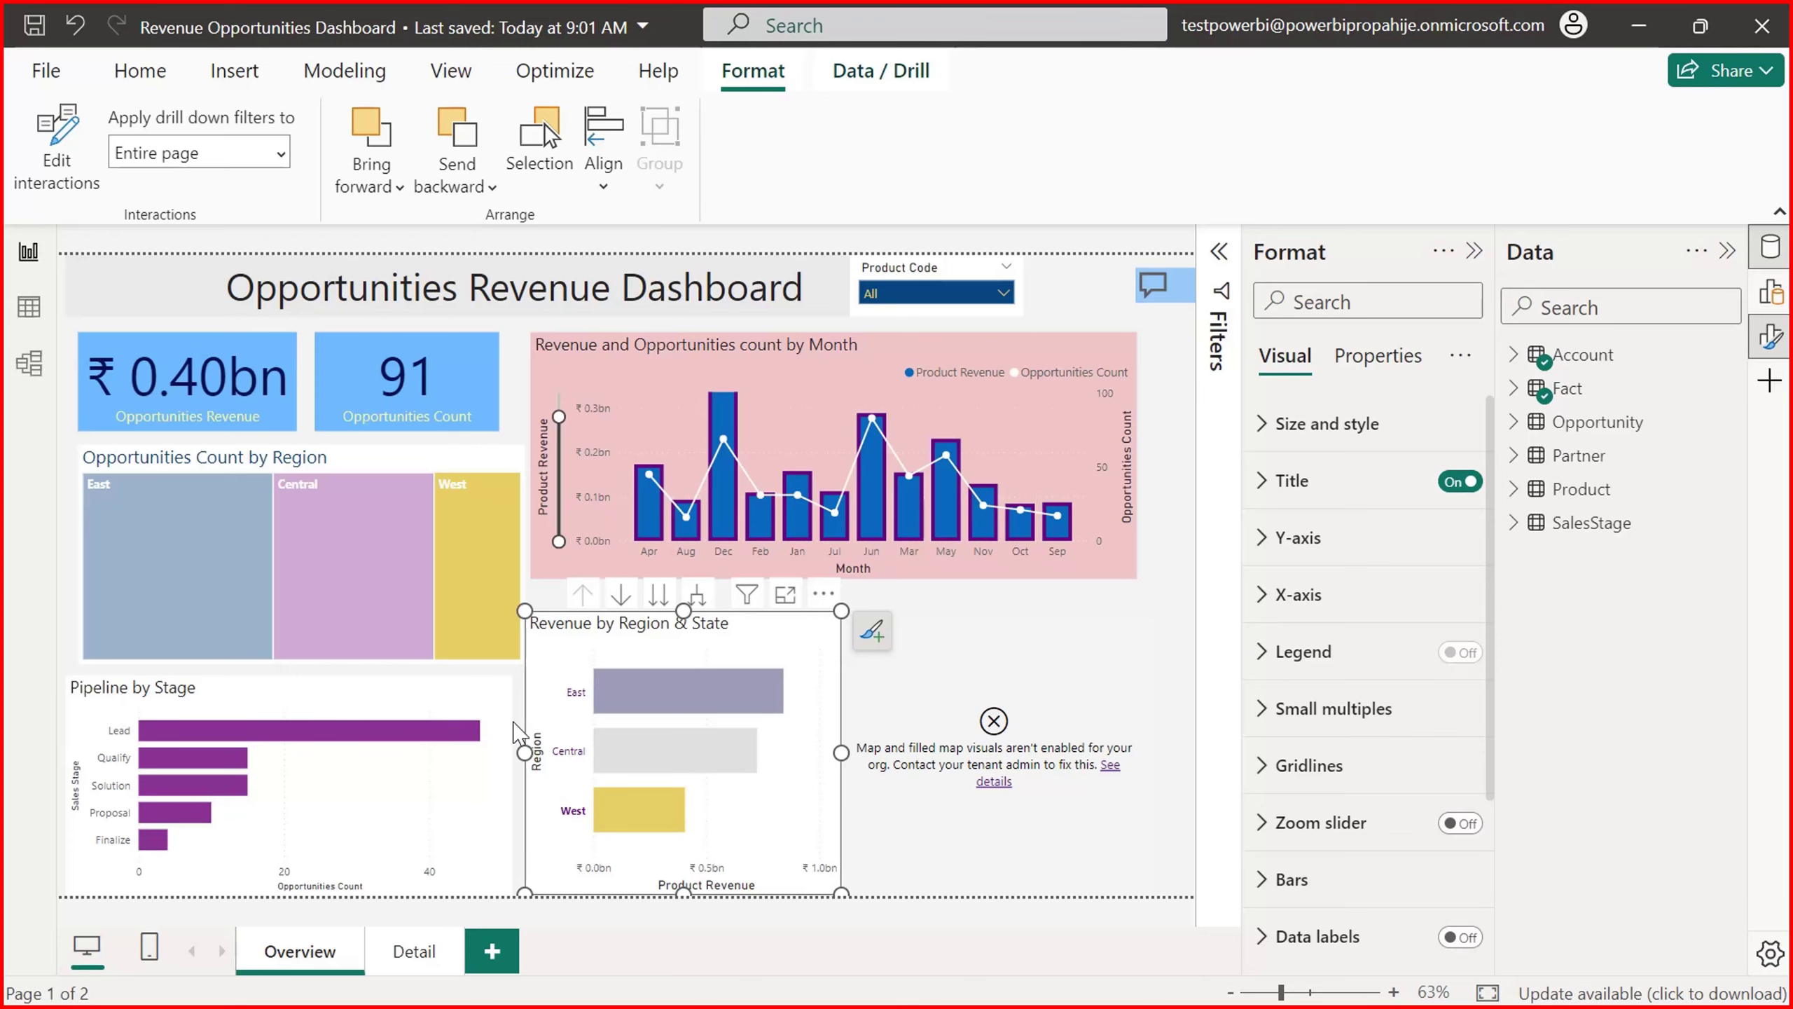
Step: Select the East, Central and West region bars to check how they filter Pipeline by Stage
{"action": "left_click", "coordinate": [519, 735]}
{"action": "left_click", "coordinate": [699, 690]}
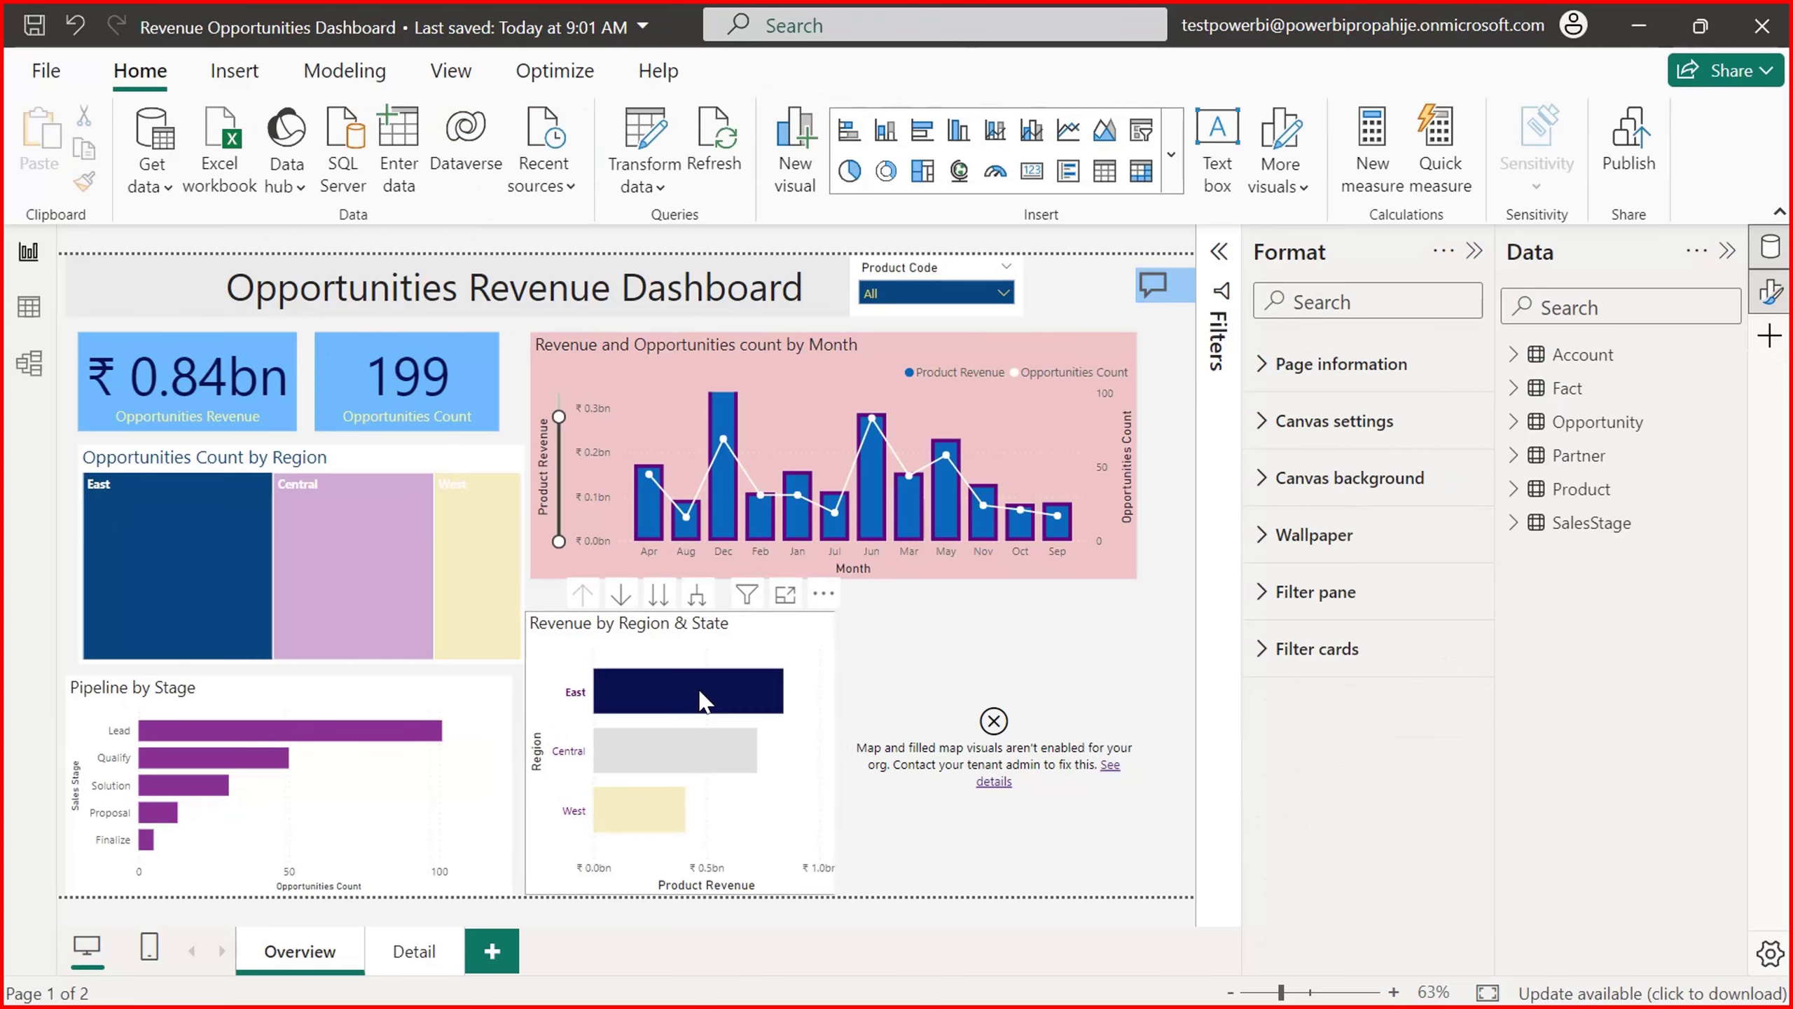
{"action": "left_click", "coordinate": [689, 761]}
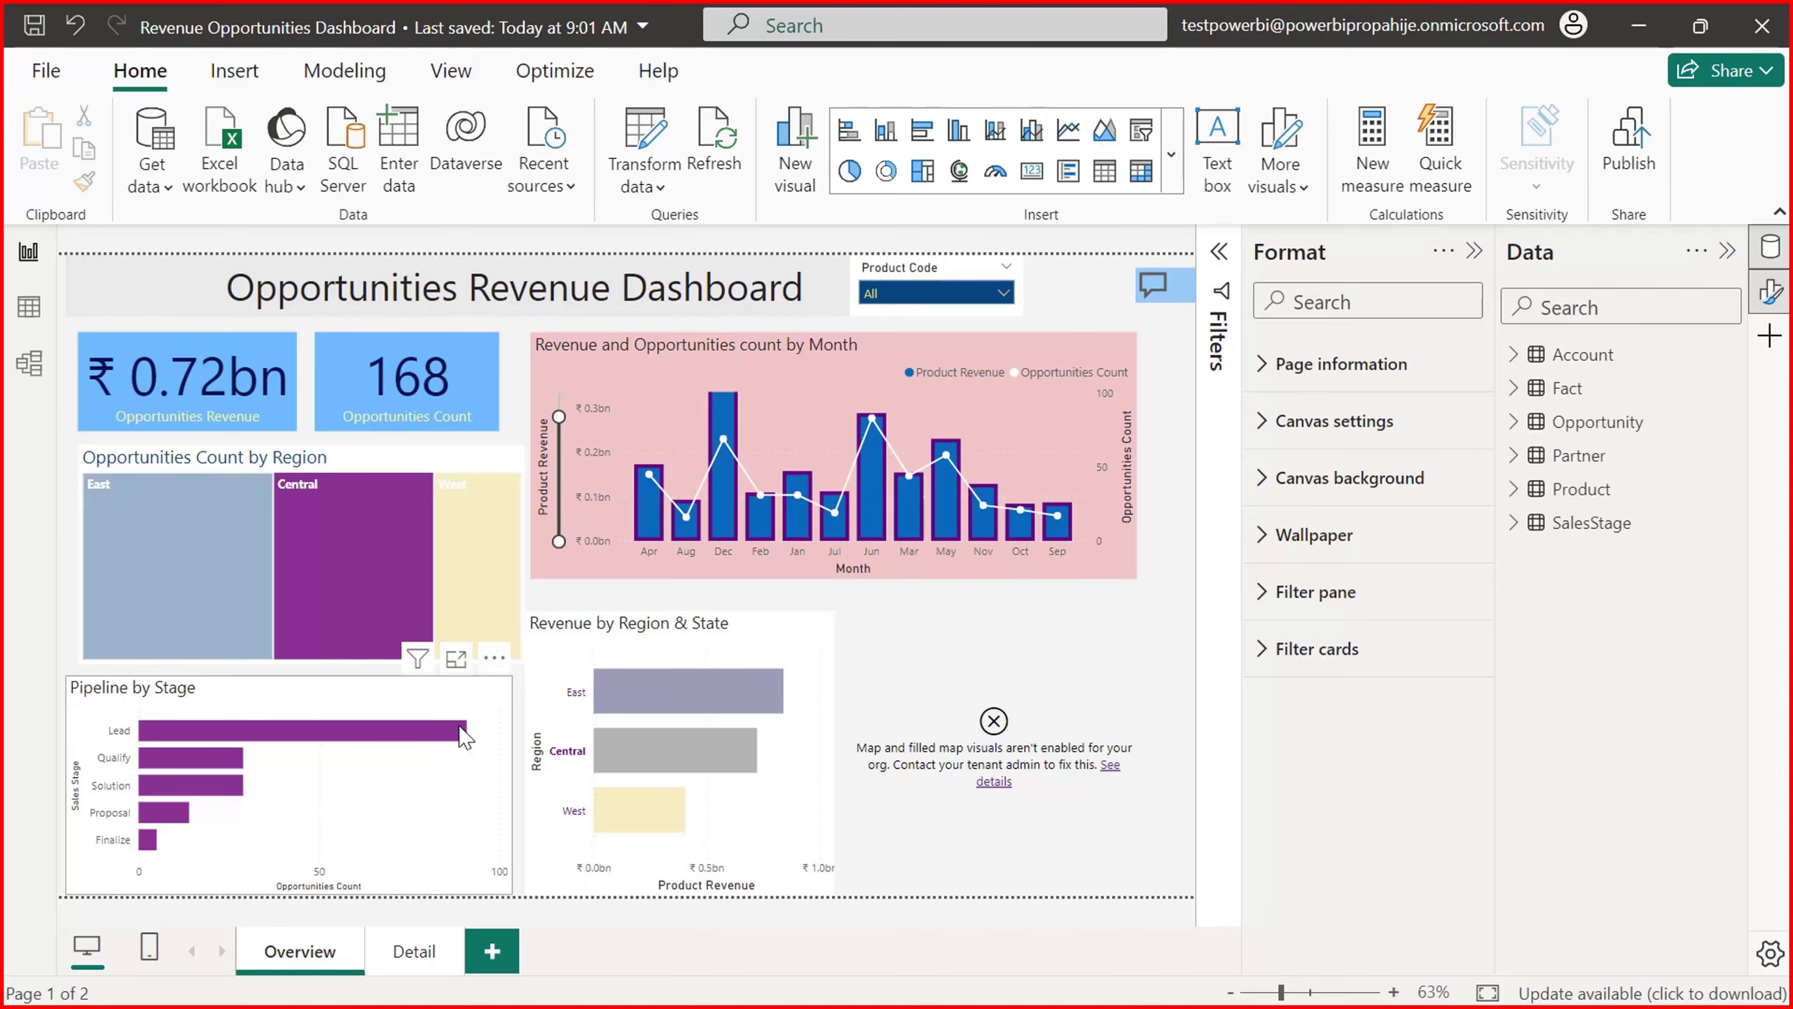
{"action": "mouse_move", "coordinate": [465, 737]}
{"action": "left_click", "coordinate": [644, 823]}
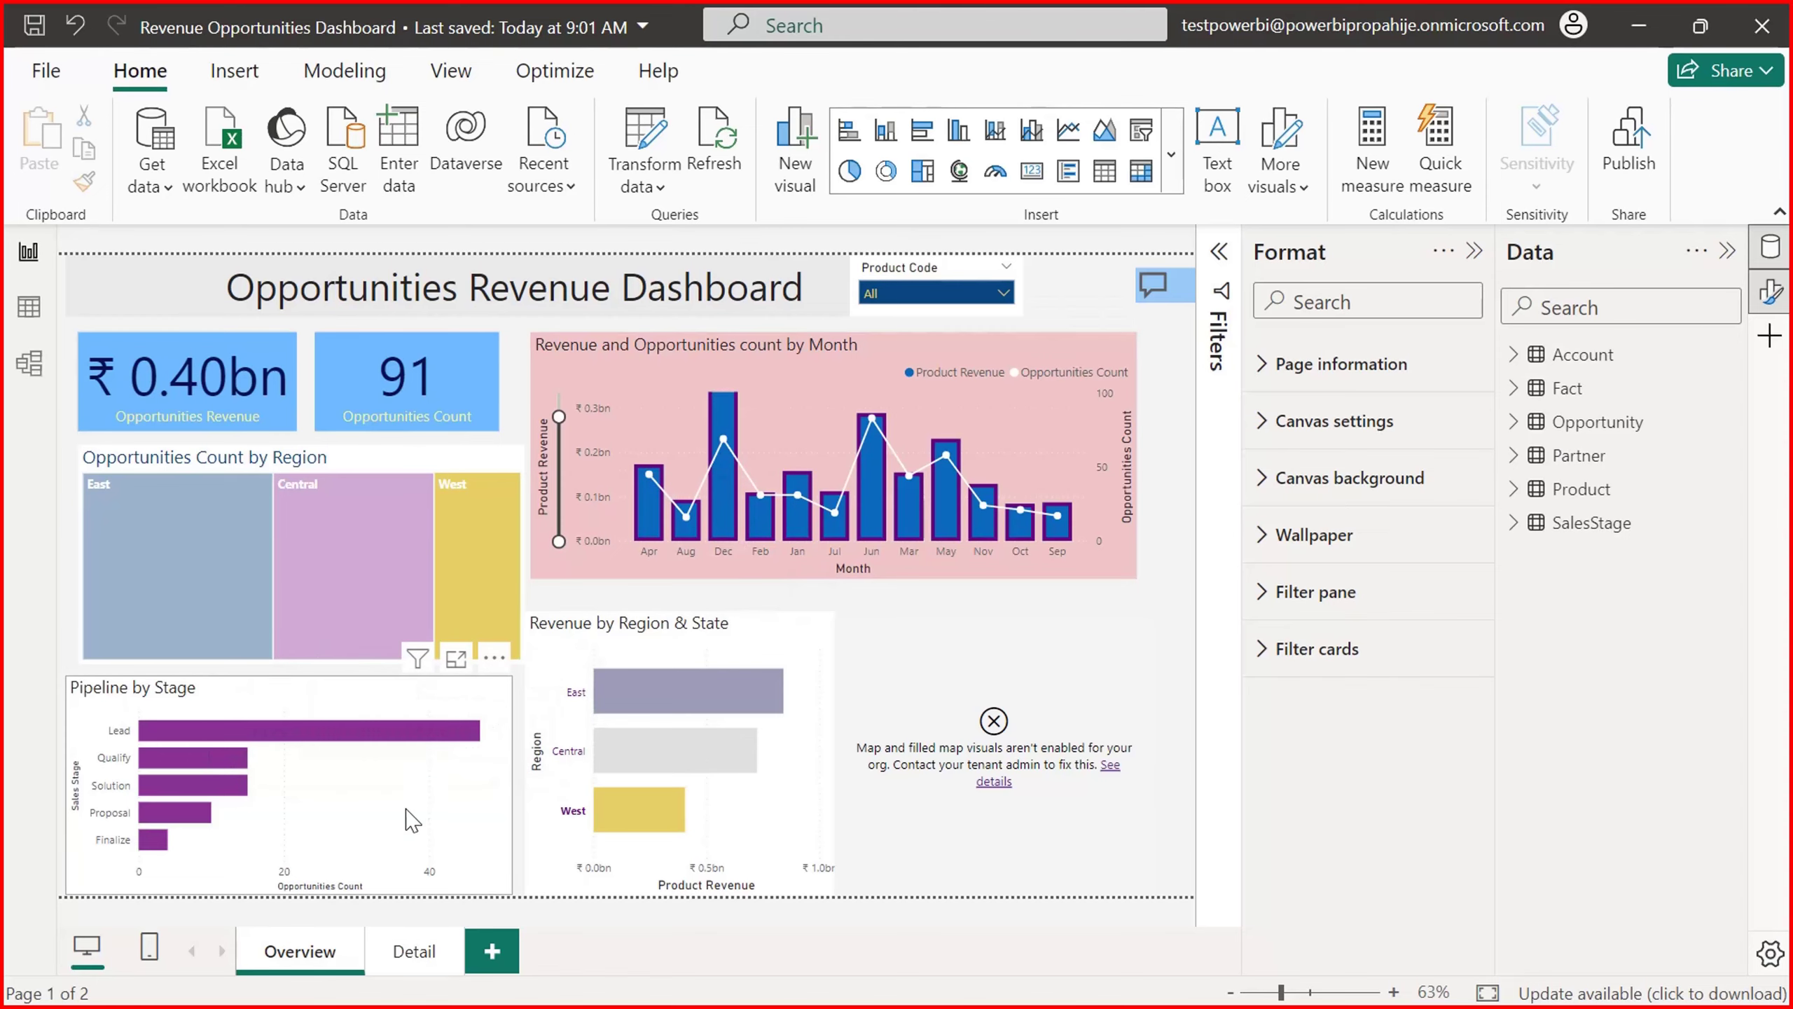
Step: Set the Revenue by Region & State interactions with Pipeline by Stage and the Revenue and Opportunities count by Month chart to Filter
{"action": "left_click", "coordinate": [789, 816]}
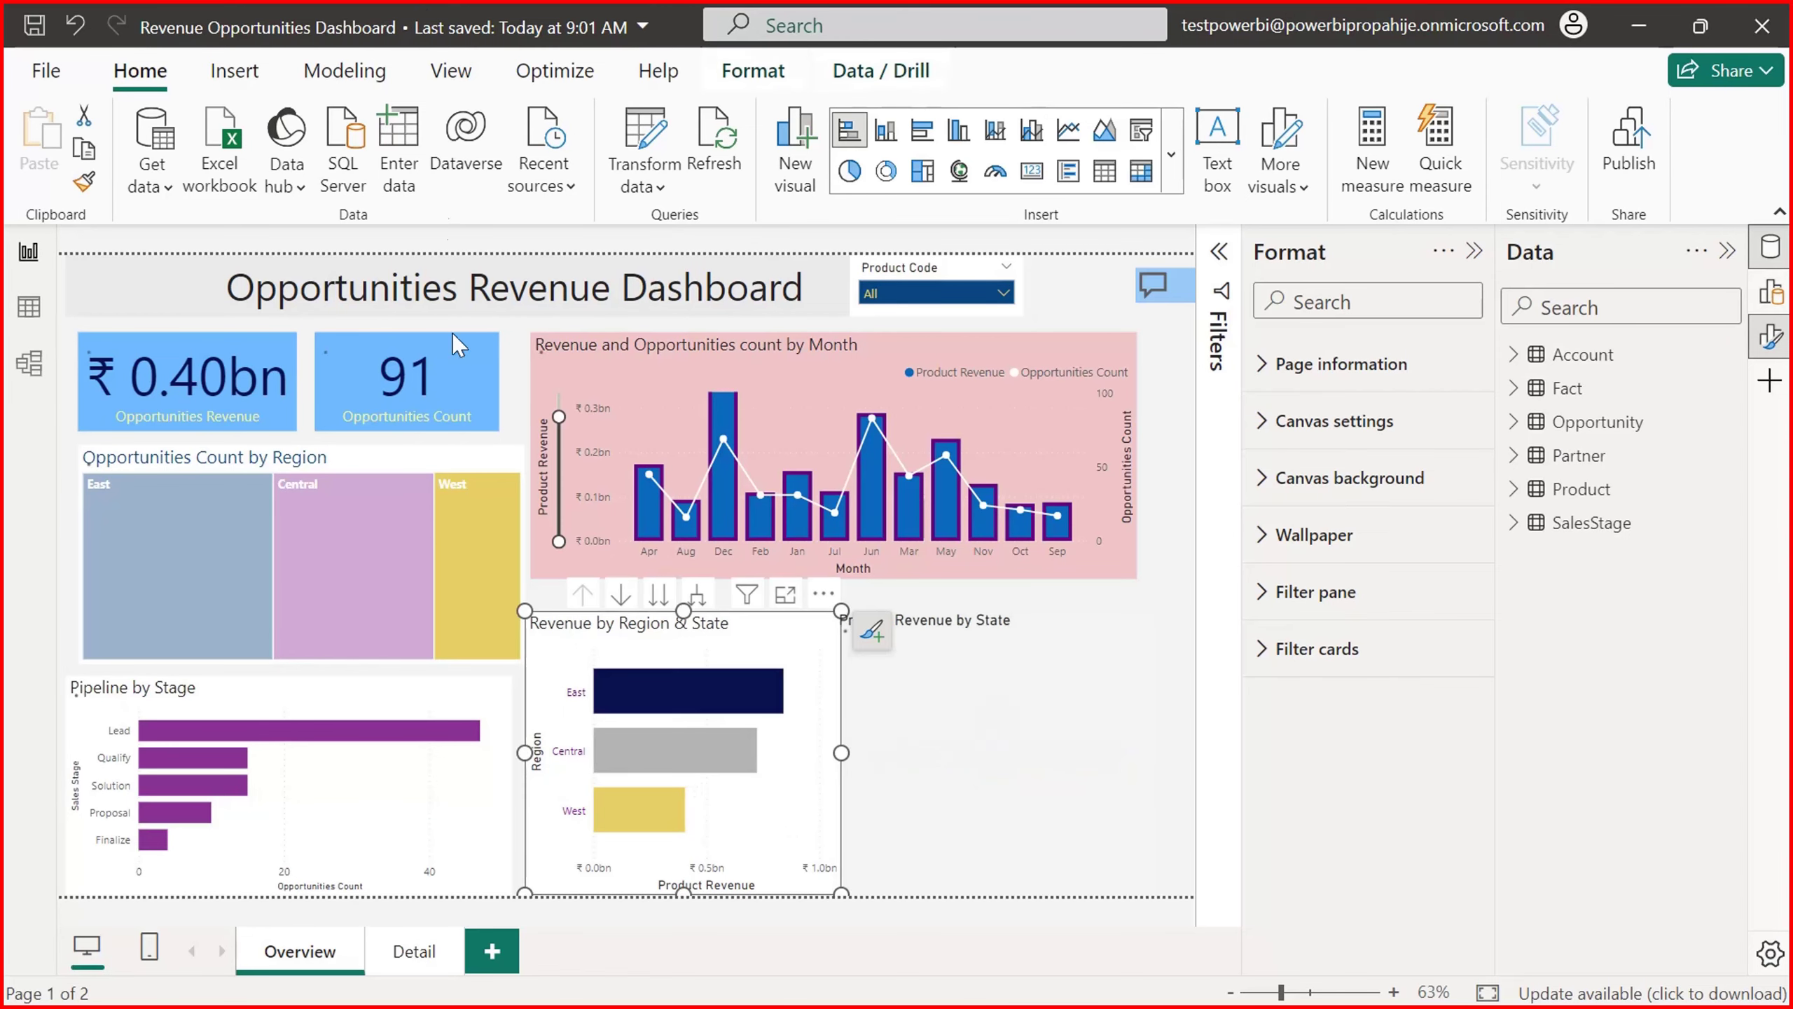
{"action": "left_click", "coordinate": [754, 73]}
{"action": "left_click", "coordinate": [61, 152]}
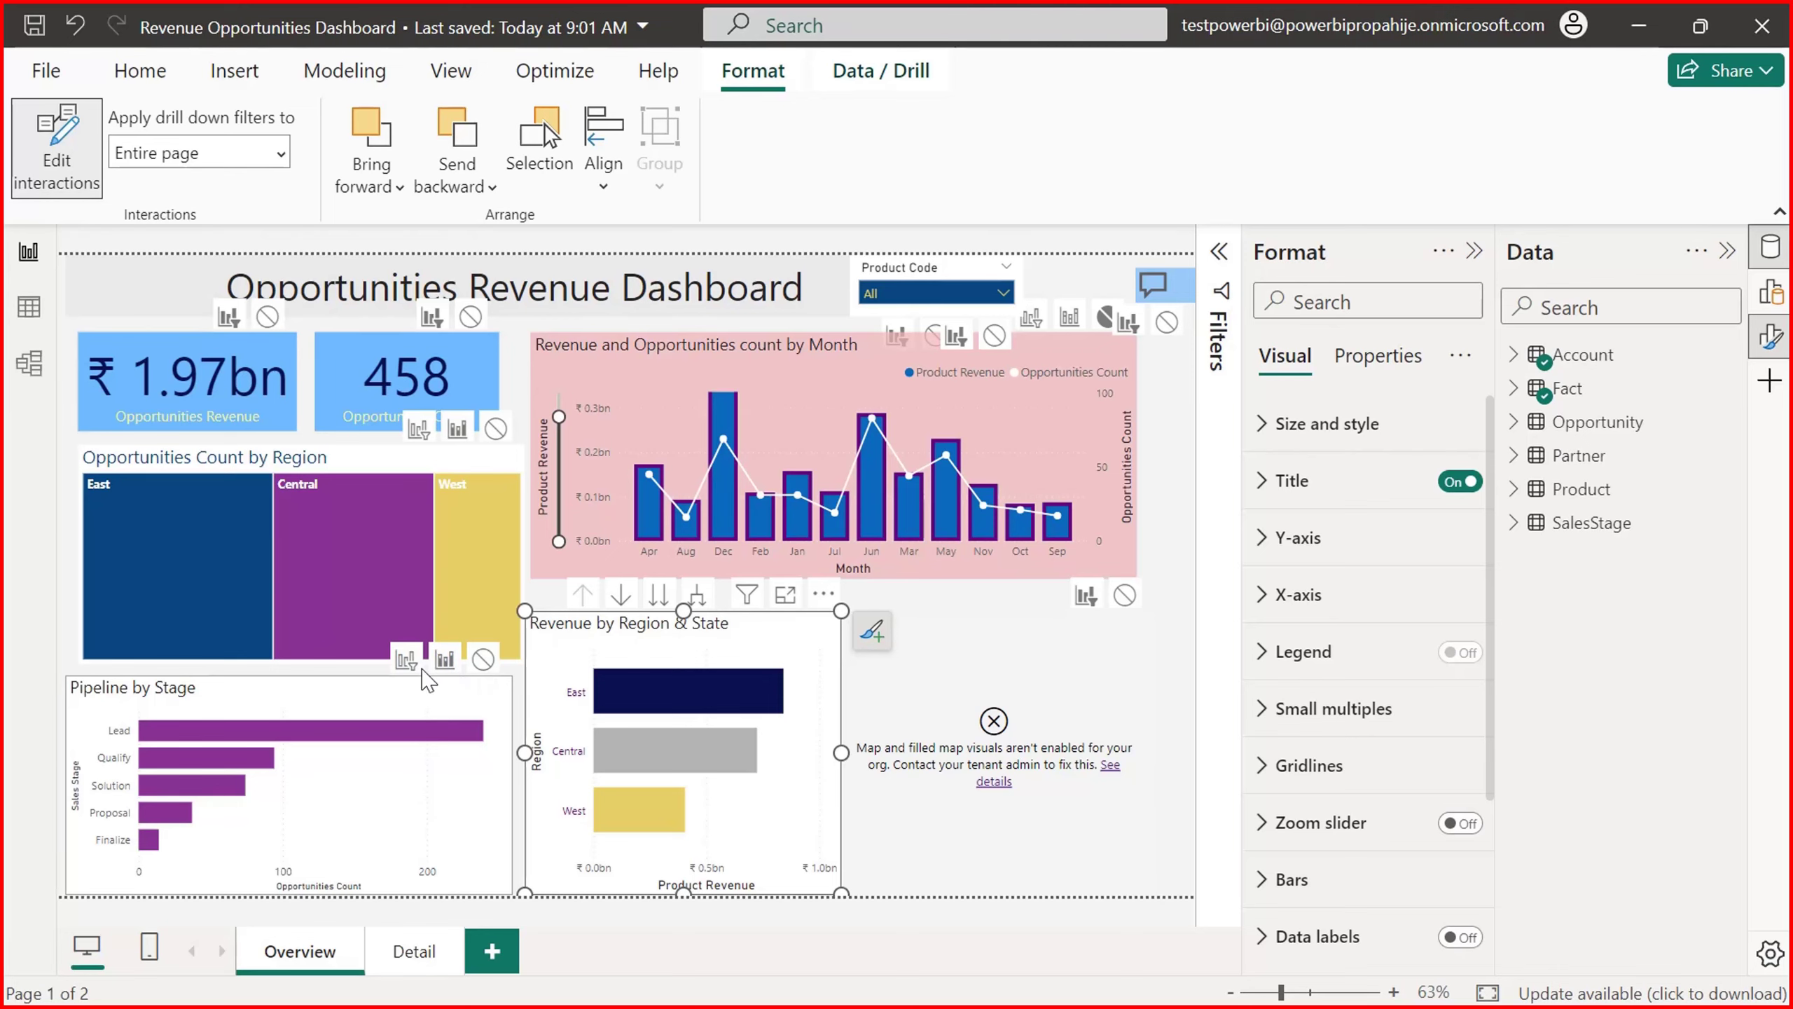
{"action": "mouse_move", "coordinate": [459, 734]}
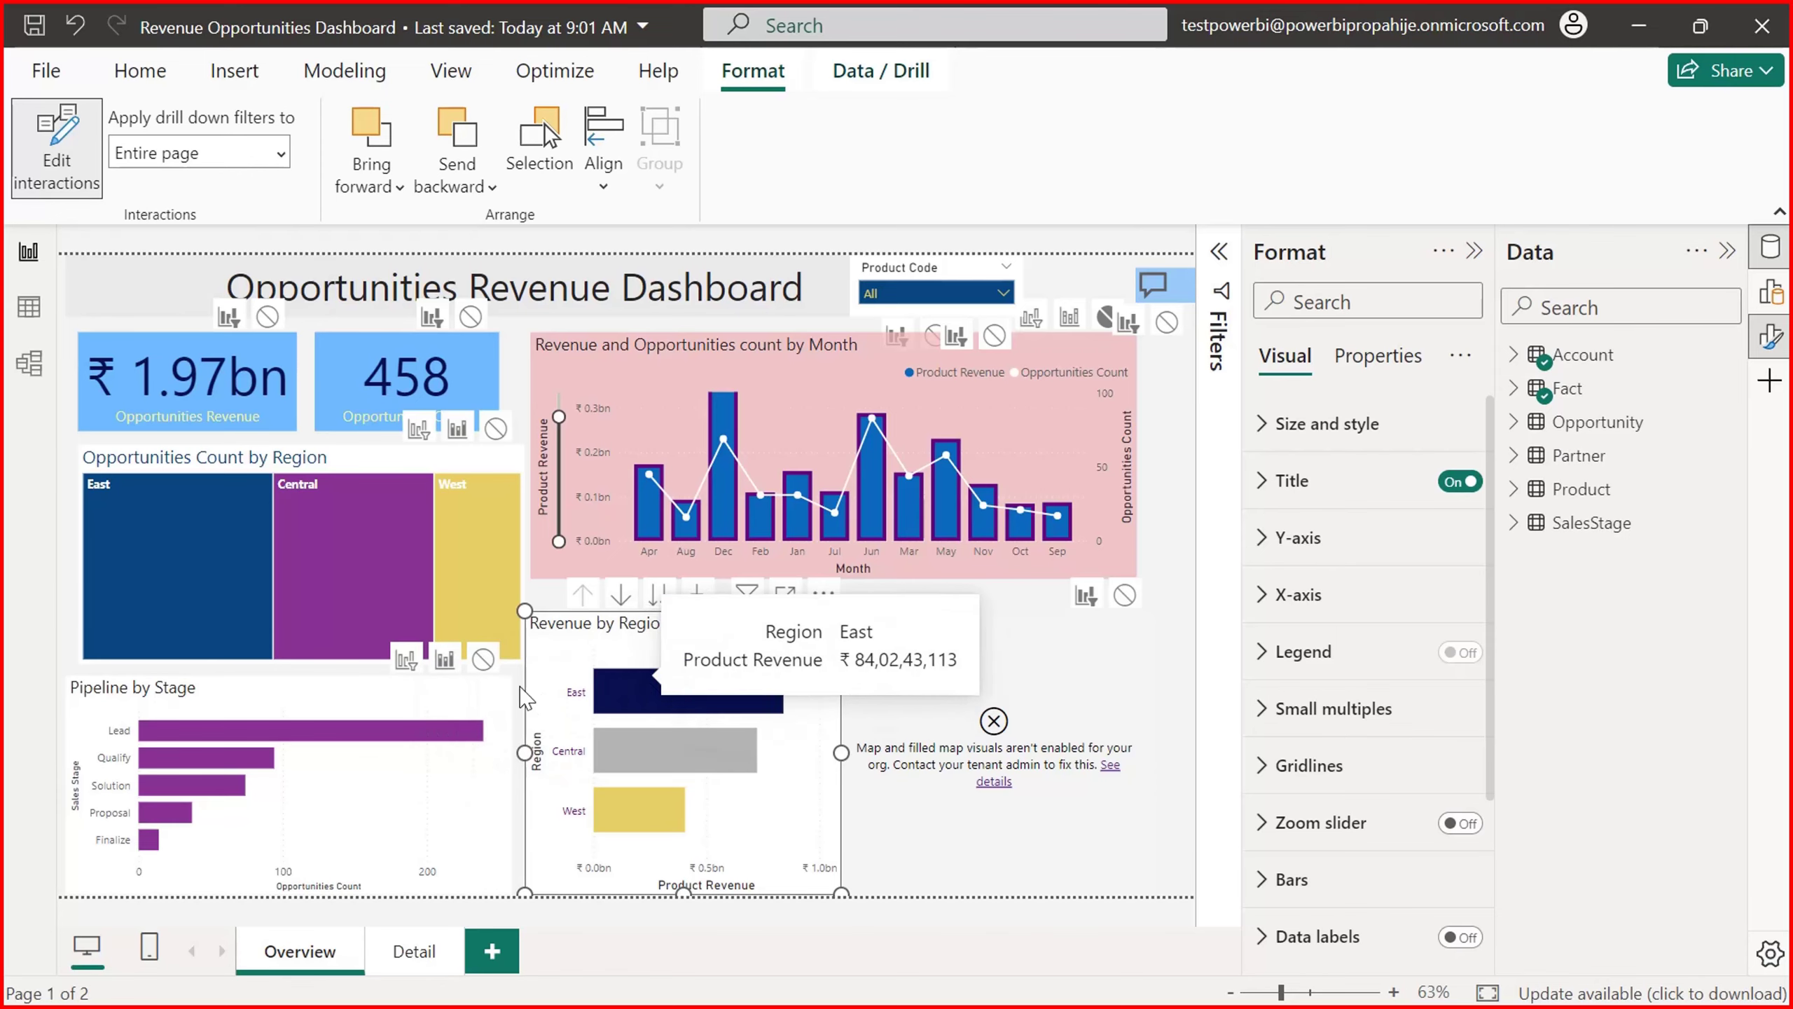
{"action": "mouse_move", "coordinate": [187, 757]}
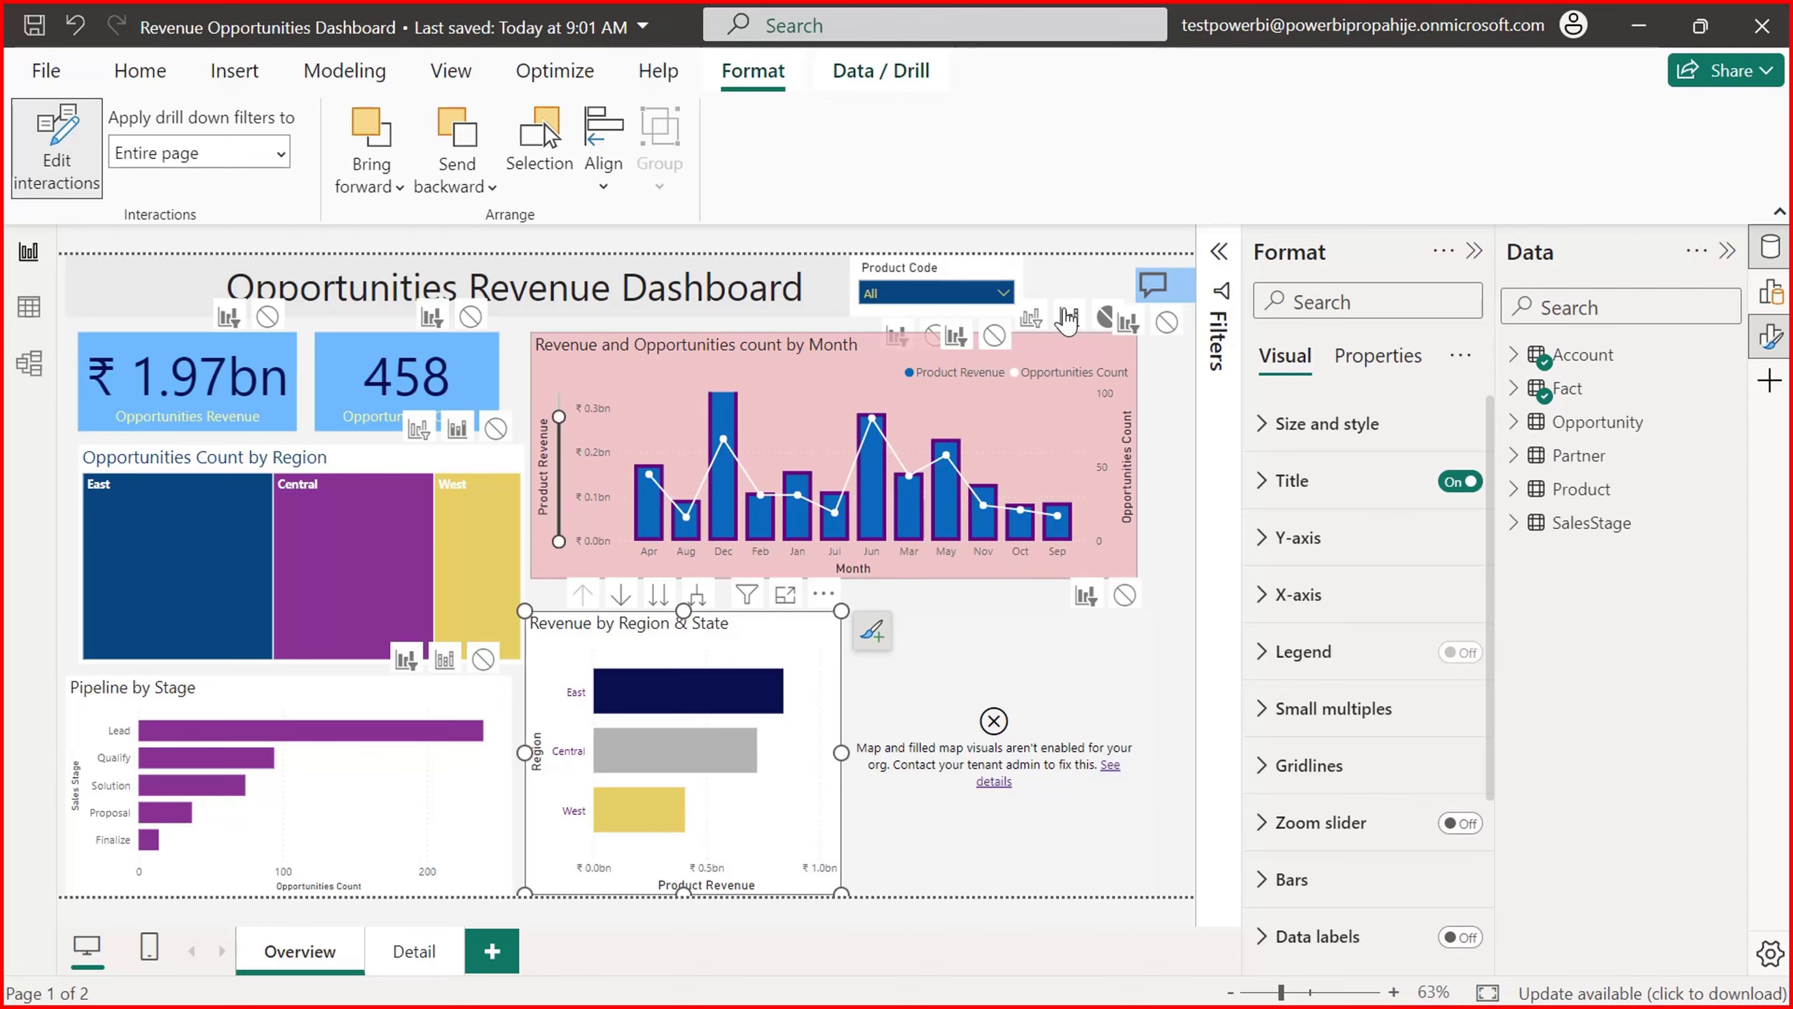
{"action": "left_click", "coordinate": [1043, 322]}
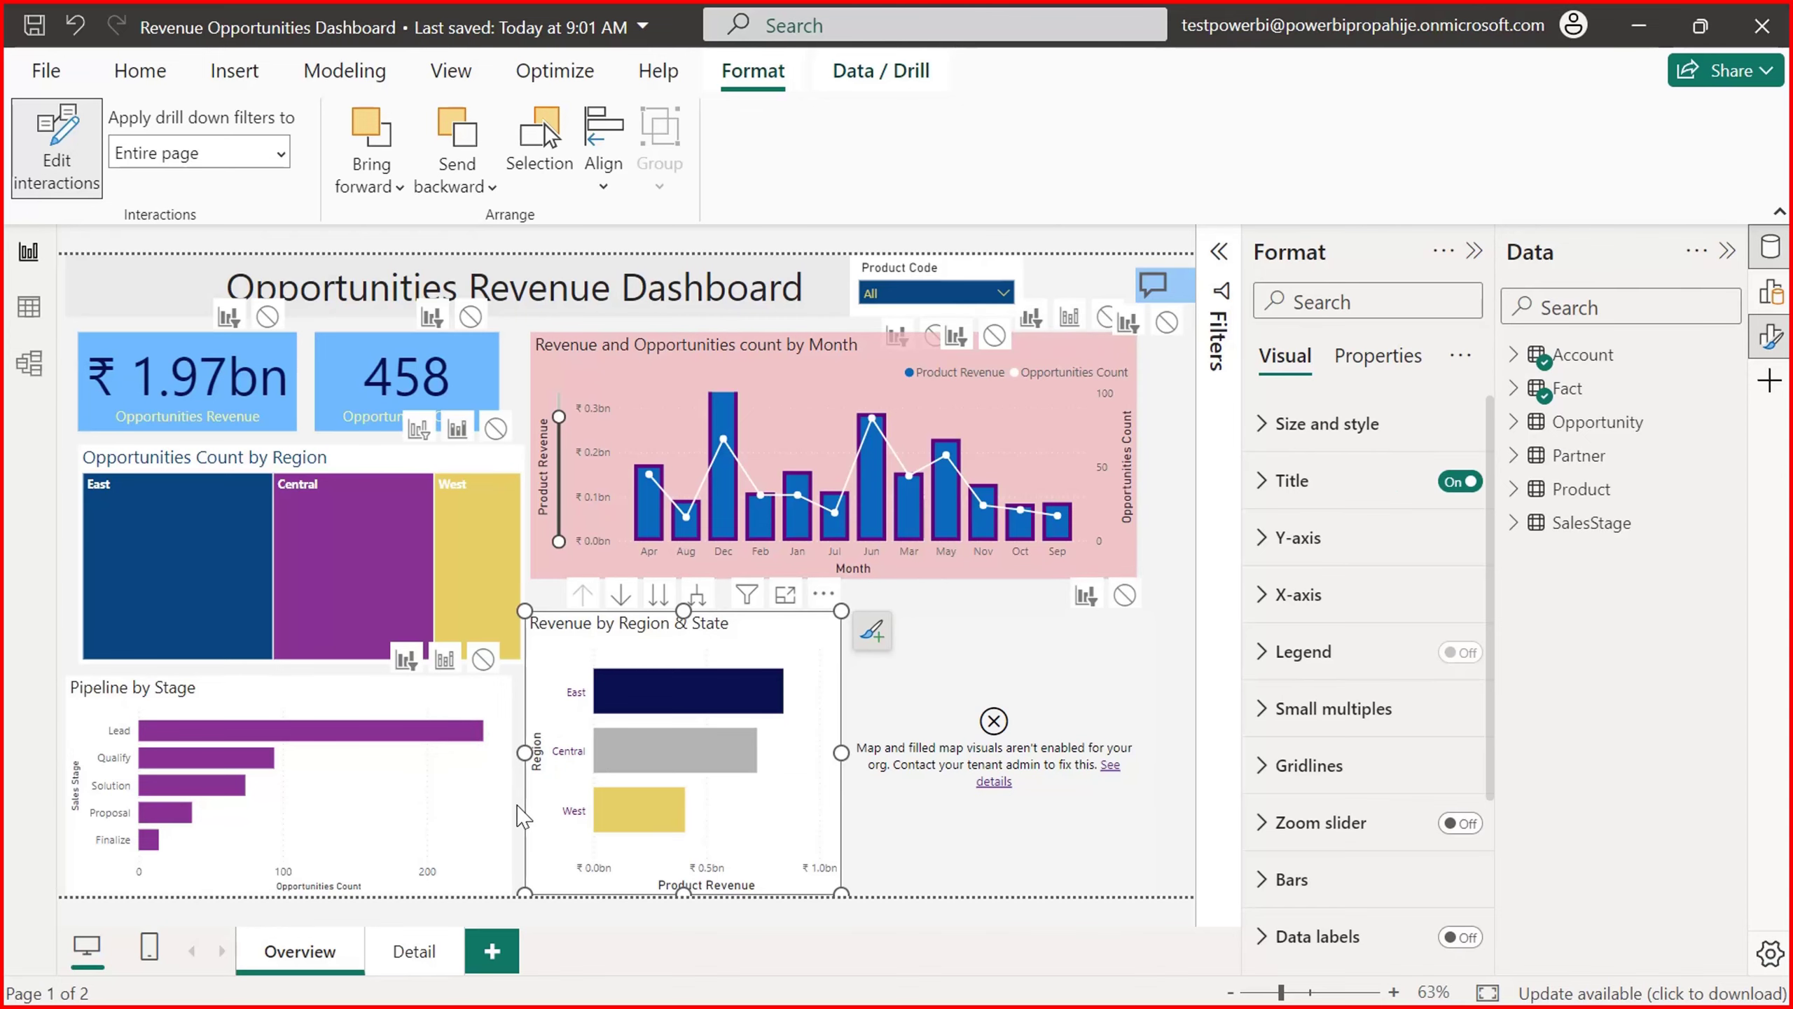
{"action": "left_click", "coordinate": [521, 814]}
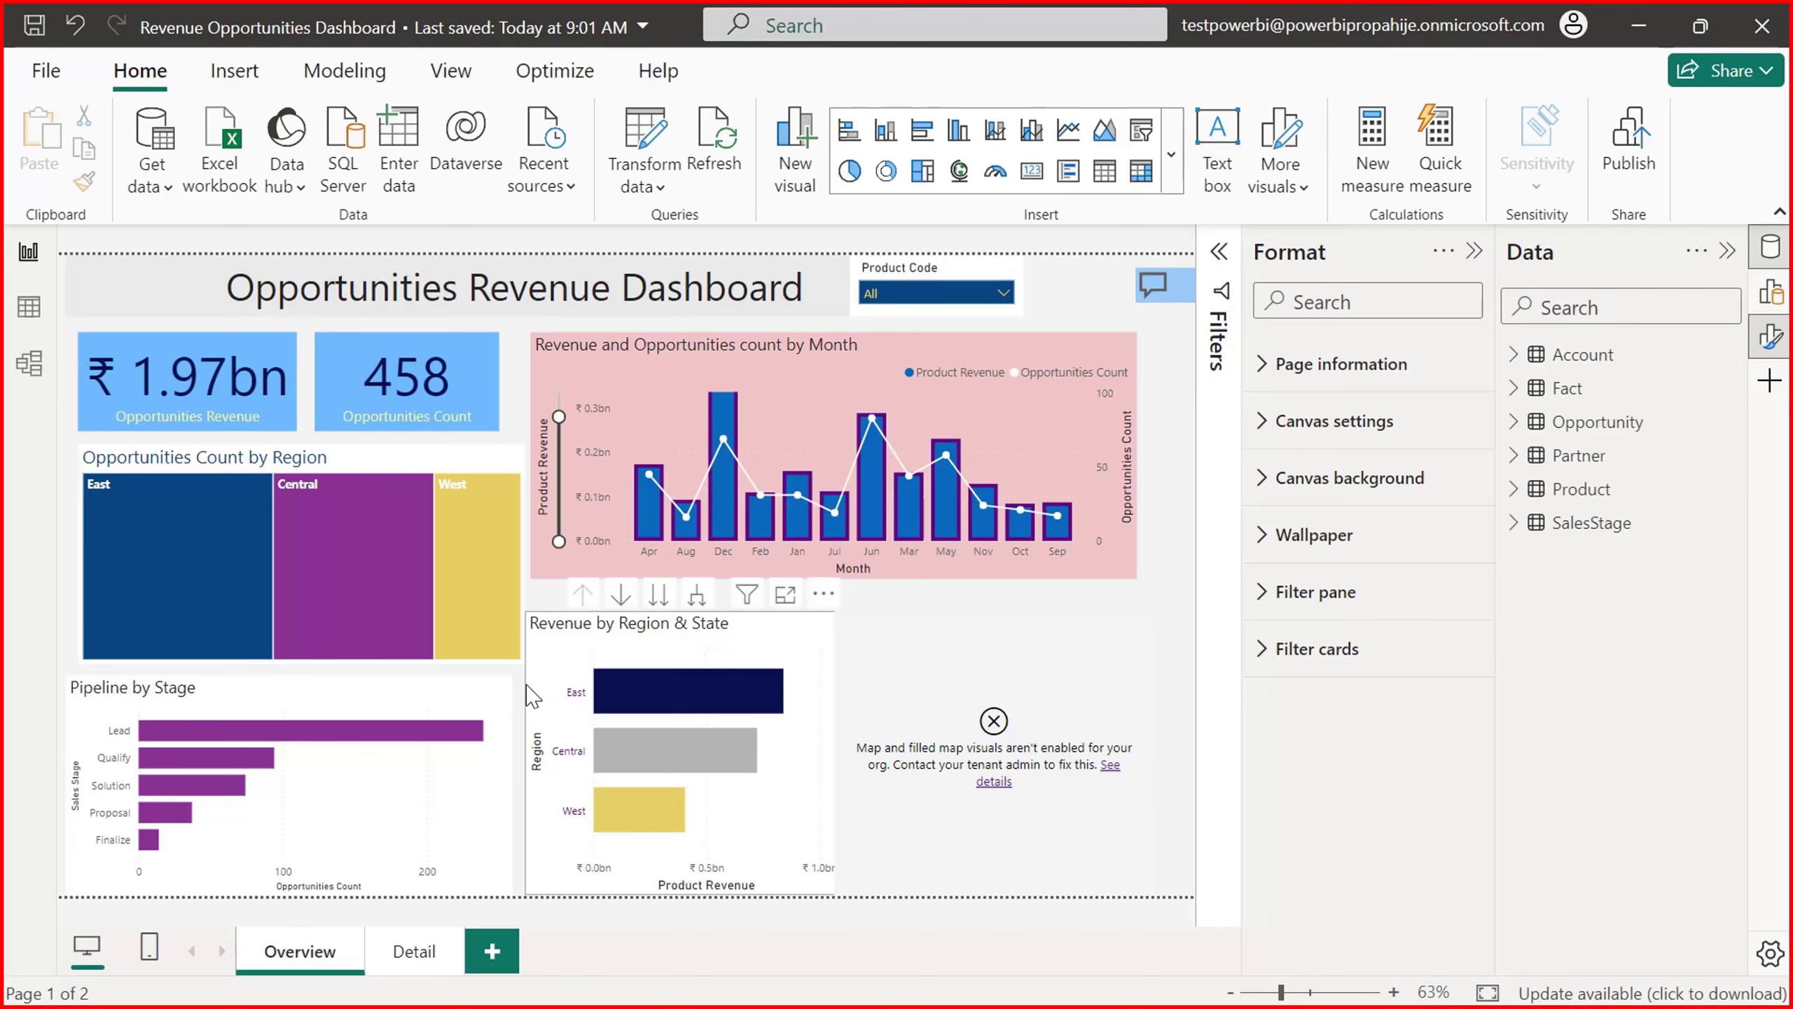
Step: View the default tooltips on the Revenue and Opportunities count by Month columns
{"action": "mouse_move", "coordinate": [650, 706]}
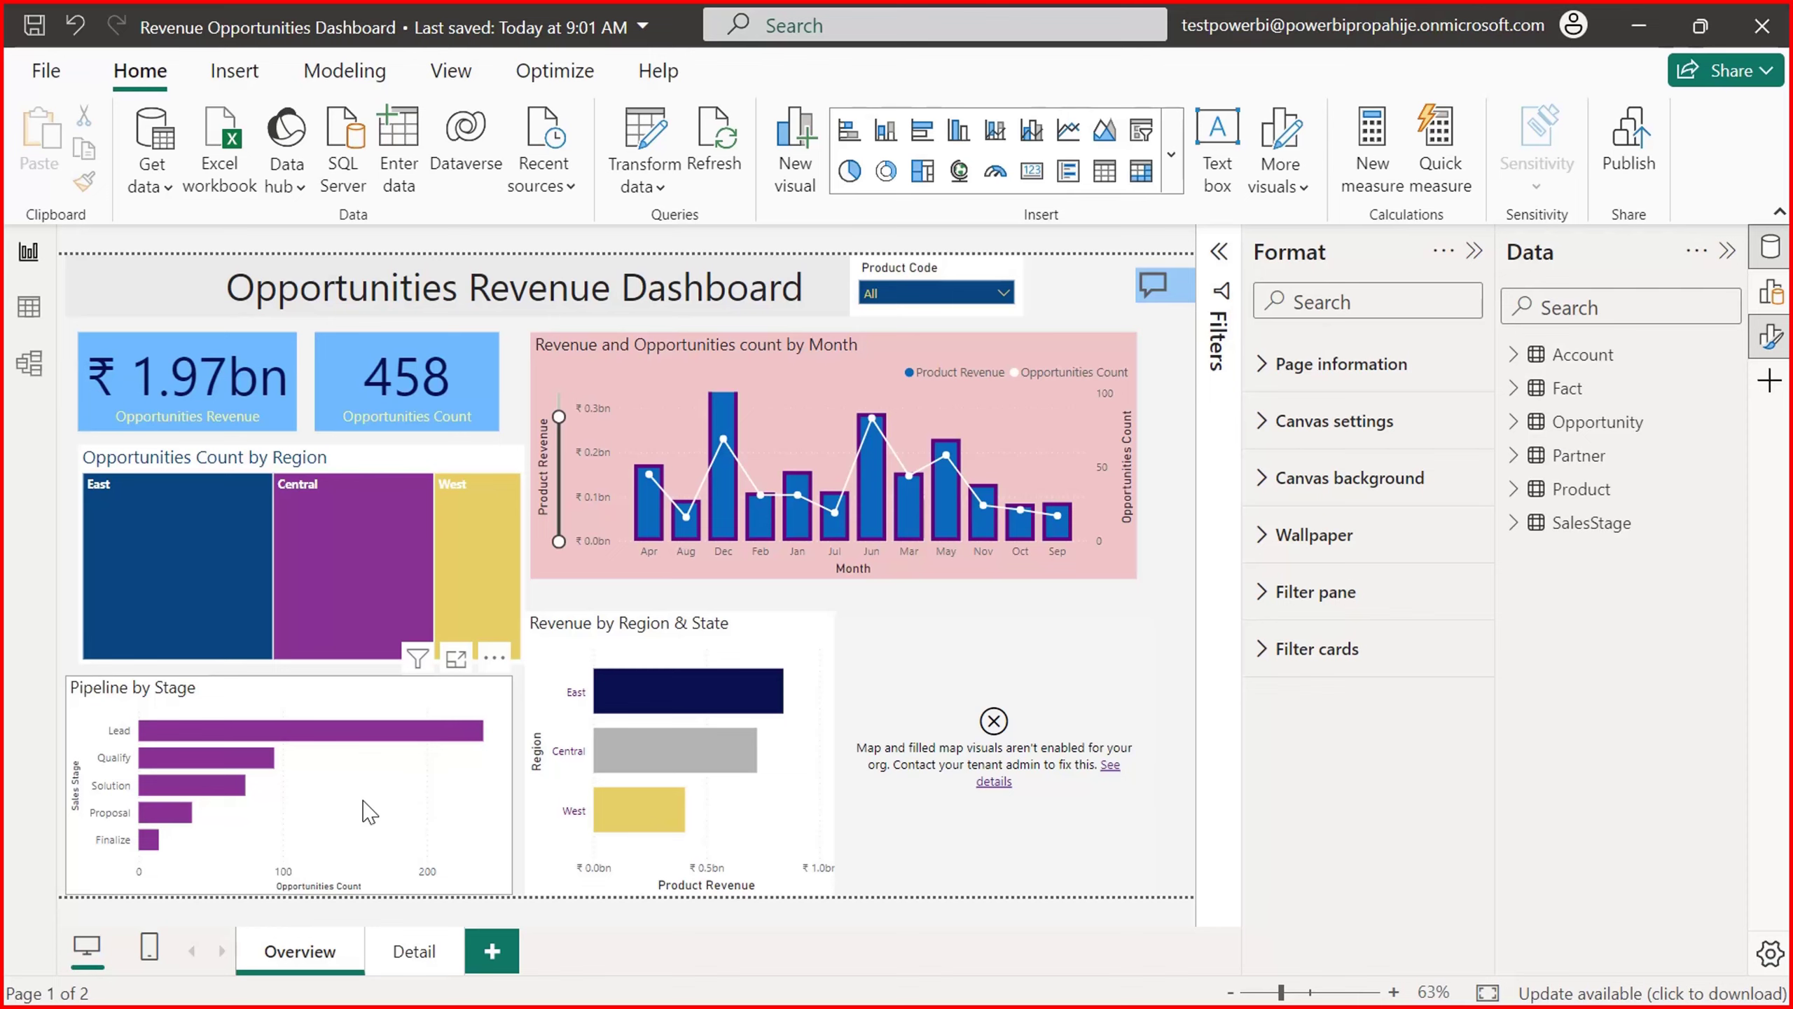
{"action": "mouse_move", "coordinate": [728, 437]}
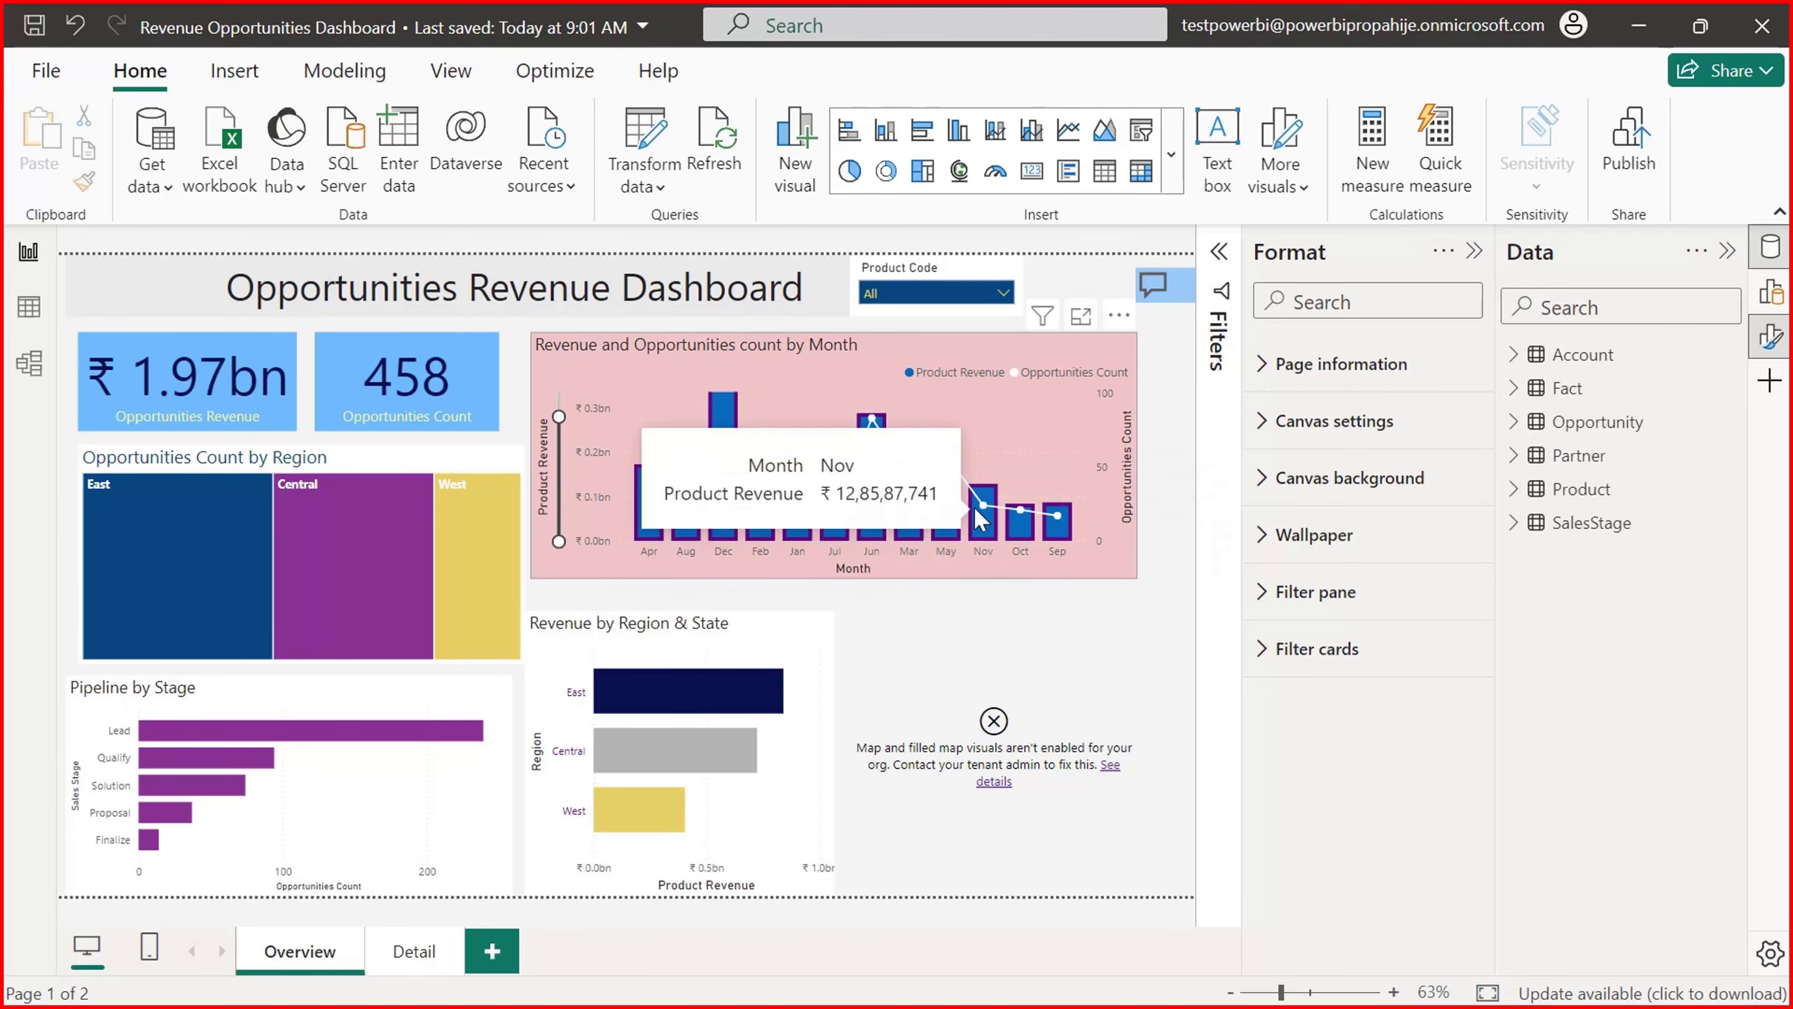
{"action": "mouse_move", "coordinate": [912, 530]}
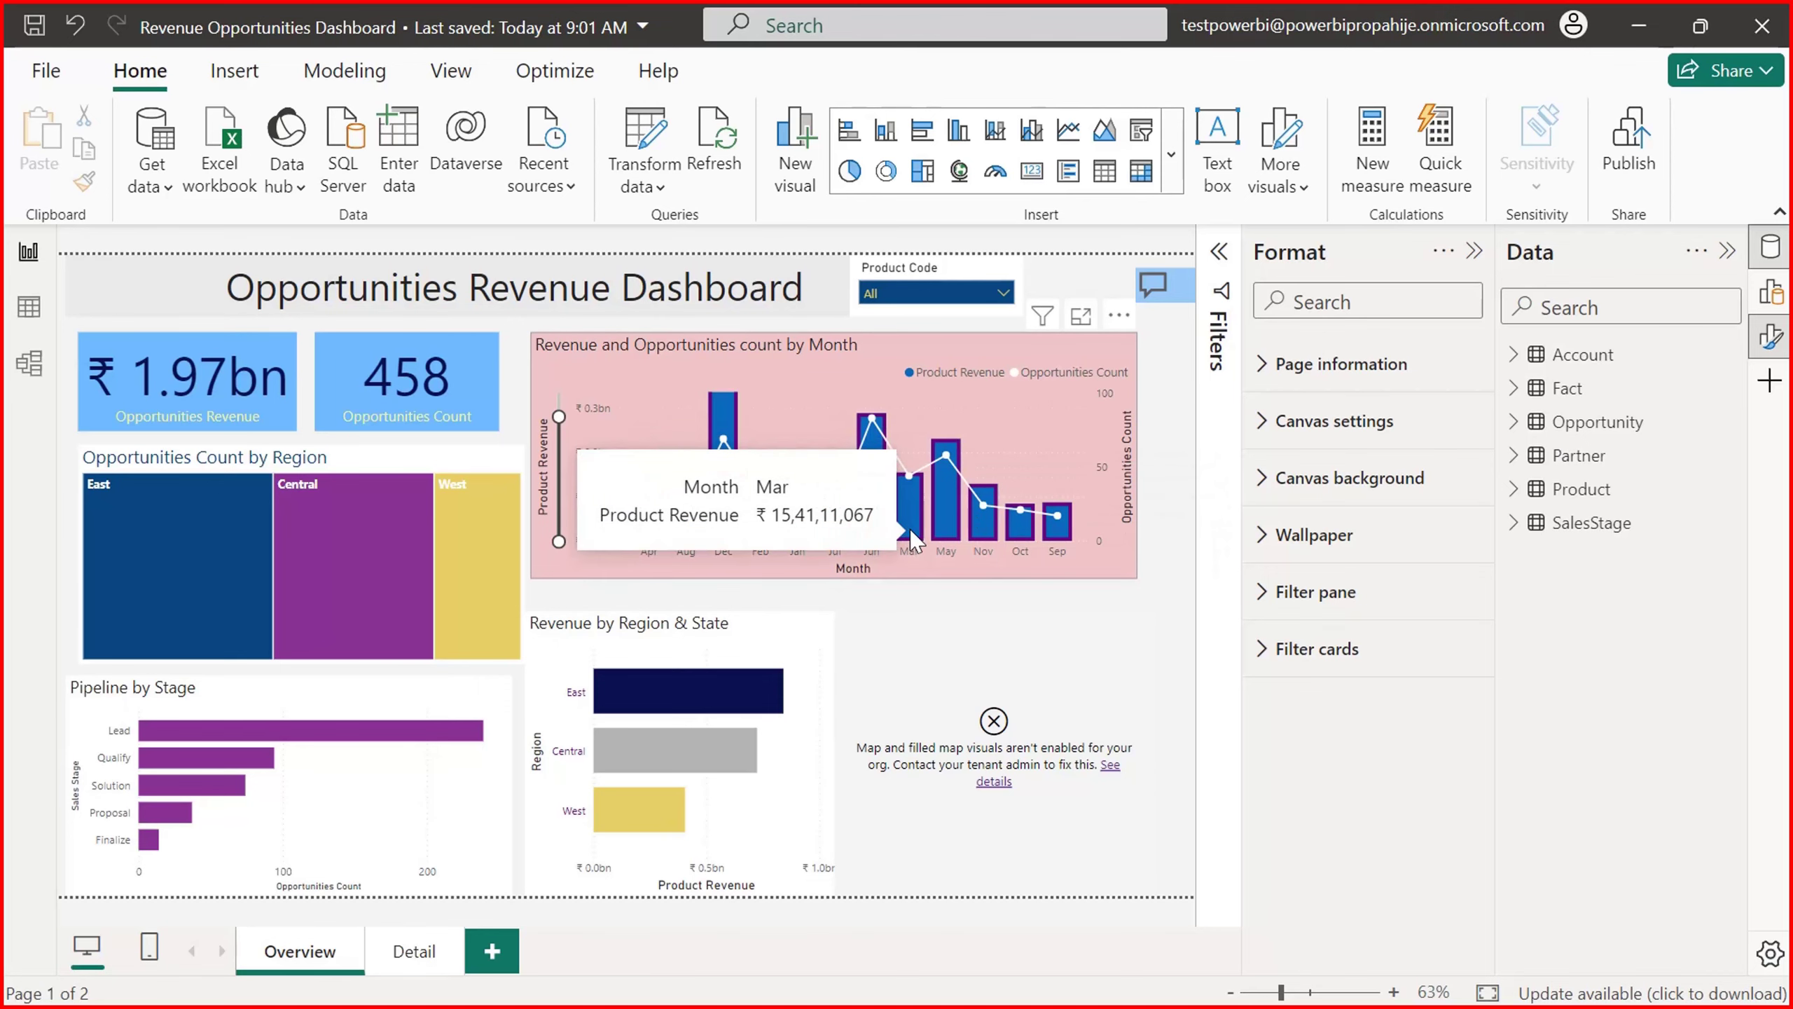
Step: Add a new report page and rename it tooltip
{"action": "left_click", "coordinate": [491, 952]}
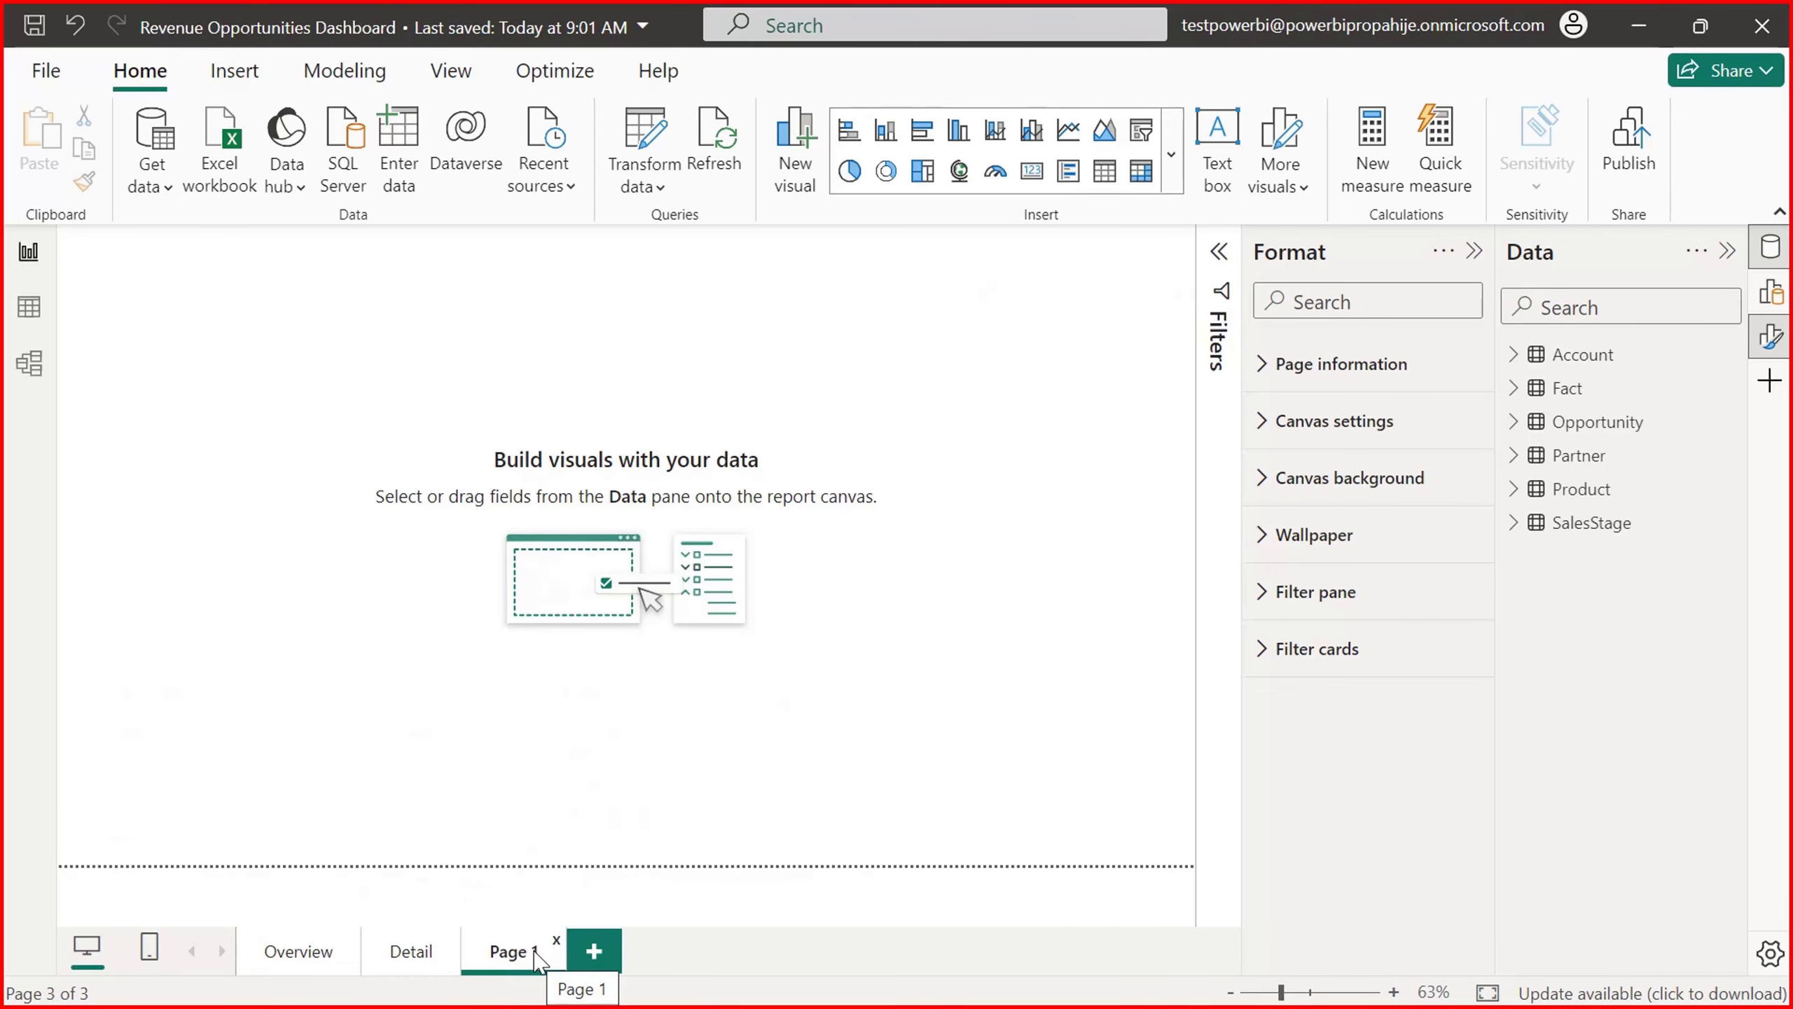
{"action": "double_click", "coordinate": [493, 950]}
{"action": "type", "text": "to"}
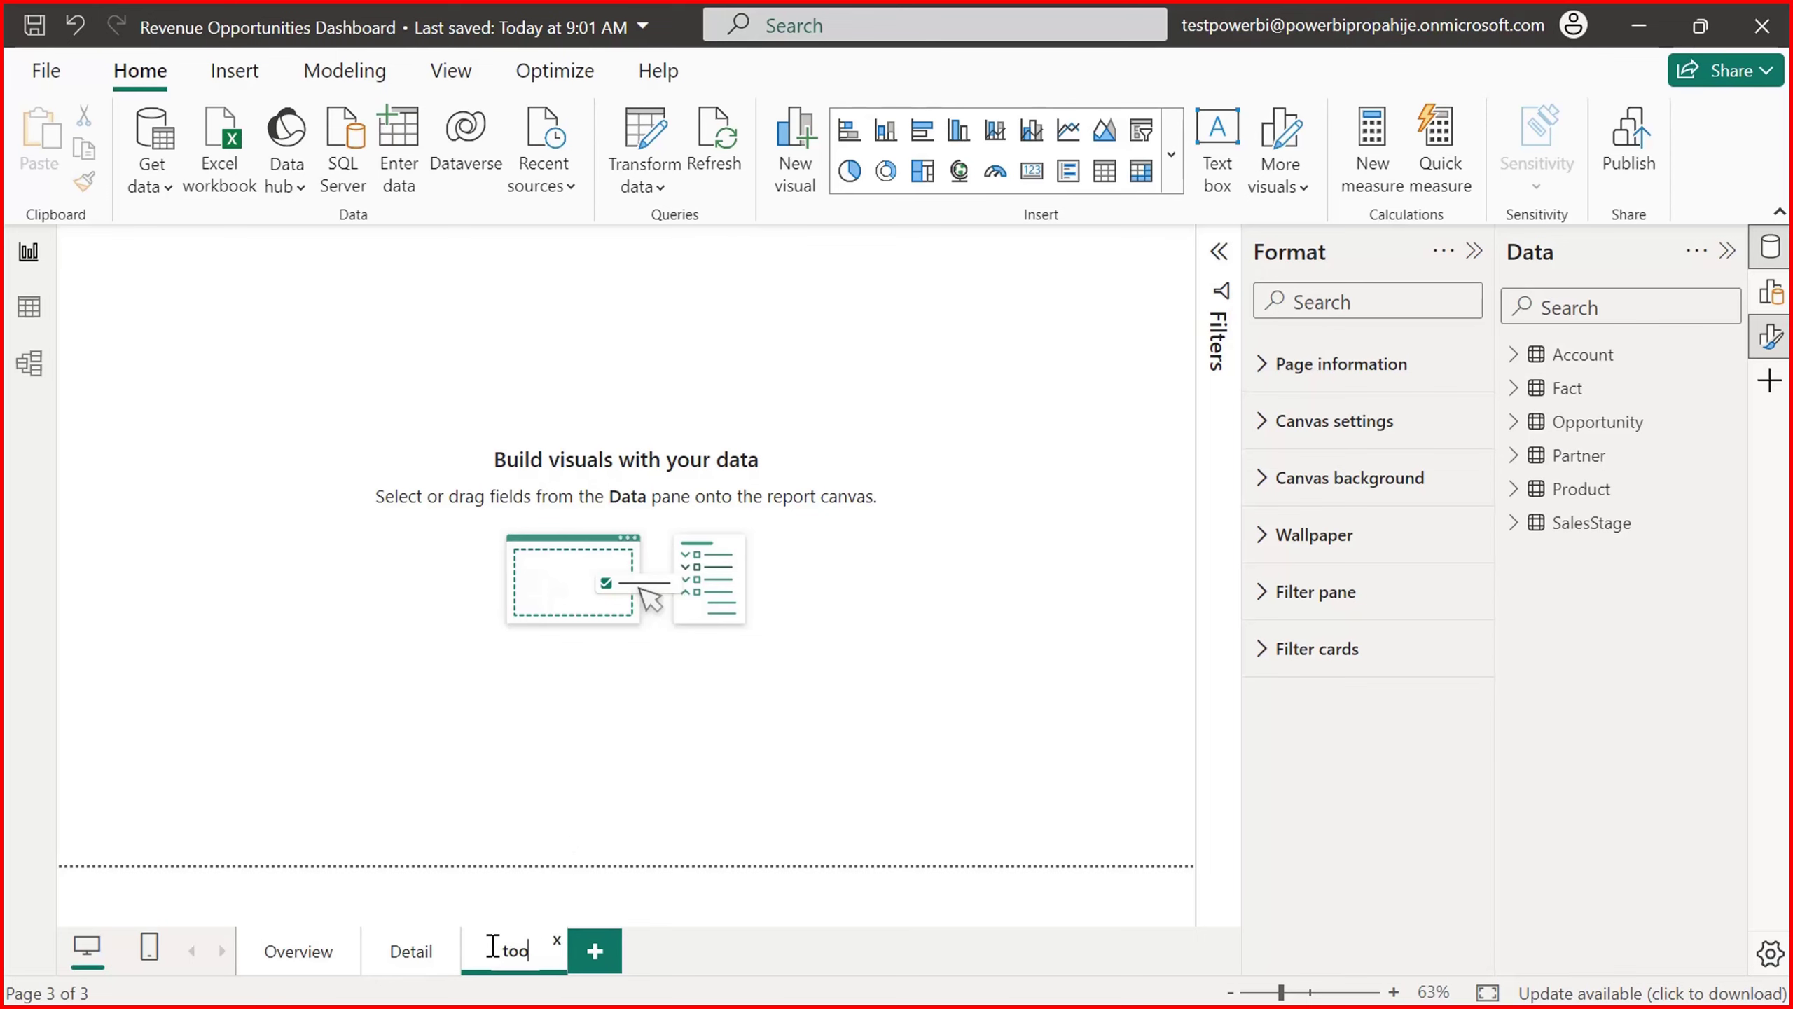
{"action": "type", "text": "oltip"}
{"action": "key", "text": "Return"}
Step: Set the page type of the tooltip page to Tooltip in its page information
{"action": "left_click", "coordinate": [1264, 365]}
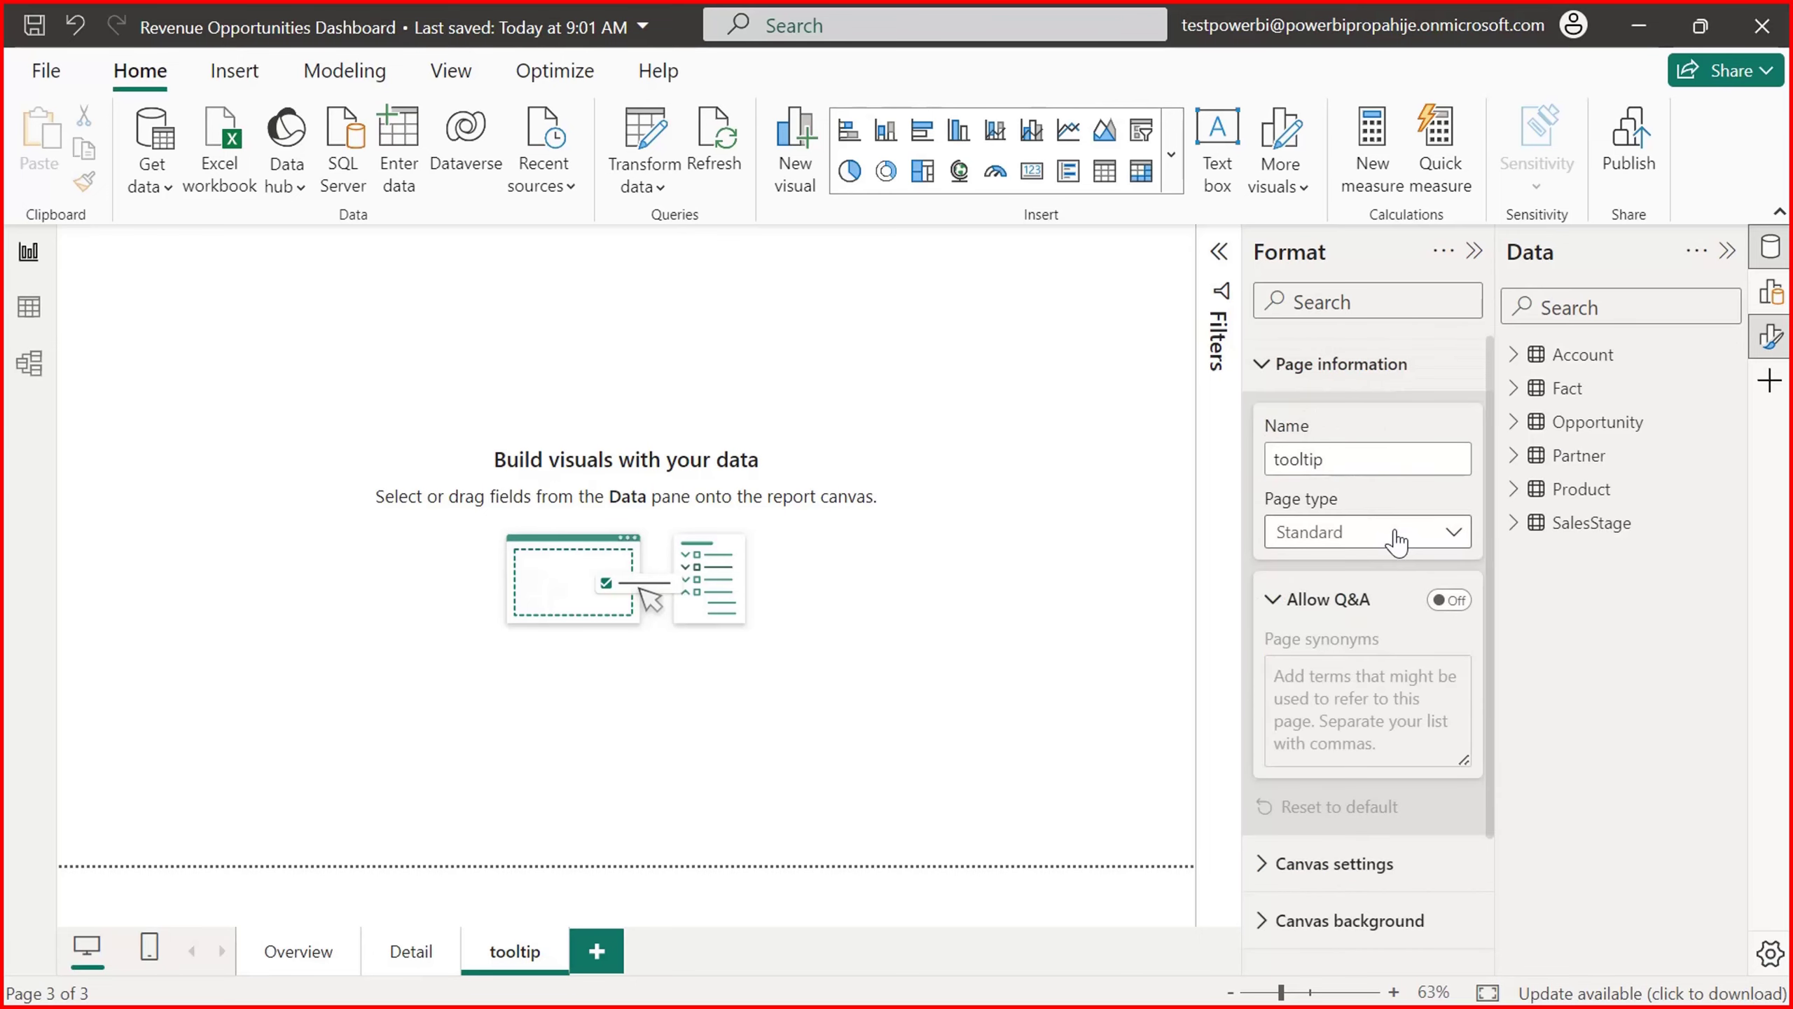
{"action": "double_click", "coordinate": [1335, 460]}
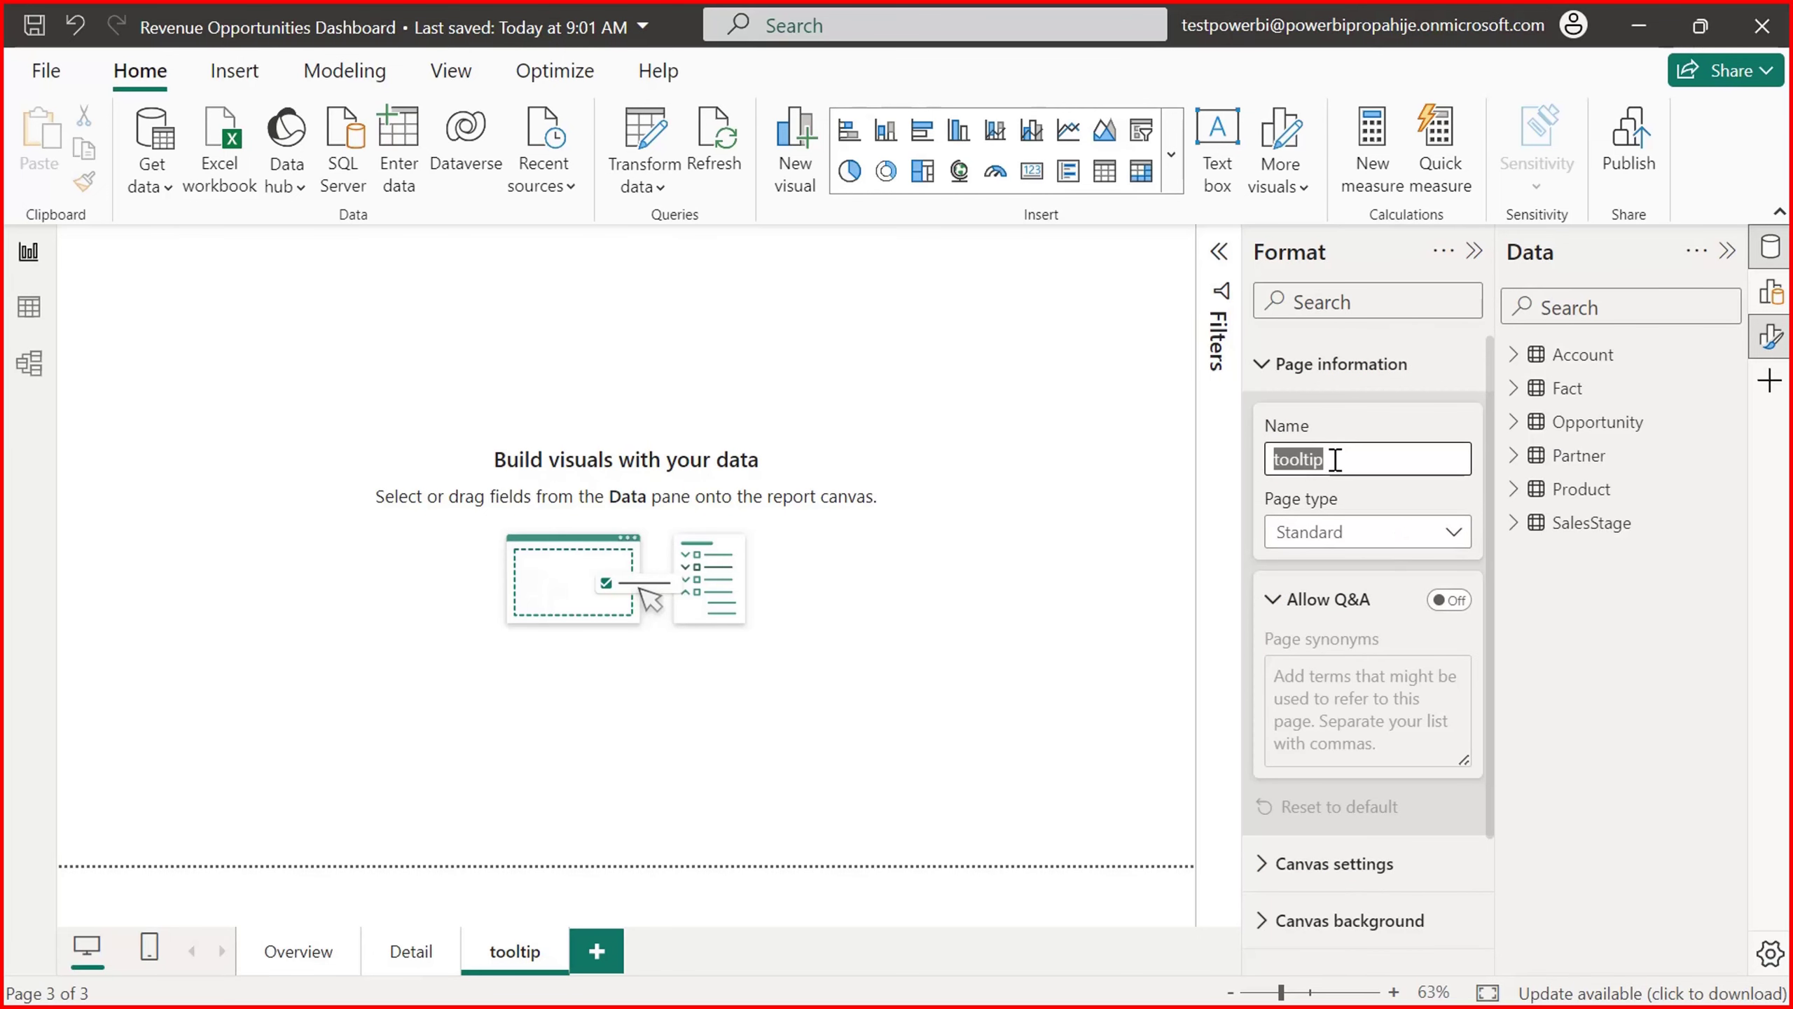
{"action": "left_click", "coordinate": [1396, 544]}
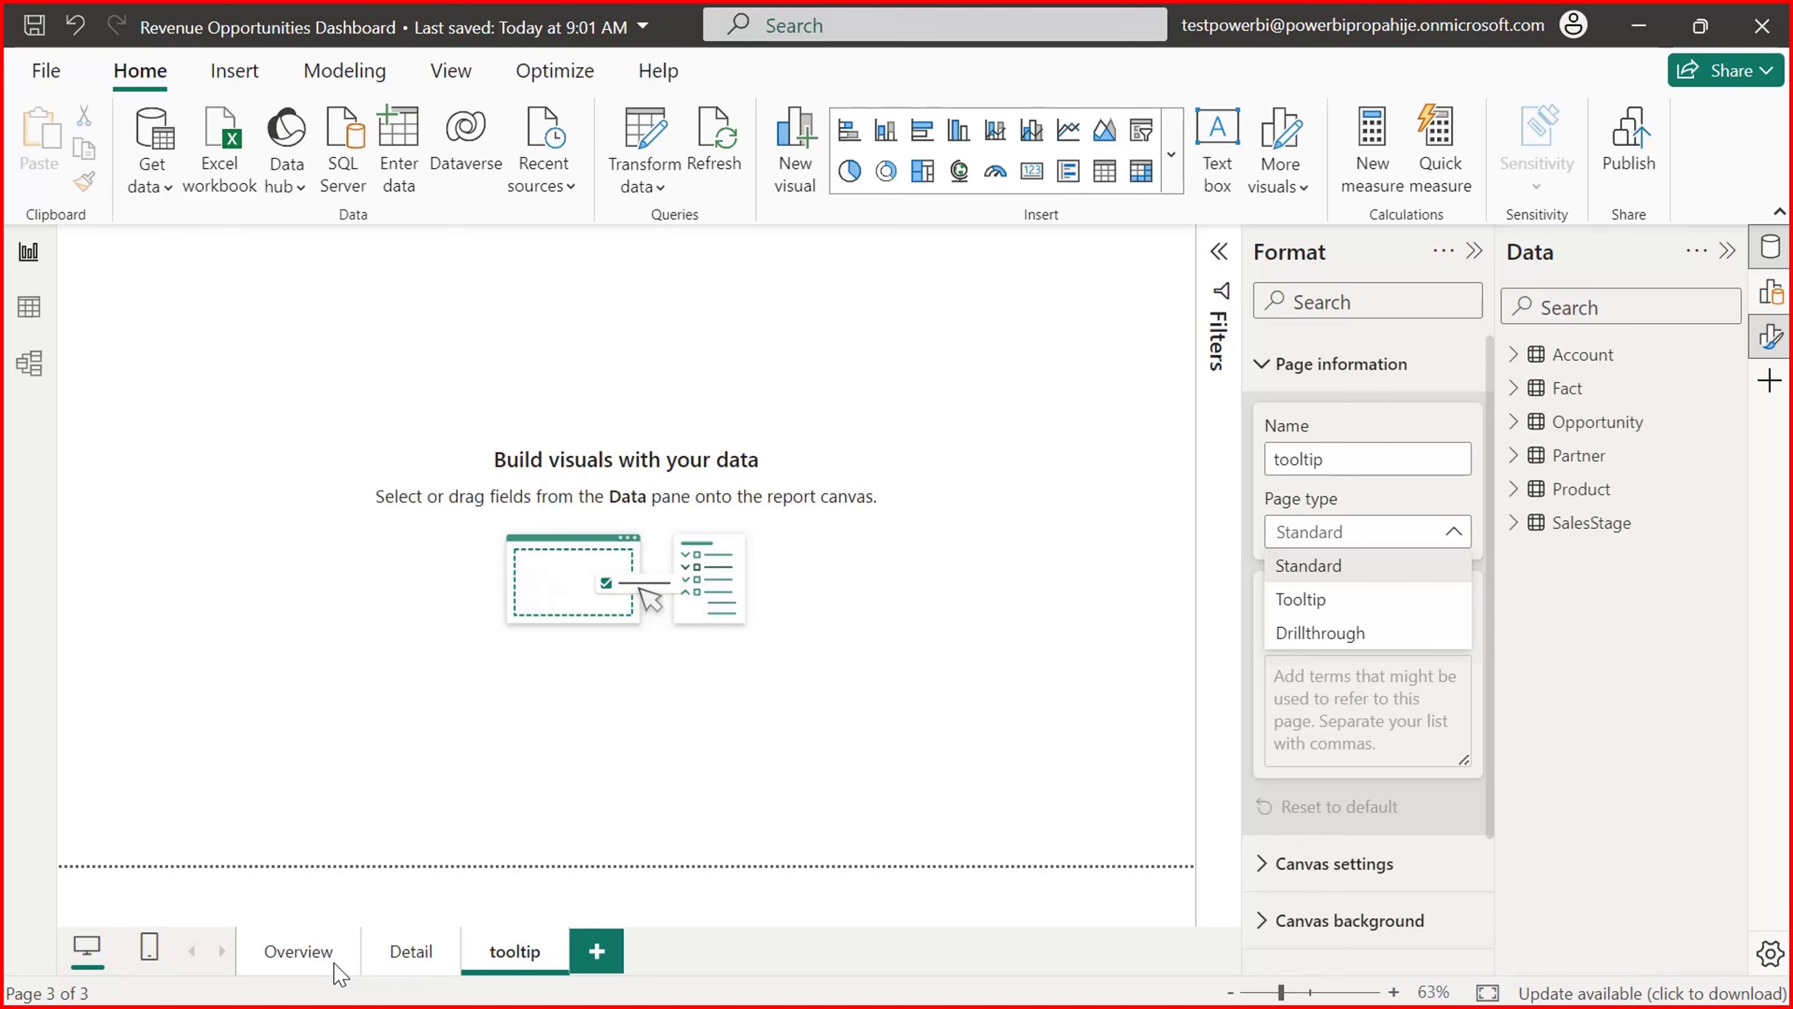
{"action": "left_click", "coordinate": [1303, 600]}
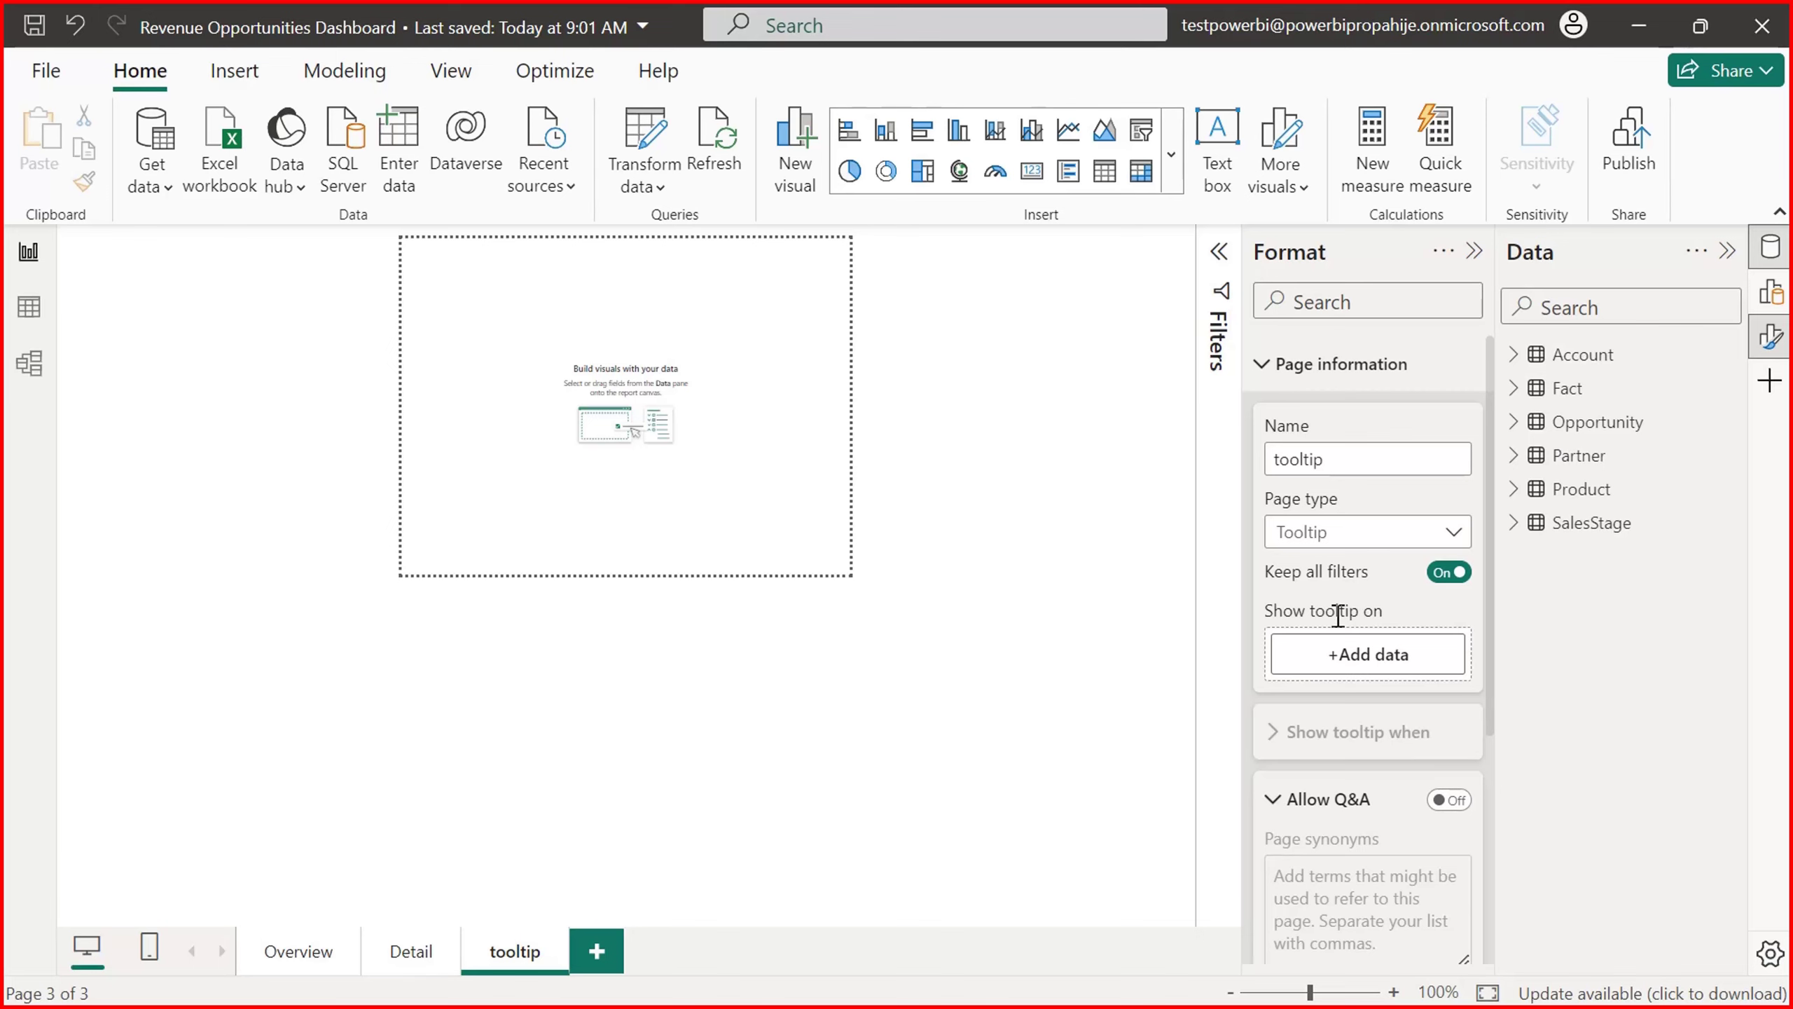
{"action": "left_click", "coordinate": [1259, 375]}
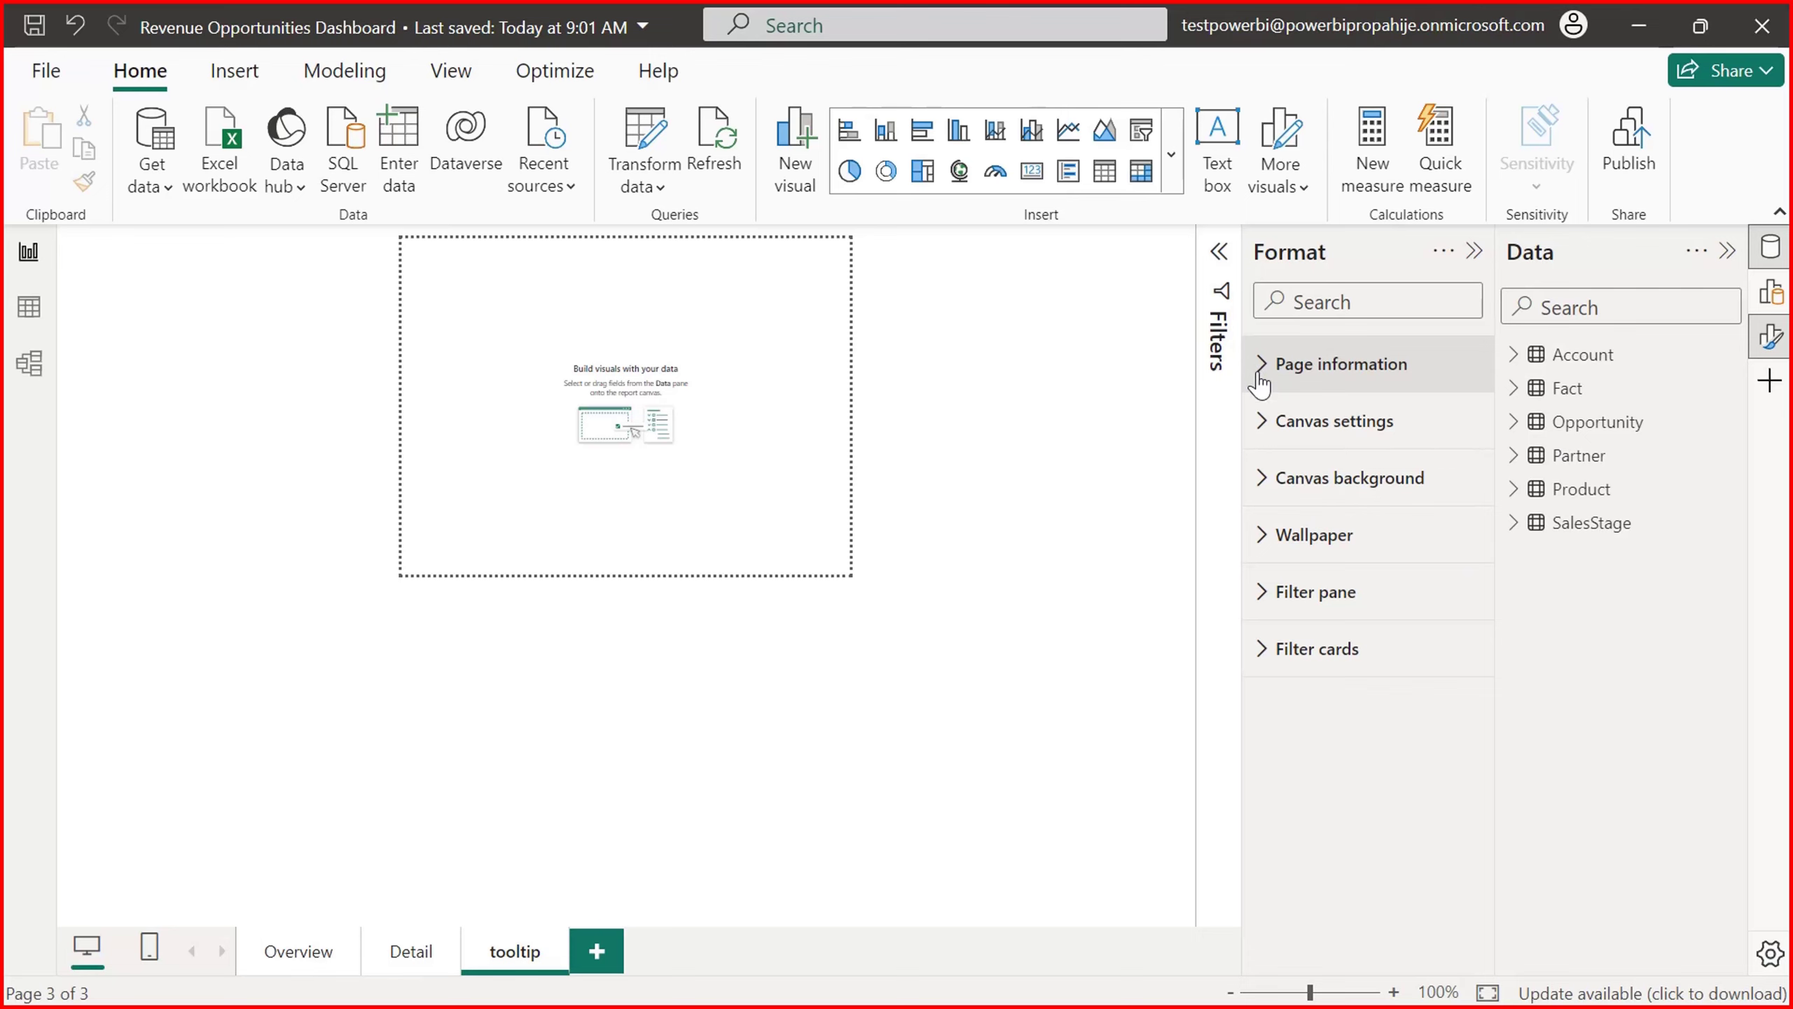
Step: Set the tooltip page's canvas type to Custom with a height of 225 px and a width of 425 px
{"action": "left_click", "coordinate": [1264, 424]}
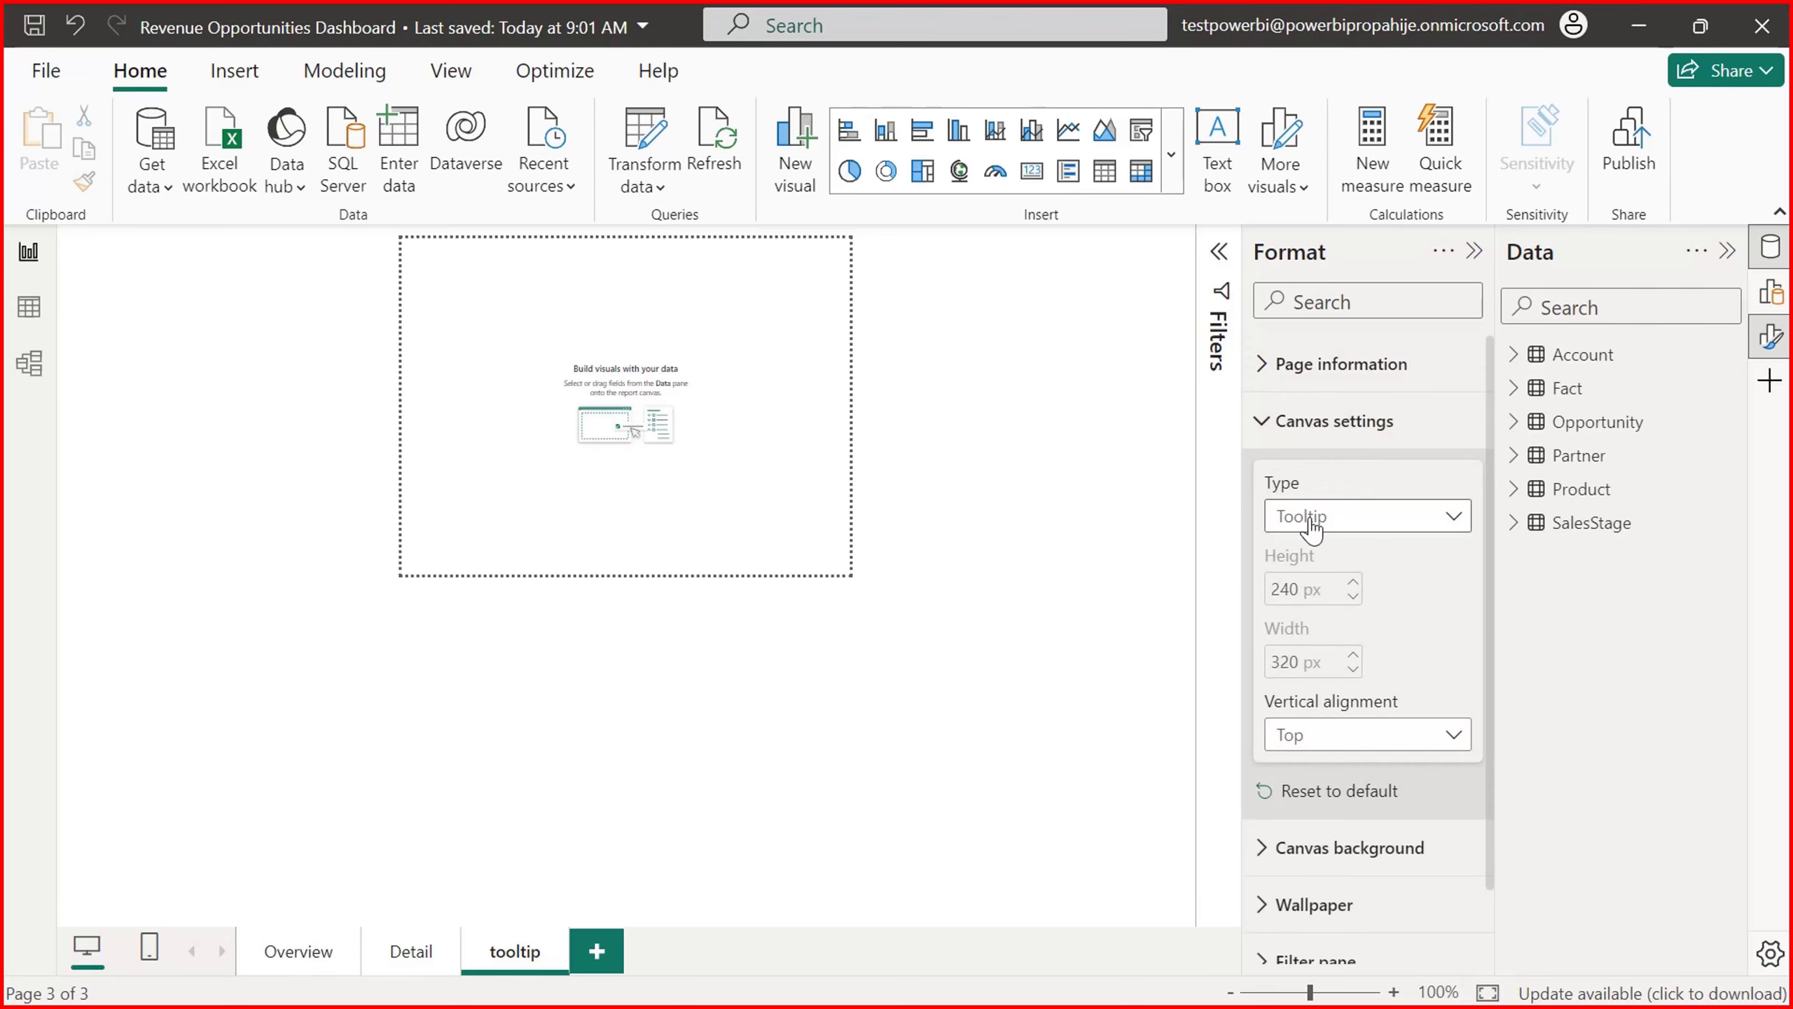
{"action": "left_click", "coordinate": [1361, 519]}
{"action": "left_click", "coordinate": [1333, 682]}
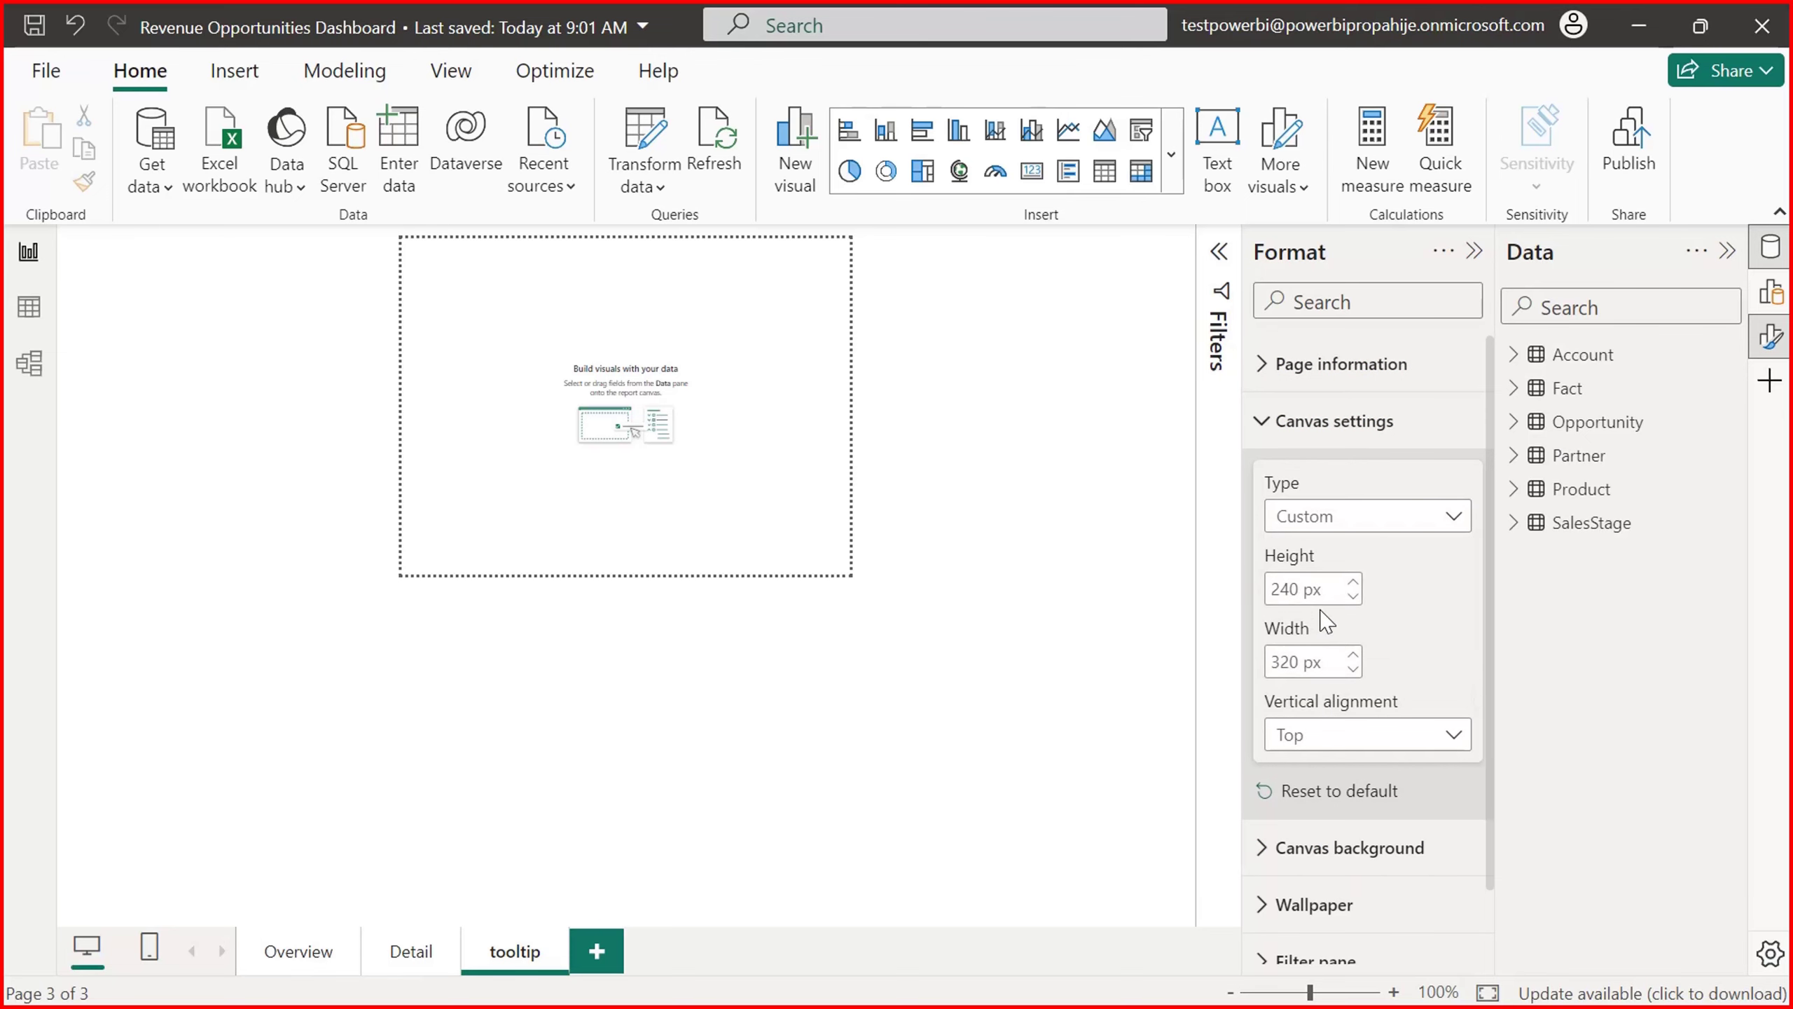
{"action": "double_click", "coordinate": [1283, 590]}
{"action": "type", "text": "225"}
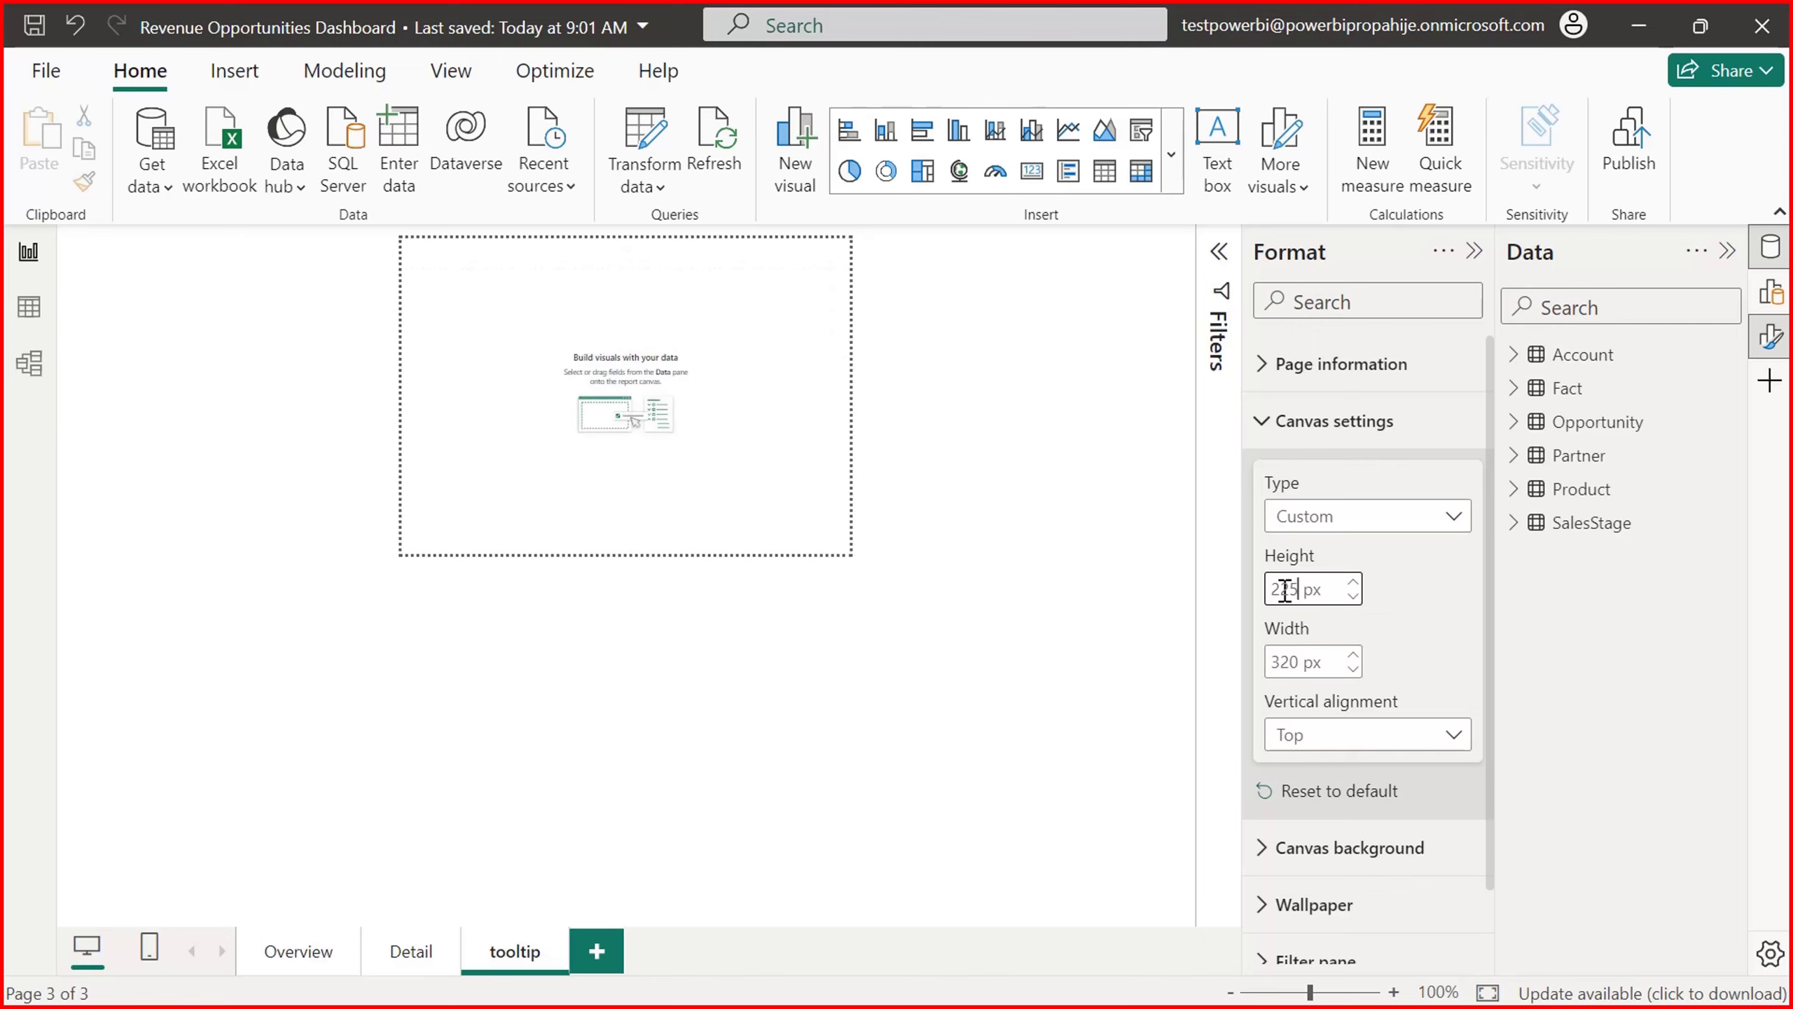
{"action": "double_click", "coordinate": [1285, 662]}
{"action": "type", "text": "425"}
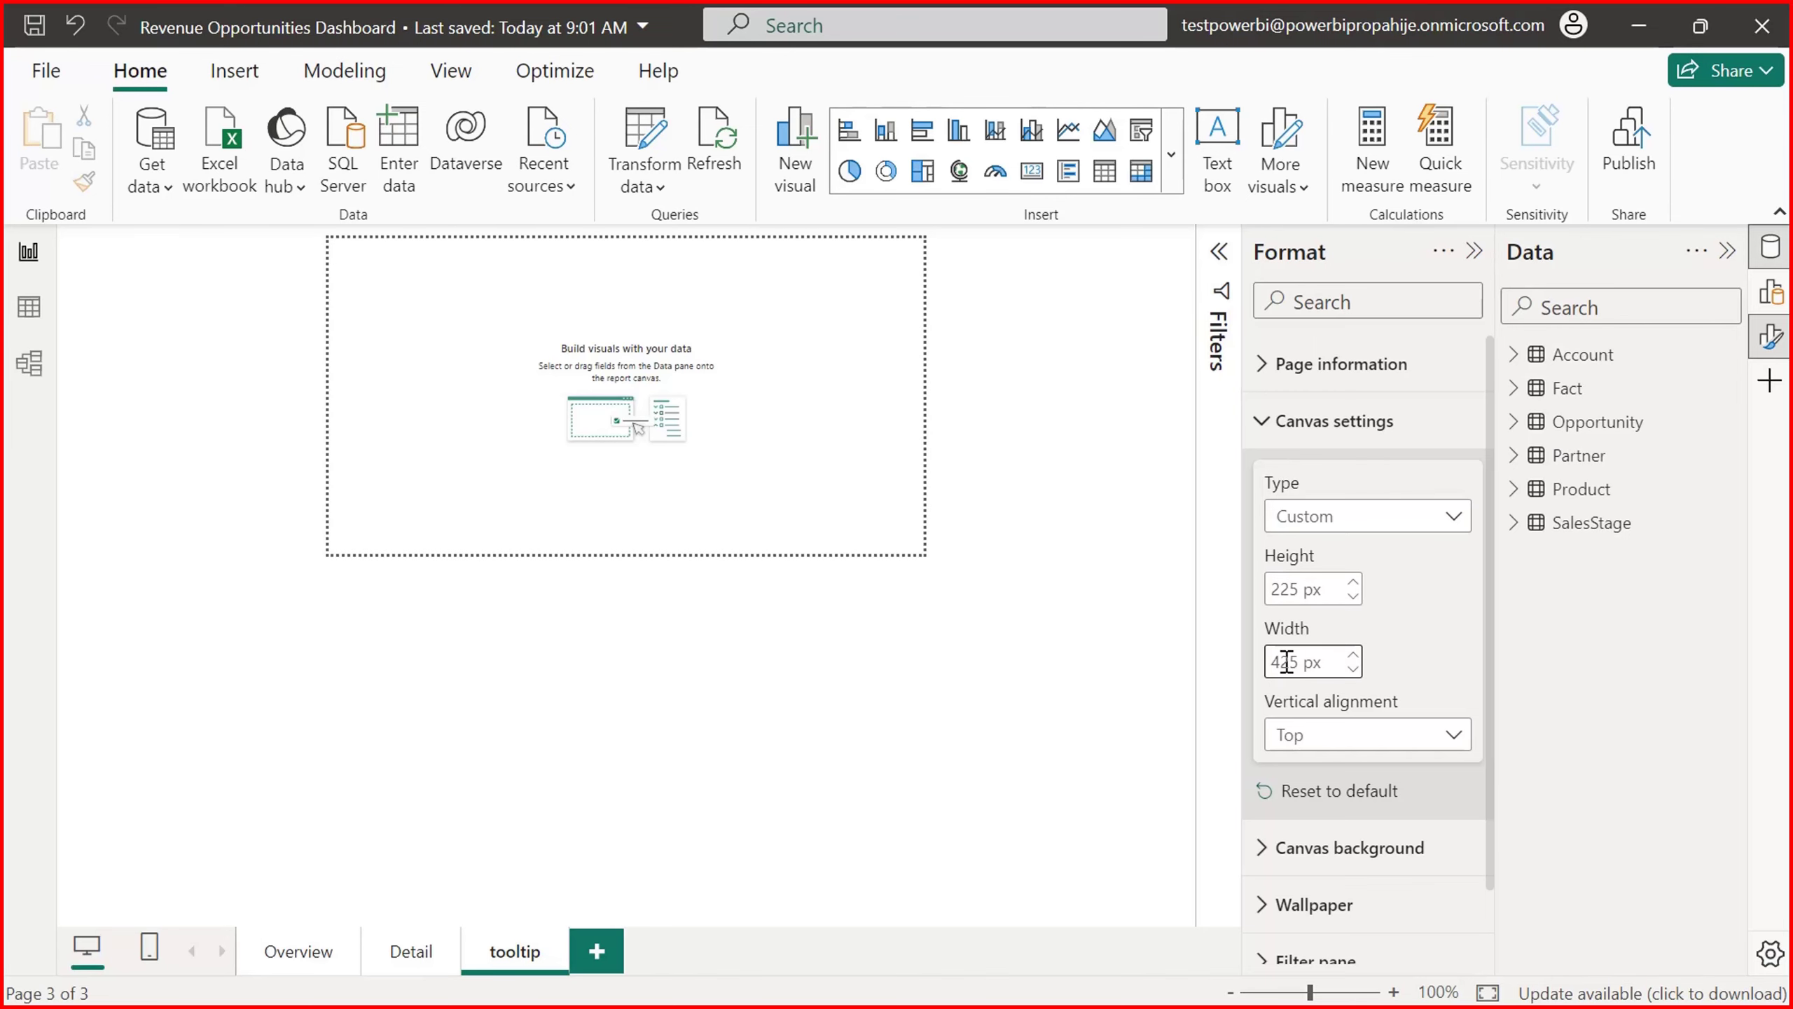
Step: Try the Middle vertical alignment for the tooltip page's canvas and set it back to Top
{"action": "left_click", "coordinate": [1357, 733]}
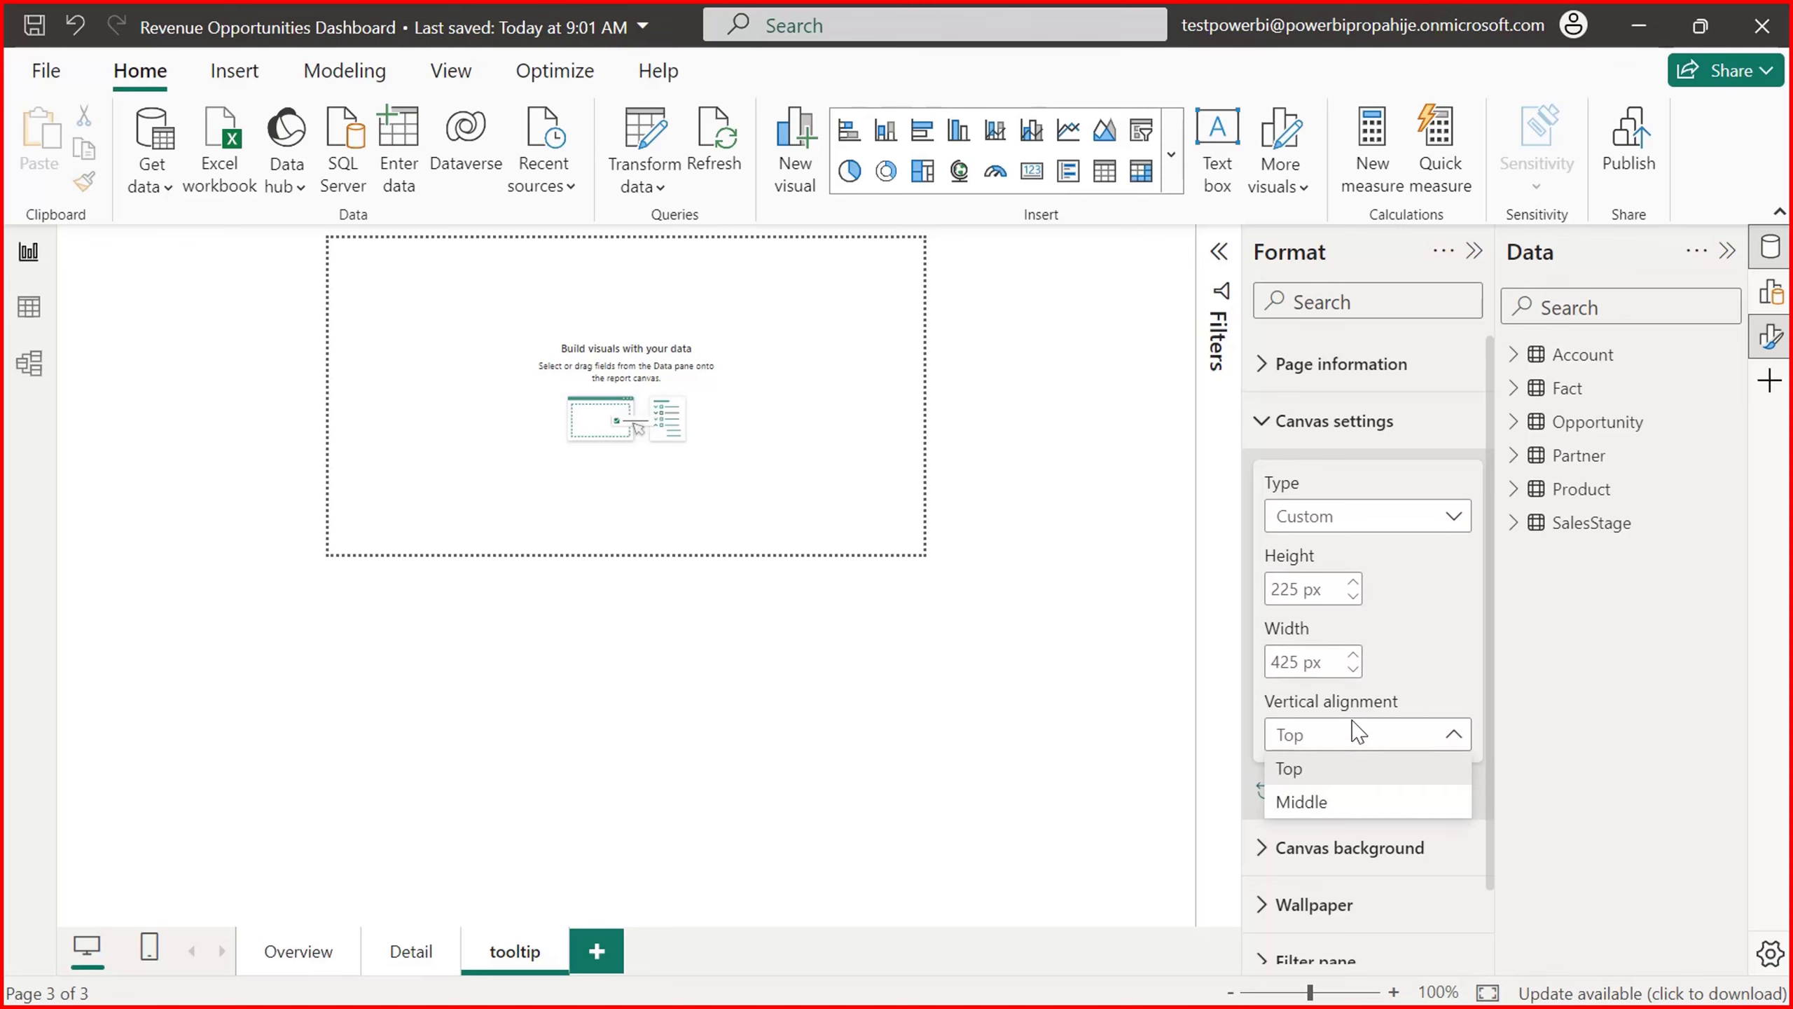
{"action": "left_click", "coordinate": [1354, 737]}
{"action": "left_click", "coordinate": [1351, 740]}
{"action": "left_click", "coordinate": [1331, 804]}
{"action": "left_click", "coordinate": [1366, 746]}
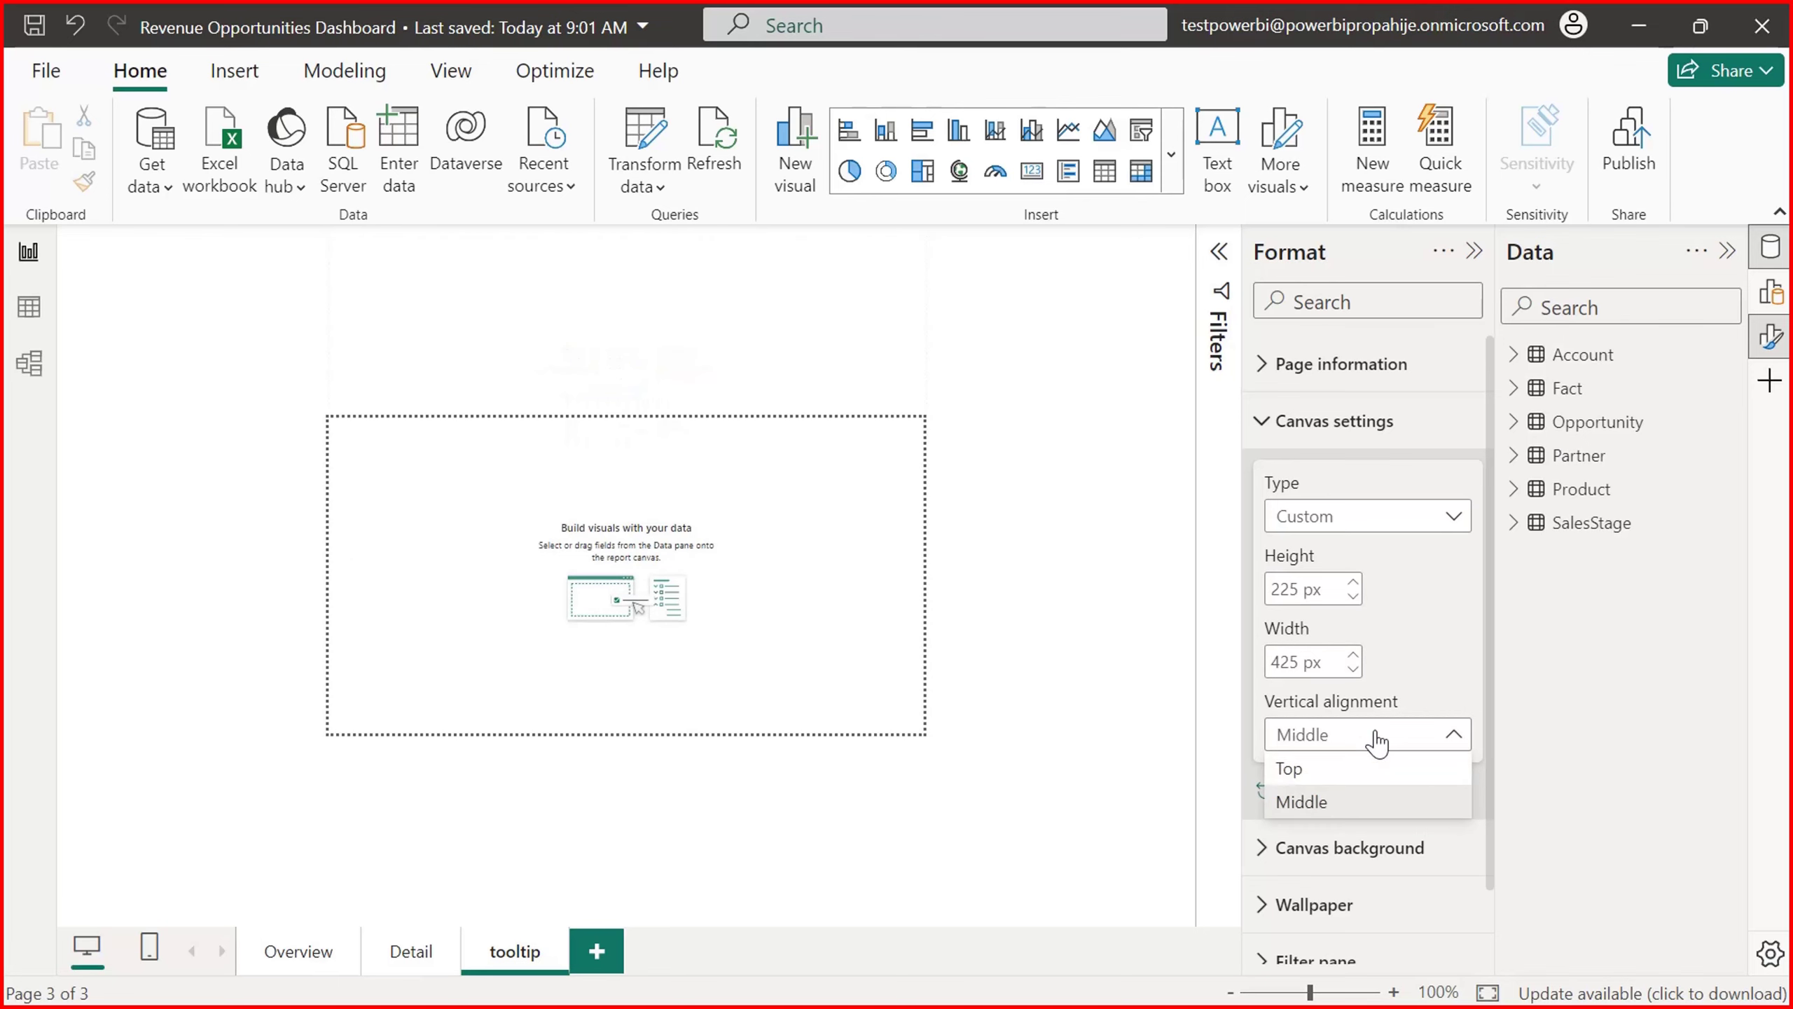
{"action": "left_click", "coordinate": [1356, 777]}
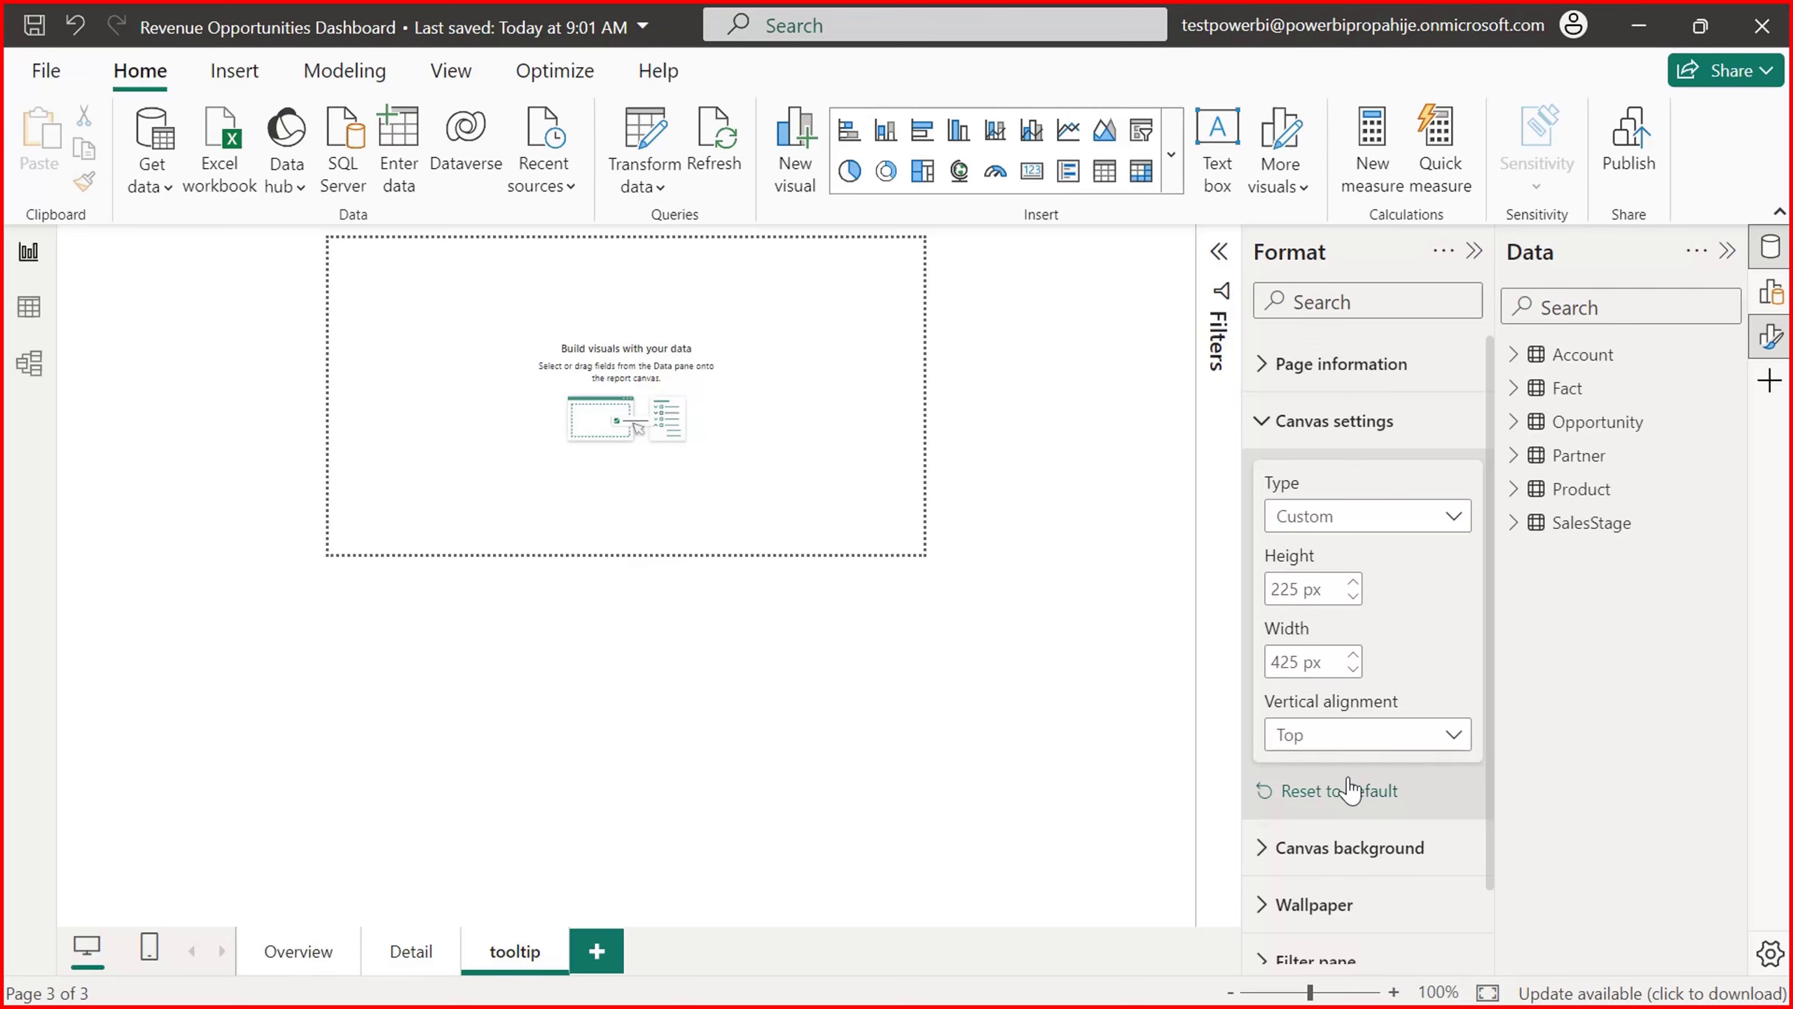
Step: Try a dark blue canvas background color for the tooltip page and set it back to white
{"action": "left_click", "coordinate": [1266, 858]}
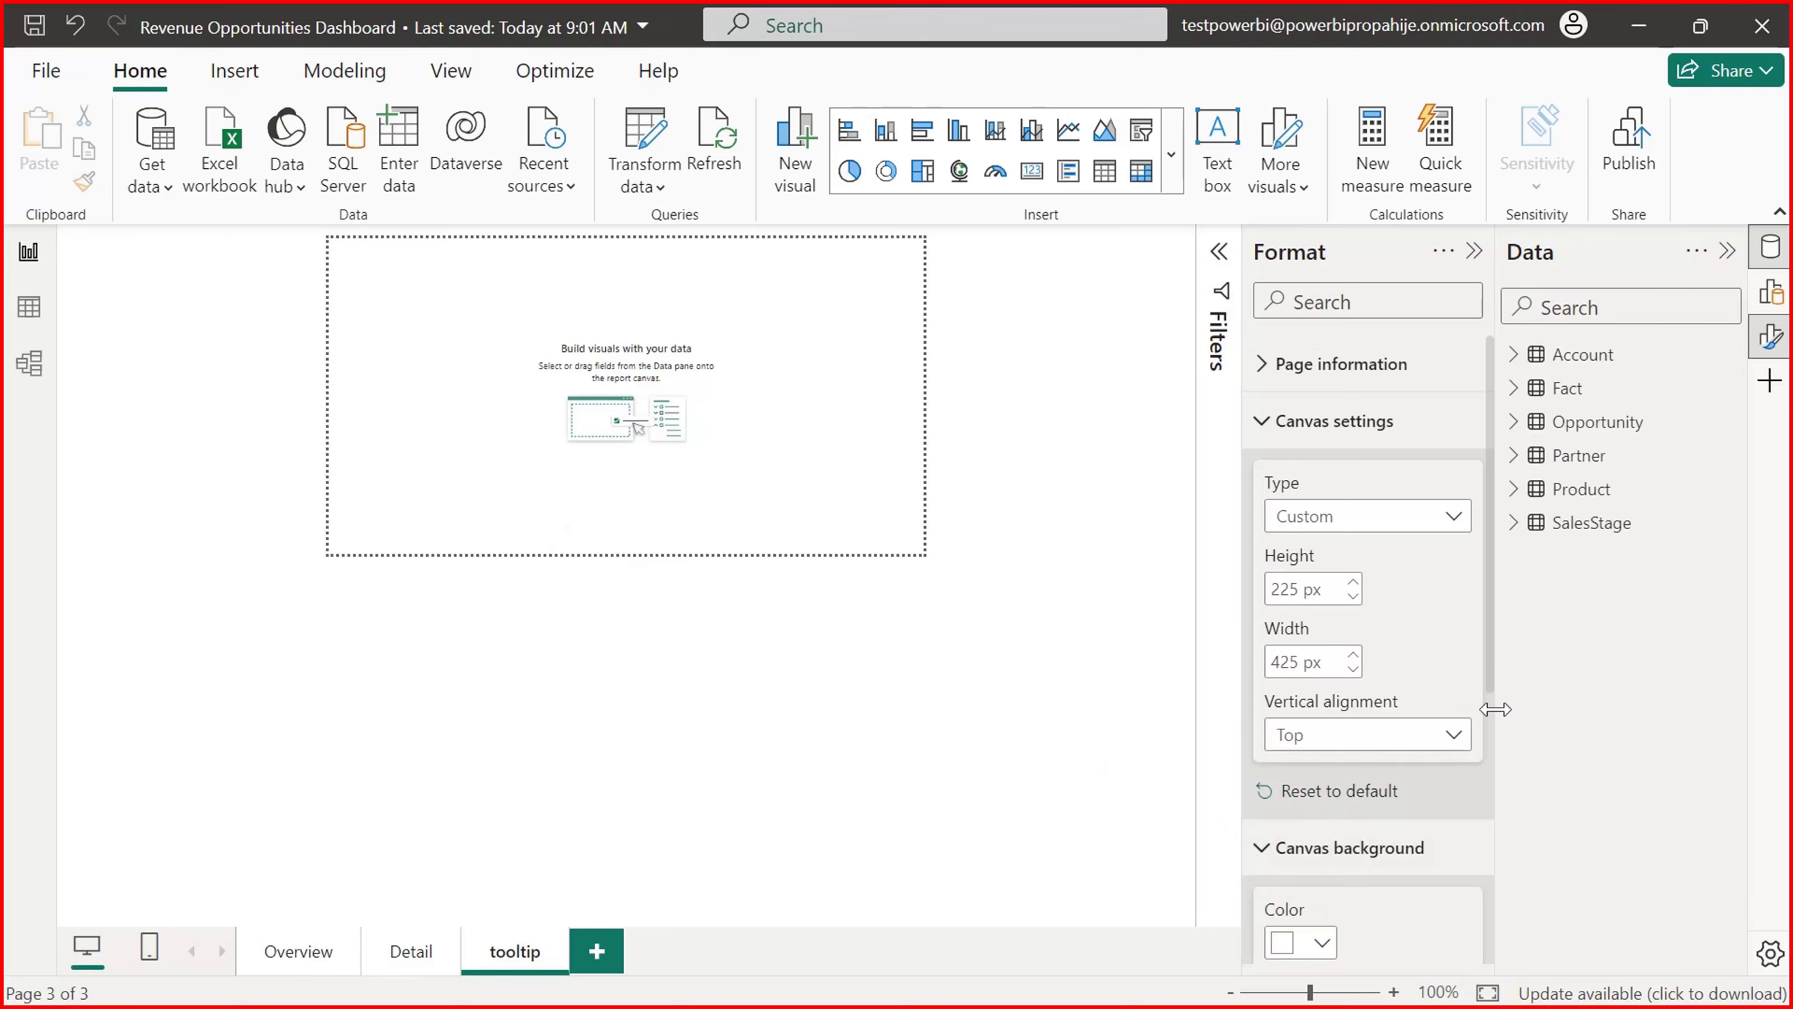
{"action": "left_click_drag", "start_coordinate": [1494, 684], "coordinate": [1490, 798]}
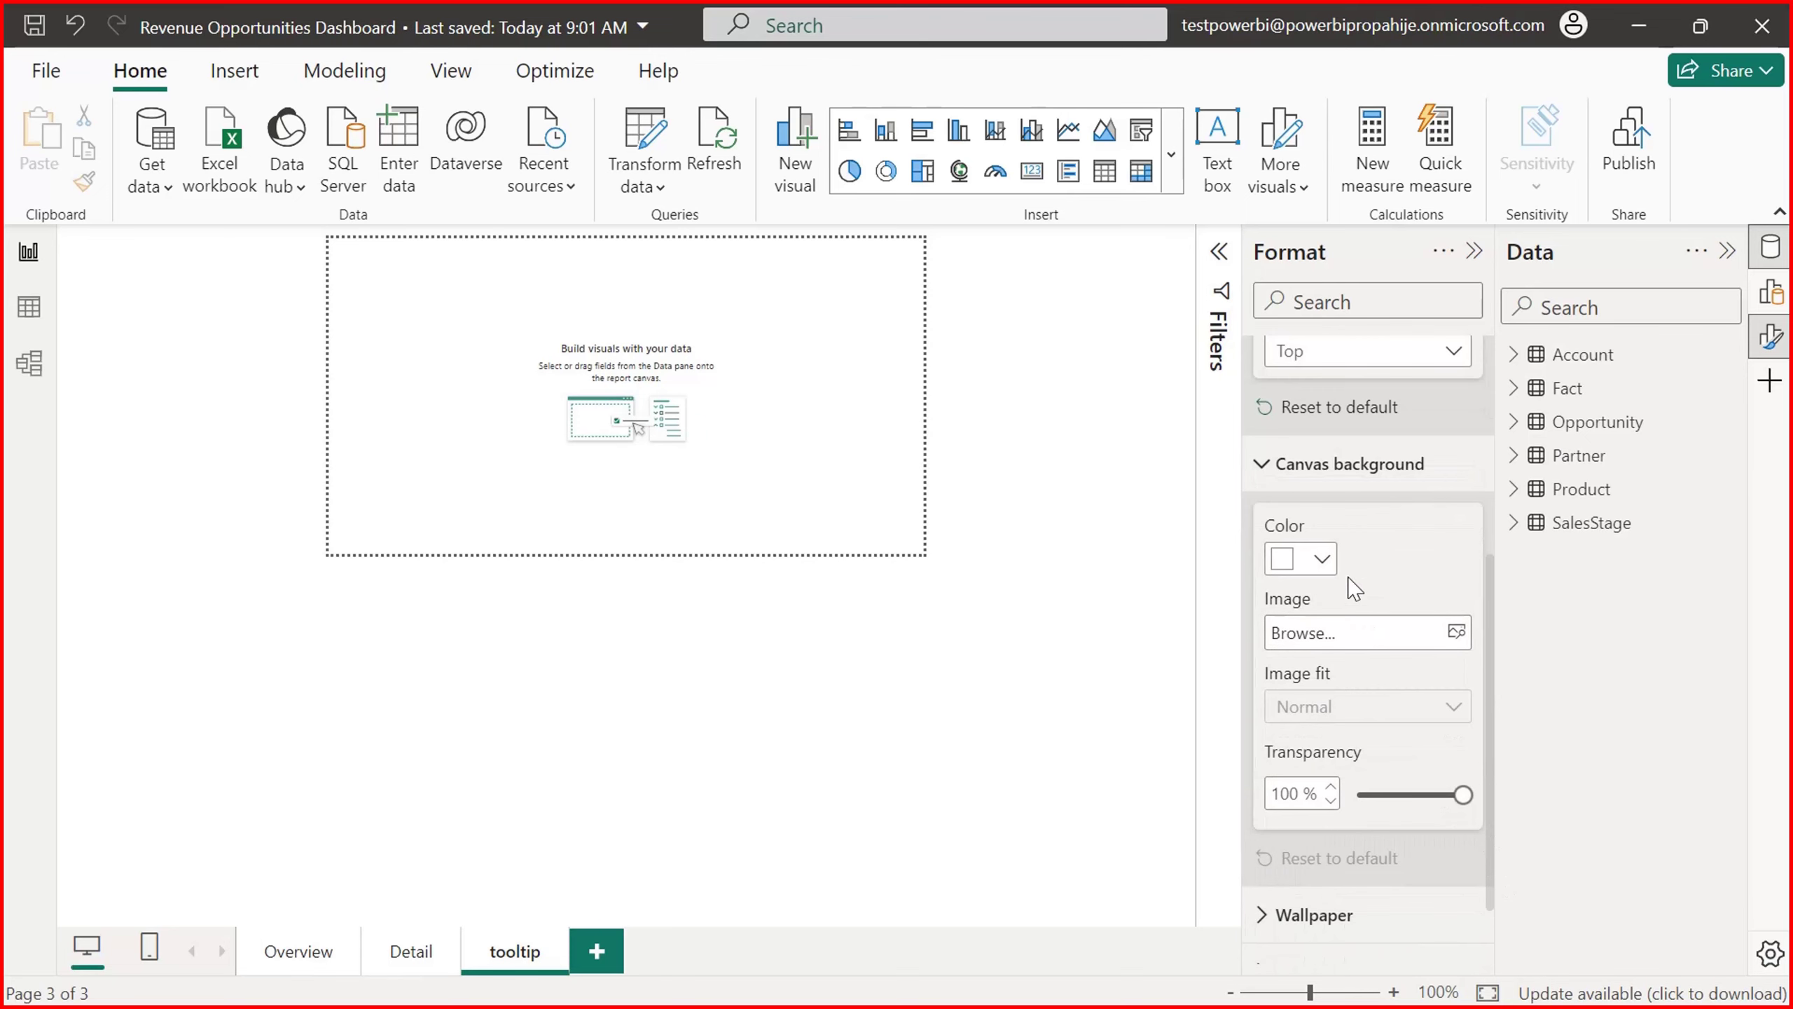
{"action": "left_click", "coordinate": [1322, 560]}
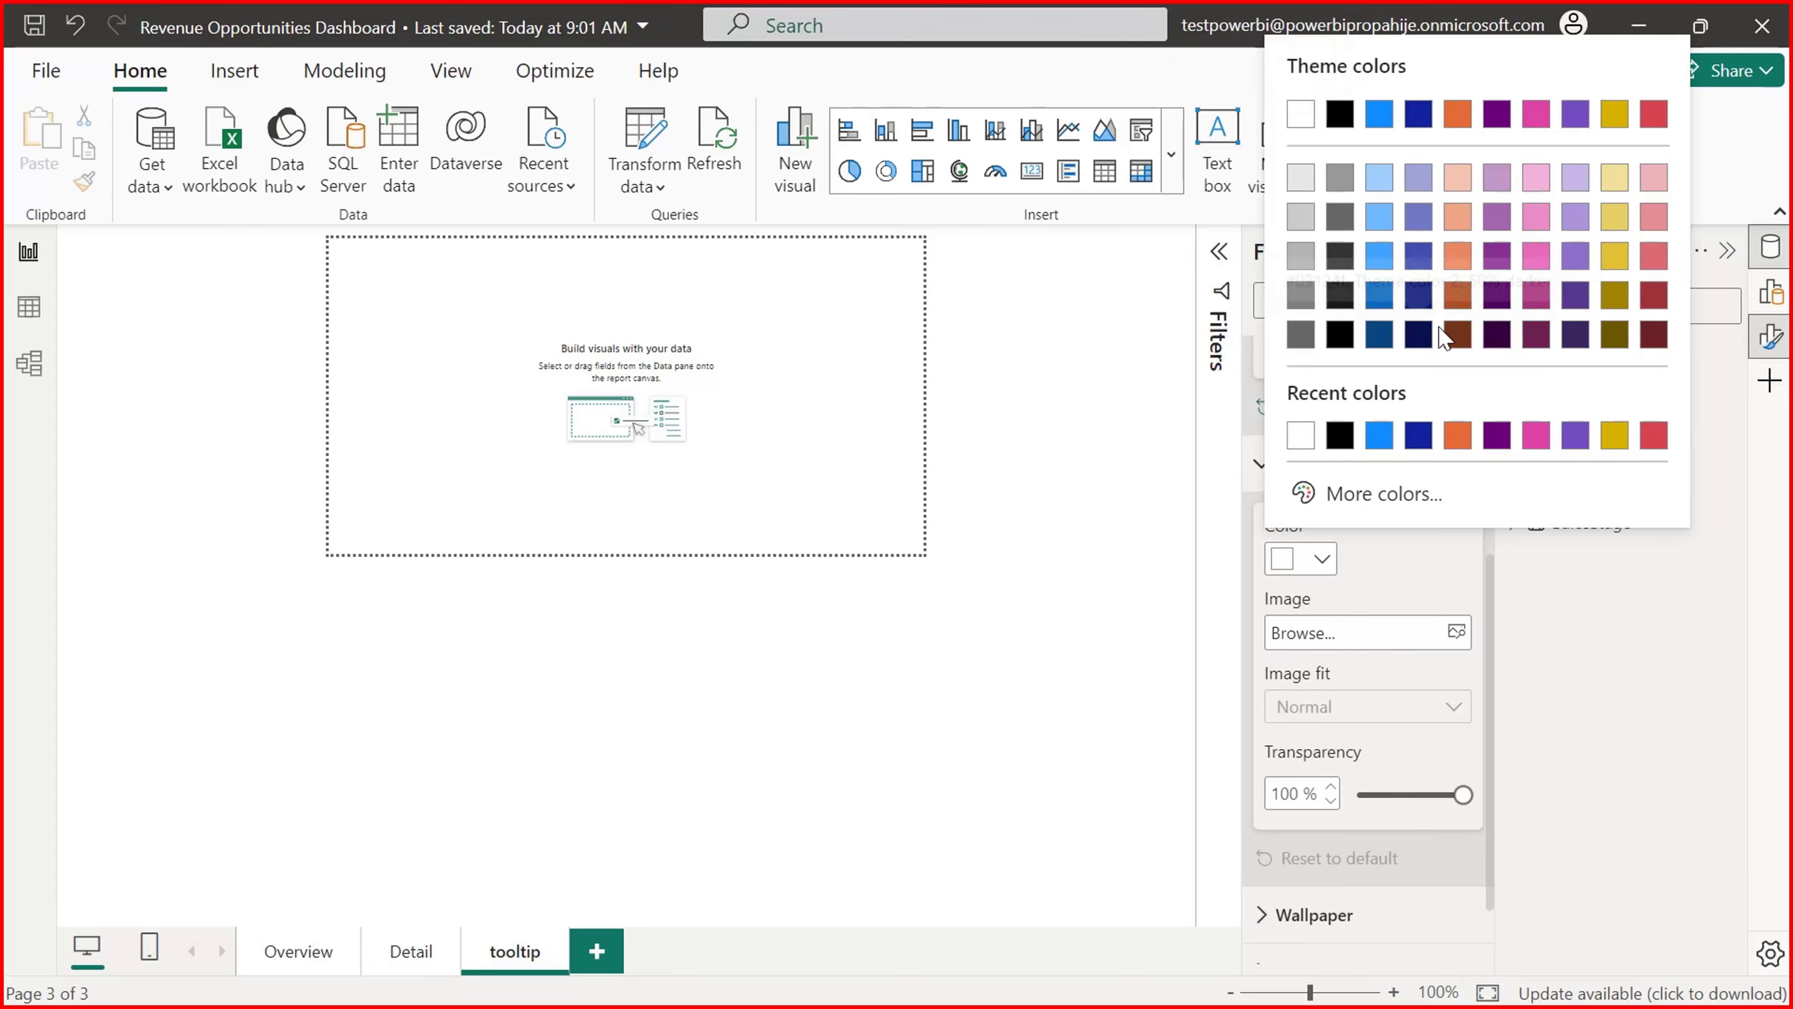
{"action": "left_click", "coordinate": [1379, 335]}
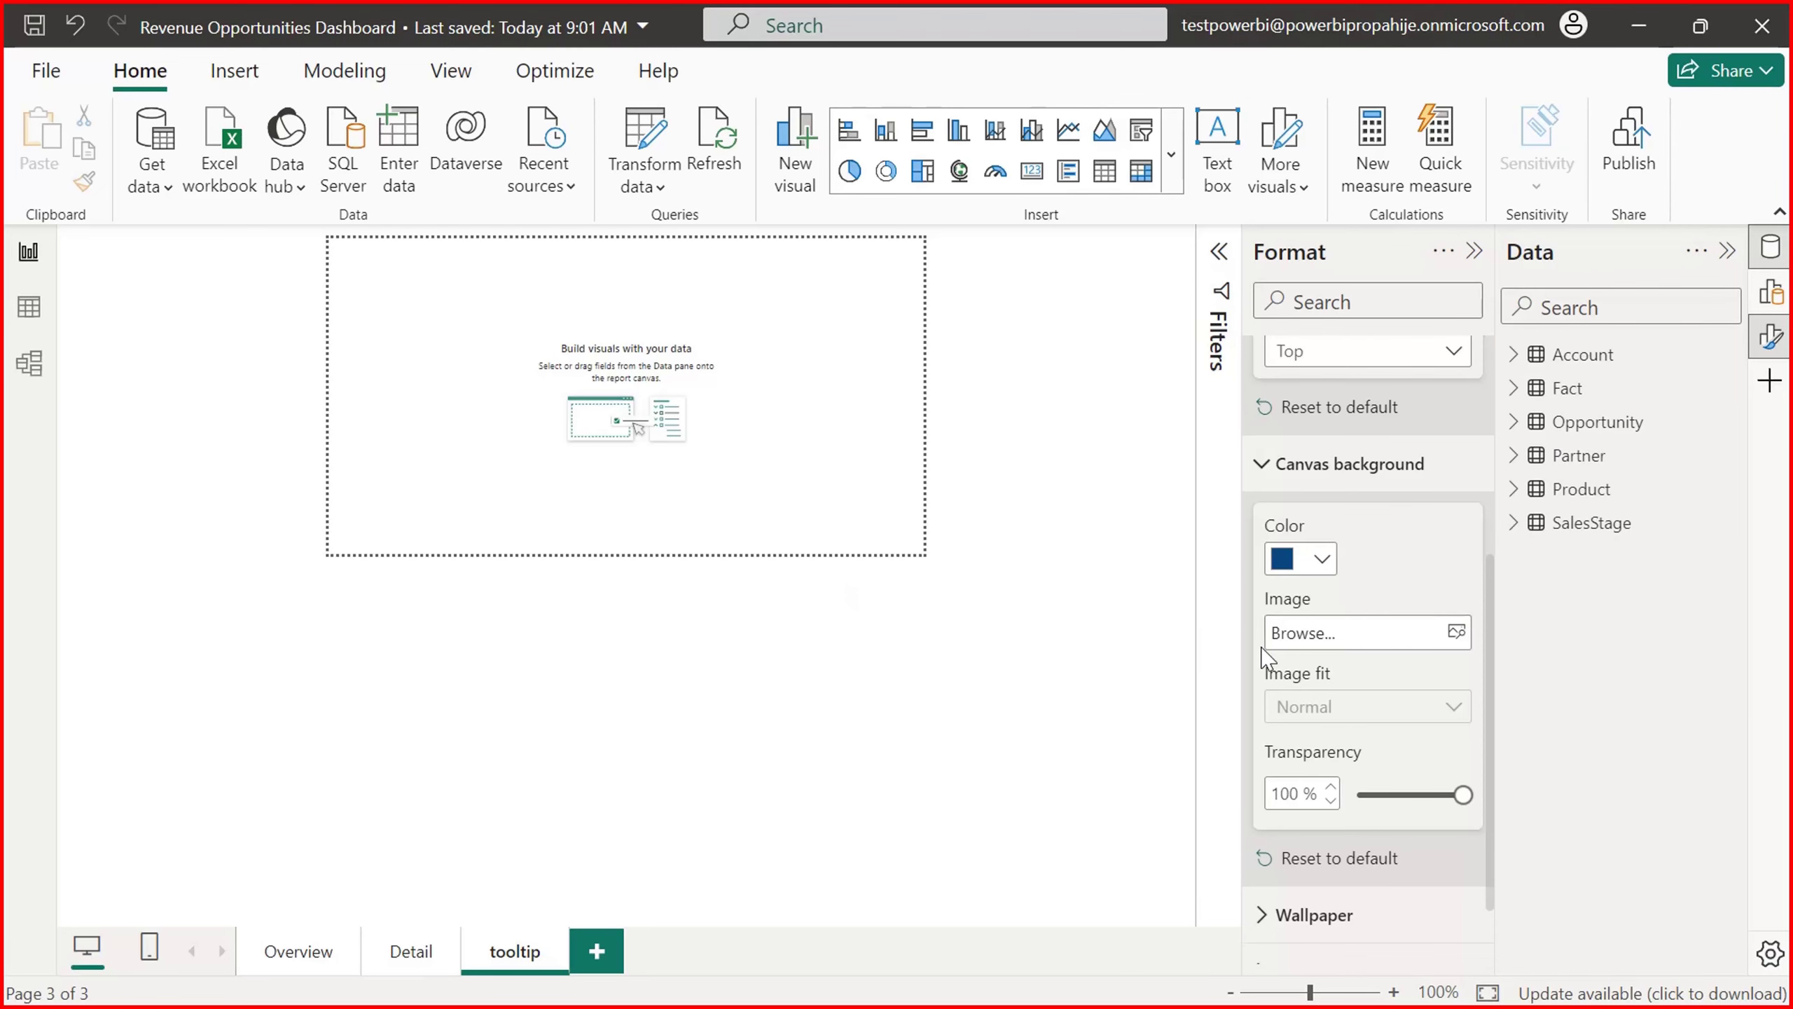
{"action": "left_click", "coordinate": [1324, 562]}
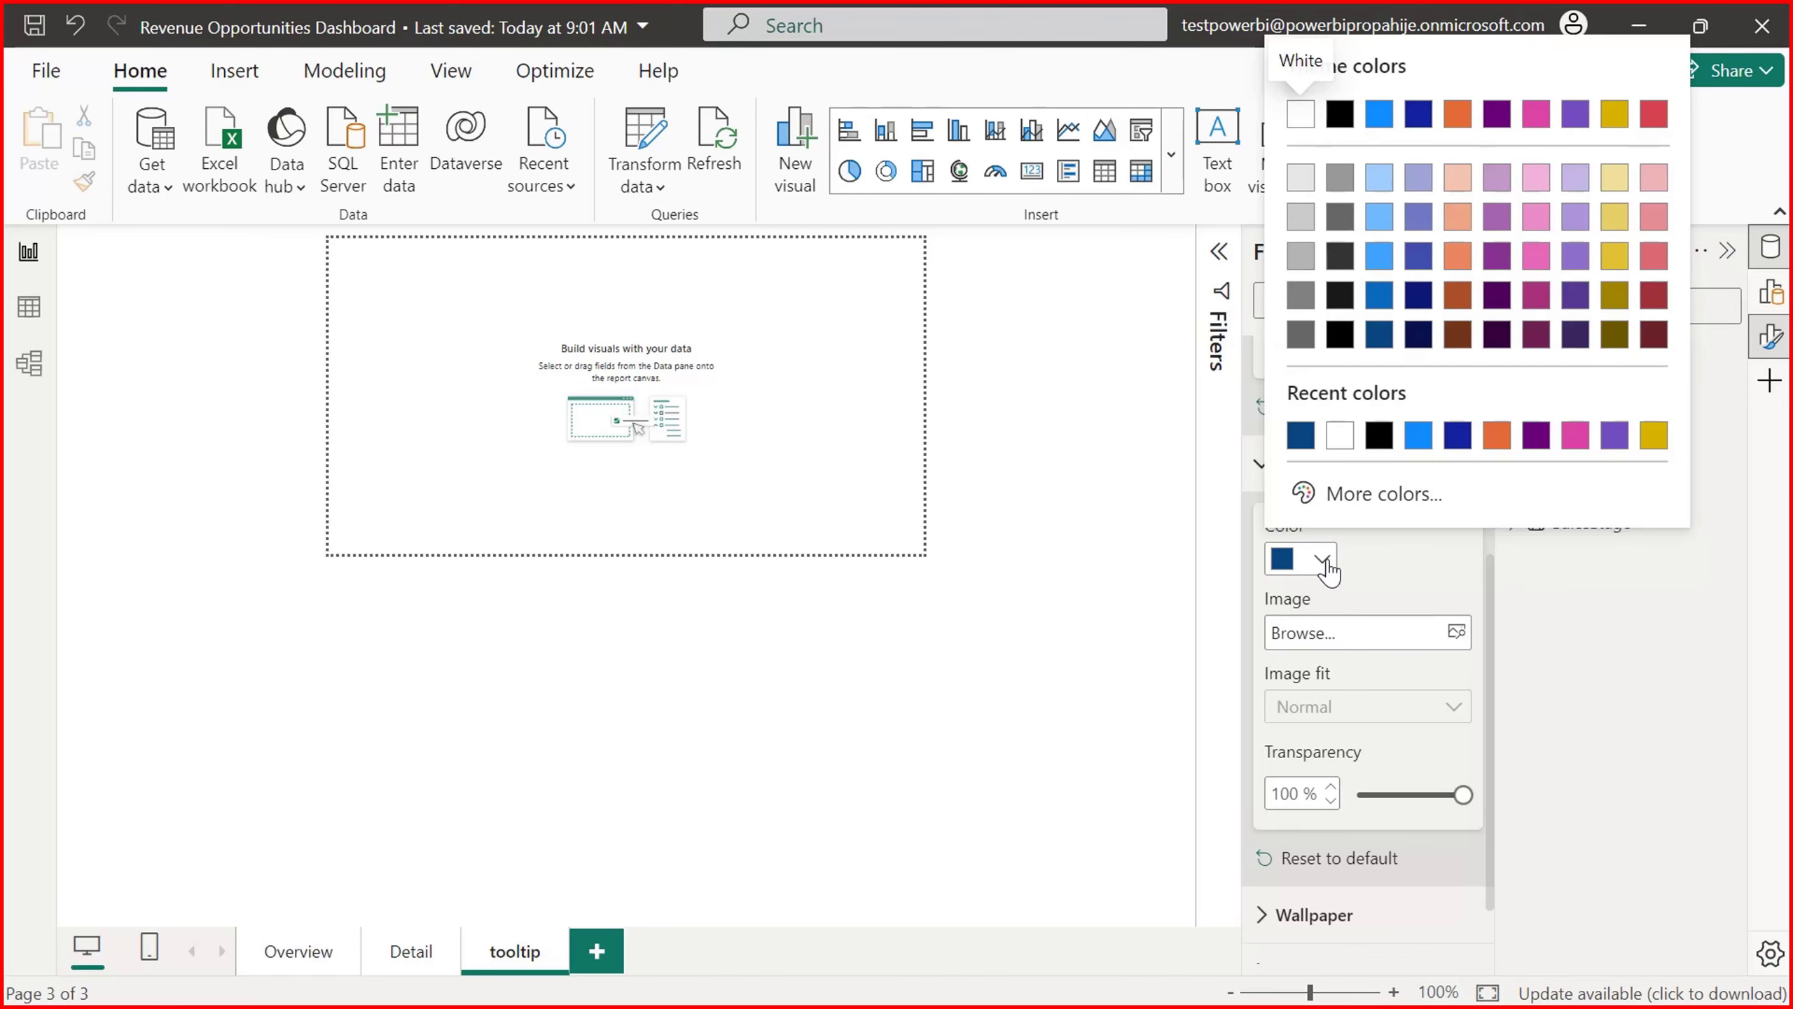
{"action": "left_click", "coordinate": [1340, 435]}
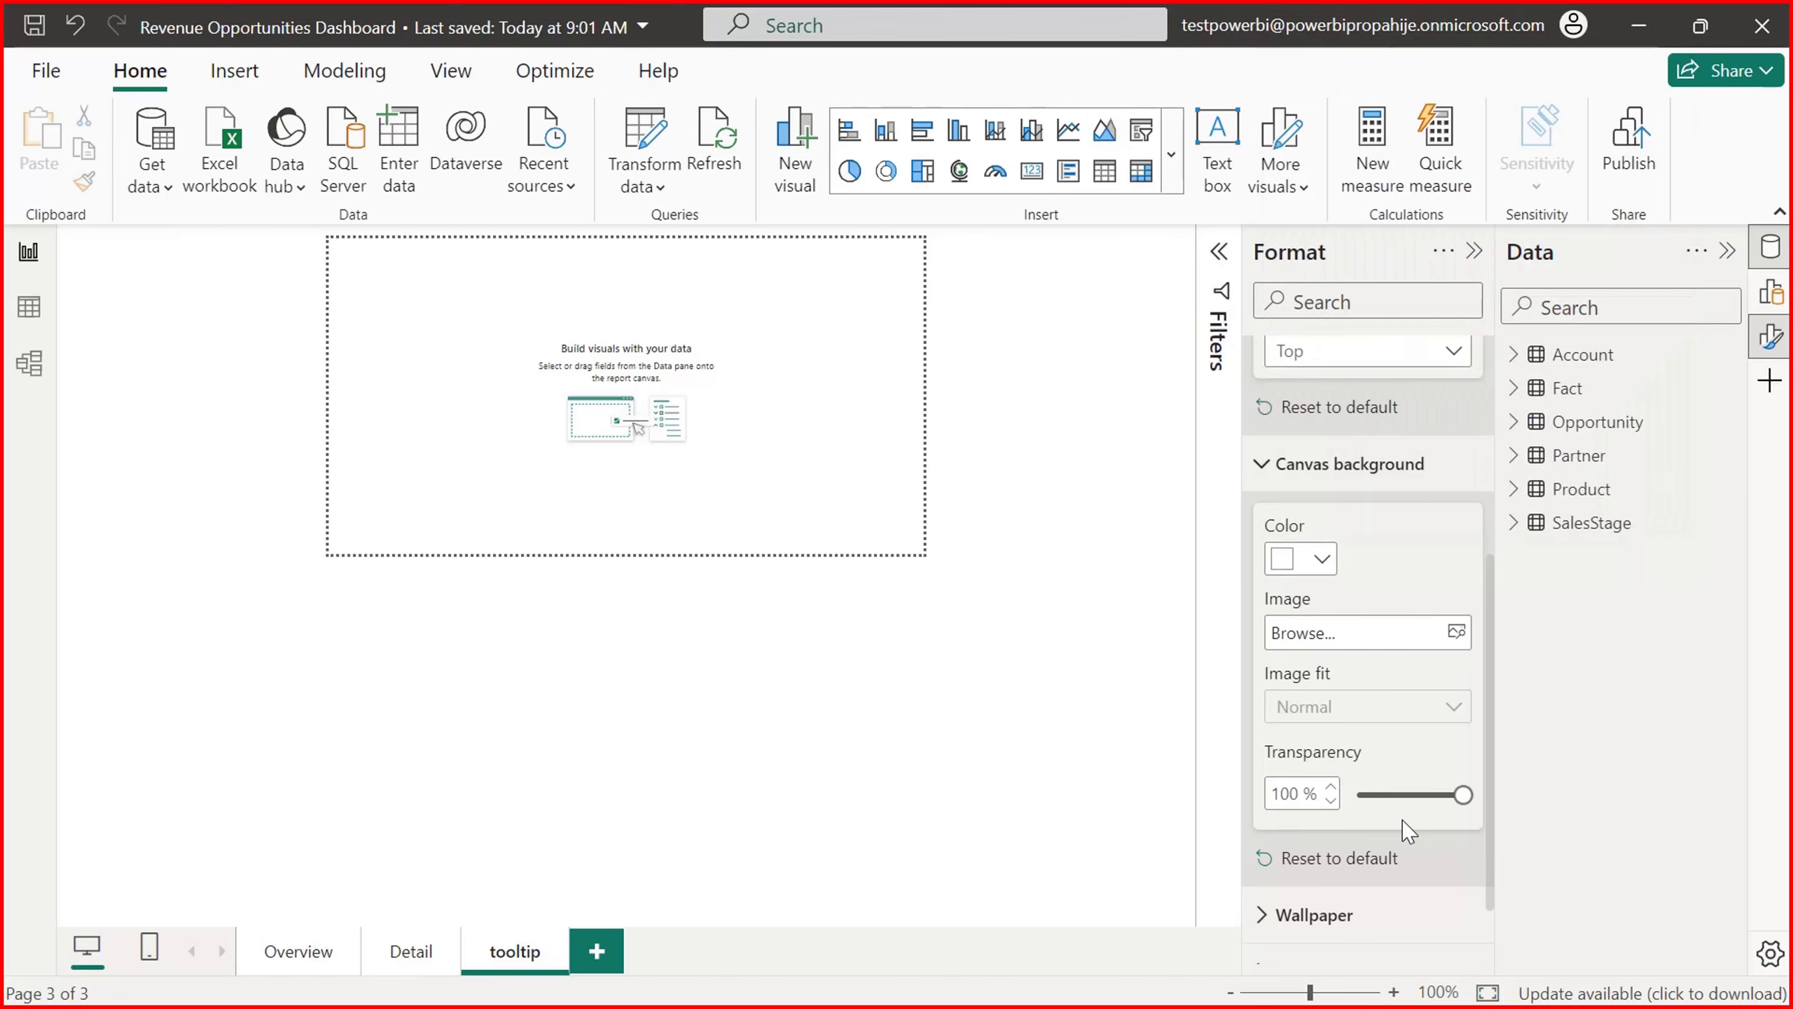
Step: Set the tooltip page's wallpaper color to the darkest shade of the light blue theme color
{"action": "left_click", "coordinate": [1298, 915]}
{"action": "scroll", "coordinate": [1473, 728], "scroll_direction": "down", "scroll_amount": 5}
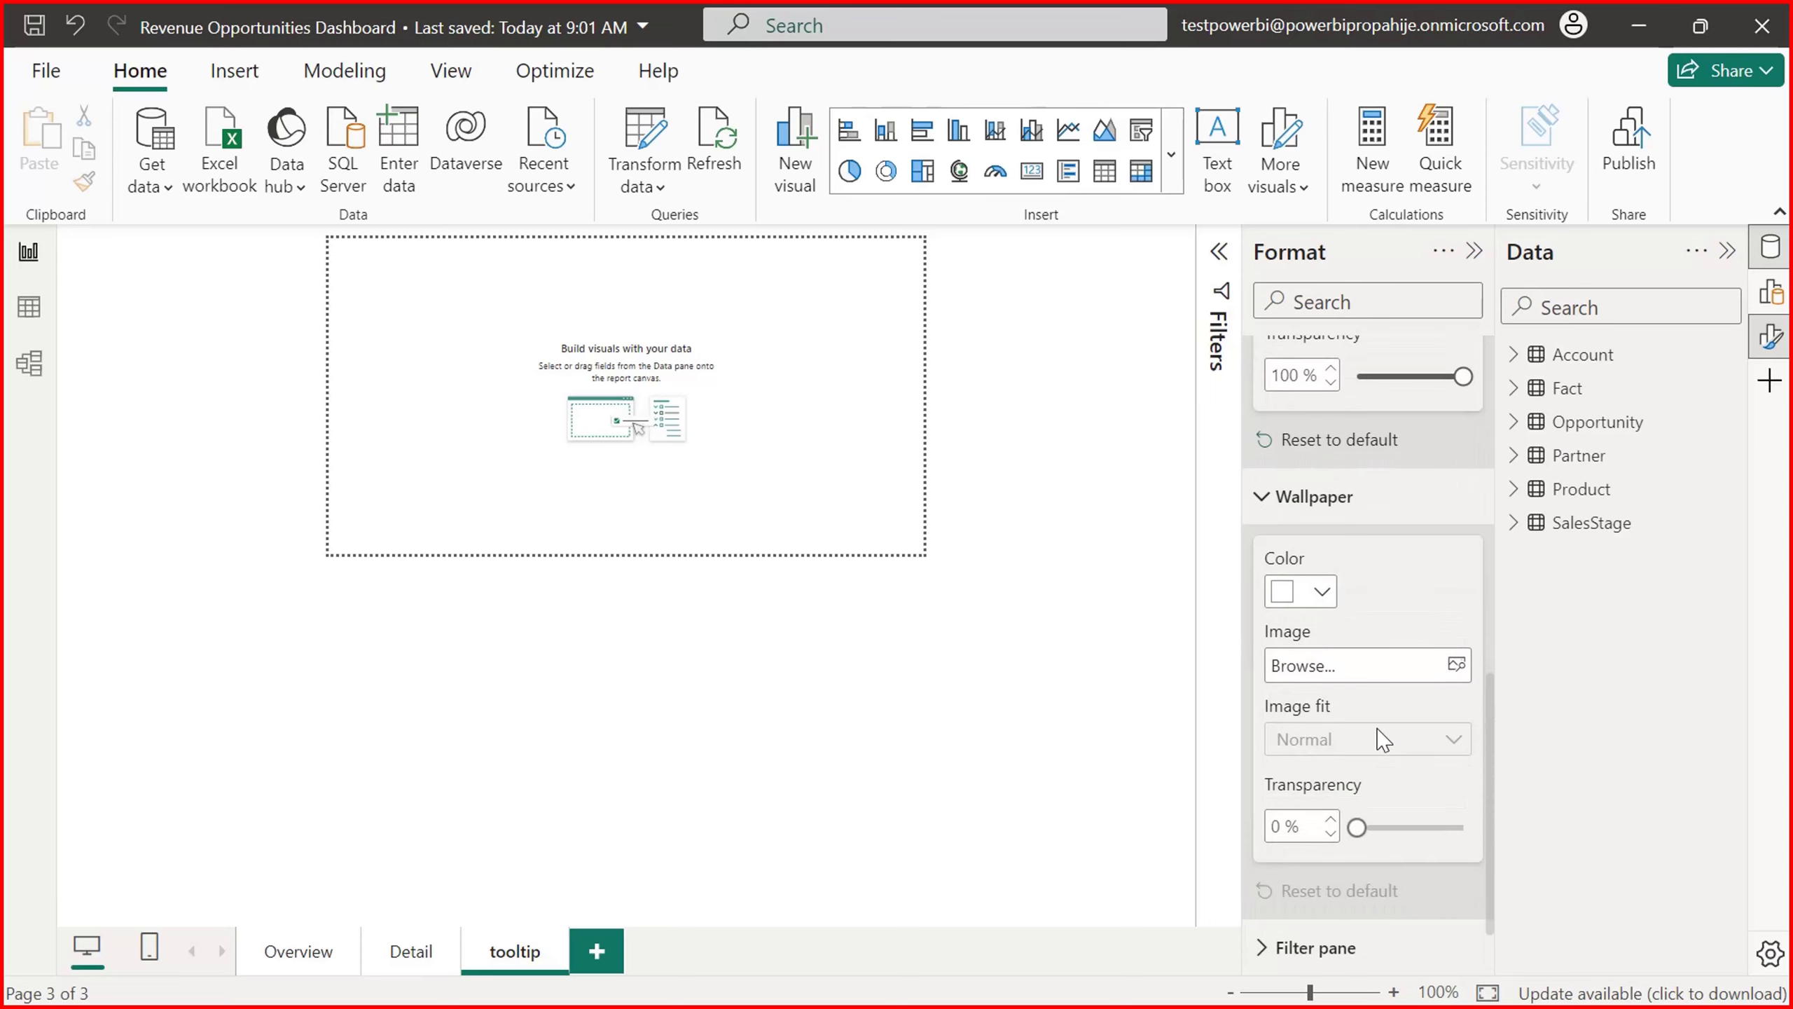
{"action": "left_click", "coordinate": [1321, 592]}
{"action": "left_click", "coordinate": [1380, 367]}
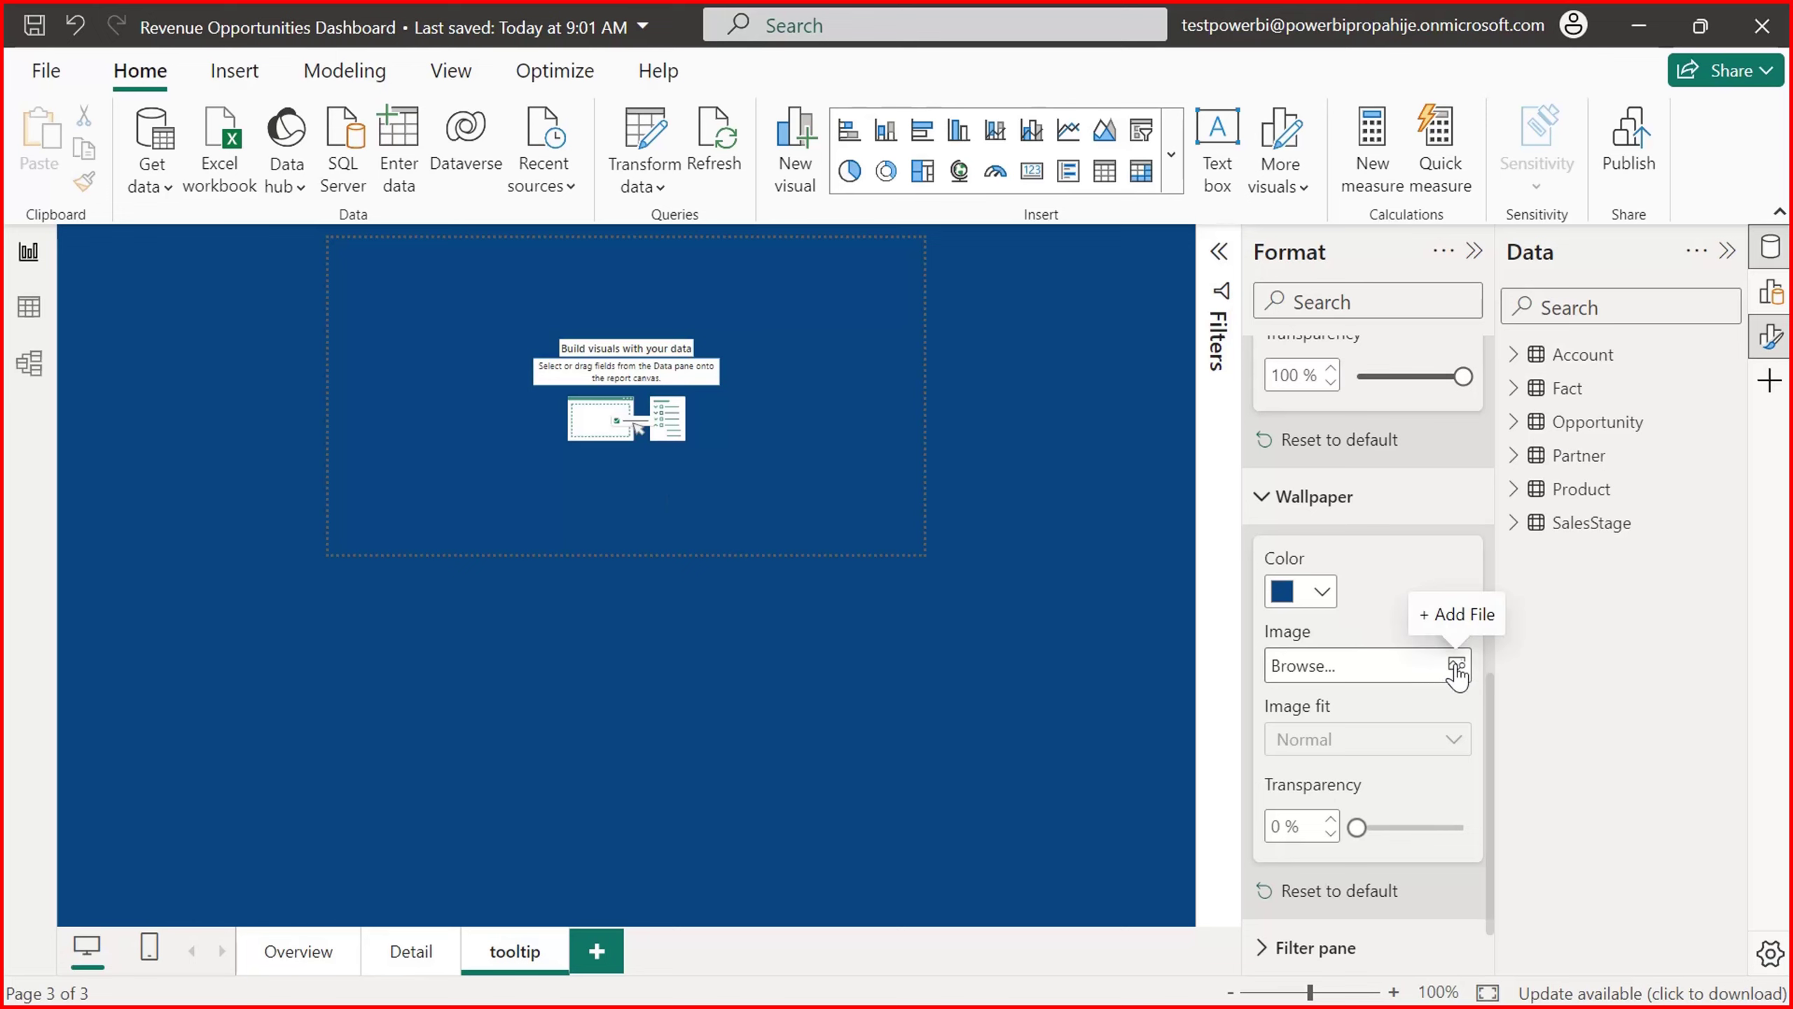
{"action": "left_click_drag", "start_coordinate": [1489, 713], "coordinate": [1508, 604]}
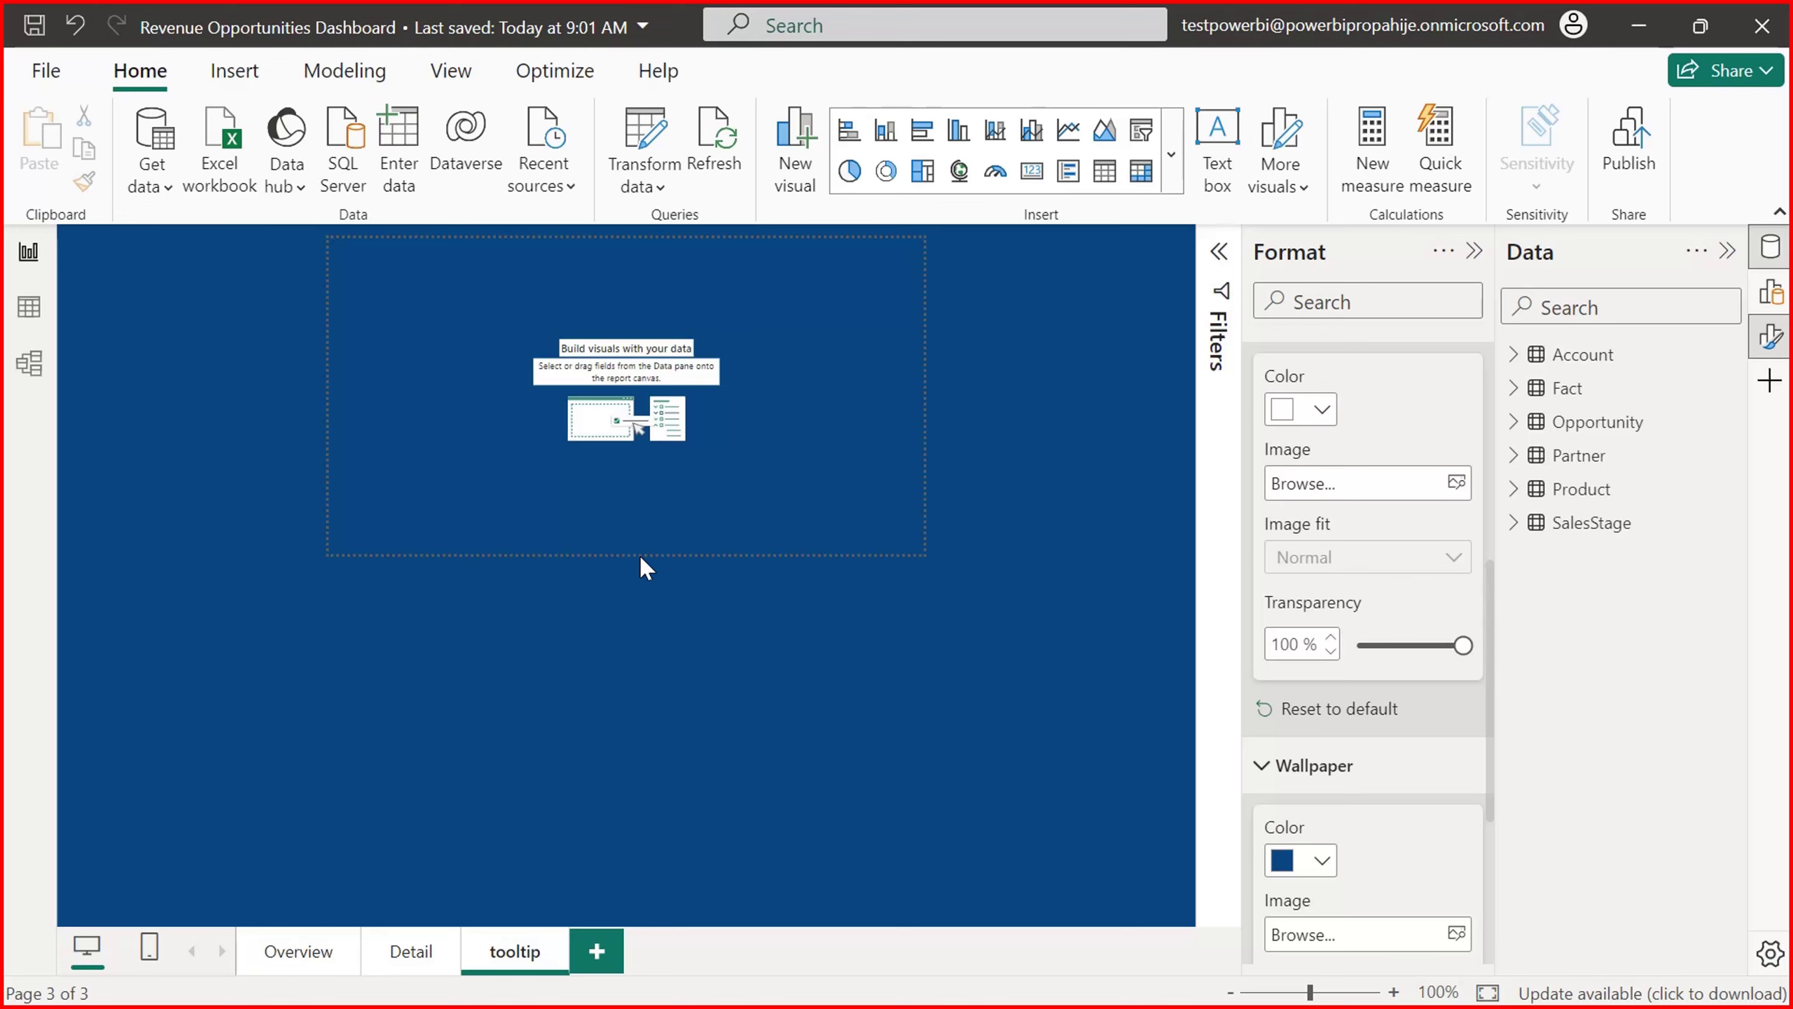
{"action": "left_click_drag", "start_coordinate": [1493, 703], "coordinate": [1489, 455]}
{"action": "left_click", "coordinate": [1263, 431]}
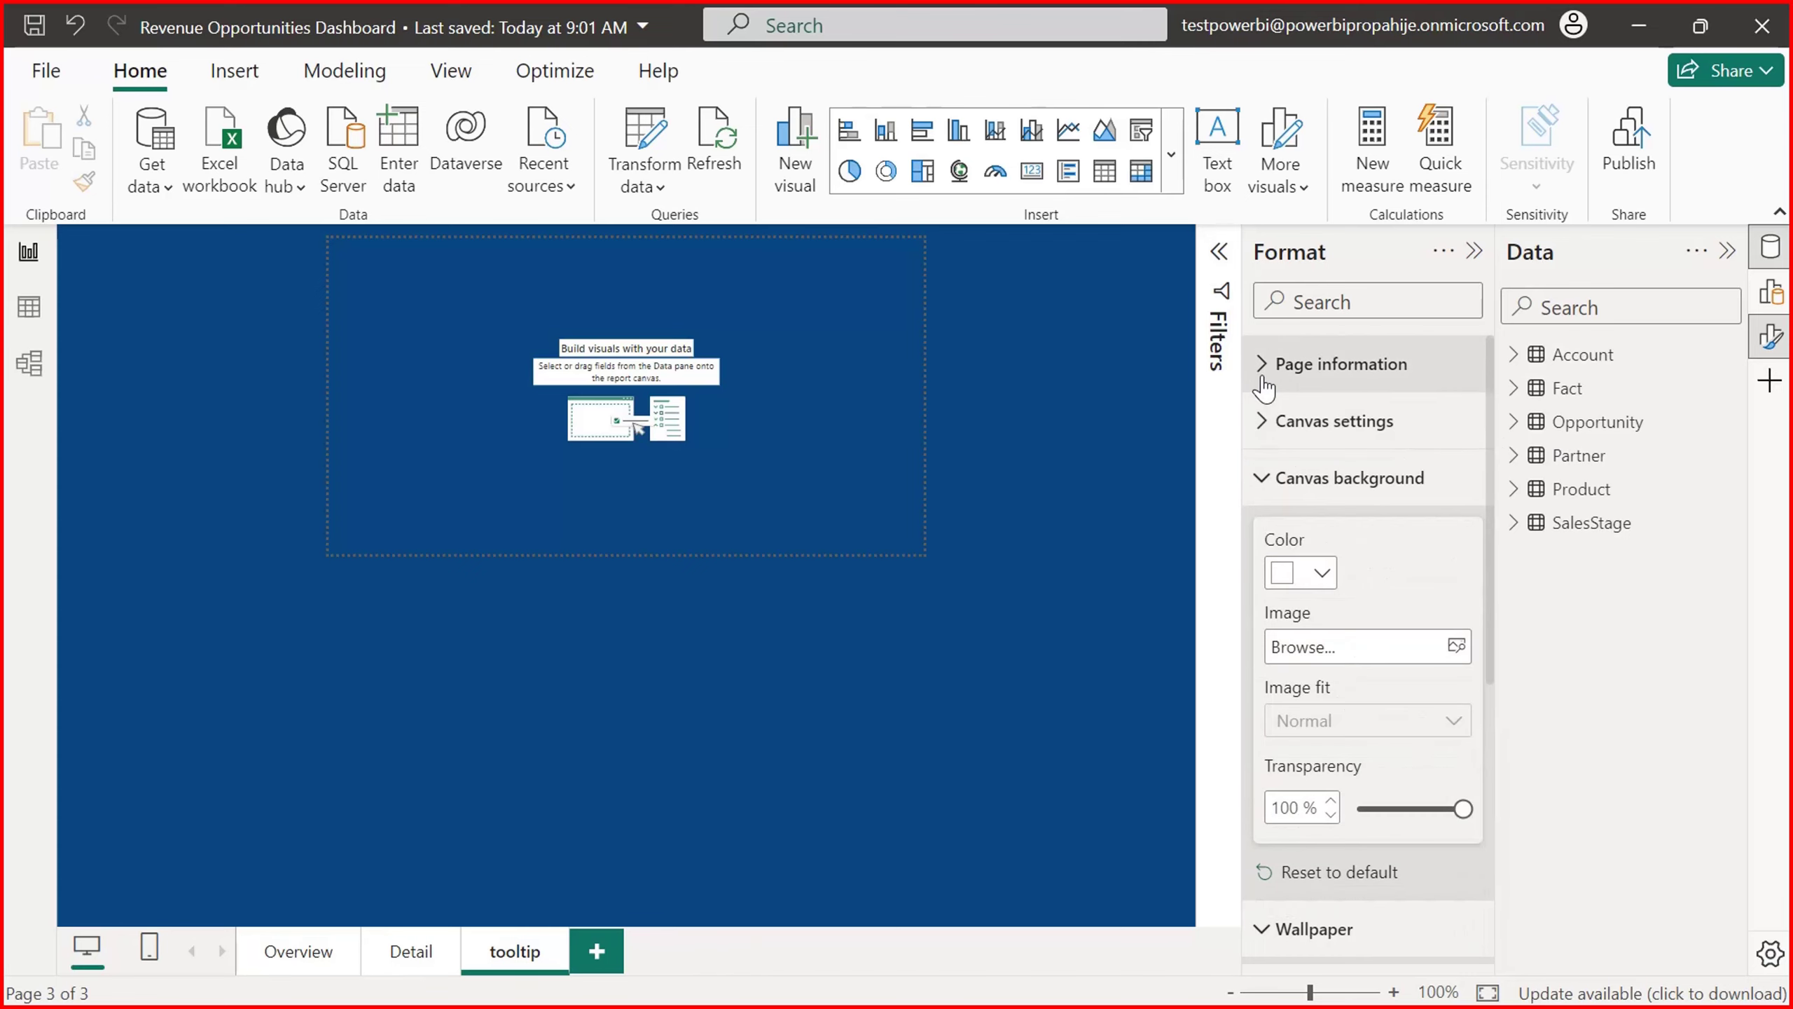
{"action": "left_click", "coordinate": [1261, 478]}
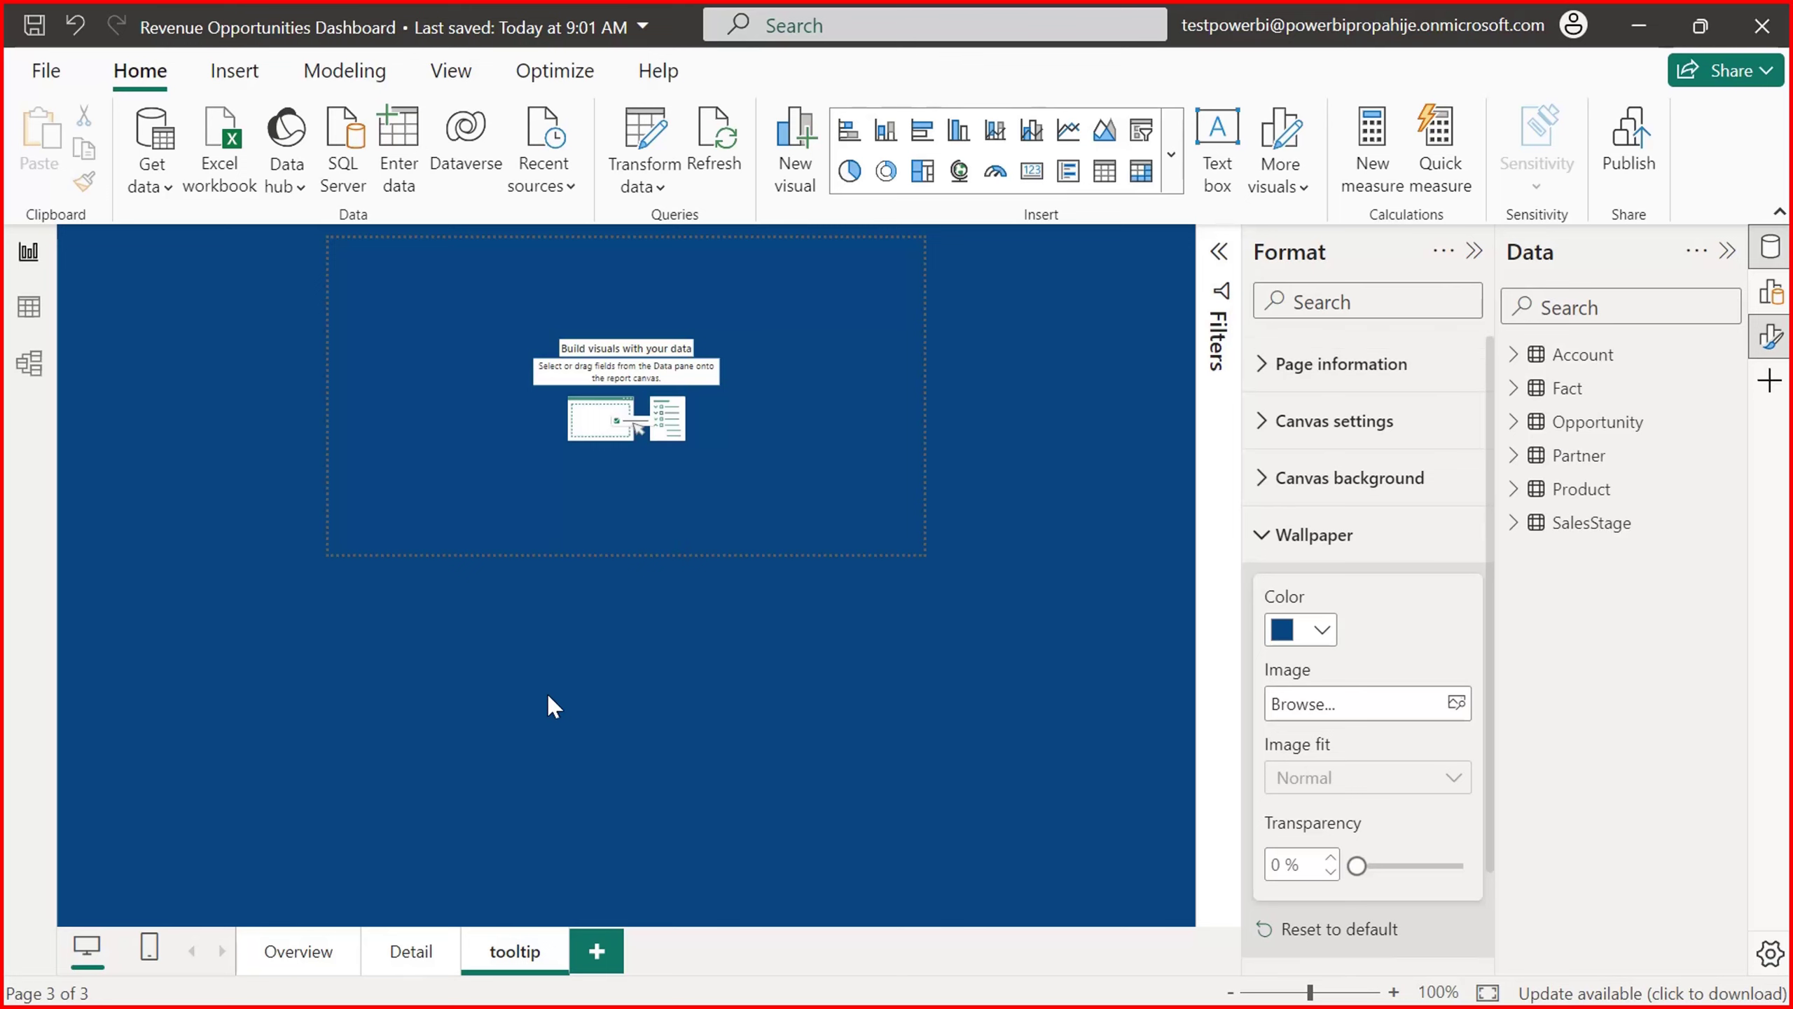
{"action": "left_click", "coordinate": [1262, 537]}
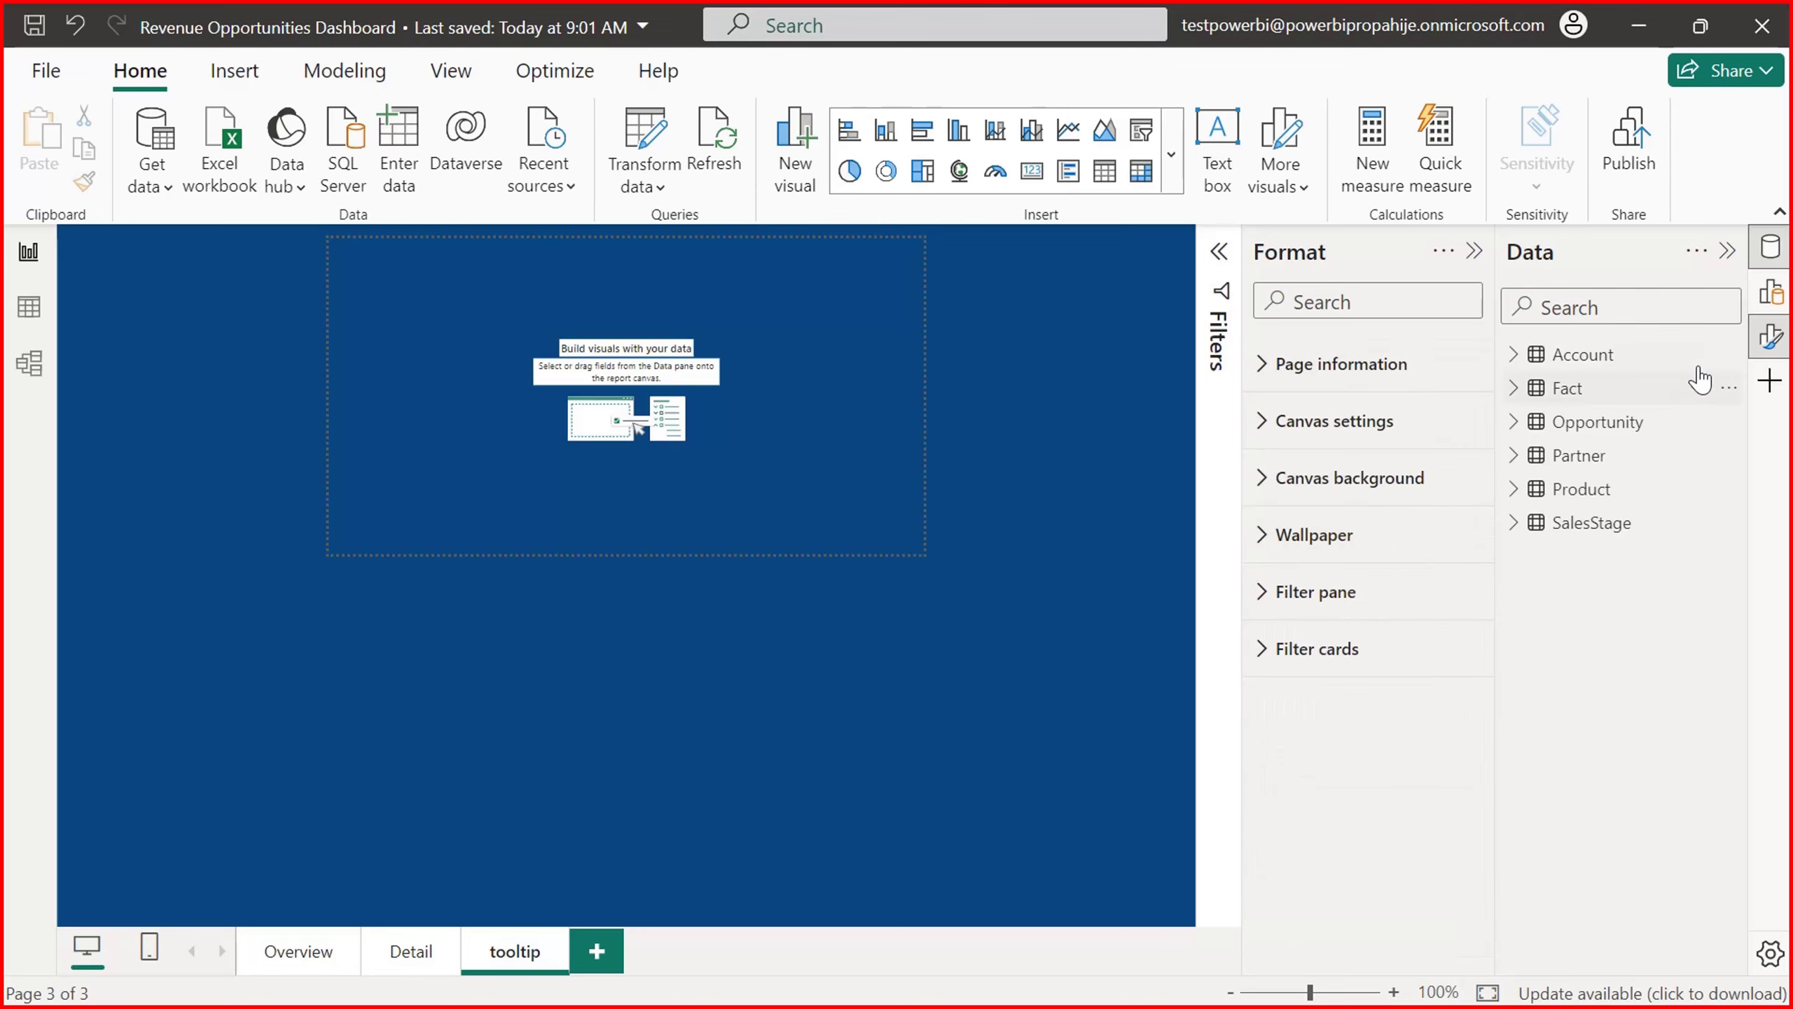
Step: Insert a multi-row card, shrink it and place it in the upper-left corner of the tooltip canvas
{"action": "left_click", "coordinate": [1170, 157]}
{"action": "mouse_move", "coordinate": [1208, 477]}
{"action": "left_mouse_down"}
{"action": "mouse_move", "coordinate": [1209, 749]}
{"action": "mouse_move", "coordinate": [1215, 492]}
{"action": "left_mouse_up"}
{"action": "scroll", "coordinate": [1213, 537], "scroll_direction": "down", "scroll_amount": 3}
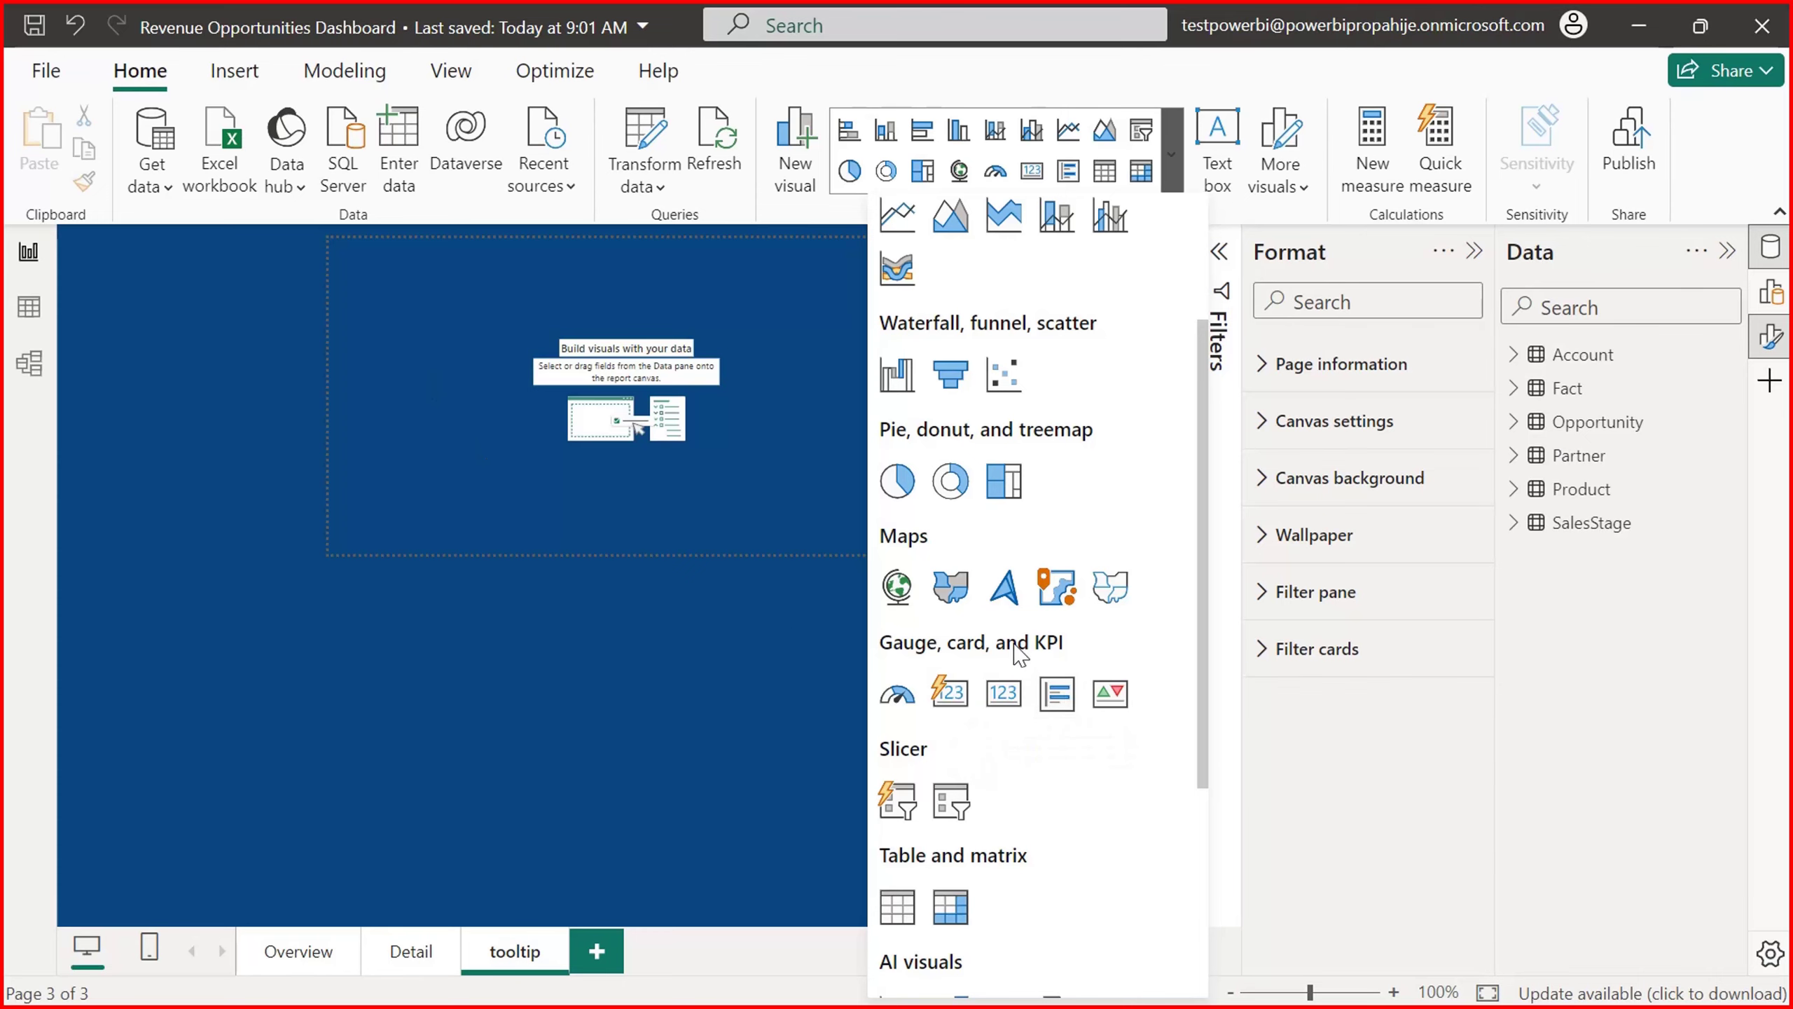
{"action": "left_click", "coordinate": [1057, 693]}
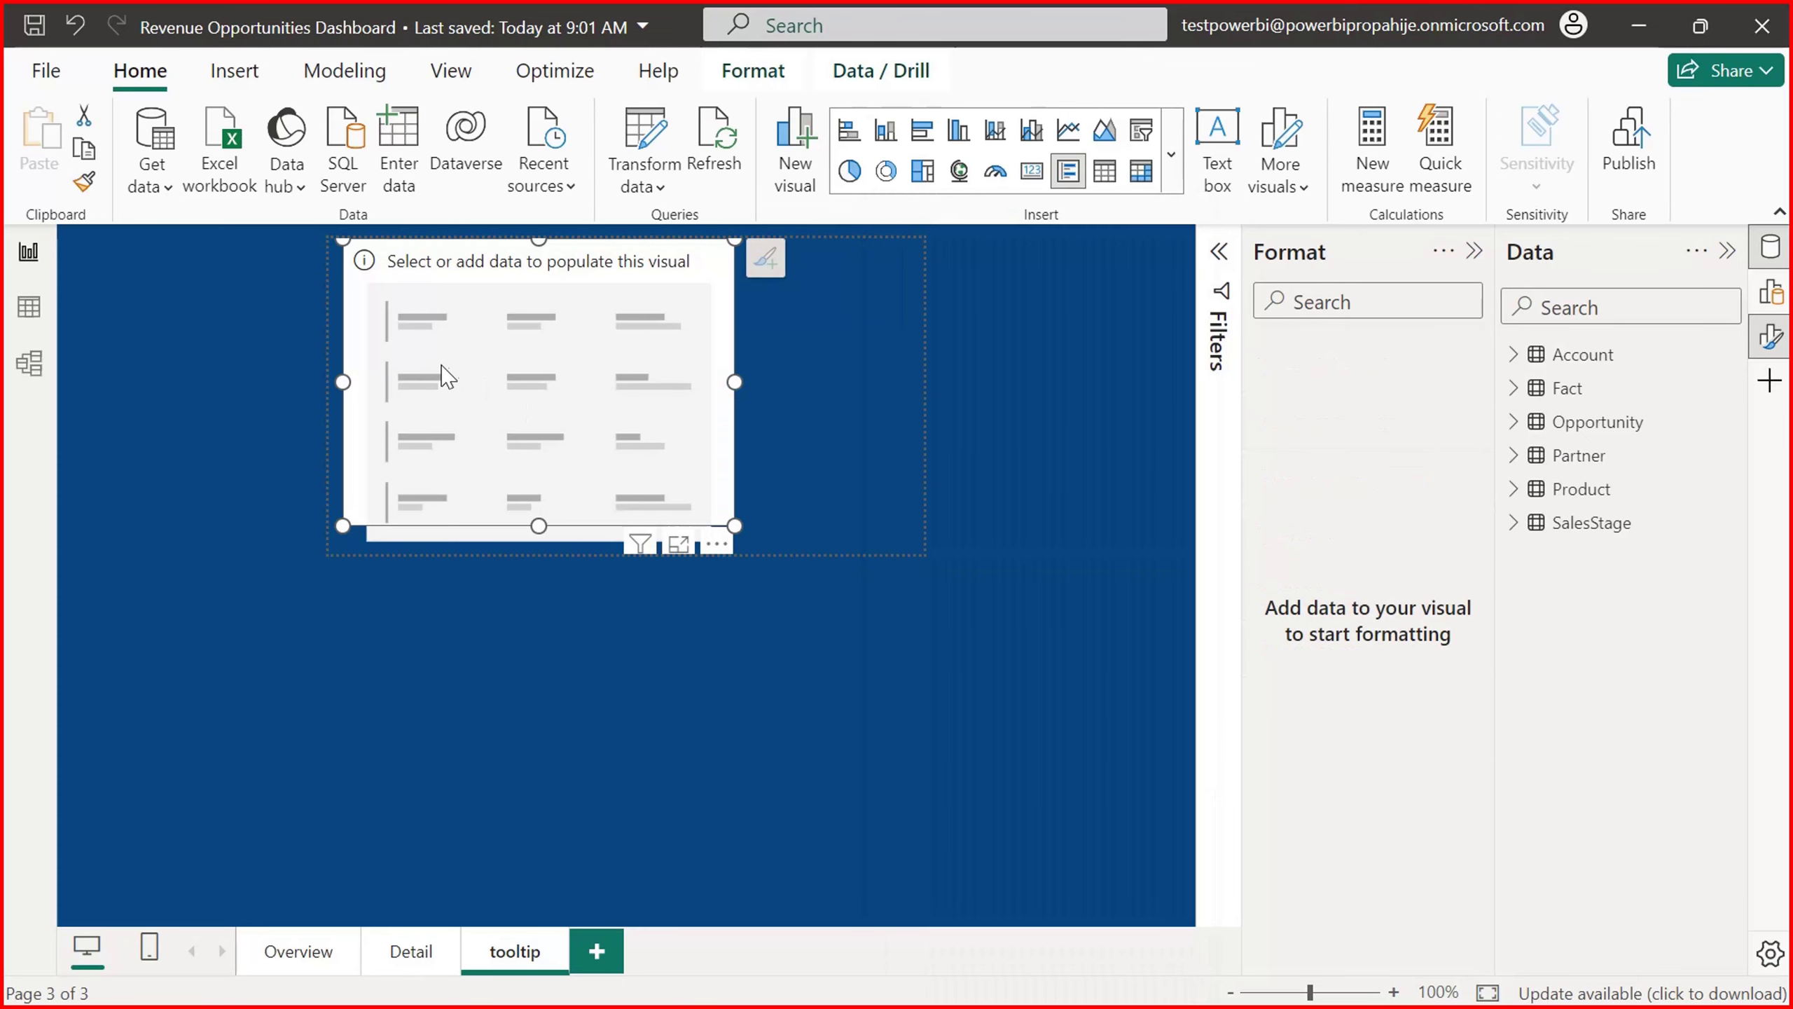
{"action": "left_click_drag", "start_coordinate": [741, 526], "coordinate": [515, 536]}
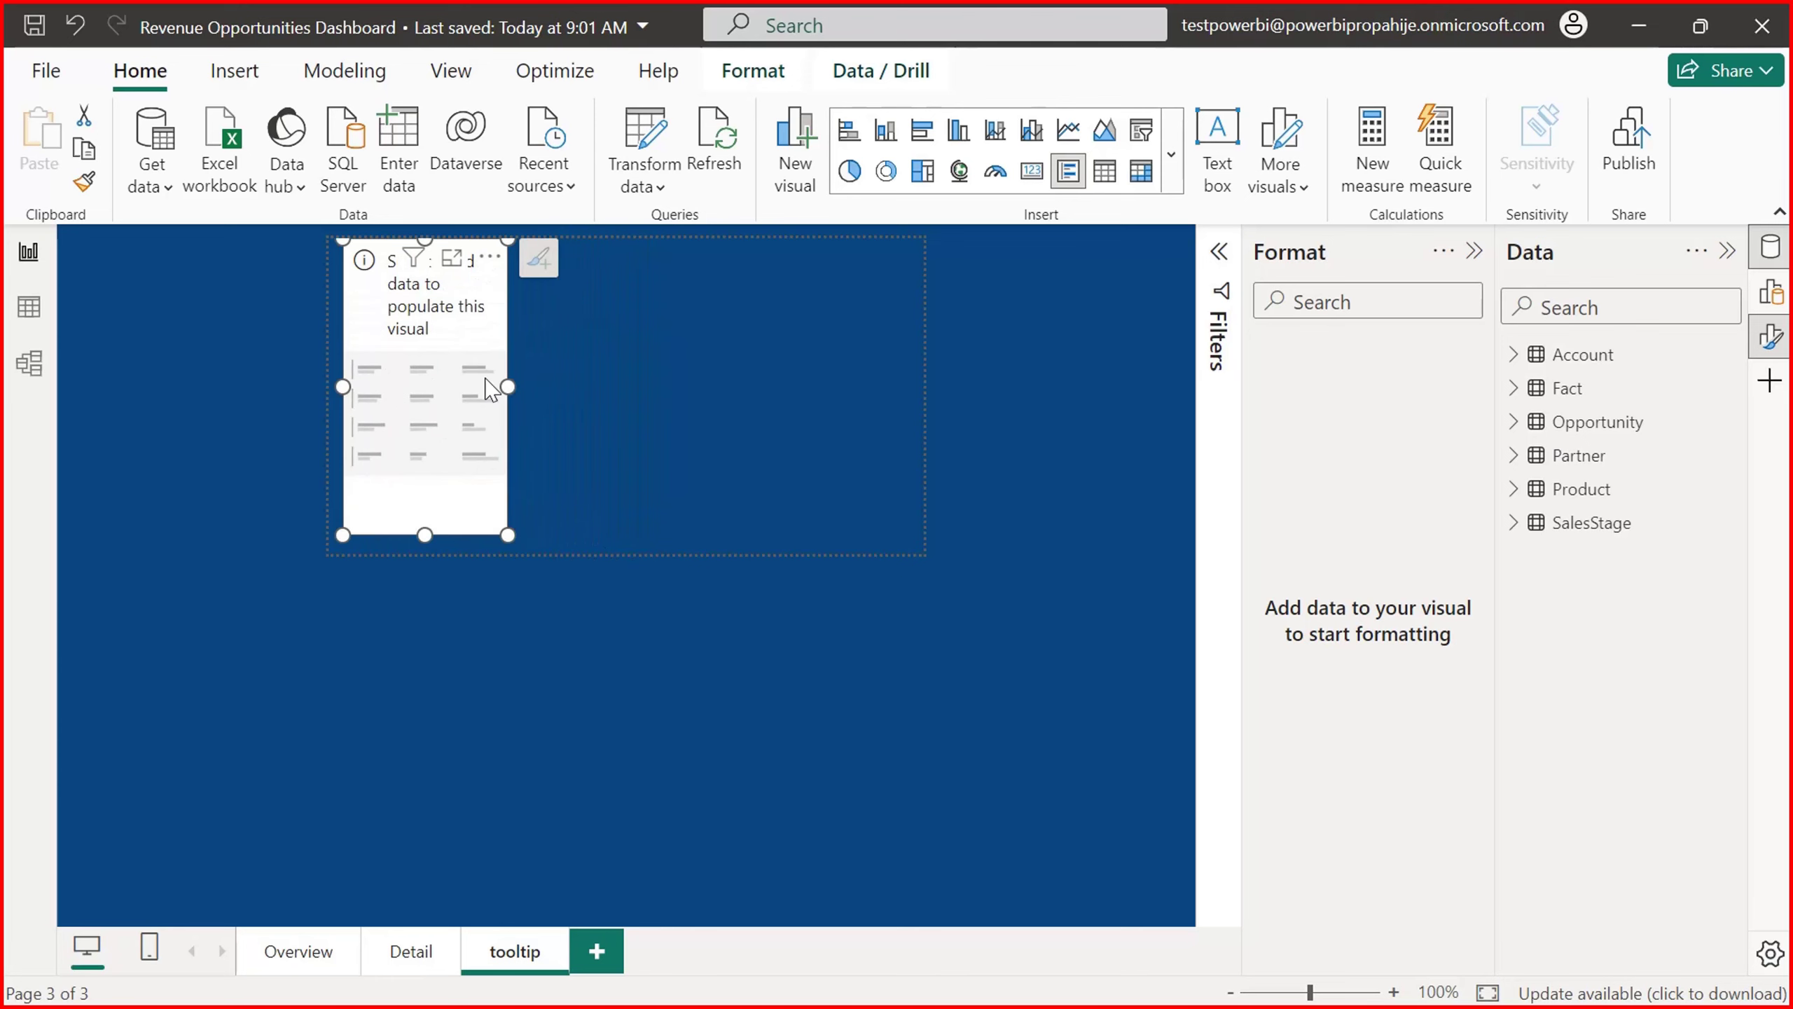
{"action": "left_click_drag", "start_coordinate": [509, 389], "coordinate": [531, 403]}
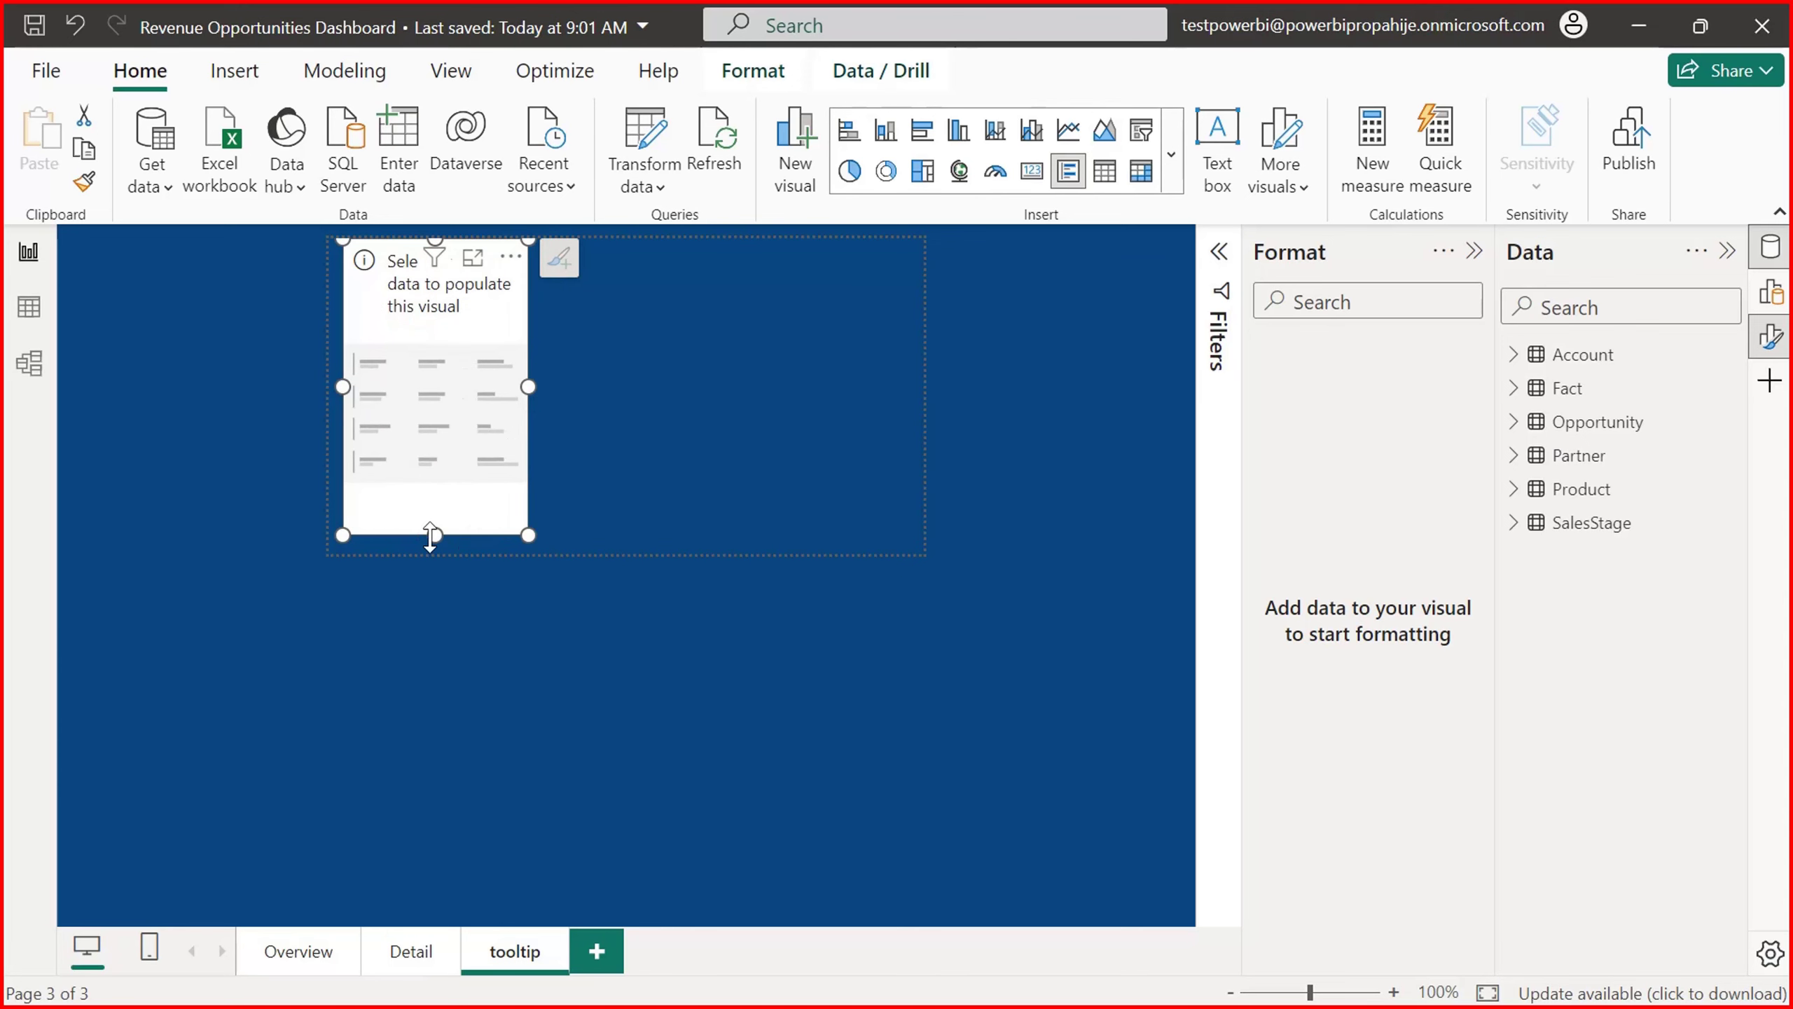
{"action": "mouse_move", "coordinate": [429, 533]}
{"action": "left_mouse_down"}
{"action": "mouse_move", "coordinate": [431, 412]}
{"action": "mouse_move", "coordinate": [468, 370]}
{"action": "left_mouse_up"}
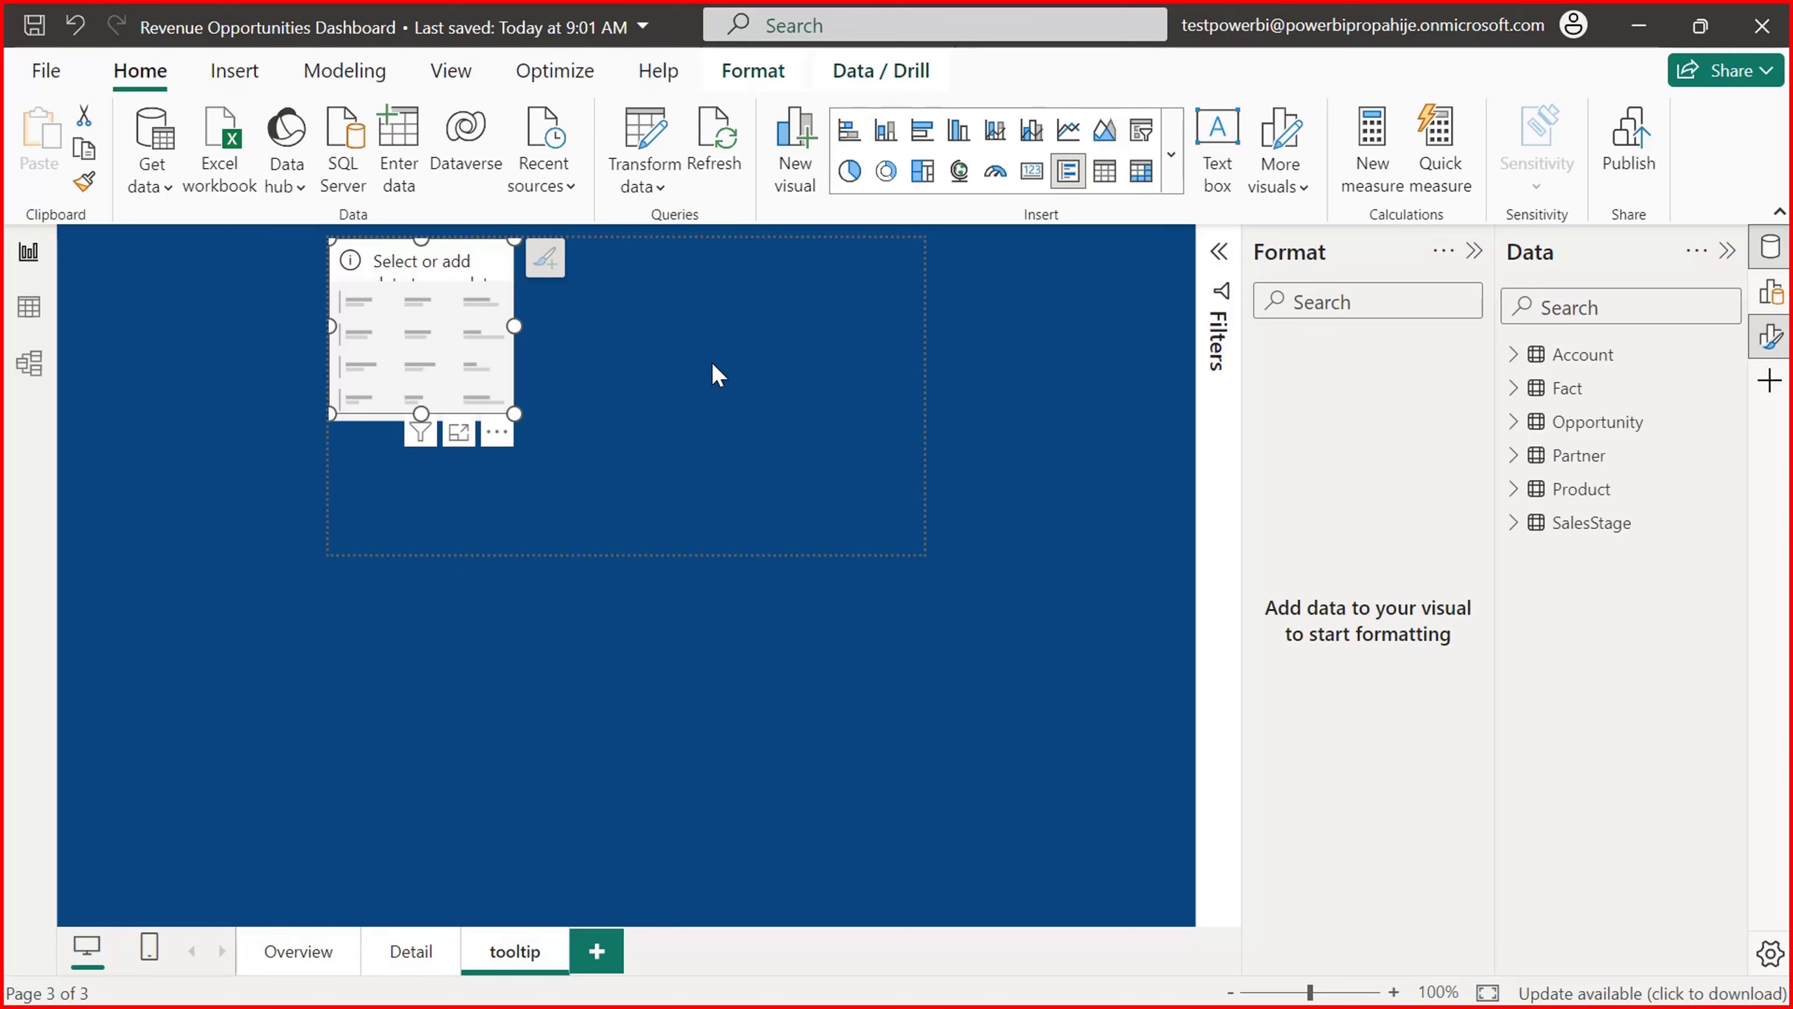
Step: Add Avg Revneue, Factored Revenue, Opportunities Count and Product Revenue from the Fact table to the multi-row card
{"action": "left_click", "coordinate": [1513, 389]}
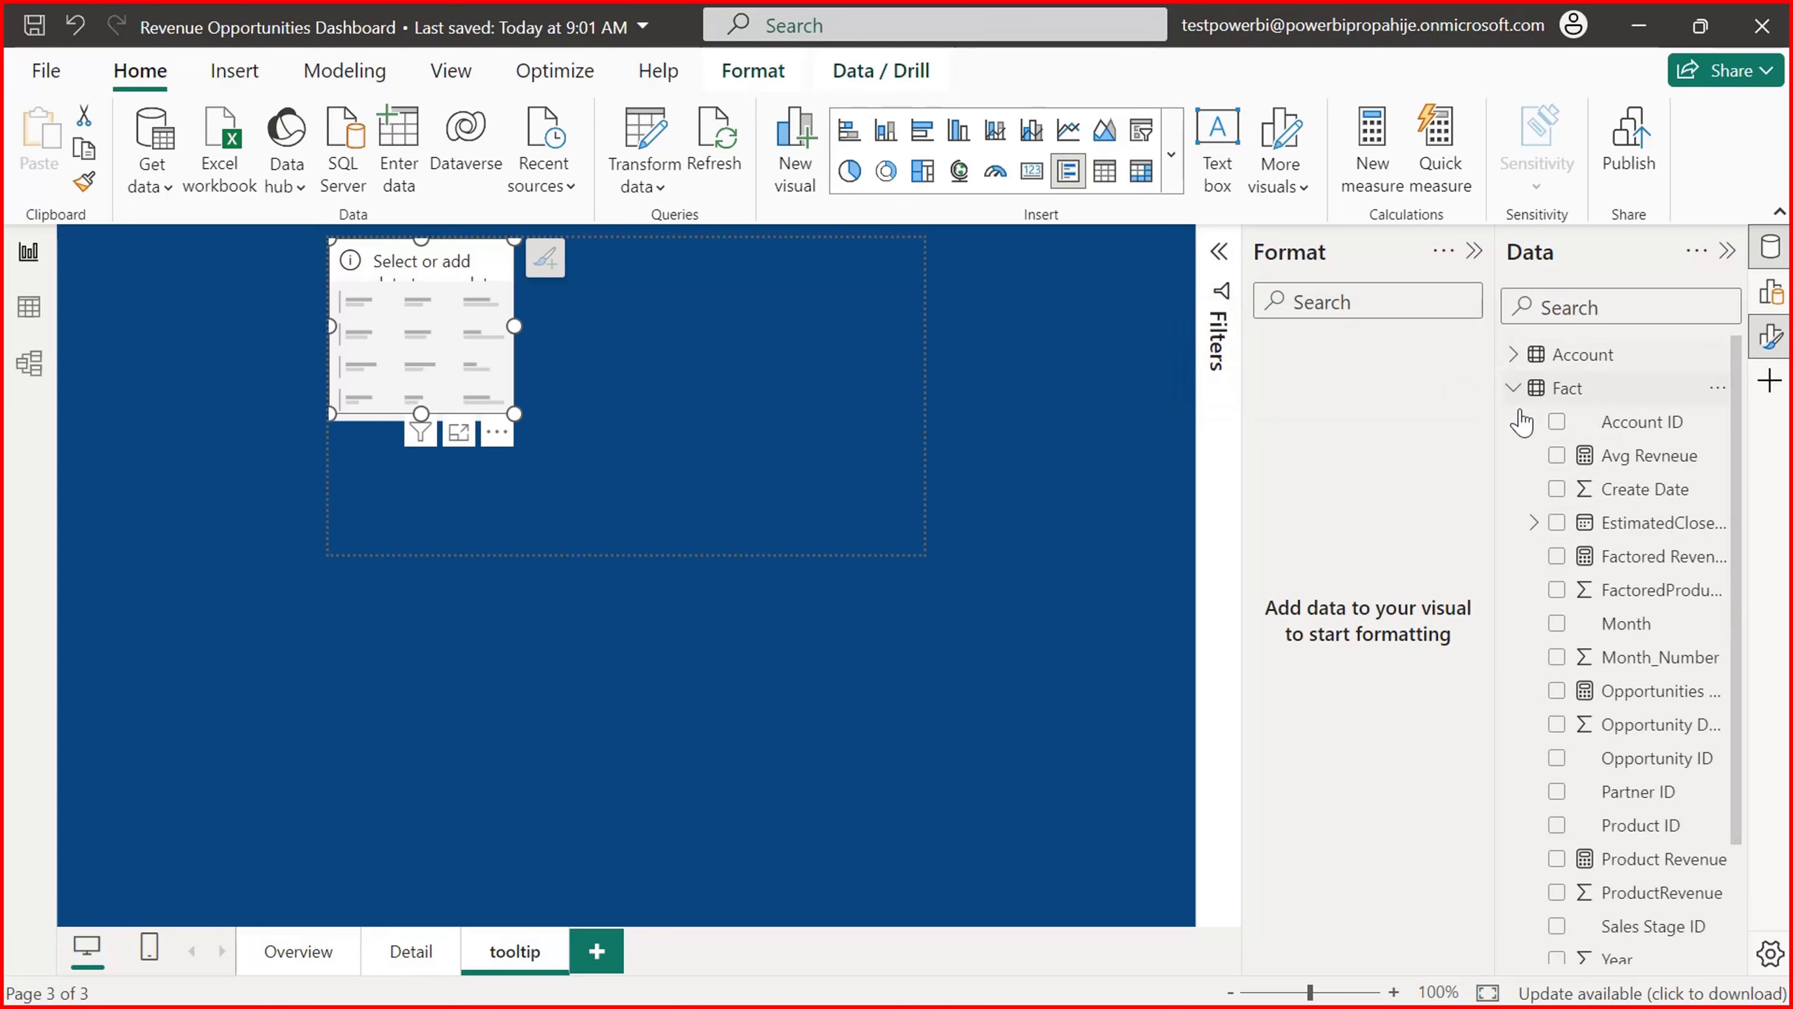
{"action": "left_click", "coordinate": [1557, 455]}
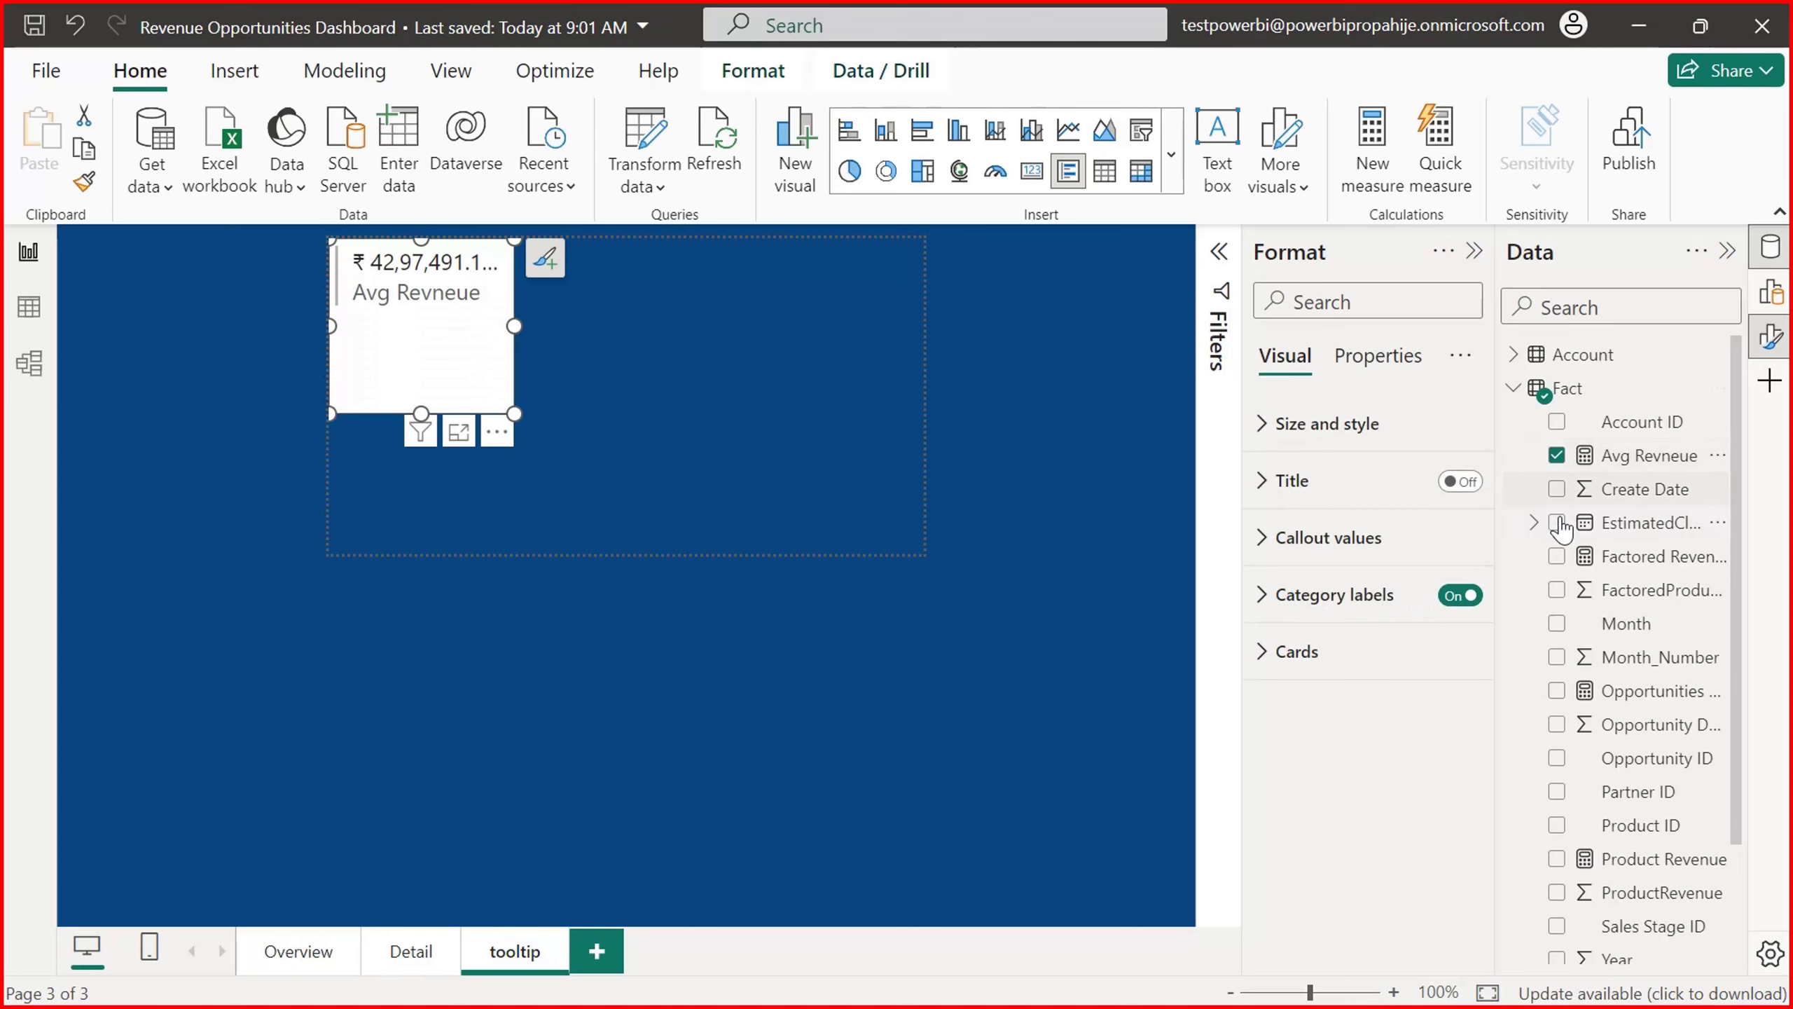
{"action": "left_click", "coordinate": [1557, 557]}
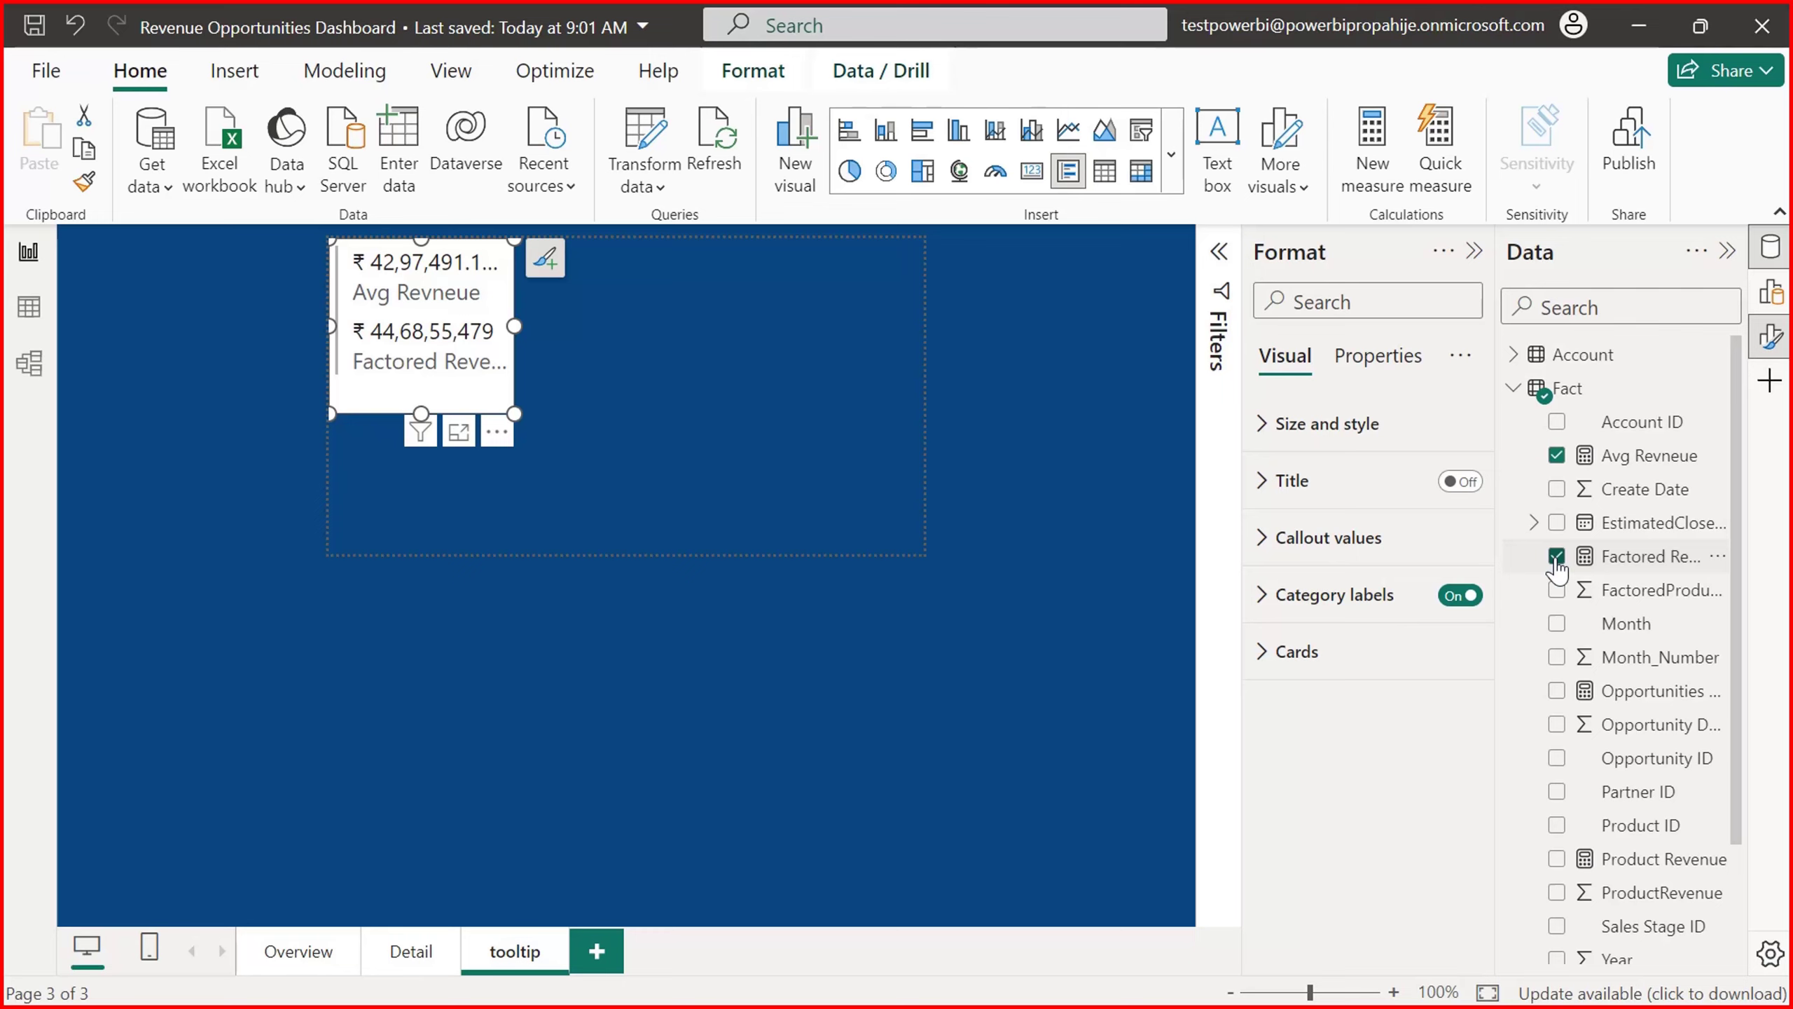
{"action": "left_click", "coordinate": [1556, 691]}
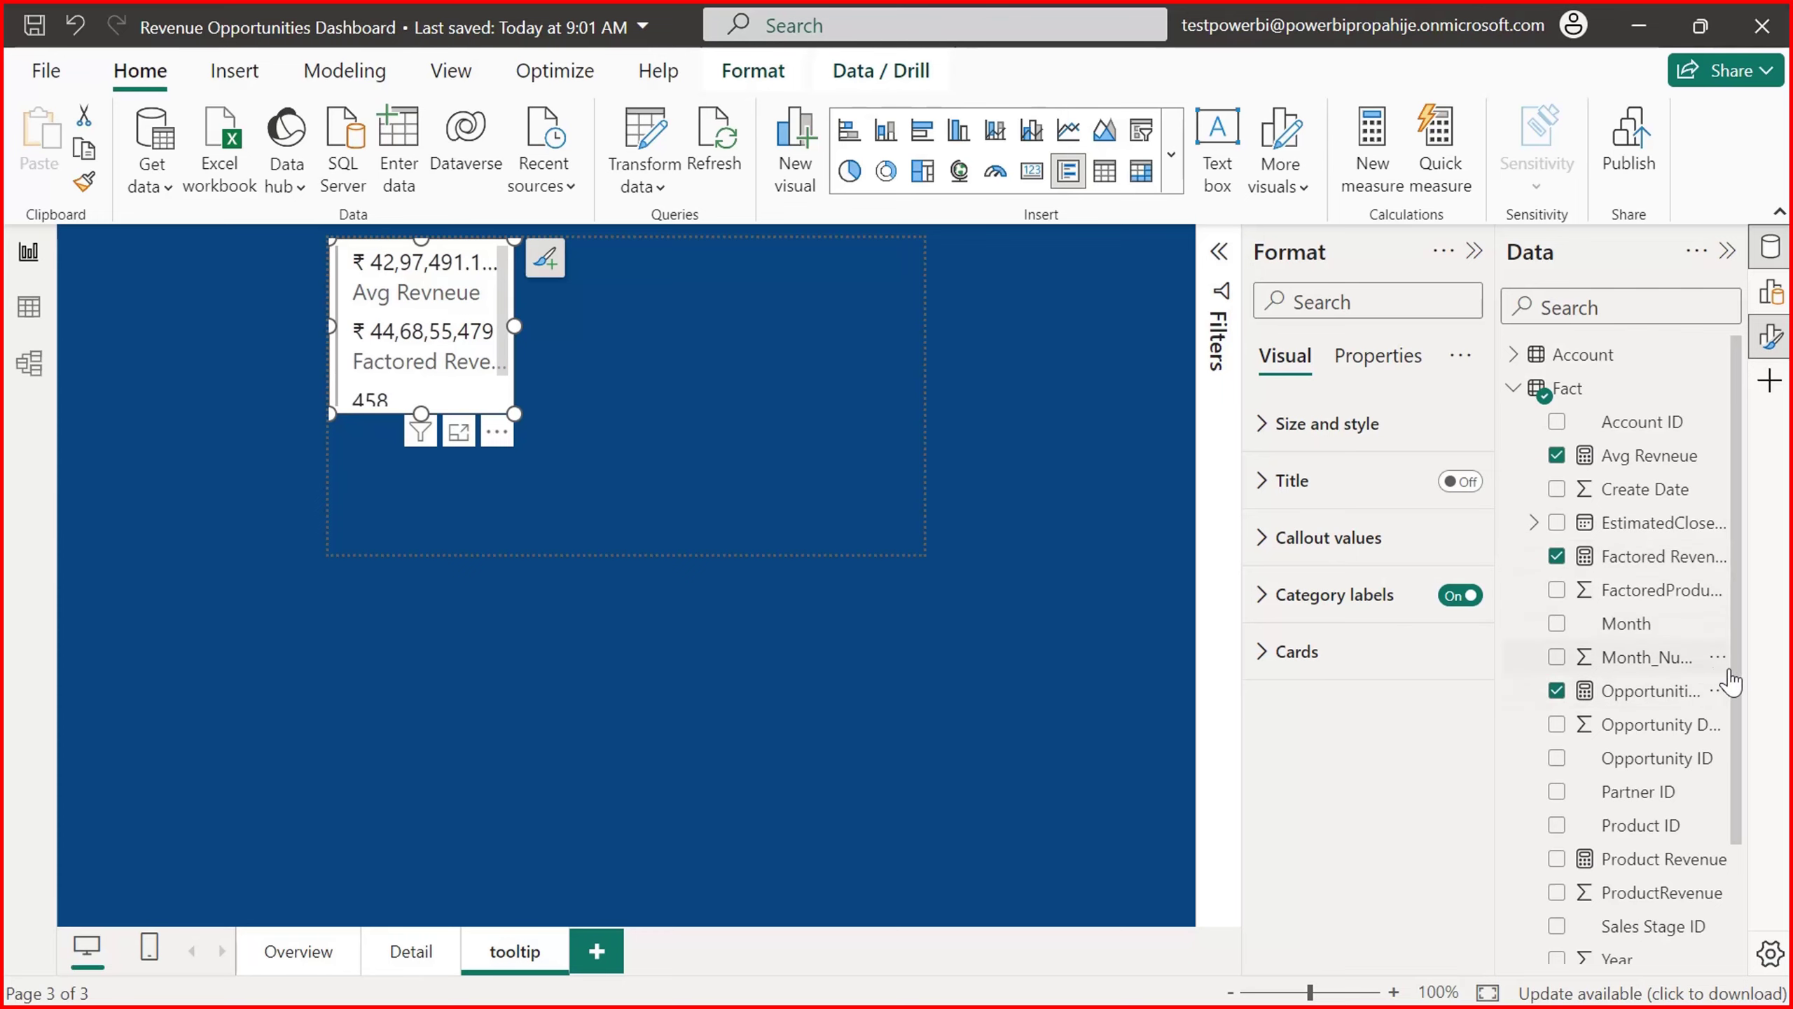
{"action": "scroll", "coordinate": [1729, 682], "scroll_direction": "down", "scroll_amount": 3}
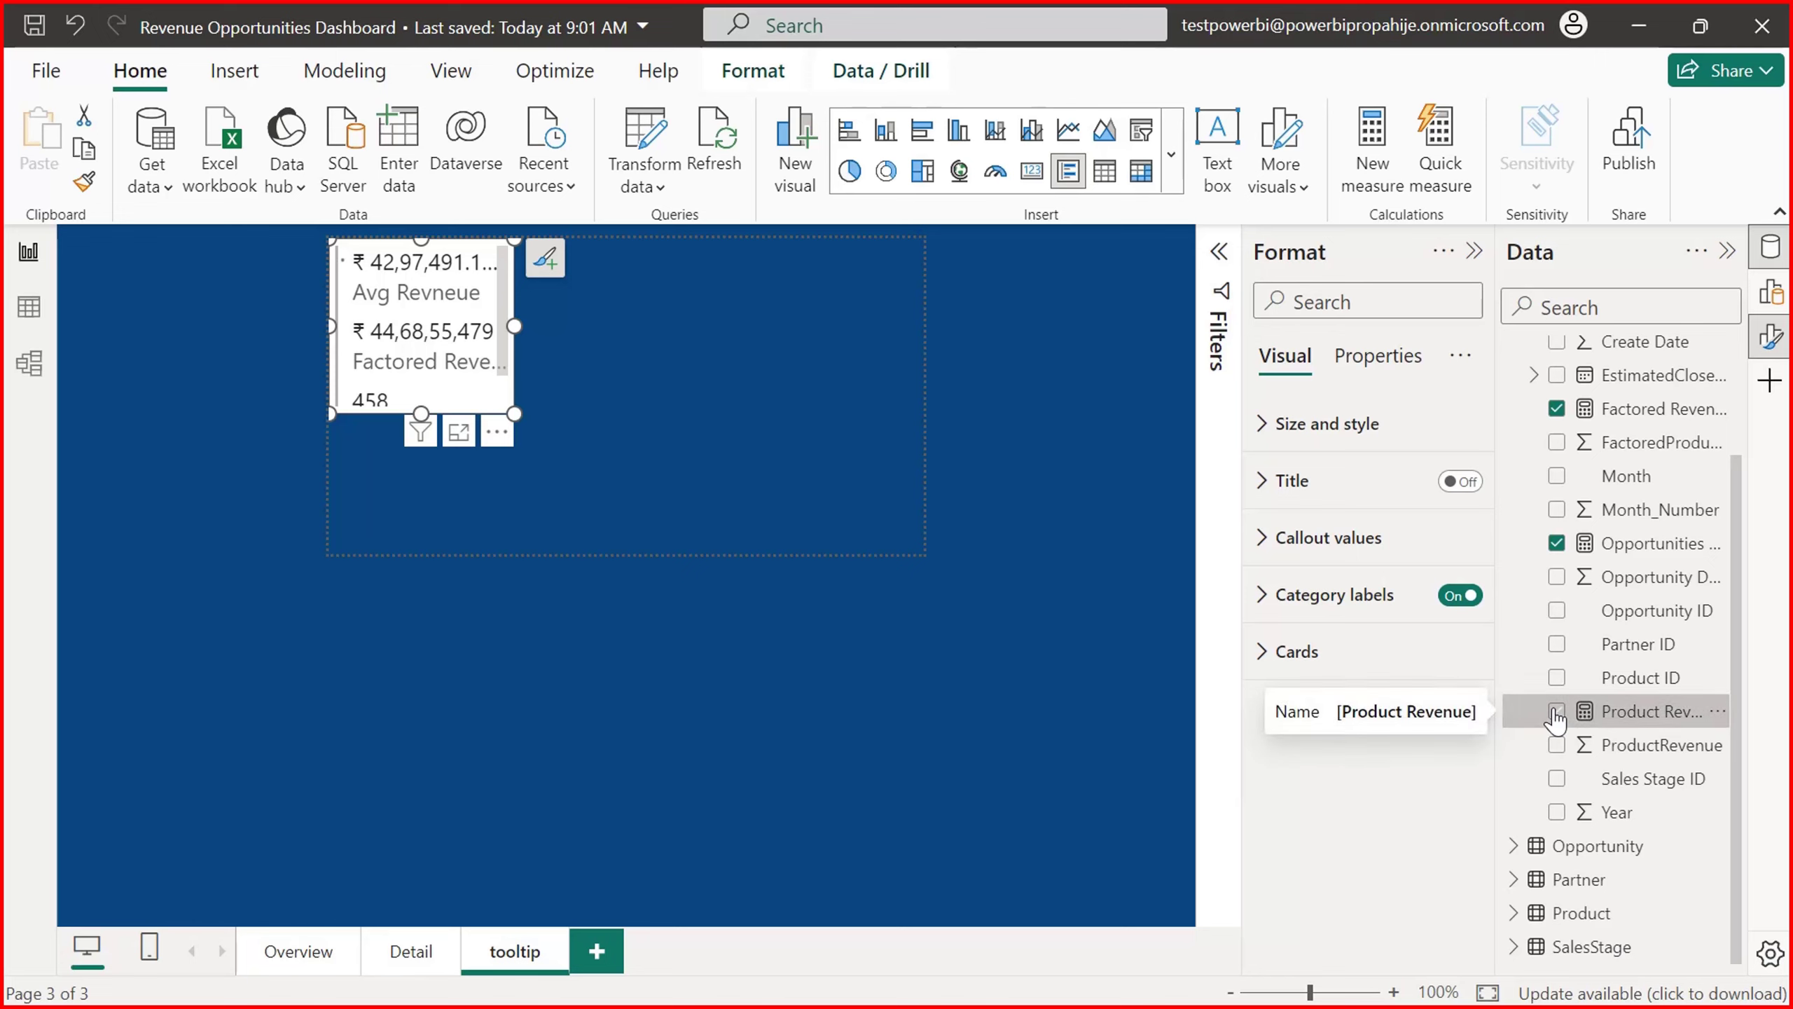
{"action": "left_click", "coordinate": [1557, 711]}
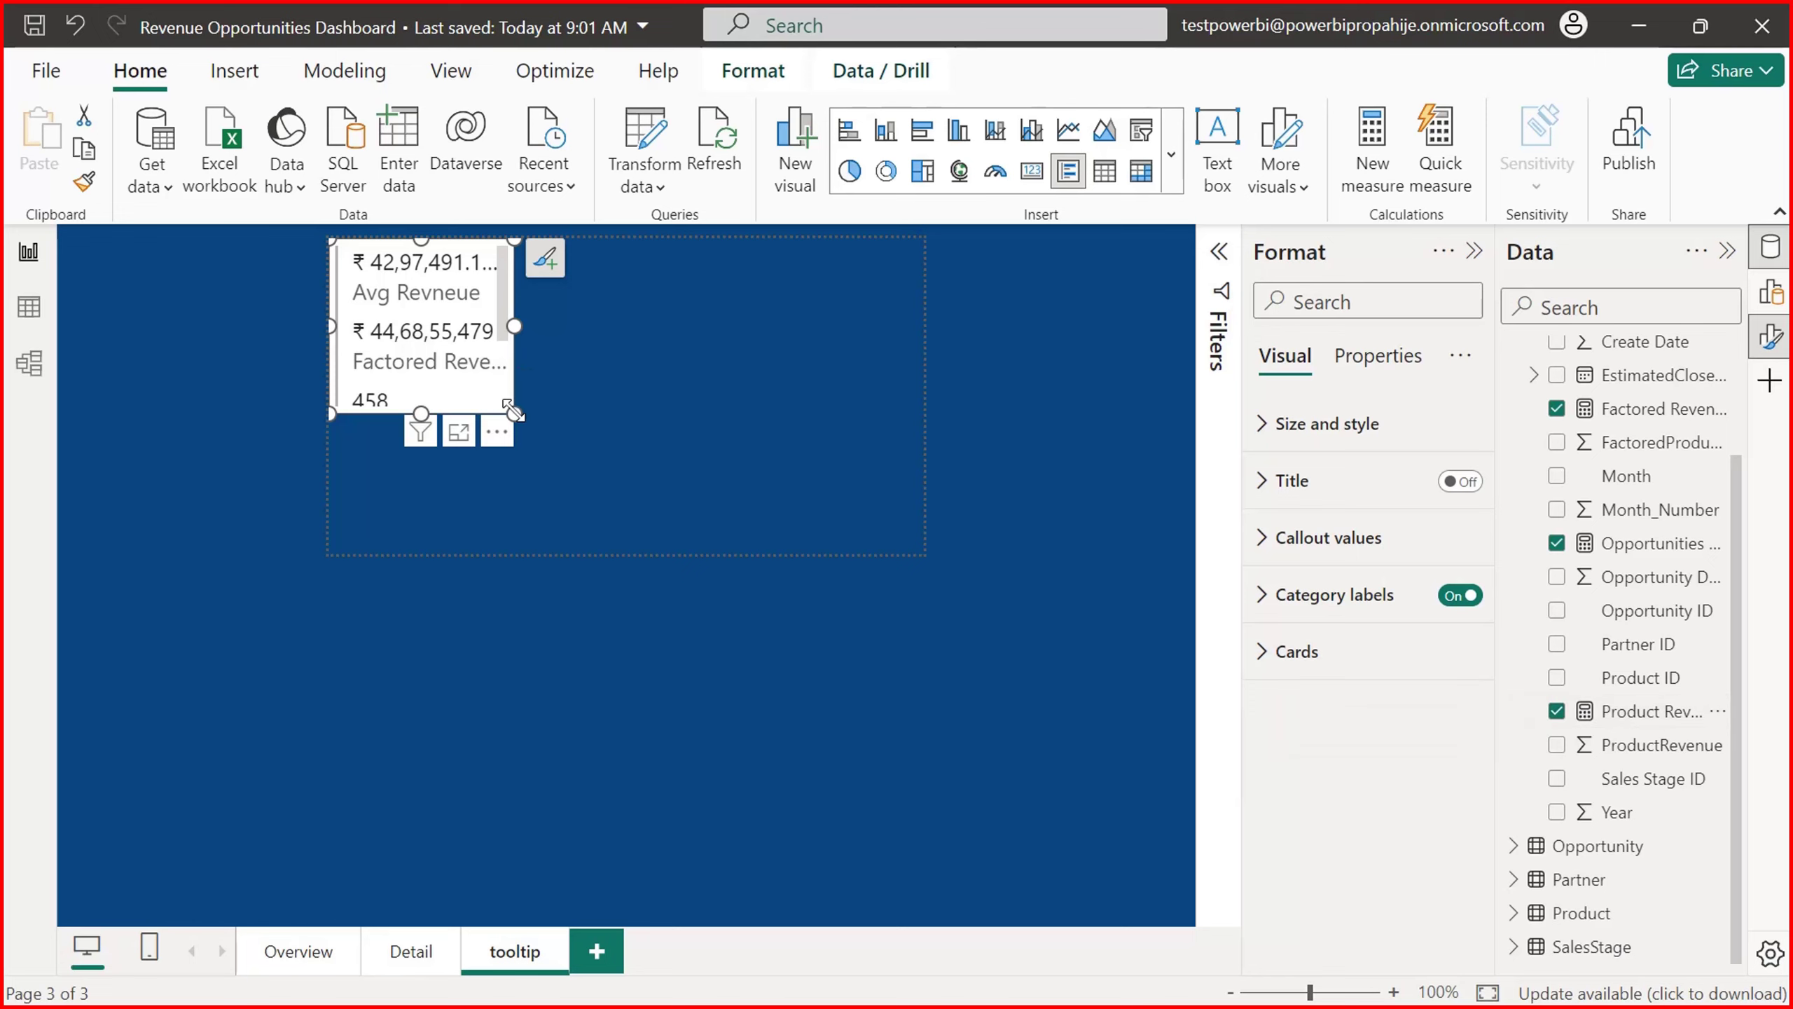
Step: Enlarge the multi-row card to a height of about 200 and a width of about 170
{"action": "left_click_drag", "start_coordinate": [514, 413], "coordinate": [565, 519]}
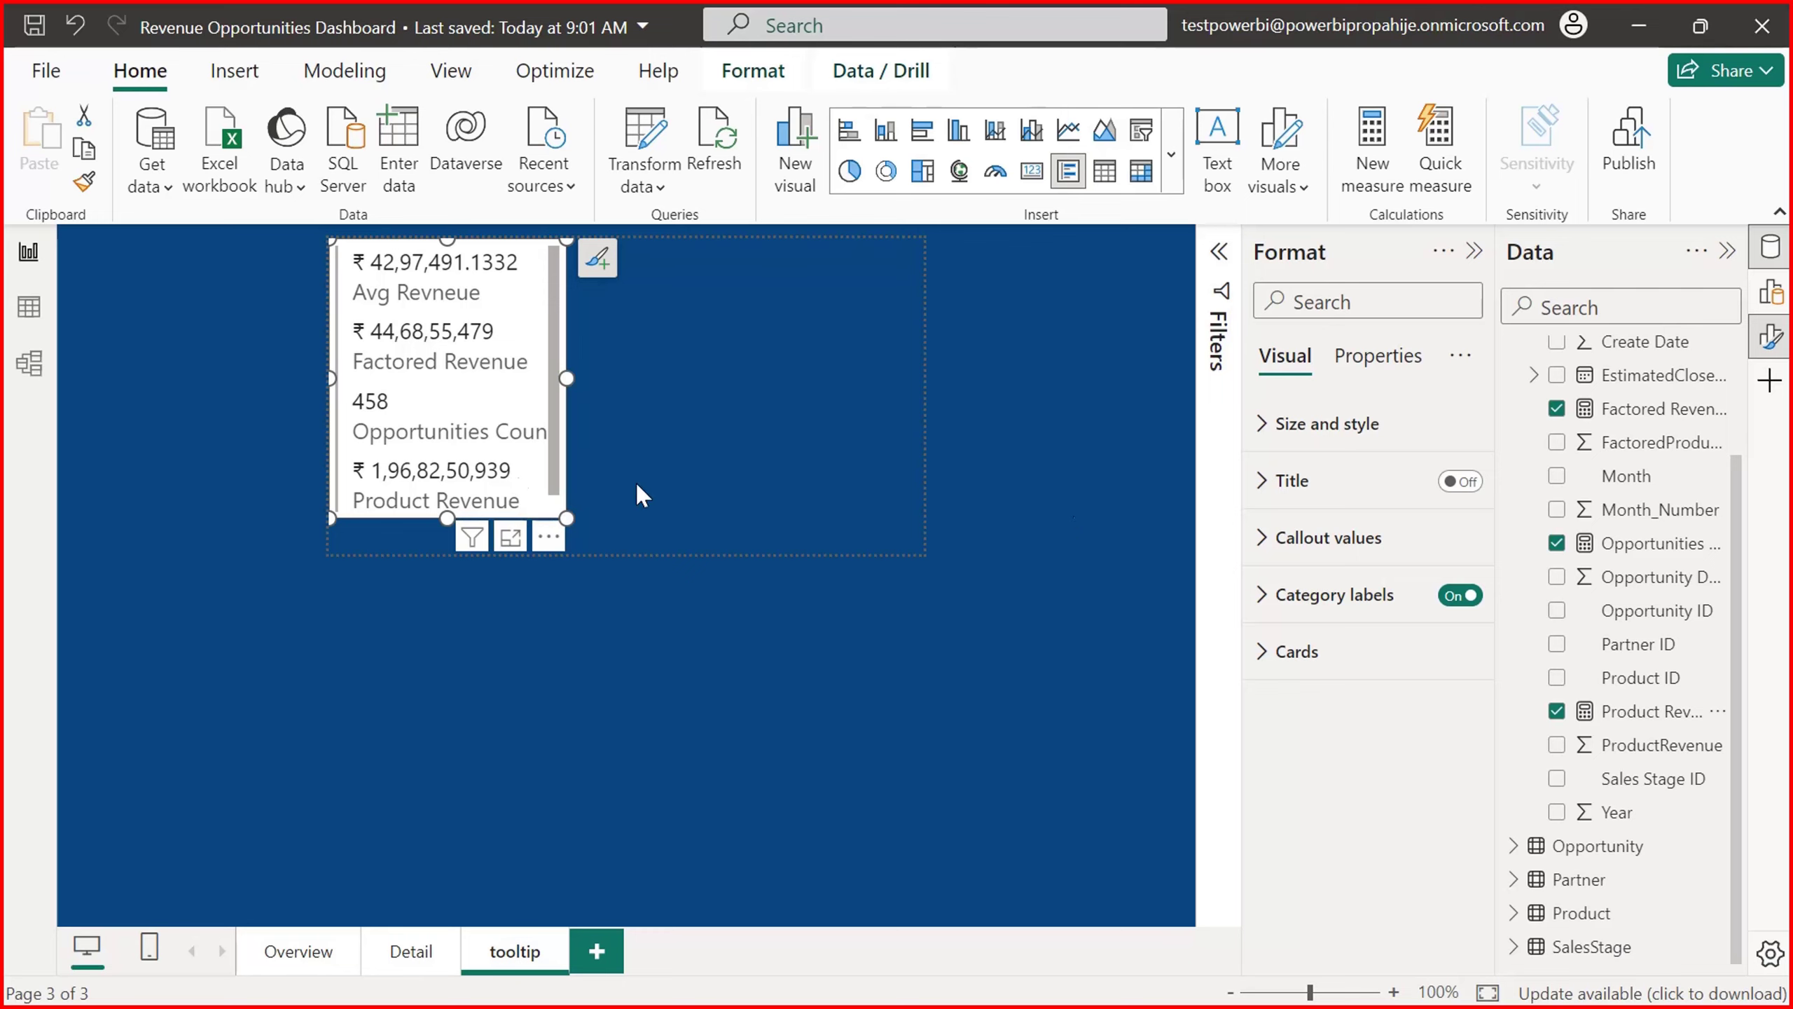
{"action": "left_click", "coordinate": [1267, 432]}
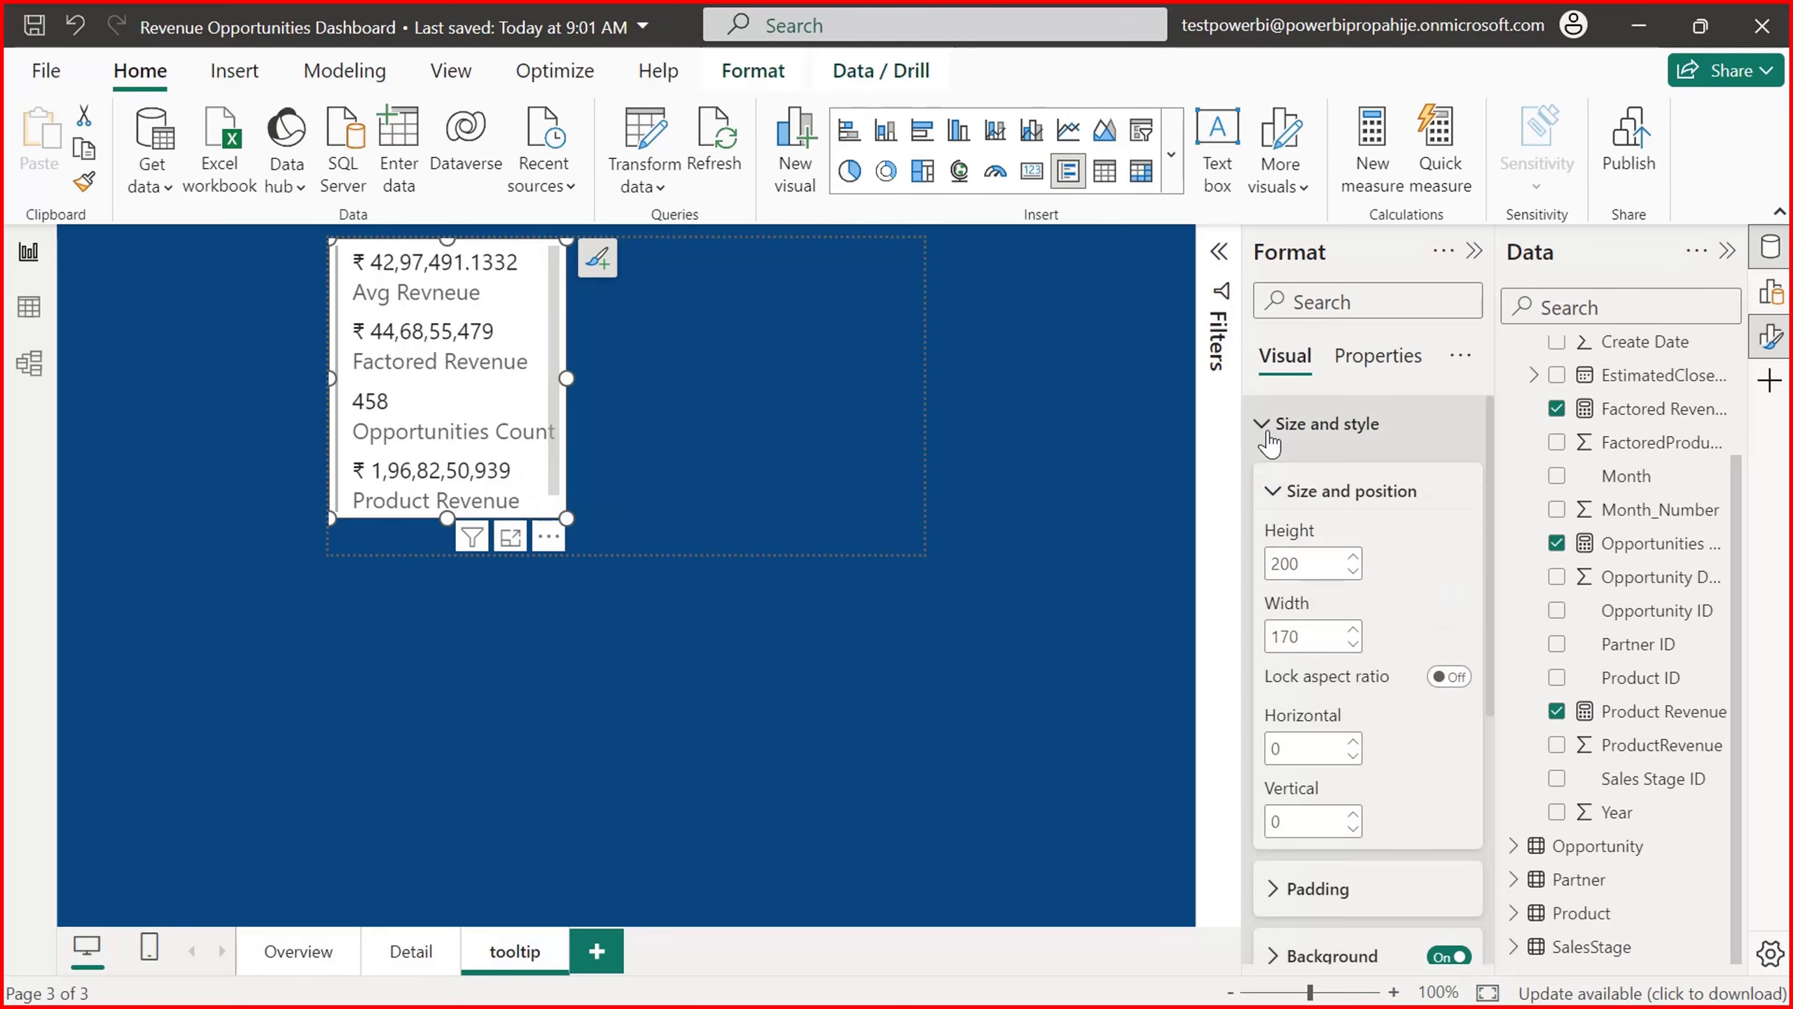
{"action": "left_click", "coordinate": [1268, 432]}
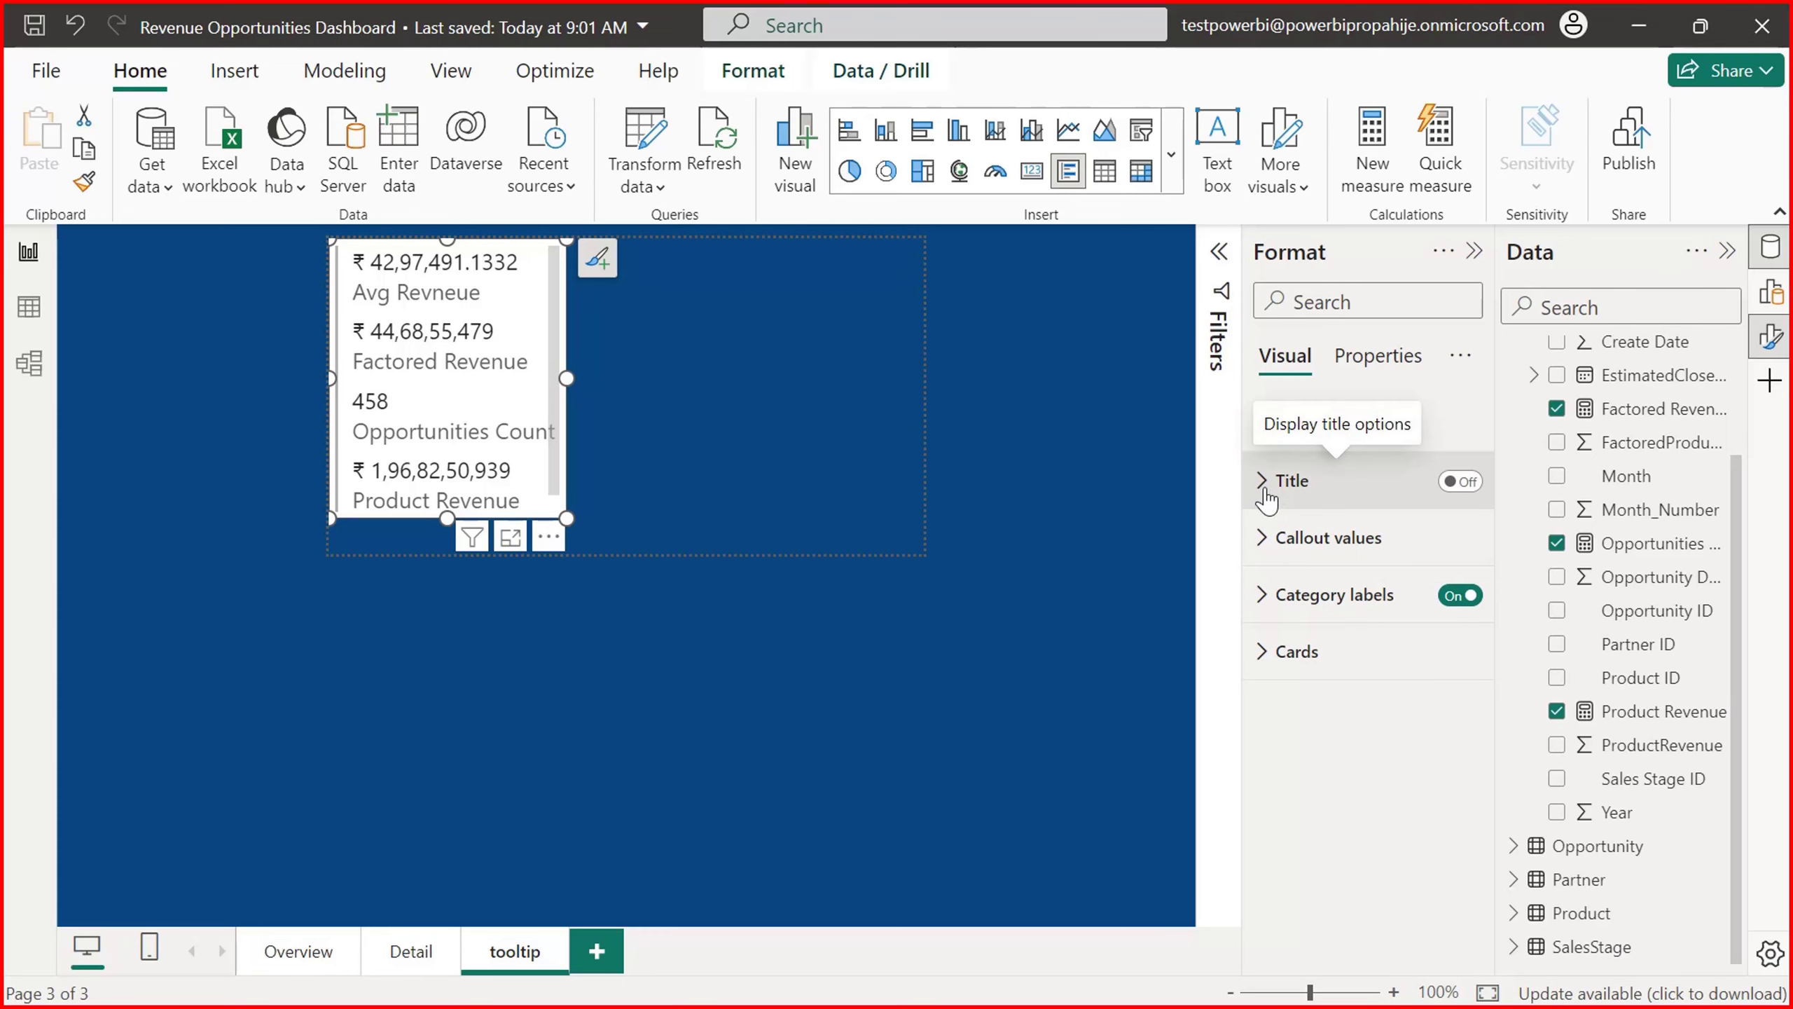
Step: Set the font size of the multi-row card's callout values to 9
{"action": "left_click", "coordinate": [1262, 550]}
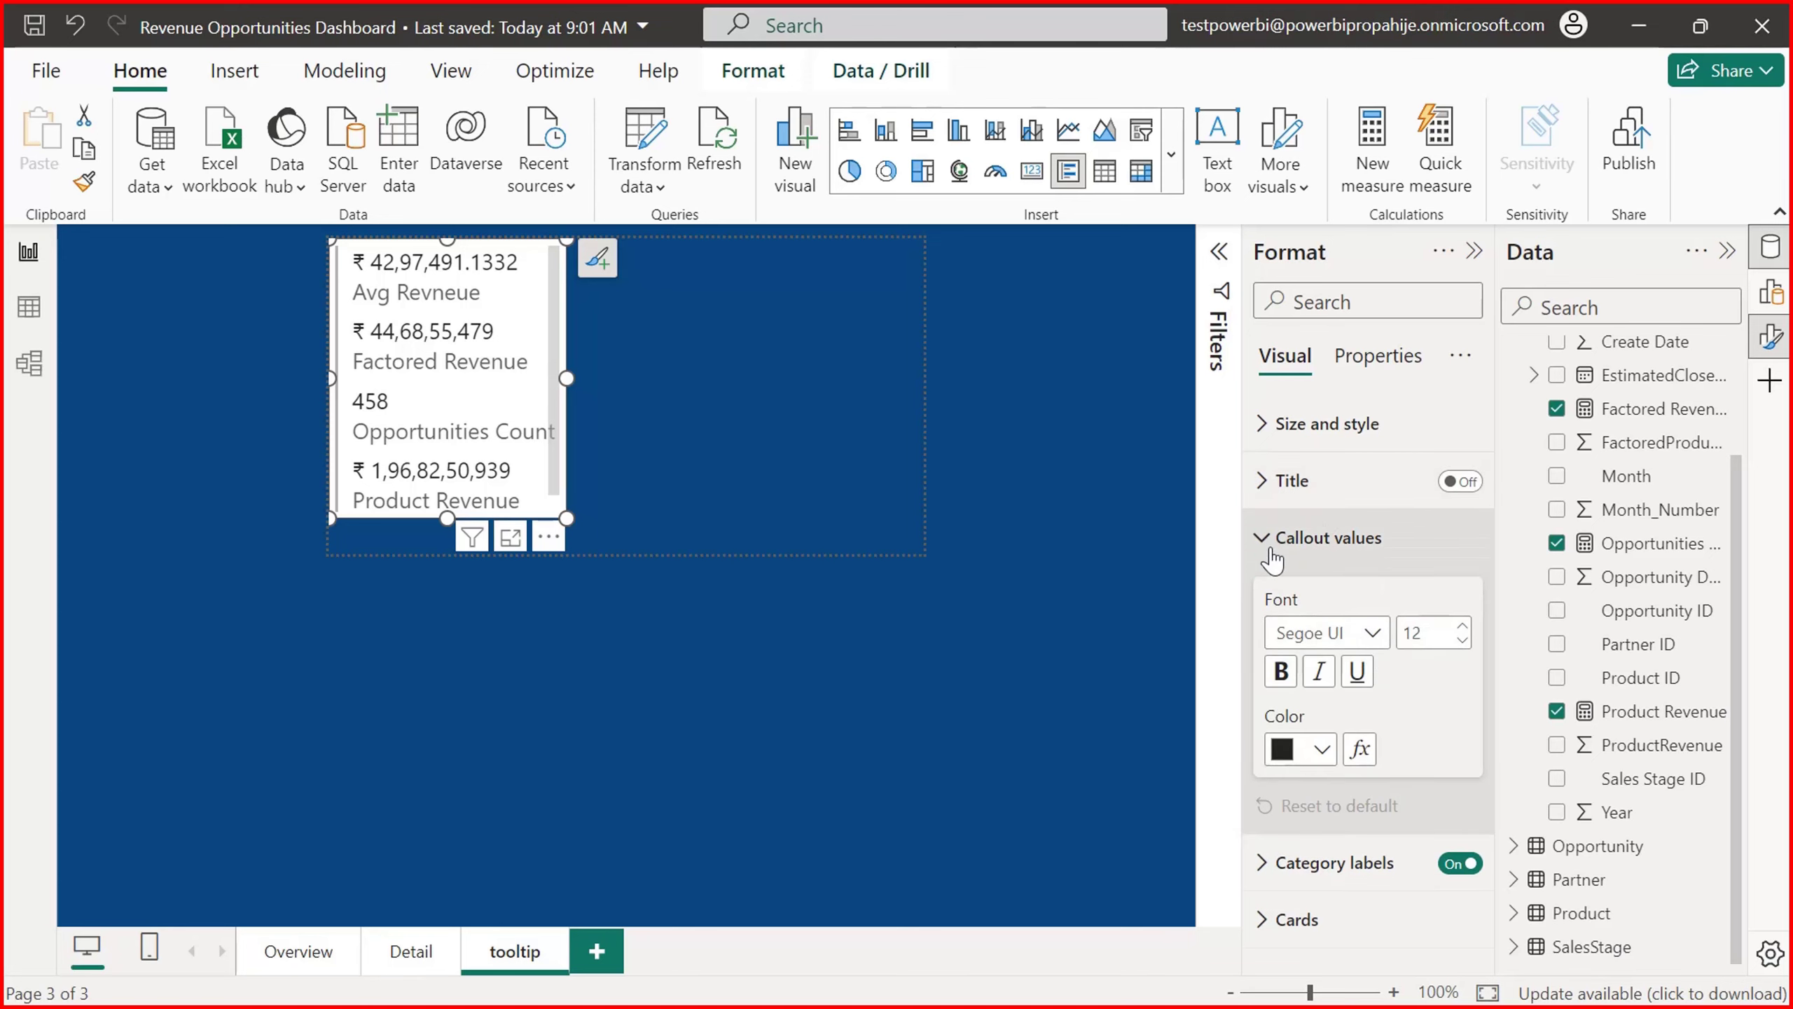
{"action": "left_click", "coordinate": [1438, 639]}
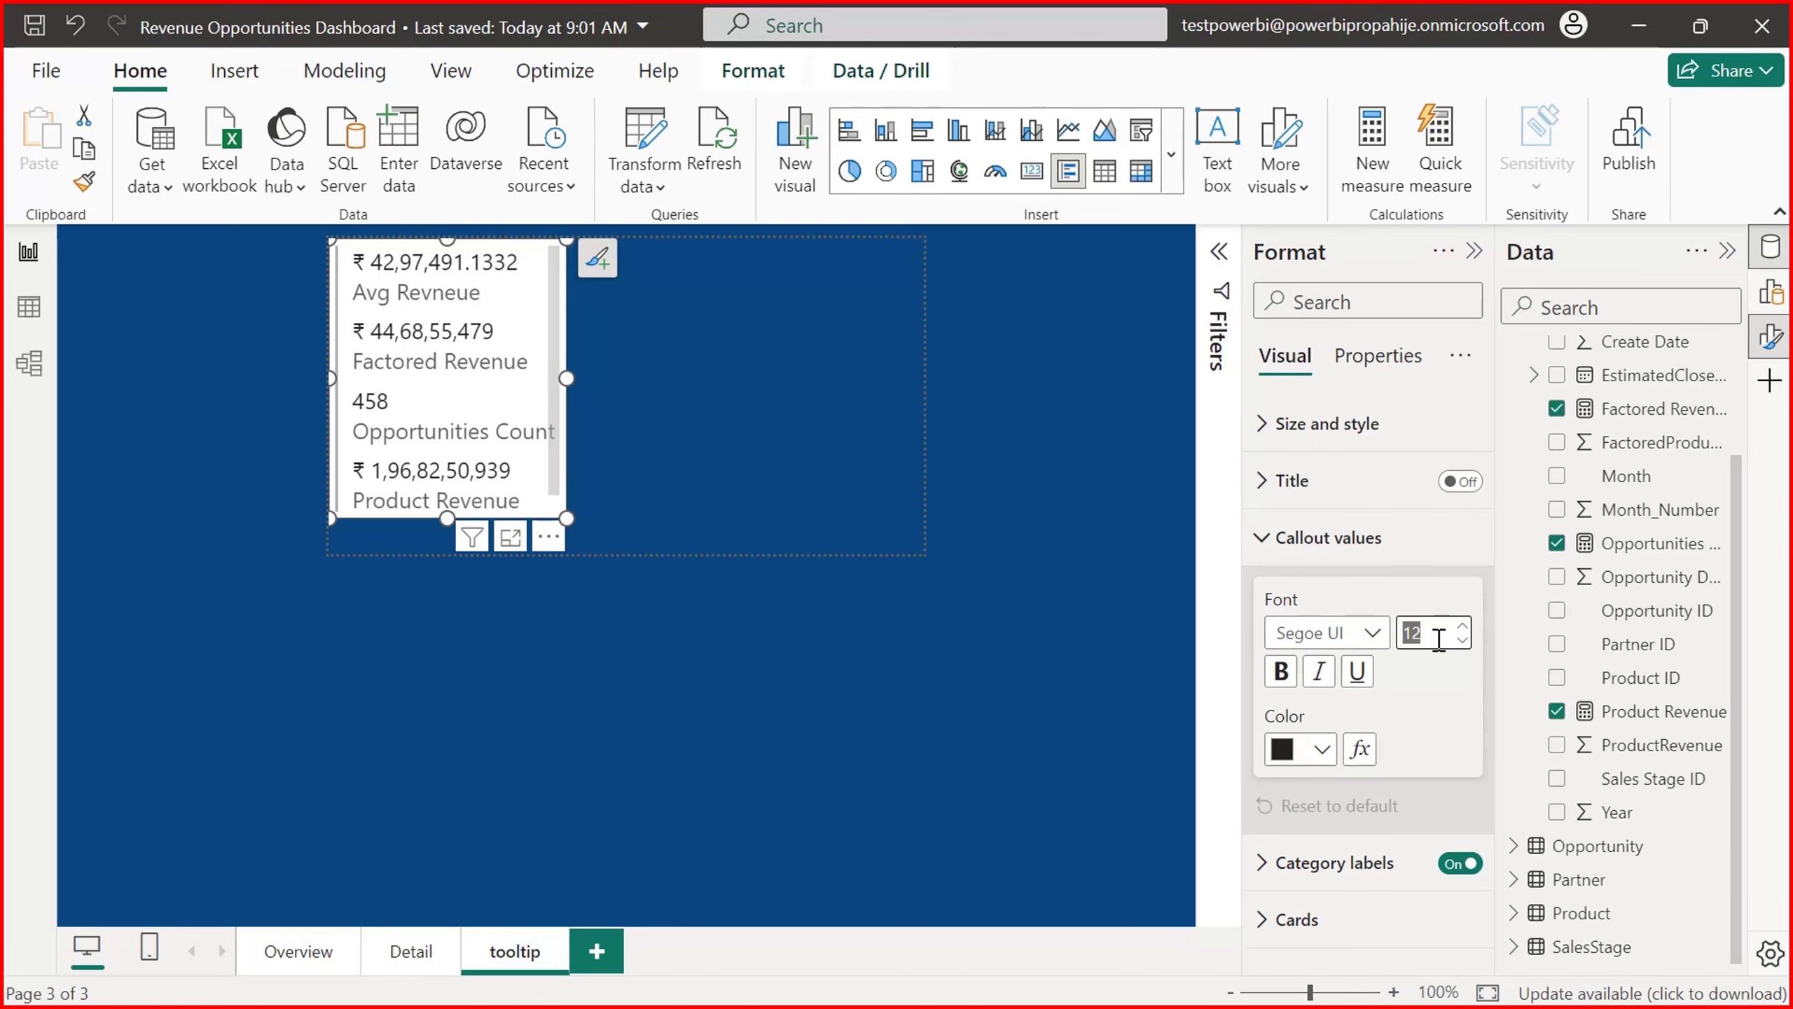
{"action": "type", "text": "9"}
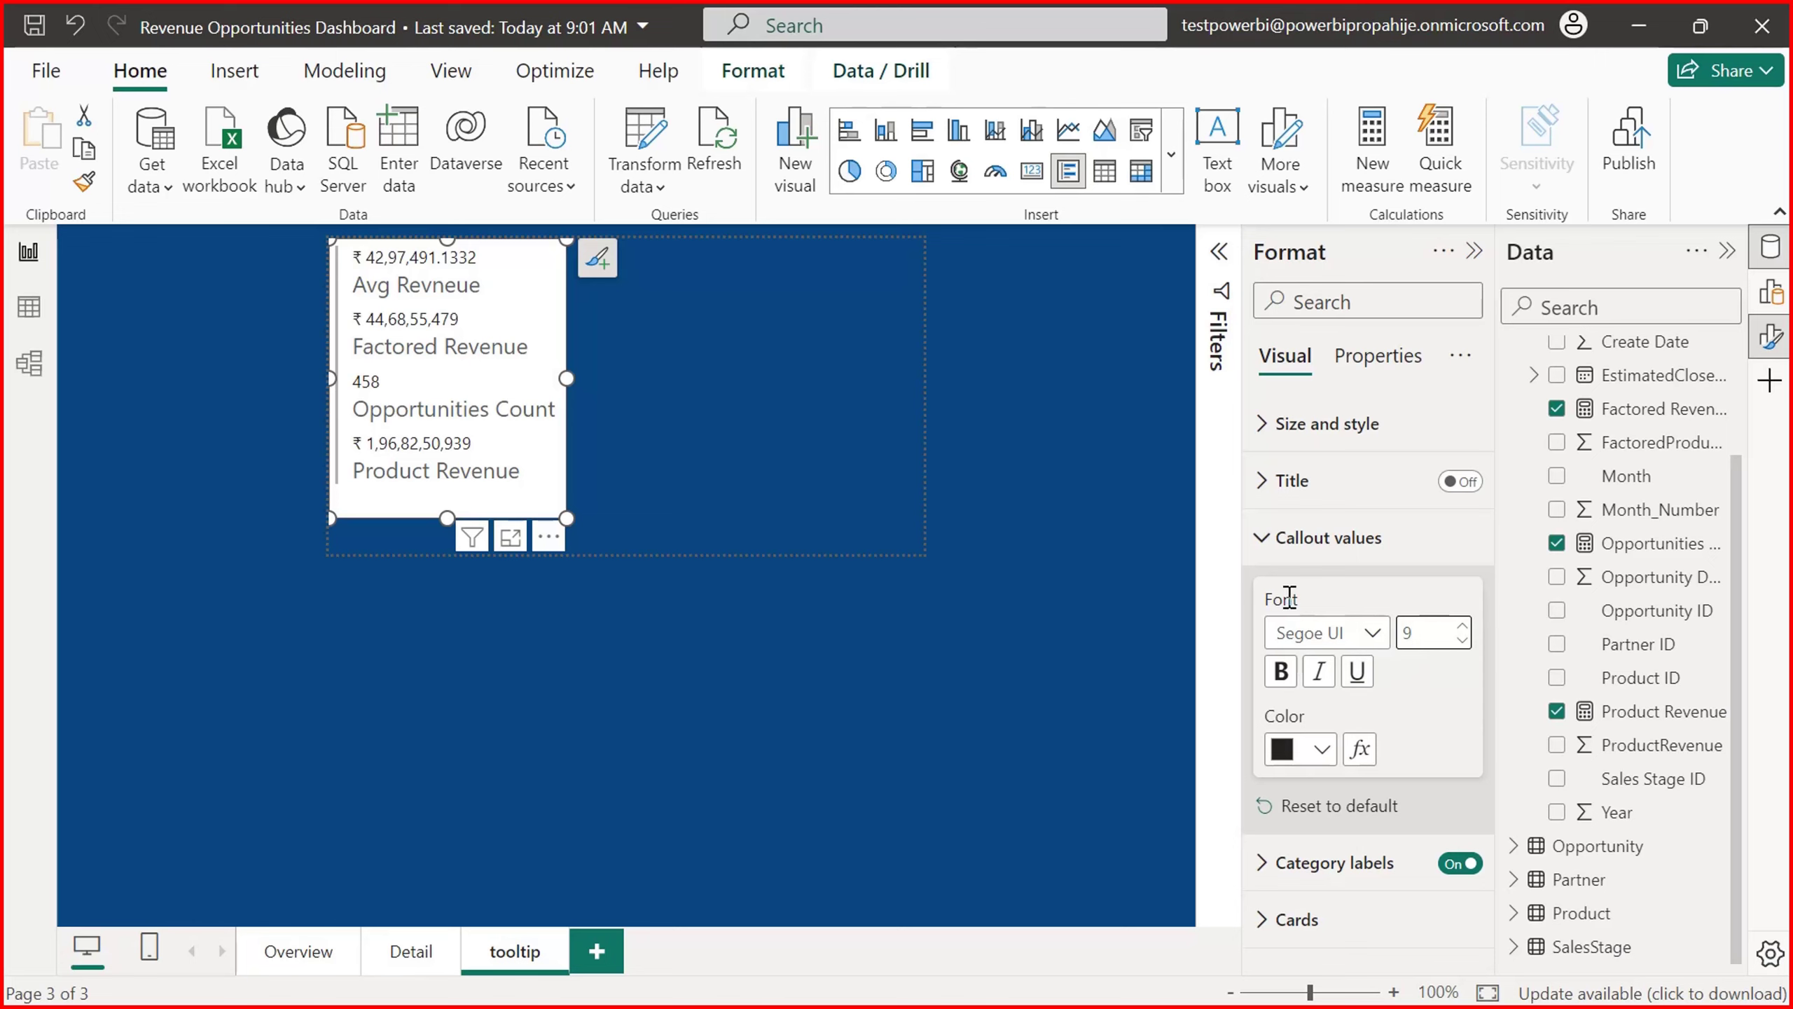
{"action": "left_click", "coordinate": [1267, 559]}
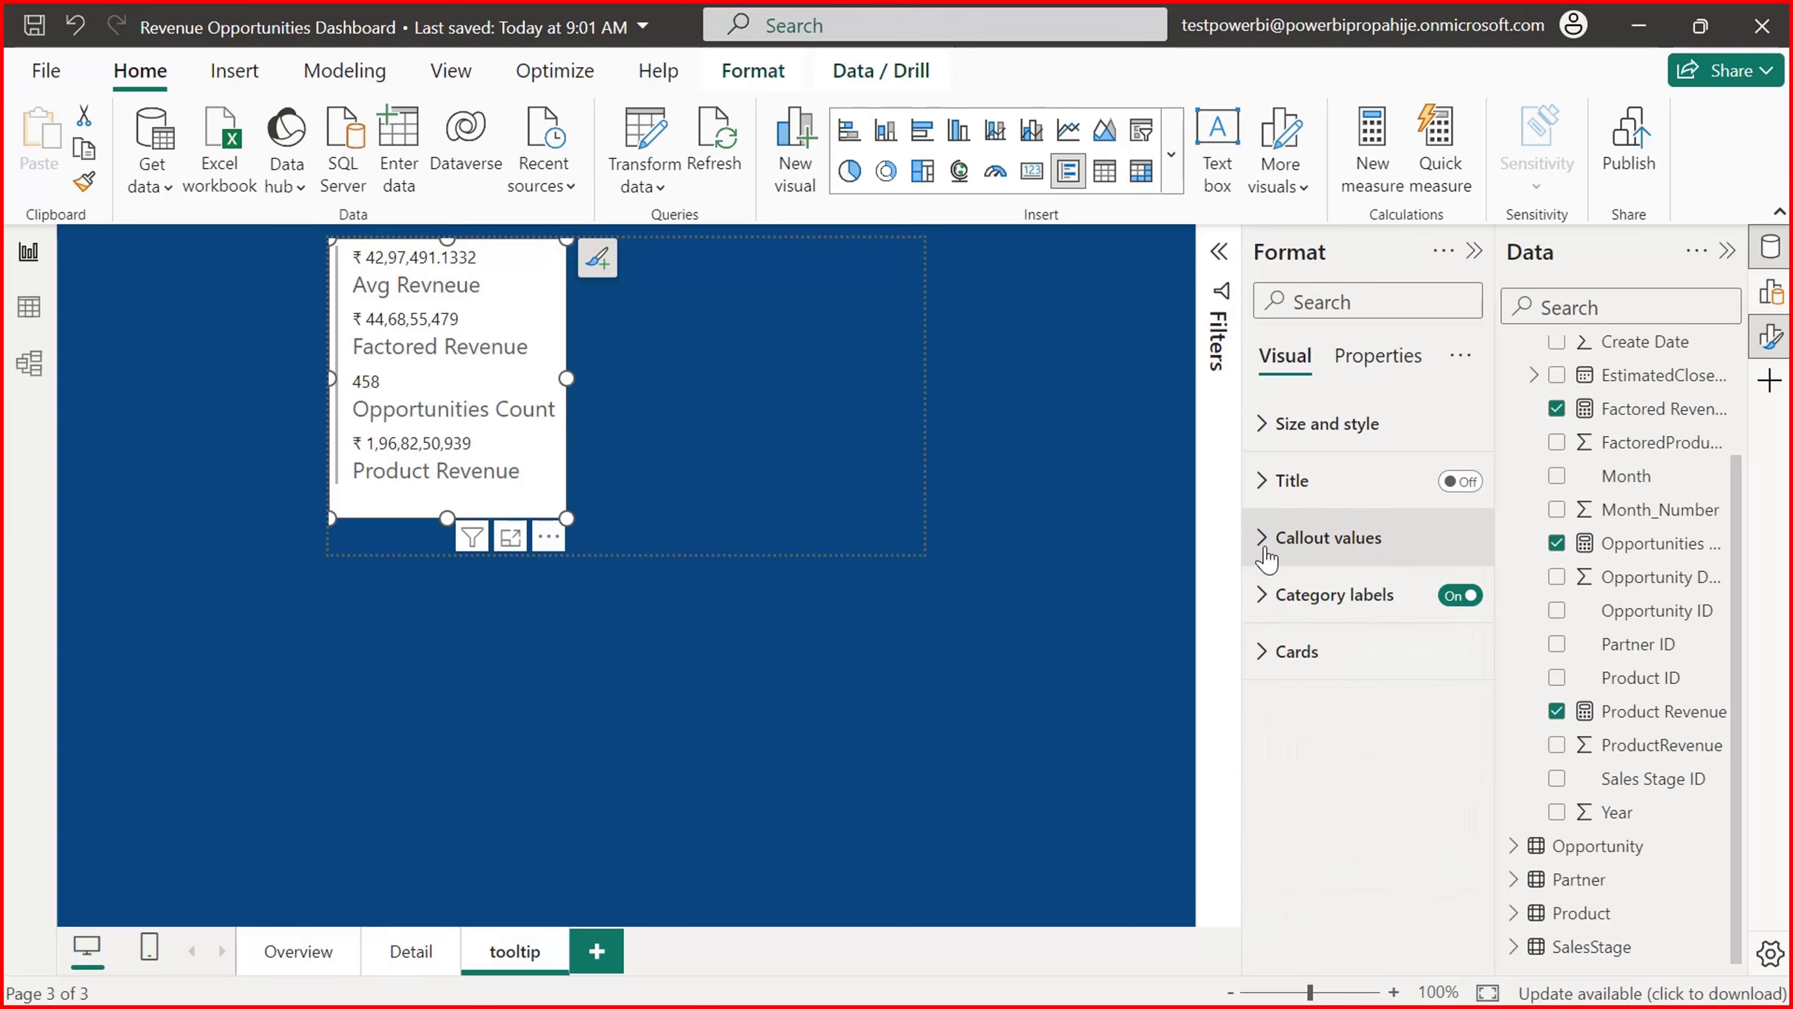
Step: Color the multi-row card's callout values pink, settling on the darker shade one below the medium pink
{"action": "left_click", "coordinate": [1266, 555]}
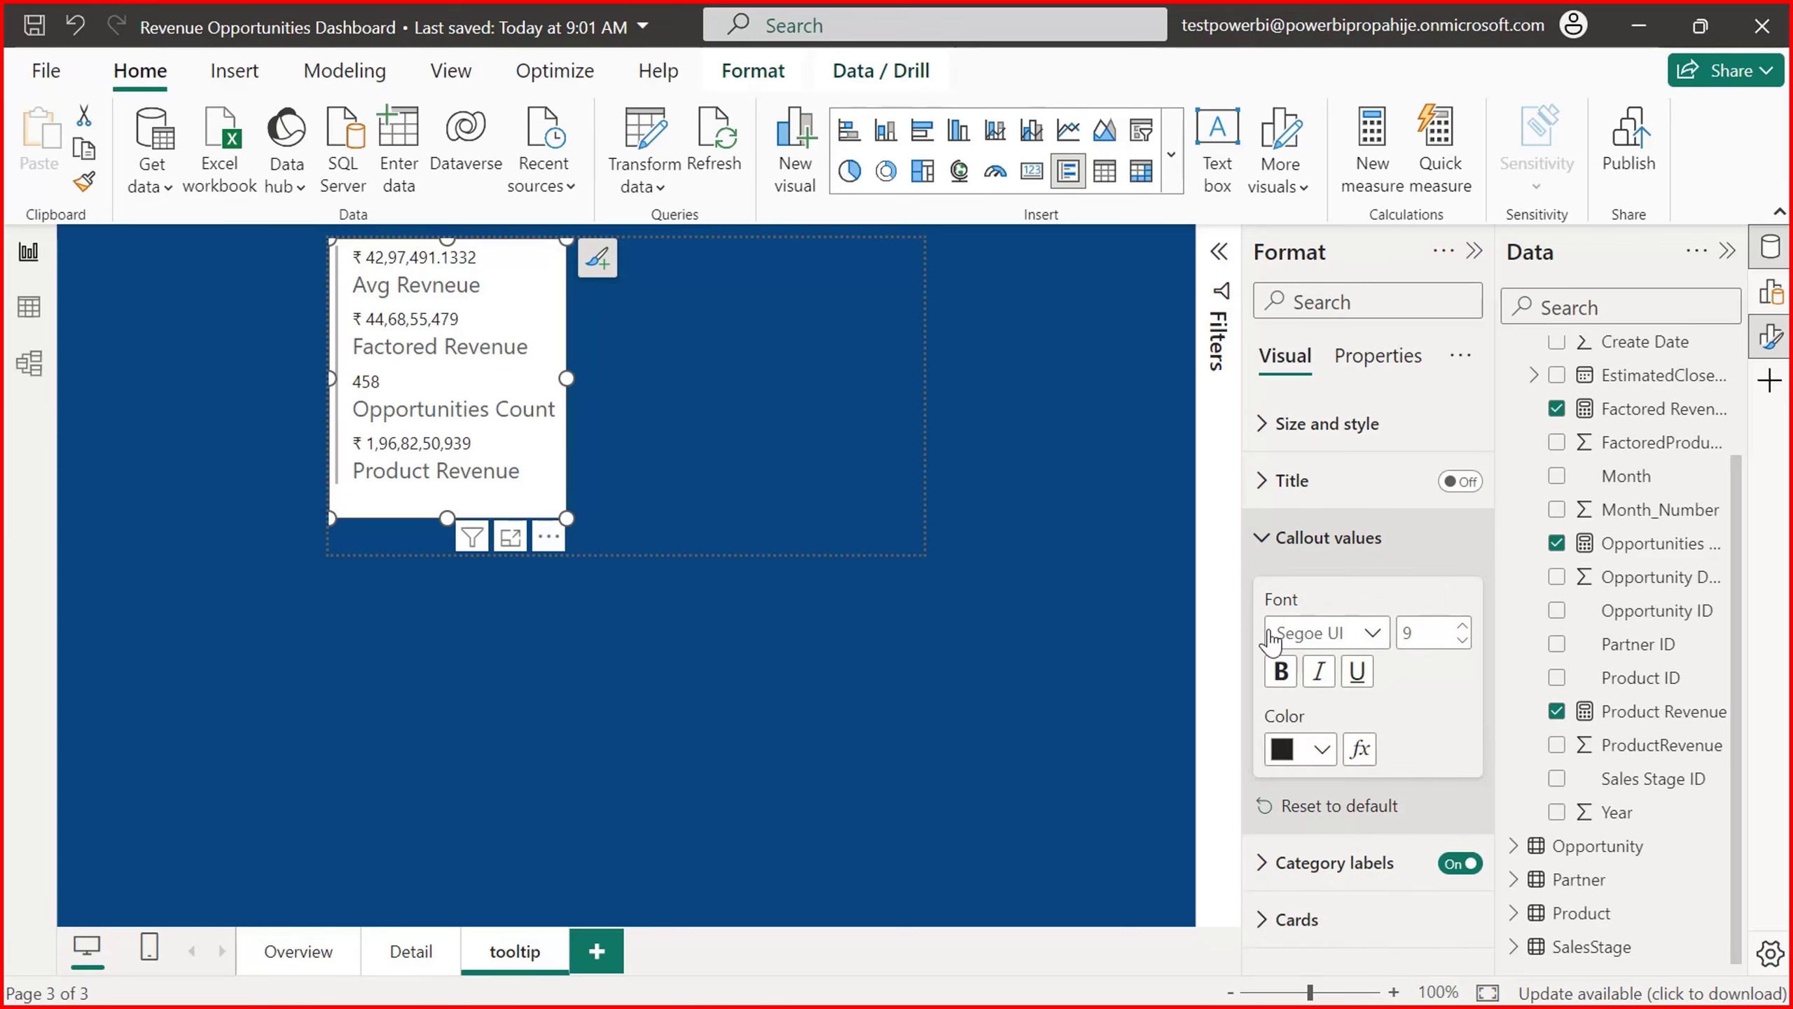
{"action": "left_click", "coordinate": [1322, 762]}
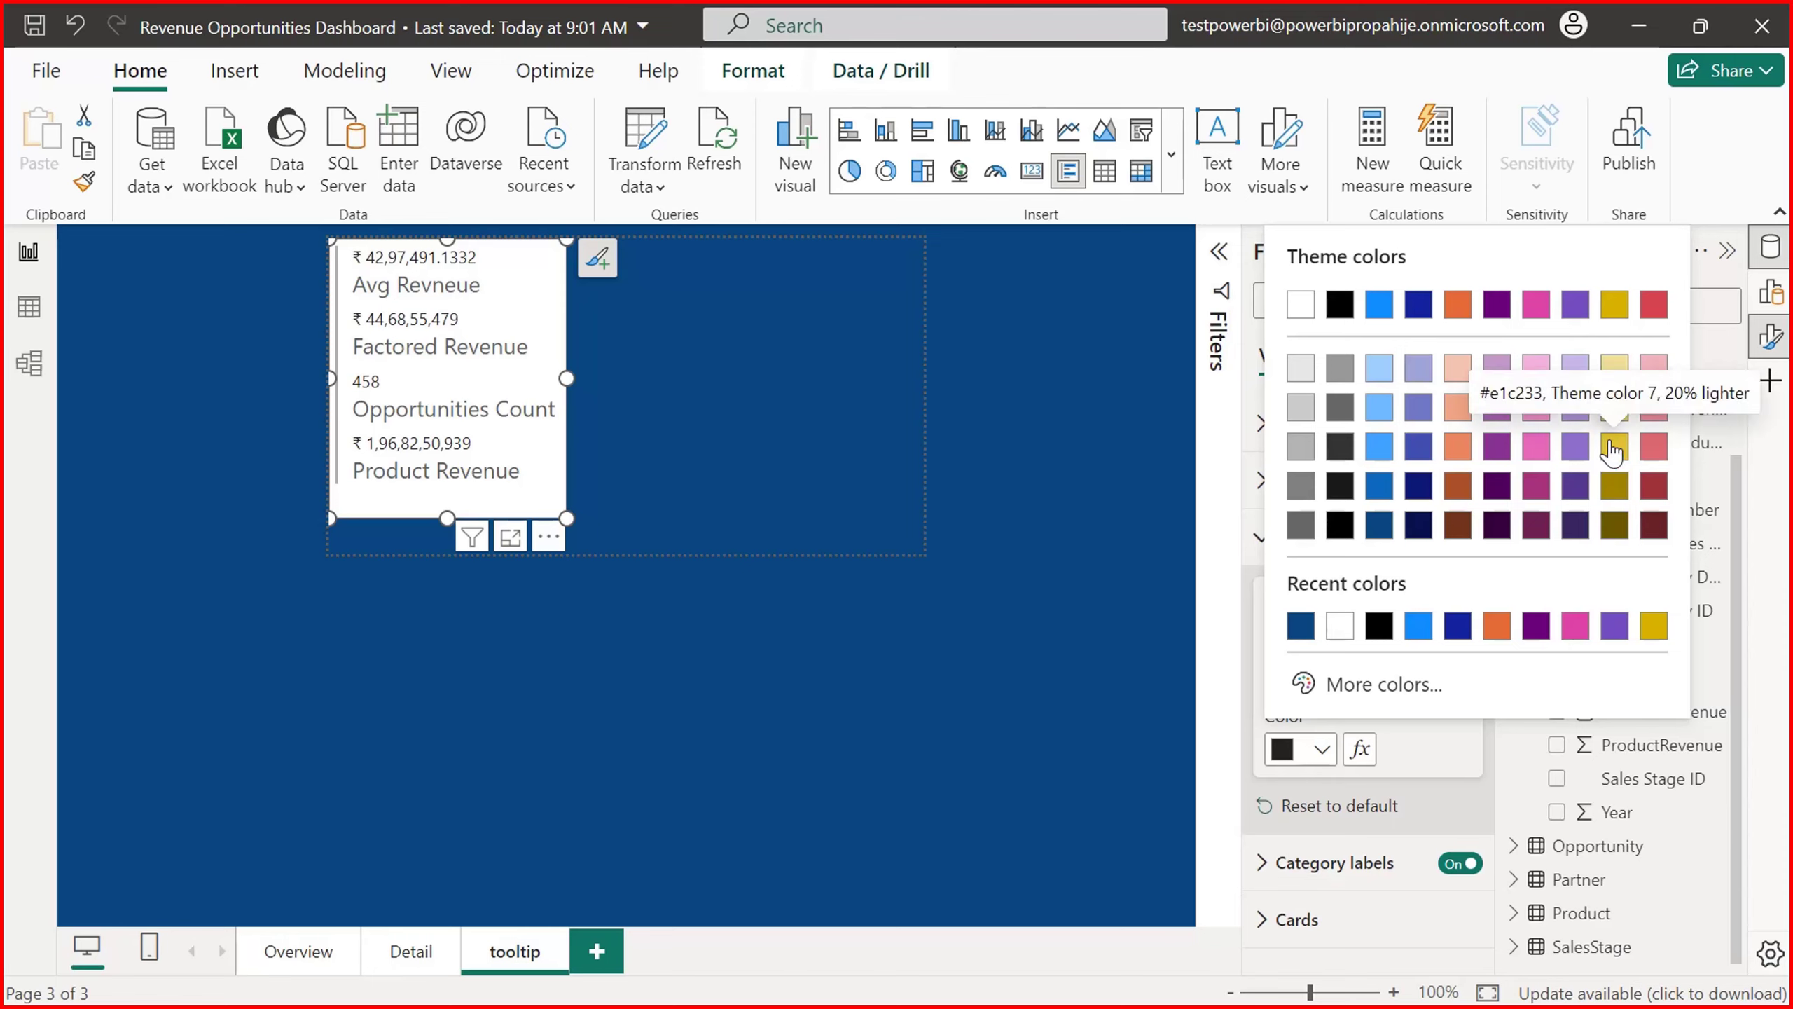
{"action": "left_click", "coordinate": [1536, 447]}
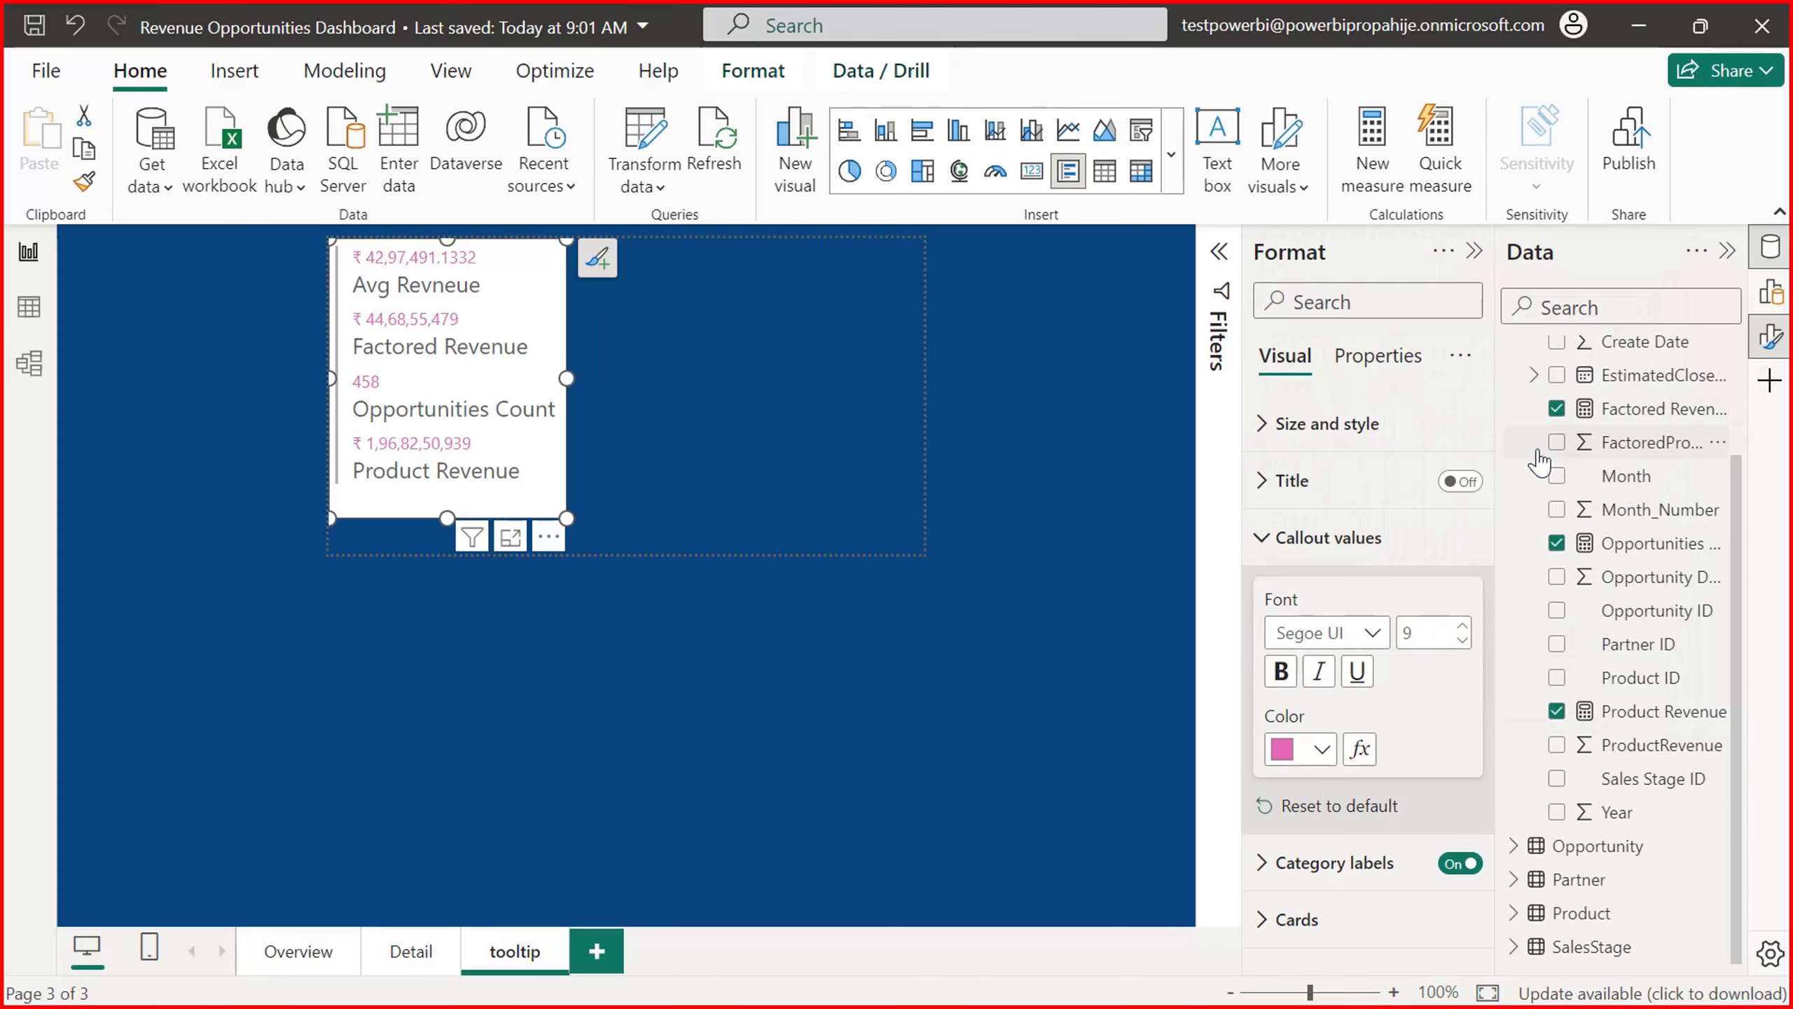
{"action": "left_click", "coordinate": [1322, 750]}
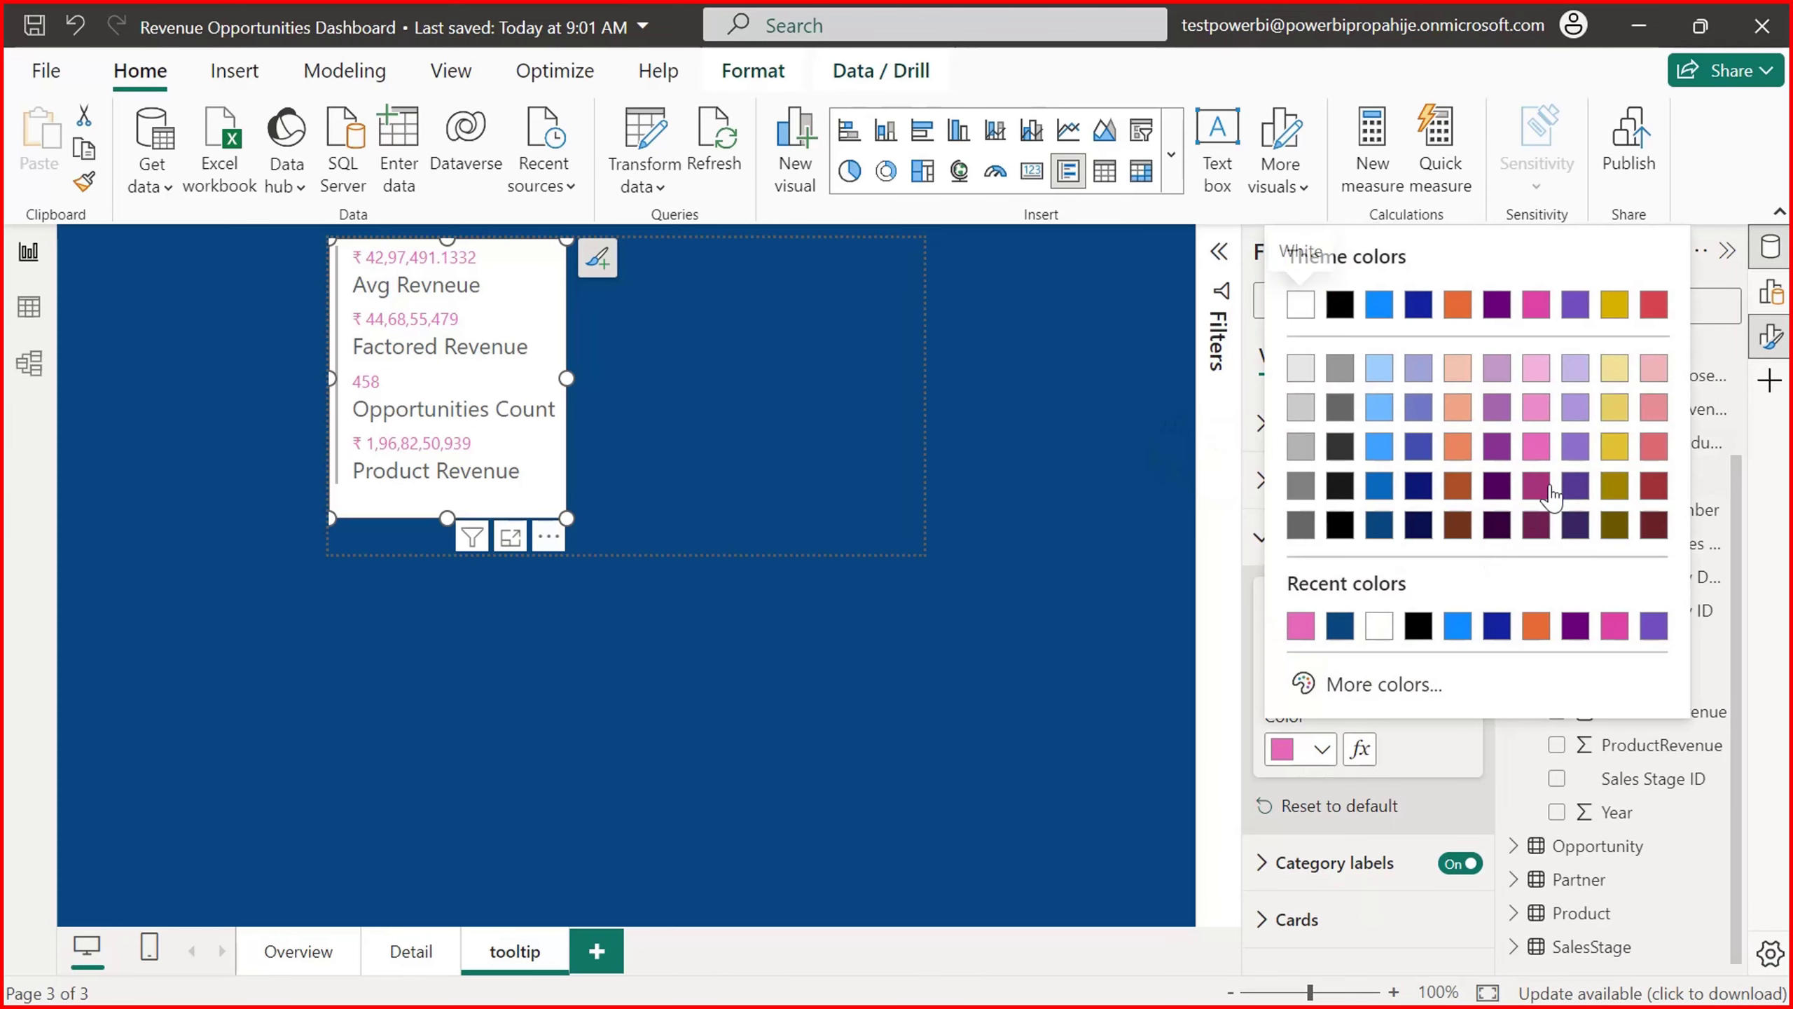
{"action": "left_click", "coordinate": [1530, 495]}
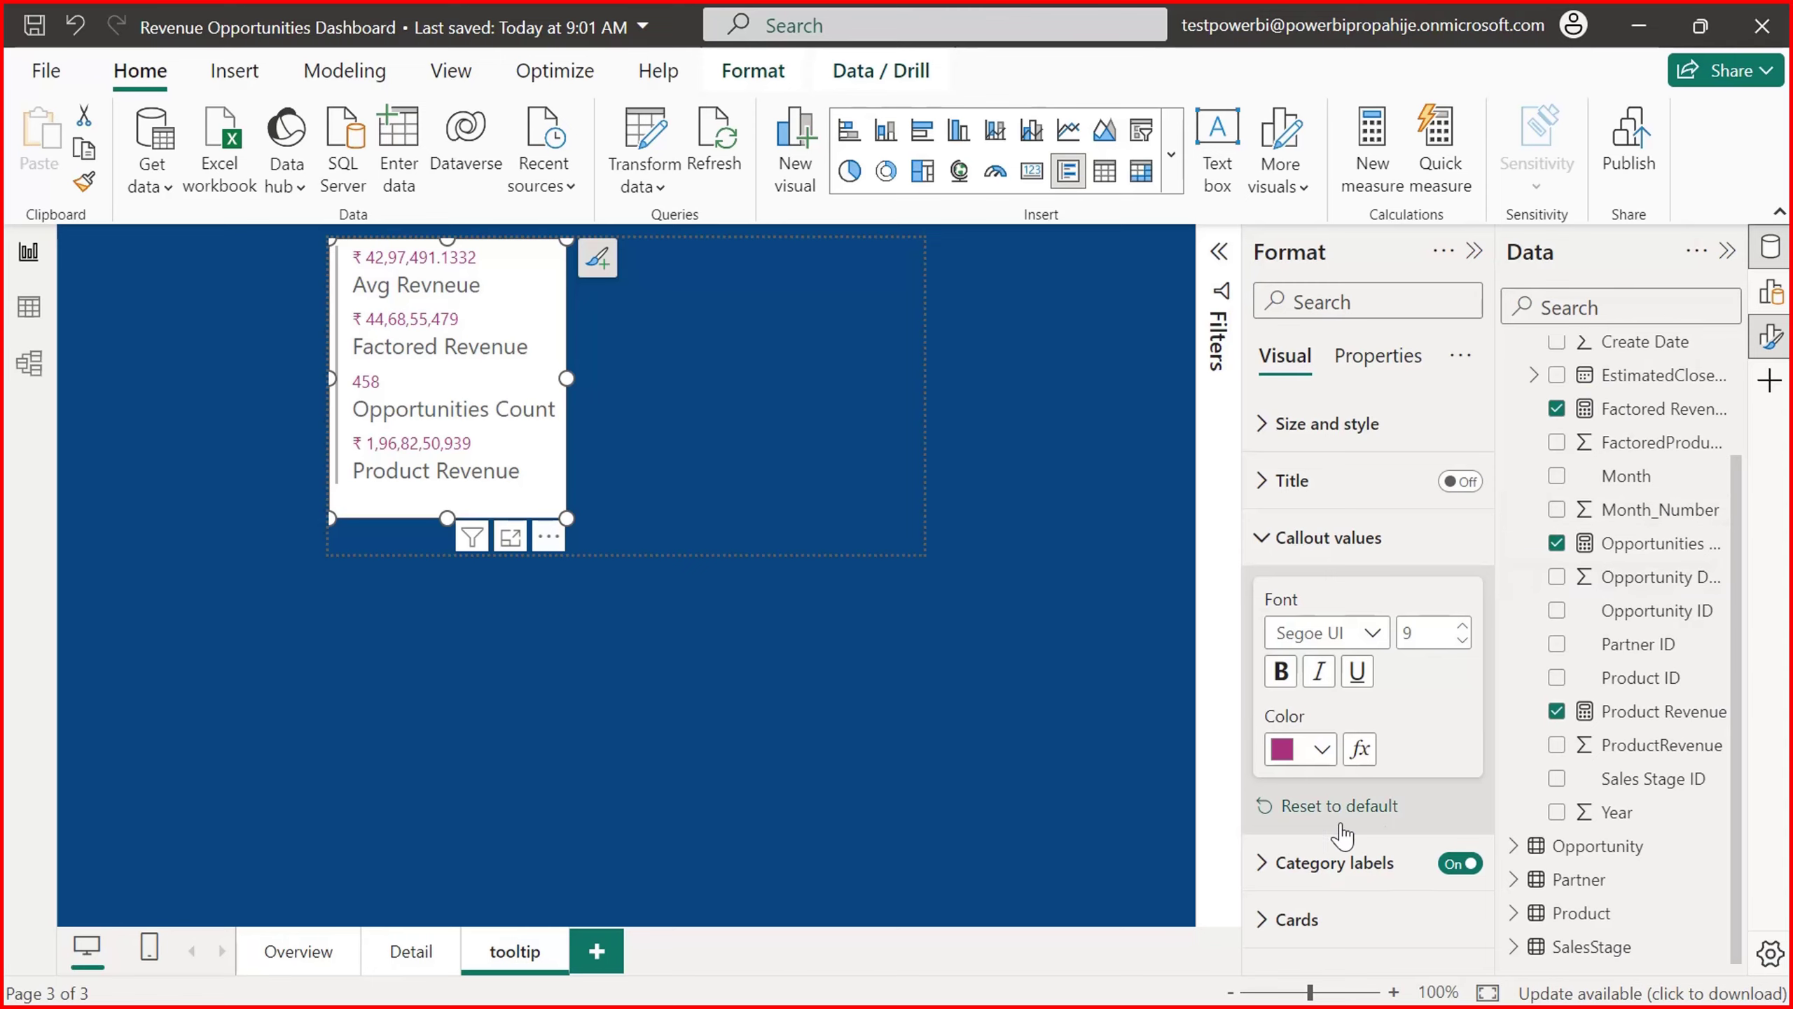
Step: Format the multi-row card's category labels as bold, font size 8, in dark purple
{"action": "left_click", "coordinate": [1261, 863]}
{"action": "scroll", "coordinate": [1490, 739], "scroll_direction": "down", "scroll_amount": 3}
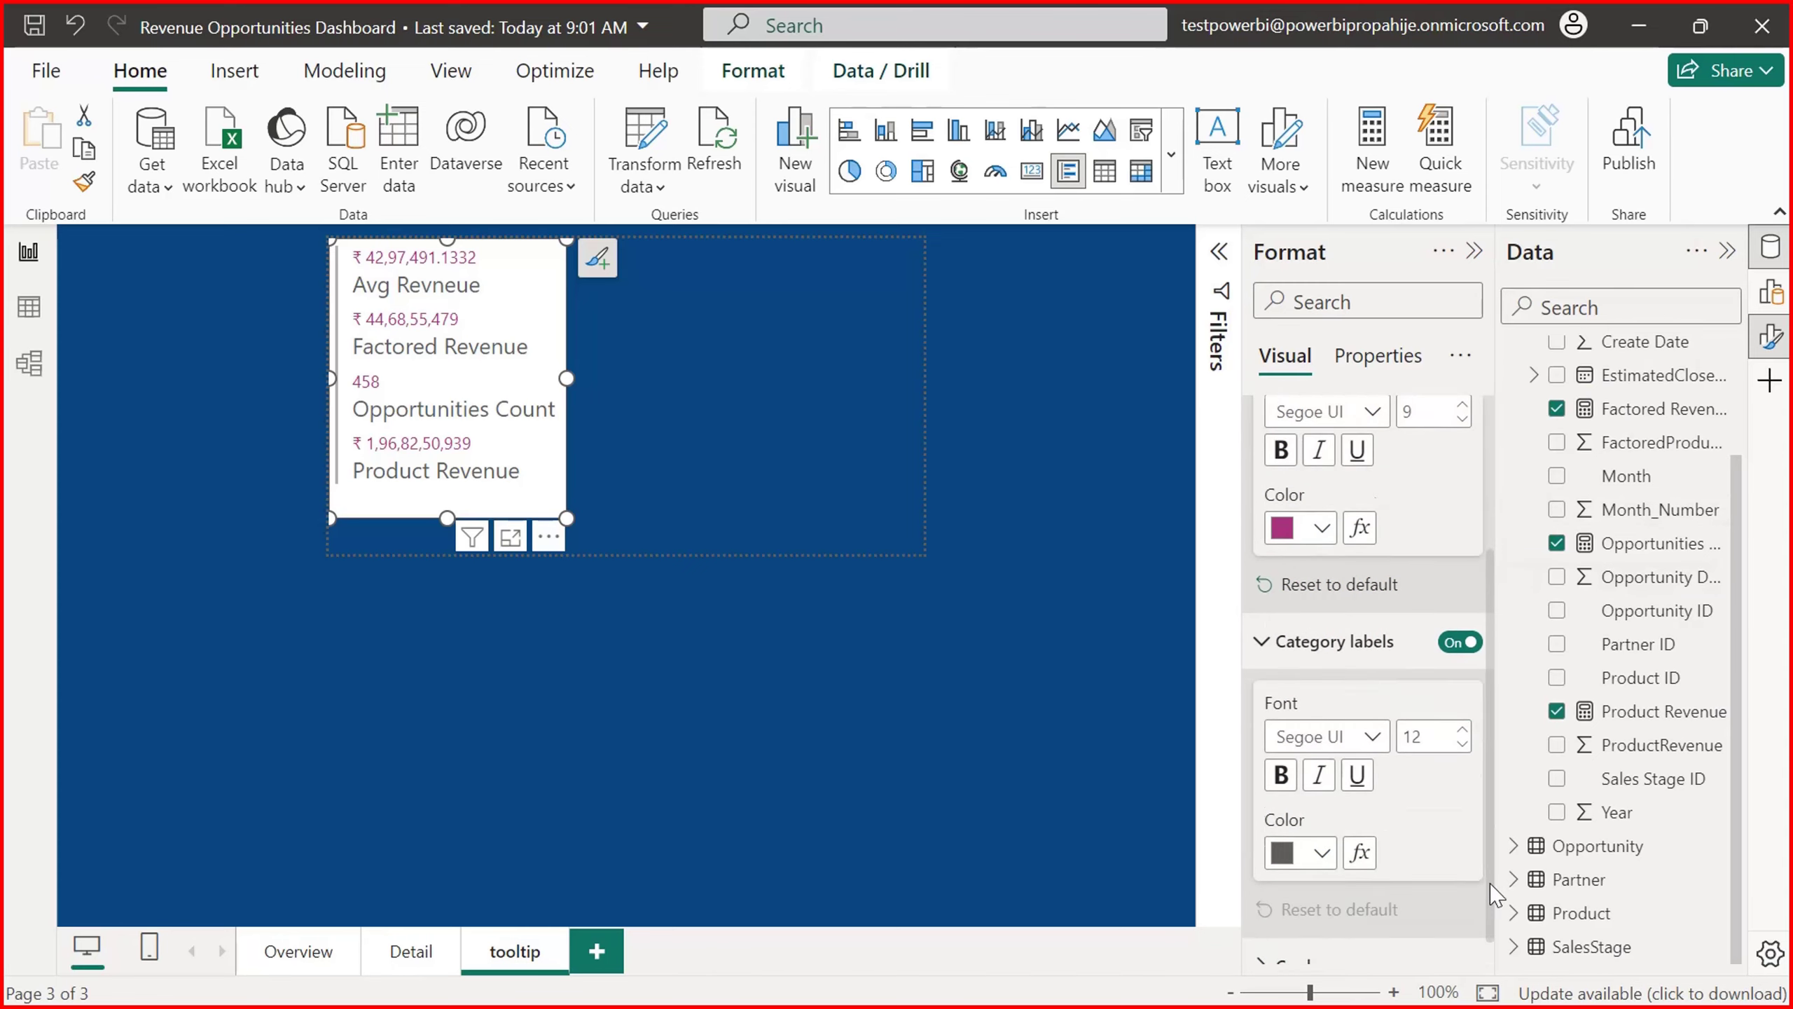
{"action": "left_click", "coordinate": [1373, 724]}
{"action": "left_click", "coordinate": [1411, 728]}
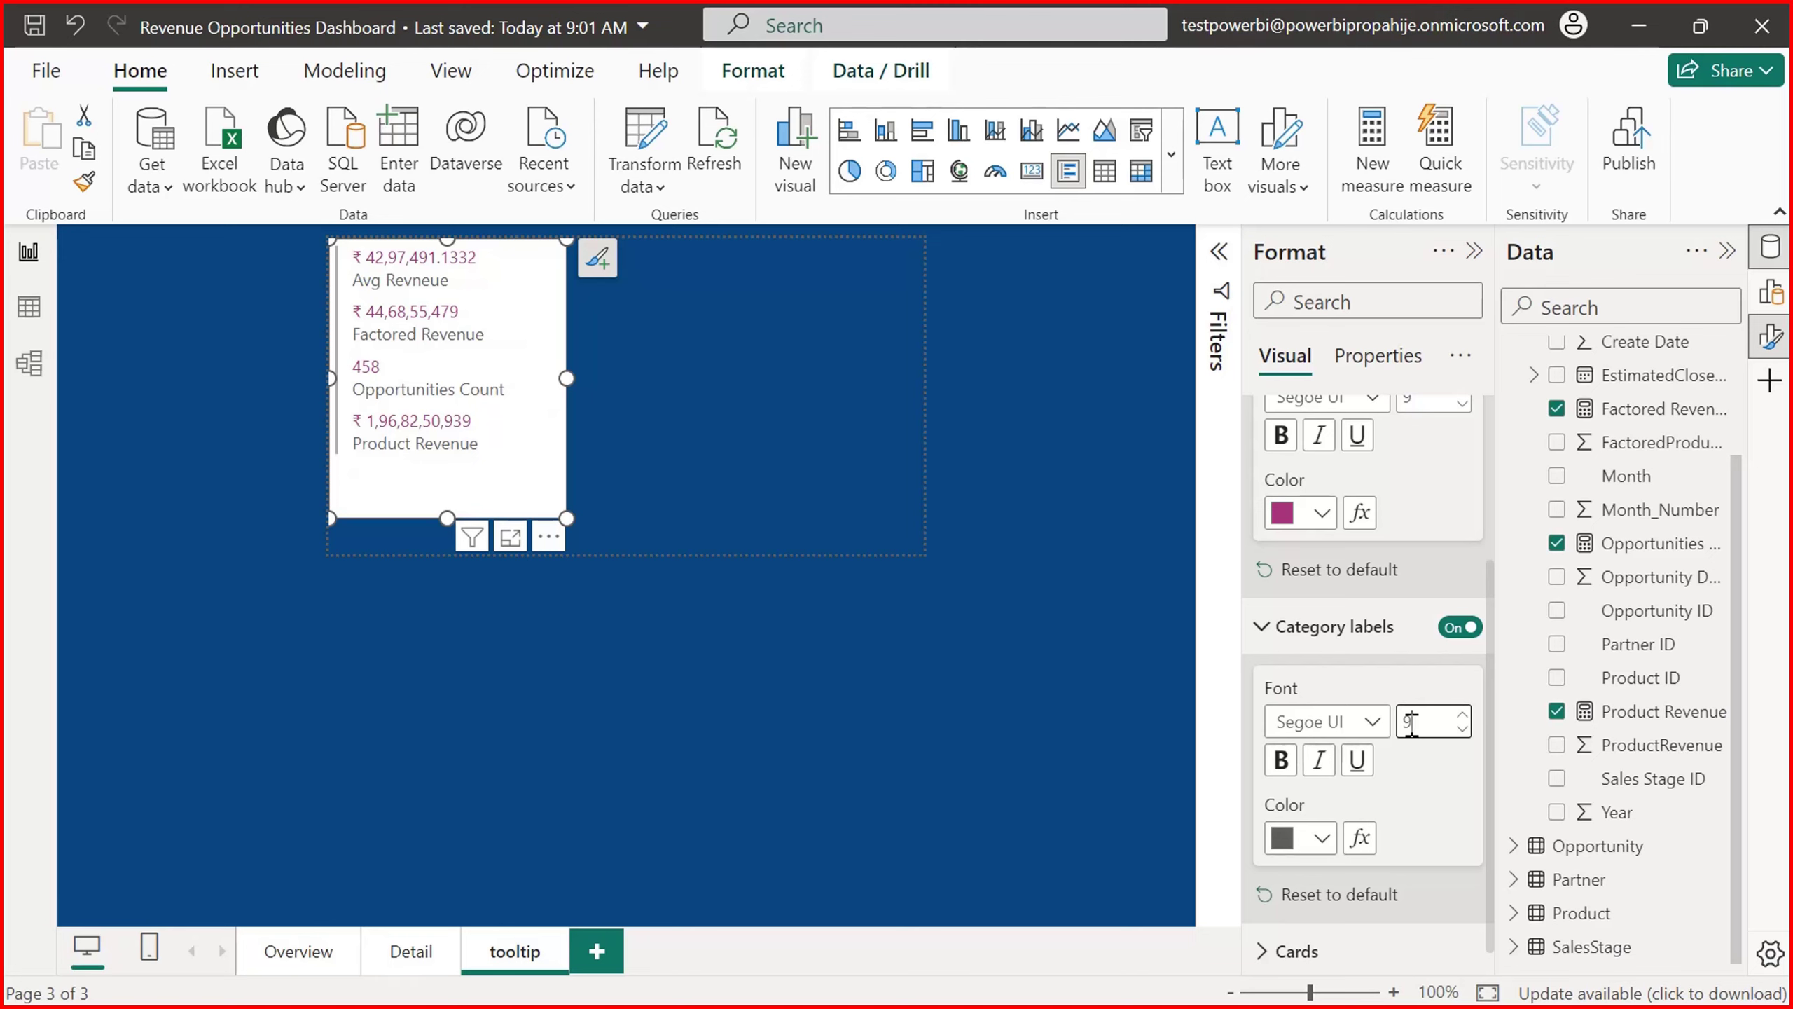
{"action": "left_click", "coordinate": [1282, 761]}
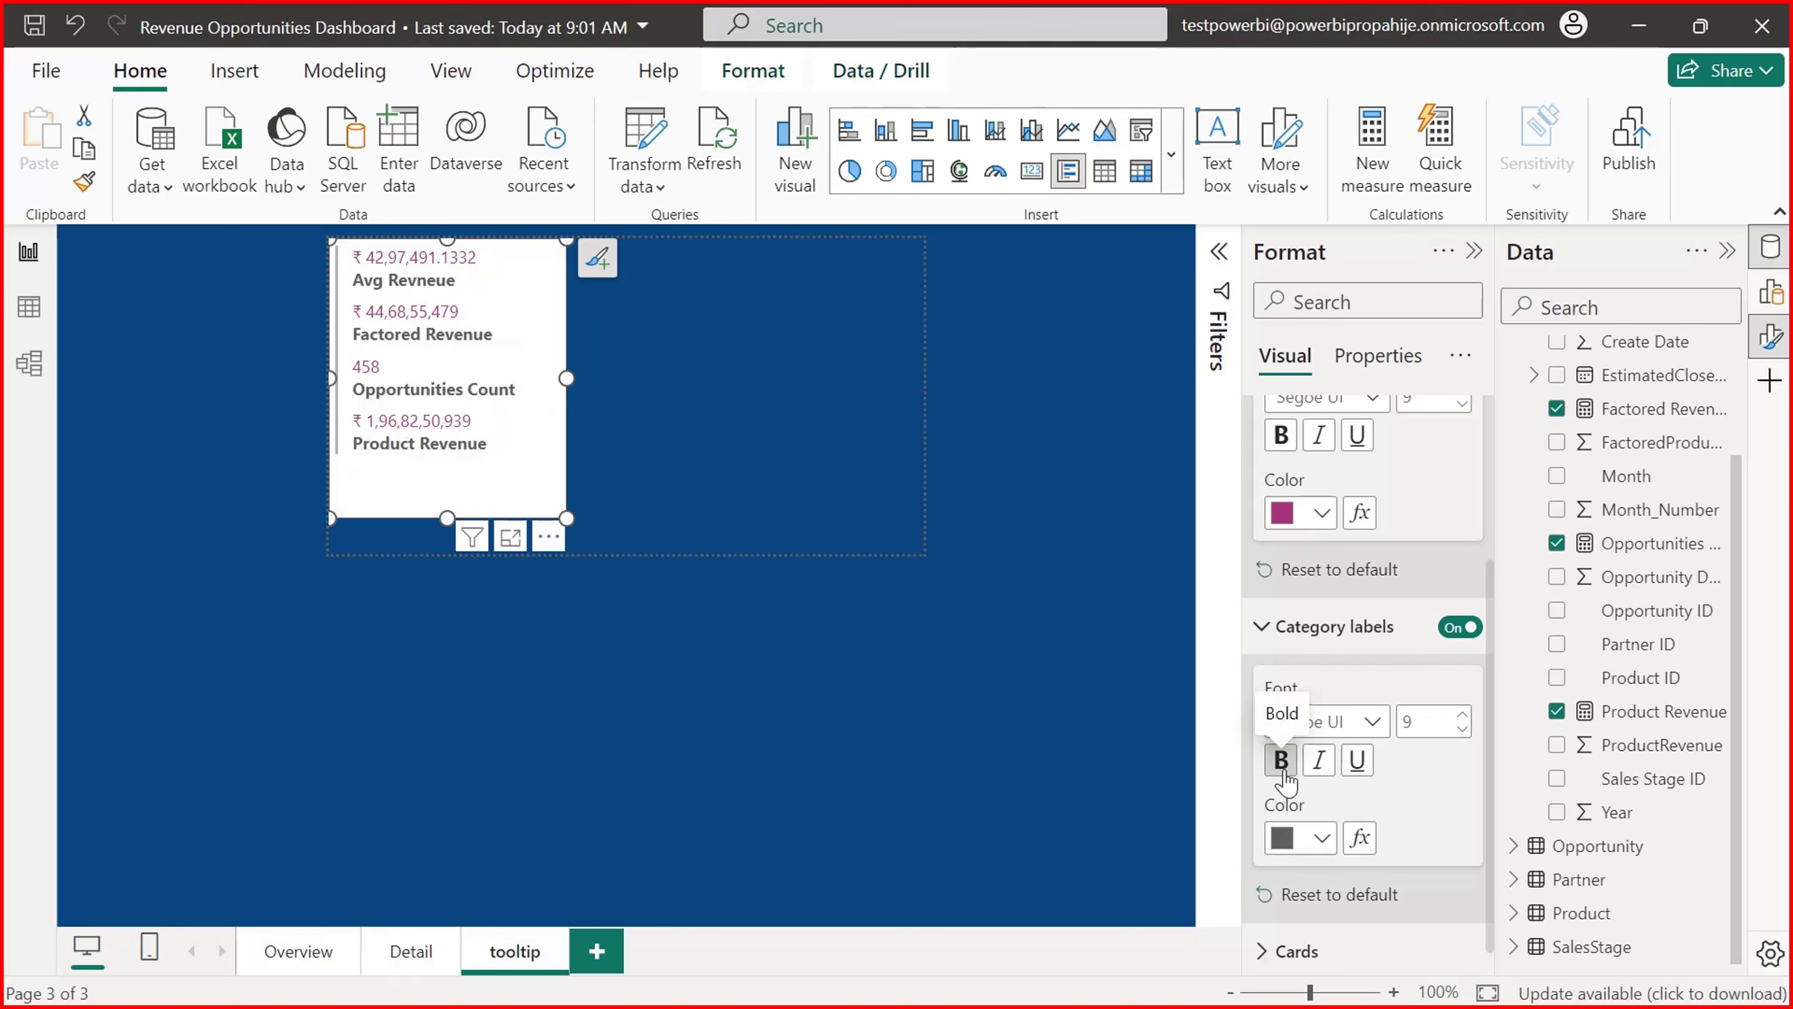
{"action": "left_click", "coordinate": [1432, 728]}
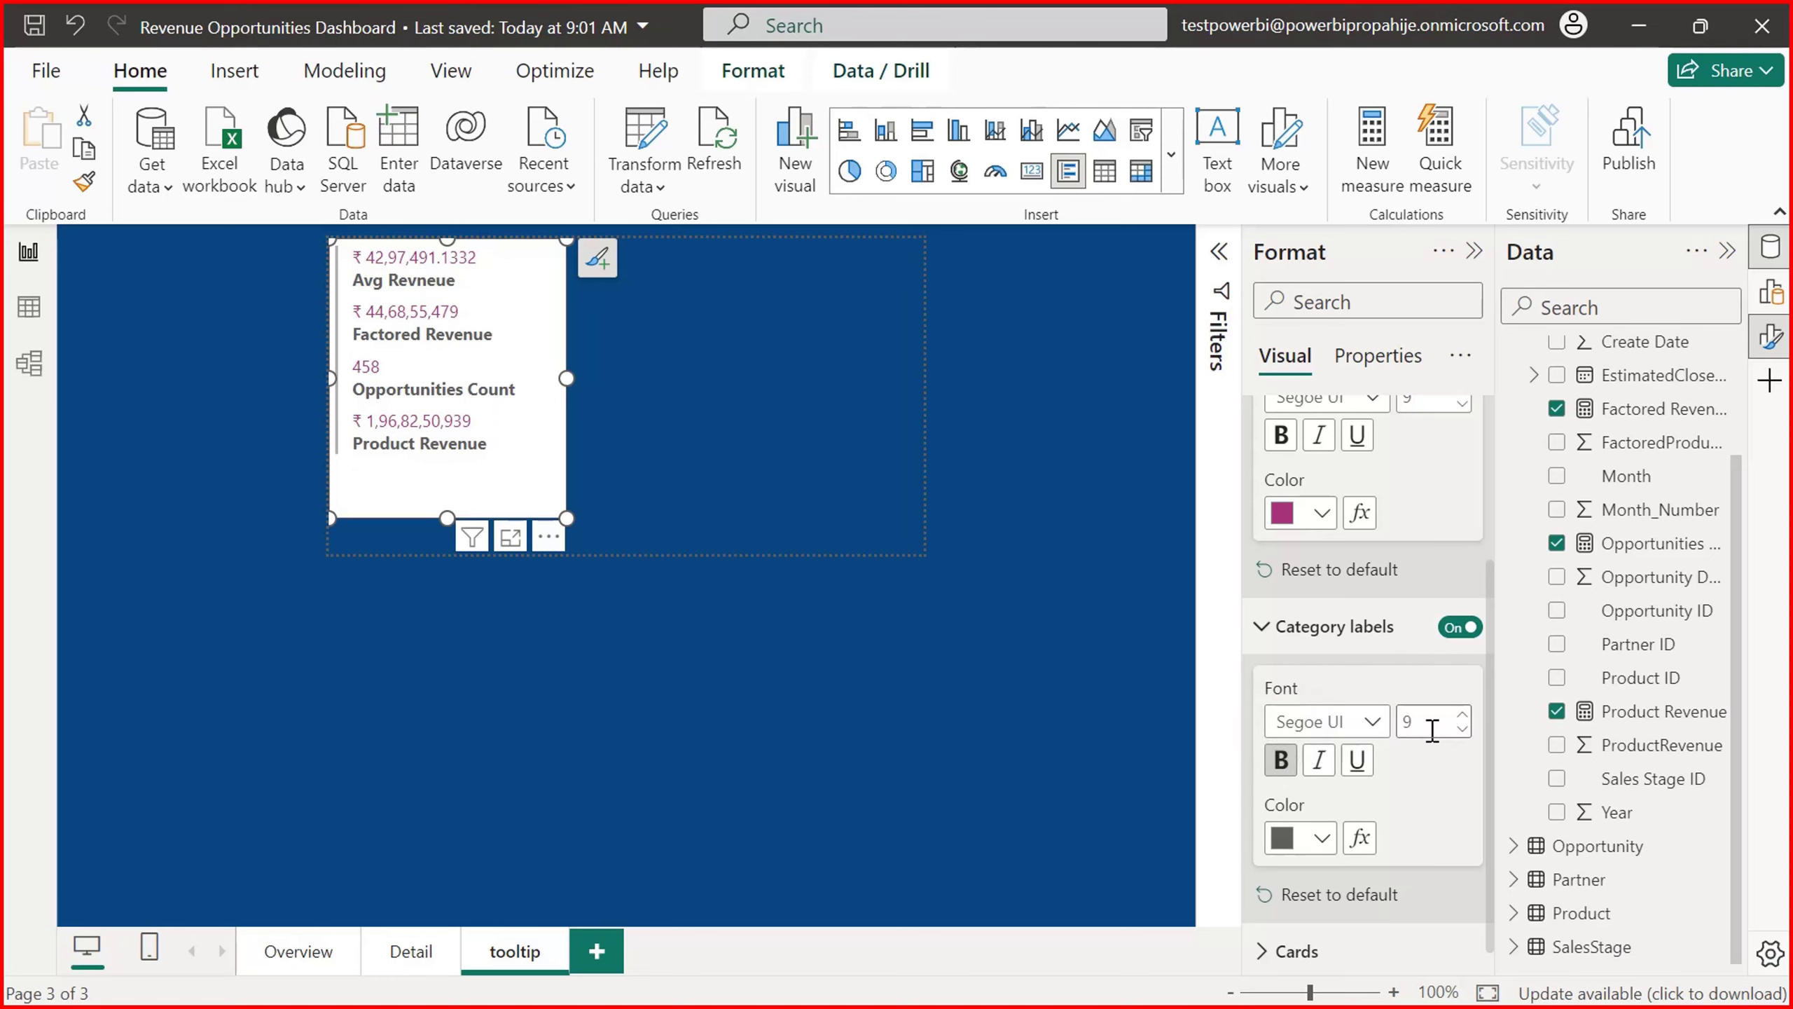
{"action": "type", "text": "8"}
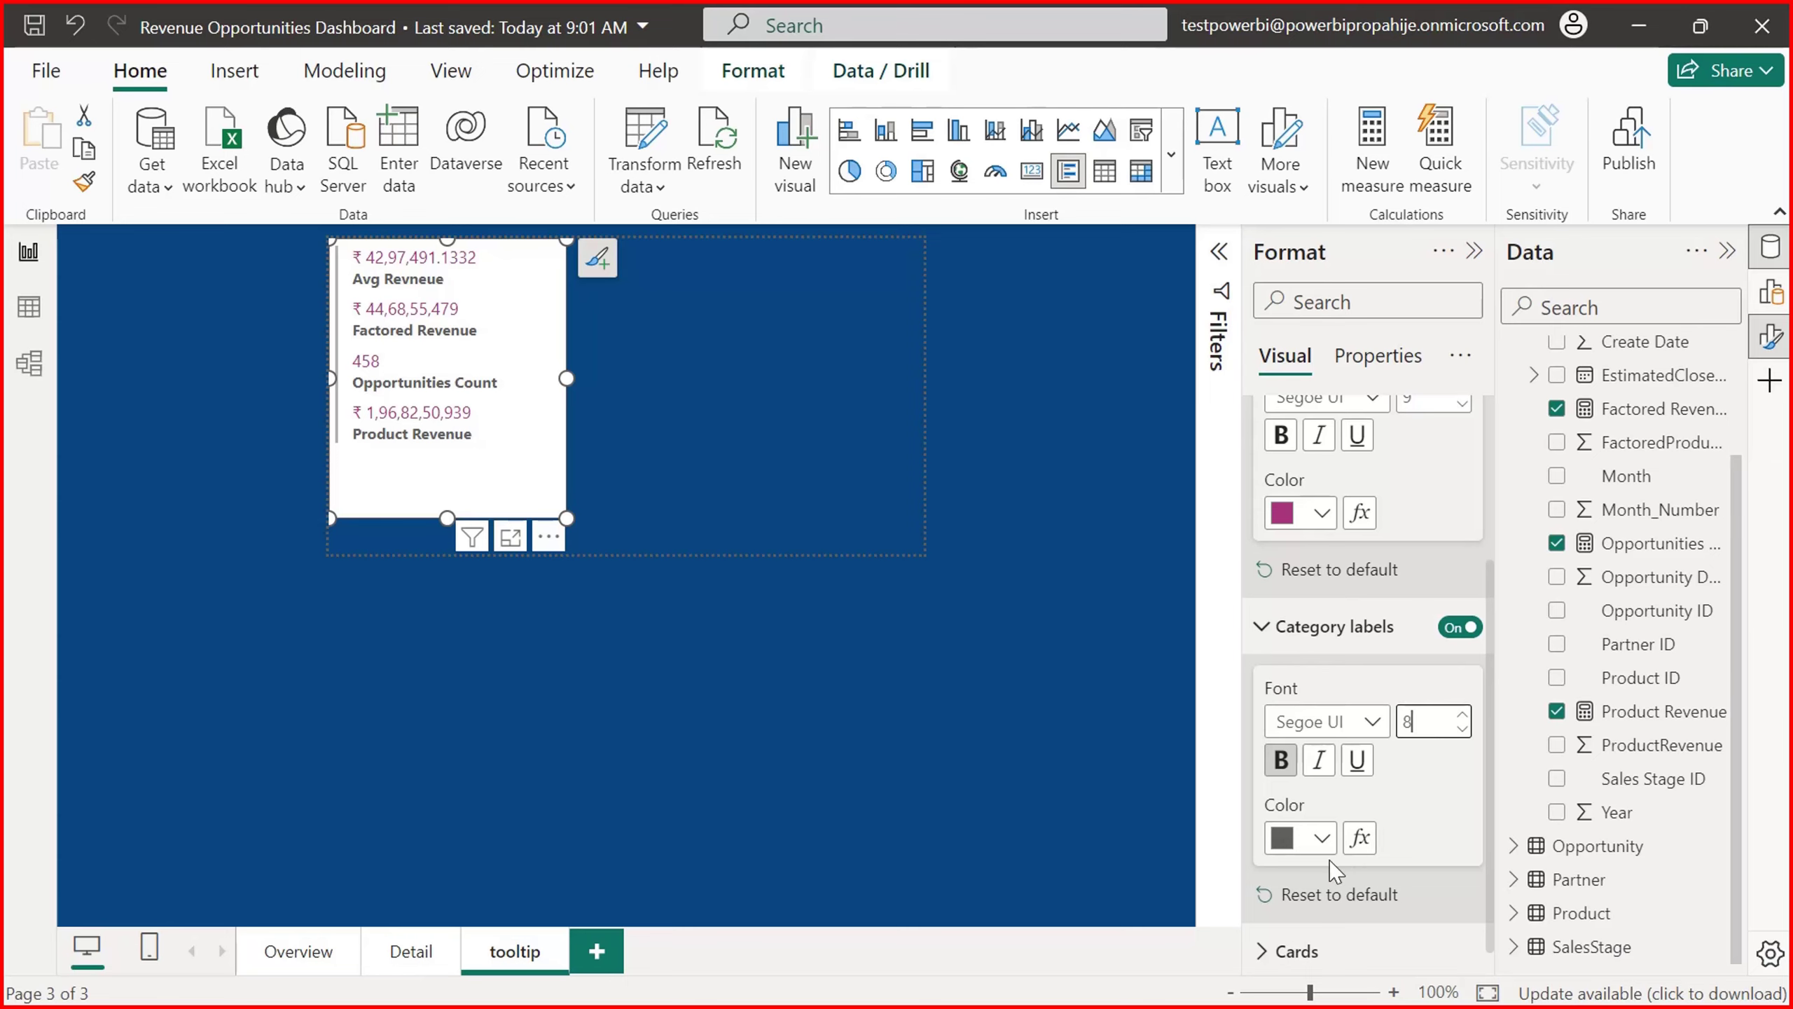
{"action": "left_click", "coordinate": [1320, 839]}
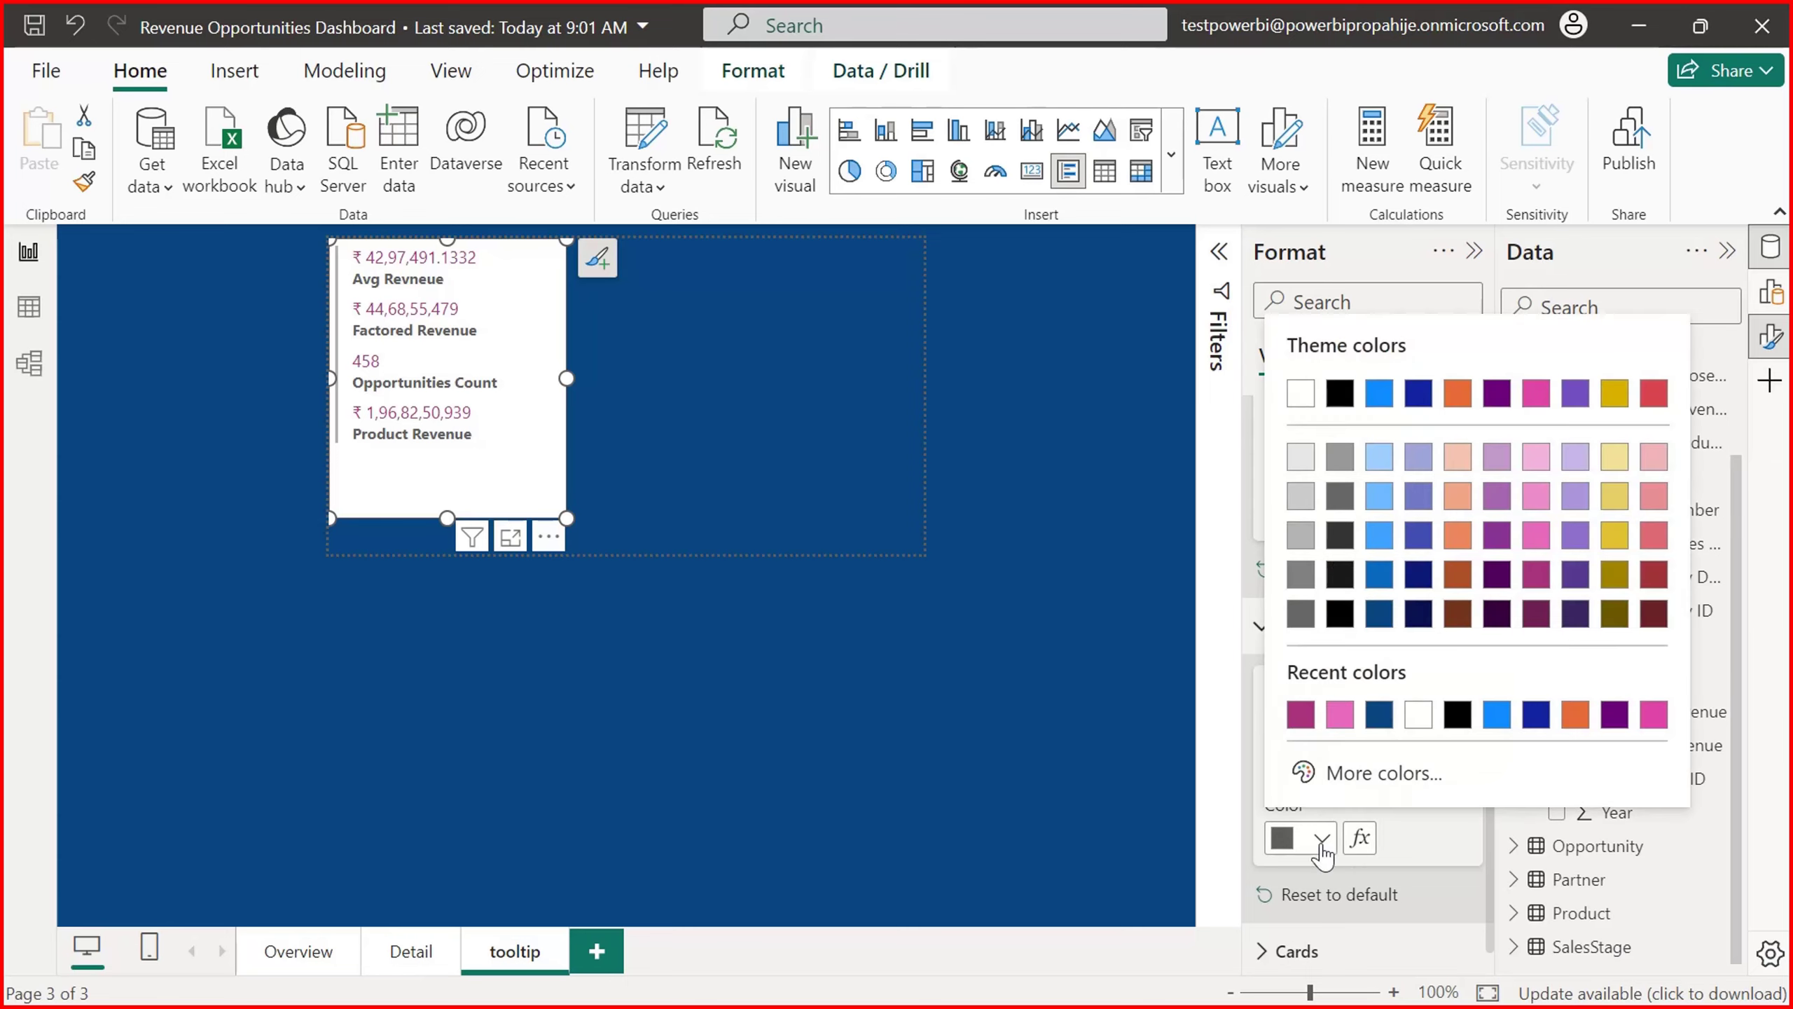
{"action": "left_click", "coordinate": [1498, 575]}
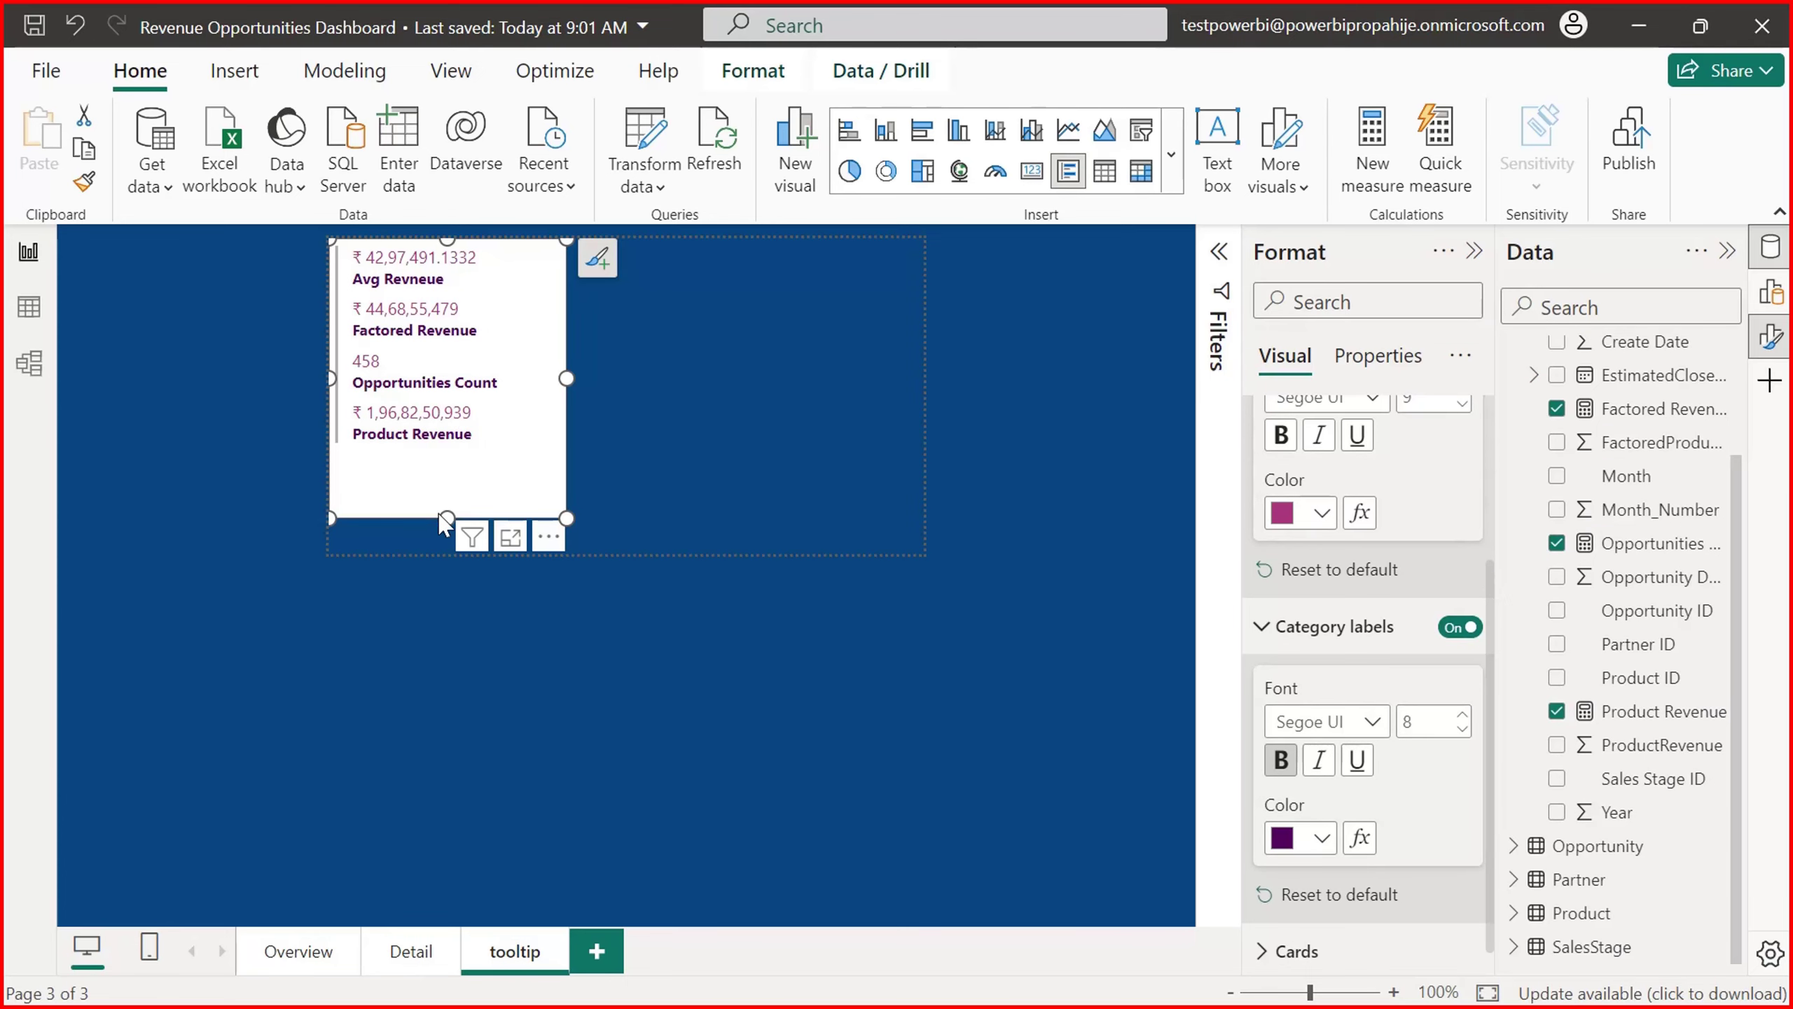
Step: Shrink the multi-row card to a height of about 161 and a width of about 138
{"action": "left_click_drag", "start_coordinate": [446, 520], "coordinate": [443, 465]}
{"action": "left_click_drag", "start_coordinate": [567, 351], "coordinate": [522, 349]}
{"action": "left_click", "coordinate": [1328, 626]}
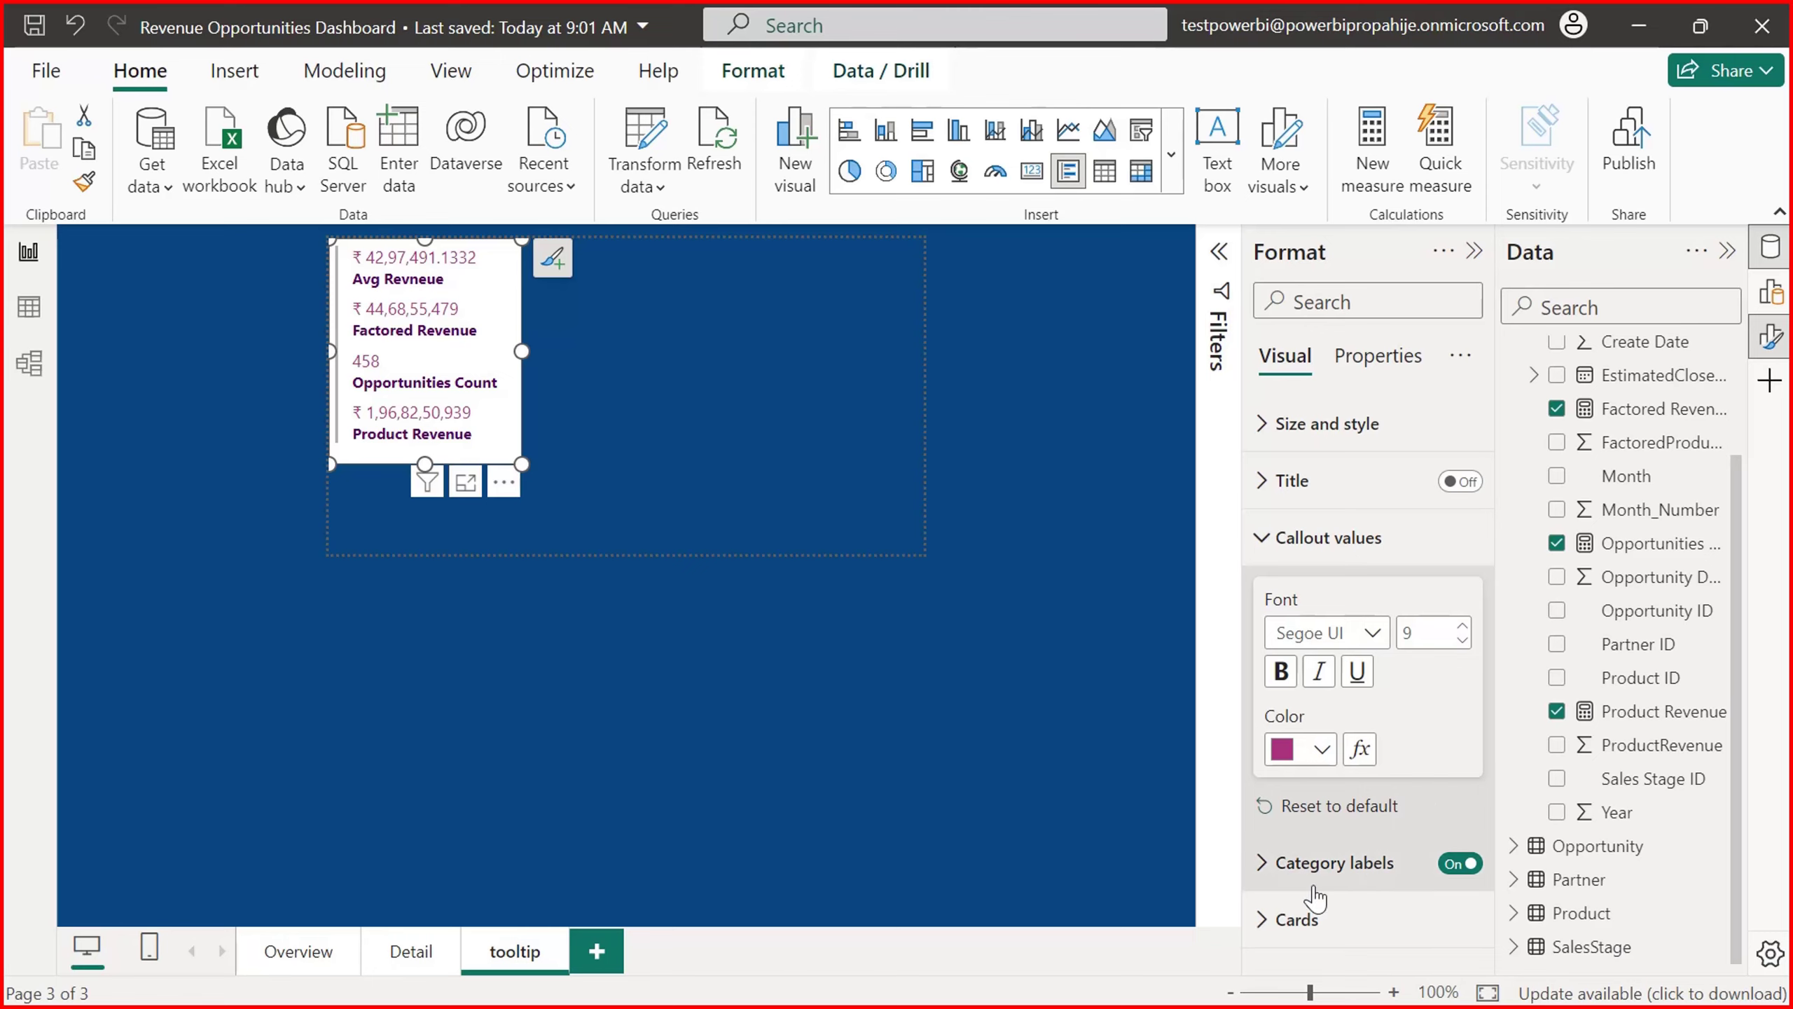
{"action": "left_click", "coordinate": [1297, 918]}
{"action": "left_click_drag", "start_coordinate": [1494, 668], "coordinate": [1521, 982]}
{"action": "scroll", "coordinate": [1476, 812], "scroll_direction": "up", "scroll_amount": 5}
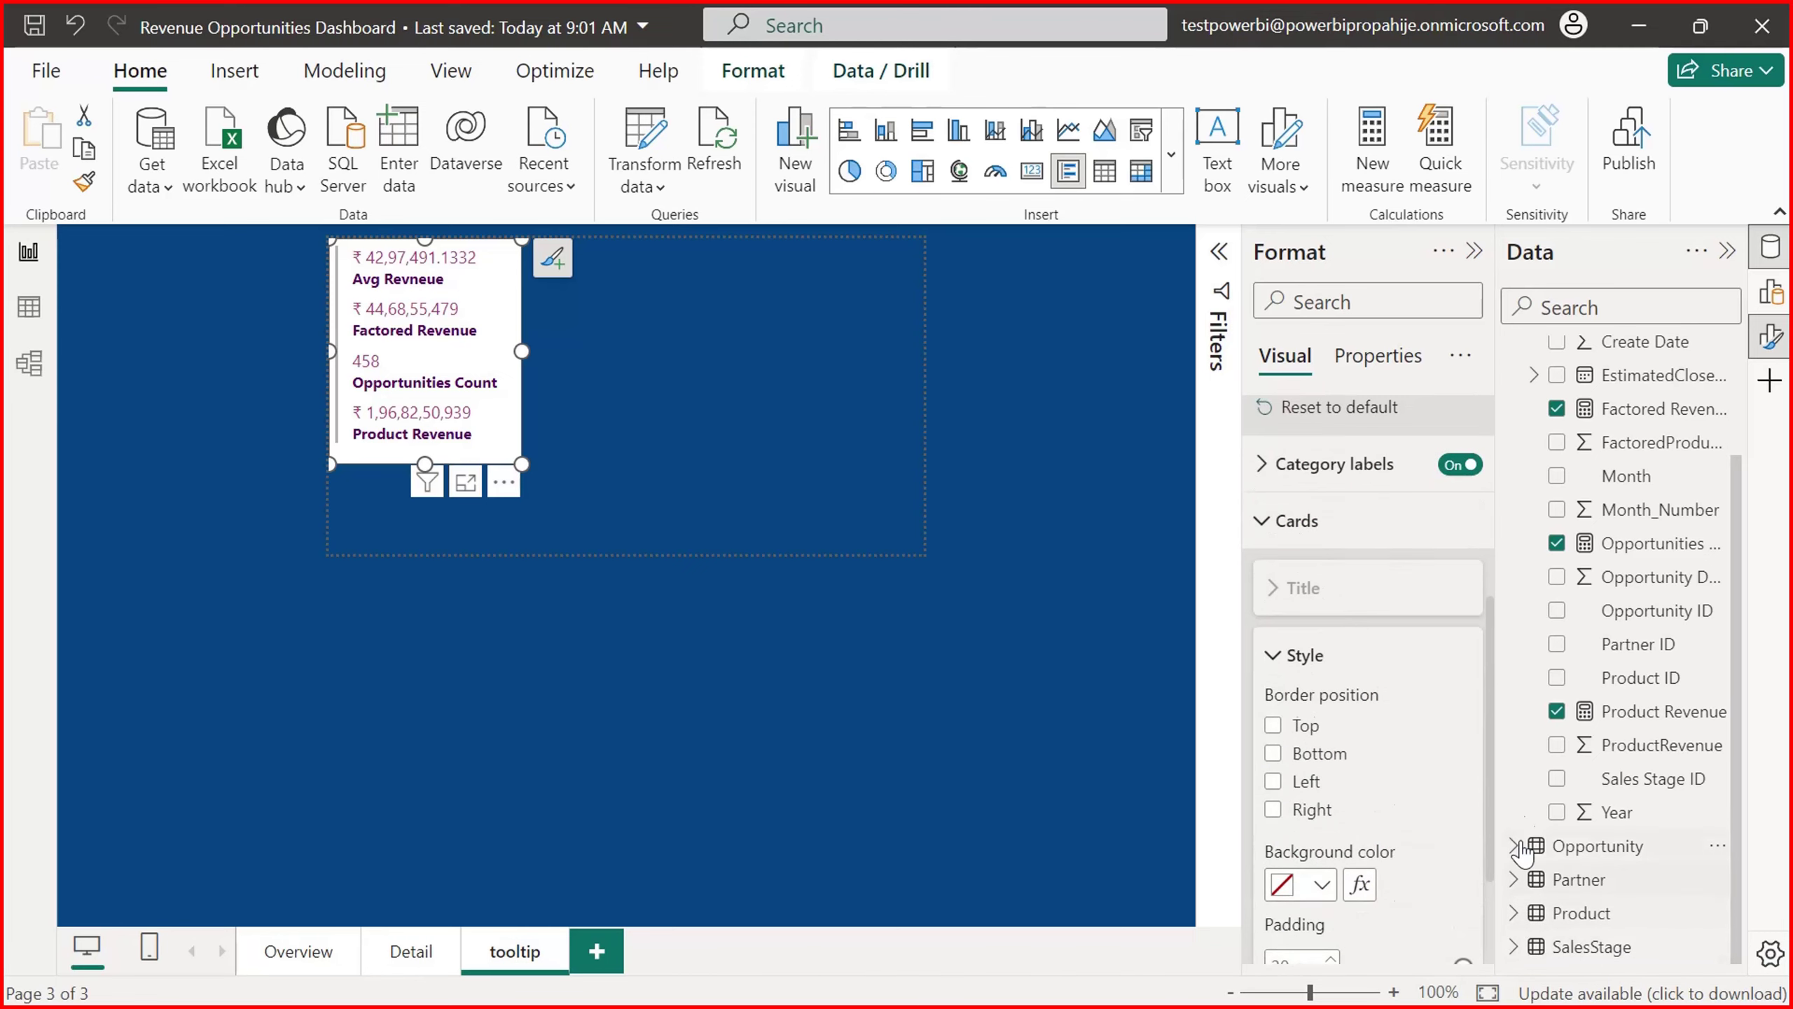
{"action": "left_click", "coordinate": [1271, 640]}
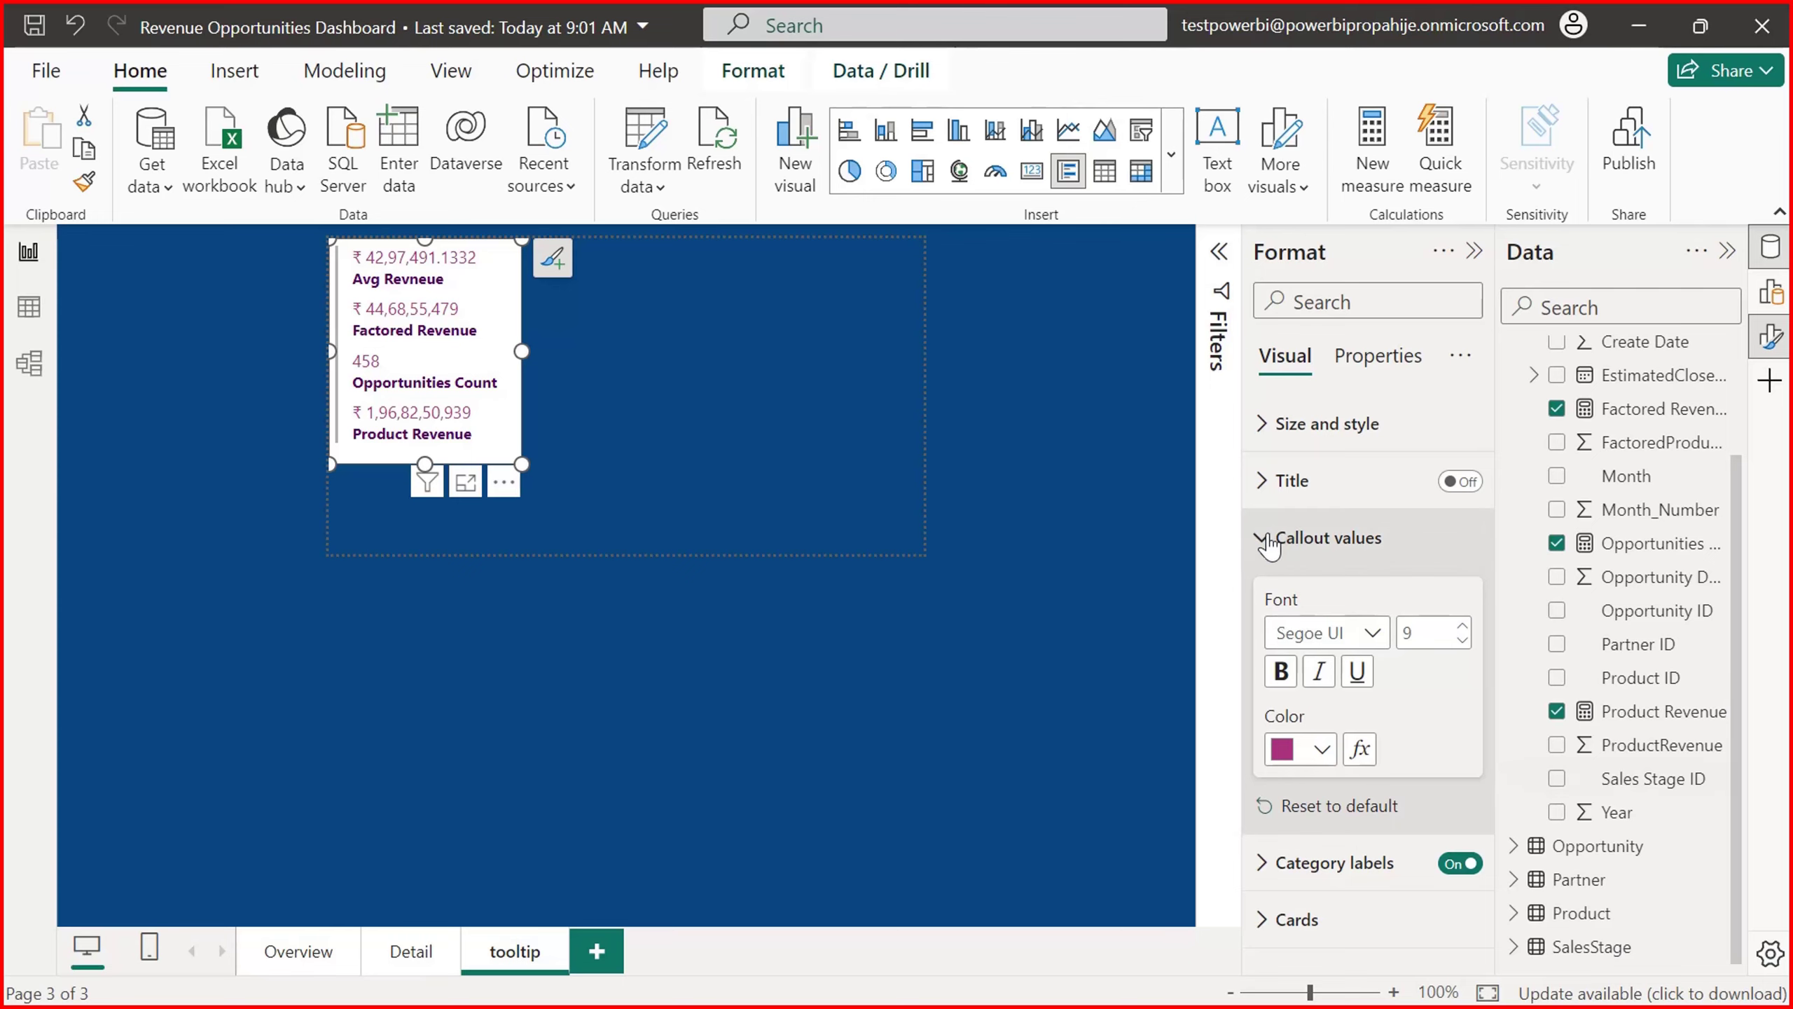
Step: Try yellow, pink and light blue as the multi-row card's background color, settling on the lightest orange tint
{"action": "left_click", "coordinate": [1271, 424]}
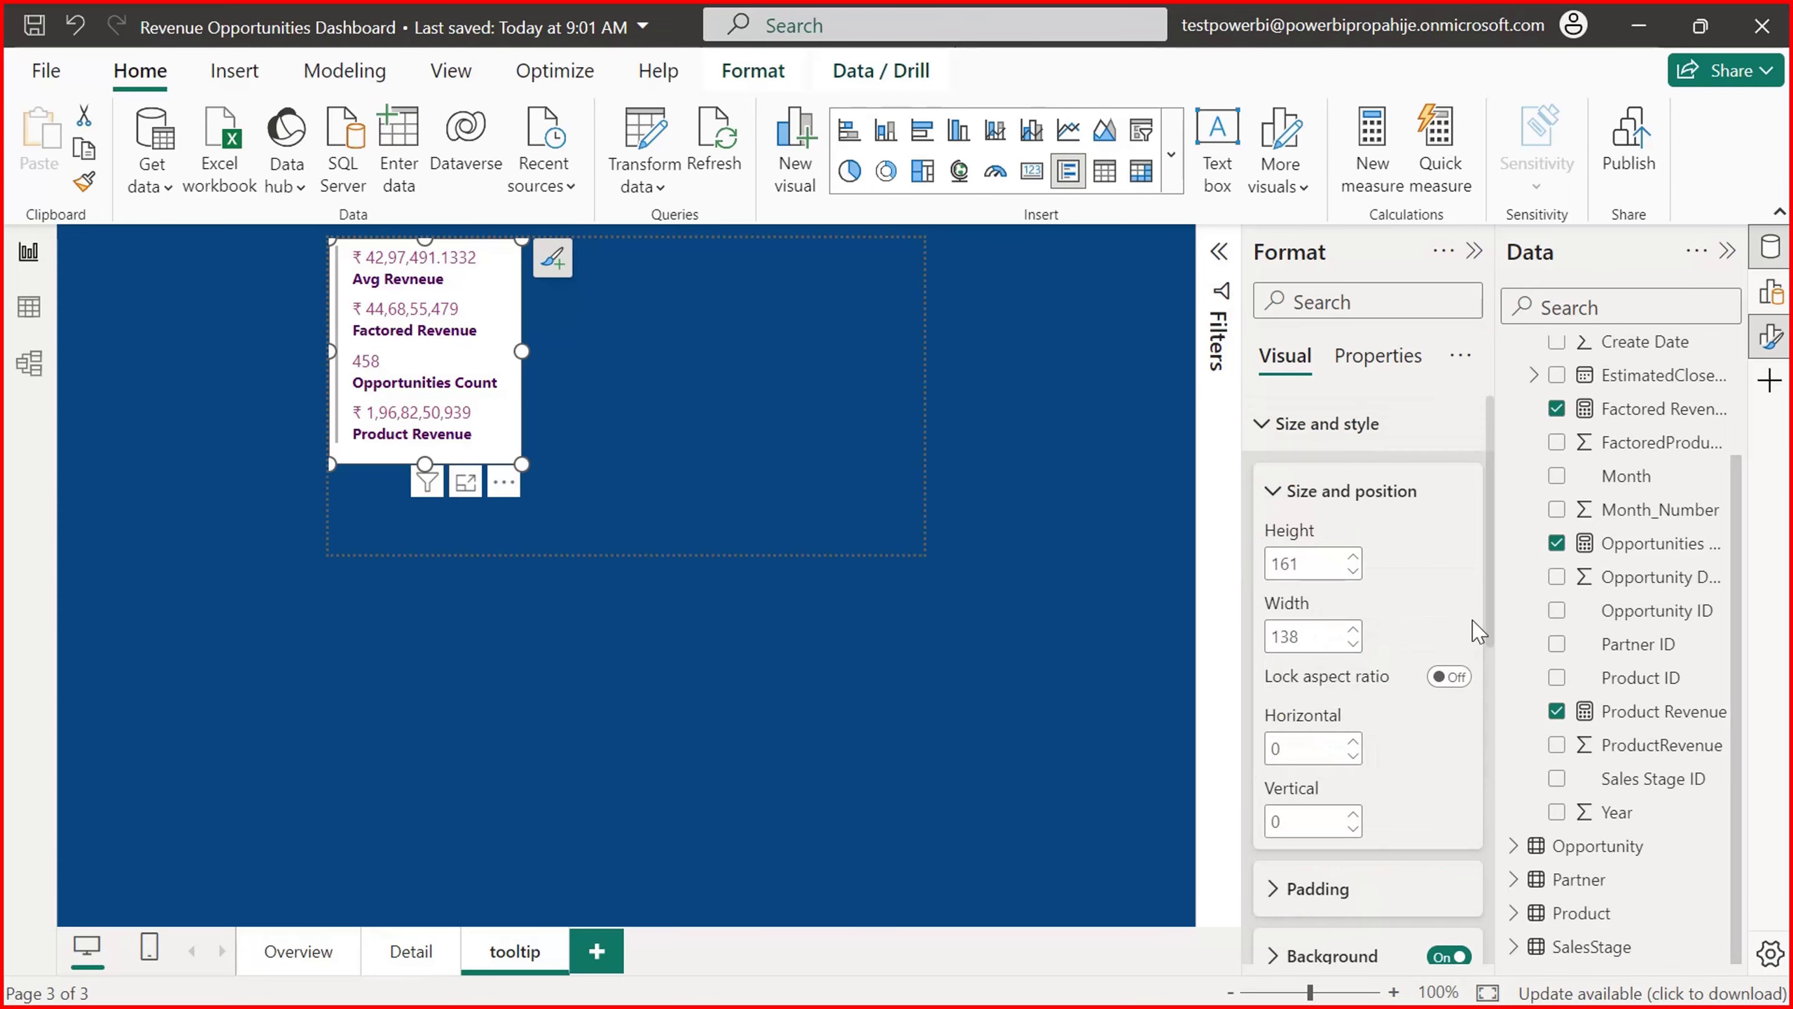
{"action": "left_click_drag", "start_coordinate": [1493, 606], "coordinate": [1493, 777]}
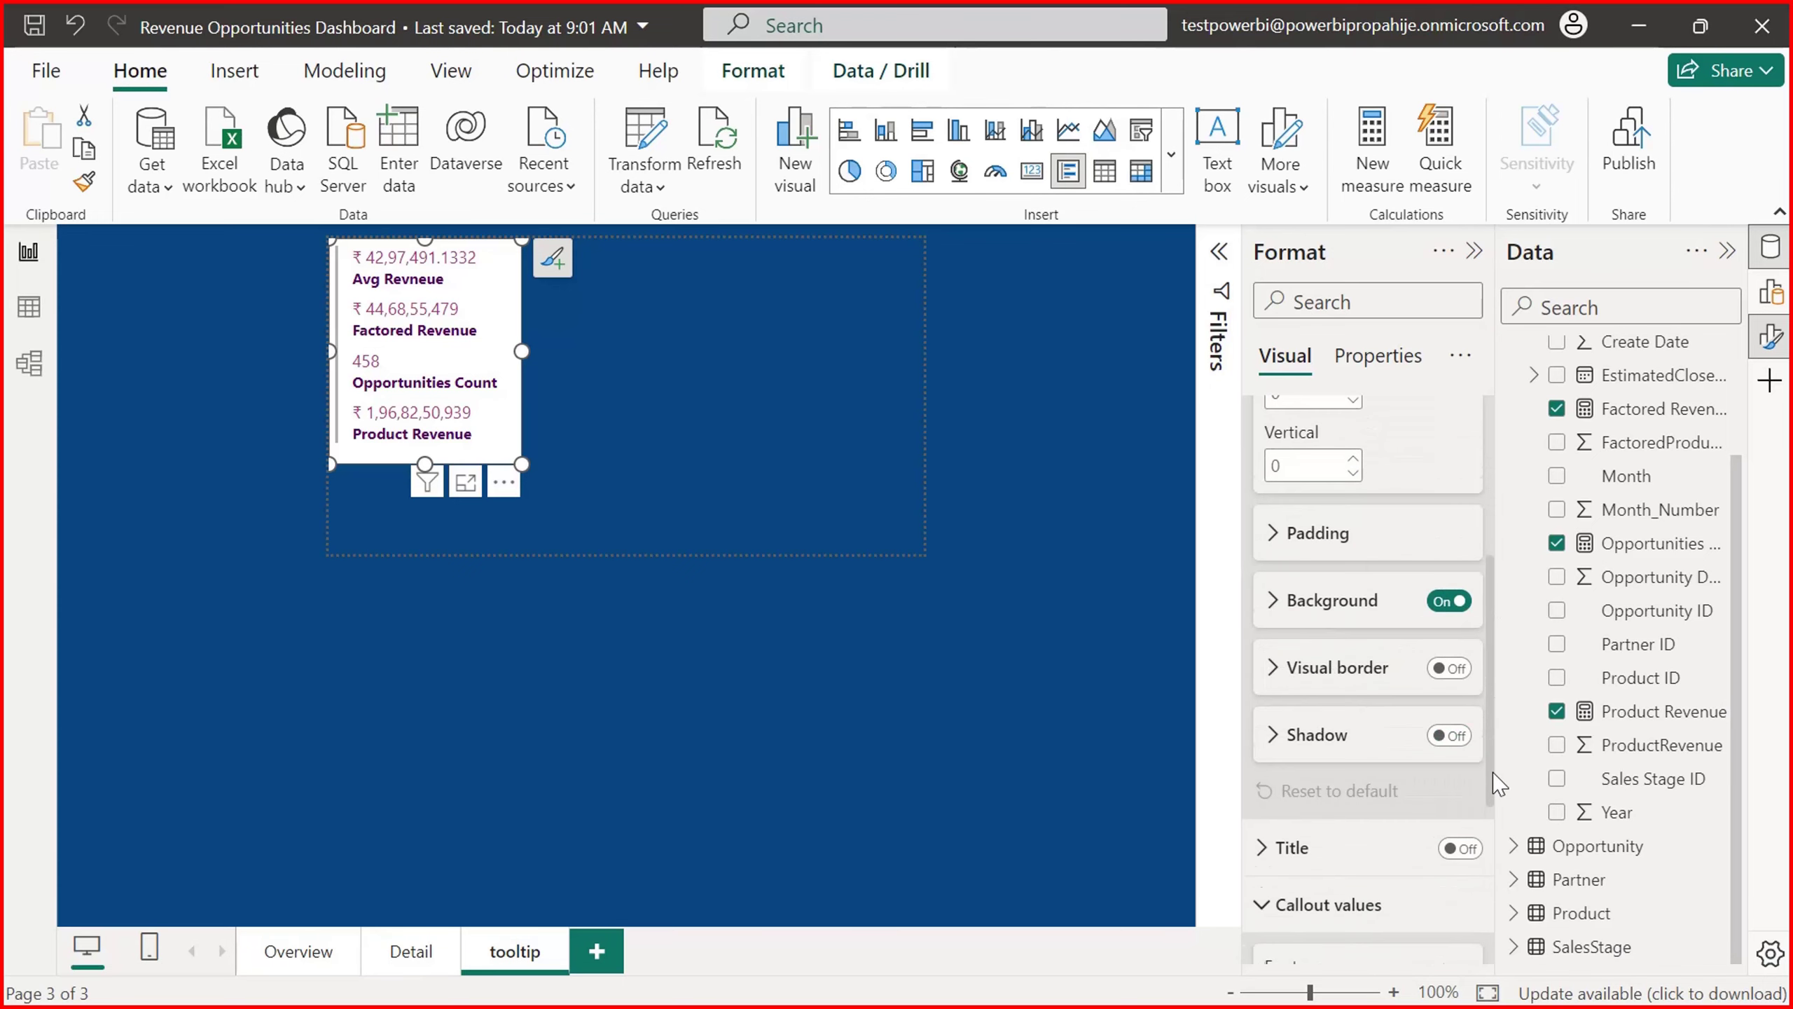
{"action": "left_click", "coordinate": [1275, 580]}
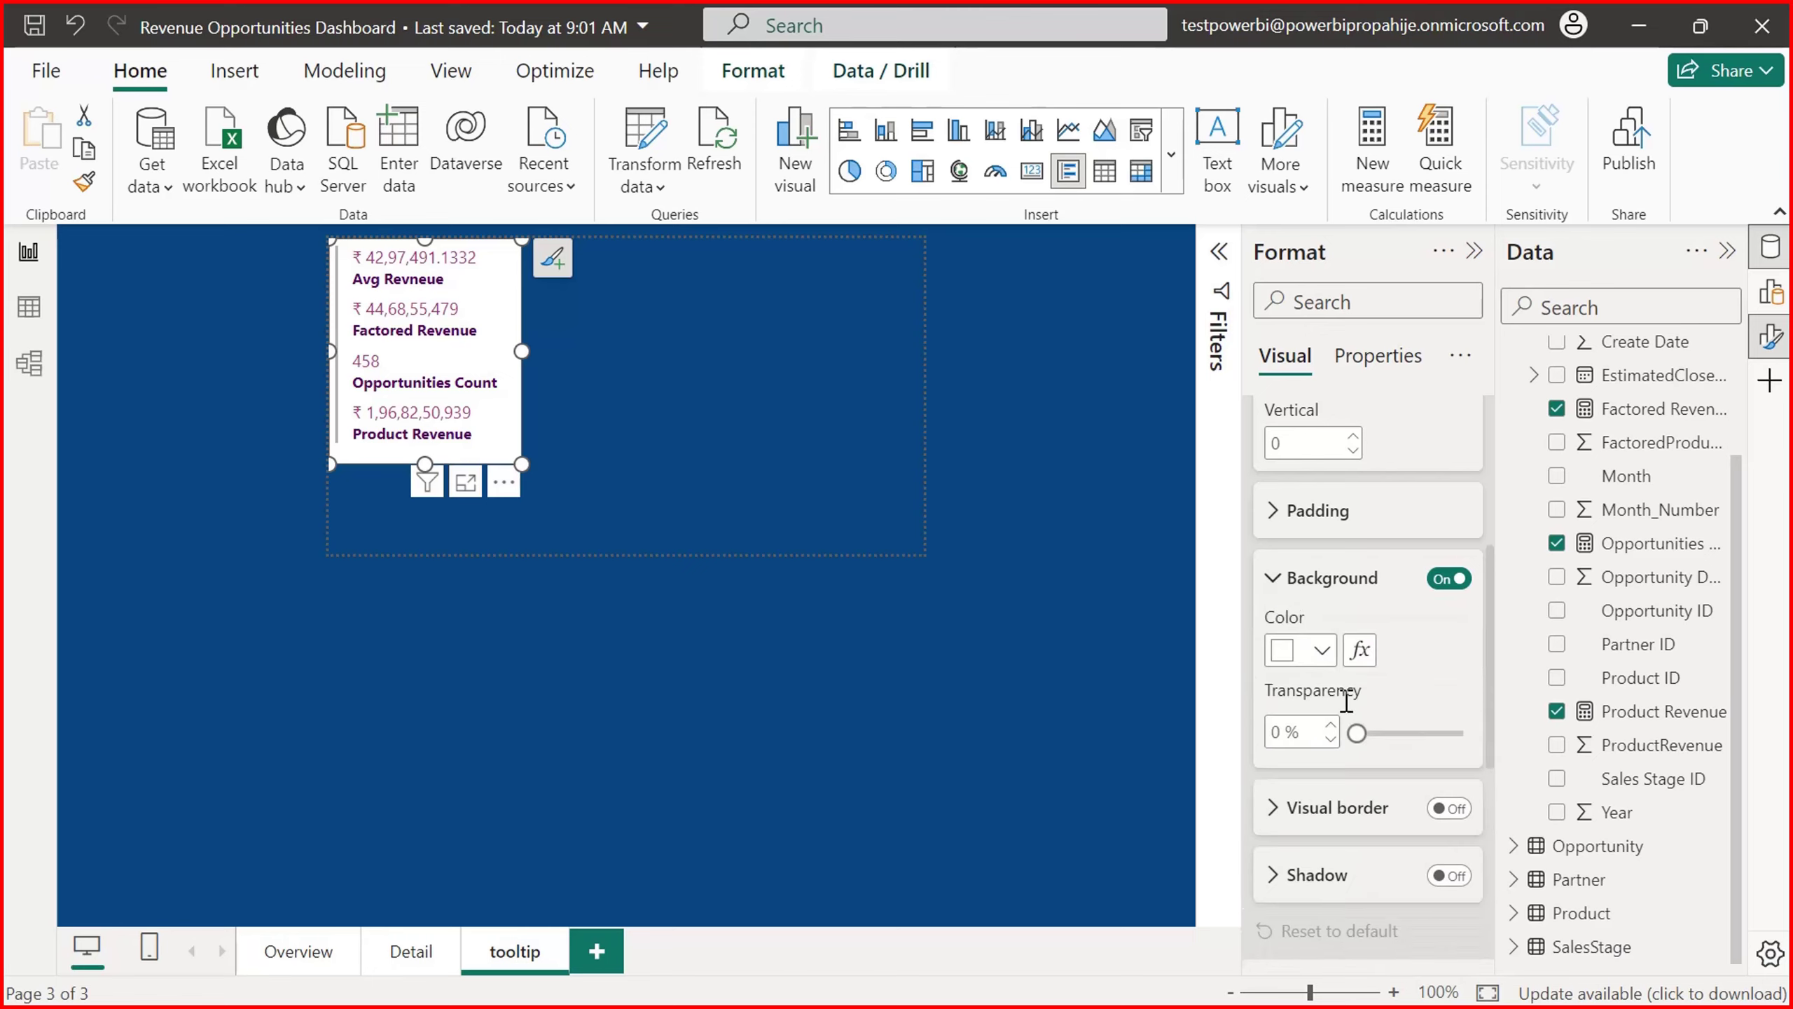
{"action": "left_click", "coordinate": [1318, 650]}
{"action": "left_click", "coordinate": [1613, 345]}
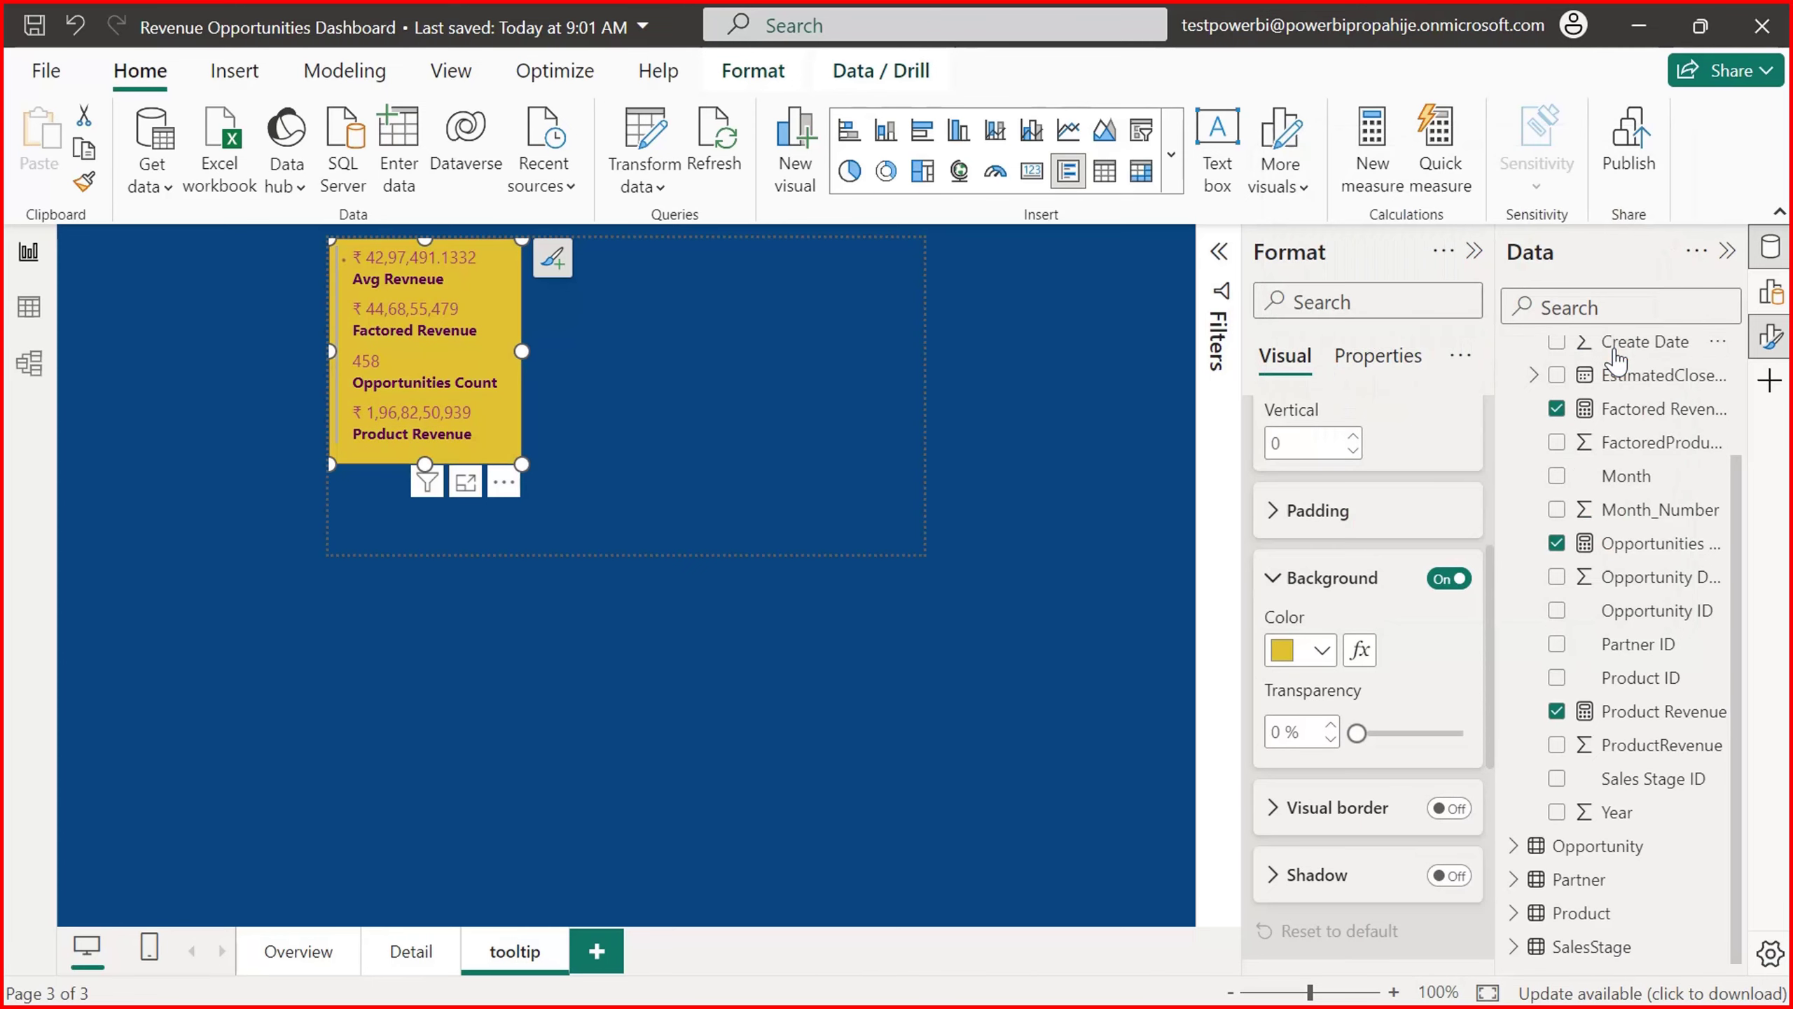
{"action": "left_click", "coordinate": [1321, 651]}
{"action": "left_click", "coordinate": [1536, 347]}
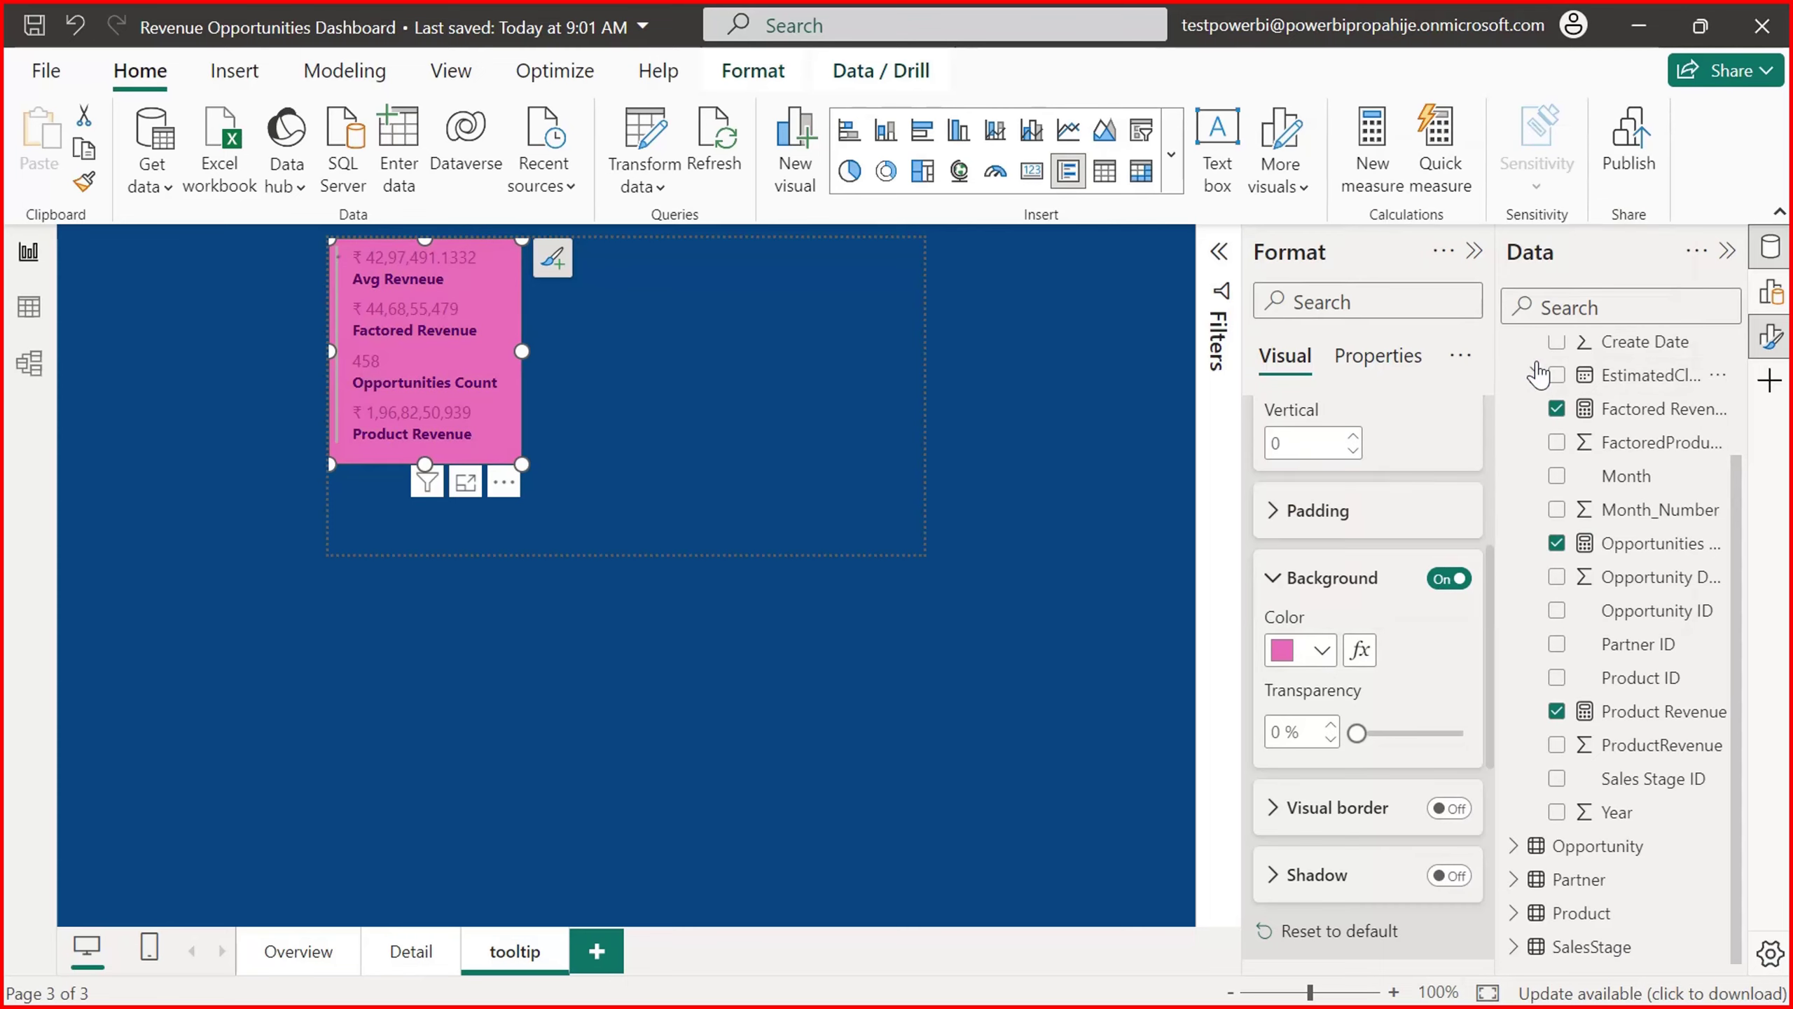
{"action": "left_click", "coordinate": [1320, 650]}
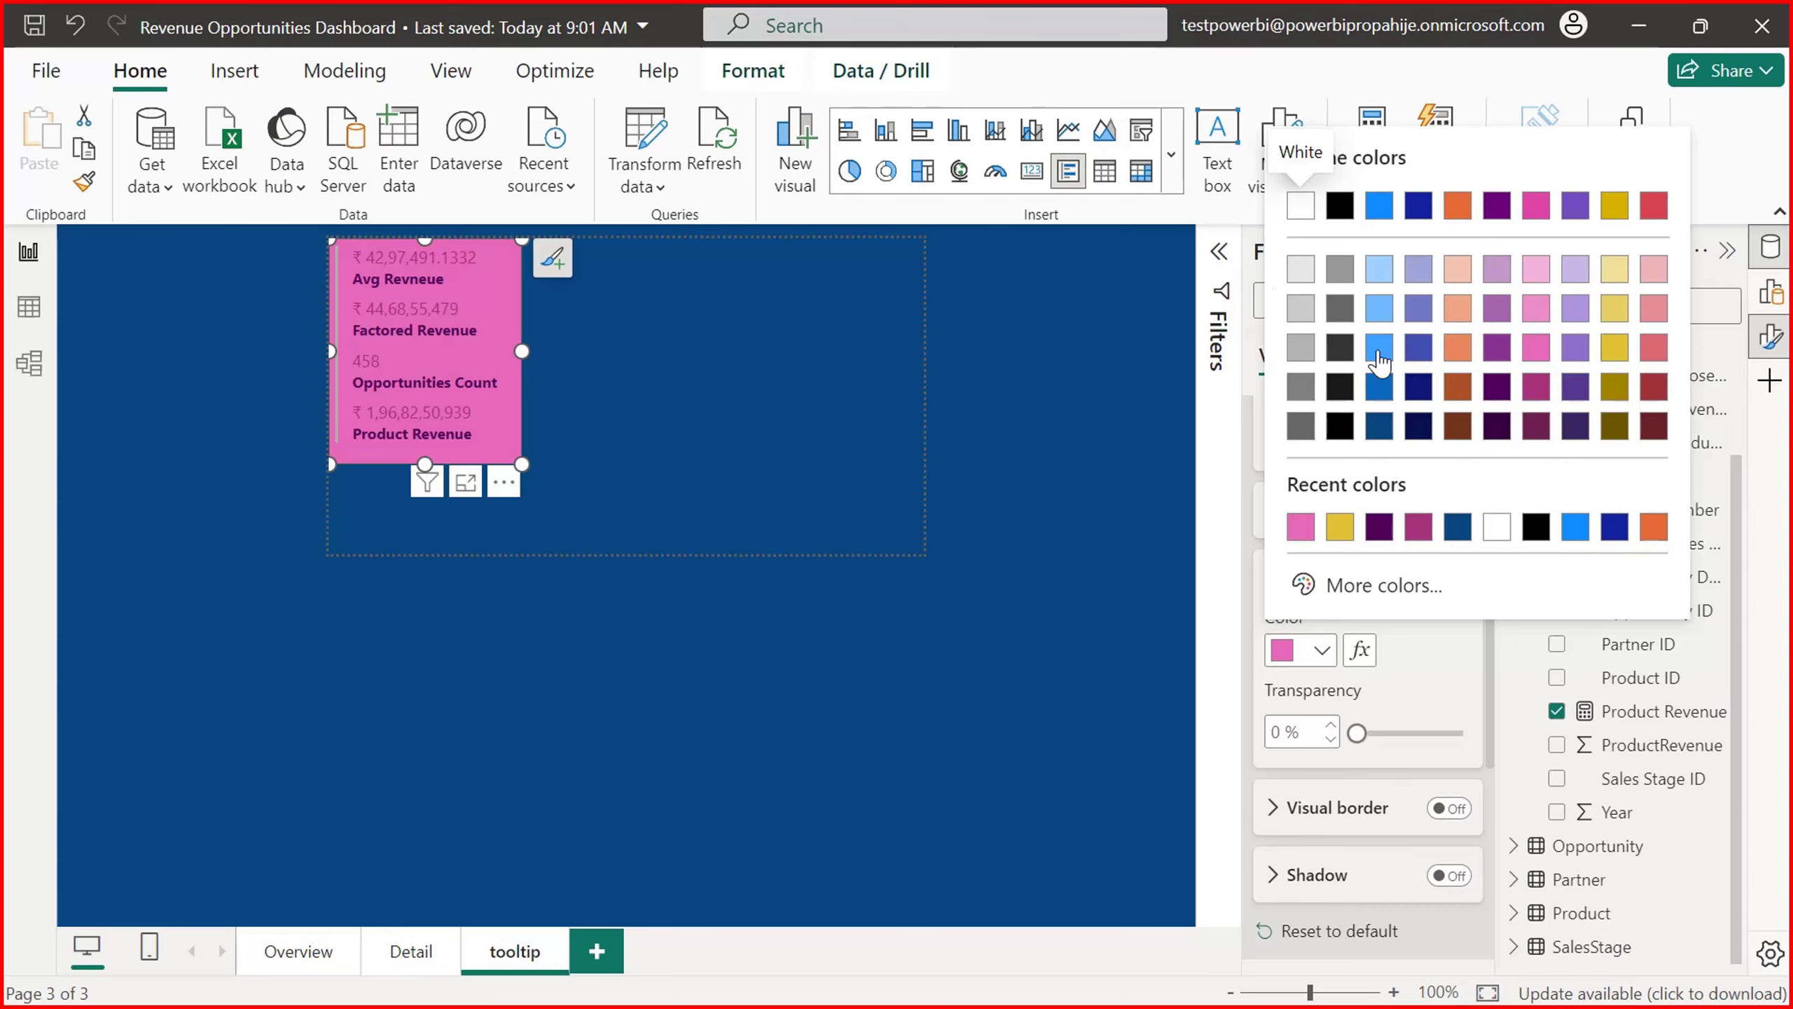
{"action": "left_click", "coordinate": [1380, 349]}
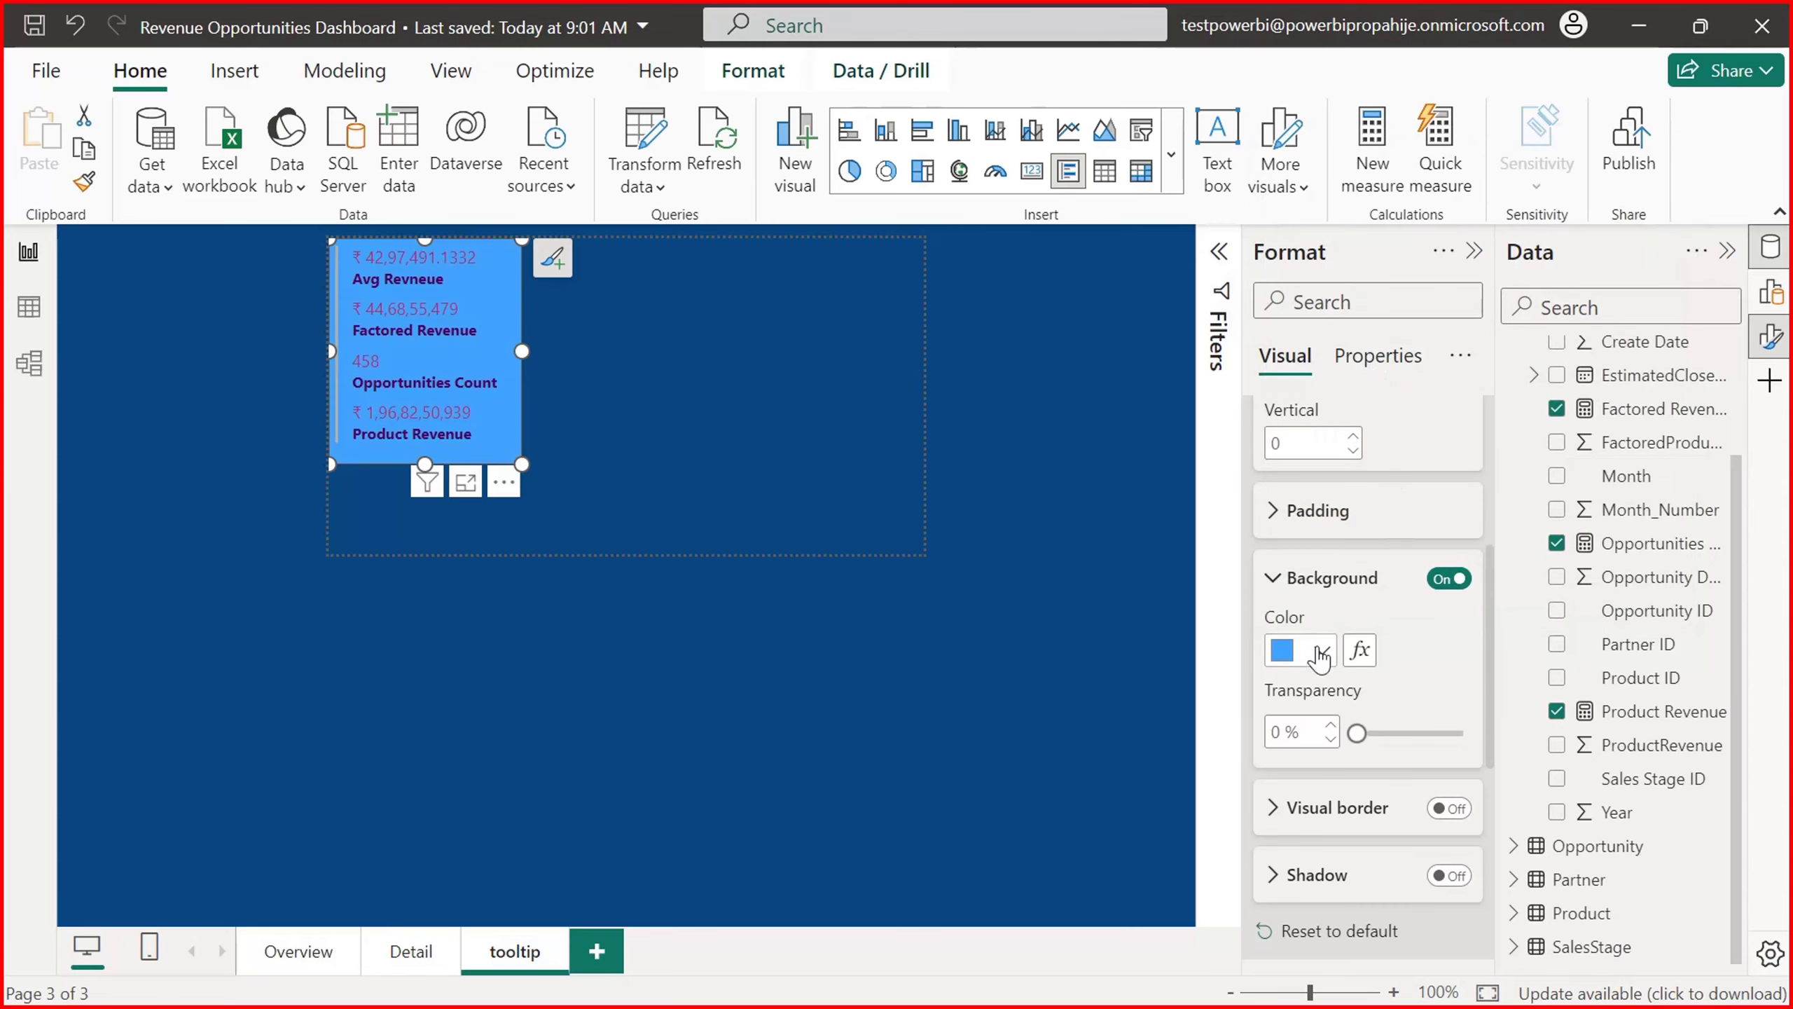
{"action": "left_click", "coordinate": [1321, 650]}
{"action": "left_click", "coordinate": [1459, 270]}
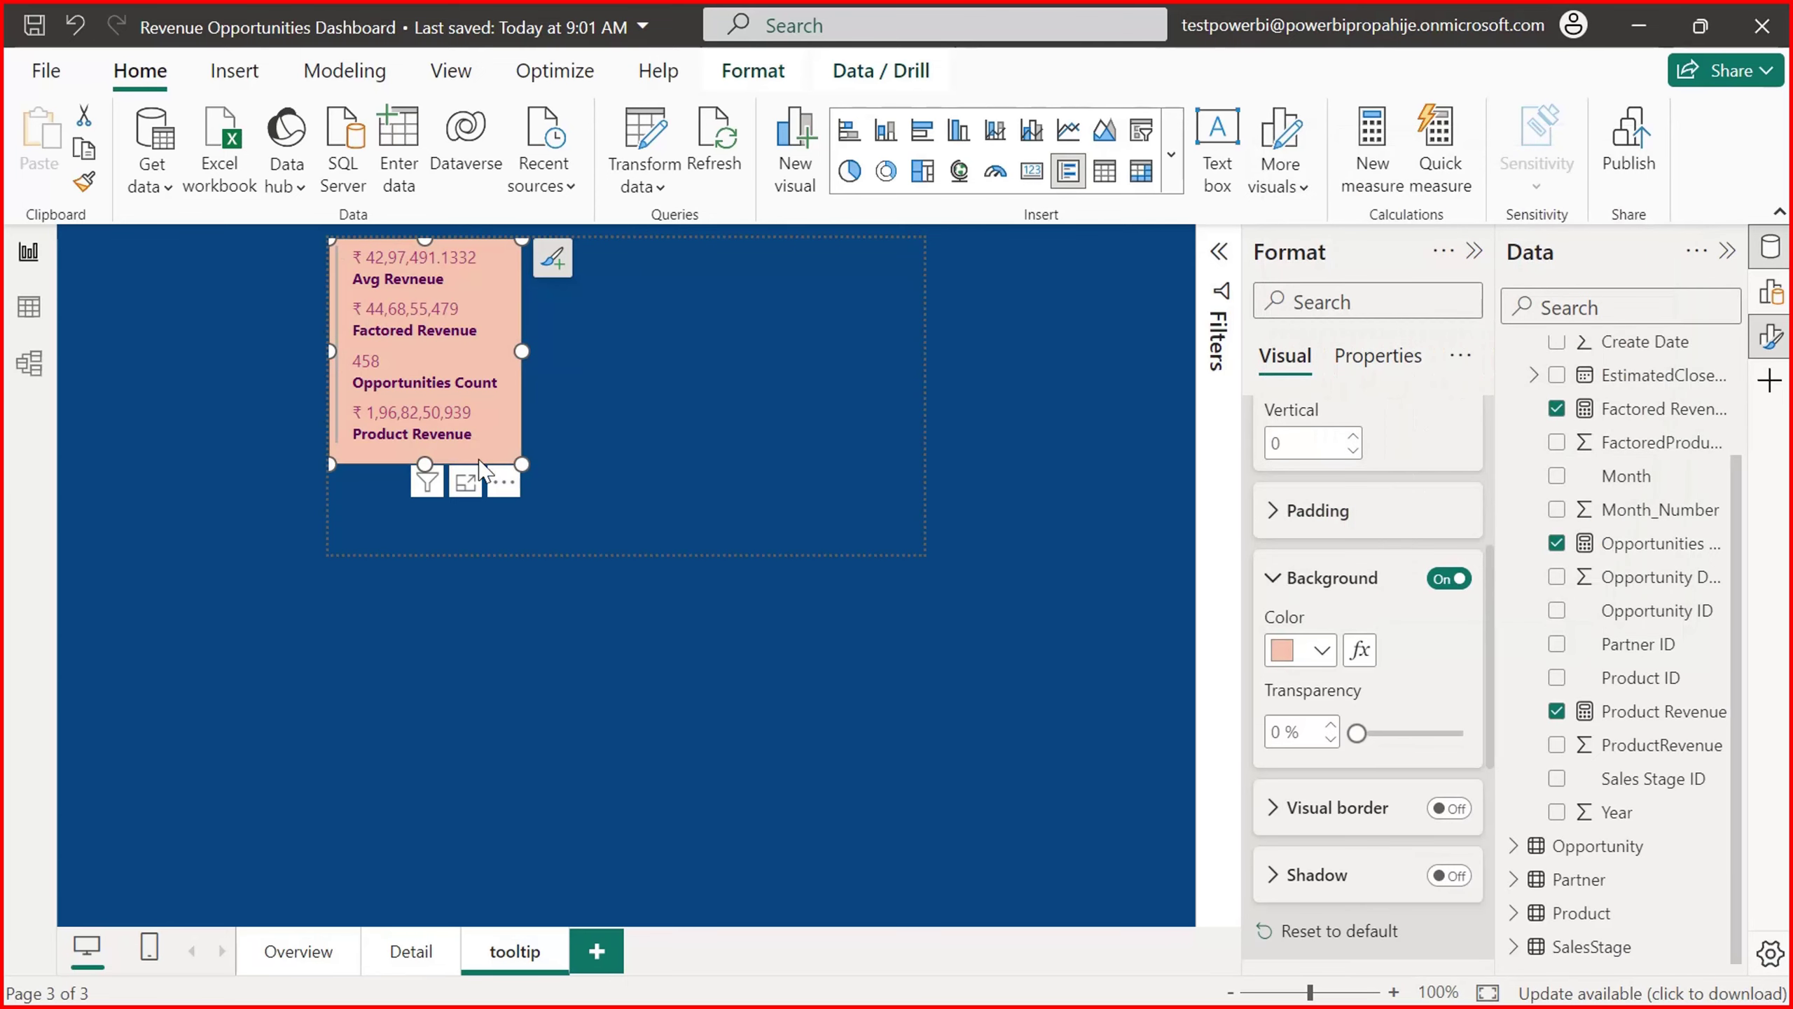
Step: Trim the multi-row card's height and width slightly so it fits closely around its text
{"action": "left_click_drag", "start_coordinate": [426, 463], "coordinate": [424, 455]}
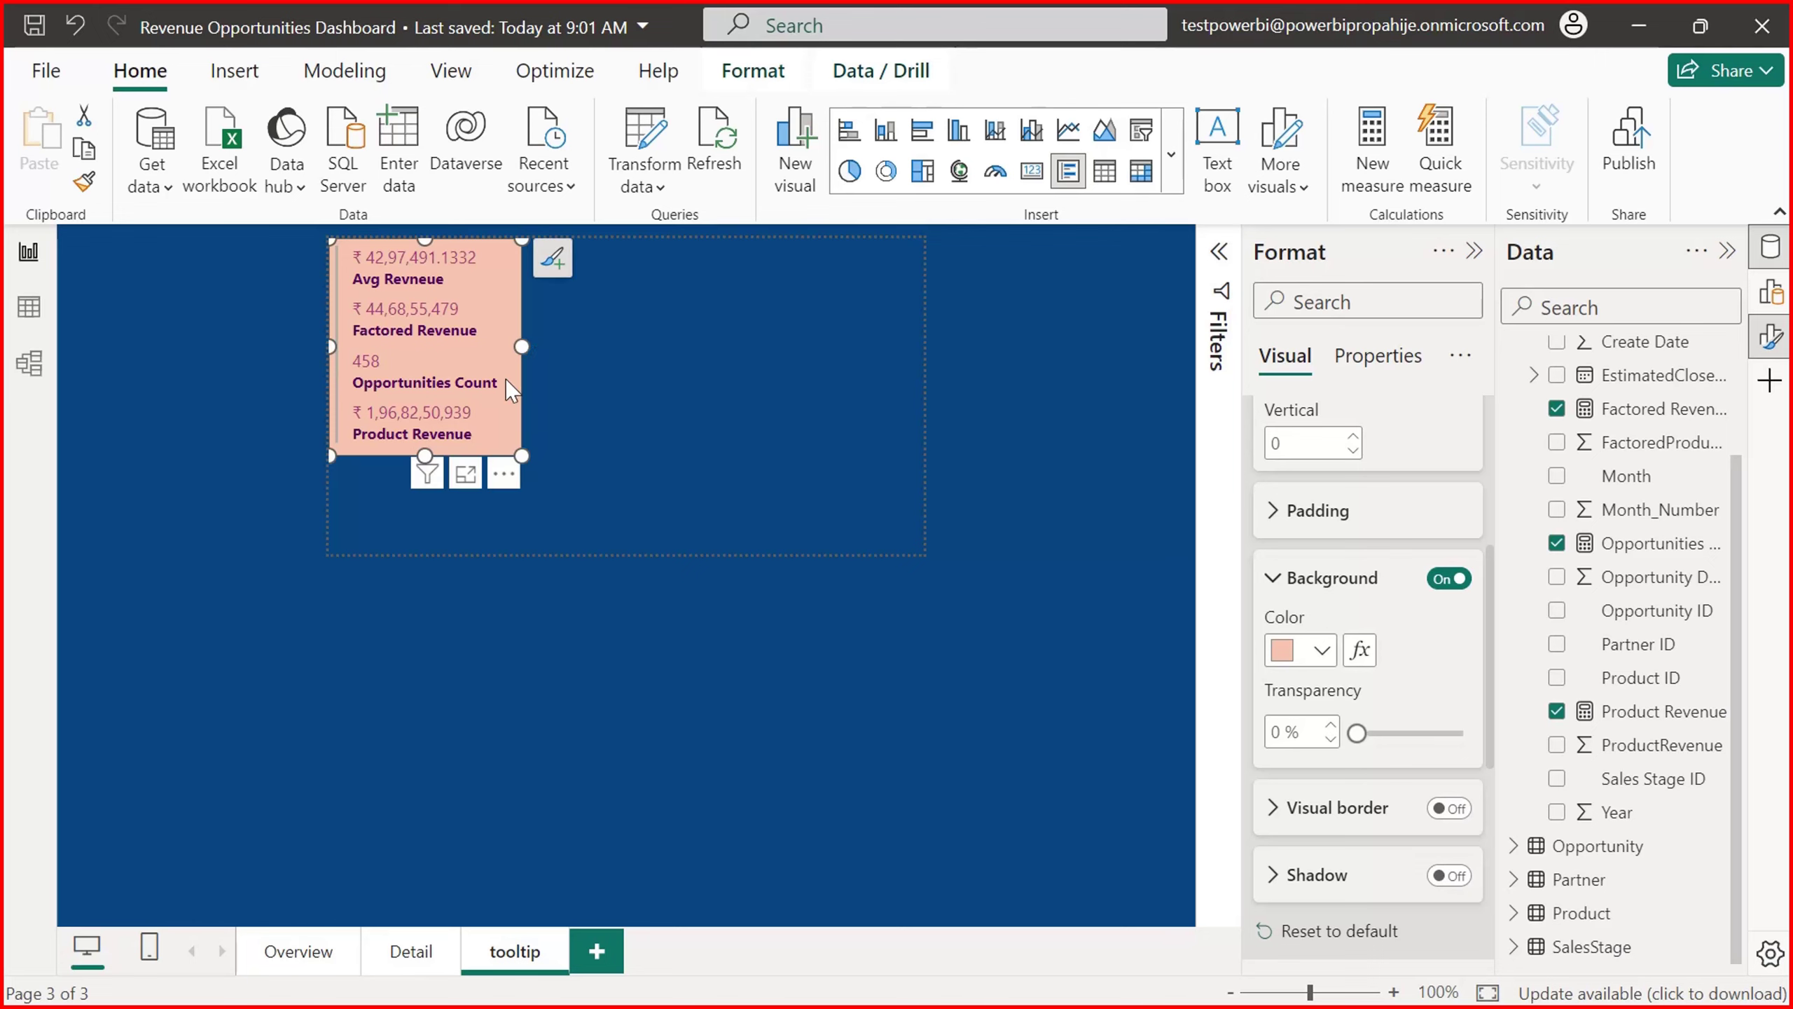
{"action": "left_click_drag", "start_coordinate": [522, 346], "coordinate": [506, 343]}
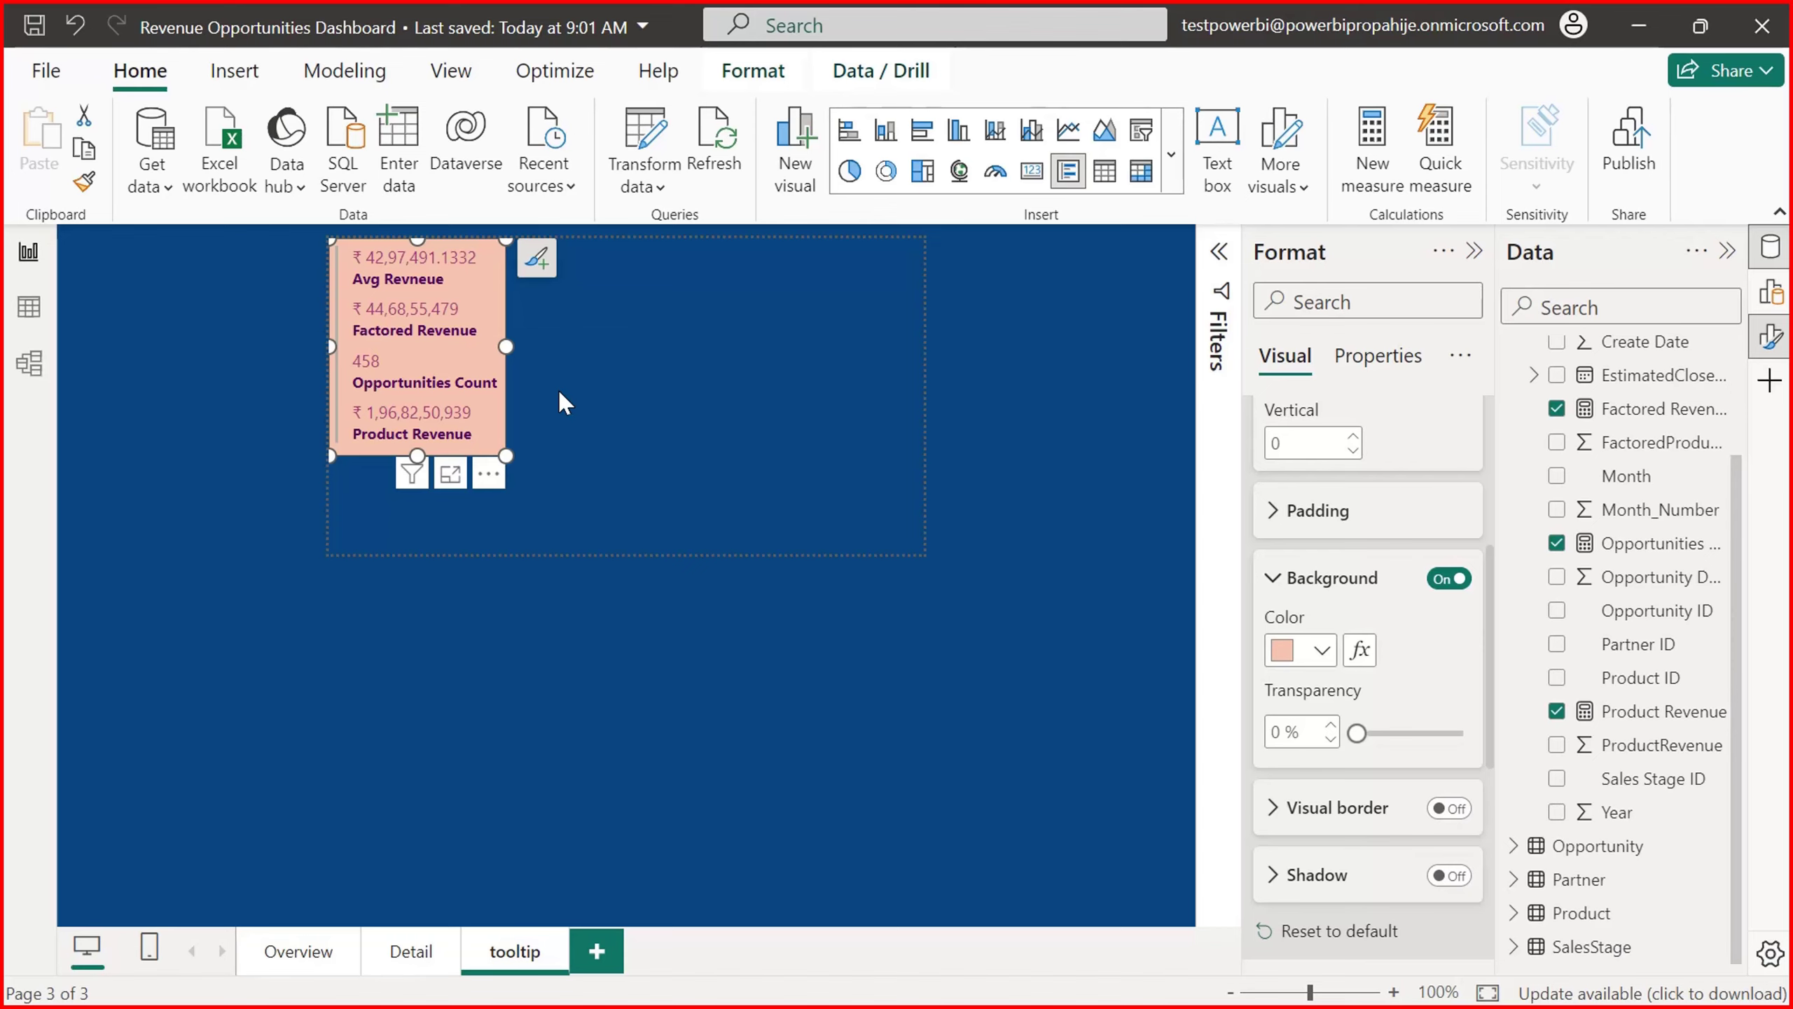
Step: Insert a line chart directly right of the multi-row card and stretch it to about 298 wide and 163 high
{"action": "left_click", "coordinate": [584, 423]}
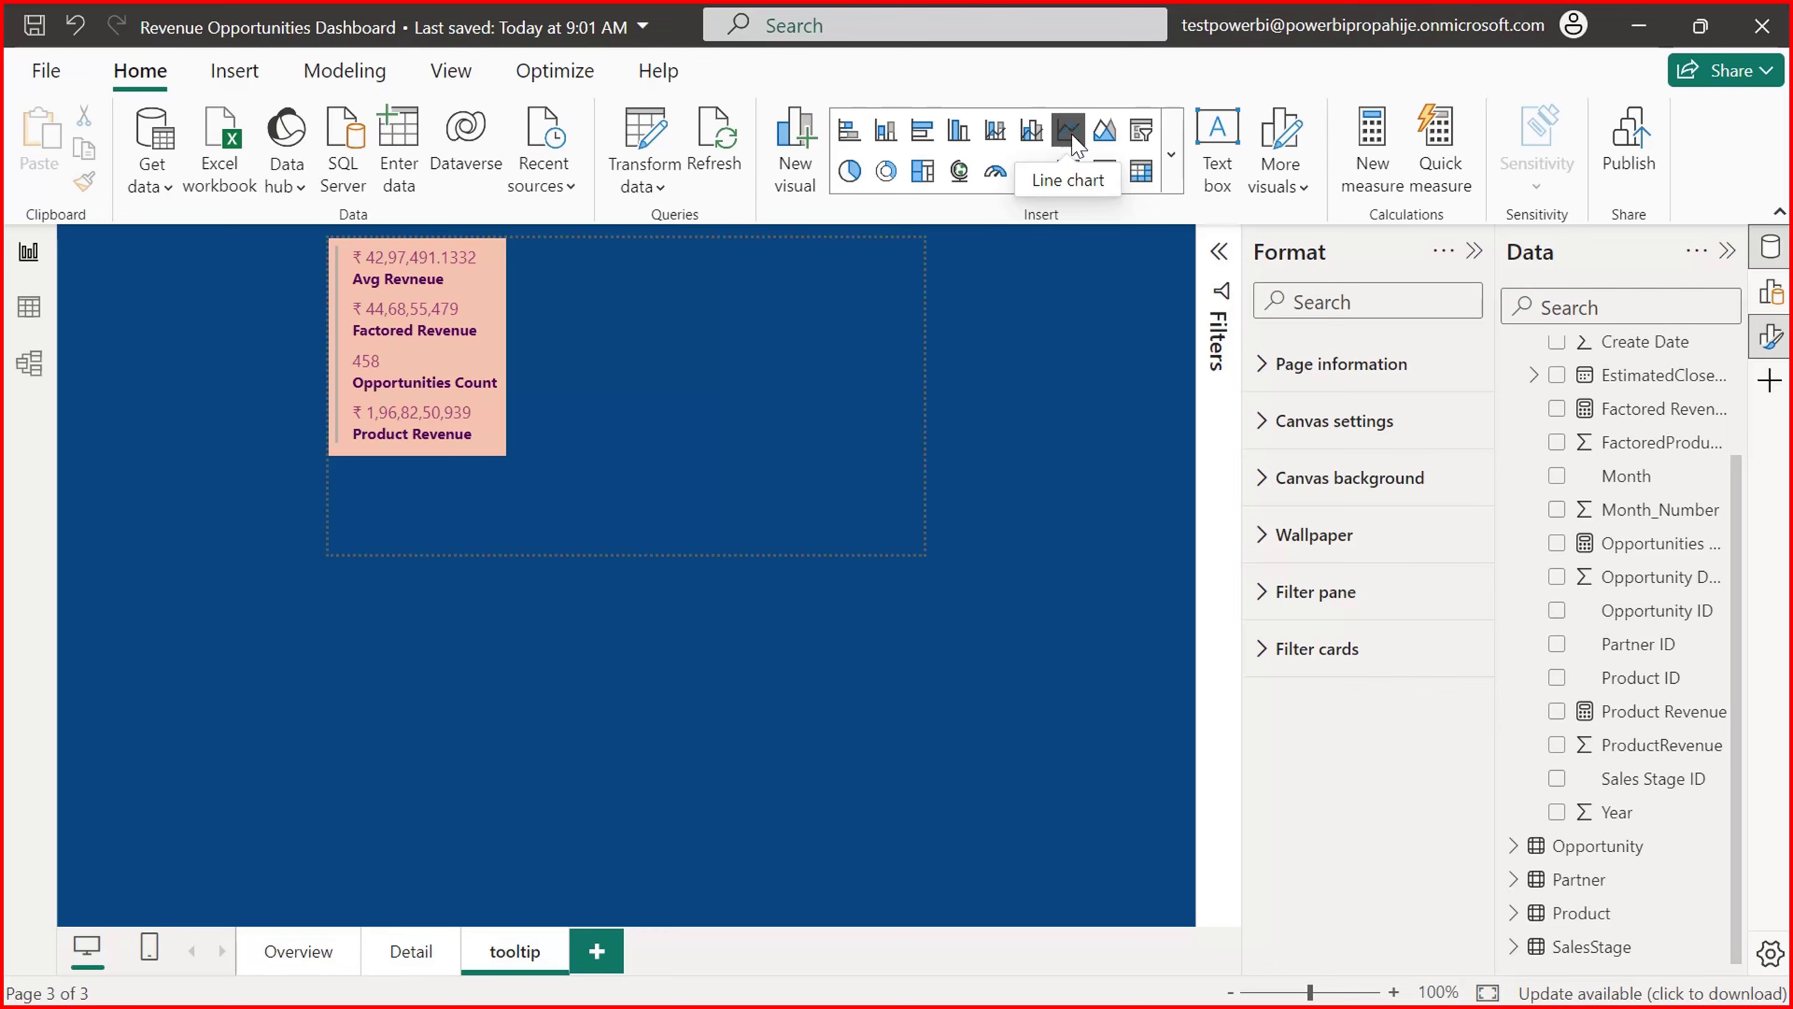
{"action": "left_click_drag", "start_coordinate": [708, 360], "coordinate": [580, 376]}
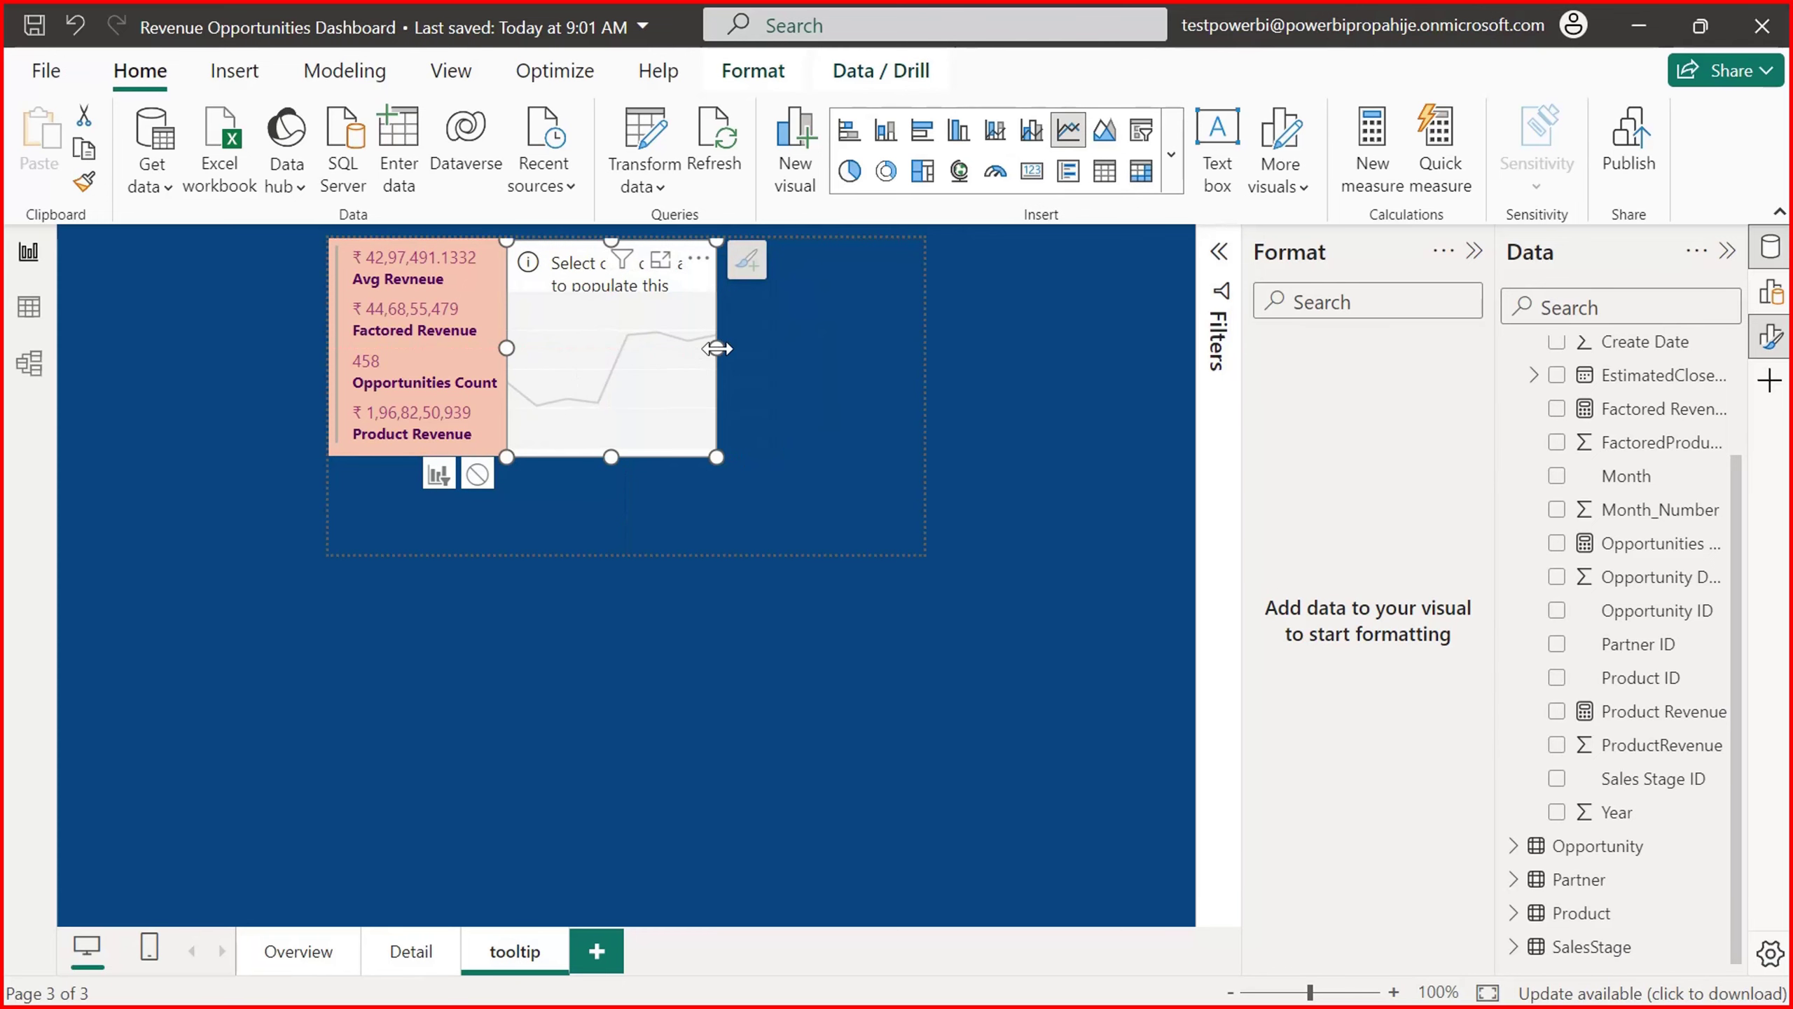
{"action": "left_click_drag", "start_coordinate": [716, 348], "coordinate": [921, 347]}
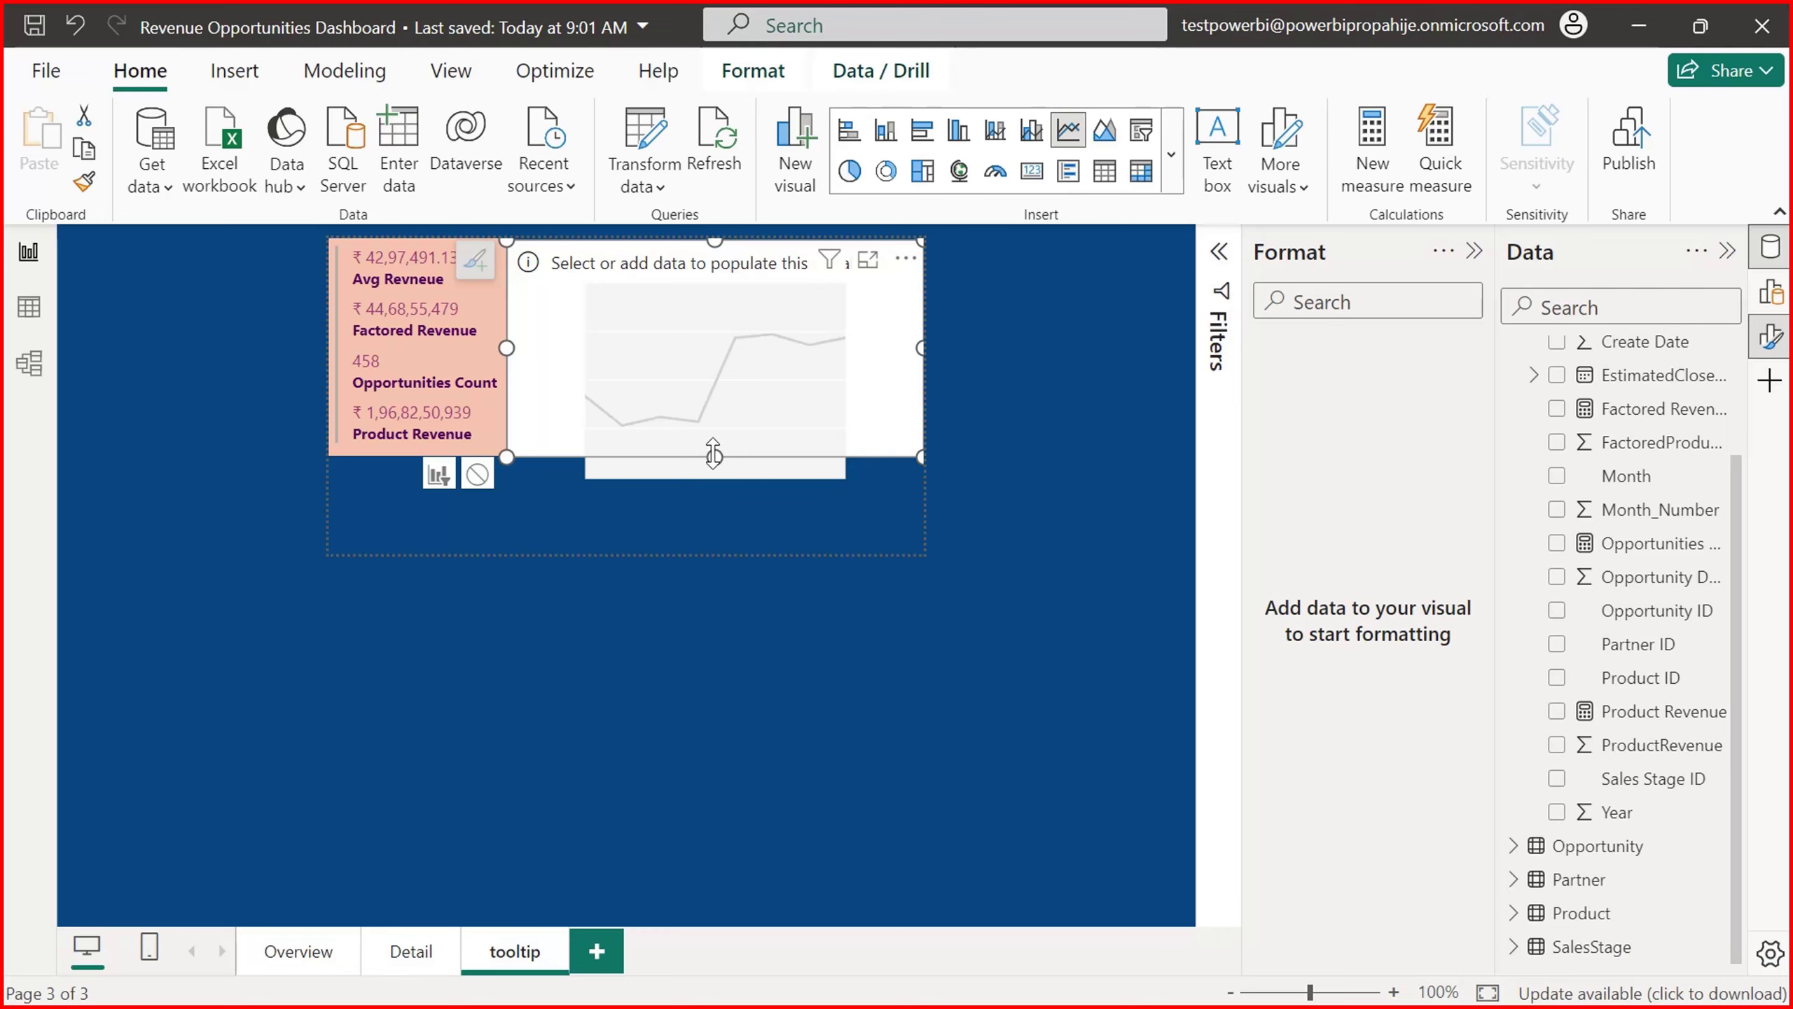
{"action": "left_click_drag", "start_coordinate": [714, 454], "coordinate": [715, 469]}
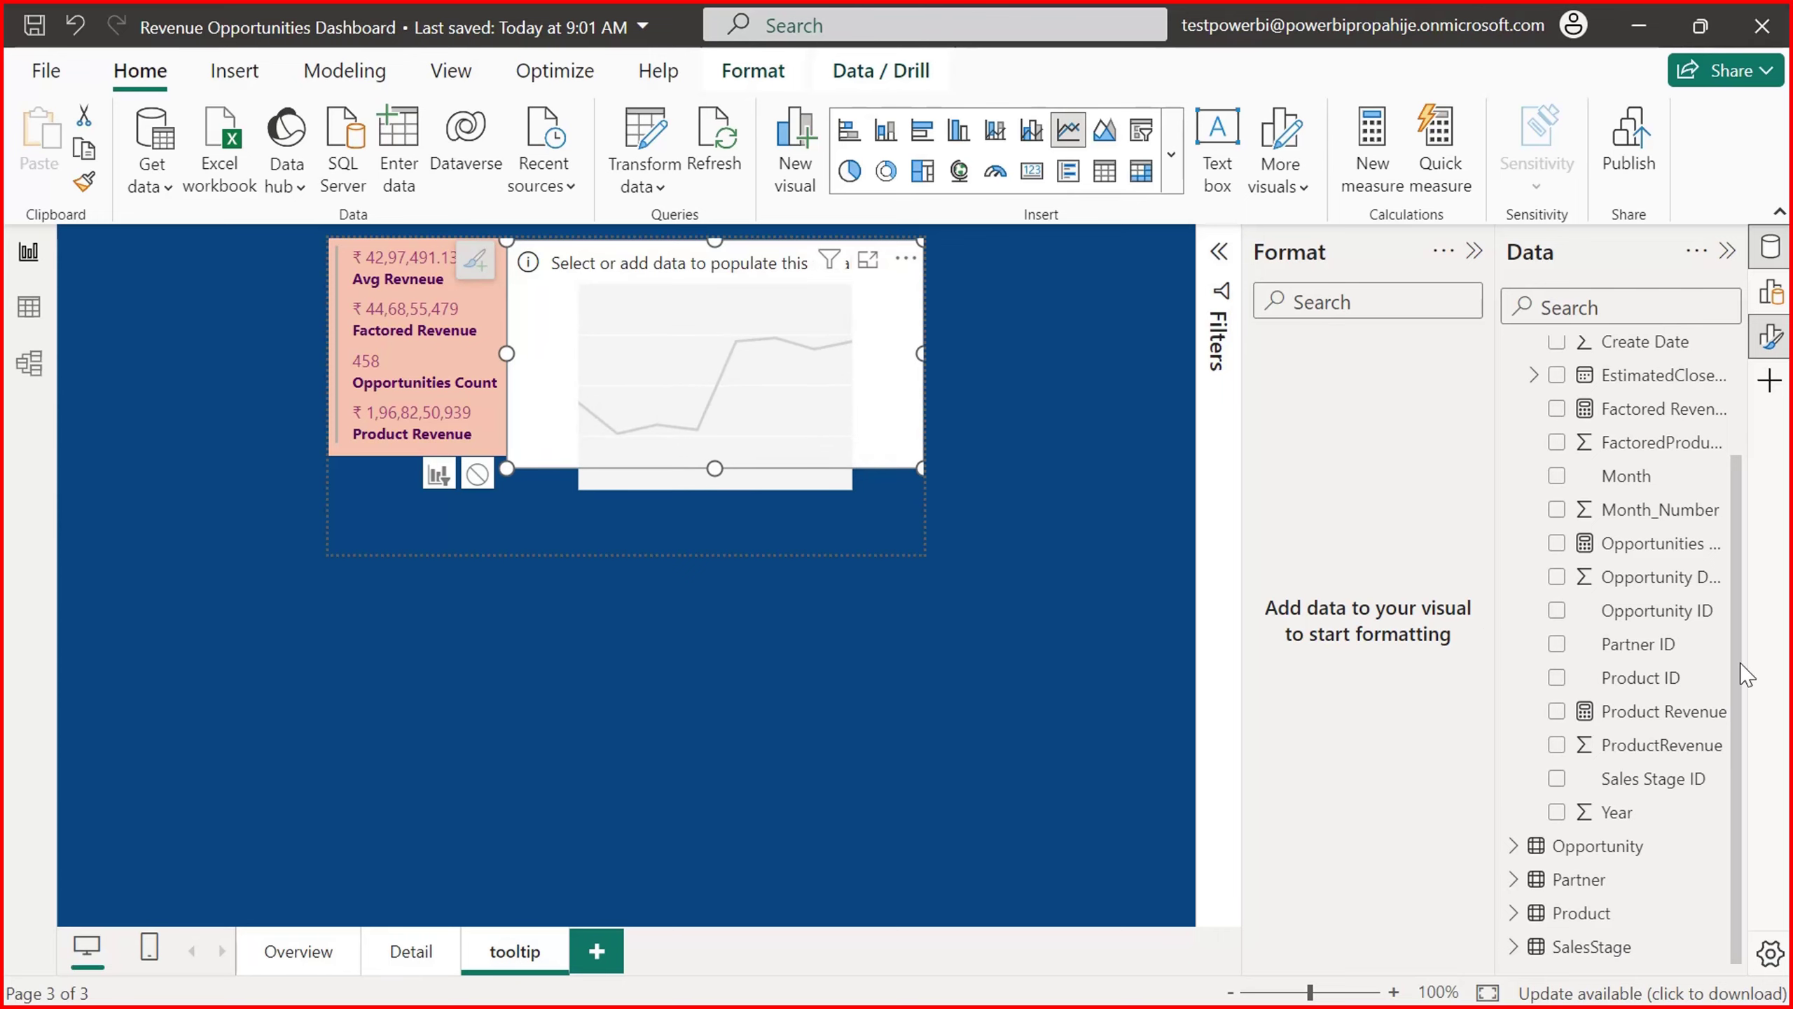
Step: Put Create Date from the Fact table on the line chart's X-axis
{"action": "scroll", "coordinate": [1743, 673], "scroll_direction": "up", "scroll_amount": 3}
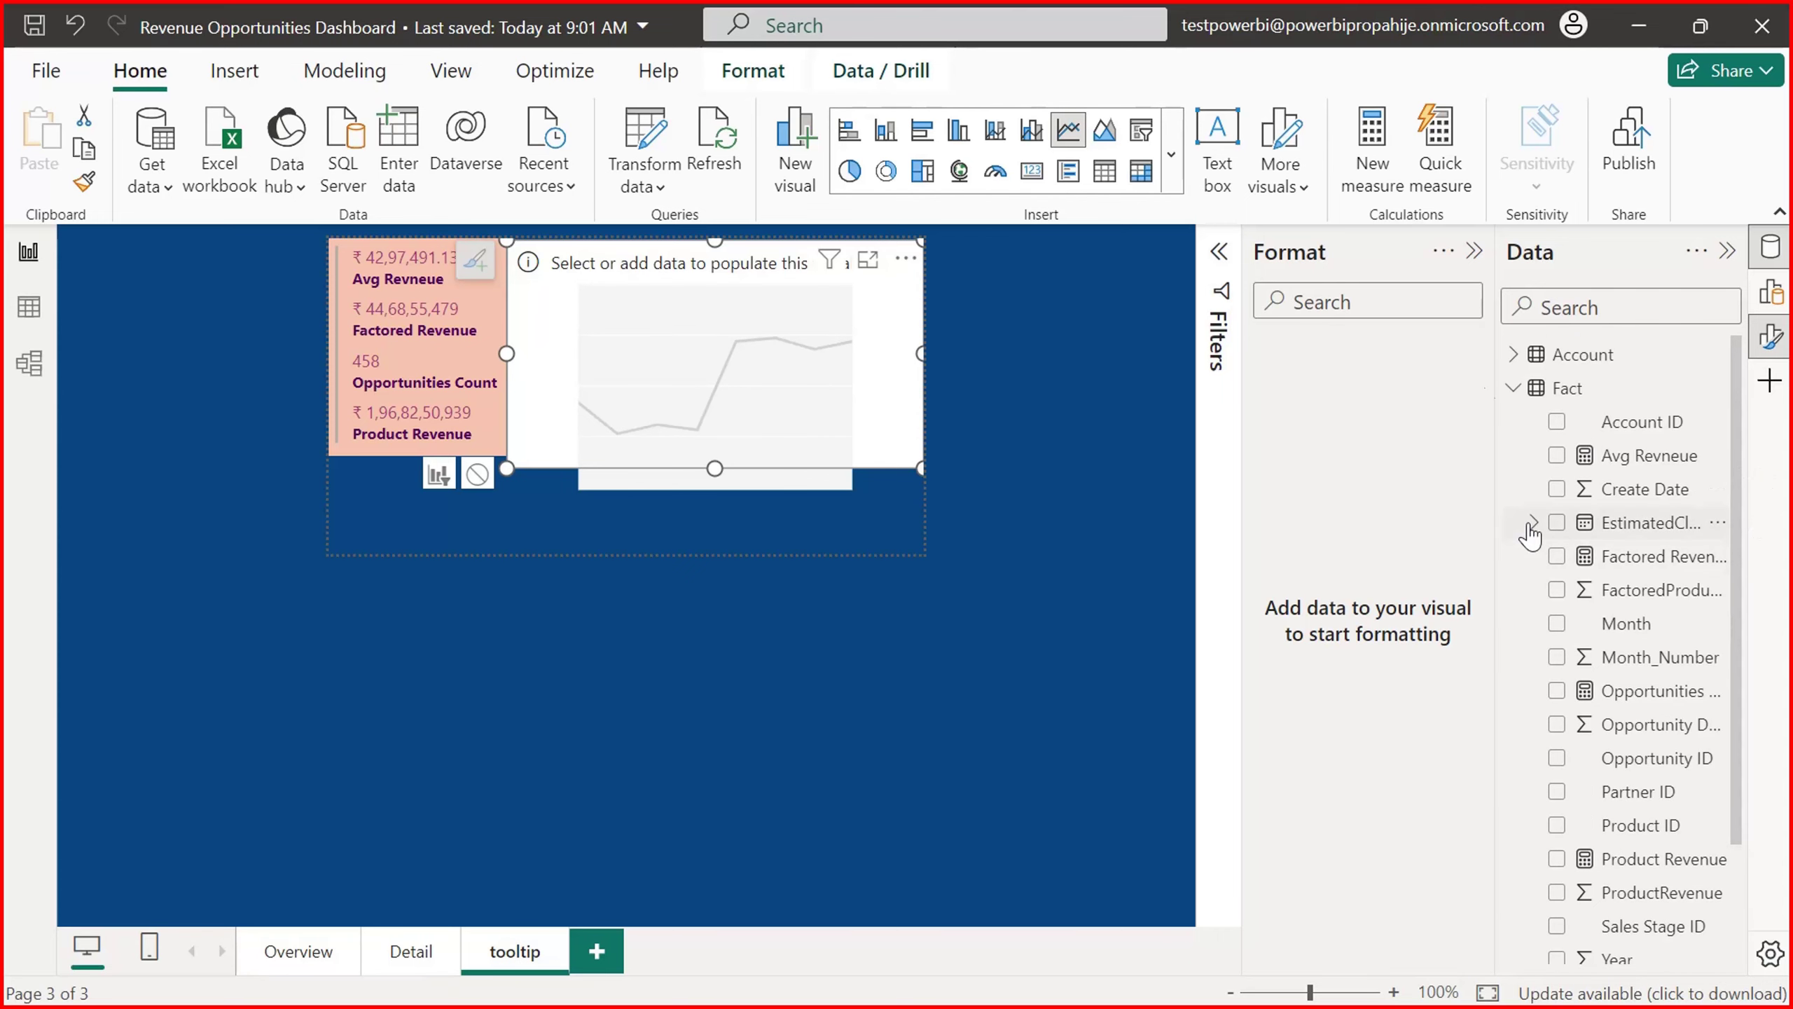
{"action": "left_click", "coordinate": [1513, 388]}
{"action": "left_click", "coordinate": [1771, 291]}
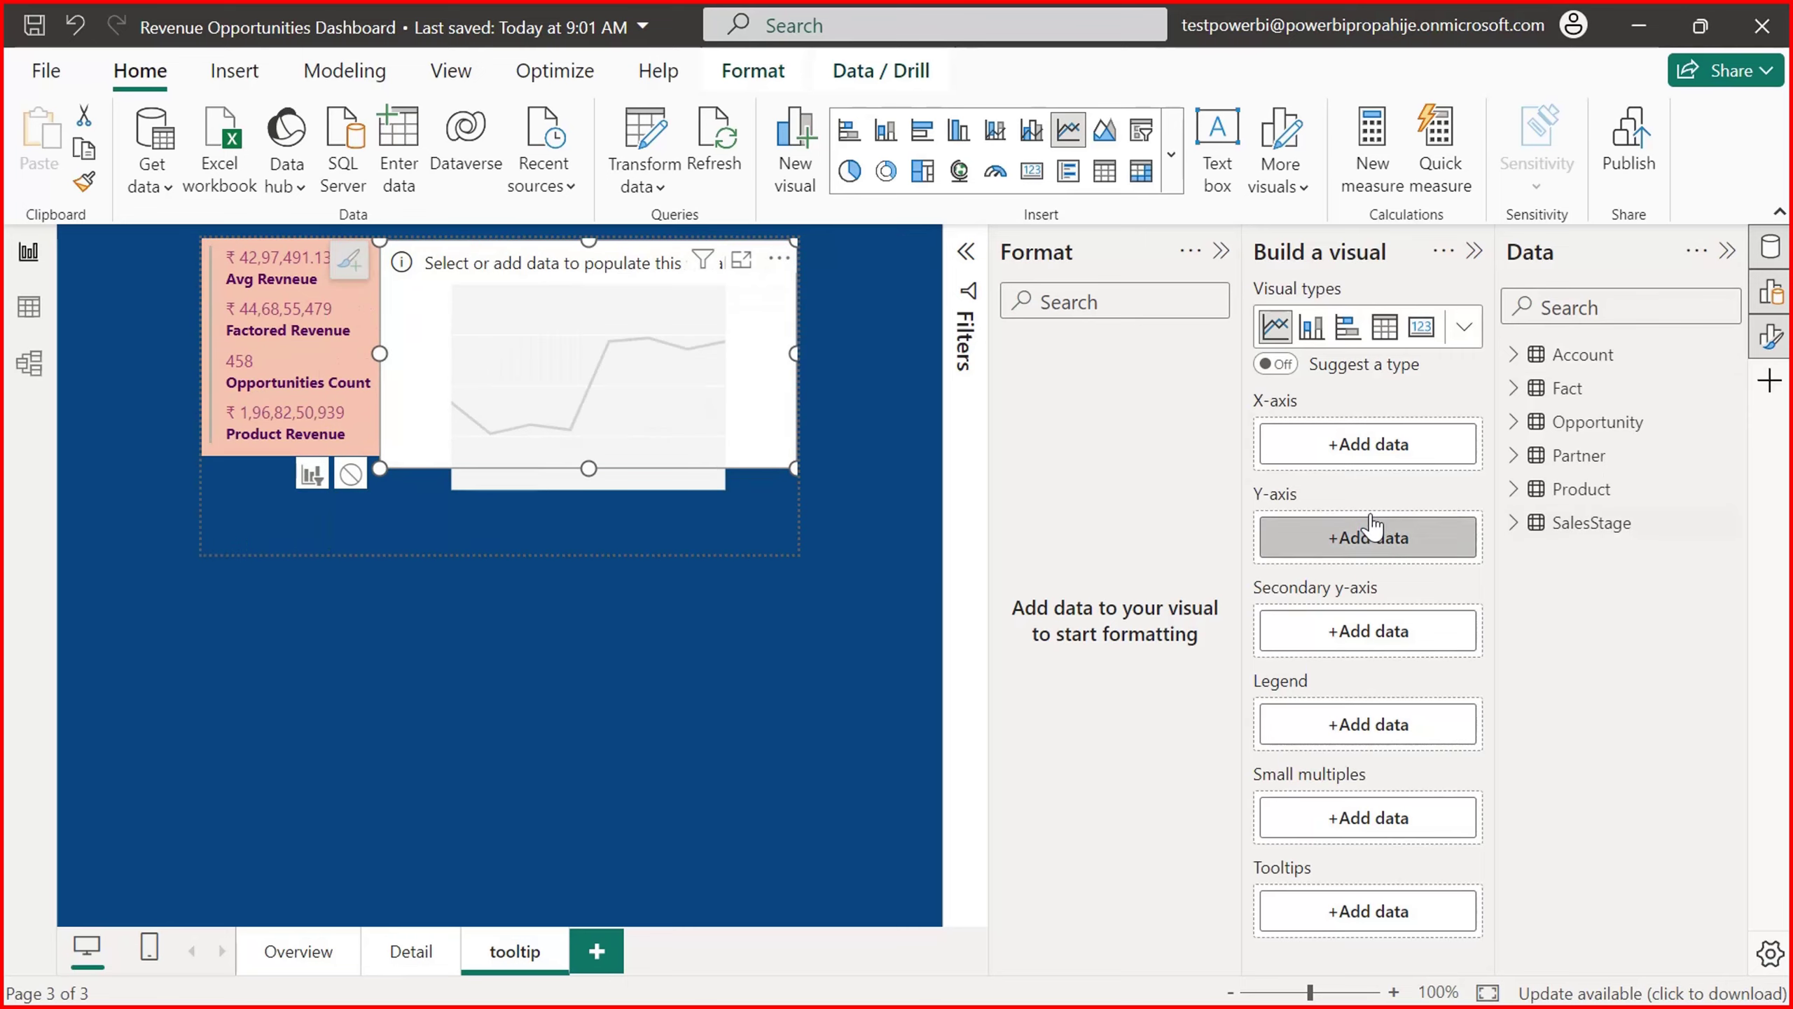
{"action": "left_click", "coordinate": [1369, 452]}
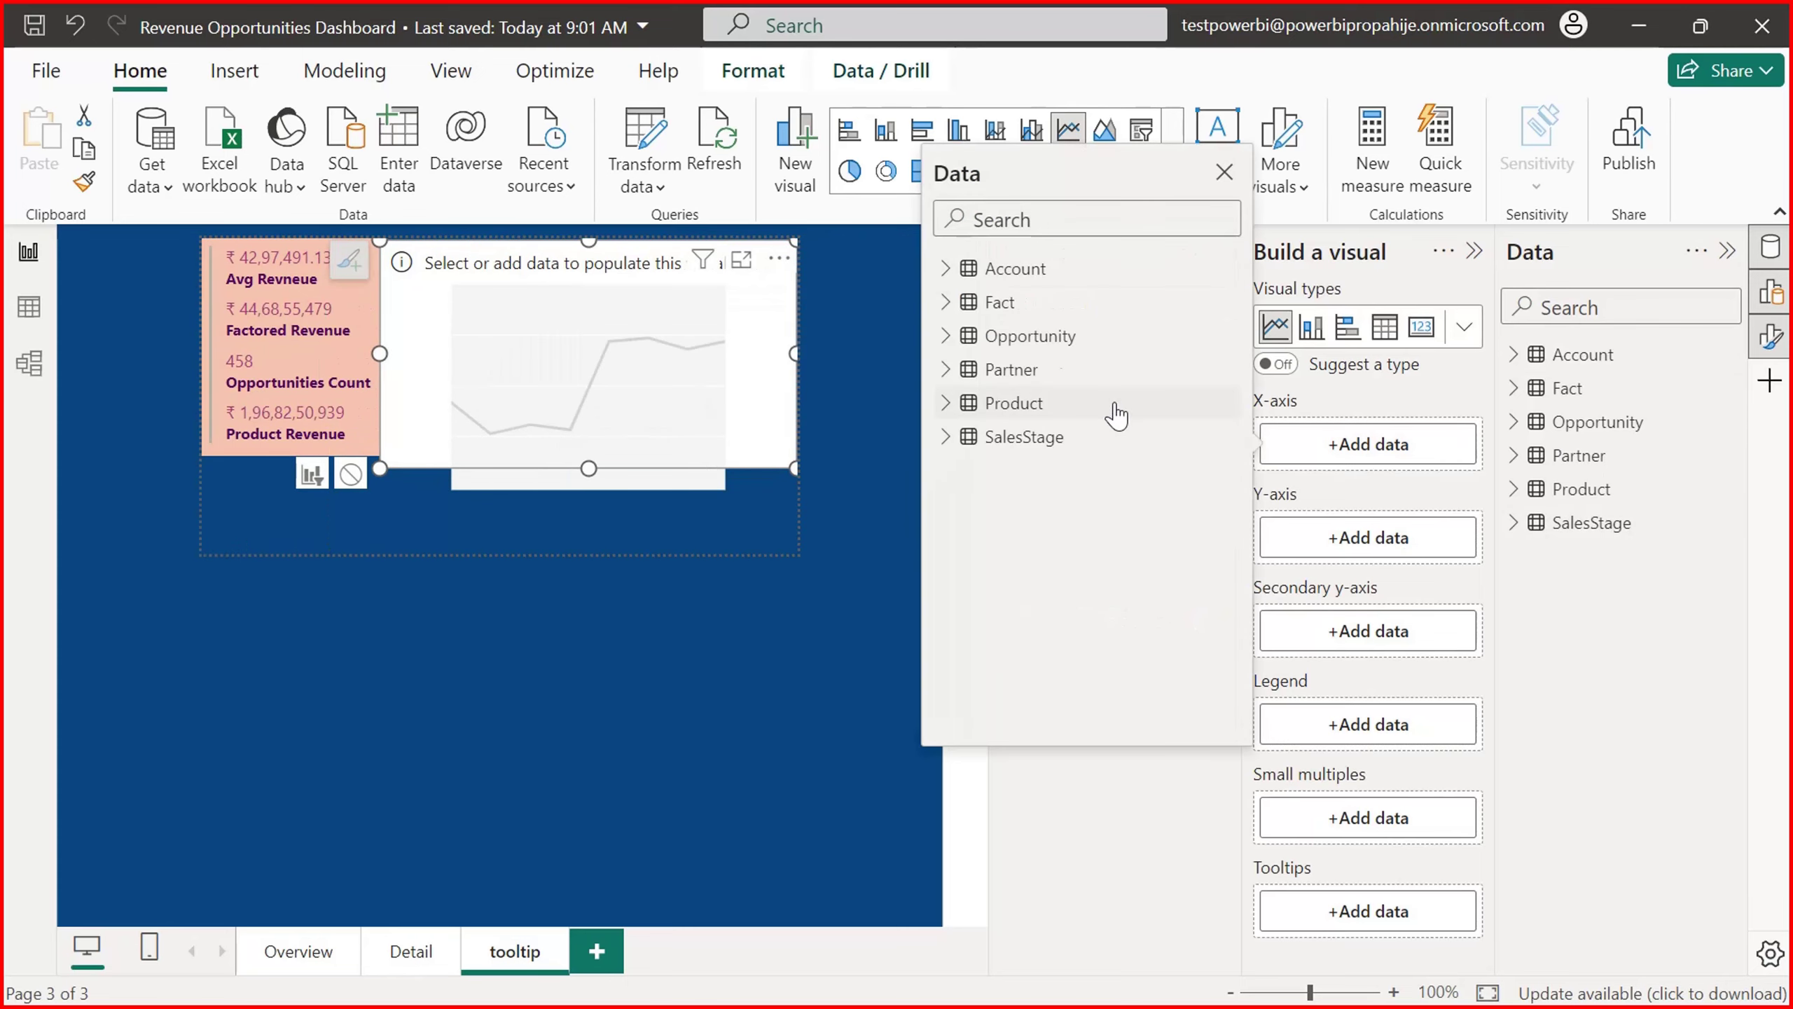
{"action": "left_click", "coordinate": [947, 302]}
{"action": "left_click_drag", "start_coordinate": [1233, 398], "coordinate": [1233, 477]}
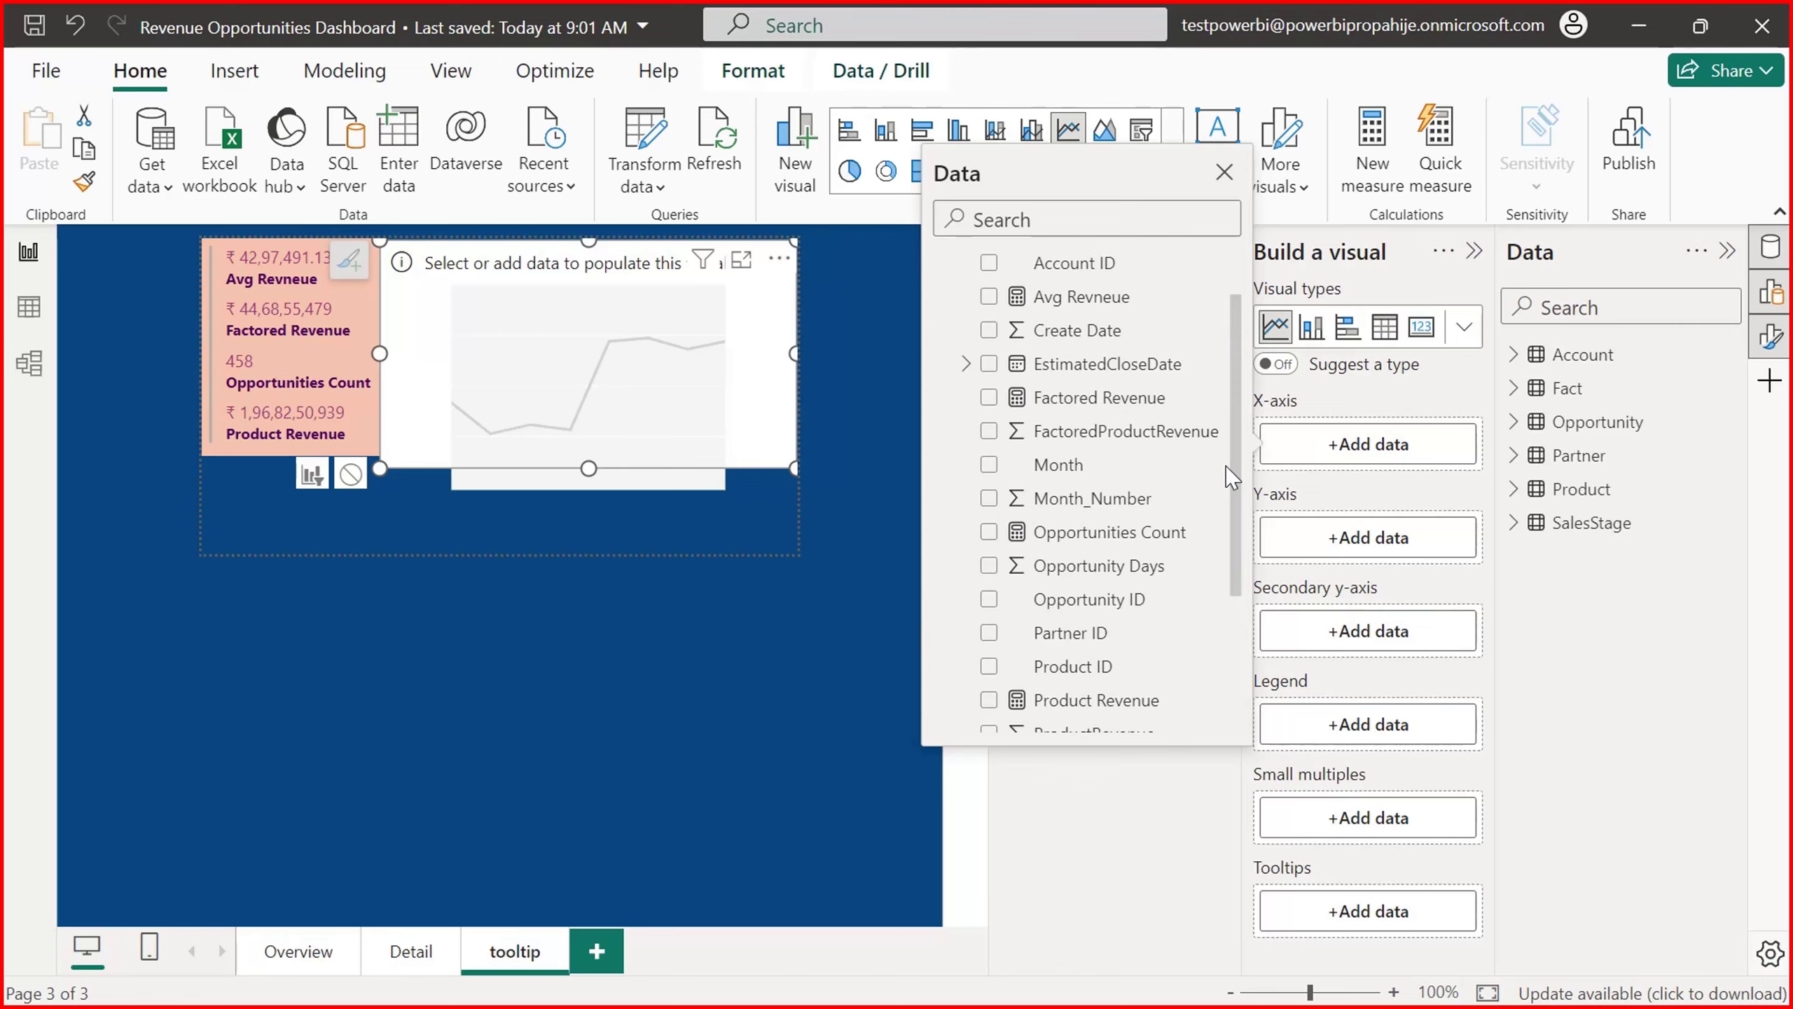
{"action": "left_click", "coordinate": [988, 330]}
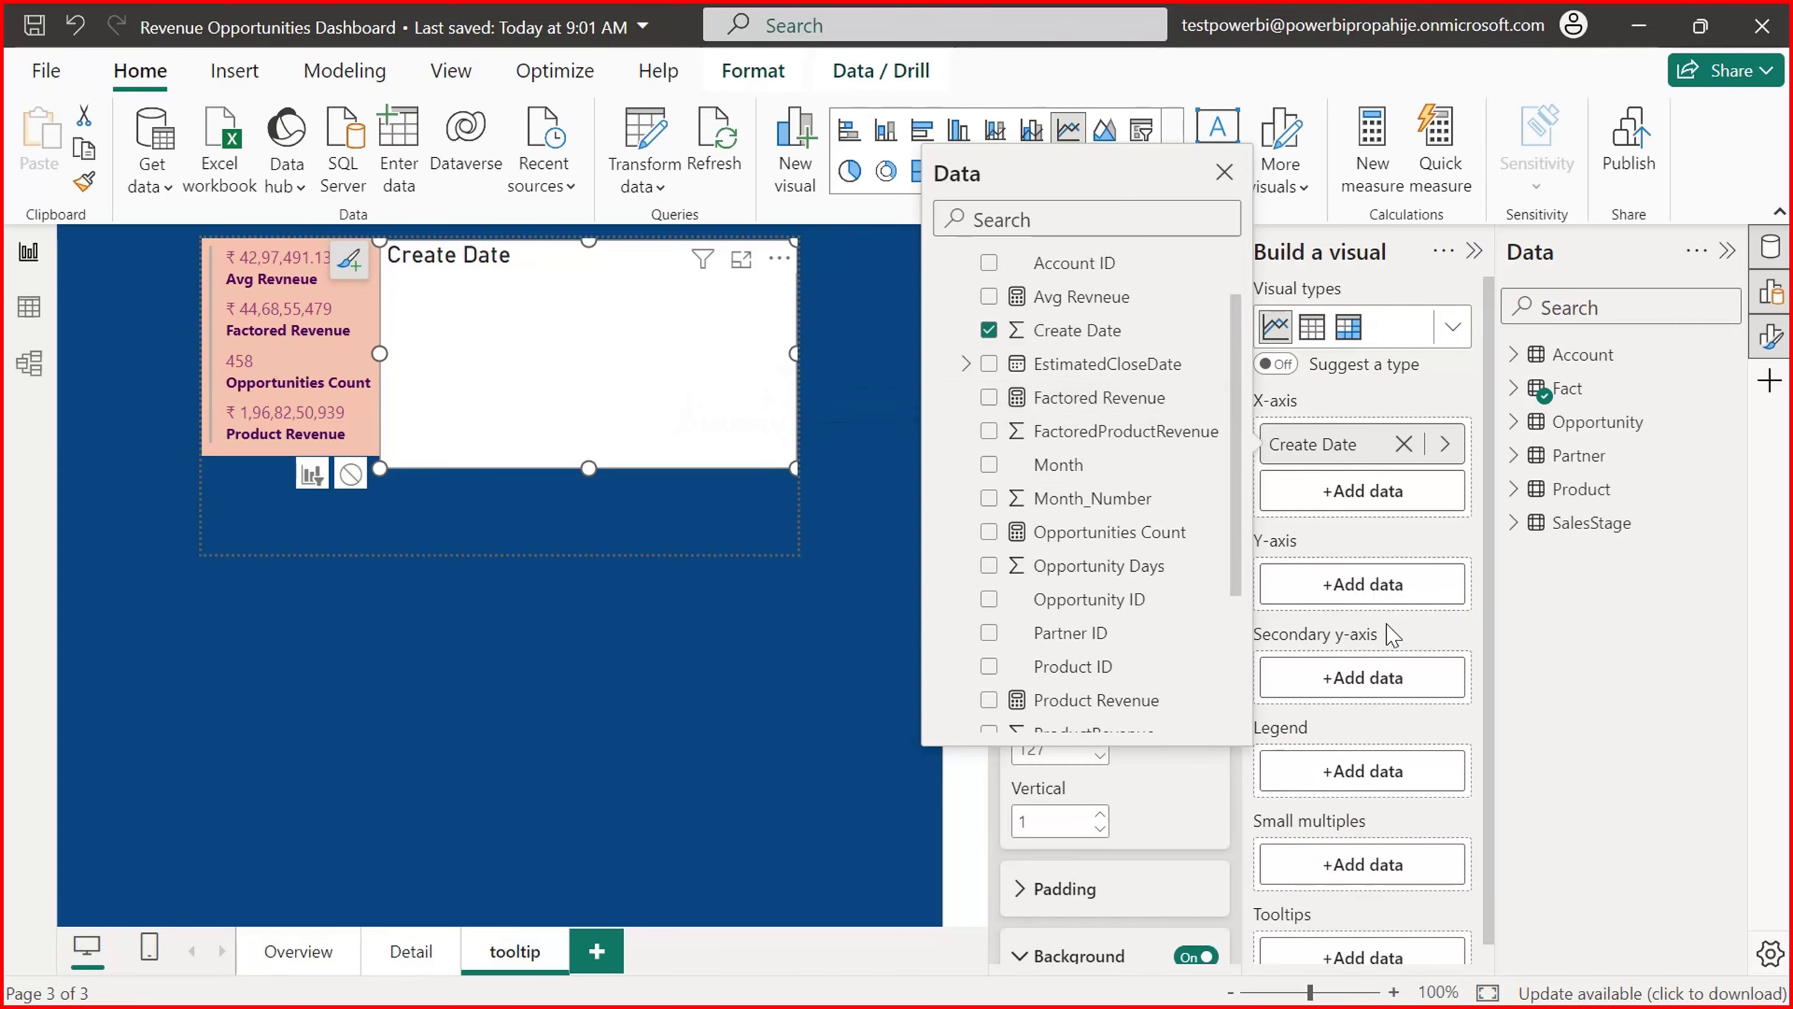
Step: Put the Product Revenue measure from the Fact table on the line chart's Y-axis
{"action": "left_click", "coordinate": [1362, 583]}
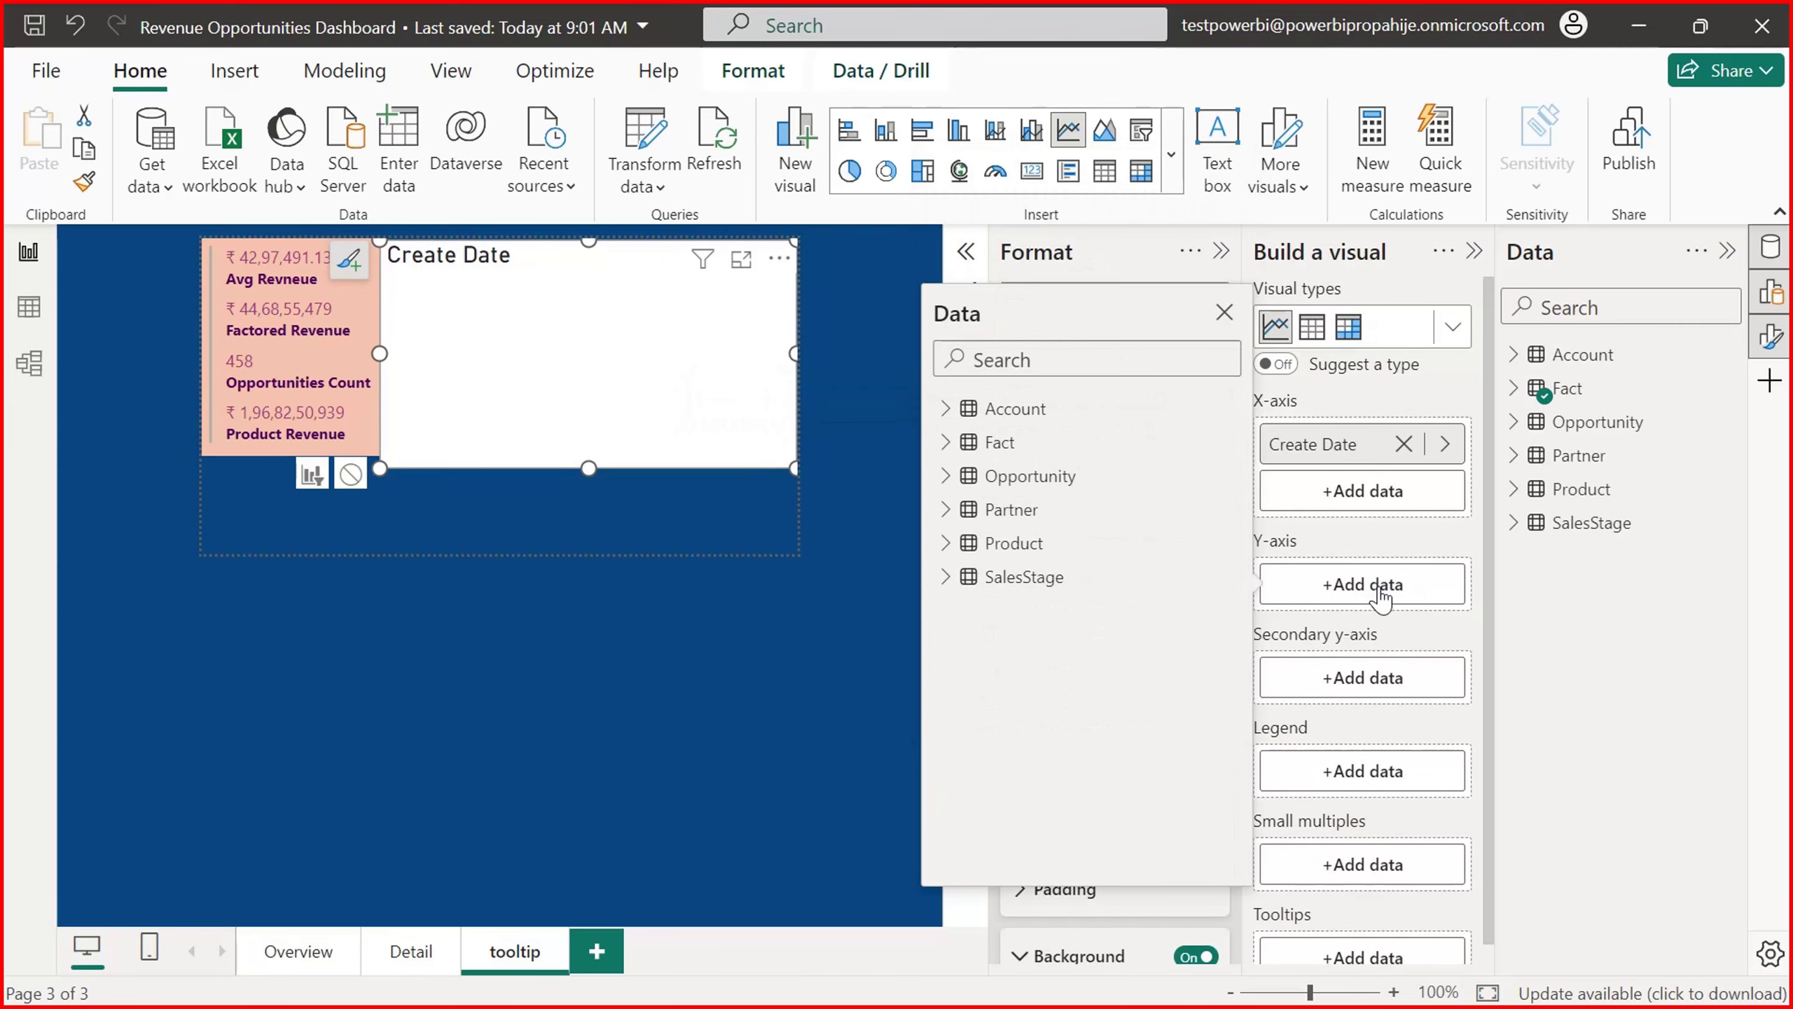
{"action": "left_click", "coordinate": [947, 443]}
{"action": "left_click_drag", "start_coordinate": [1234, 473], "coordinate": [1234, 675]}
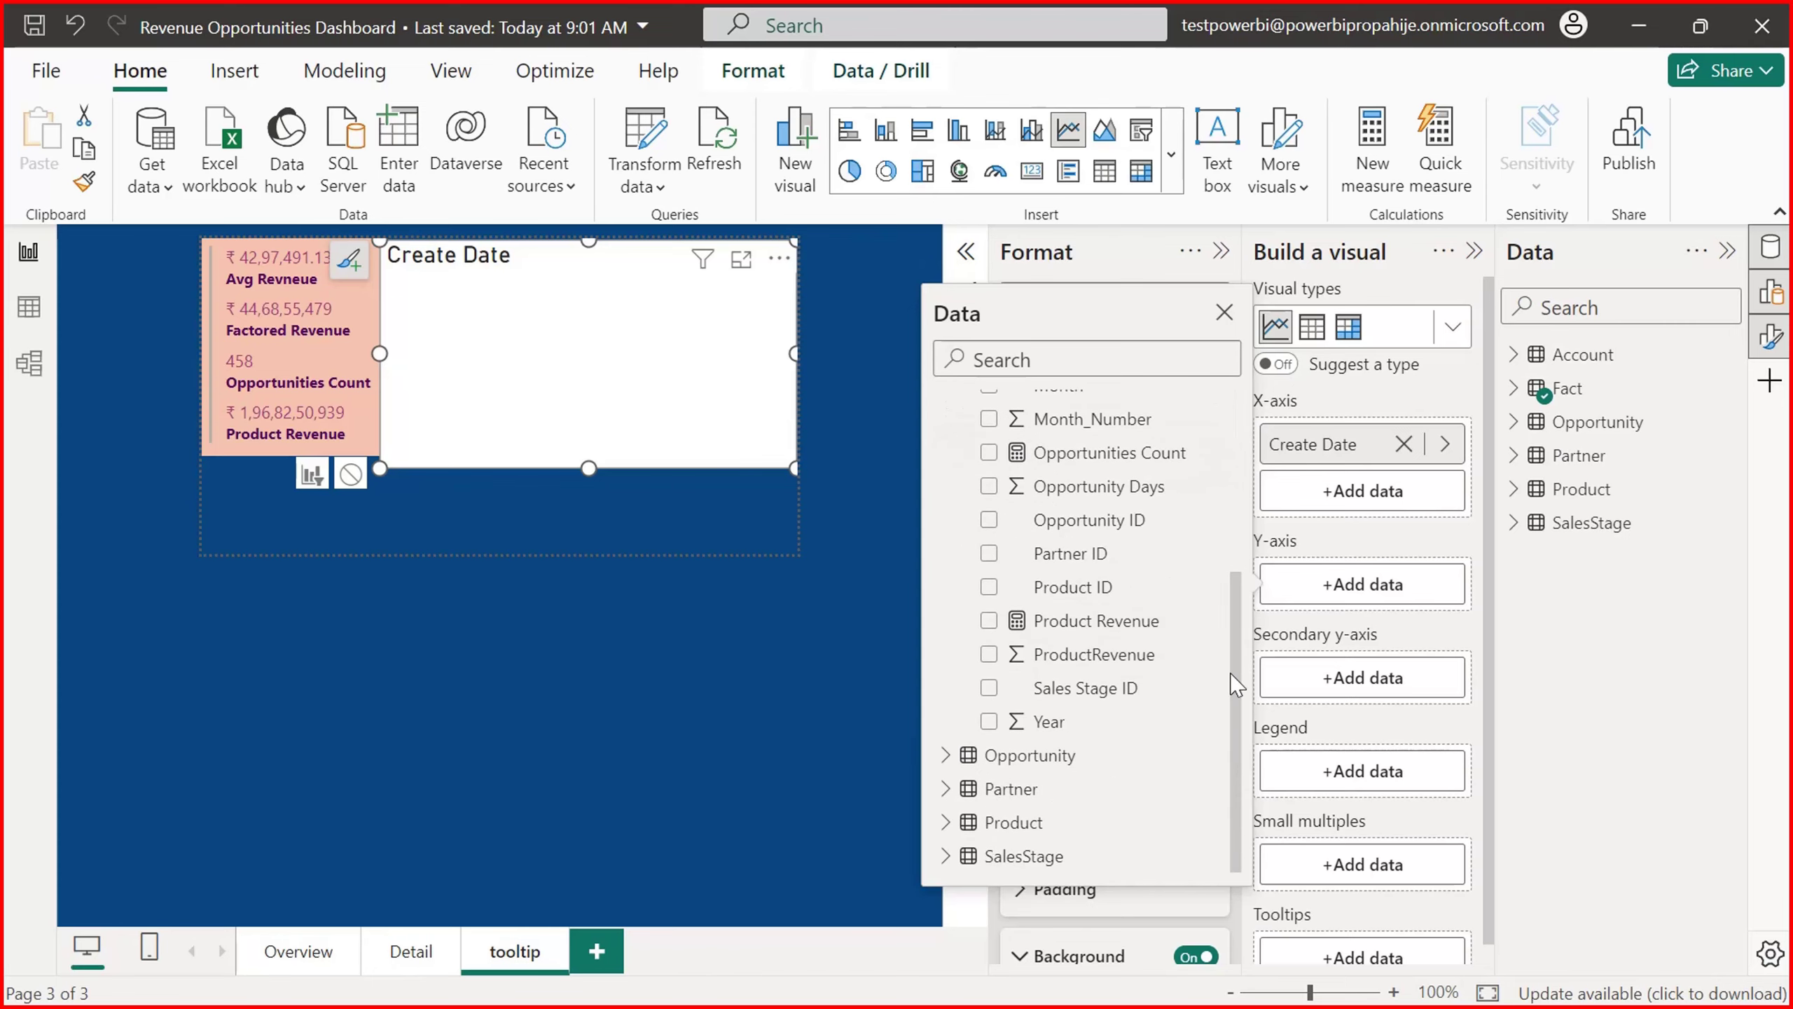
{"action": "left_click", "coordinate": [988, 622]}
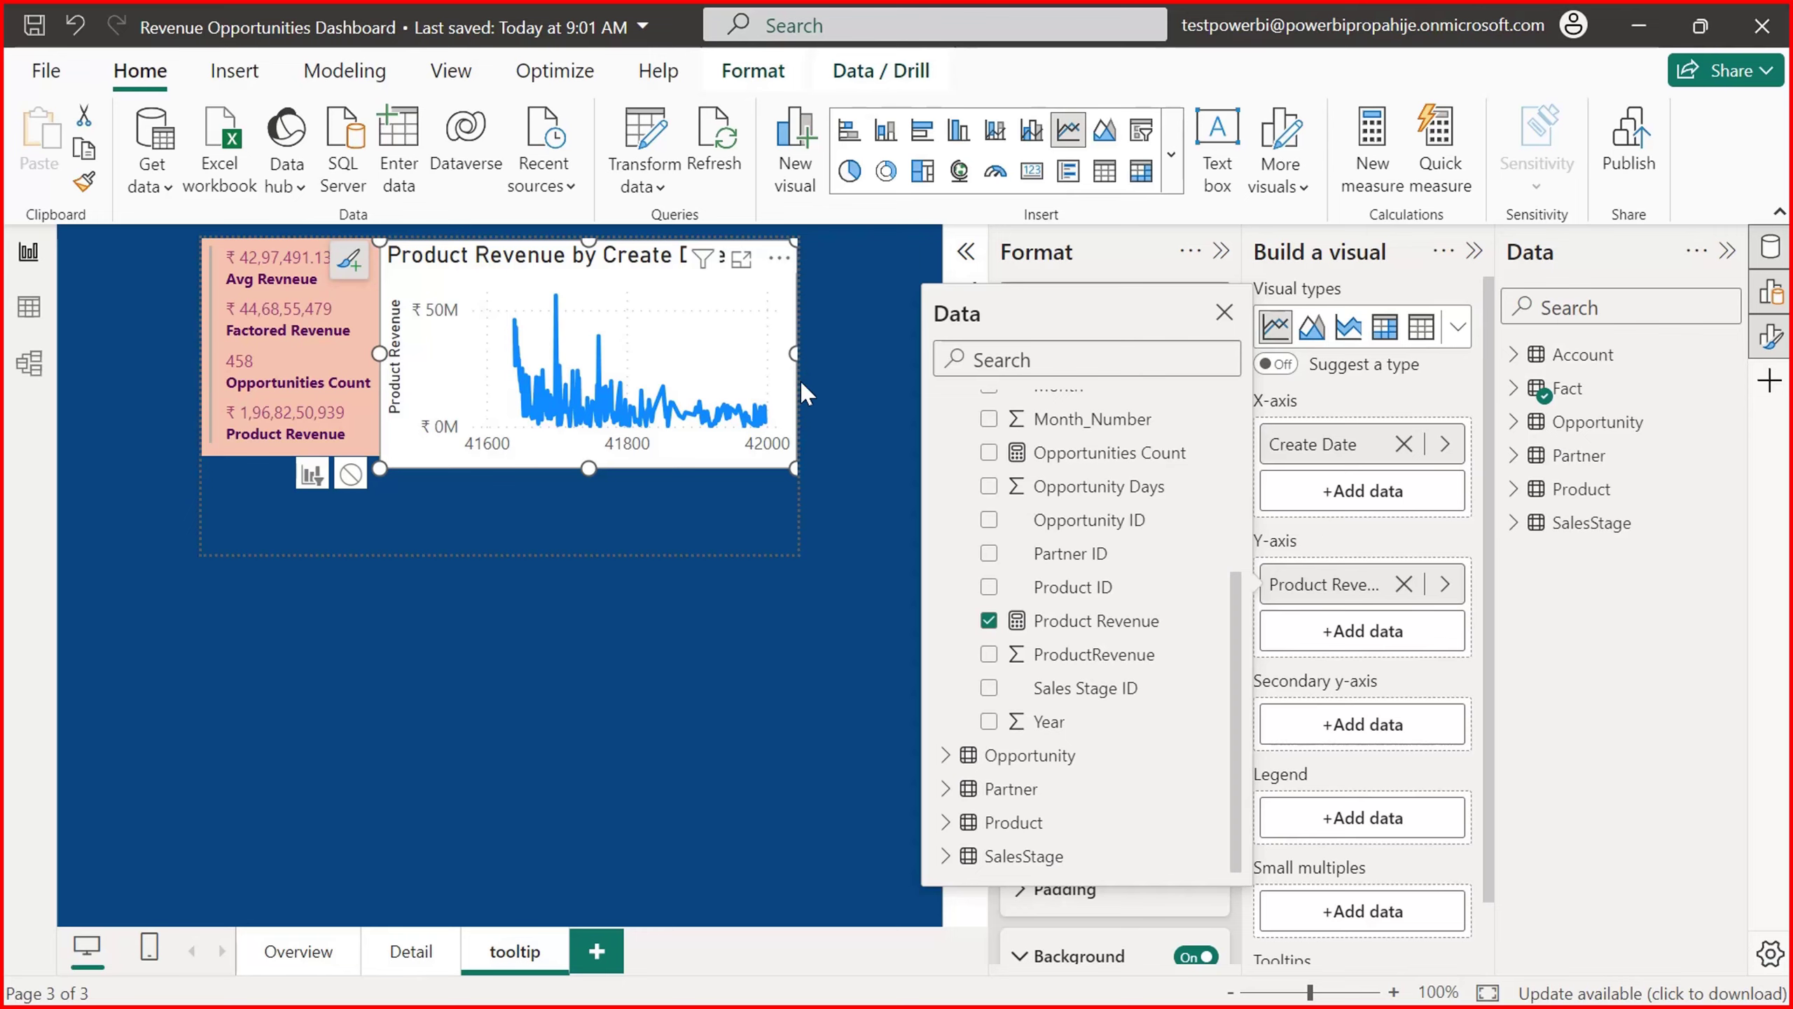
{"action": "left_click", "coordinate": [807, 417]}
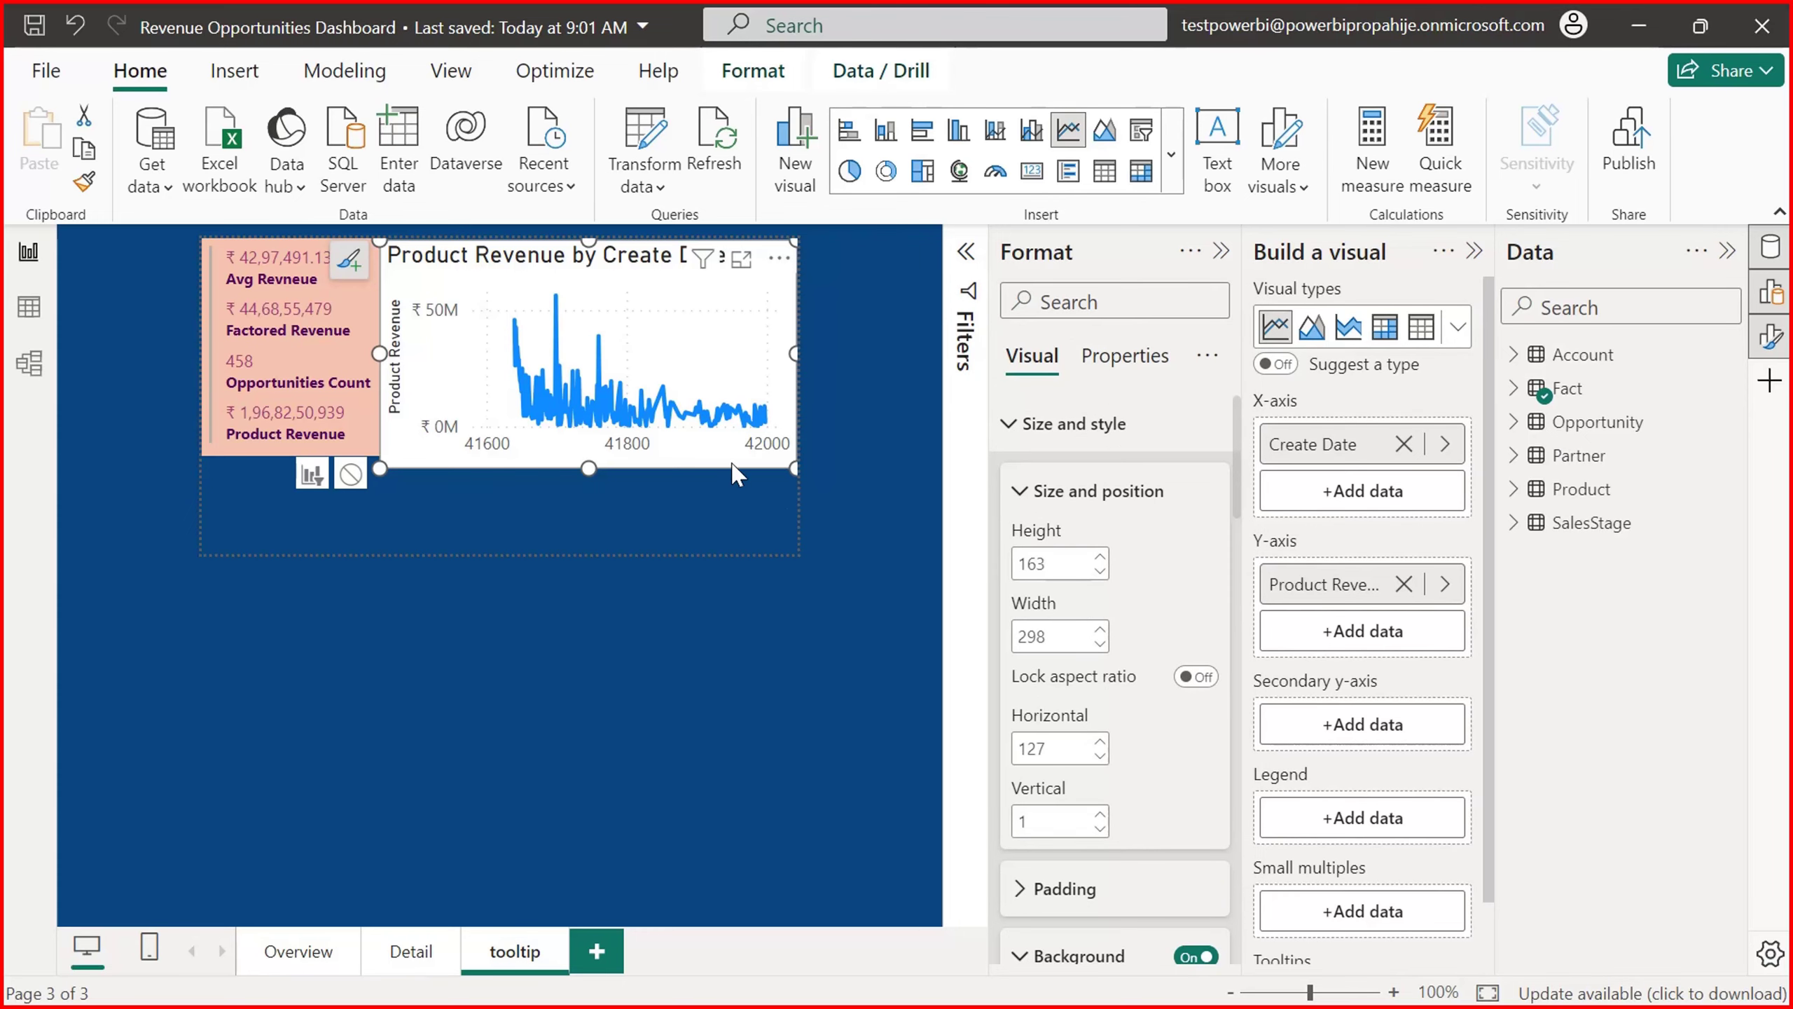
Step: Set the line chart's background color to the same light orange as the multi-row card, trying blue and a darker orange first
{"action": "left_click", "coordinate": [1038, 495]}
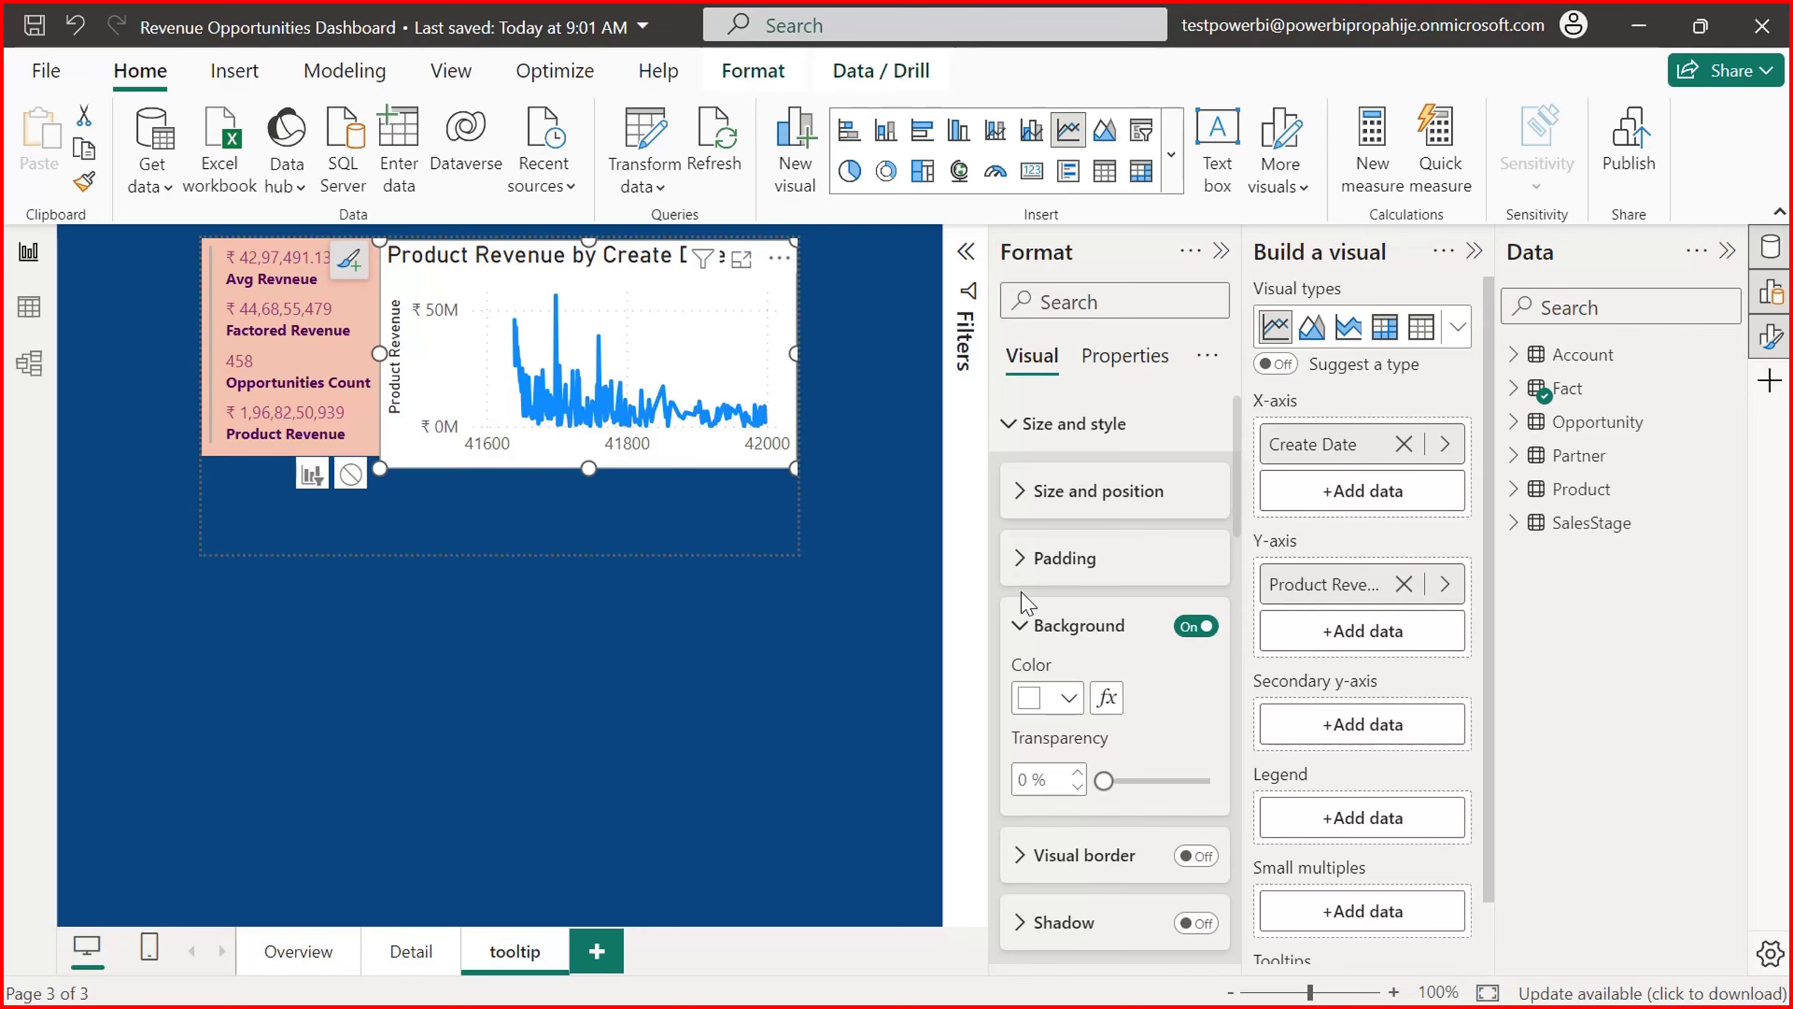
{"action": "left_click", "coordinate": [1066, 698]}
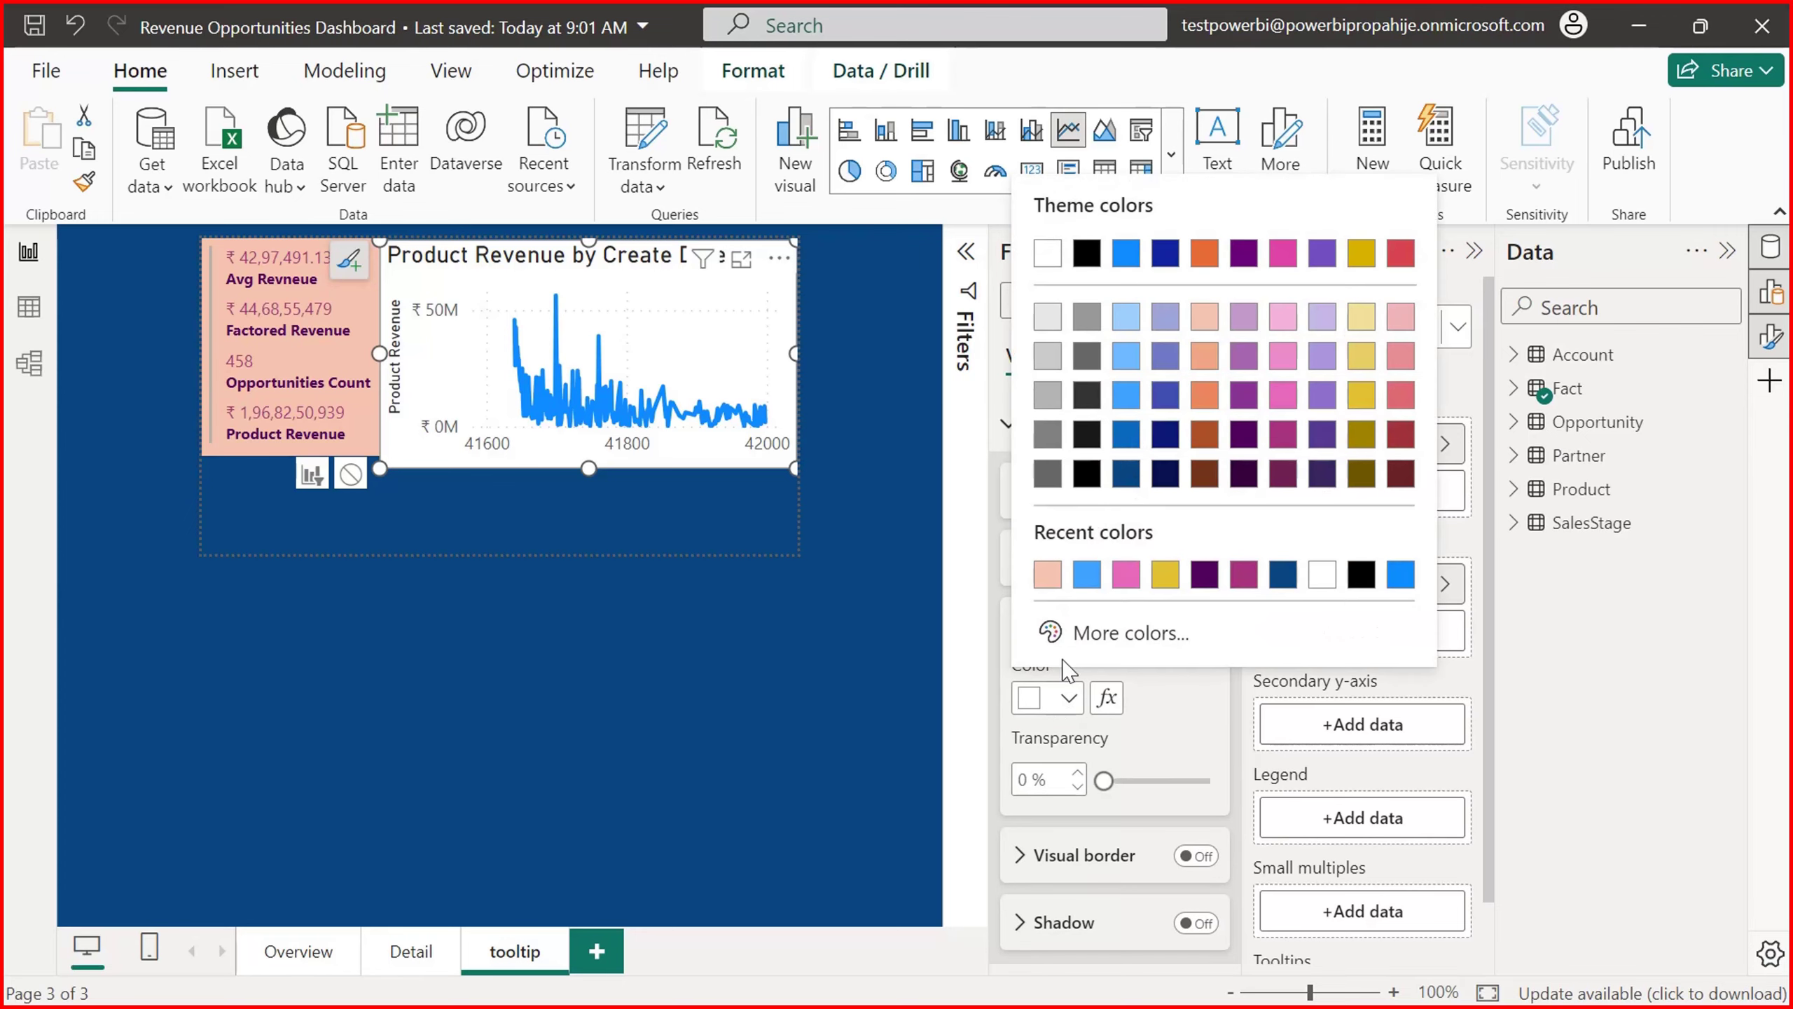
{"action": "left_click", "coordinate": [1128, 434]}
{"action": "left_click", "coordinate": [1068, 698]}
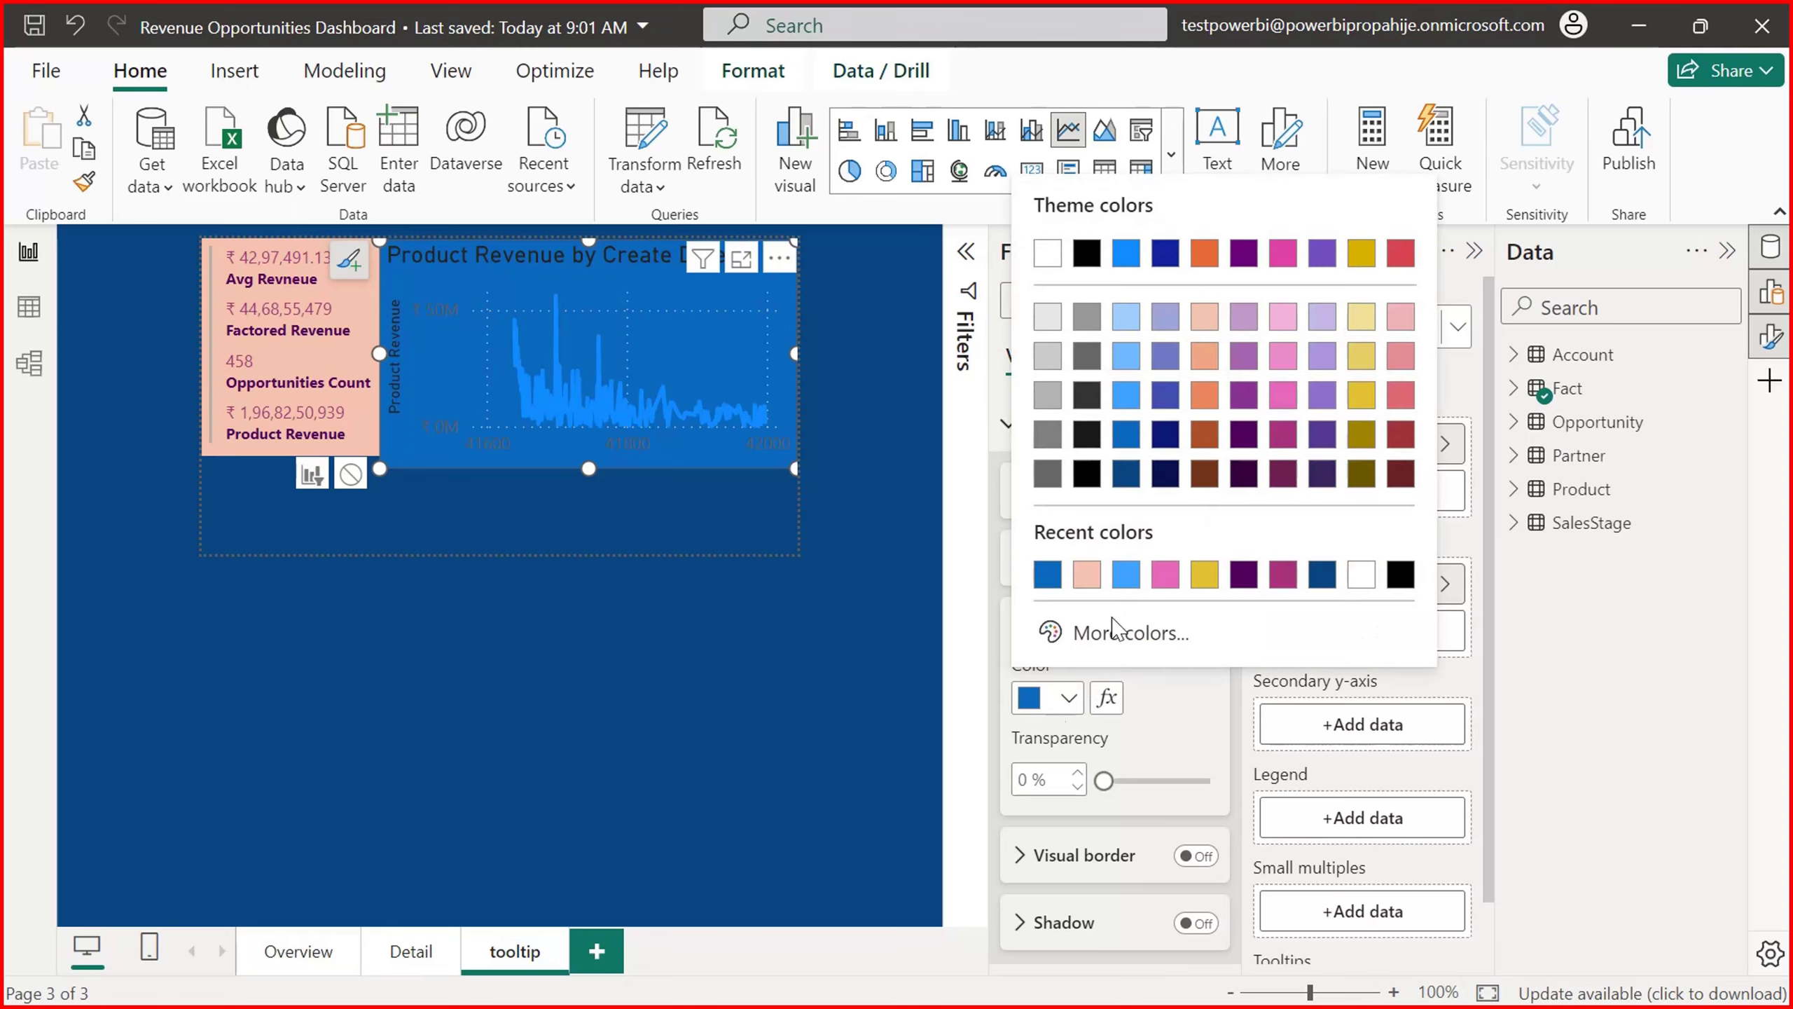
{"action": "left_click", "coordinate": [1205, 356]}
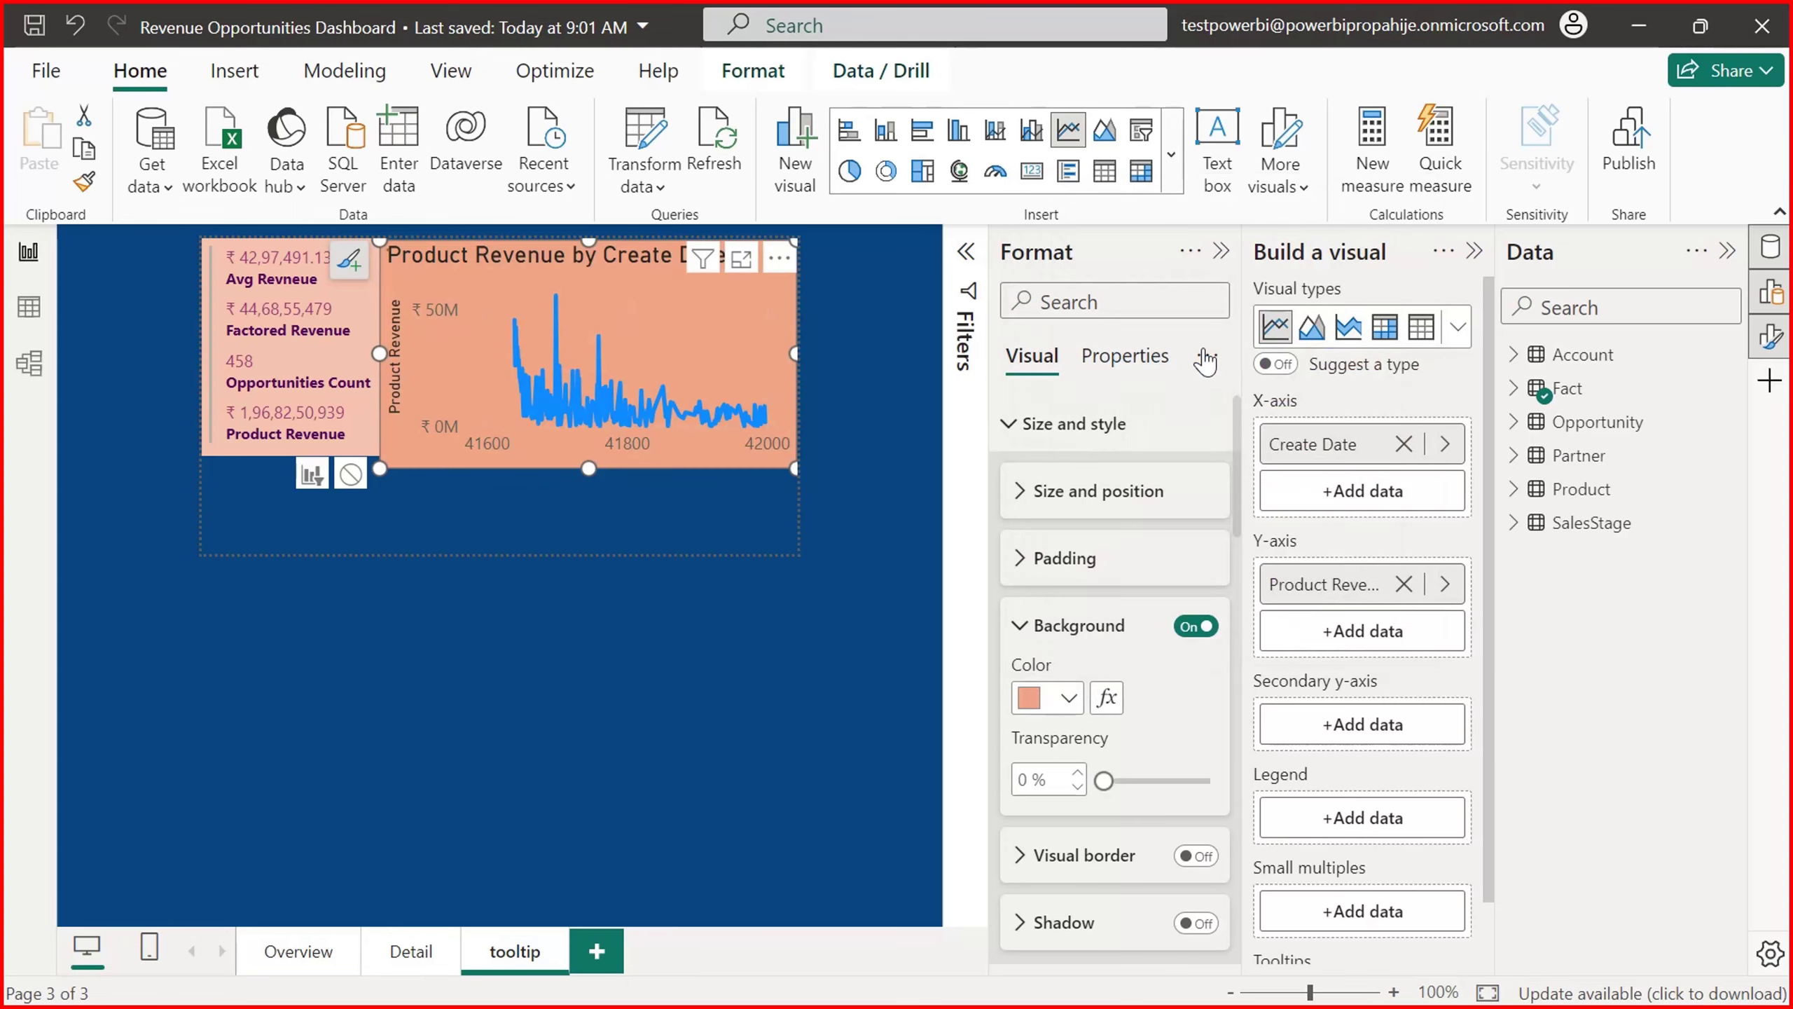
{"action": "left_click", "coordinate": [1069, 698]}
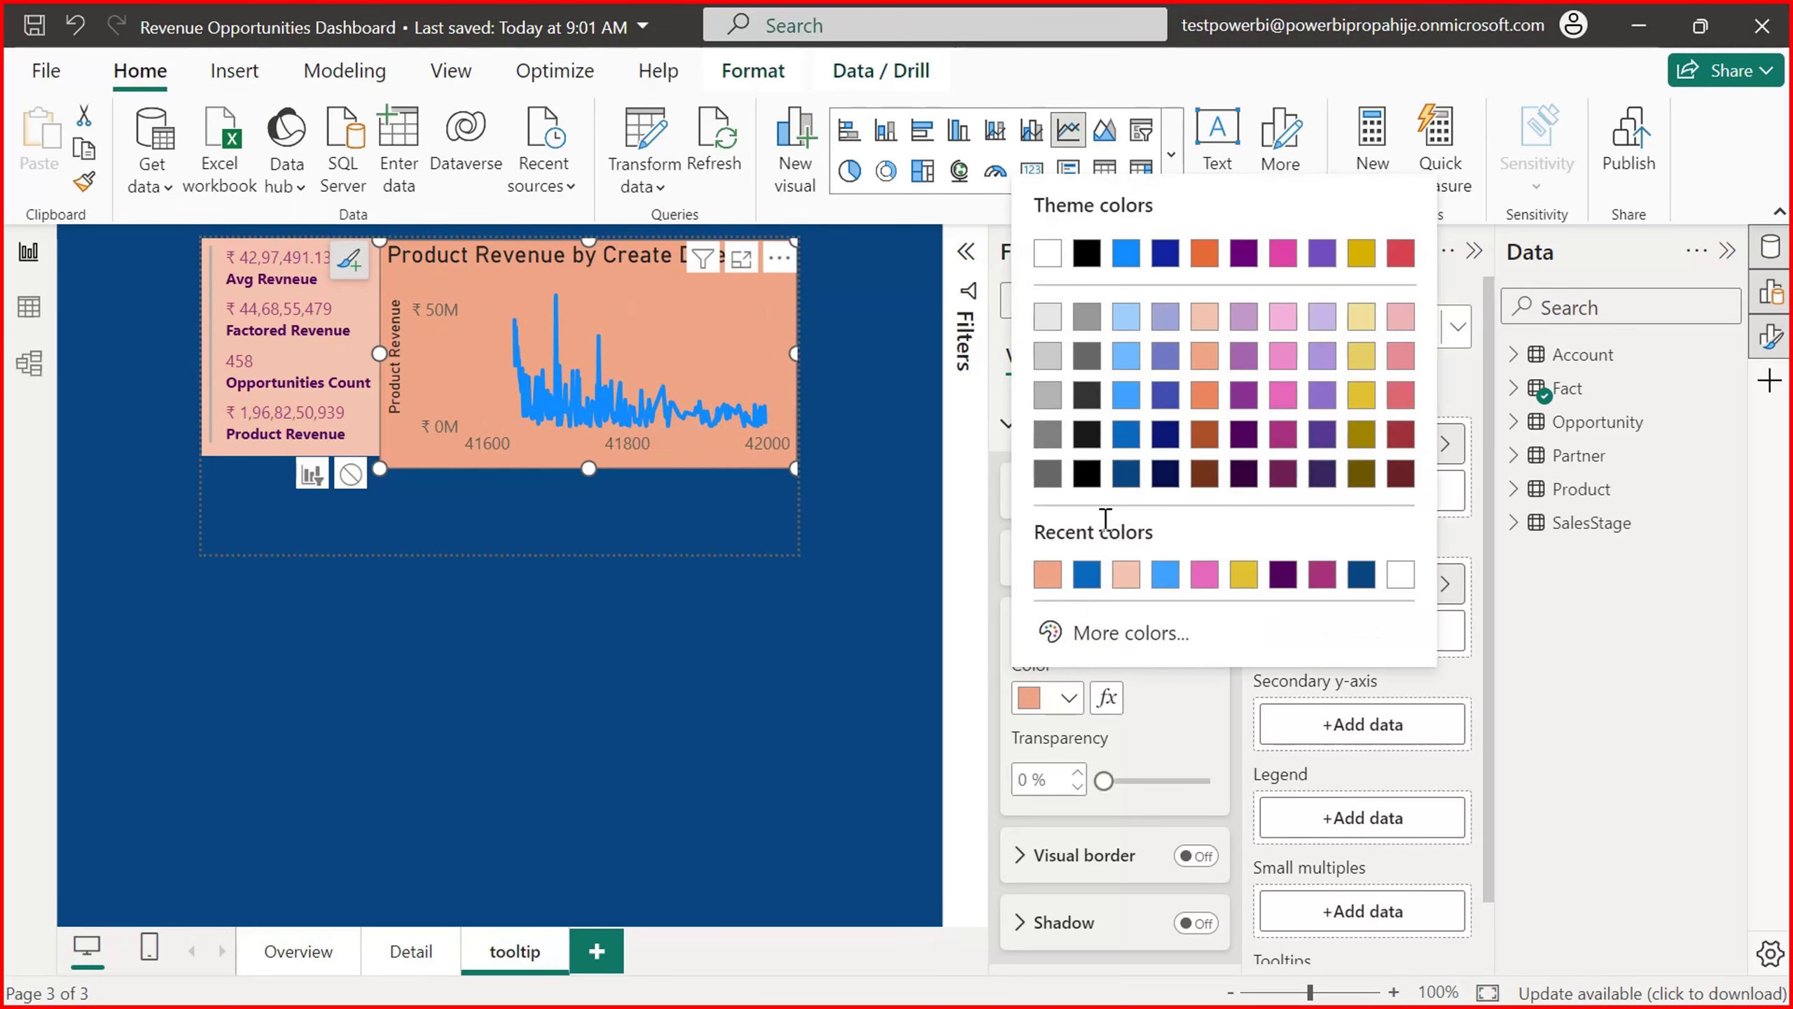
{"action": "left_click", "coordinate": [1208, 322]}
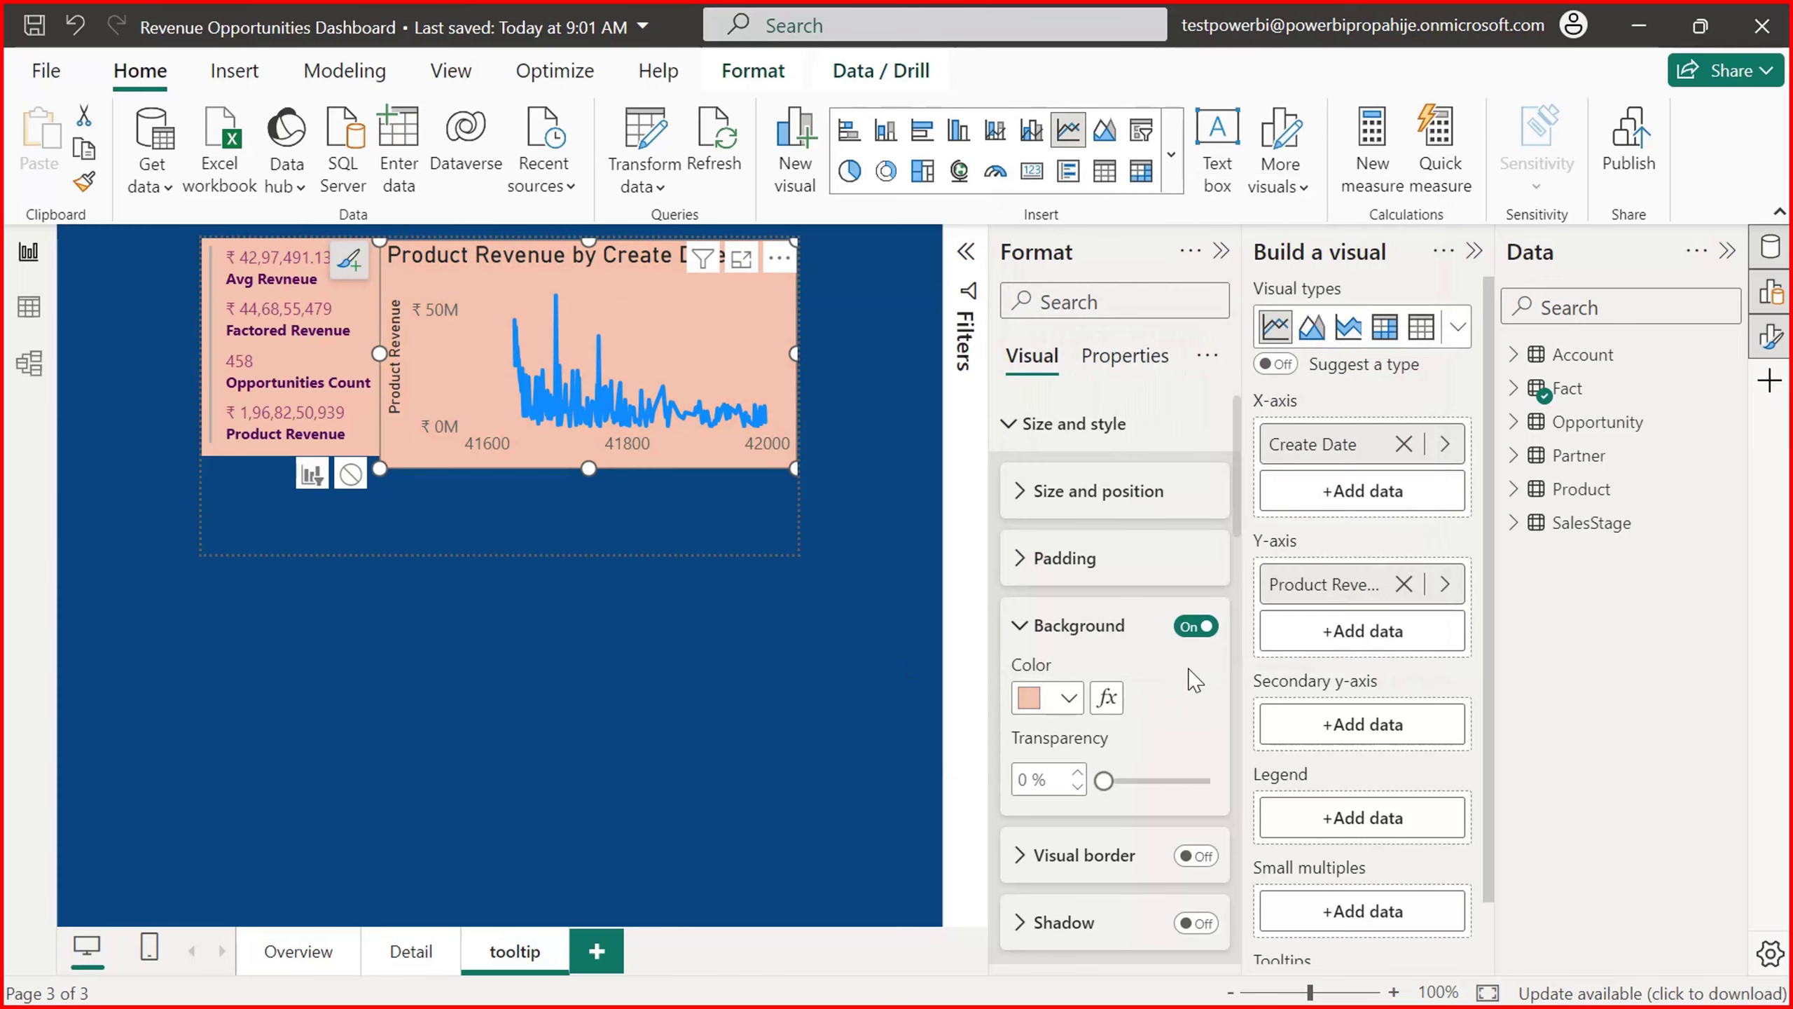
Step: Color the line chart's Product Revenue line dark blue, after trying yellow and dark purple
{"action": "left_click_drag", "start_coordinate": [1242, 488], "coordinate": [1224, 638]}
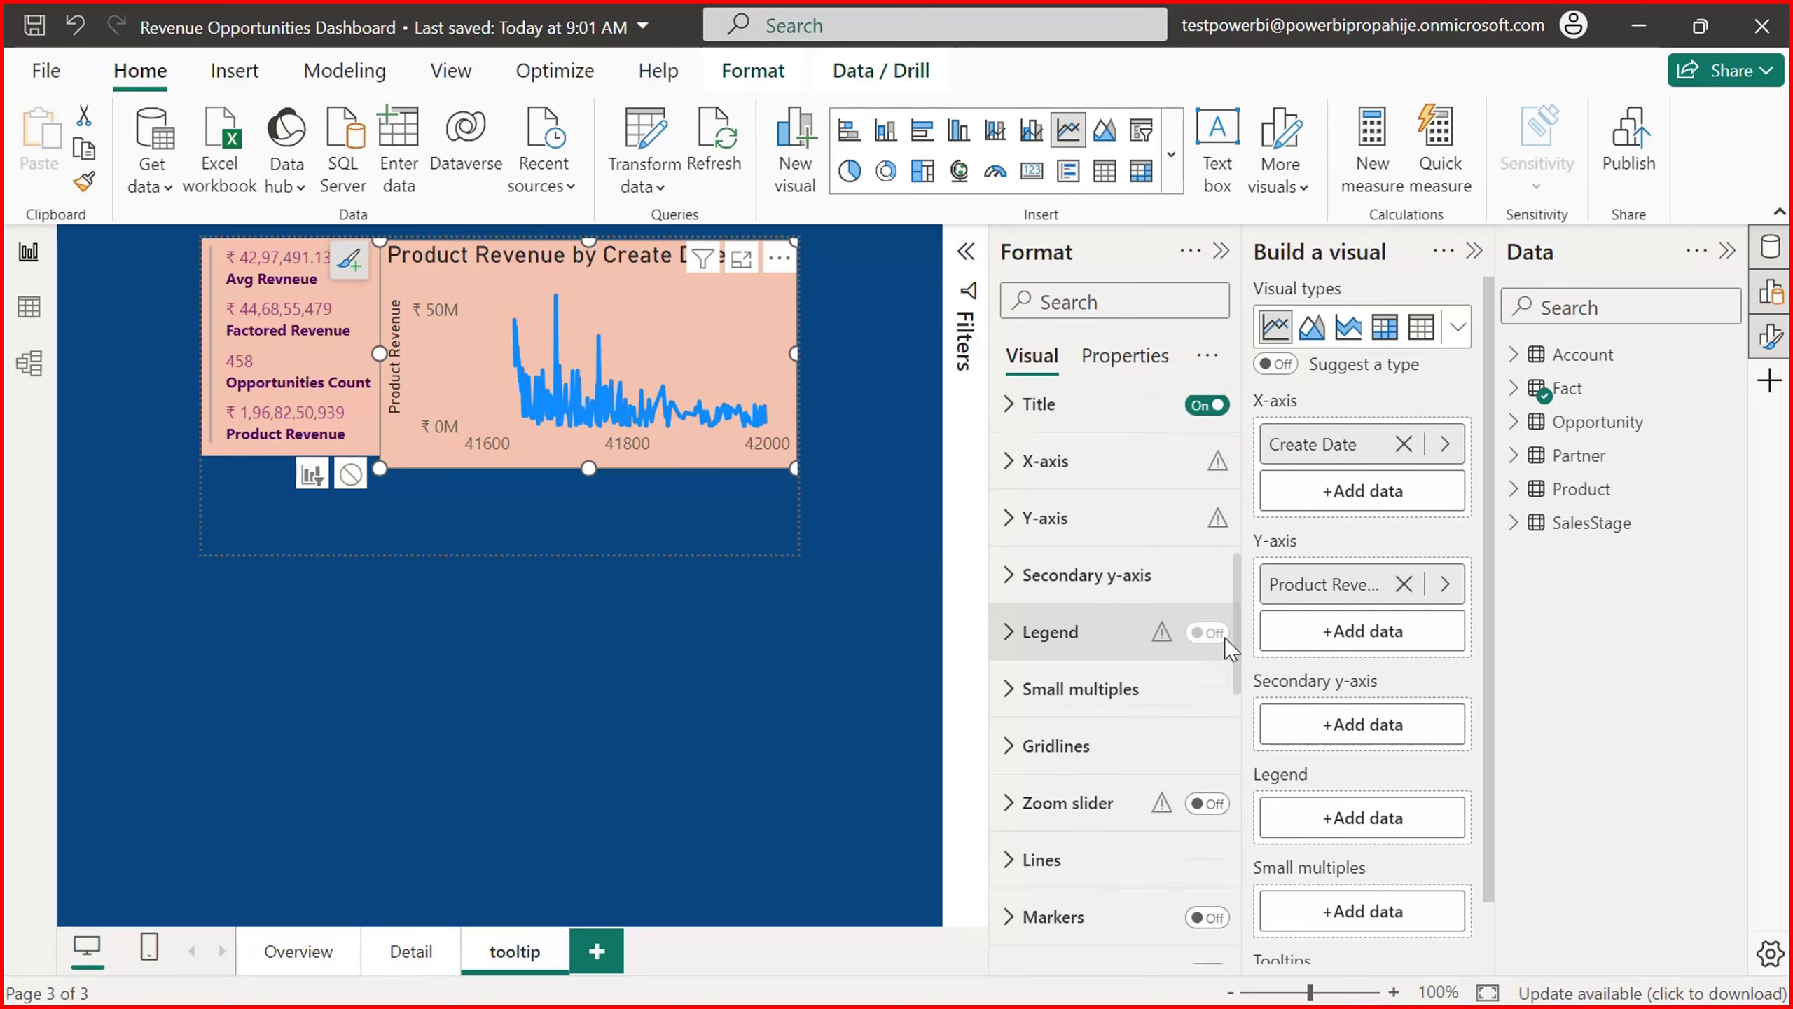
{"action": "left_click", "coordinate": [1005, 478]}
{"action": "left_click", "coordinate": [1009, 475]}
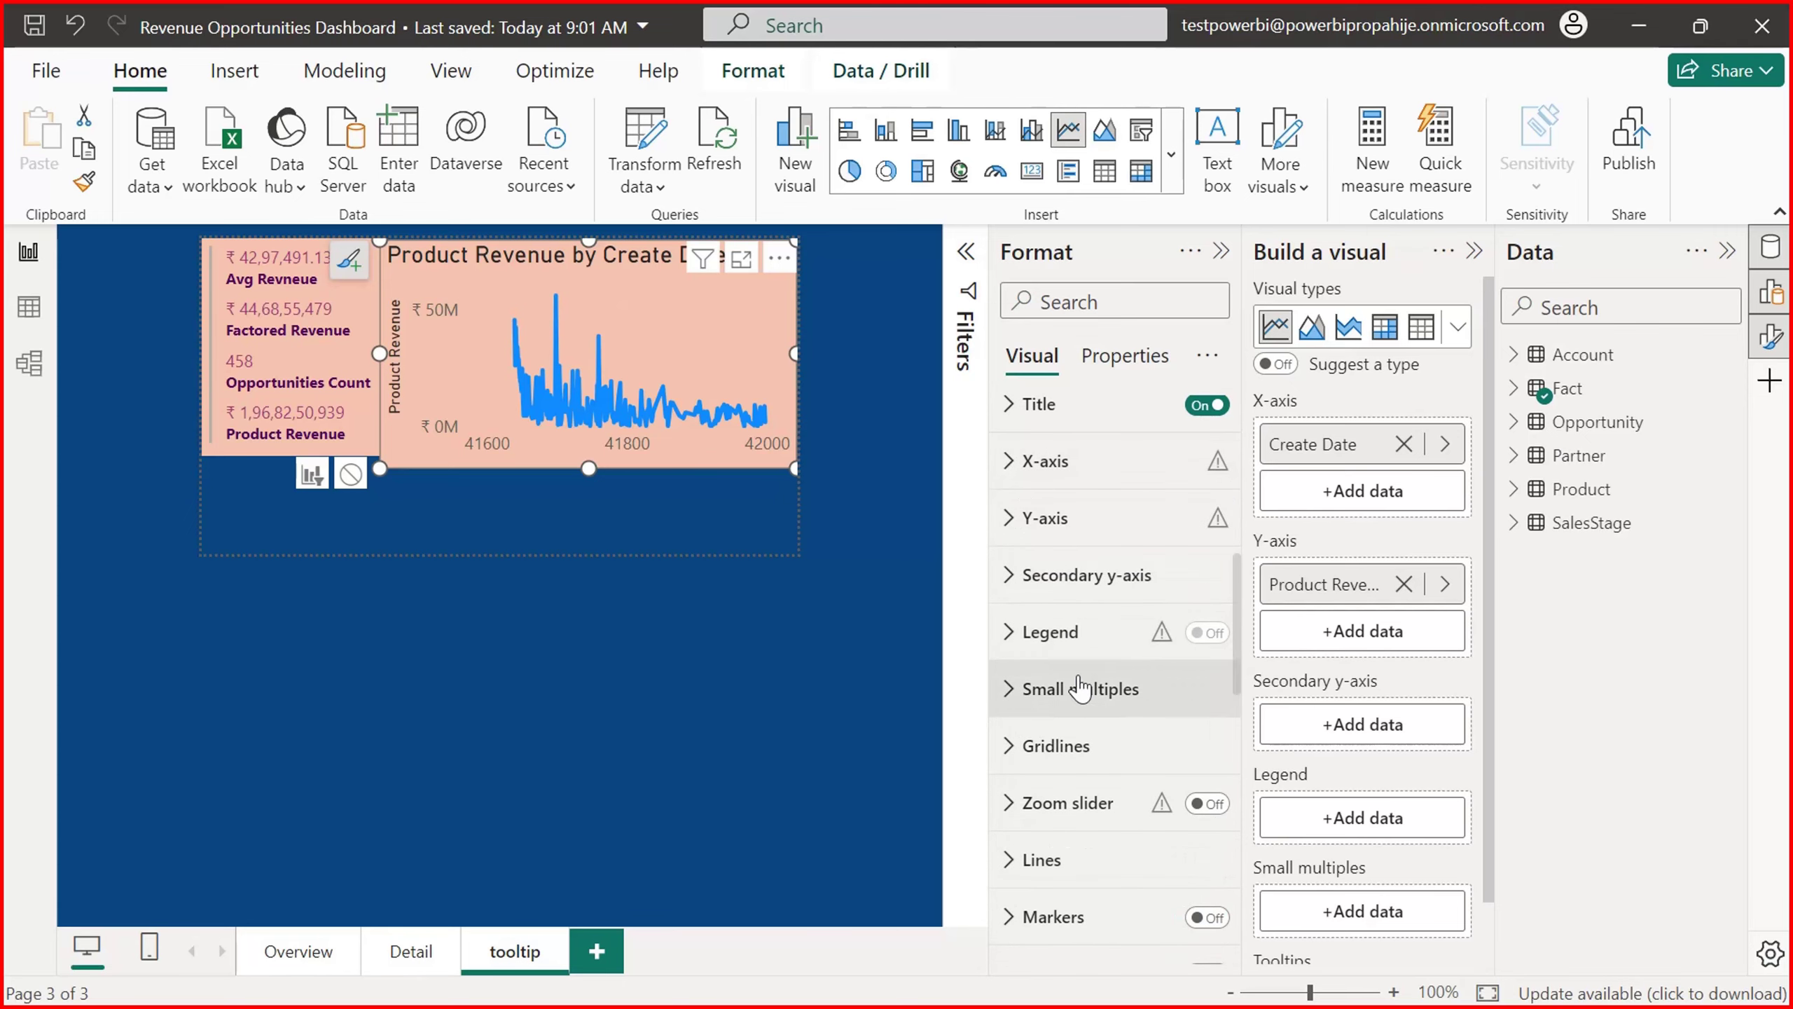
{"action": "scroll", "coordinate": [1236, 706], "scroll_direction": "down", "scroll_amount": 3}
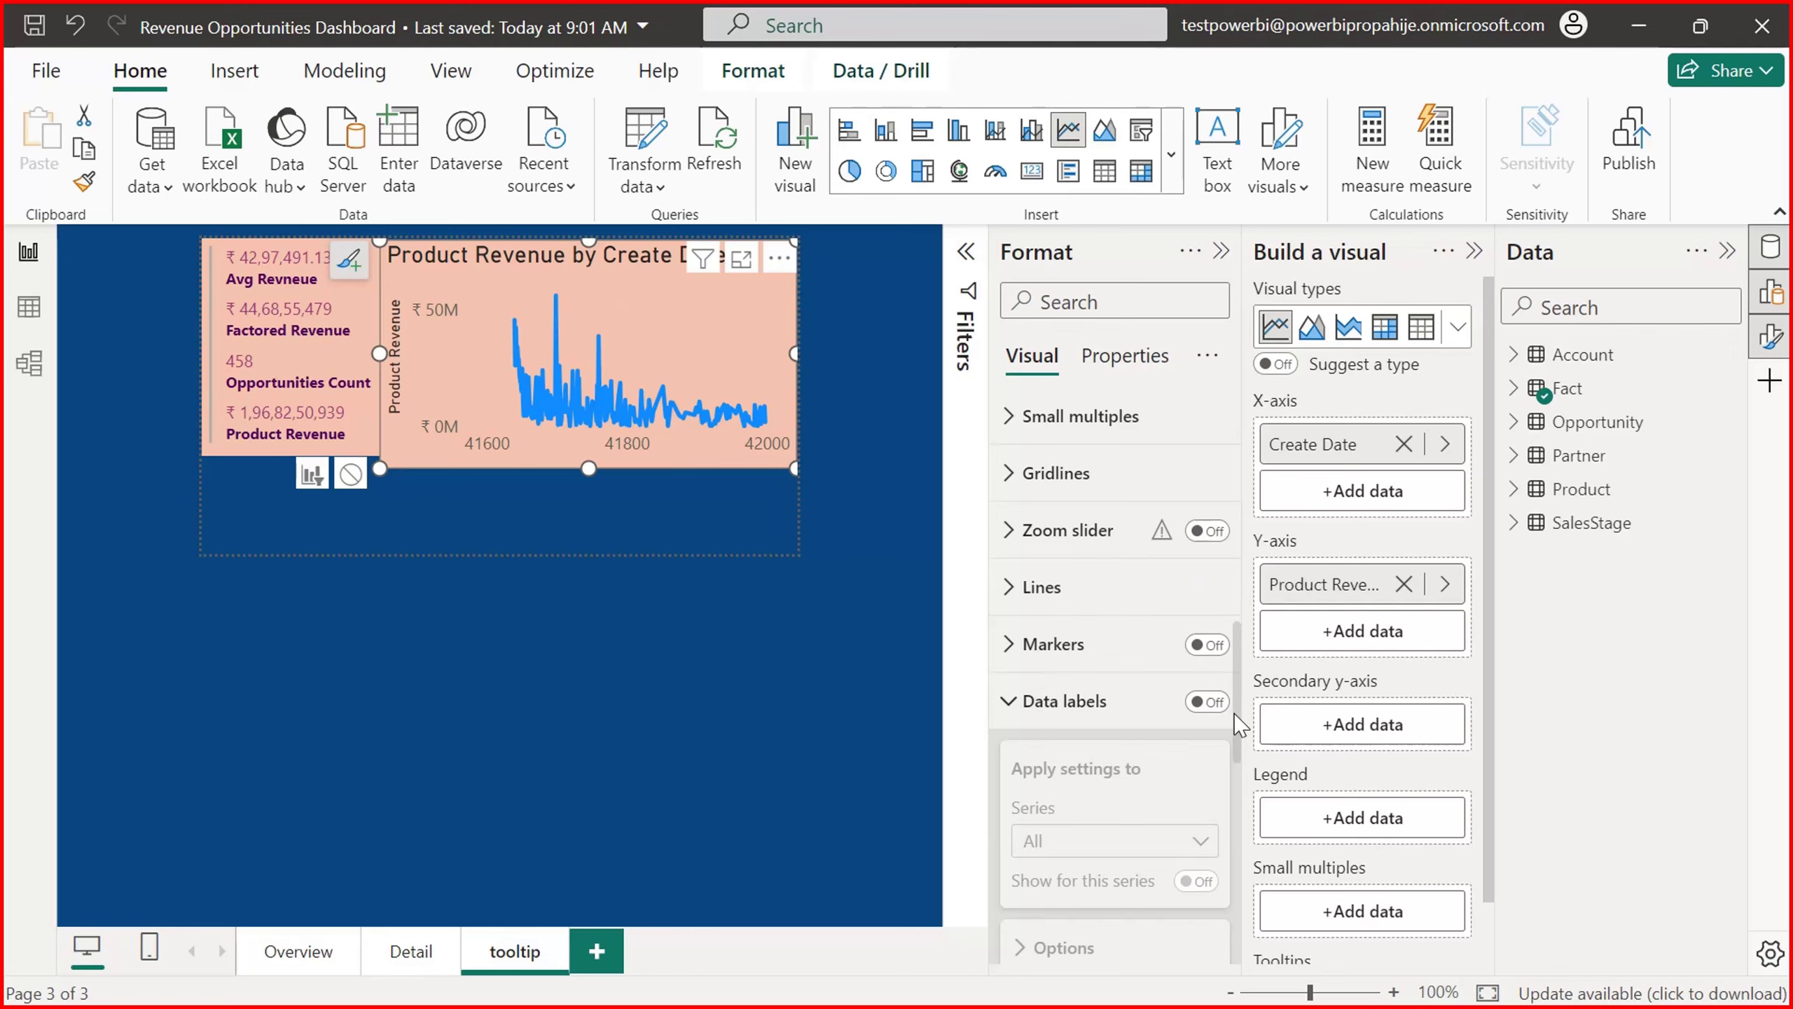
{"action": "left_click", "coordinate": [1003, 588]}
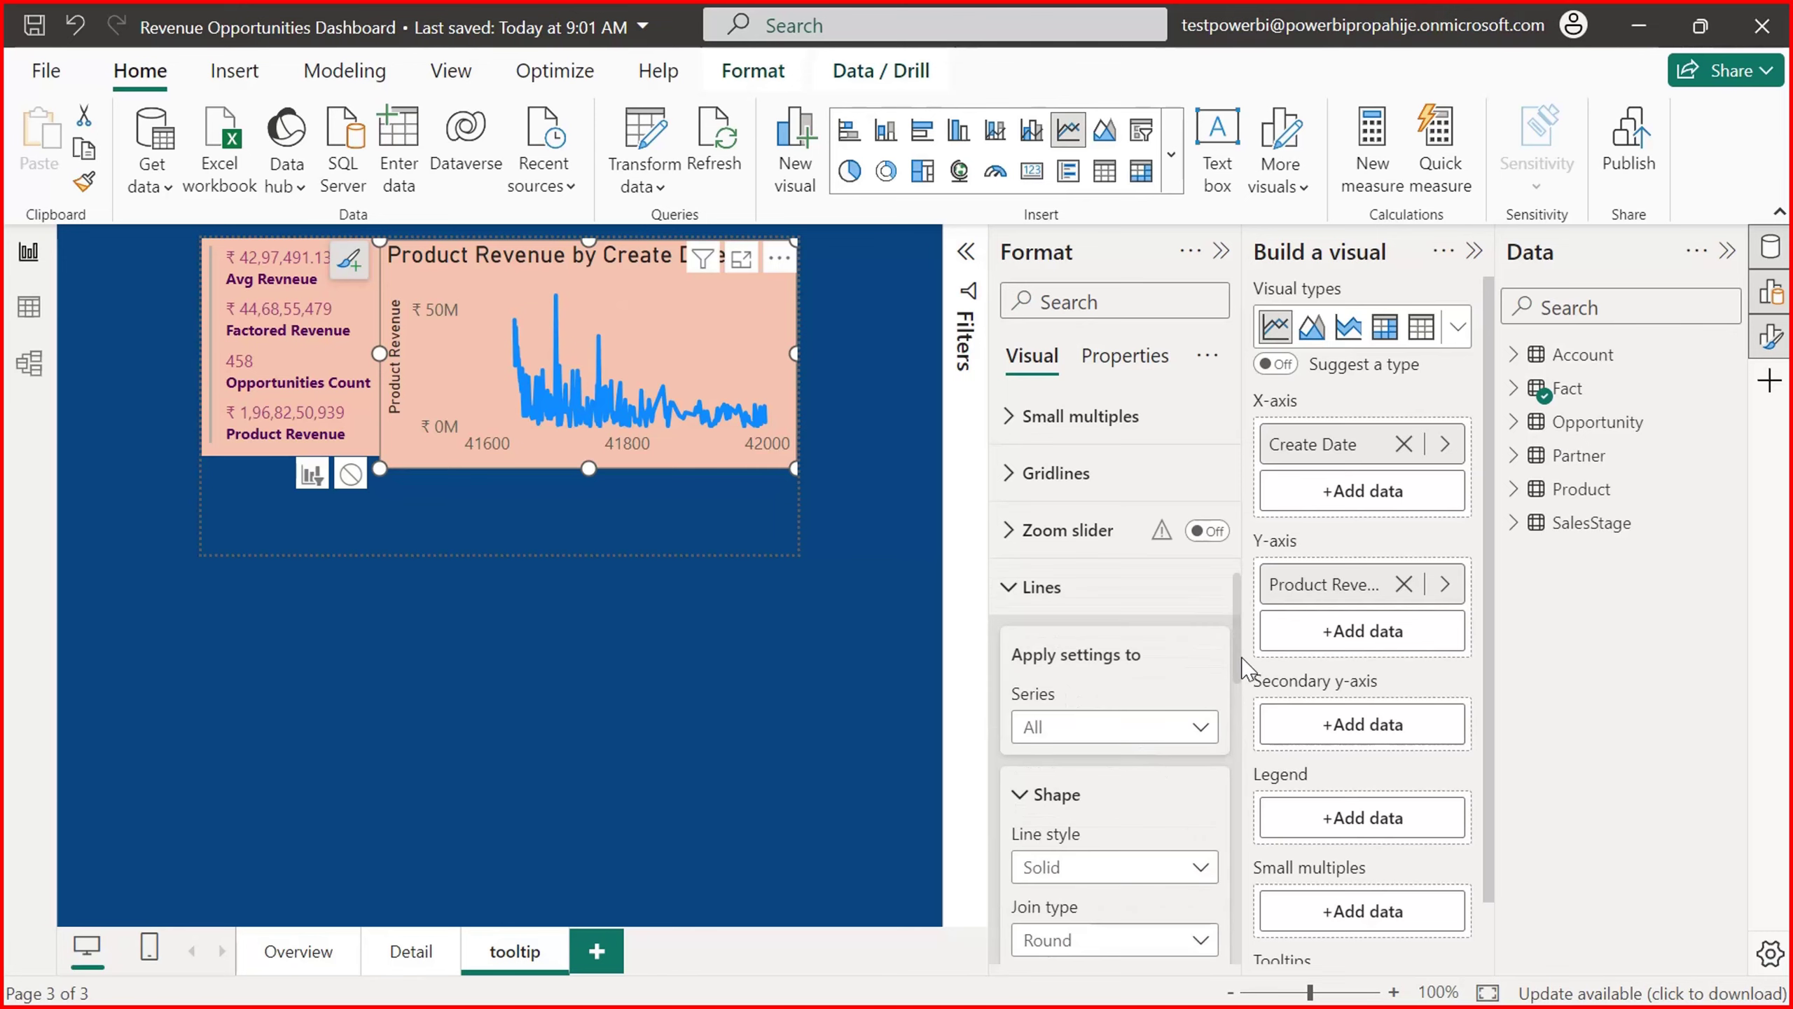
{"action": "scroll", "coordinate": [1237, 742], "scroll_direction": "down", "scroll_amount": 5}
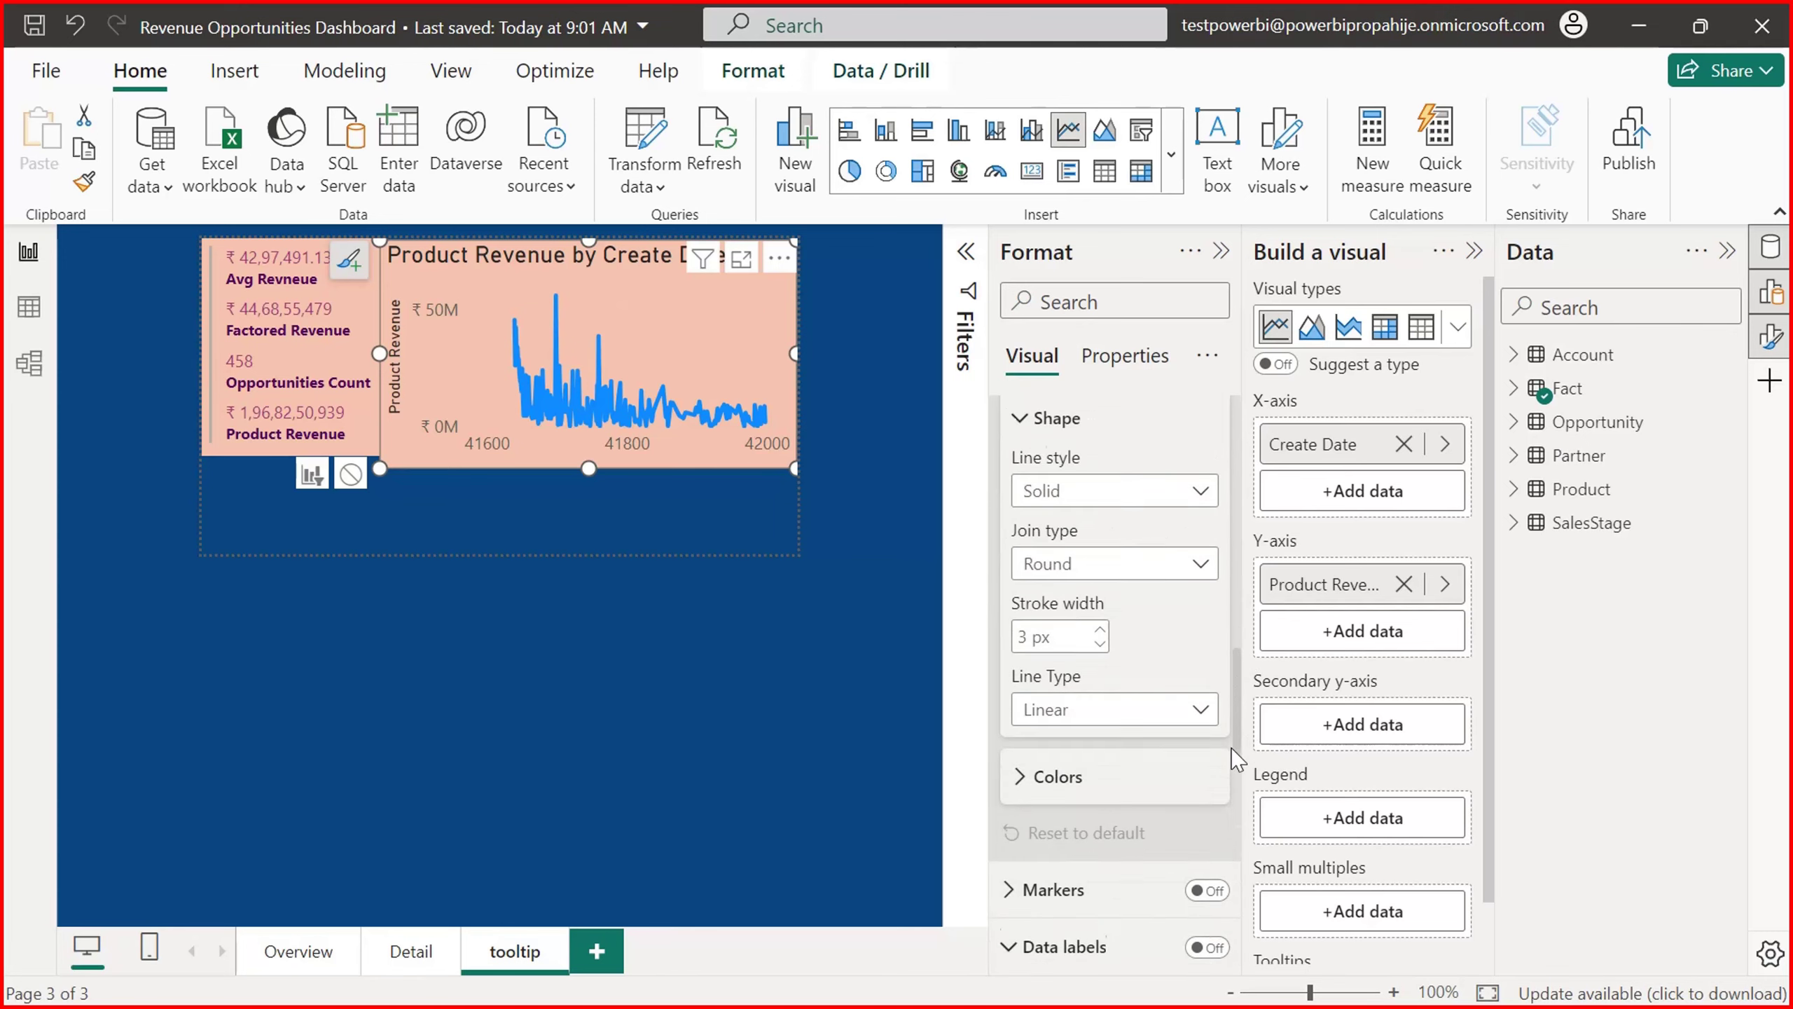
{"action": "left_click", "coordinate": [1029, 698]}
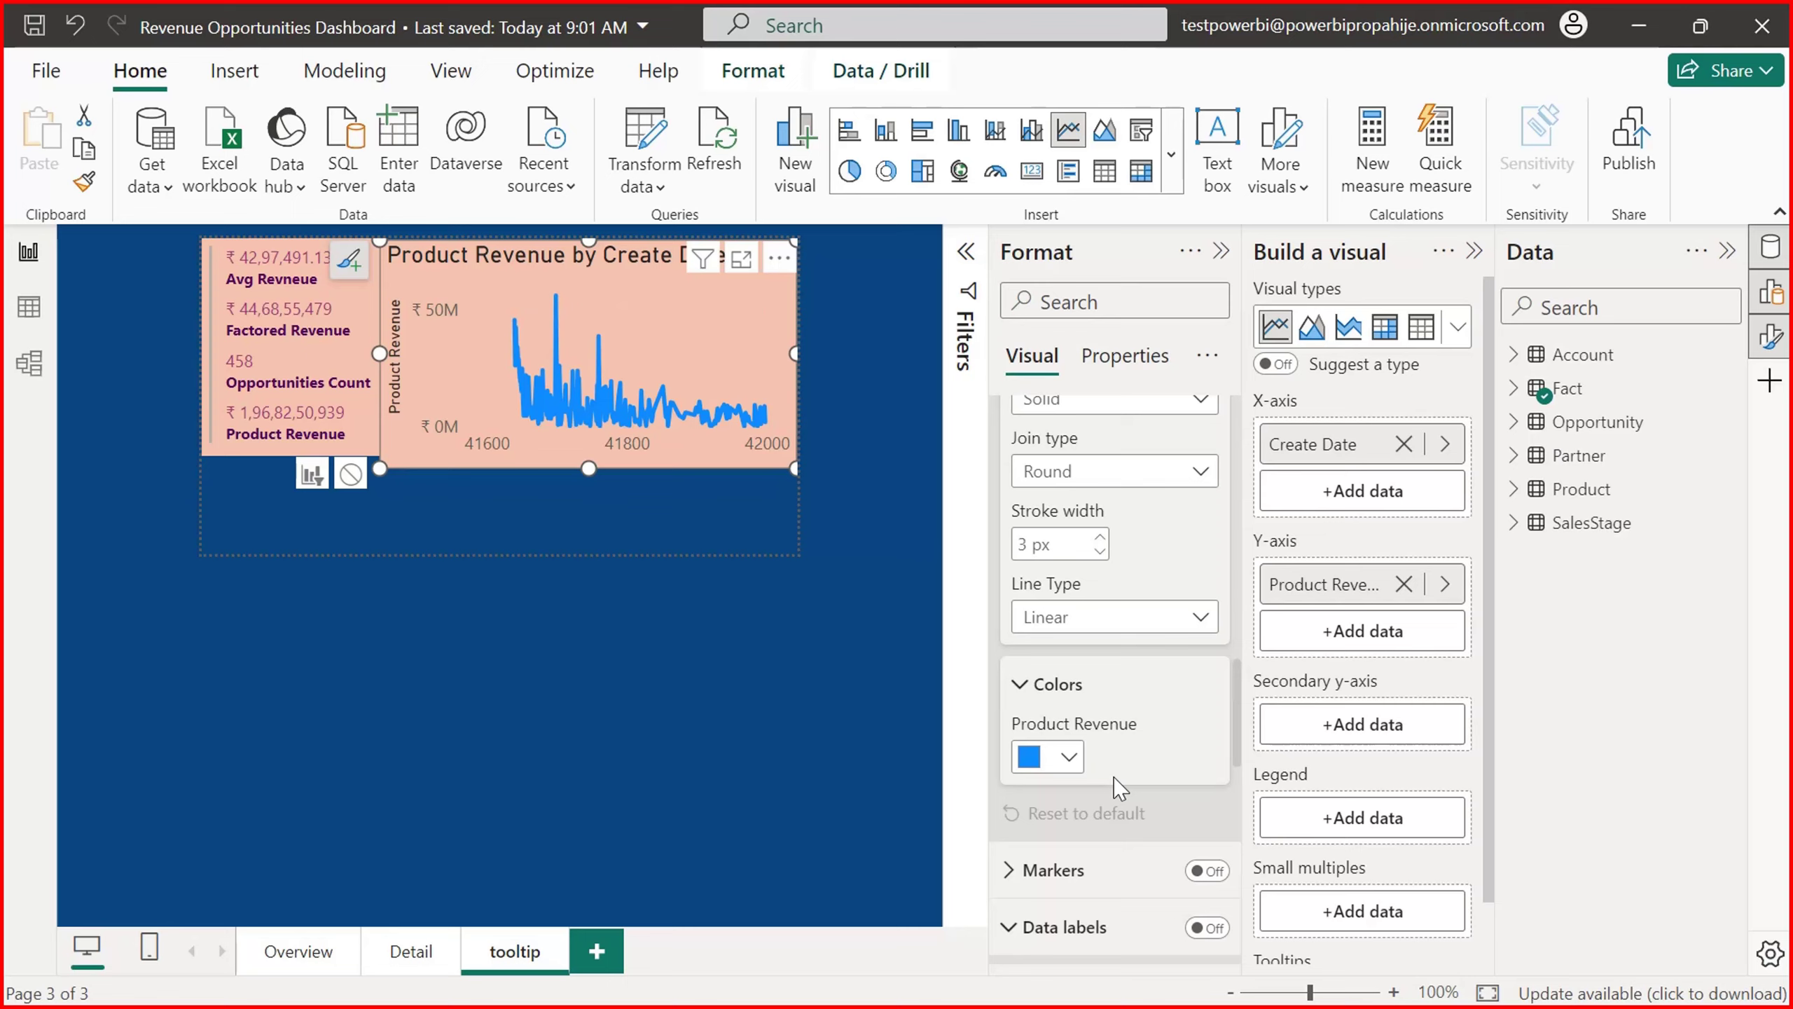
{"action": "left_click", "coordinate": [1069, 757]}
{"action": "left_click", "coordinate": [1367, 456]}
{"action": "left_click", "coordinate": [1067, 757]}
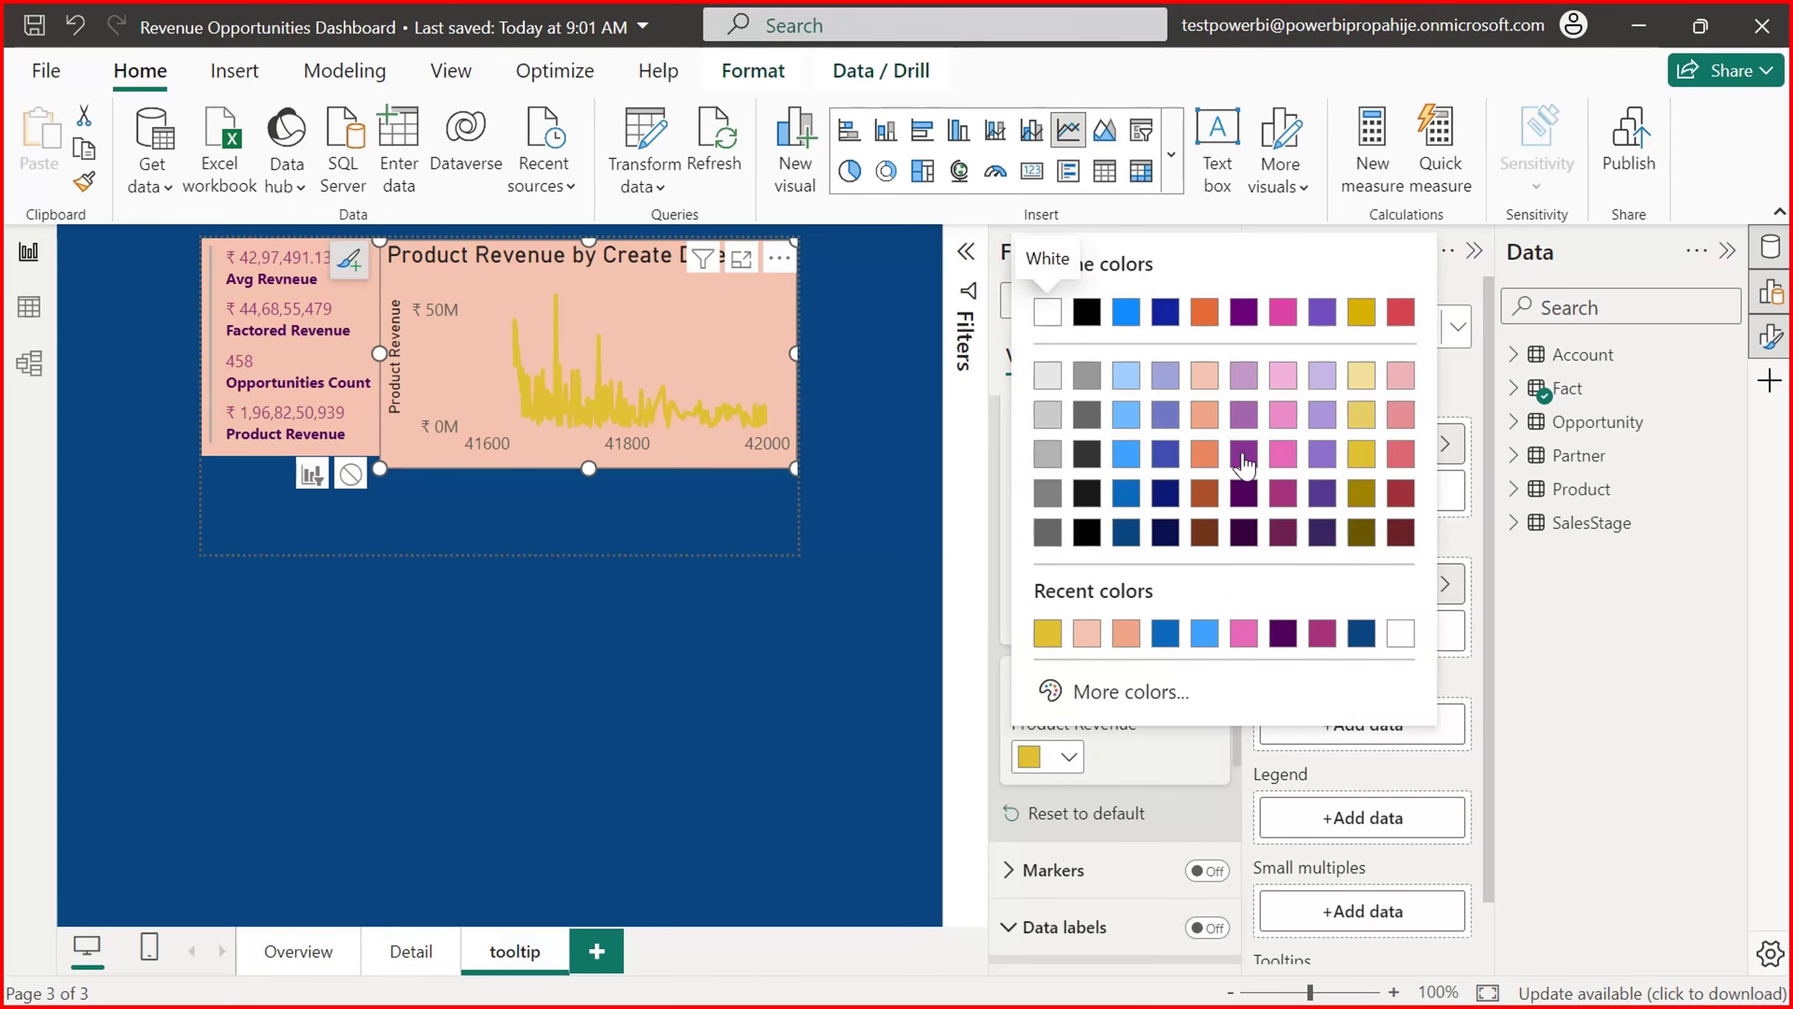
{"action": "left_click", "coordinate": [1243, 531]}
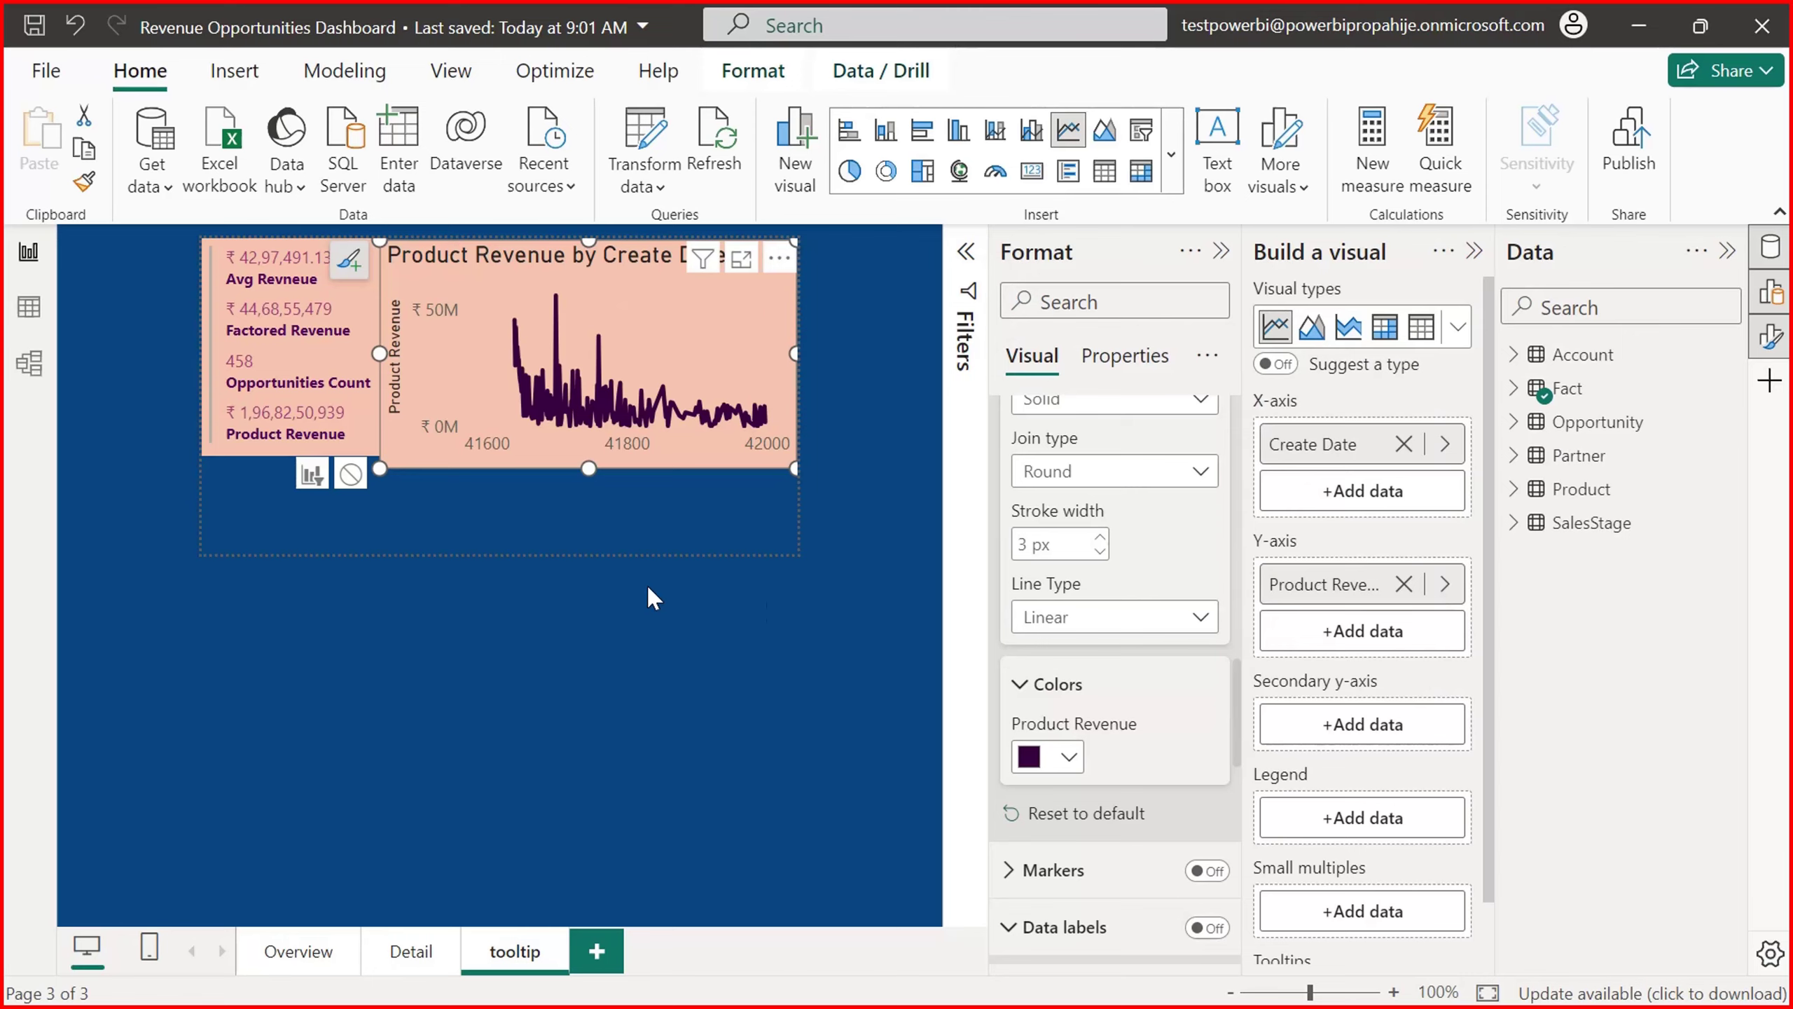
{"action": "left_click", "coordinate": [1080, 761]}
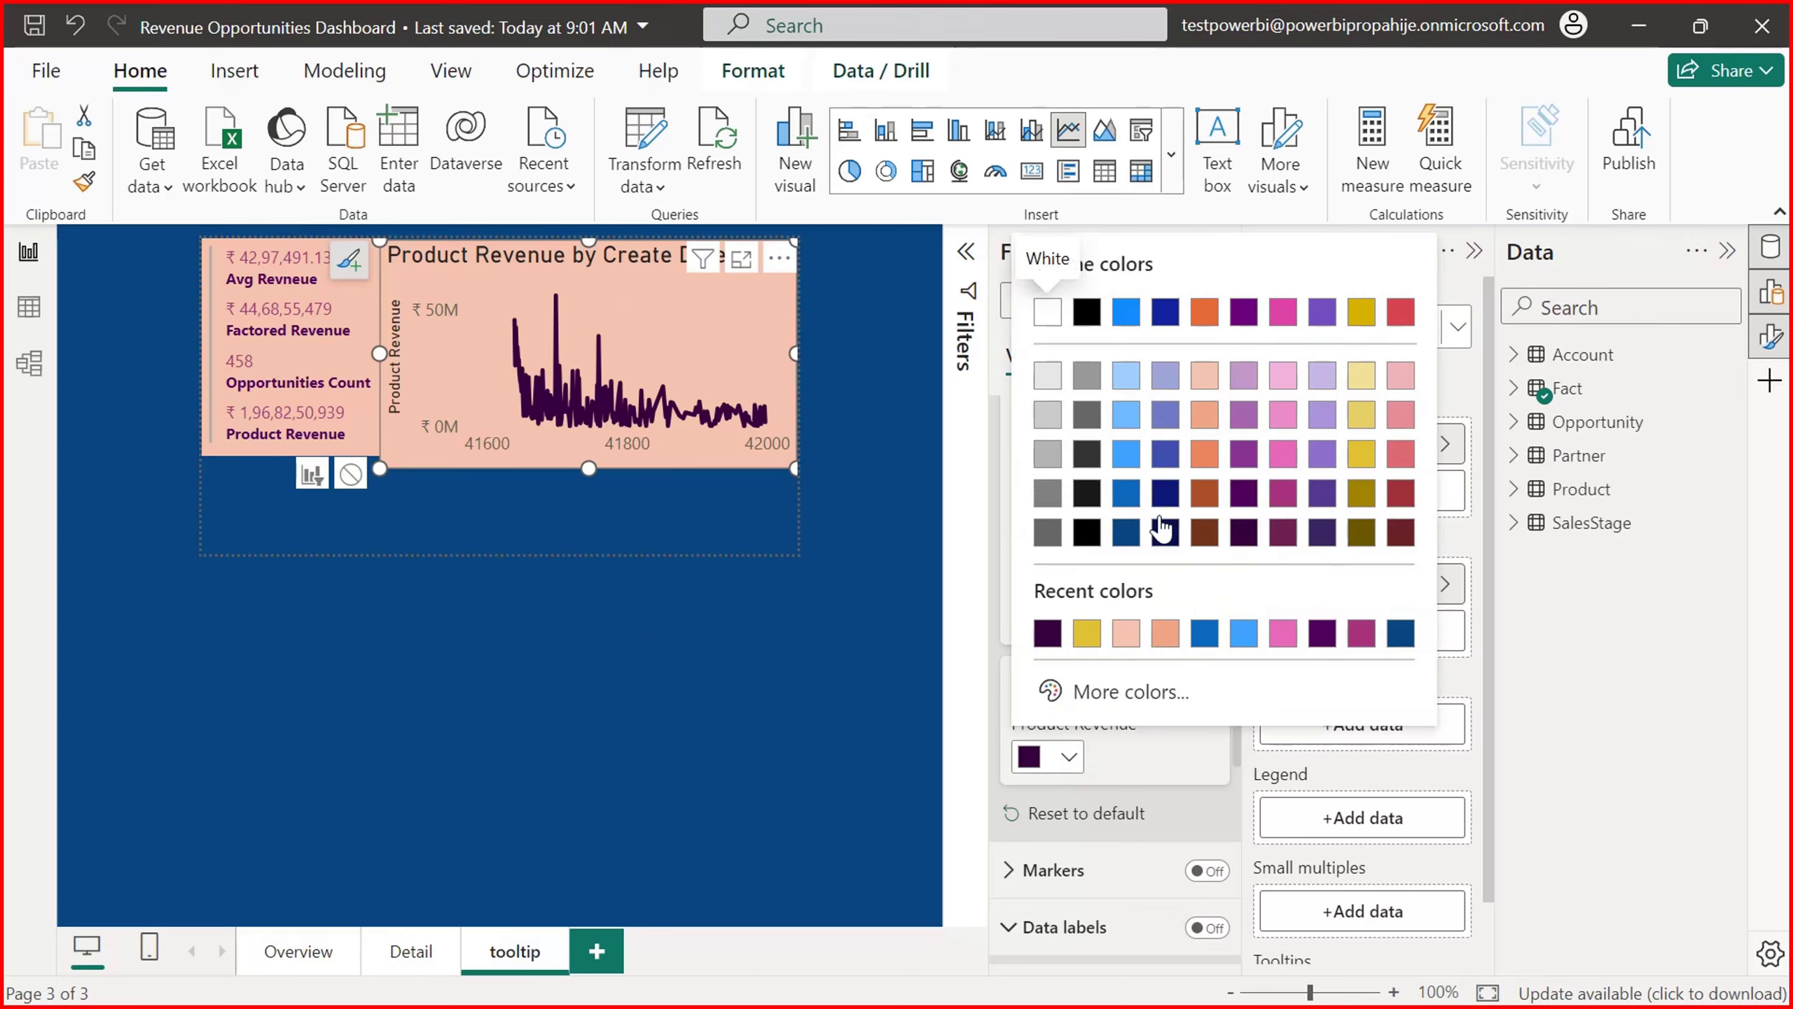
{"action": "left_click", "coordinate": [1126, 534]}
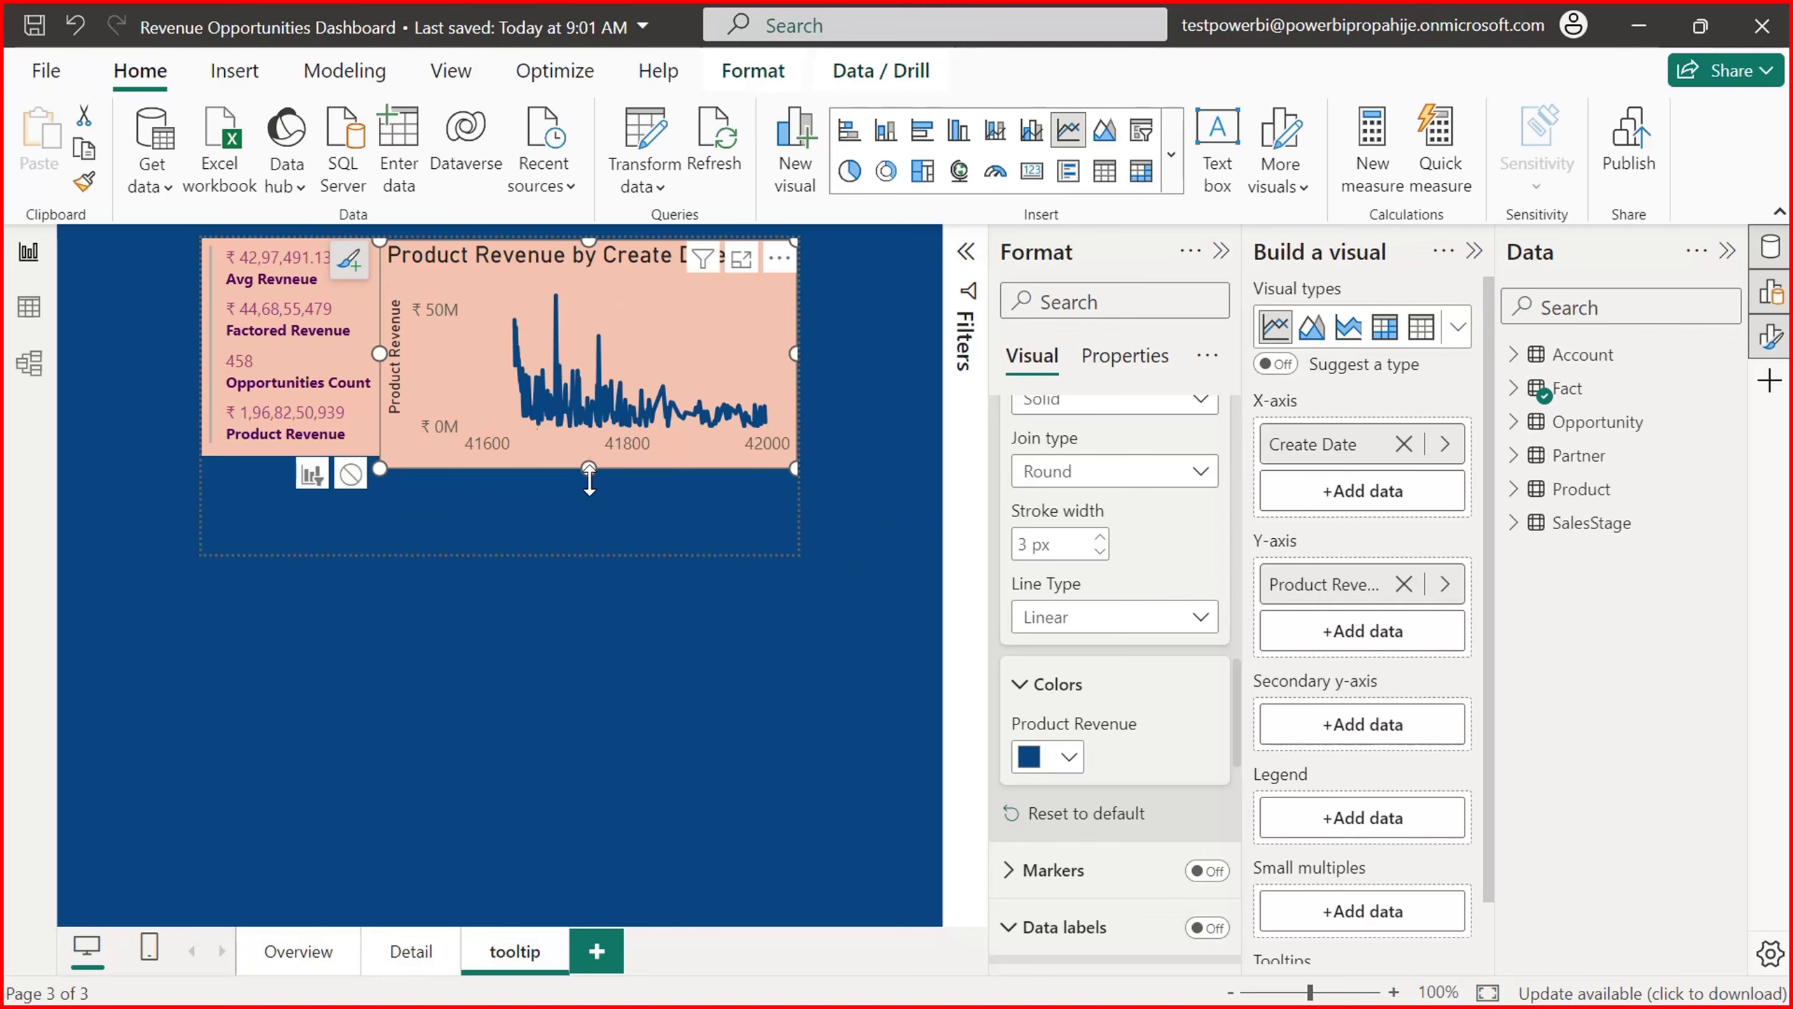
Step: Adjust the line chart's height so its lower edge lines up with the multi-row card's lower edge
{"action": "left_click_drag", "start_coordinate": [589, 470], "coordinate": [589, 493]}
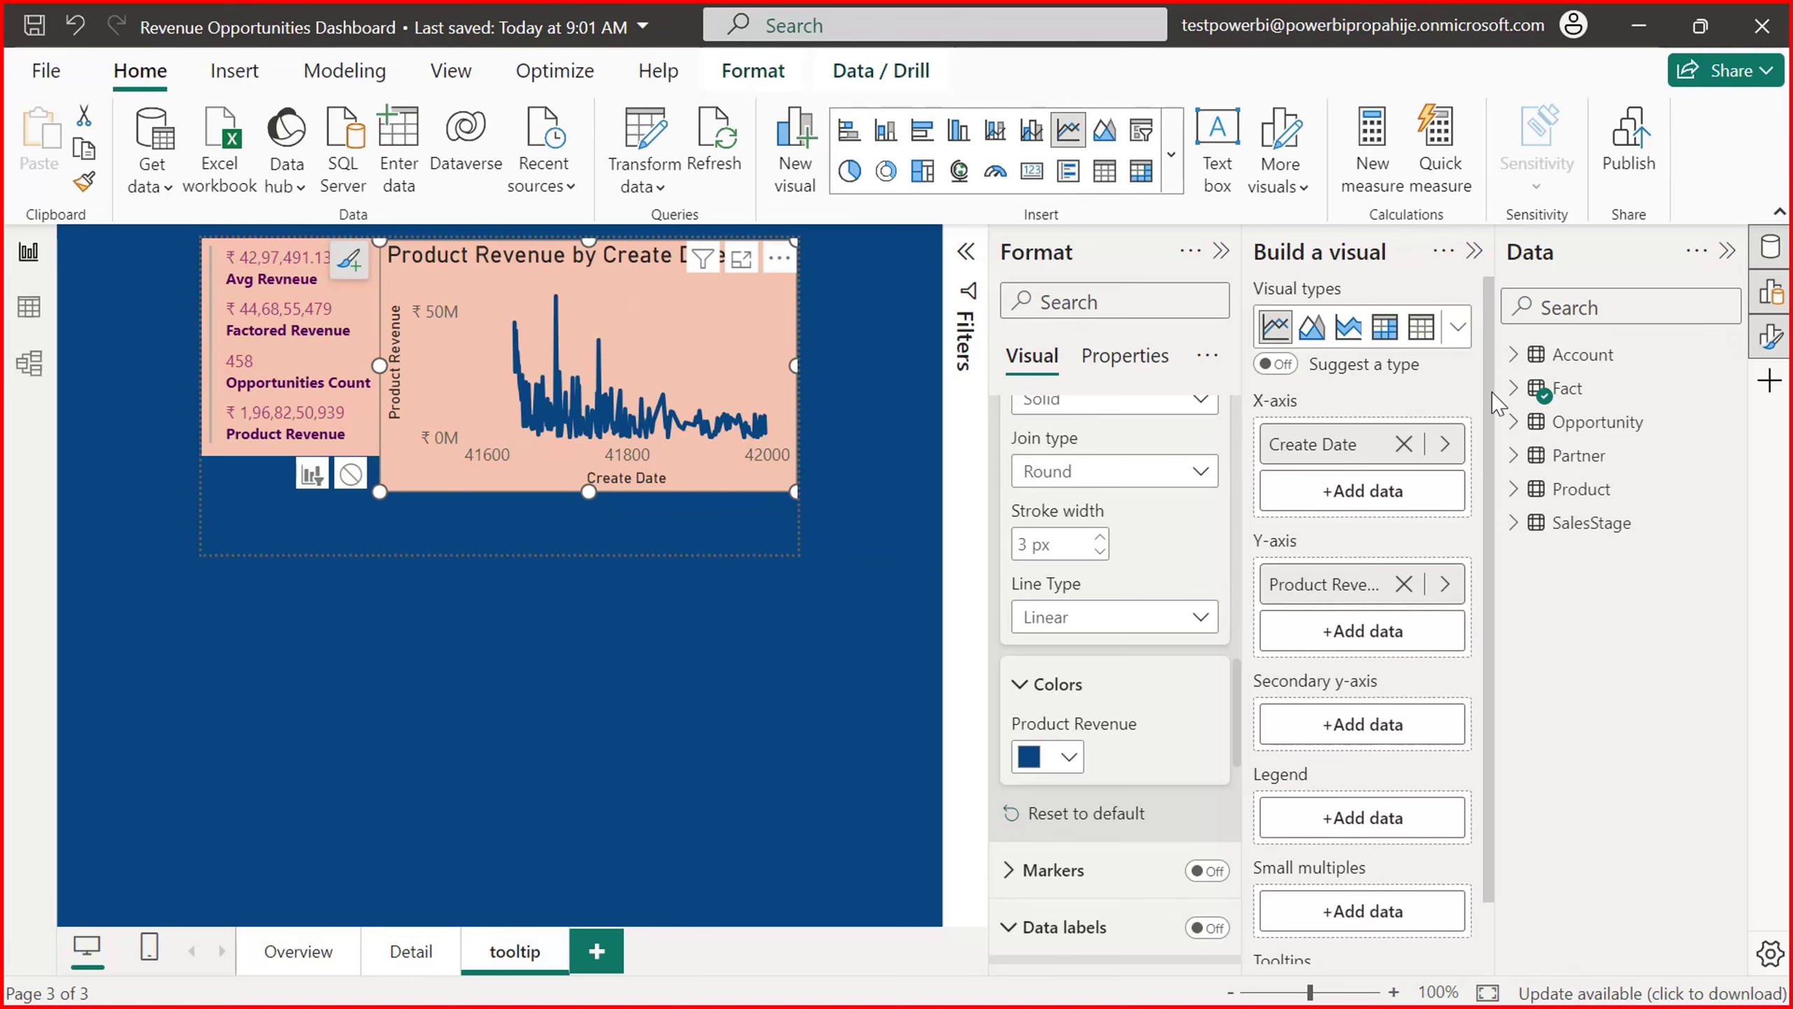
{"action": "left_click", "coordinate": [1513, 388]}
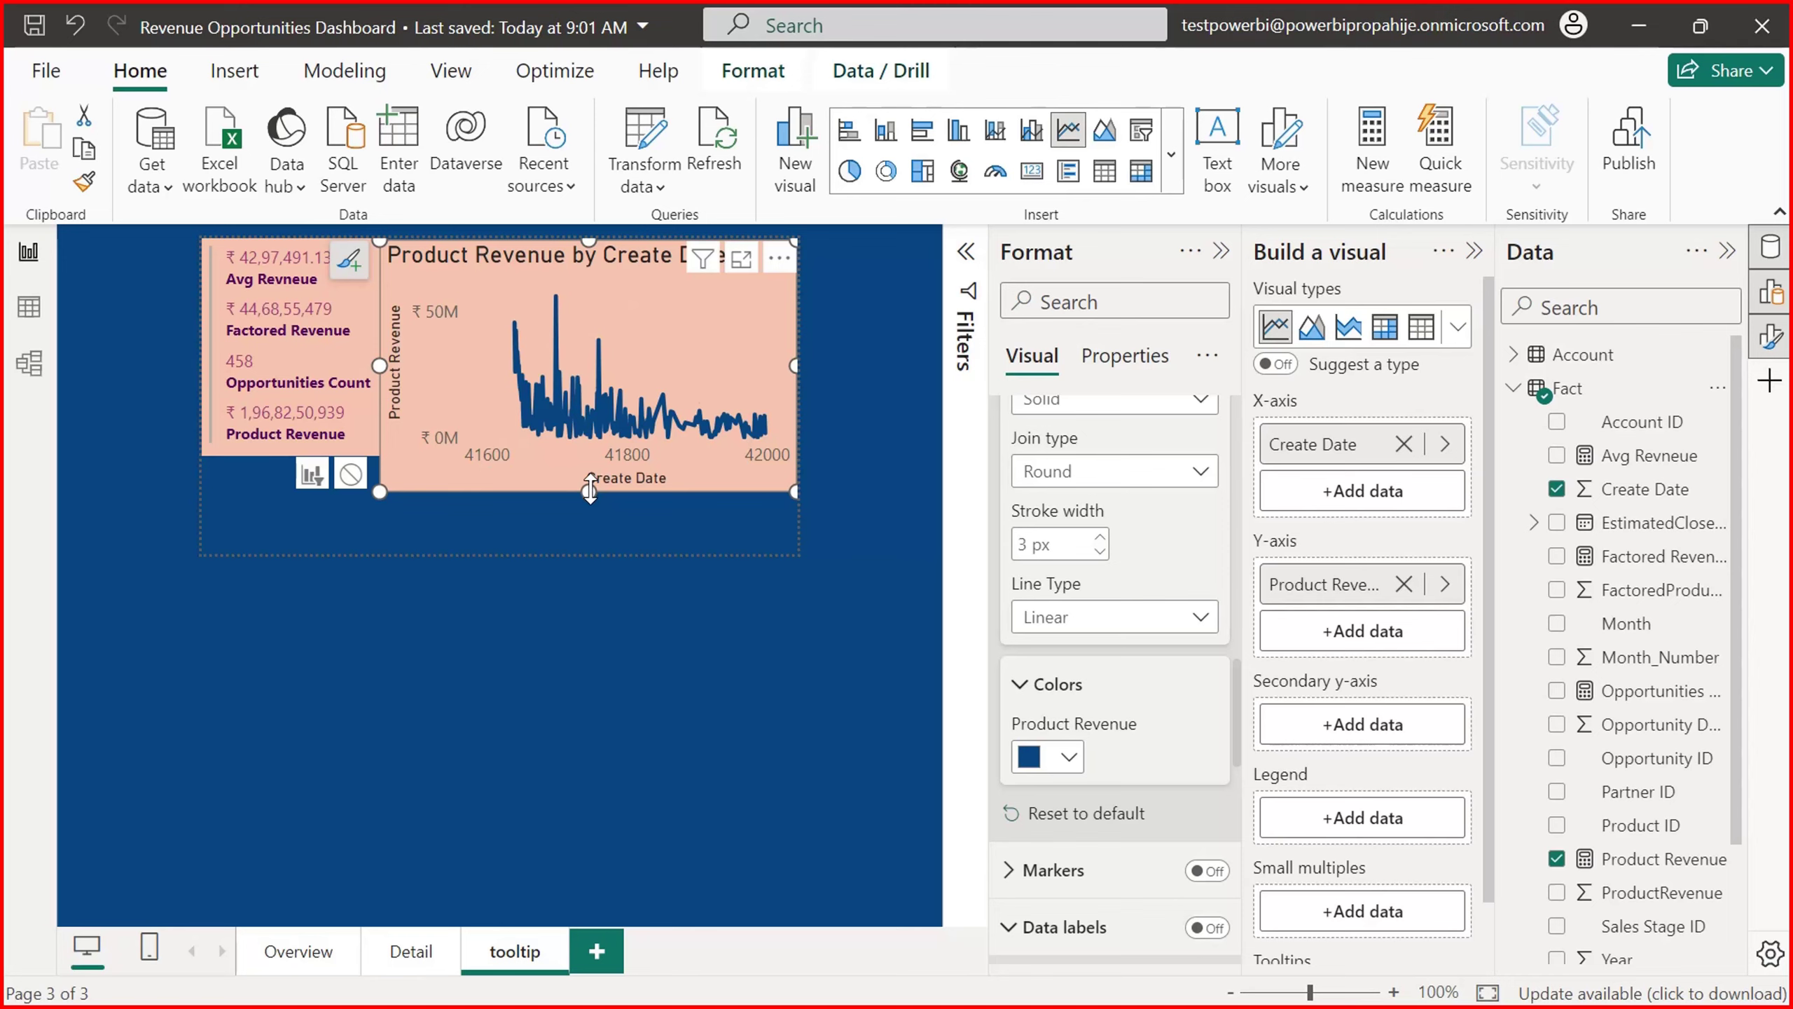
{"action": "left_click_drag", "start_coordinate": [589, 492], "coordinate": [589, 463]}
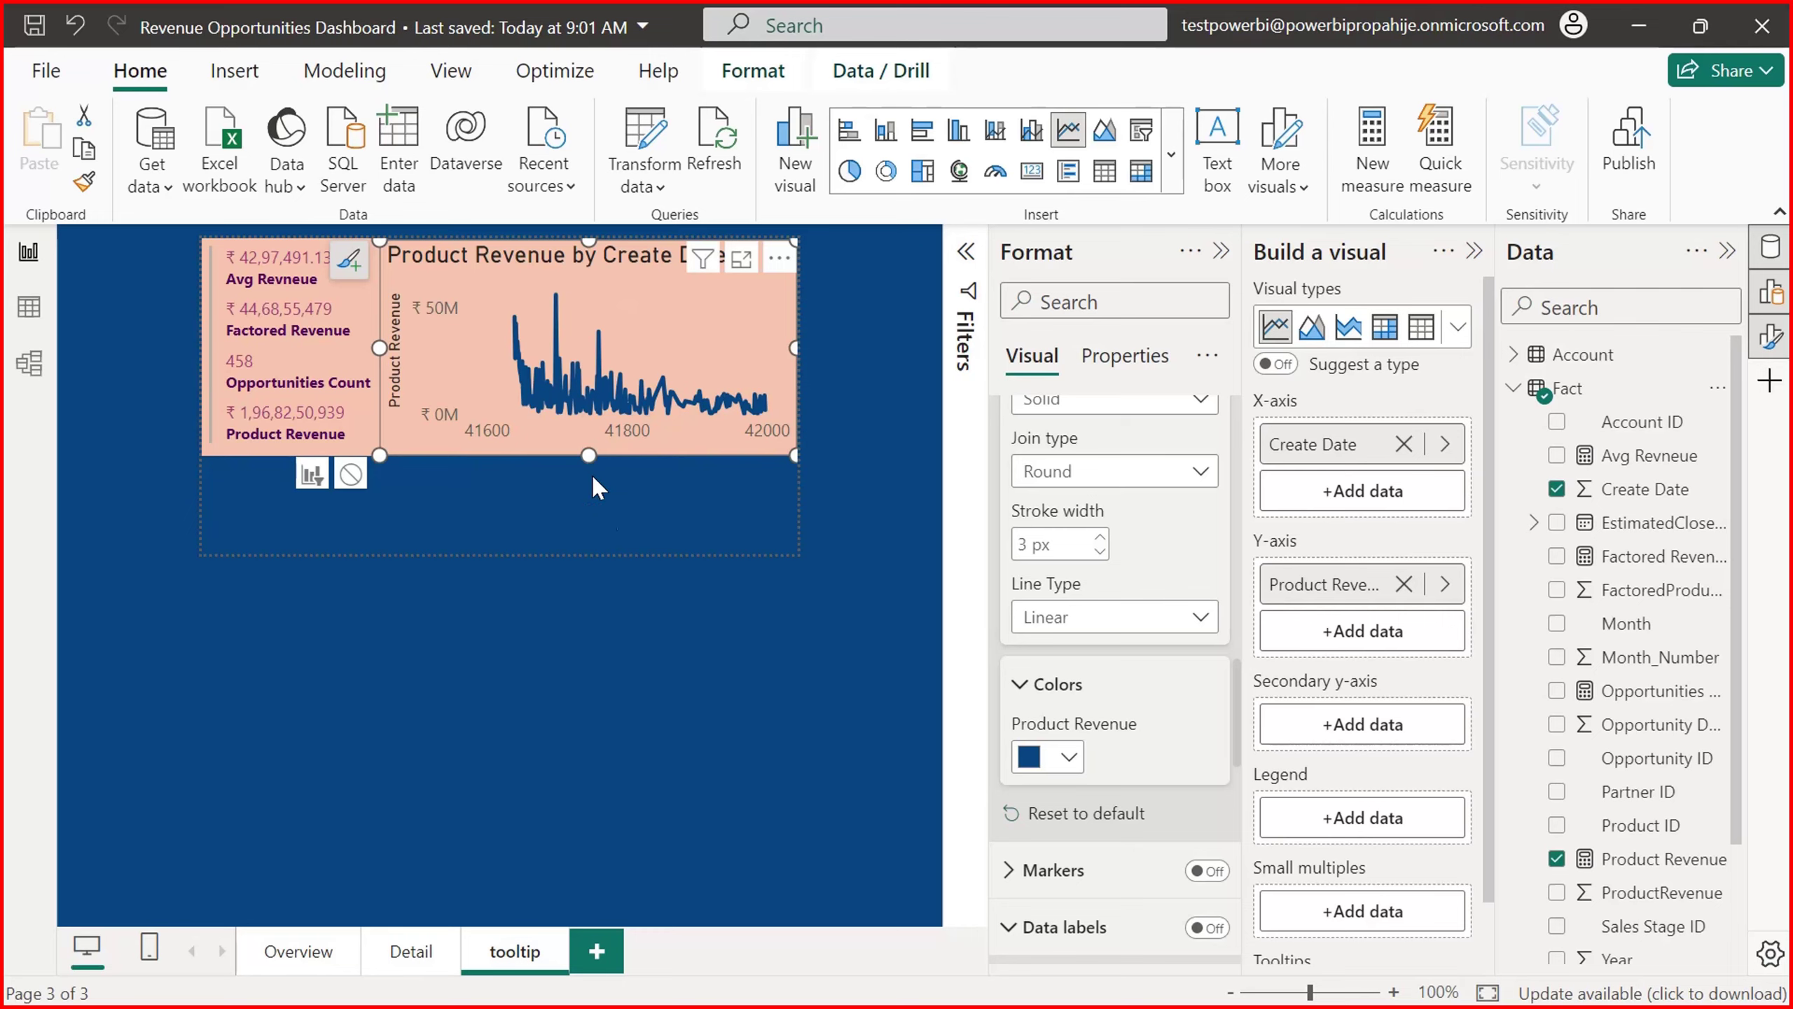
{"action": "left_click", "coordinate": [597, 523]}
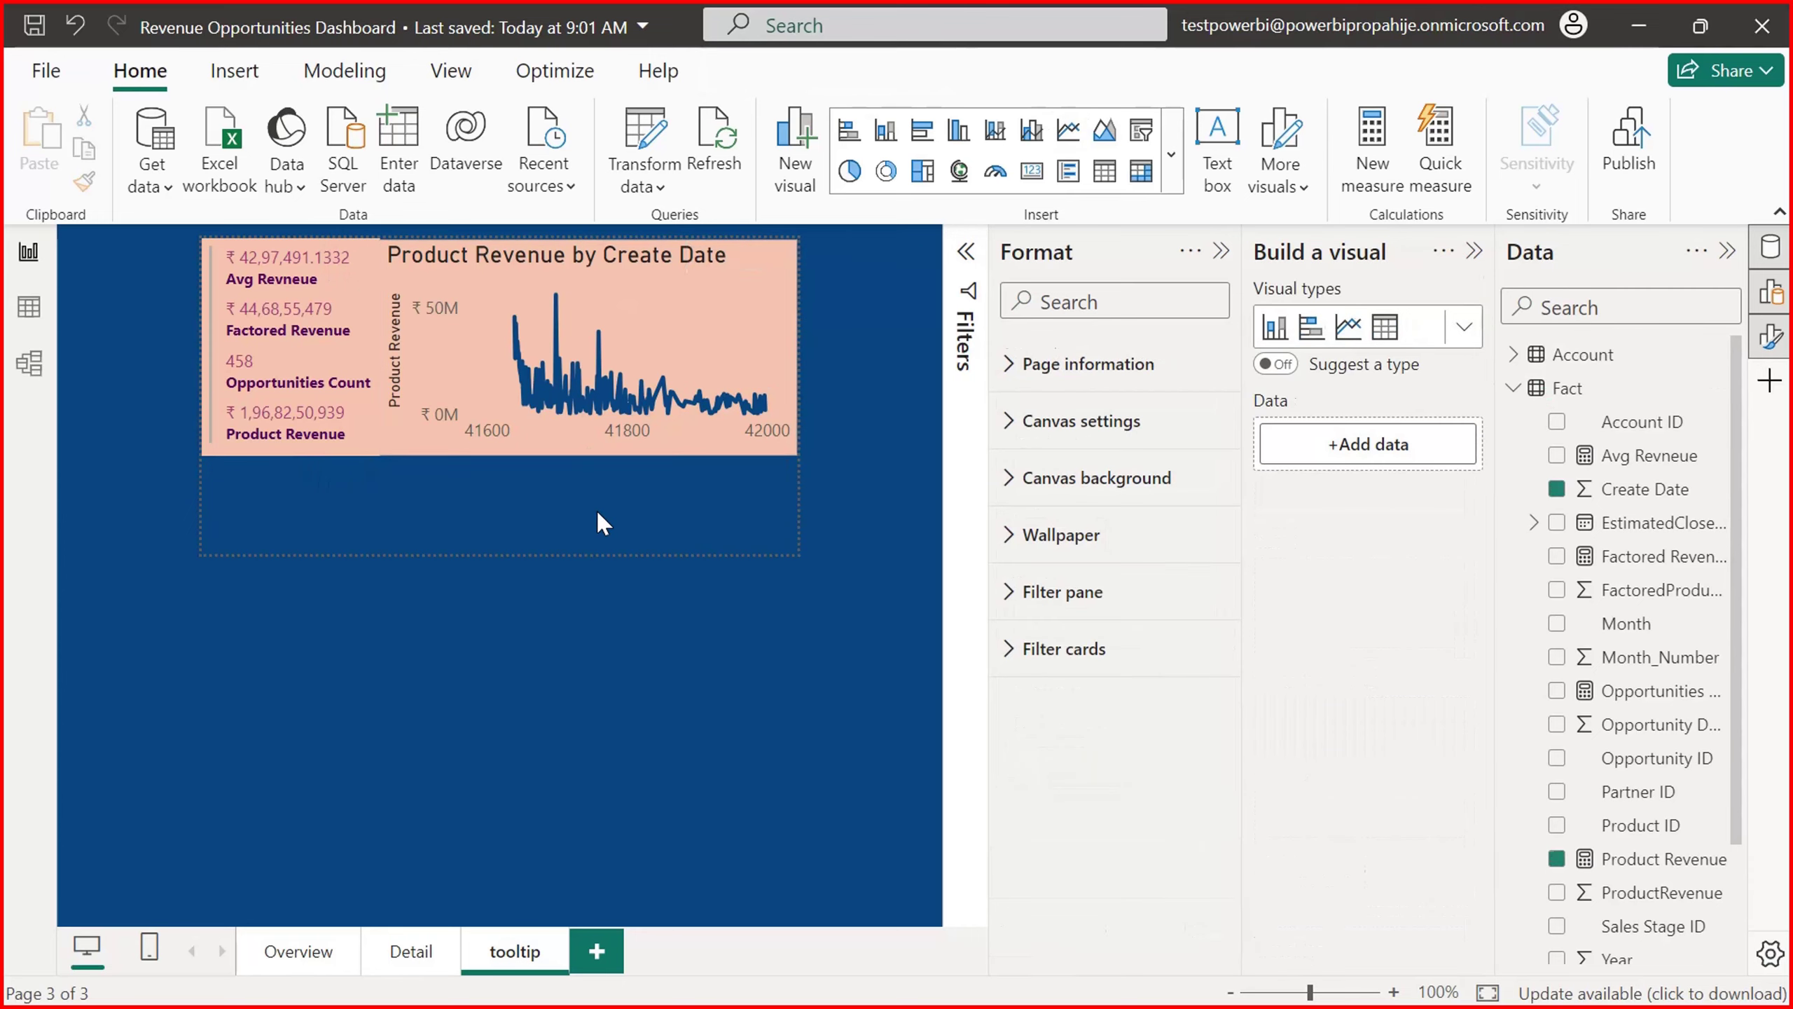
Step: Stretch the line chart down to the page's lower edge and trim the multi-row card's height slightly
{"action": "left_click", "coordinate": [673, 452]}
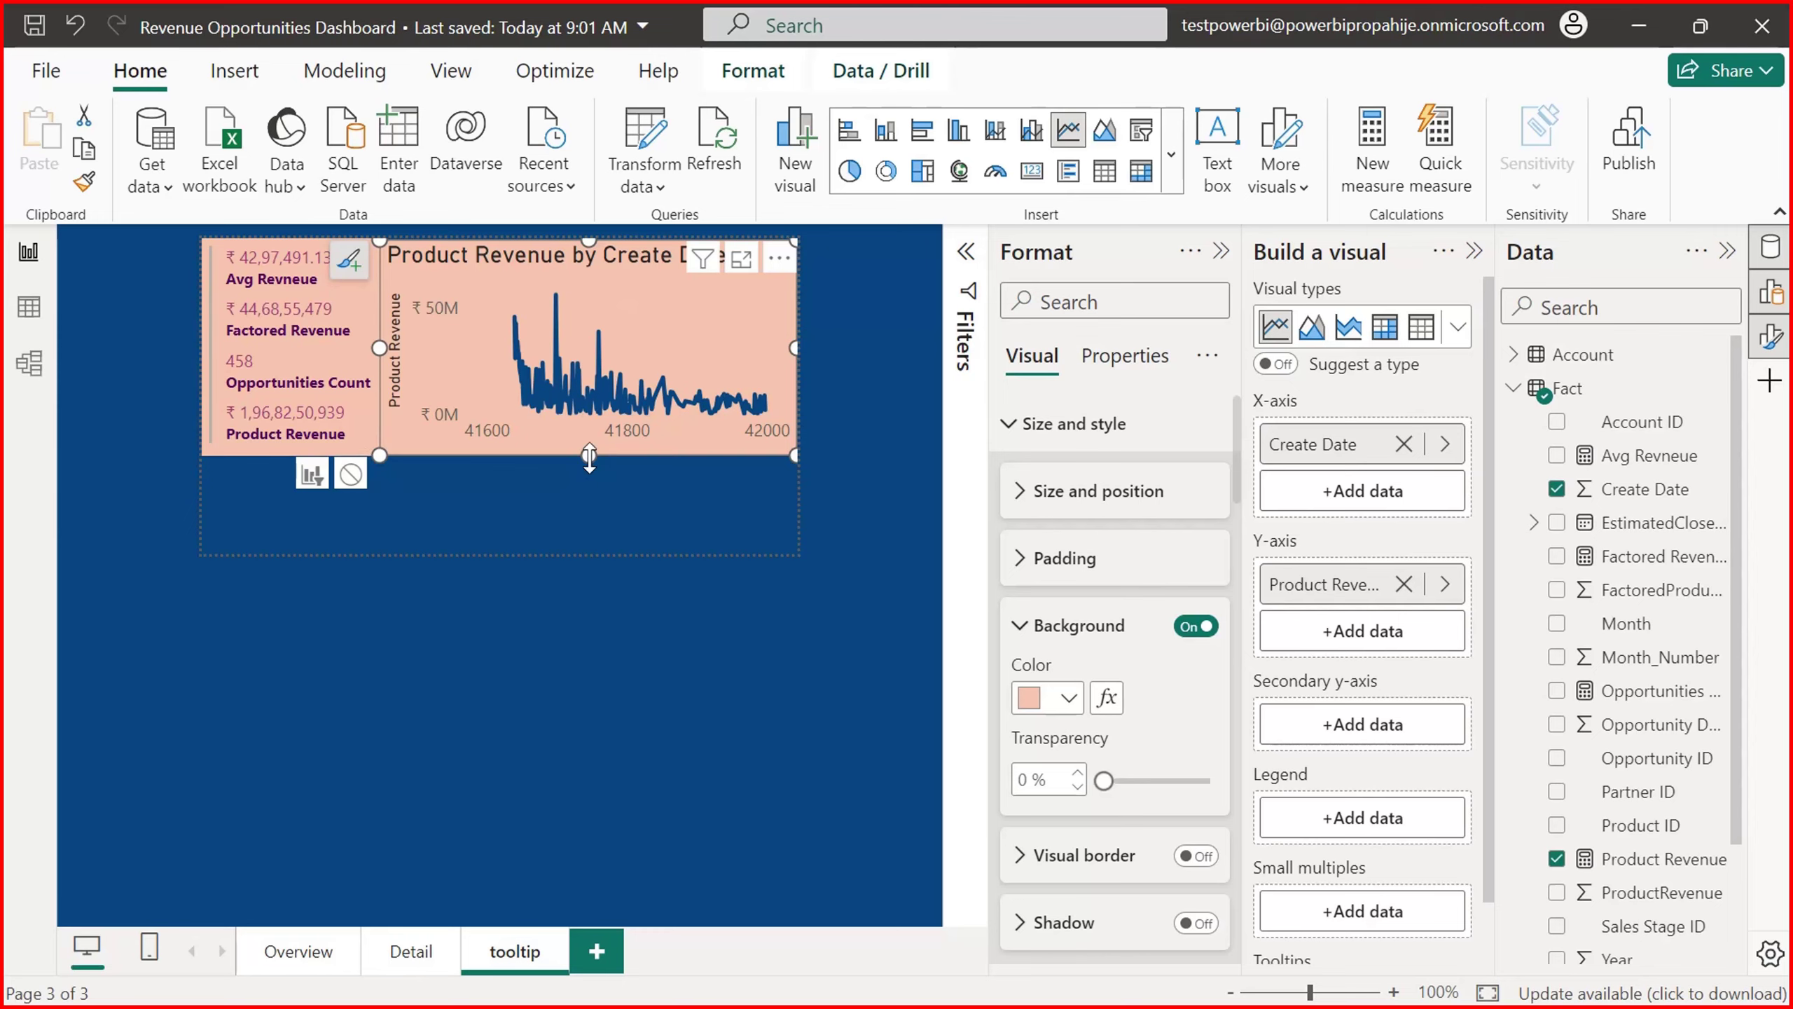
{"action": "left_click_drag", "start_coordinate": [590, 456], "coordinate": [586, 553]}
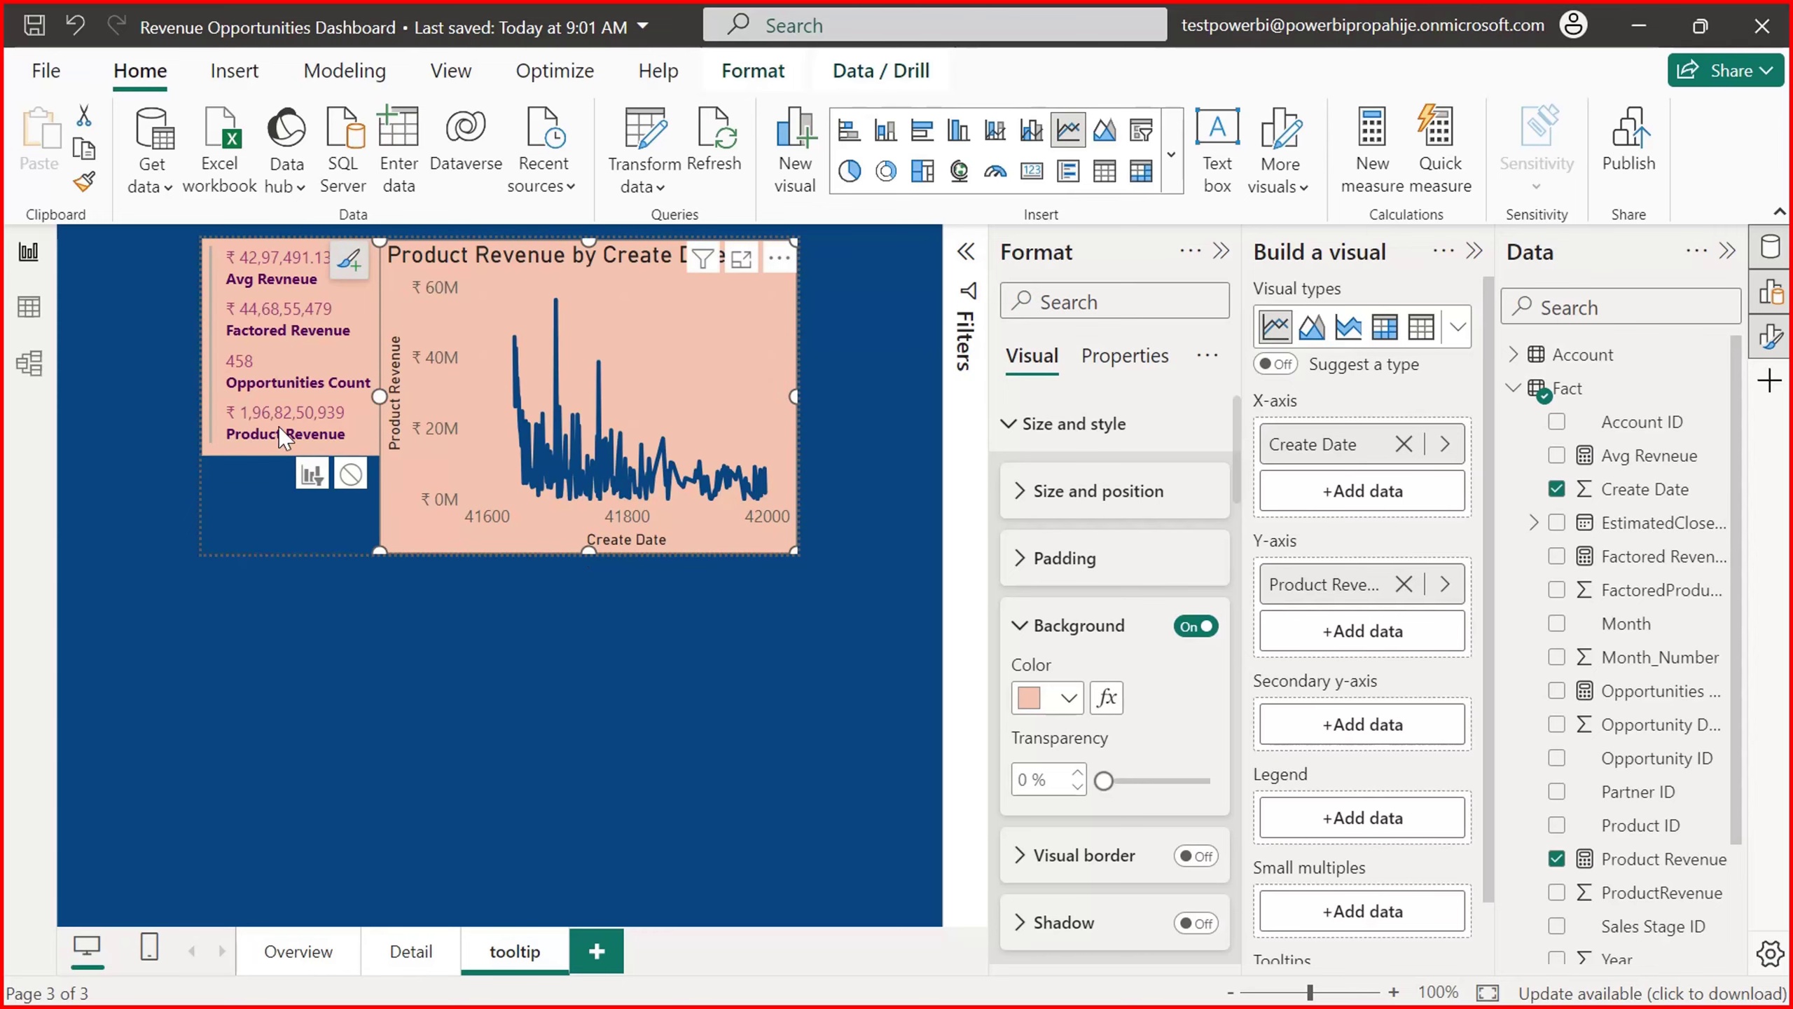
{"action": "left_click", "coordinate": [280, 453]}
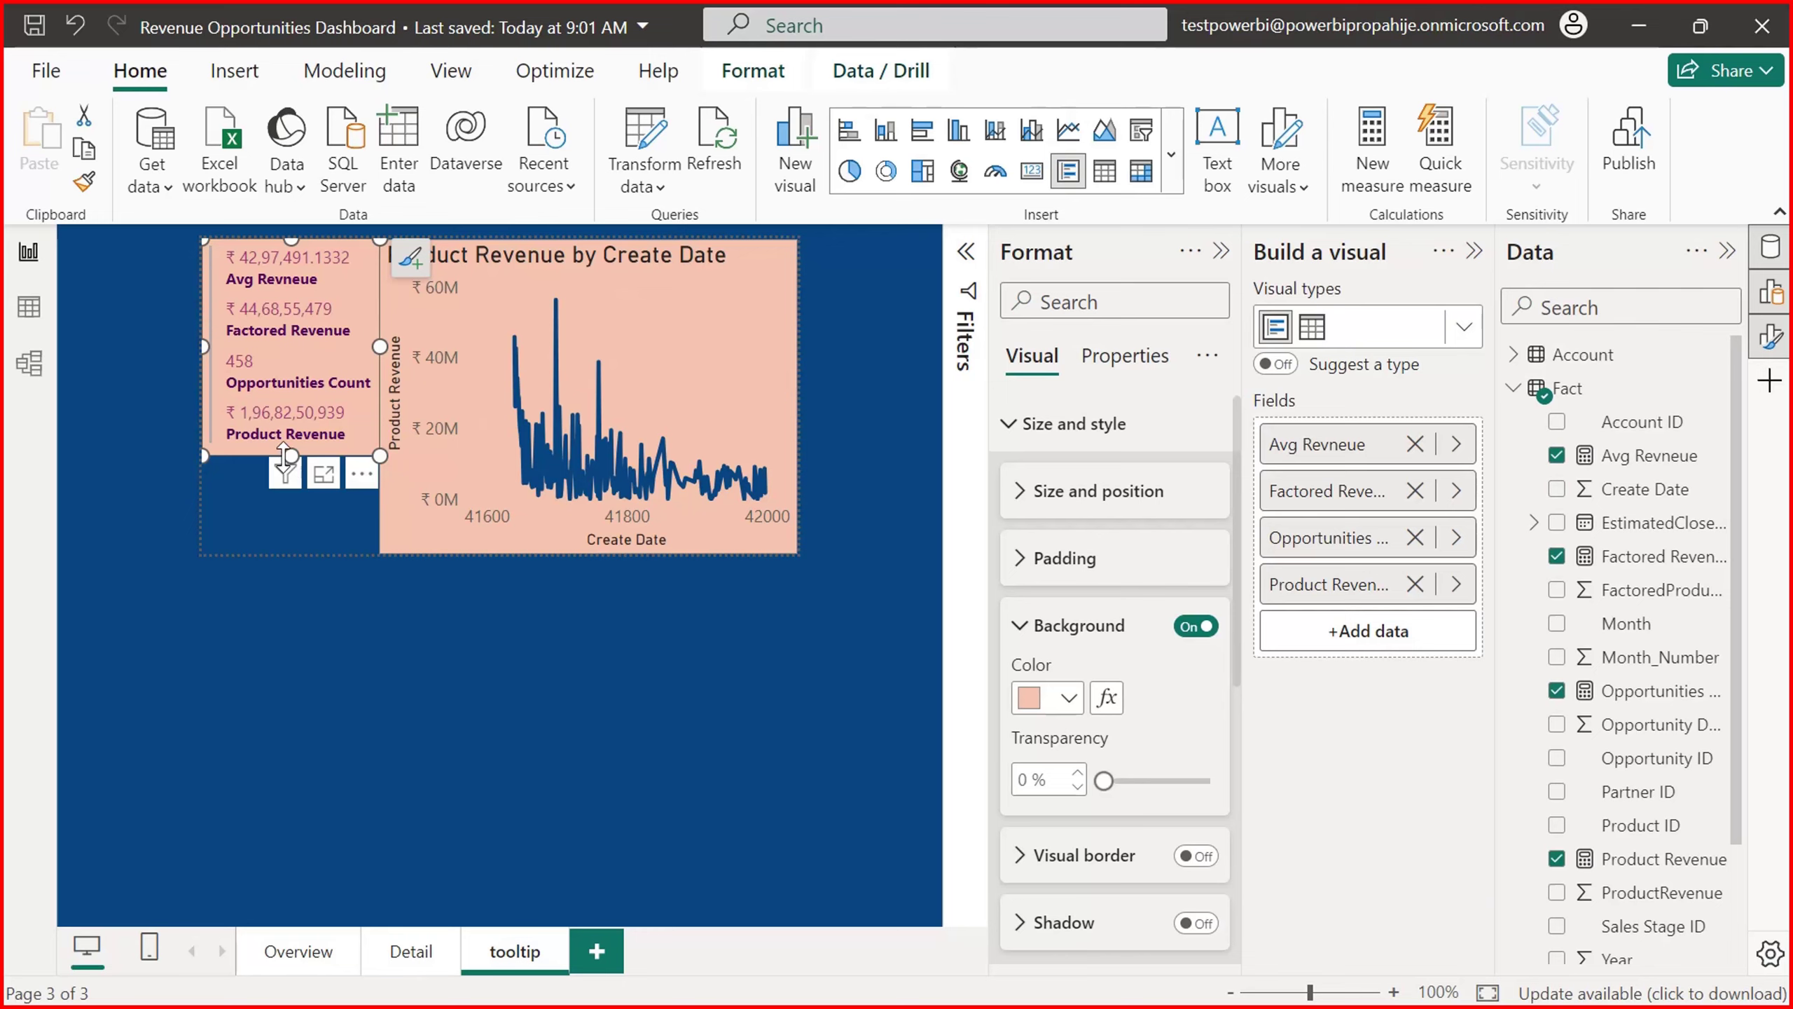
{"action": "left_click_drag", "start_coordinate": [290, 452], "coordinate": [291, 447]}
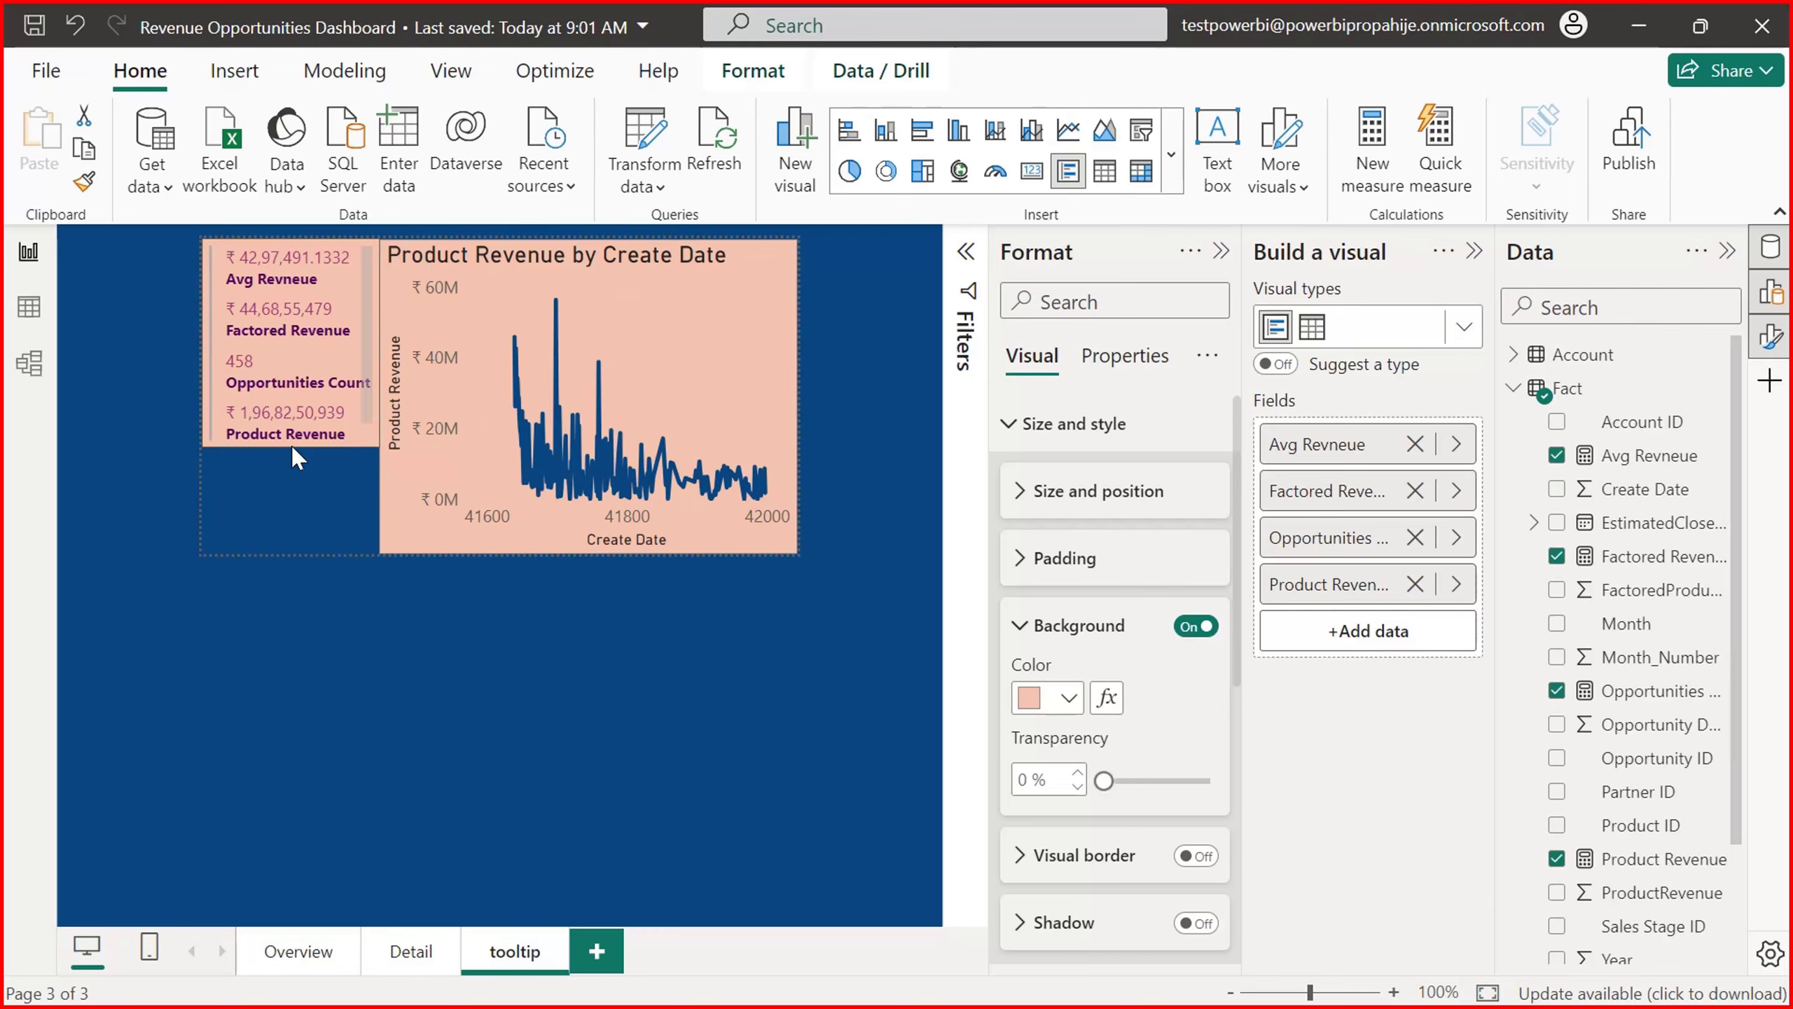
{"action": "left_click", "coordinate": [286, 548]}
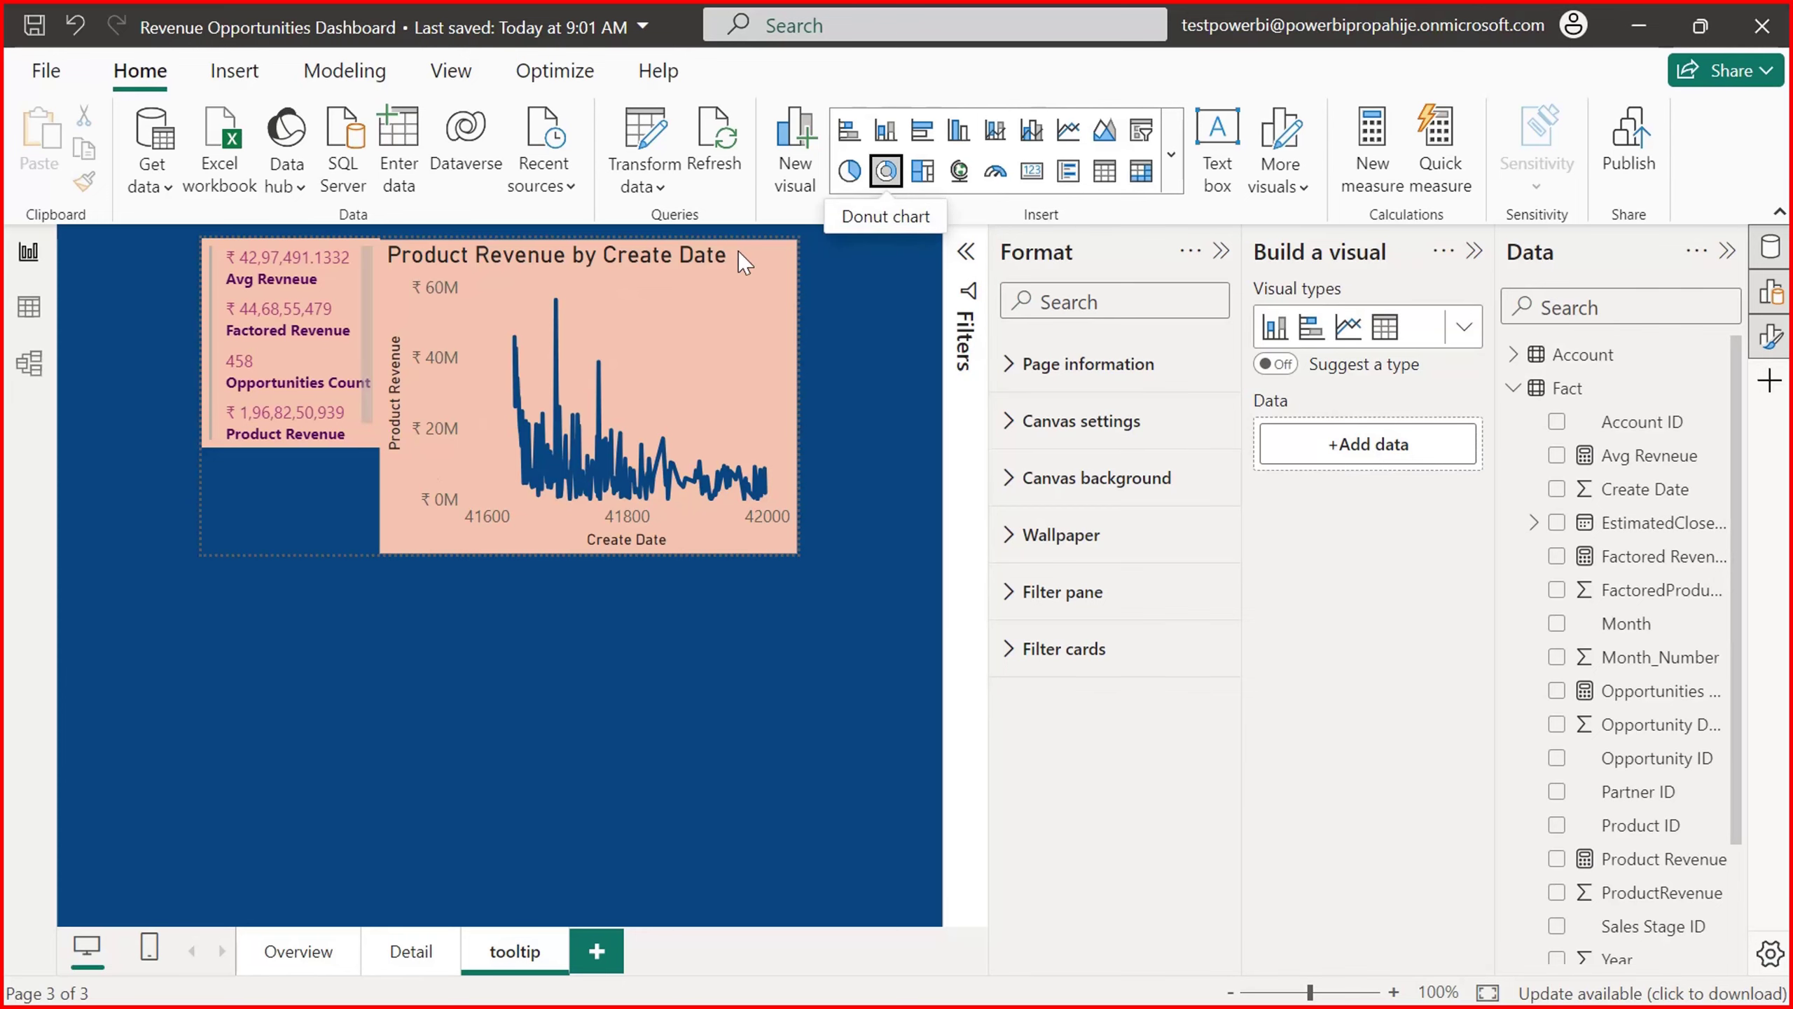
Step: Insert a donut chart and shrink it to fit the free space directly below the multi-row card
{"action": "left_click", "coordinate": [886, 171]}
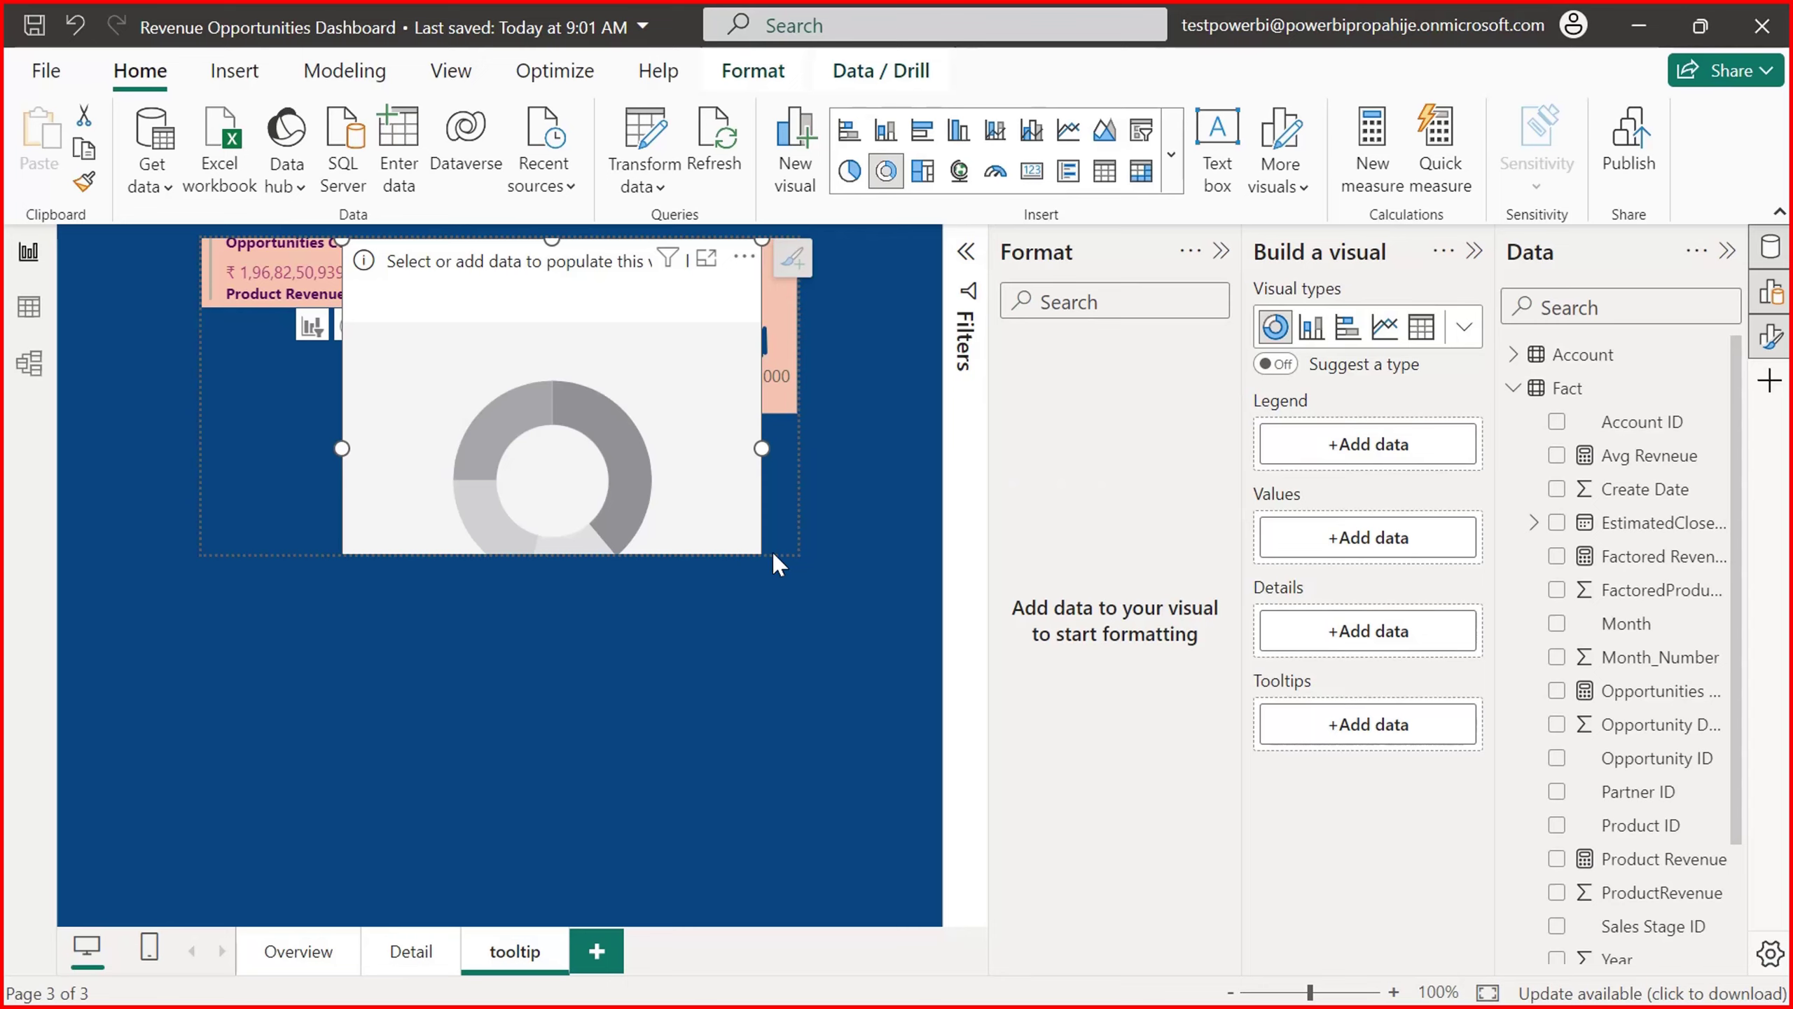
{"action": "left_click_drag", "start_coordinate": [772, 550], "coordinate": [710, 400]}
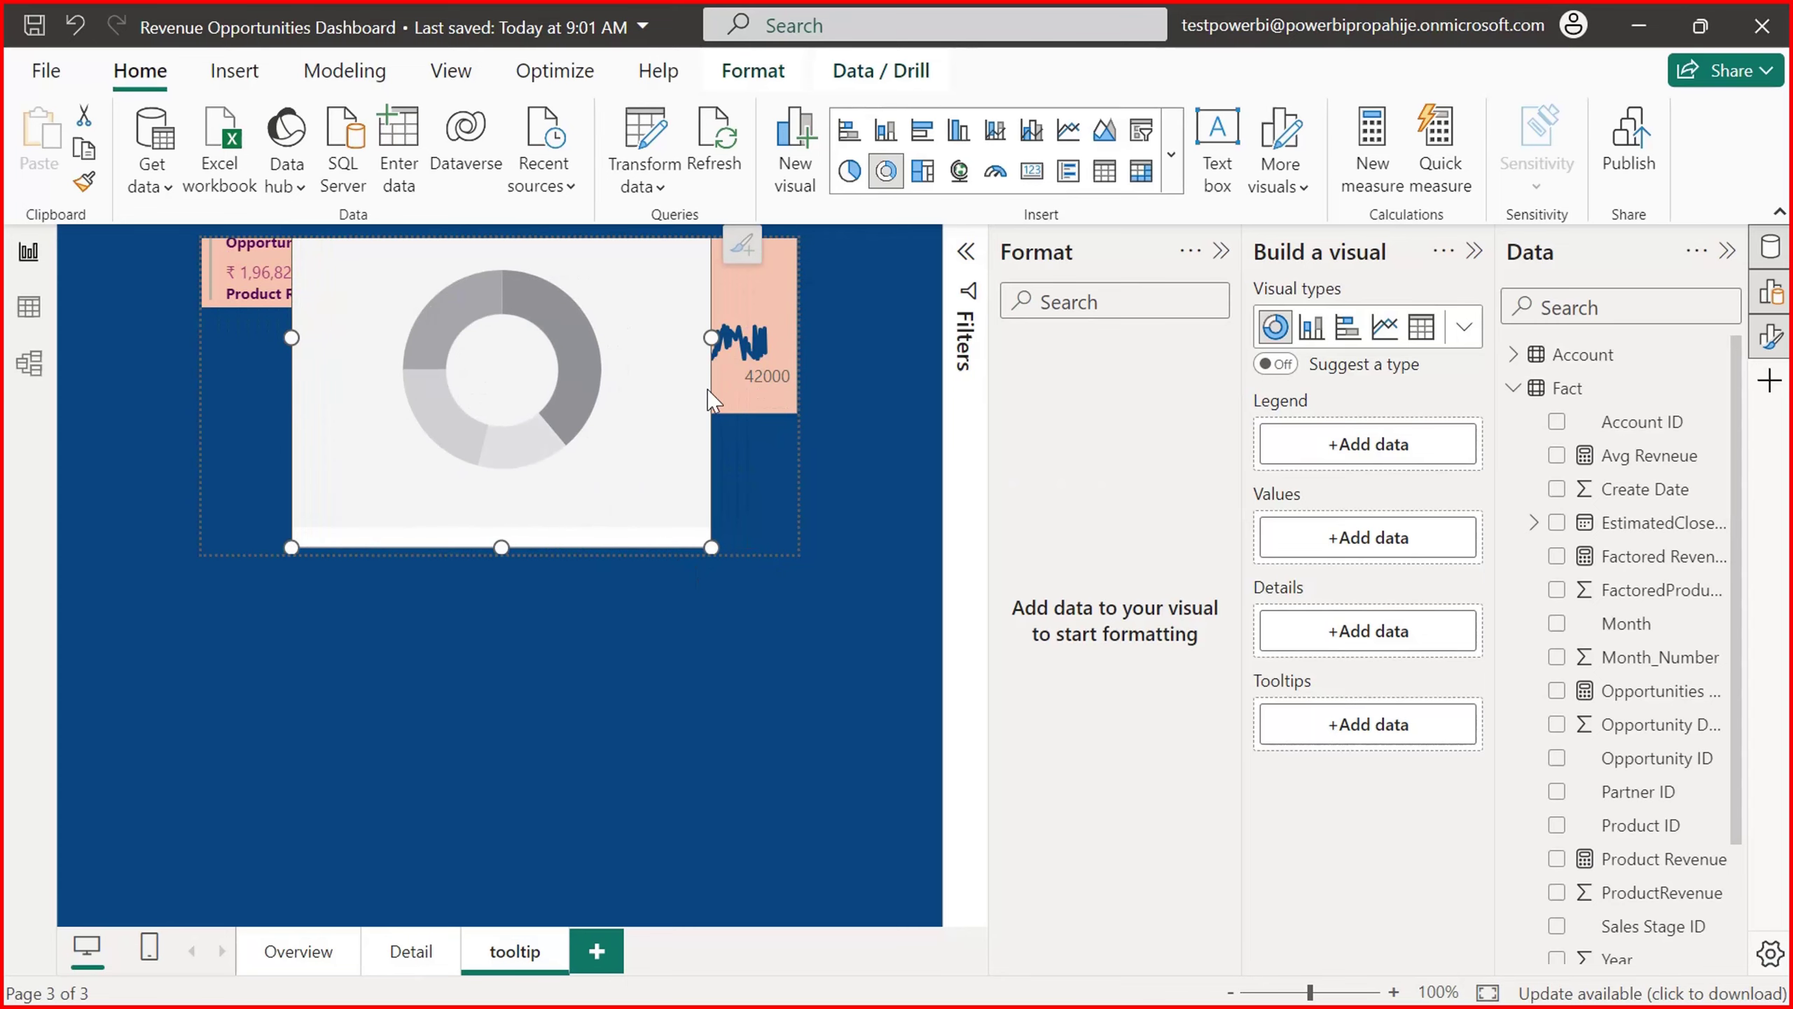
{"action": "left_click_drag", "start_coordinate": [709, 545], "coordinate": [365, 421]}
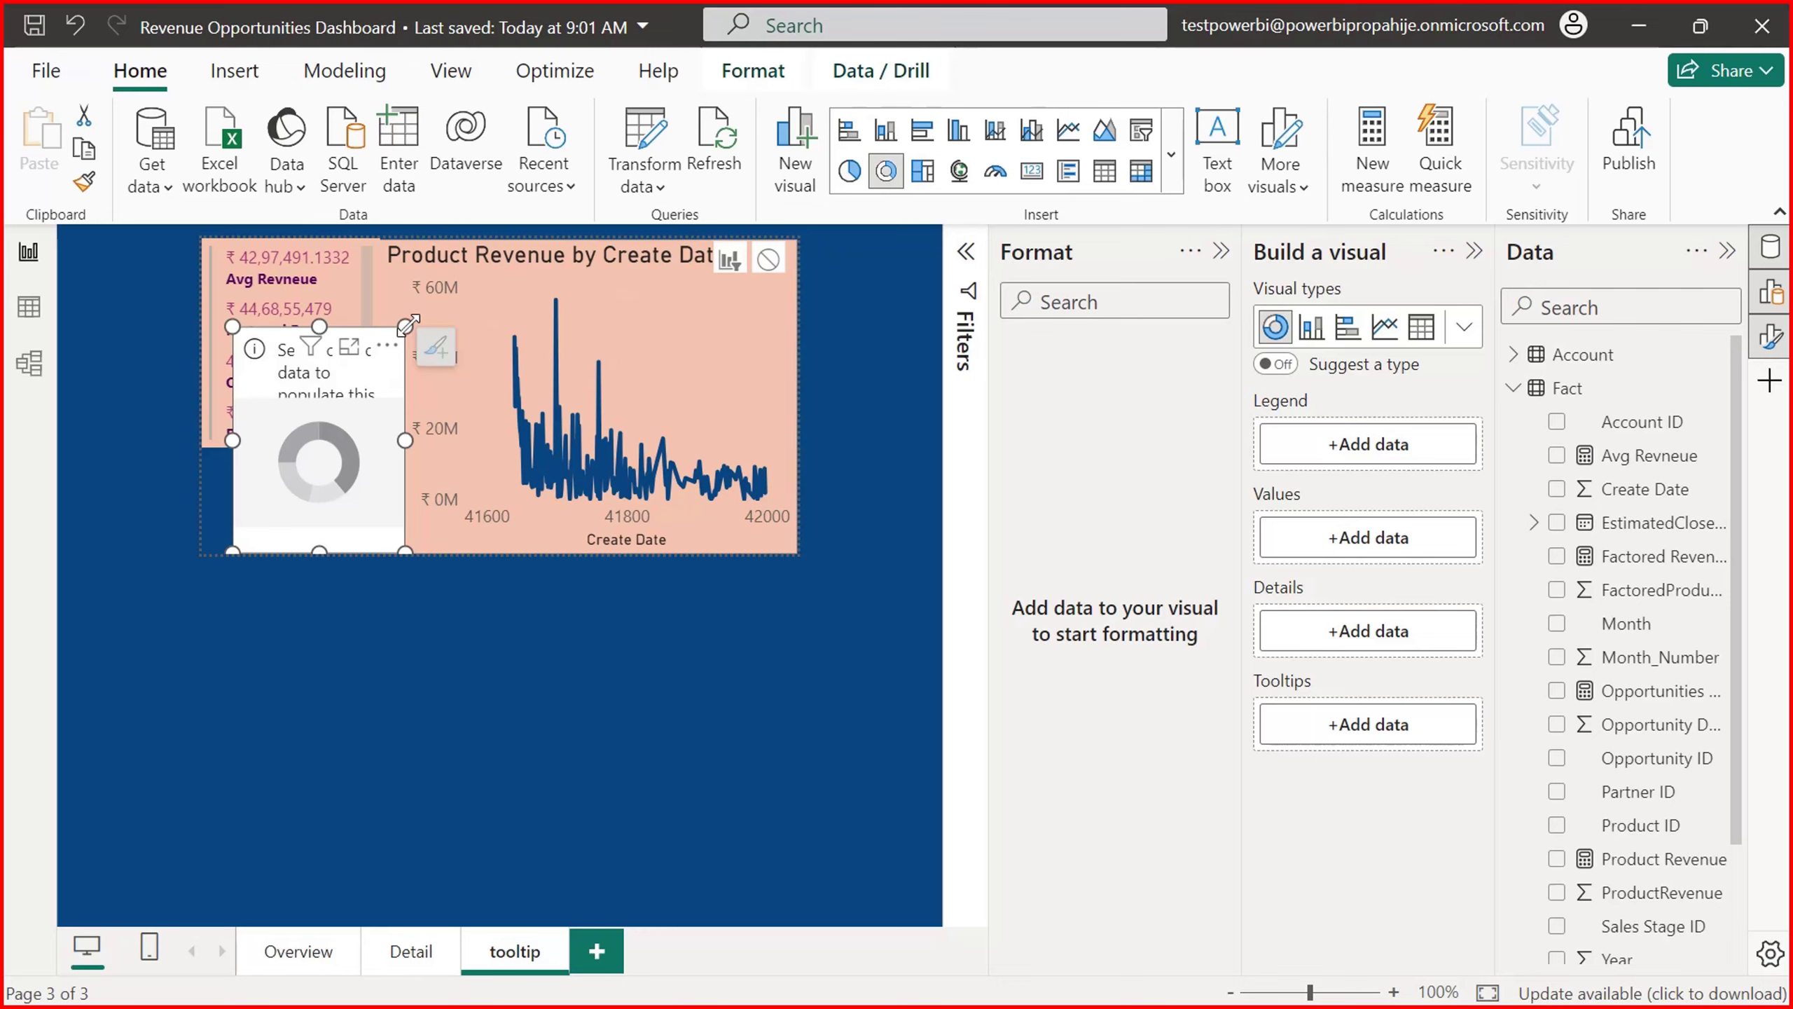
{"action": "left_click_drag", "start_coordinate": [408, 326], "coordinate": [341, 504]}
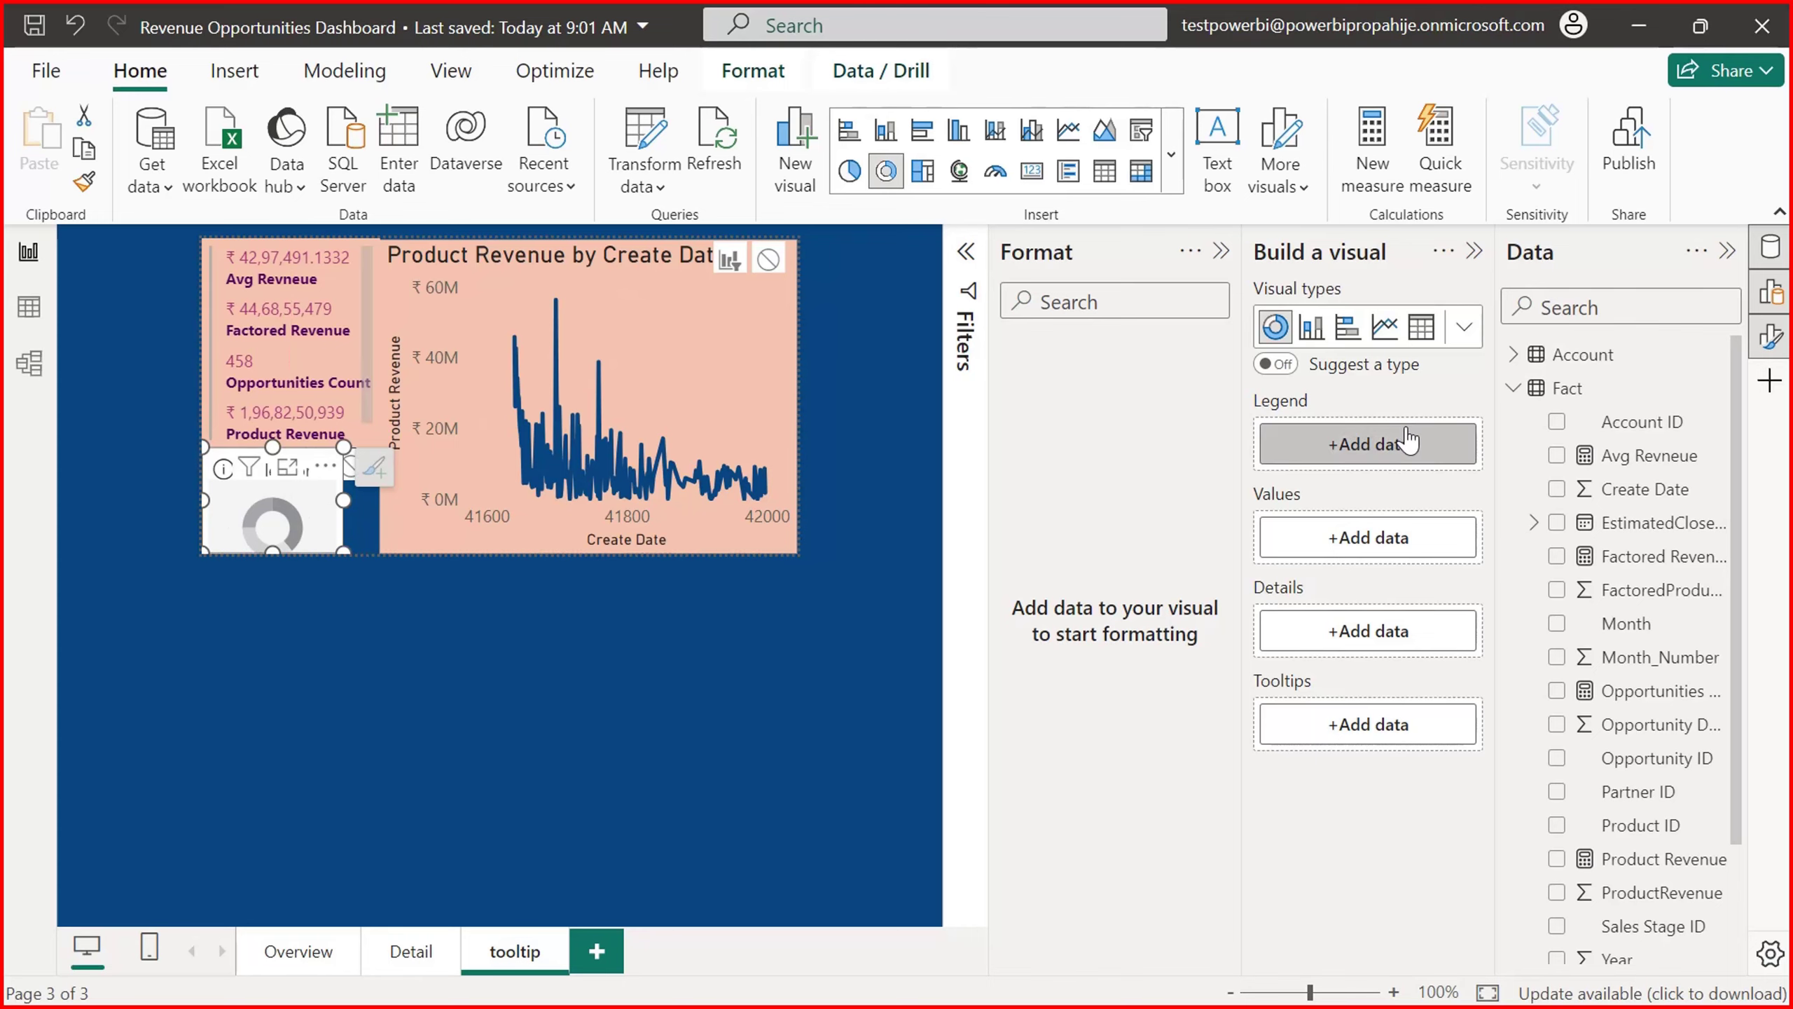
Step: Put Segment from the Account table on the donut chart's Legend
{"action": "left_click", "coordinate": [1369, 443]}
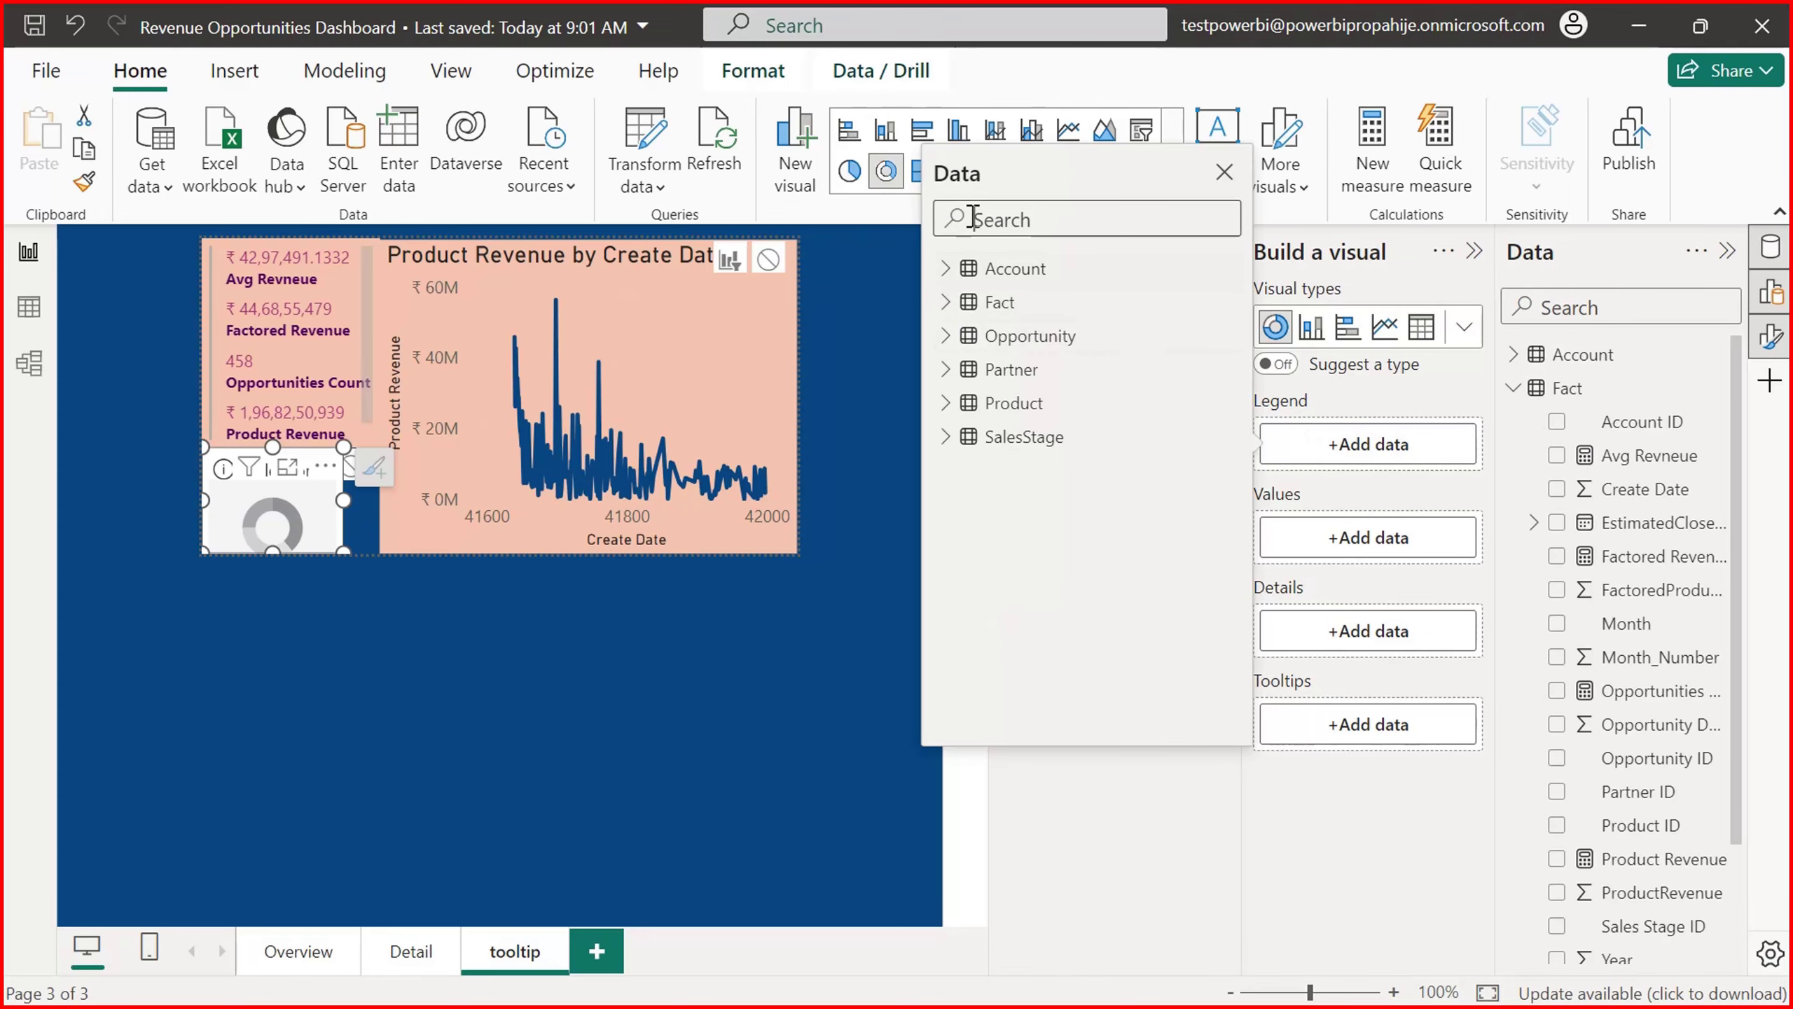
{"action": "type", "text": "seg"}
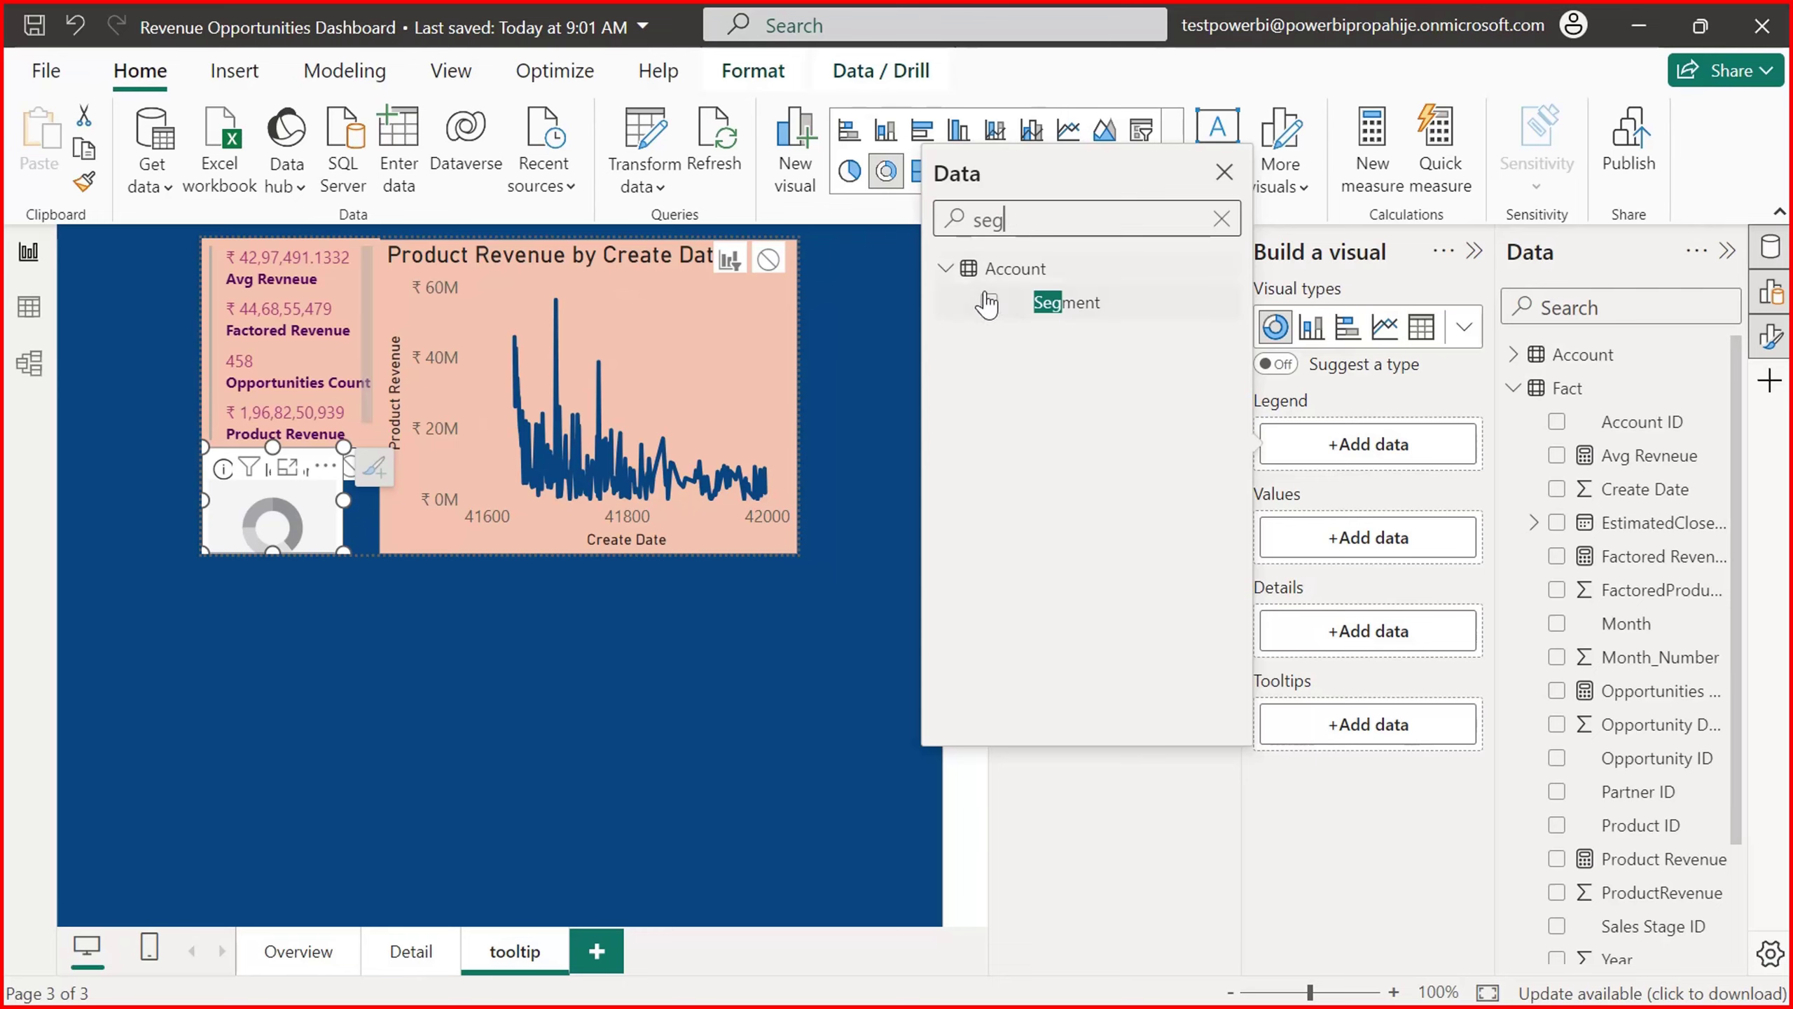
{"action": "key", "text": "Return"}
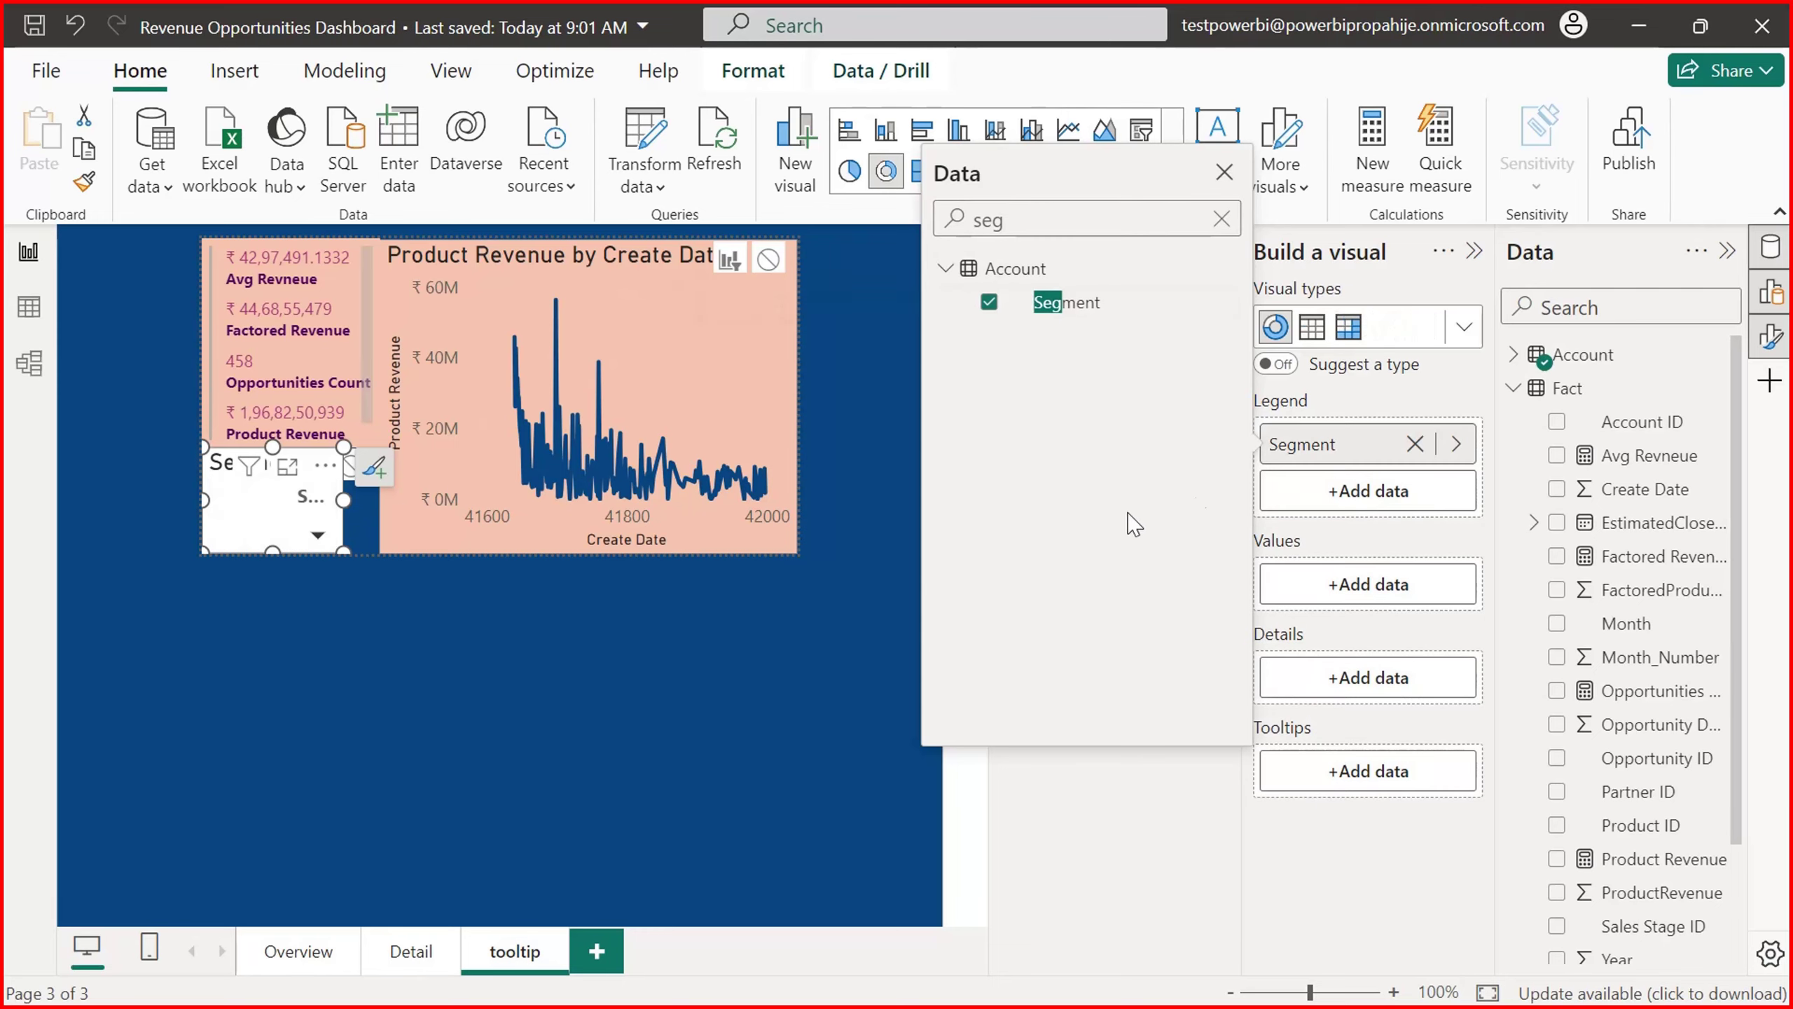
Step: Add ProductRevenue from the Fact table to the donut chart's Values
{"action": "left_click", "coordinate": [1354, 593]}
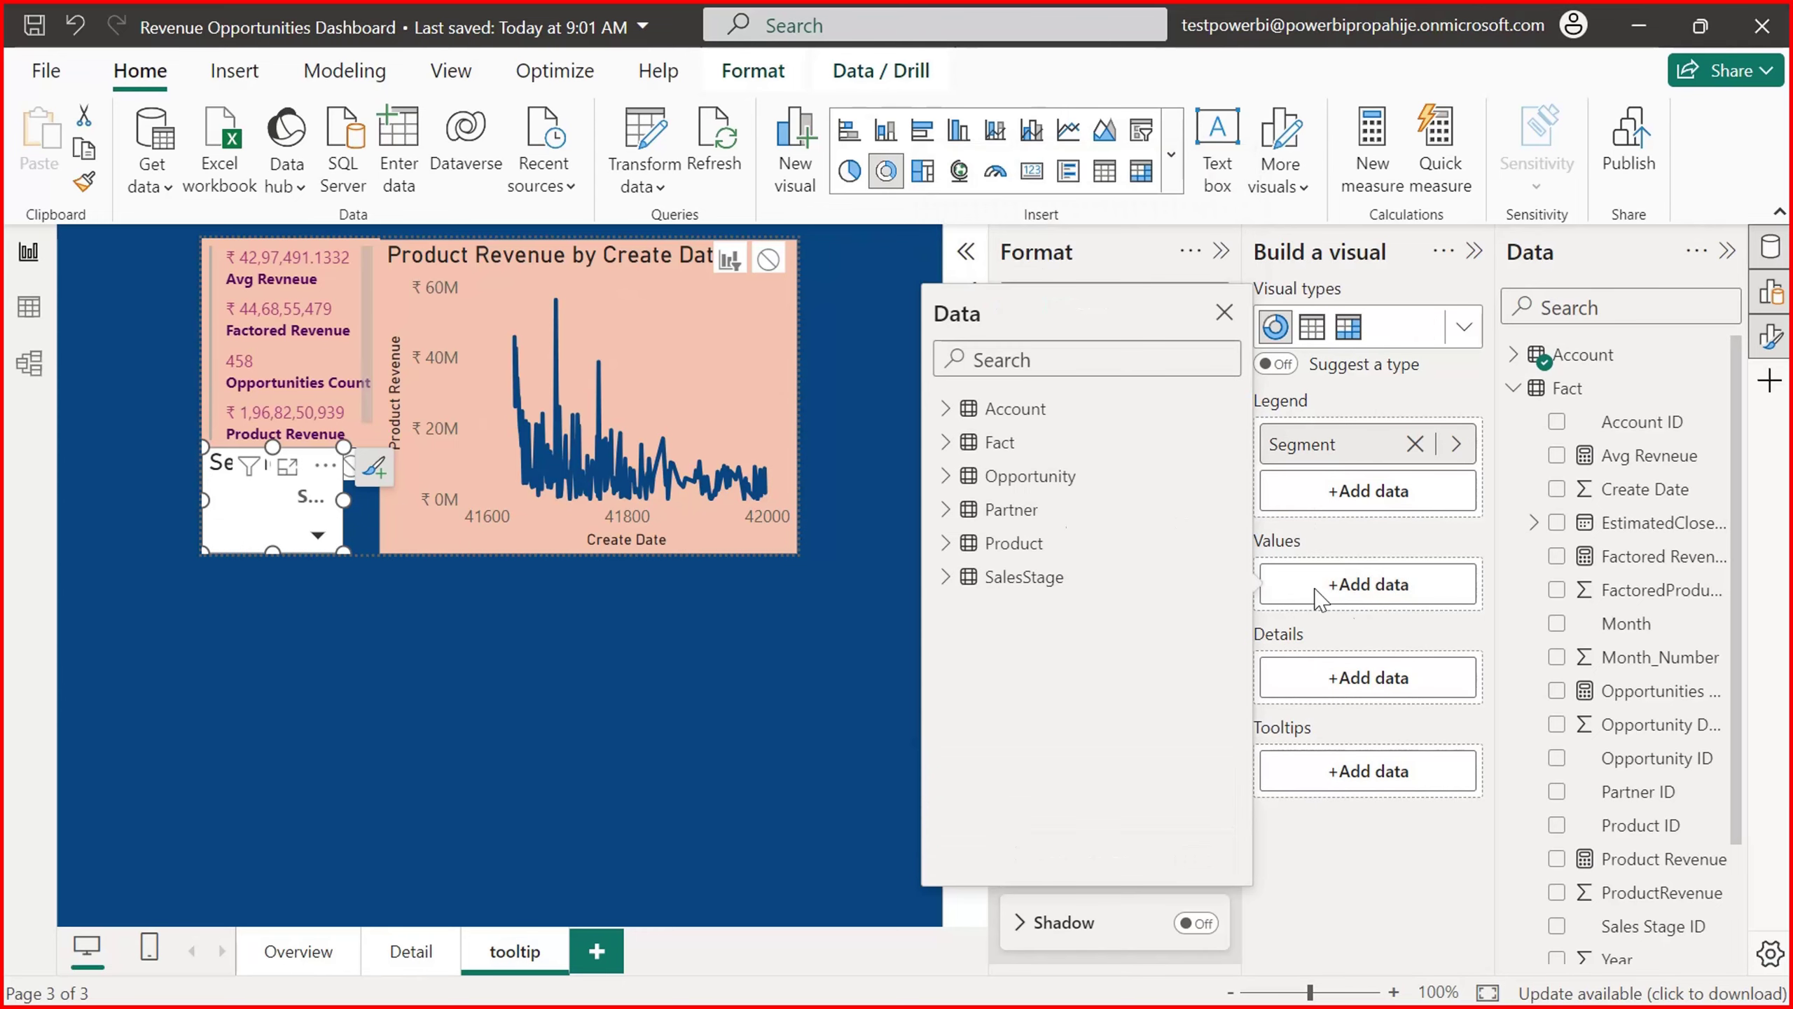
{"action": "left_click", "coordinate": [946, 442]}
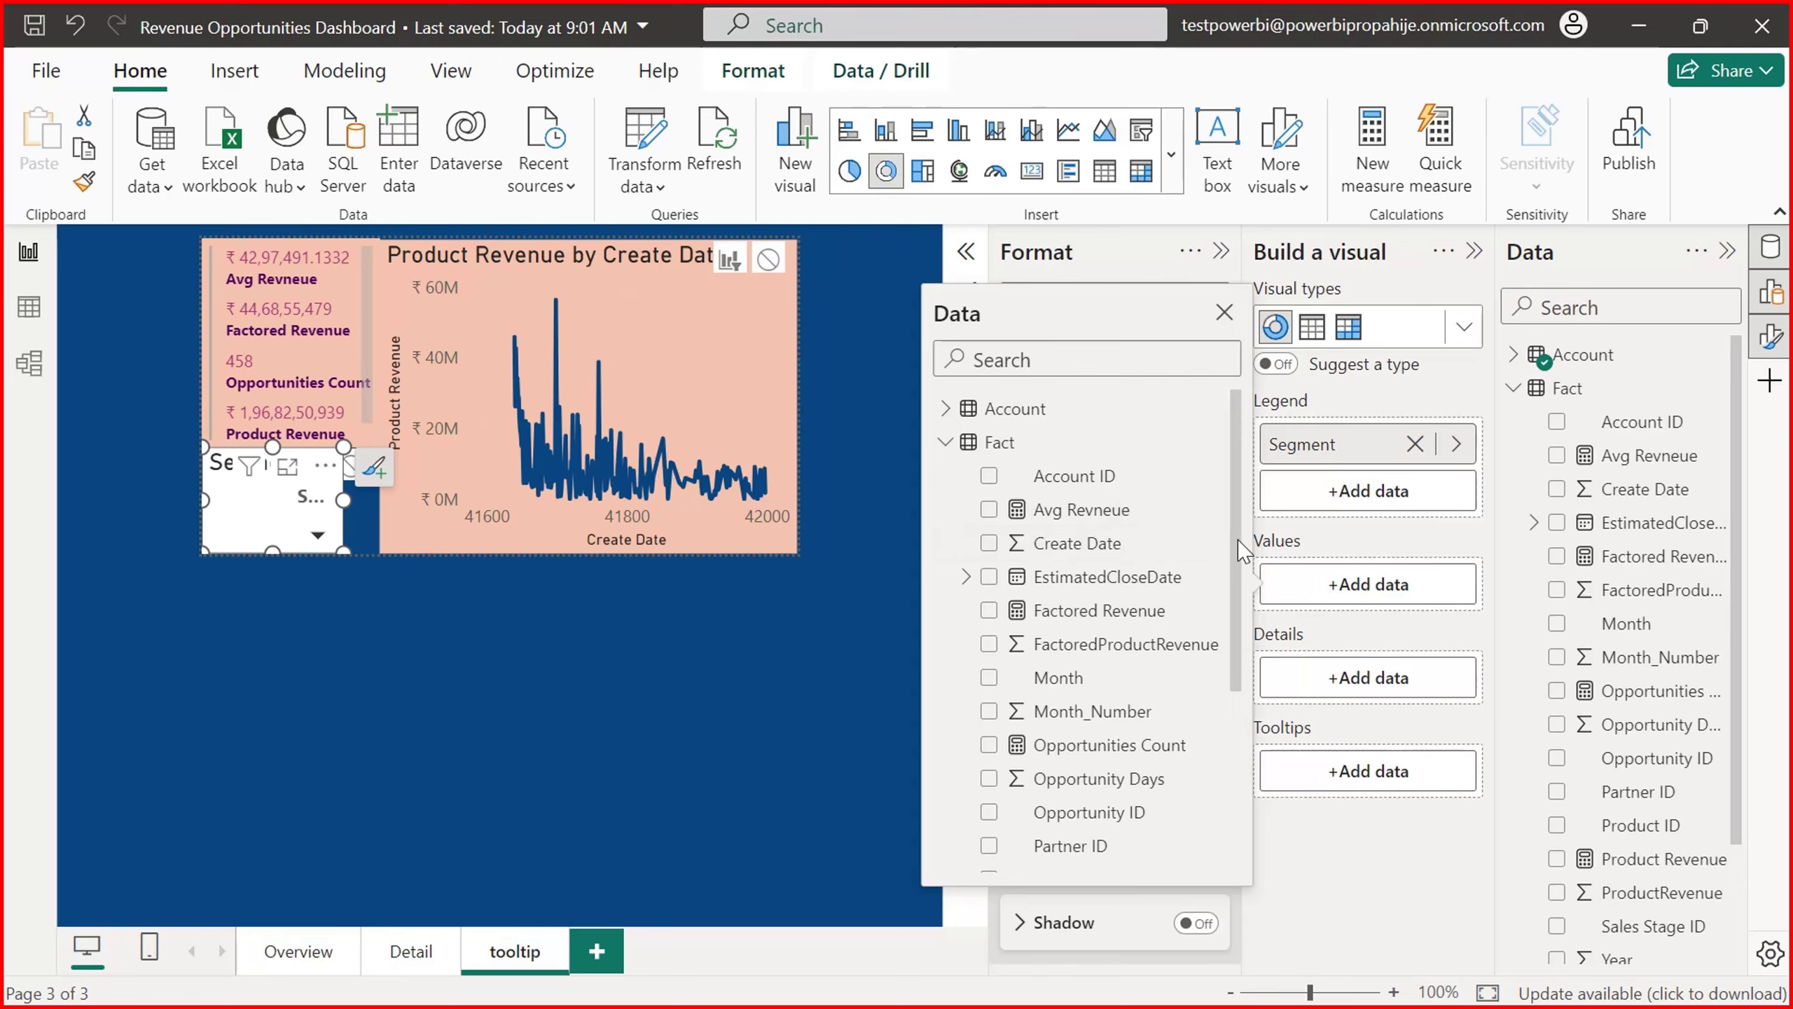
{"action": "scroll", "coordinate": [1240, 541], "scroll_direction": "down", "scroll_amount": 4}
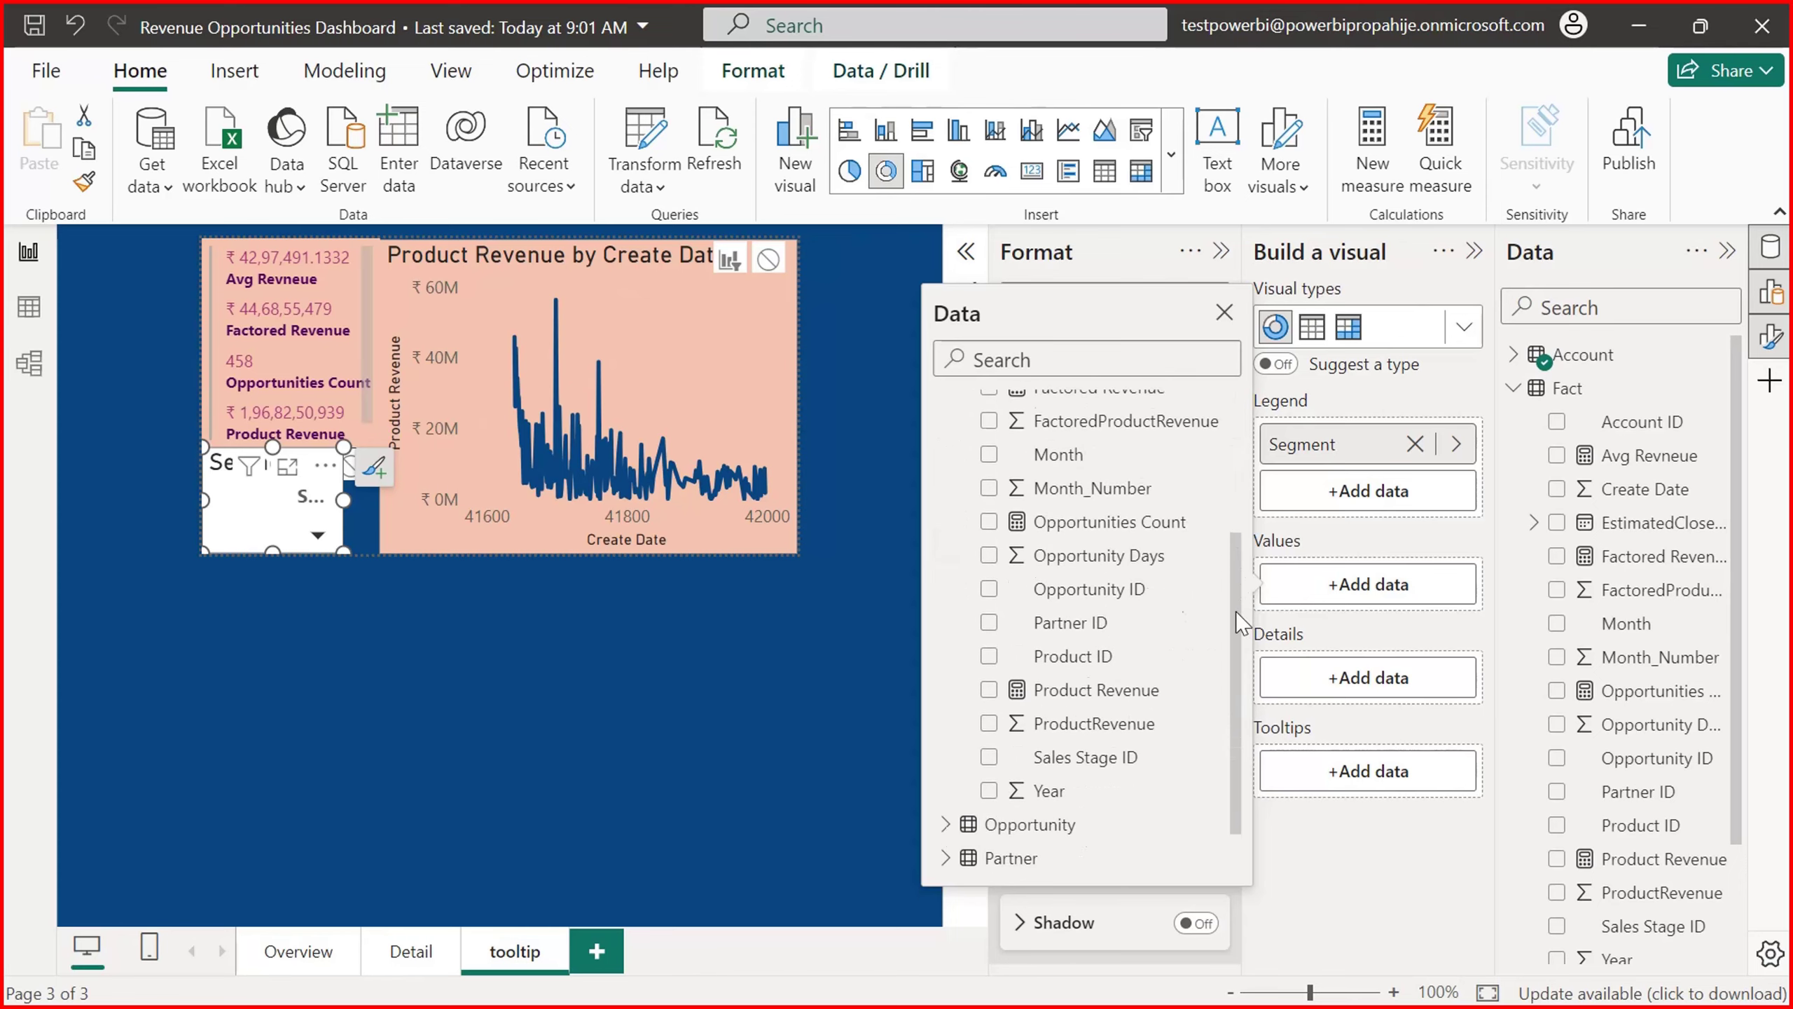
{"action": "scroll", "coordinate": [1235, 611], "scroll_direction": "up", "scroll_amount": 3}
{"action": "scroll", "coordinate": [1235, 611], "scroll_direction": "down", "scroll_amount": 4}
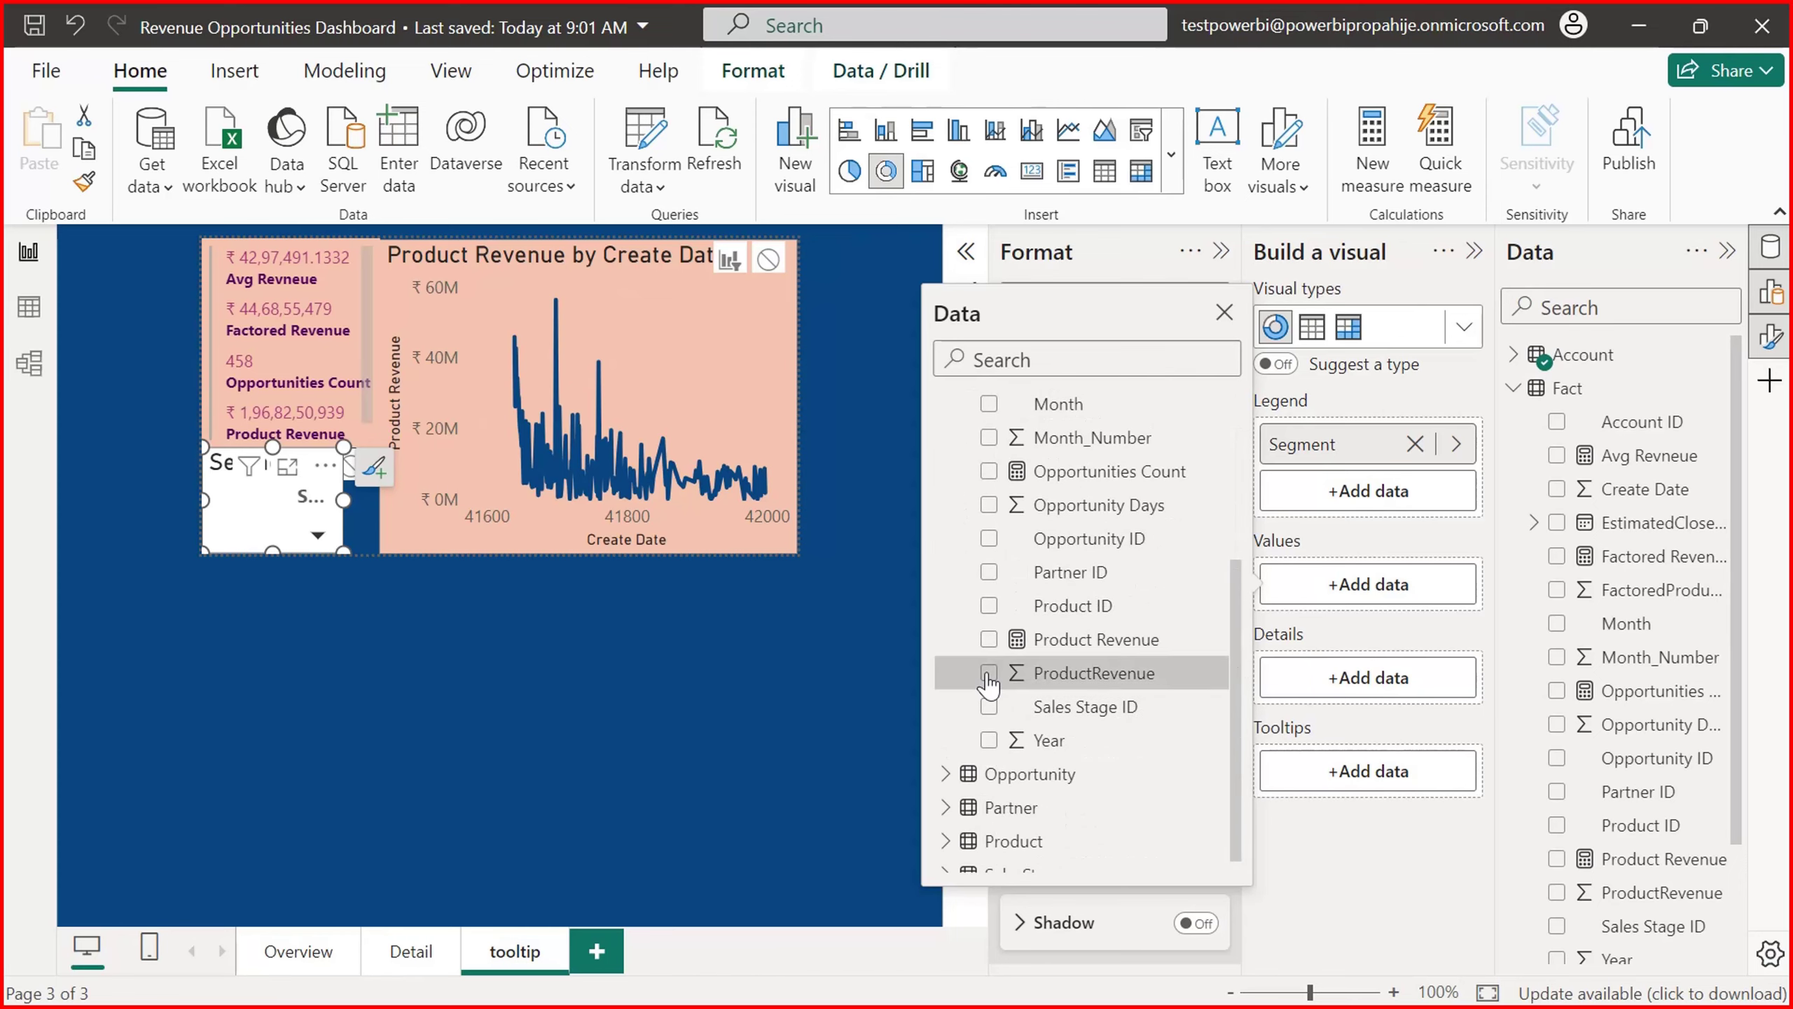
{"action": "left_click", "coordinate": [989, 676]}
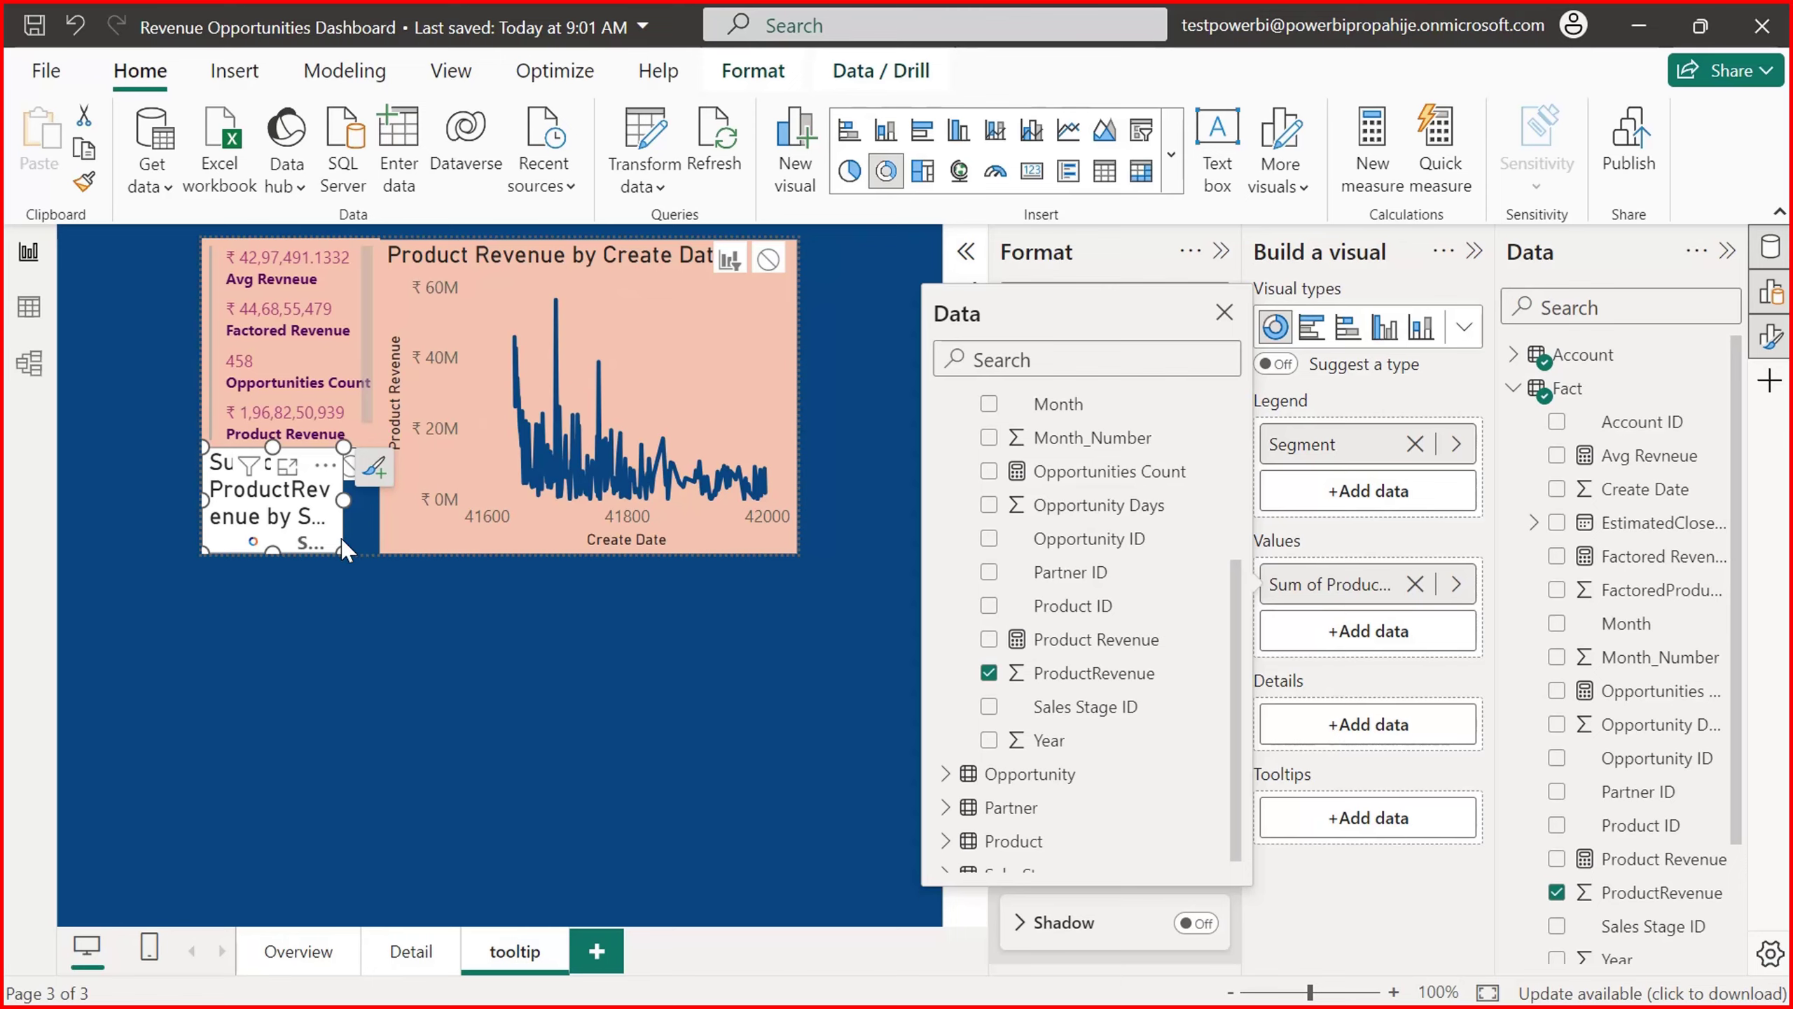
Step: Move the donut chart over the line chart, enlarge it, and turn off its title and legend
{"action": "left_click", "coordinate": [283, 502]}
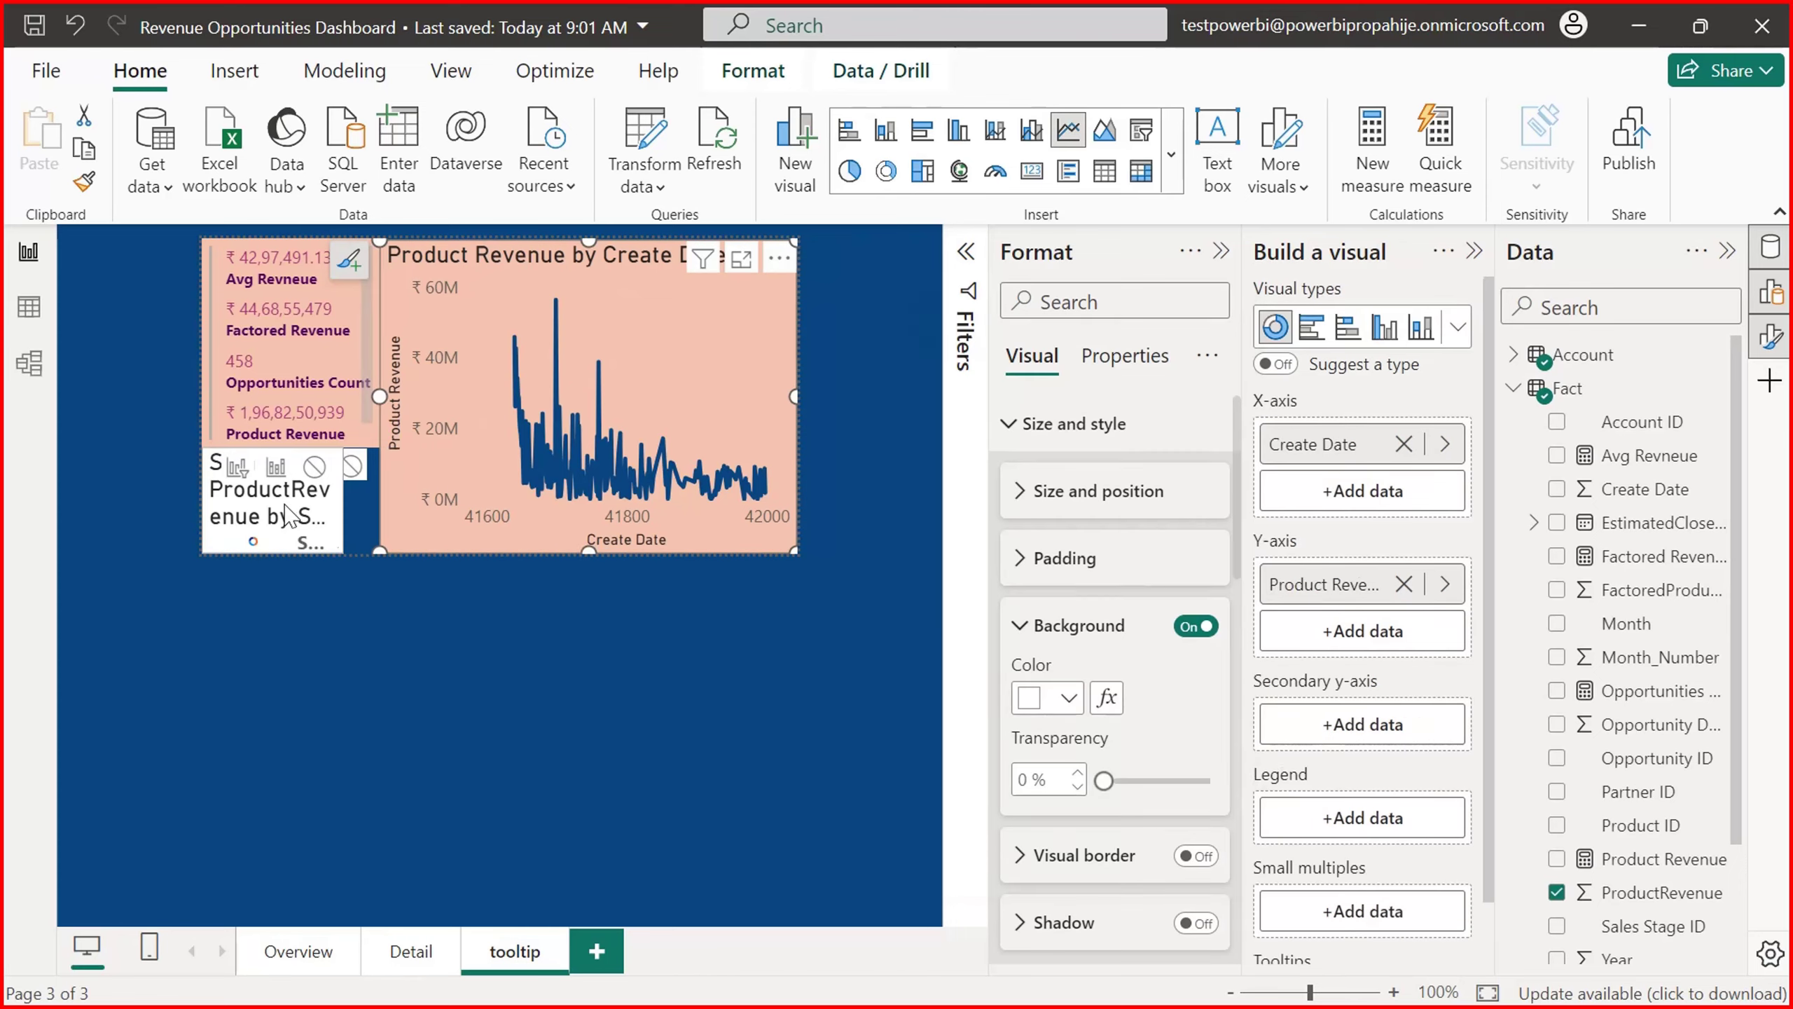
{"action": "left_click_drag", "start_coordinate": [283, 502], "coordinate": [429, 375]}
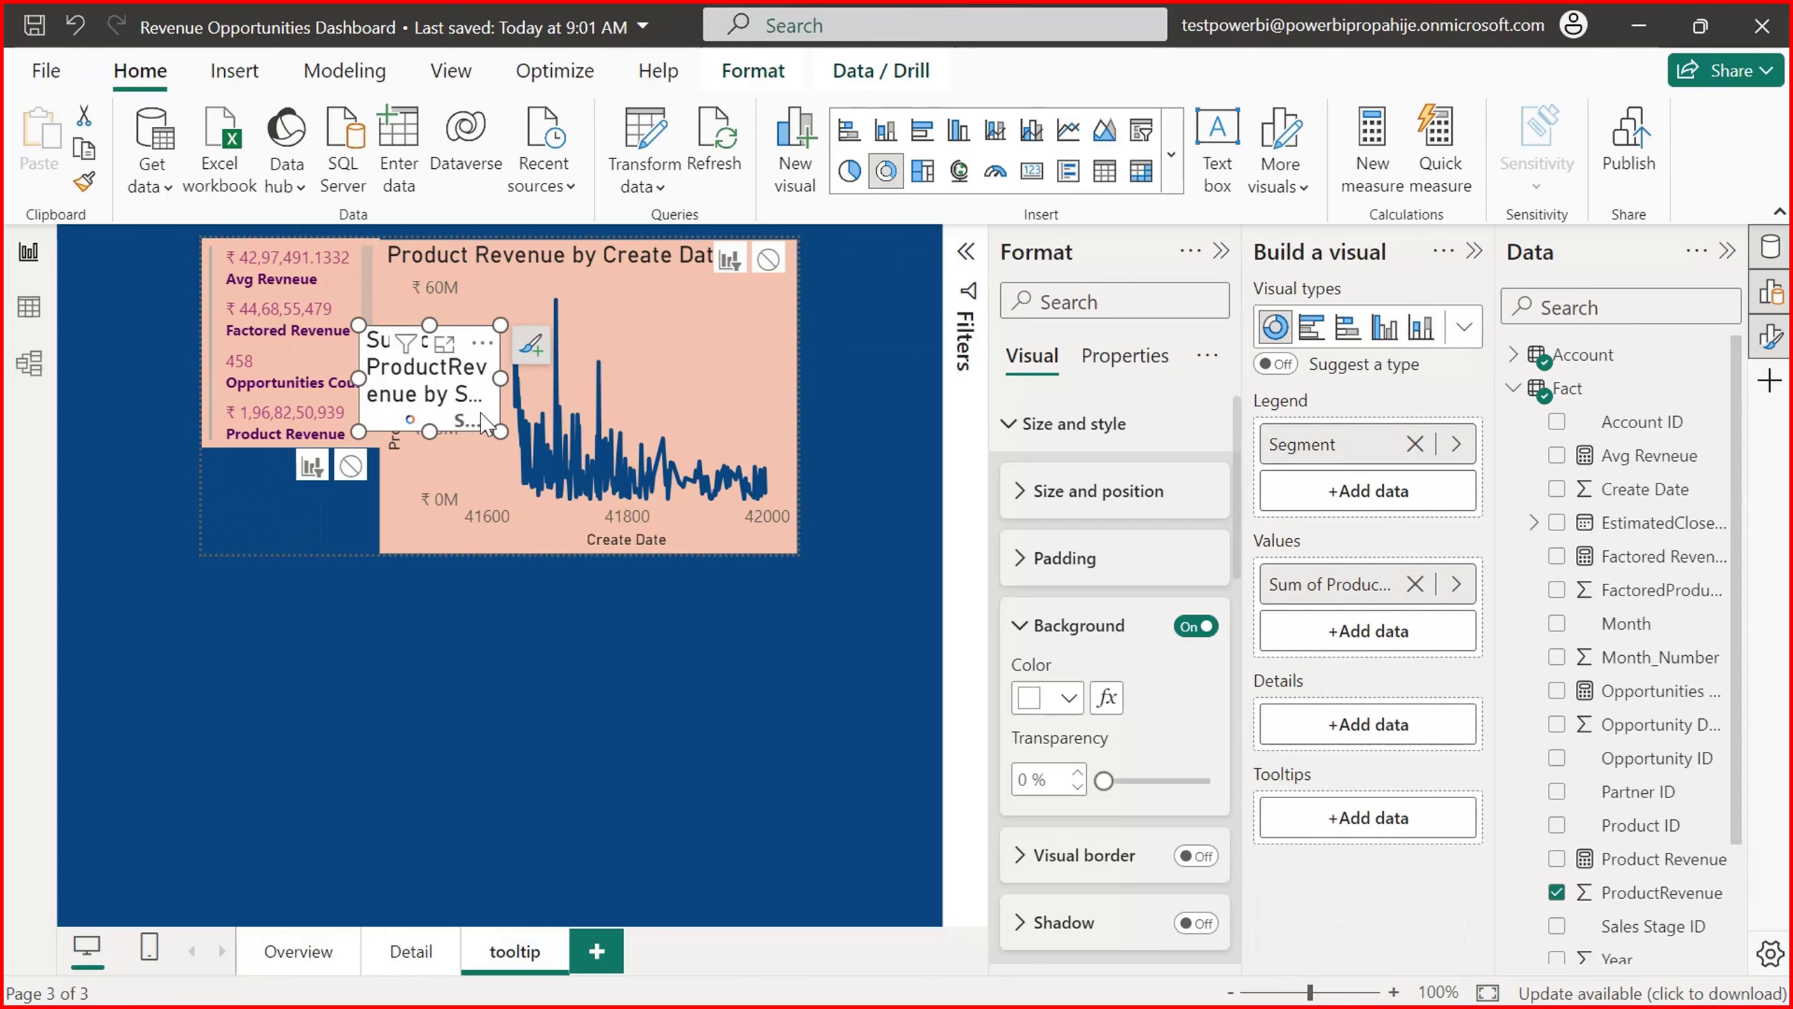
{"action": "left_click_drag", "start_coordinate": [499, 433], "coordinate": [576, 526]}
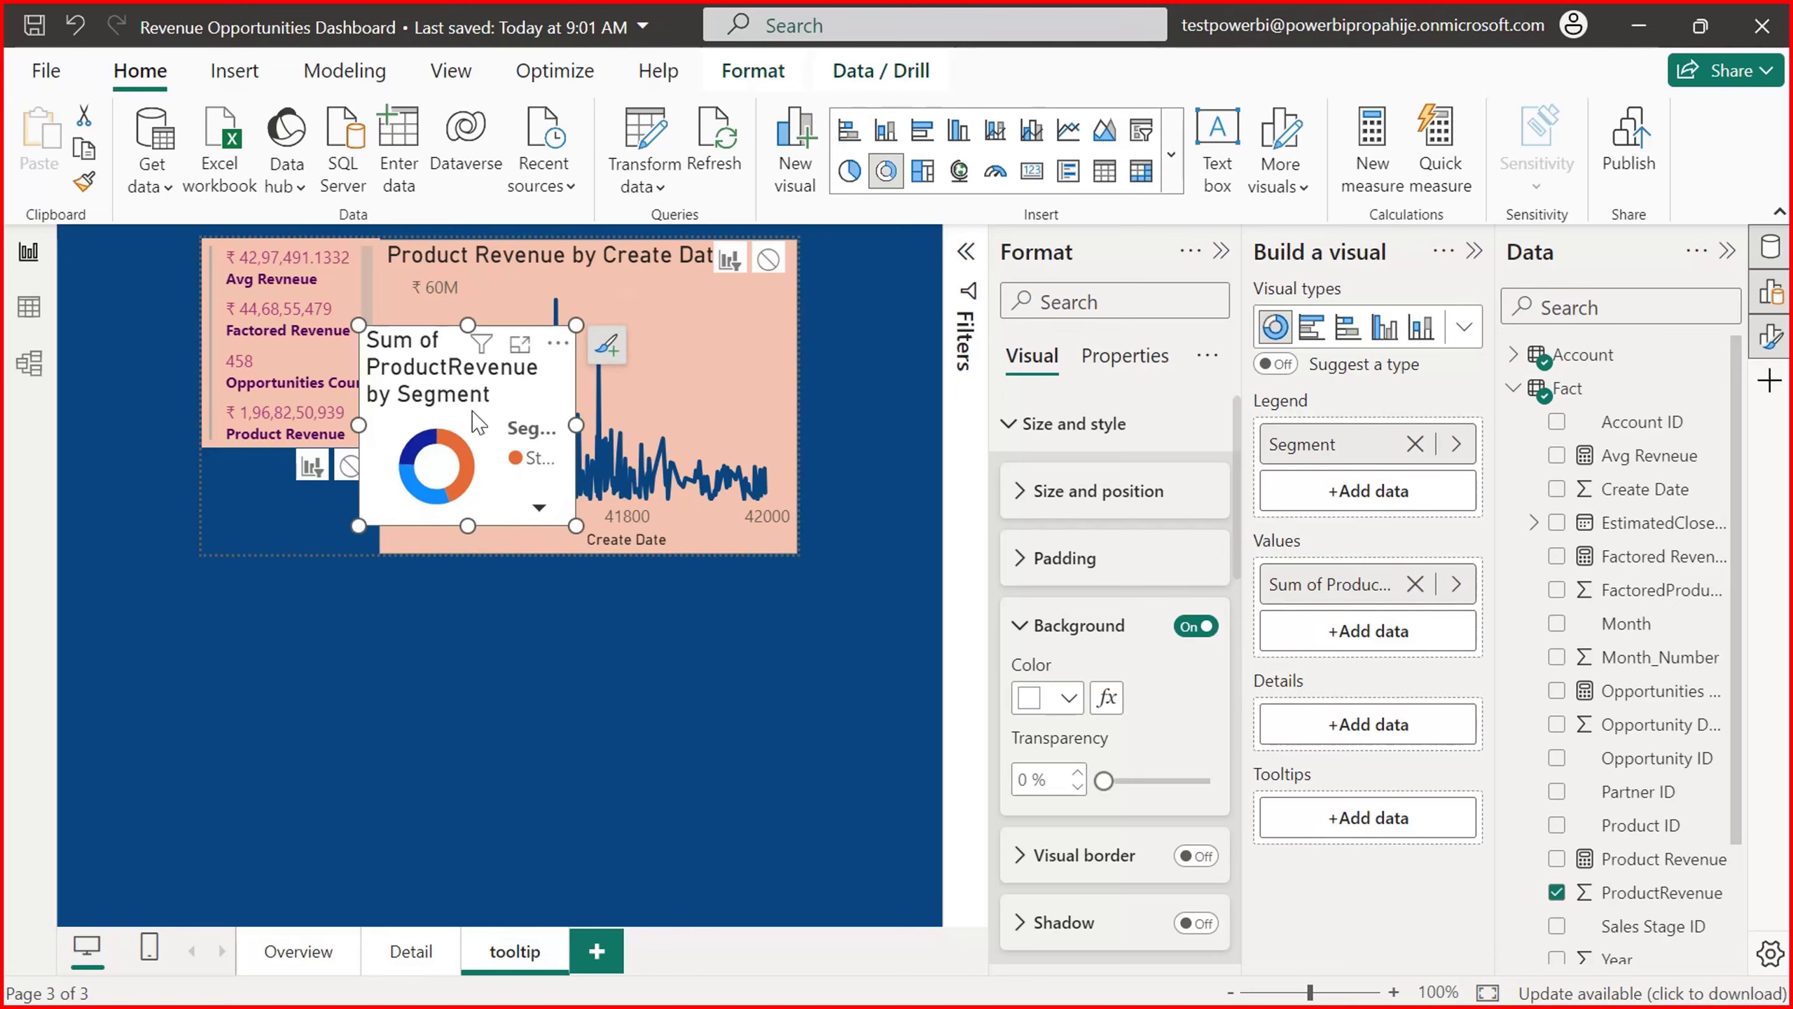
{"action": "left_click", "coordinate": [1032, 628]}
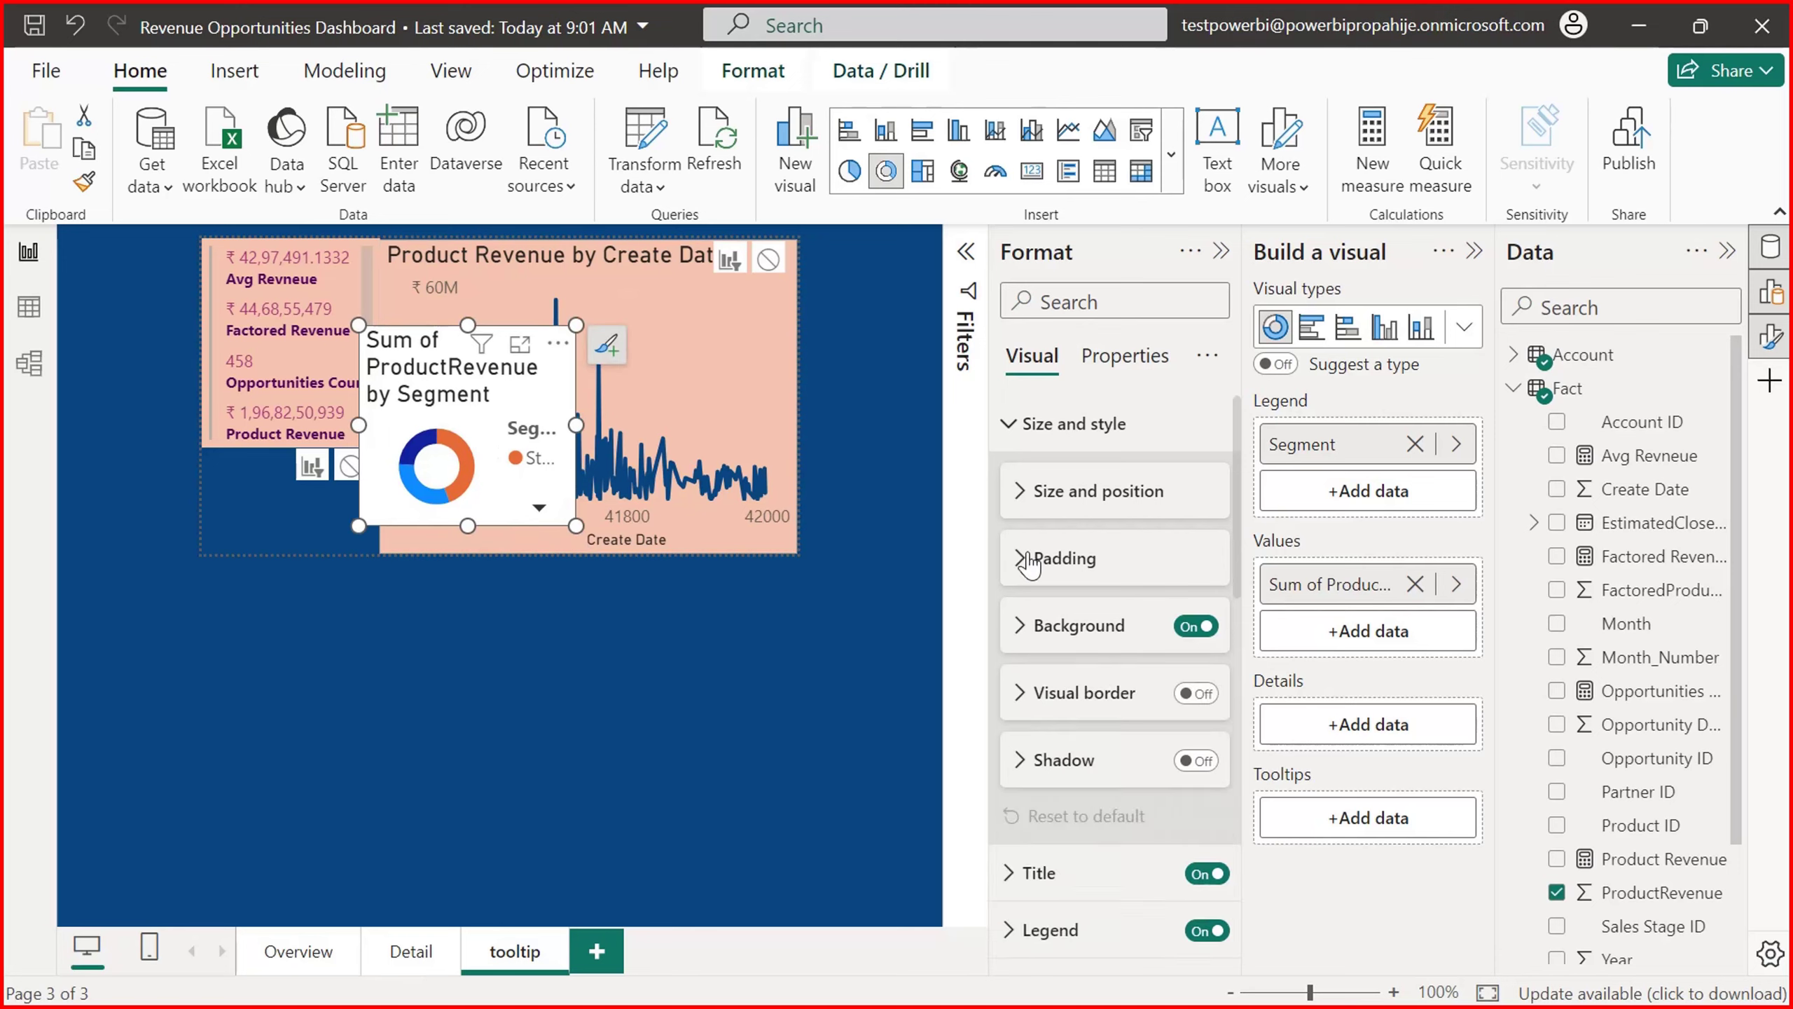
{"action": "left_click", "coordinate": [1009, 426]}
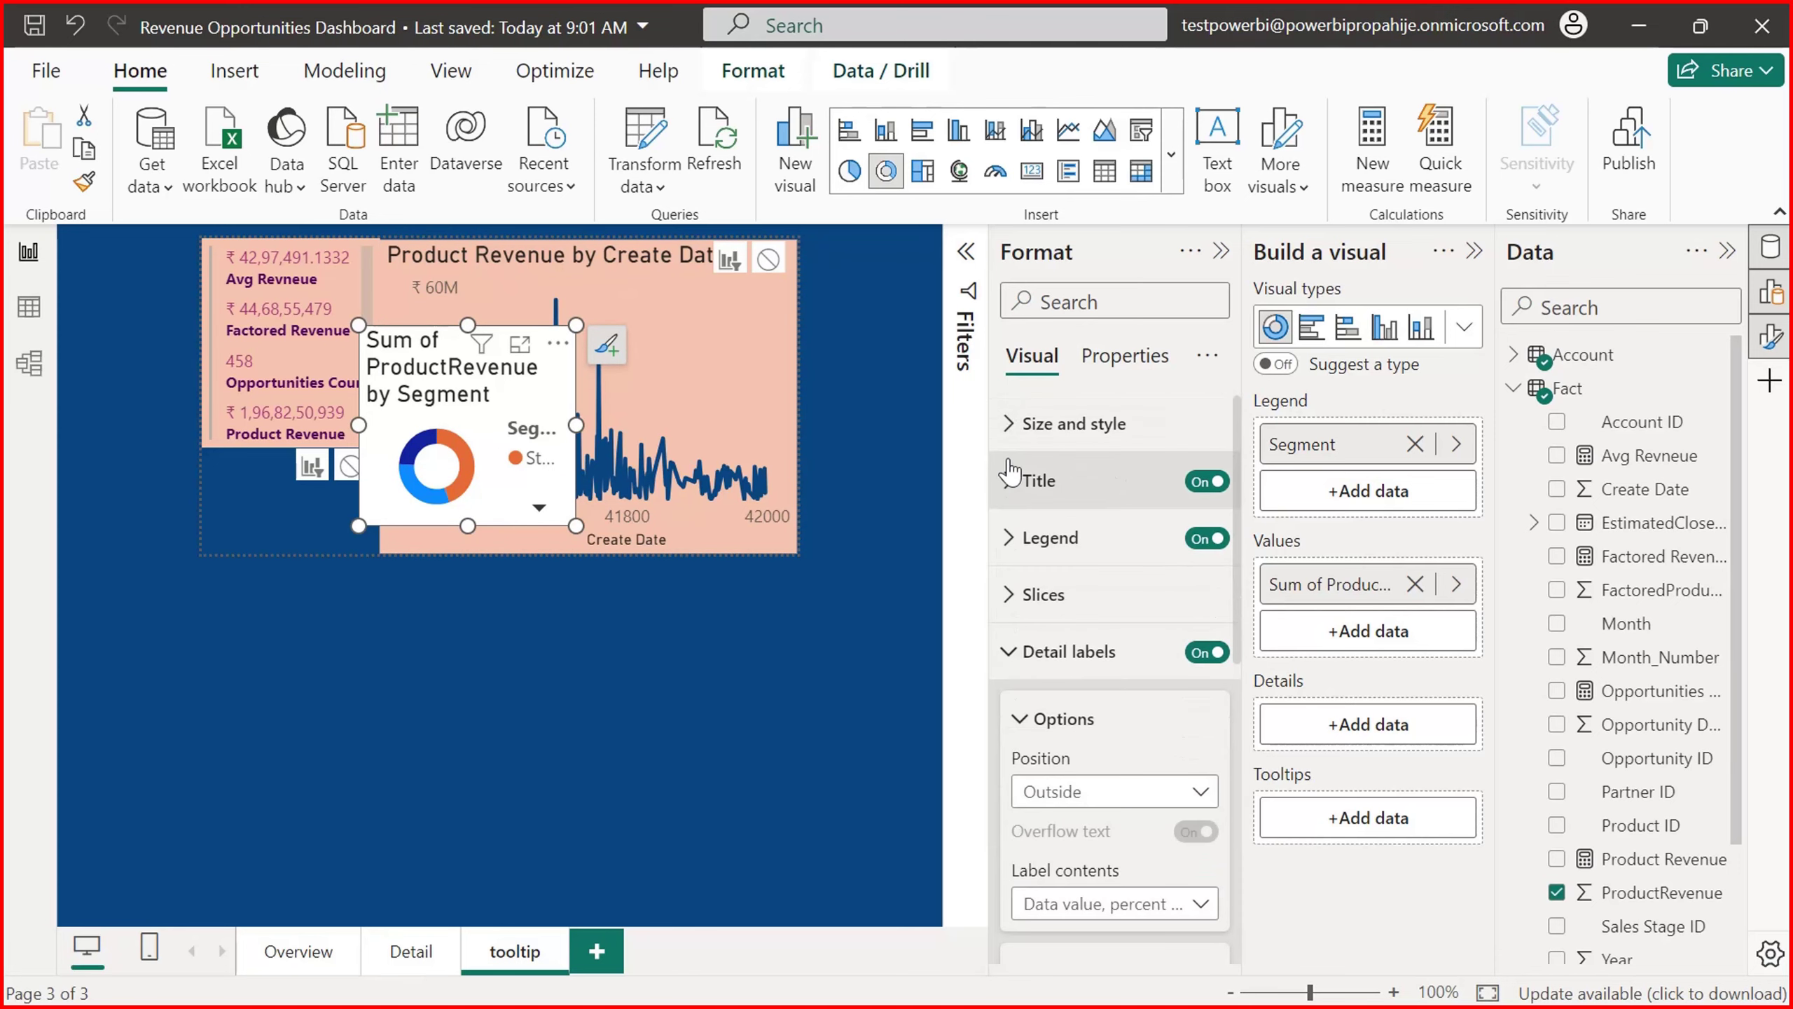
{"action": "left_click", "coordinate": [1208, 482]}
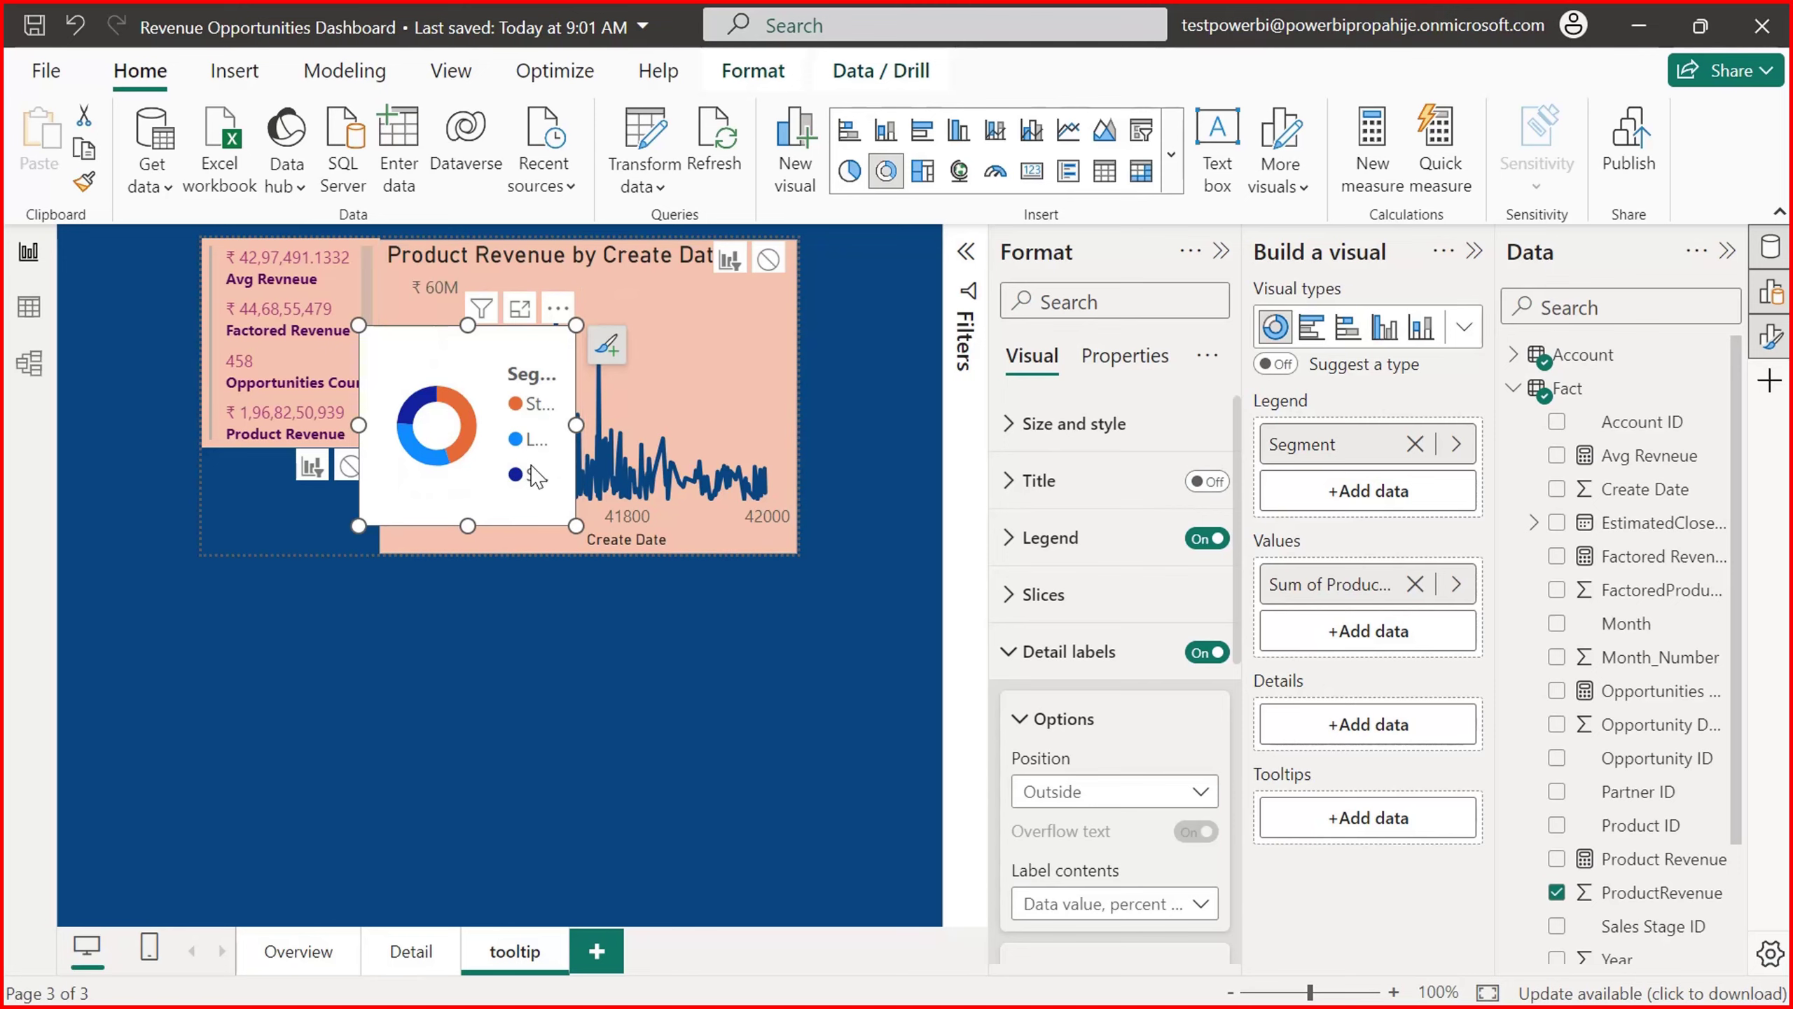
{"action": "left_click", "coordinate": [1206, 539]}
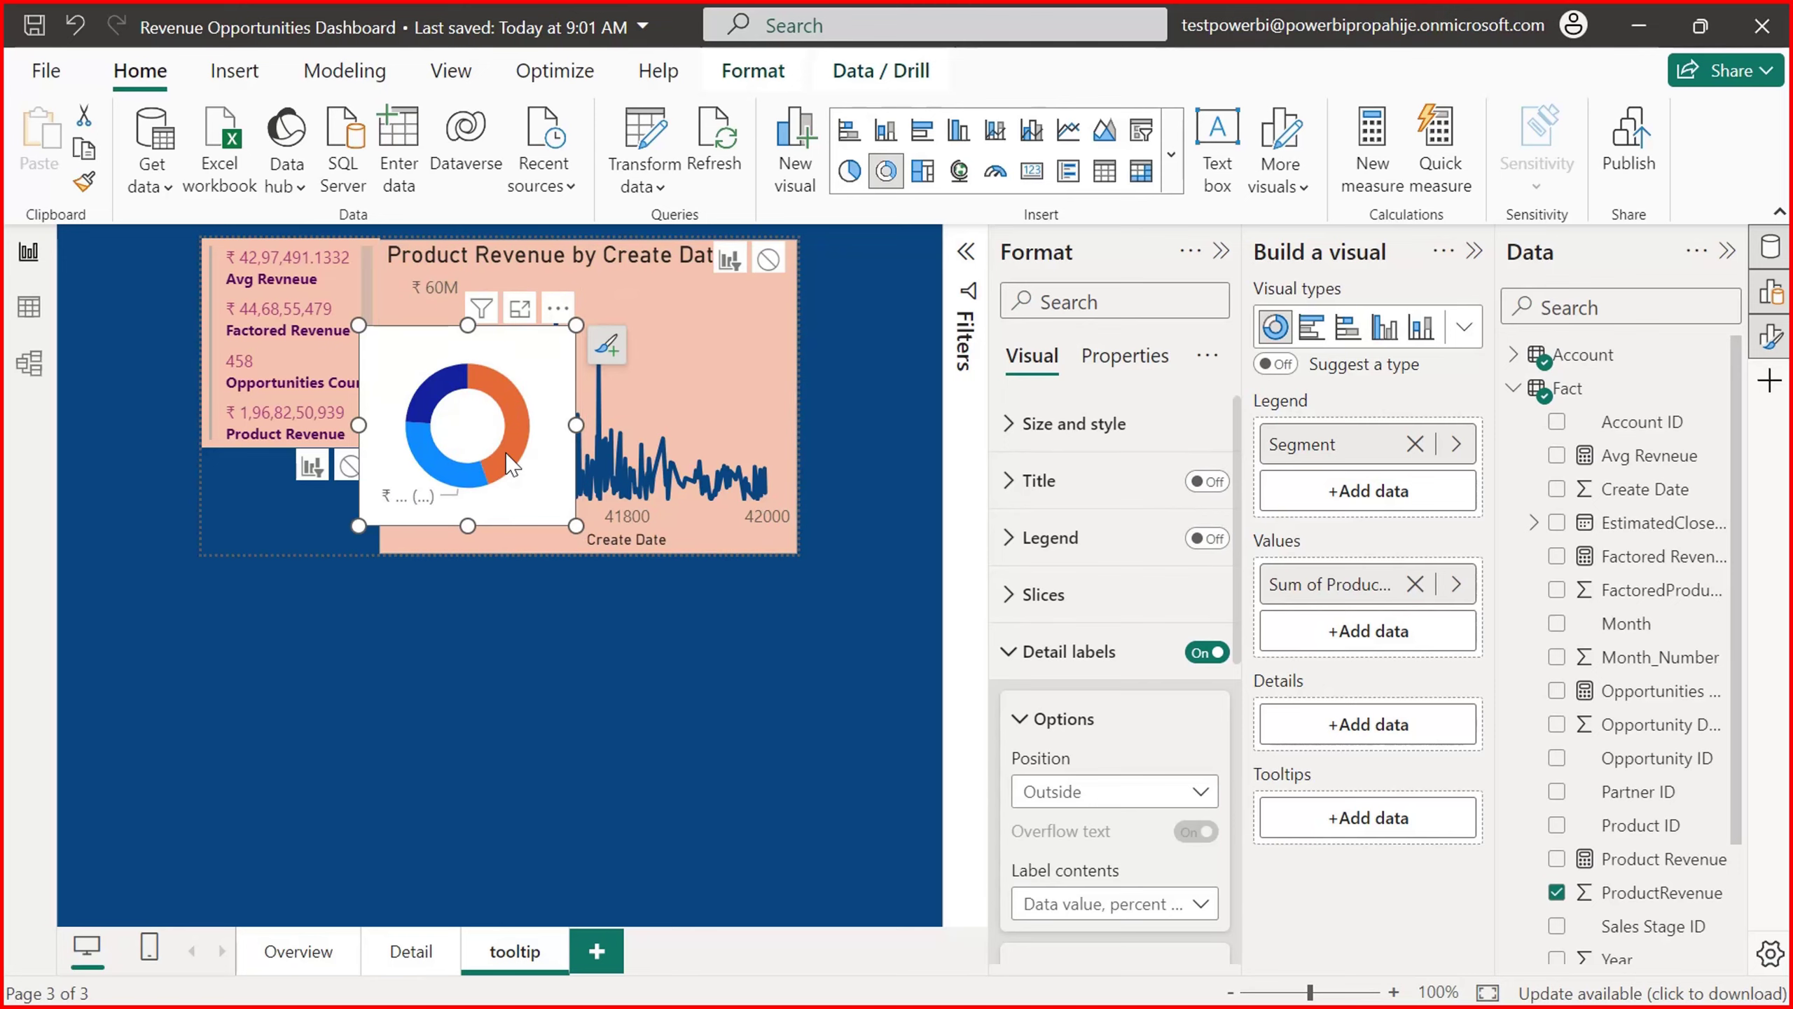
Step: Shrink the donut chart and fit it below the multi-row card, matching the card's full width
{"action": "mouse_move", "coordinate": [511, 464]}
{"action": "left_click_drag", "start_coordinate": [578, 529], "coordinate": [341, 558]}
{"action": "mouse_move", "coordinate": [385, 380]}
{"action": "left_mouse_down"}
{"action": "mouse_move", "coordinate": [339, 441]}
{"action": "mouse_move", "coordinate": [360, 505]}
{"action": "left_mouse_up"}
{"action": "left_click_drag", "start_coordinate": [241, 501], "coordinate": [205, 516]}
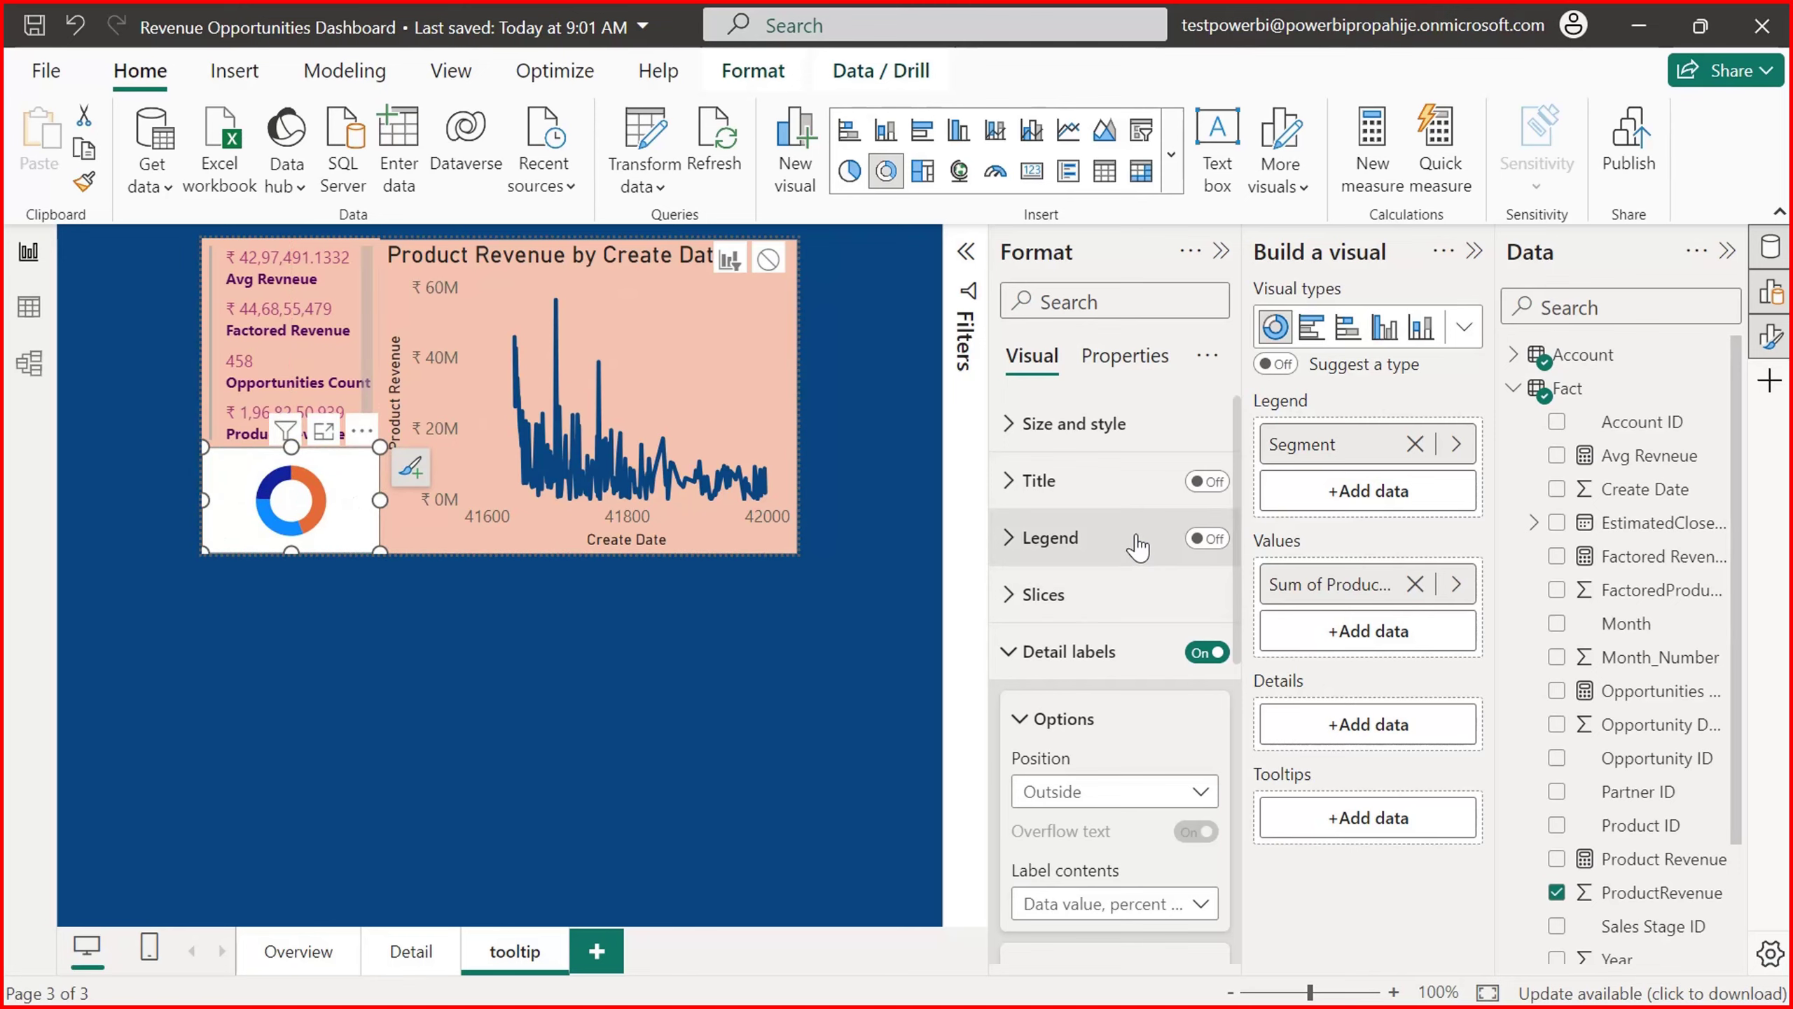
Step: Set the donut chart's background color to a light orange slightly darker than the multi-row card's background
{"action": "left_click", "coordinate": [1006, 427]}
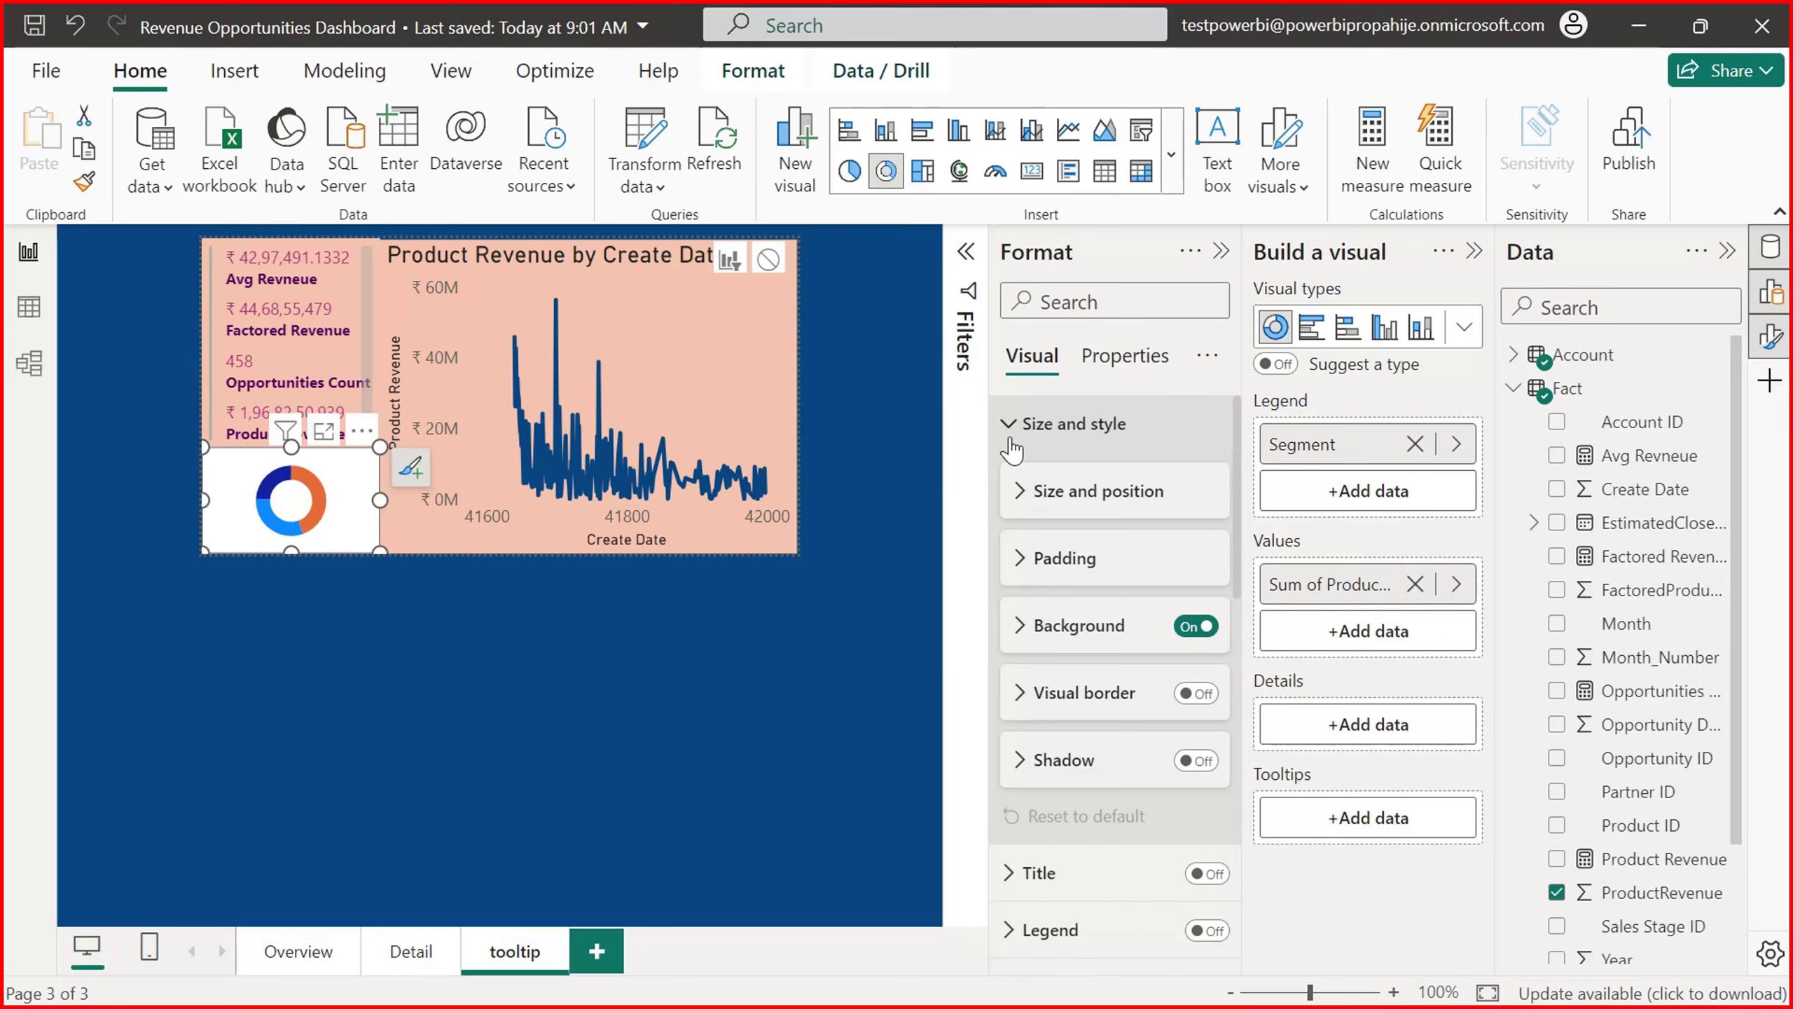
{"action": "left_click", "coordinate": [1024, 626]}
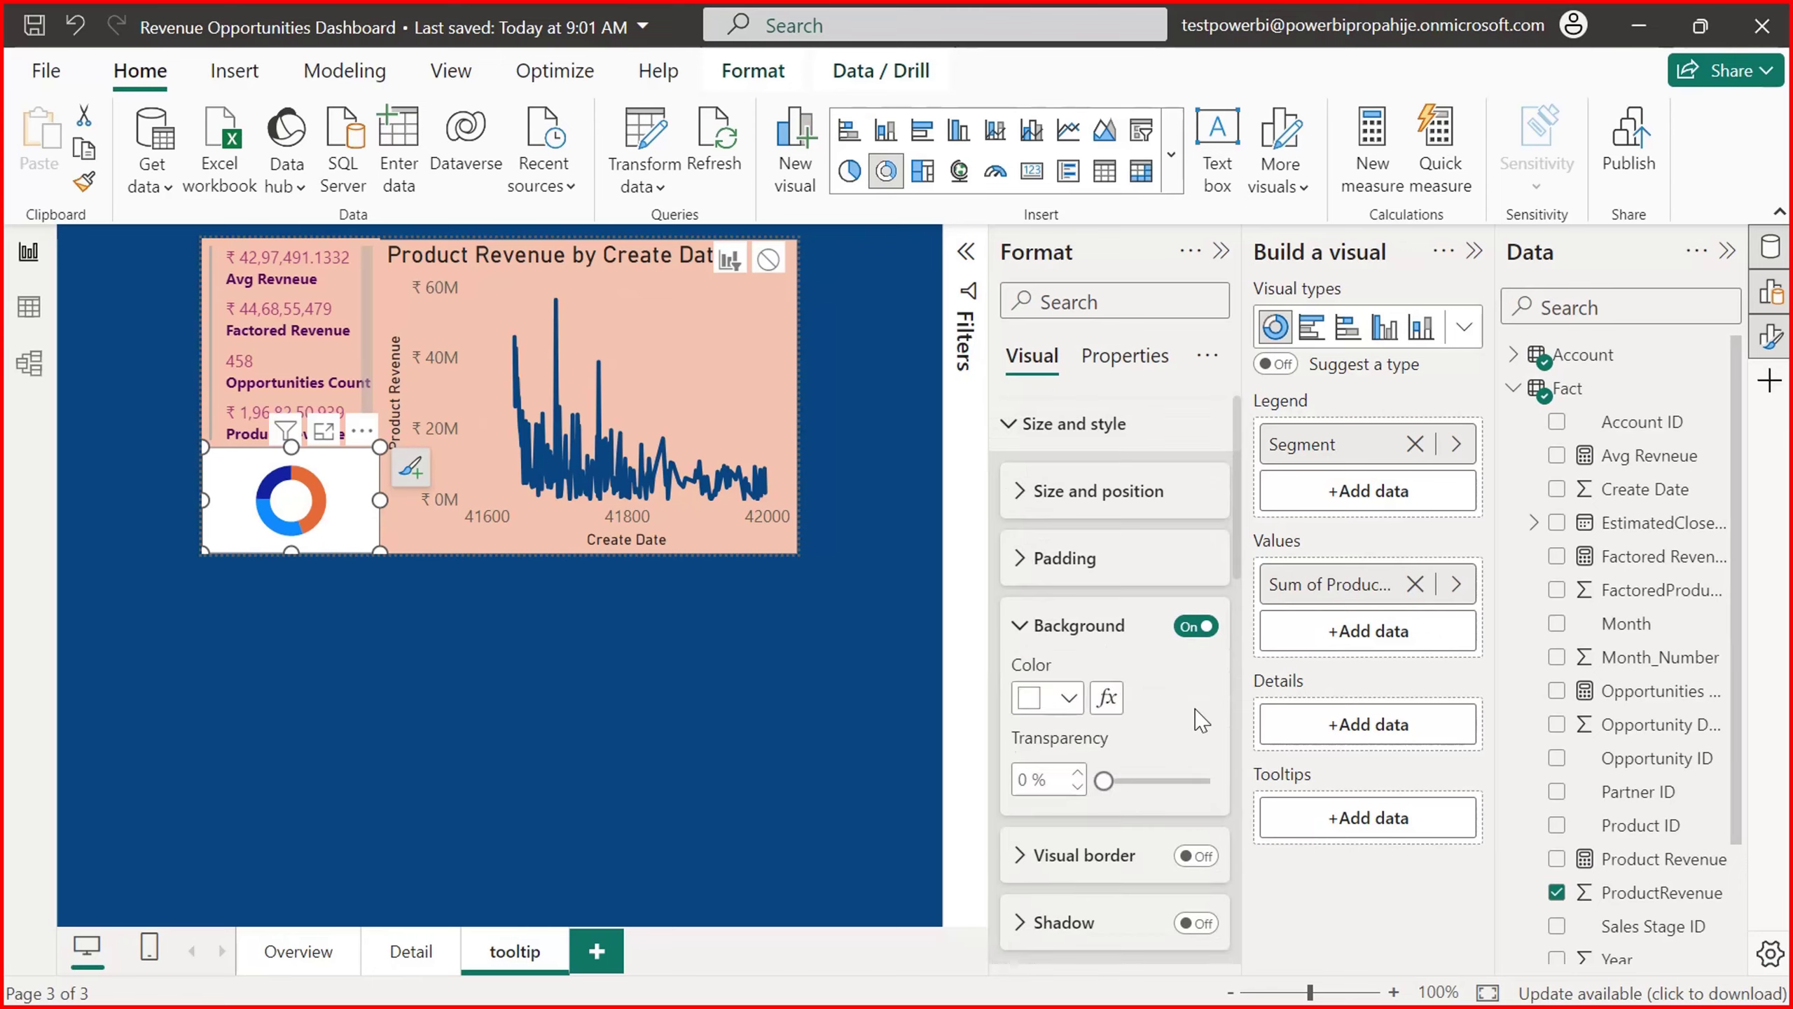
{"action": "left_click", "coordinate": [1062, 698]}
{"action": "left_click", "coordinate": [1205, 357]}
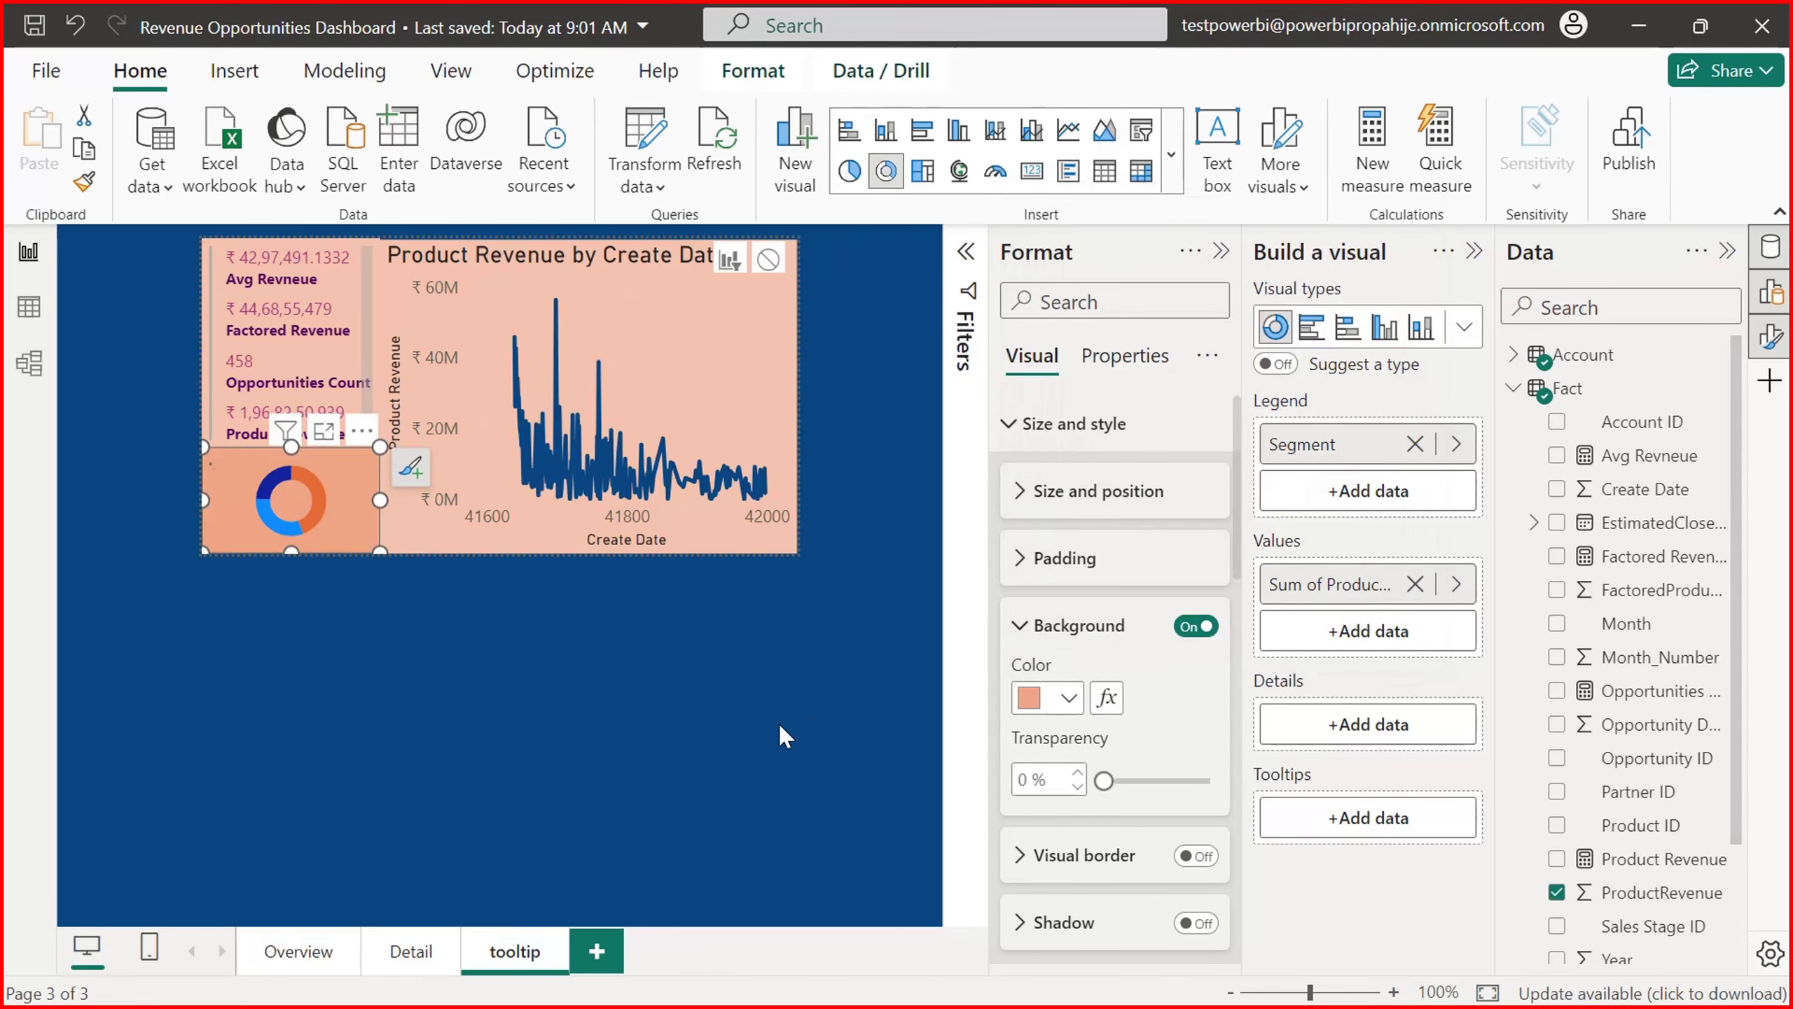
{"action": "left_click_drag", "start_coordinate": [379, 499], "coordinate": [379, 496]}
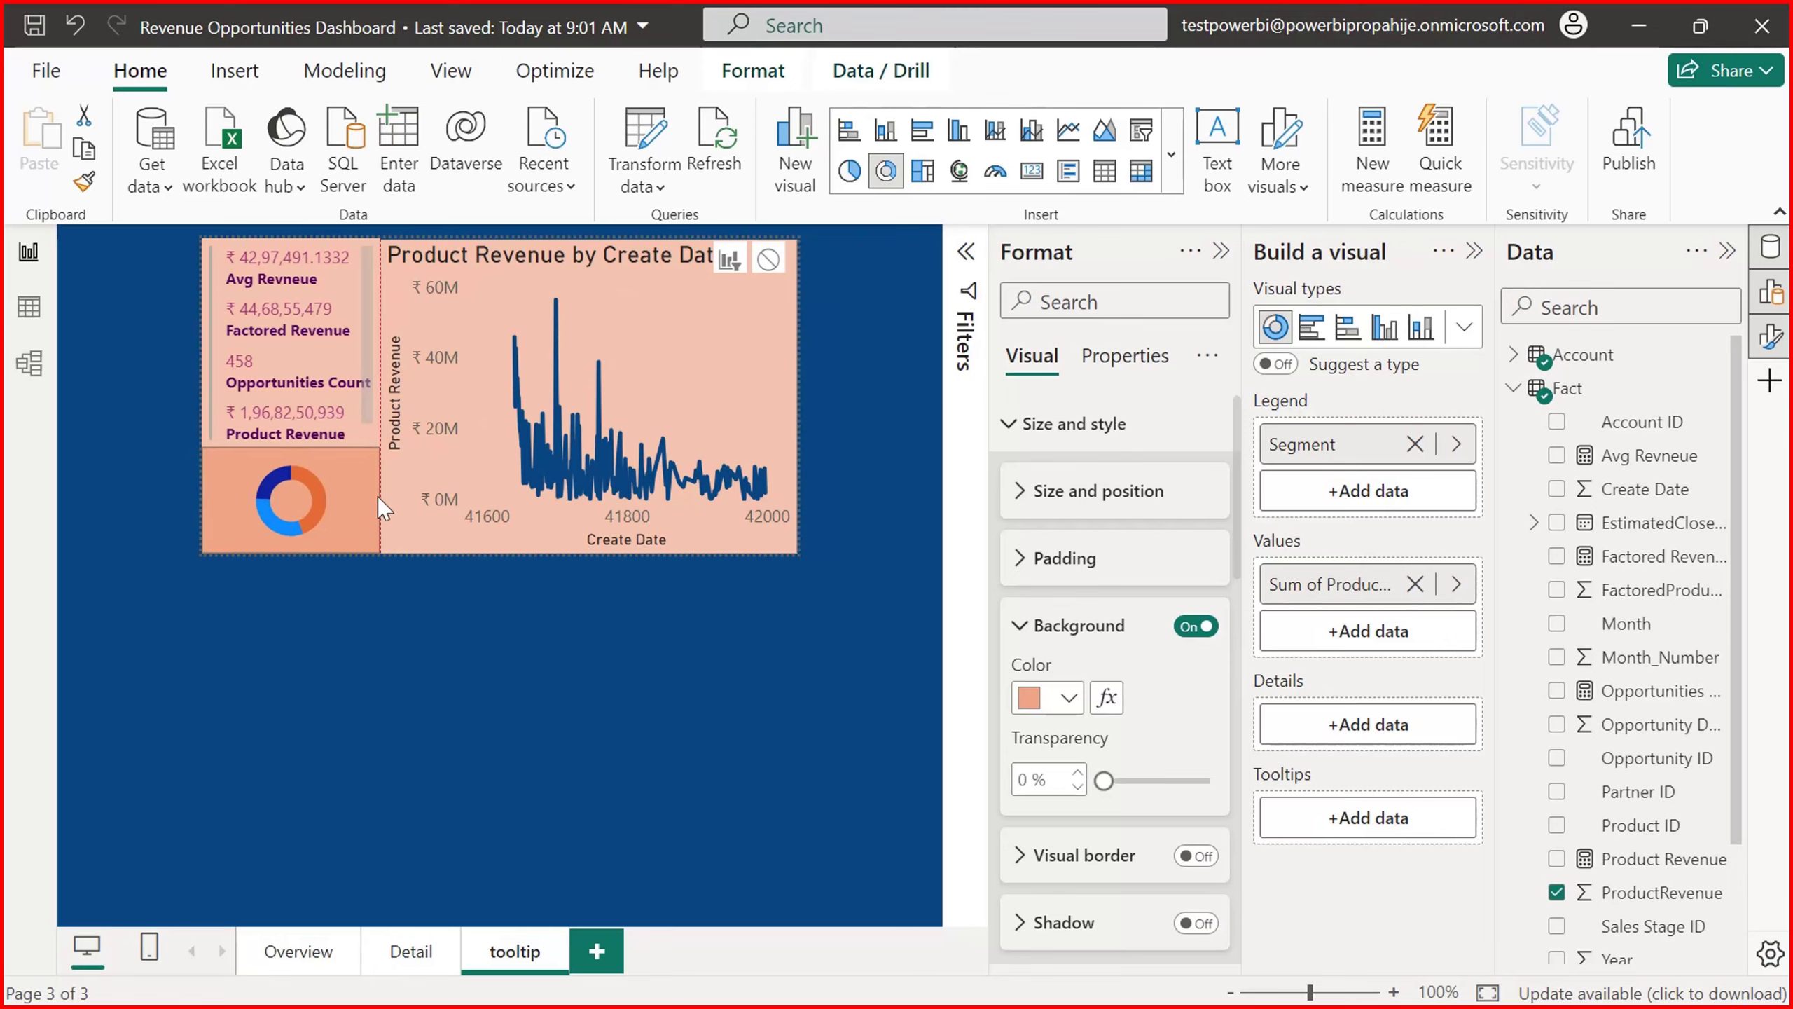
{"action": "left_click", "coordinate": [823, 791]}
Step: Change the tooltip page's wallpaper color to White
{"action": "left_click", "coordinate": [319, 374]}
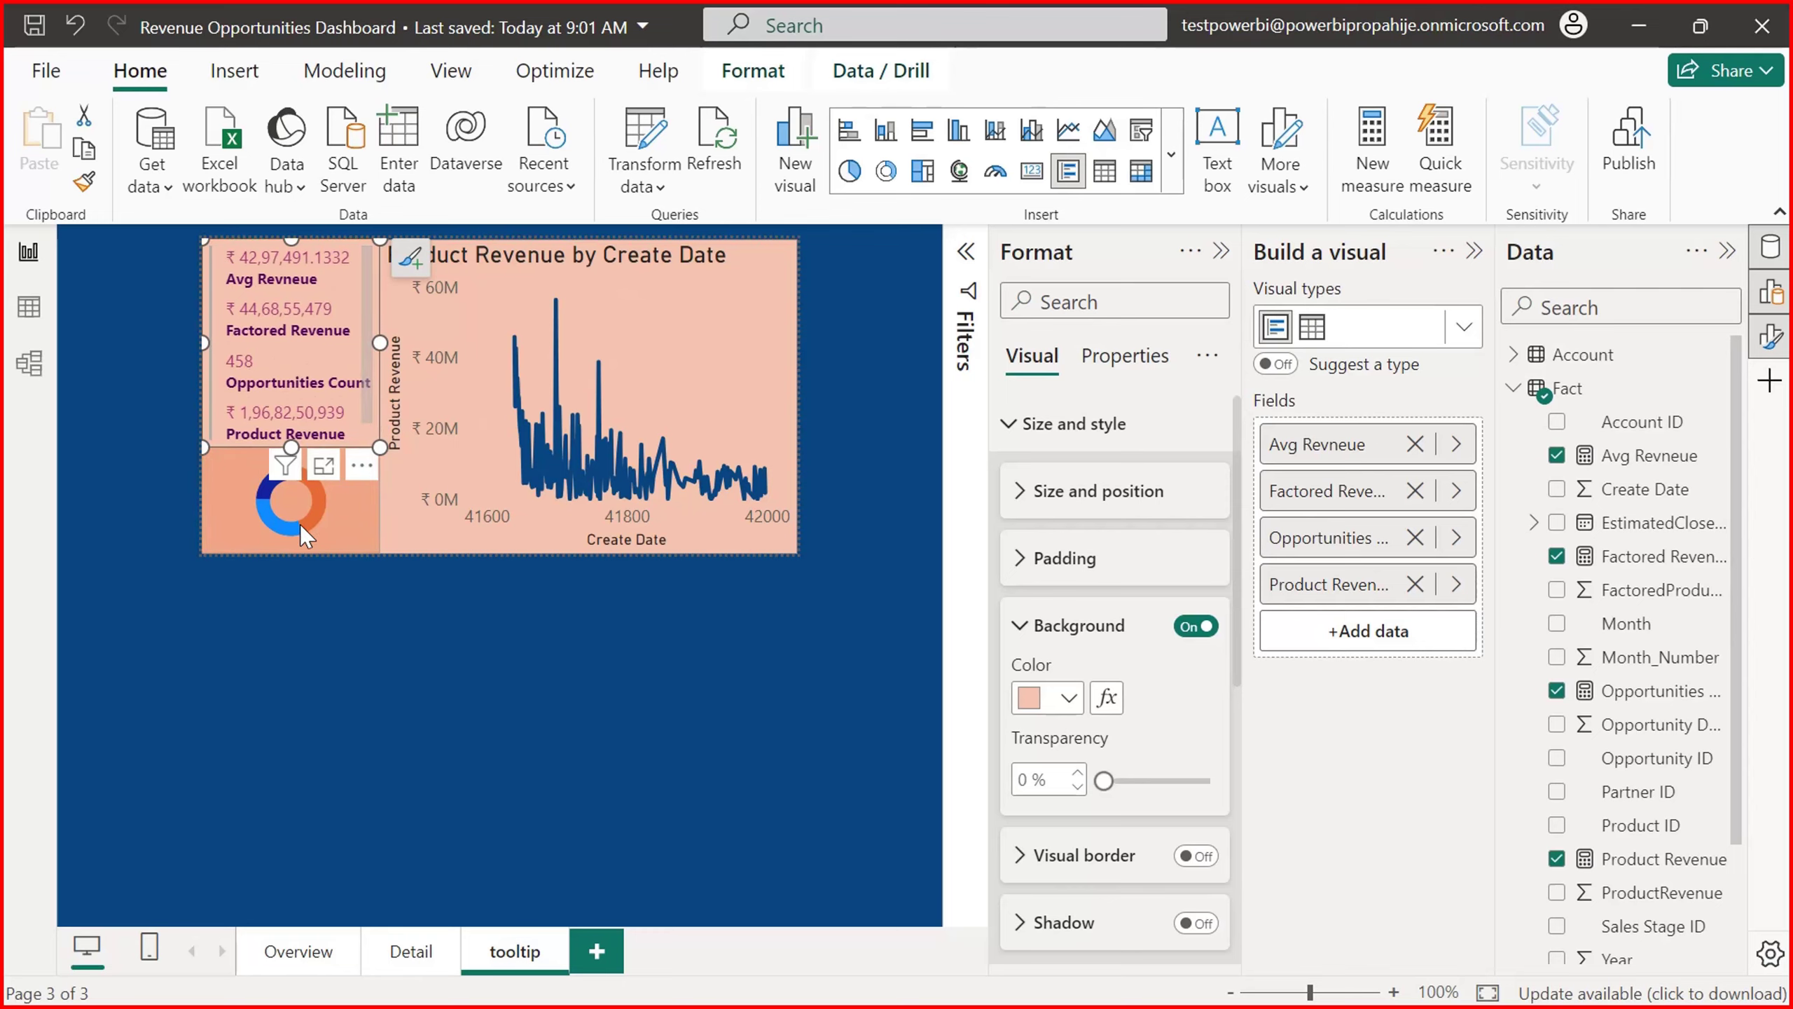
{"action": "left_click", "coordinate": [456, 664]}
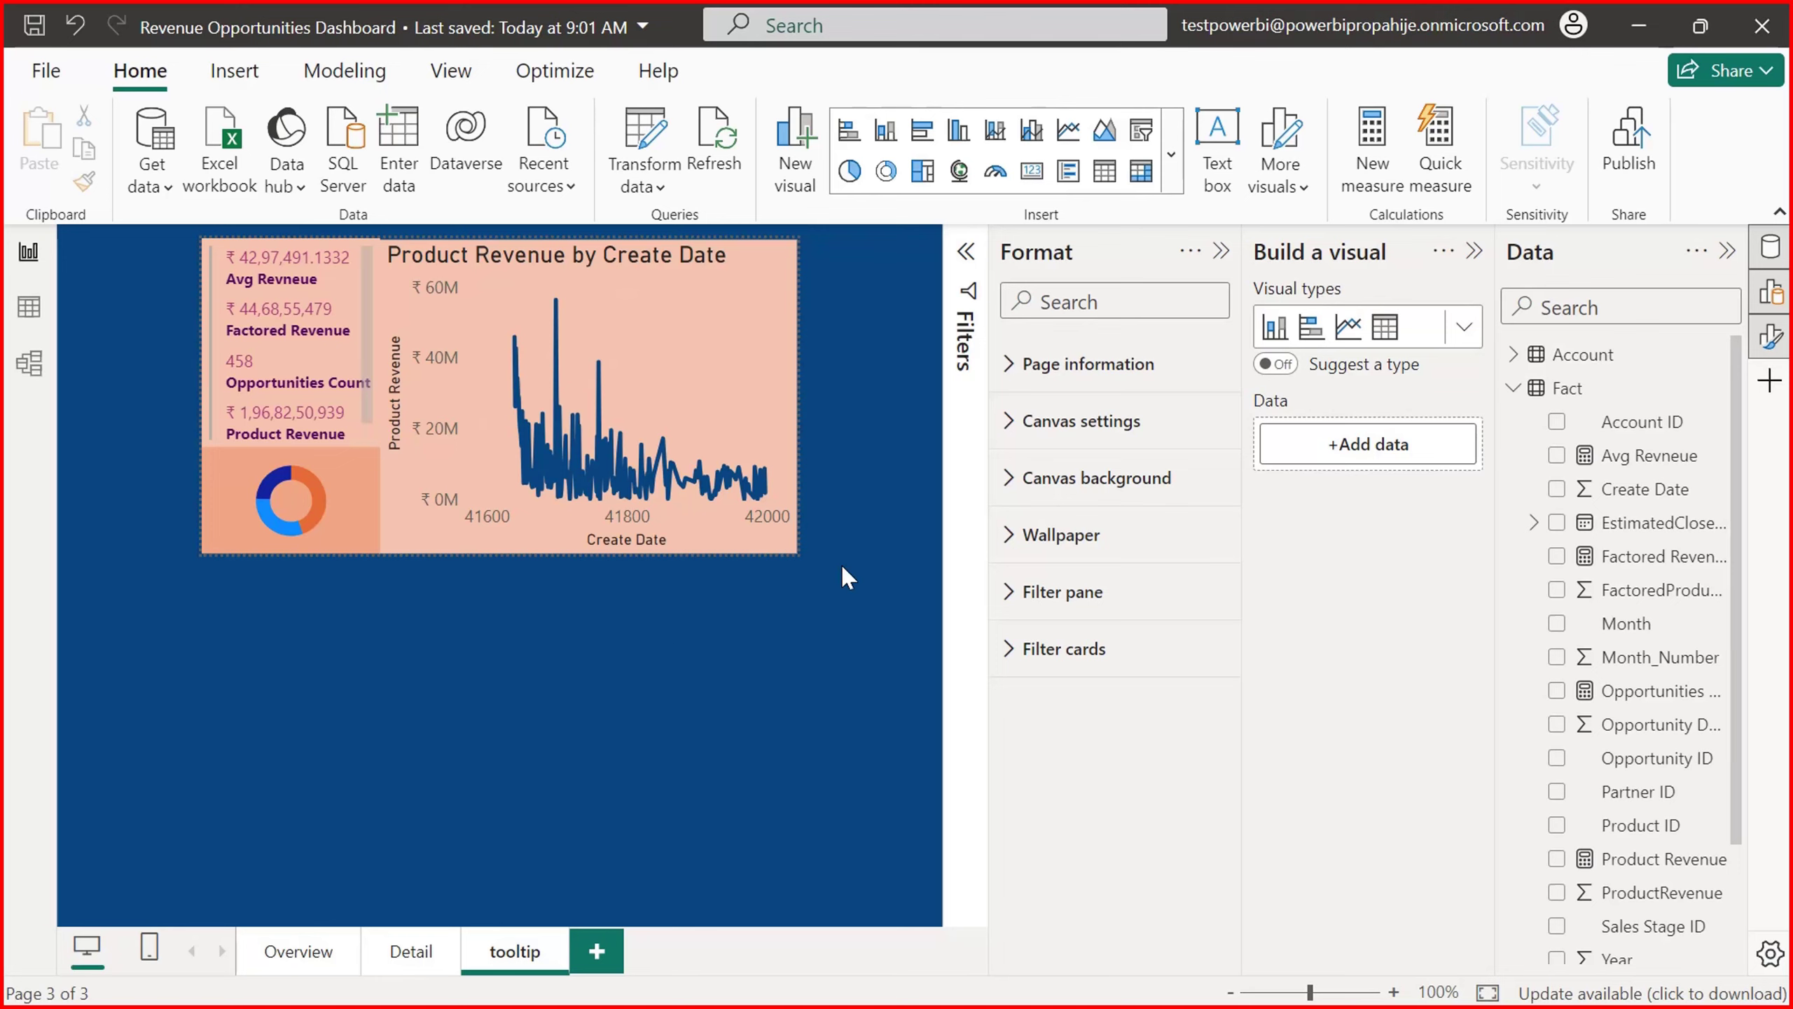
{"action": "left_click", "coordinate": [1012, 513]}
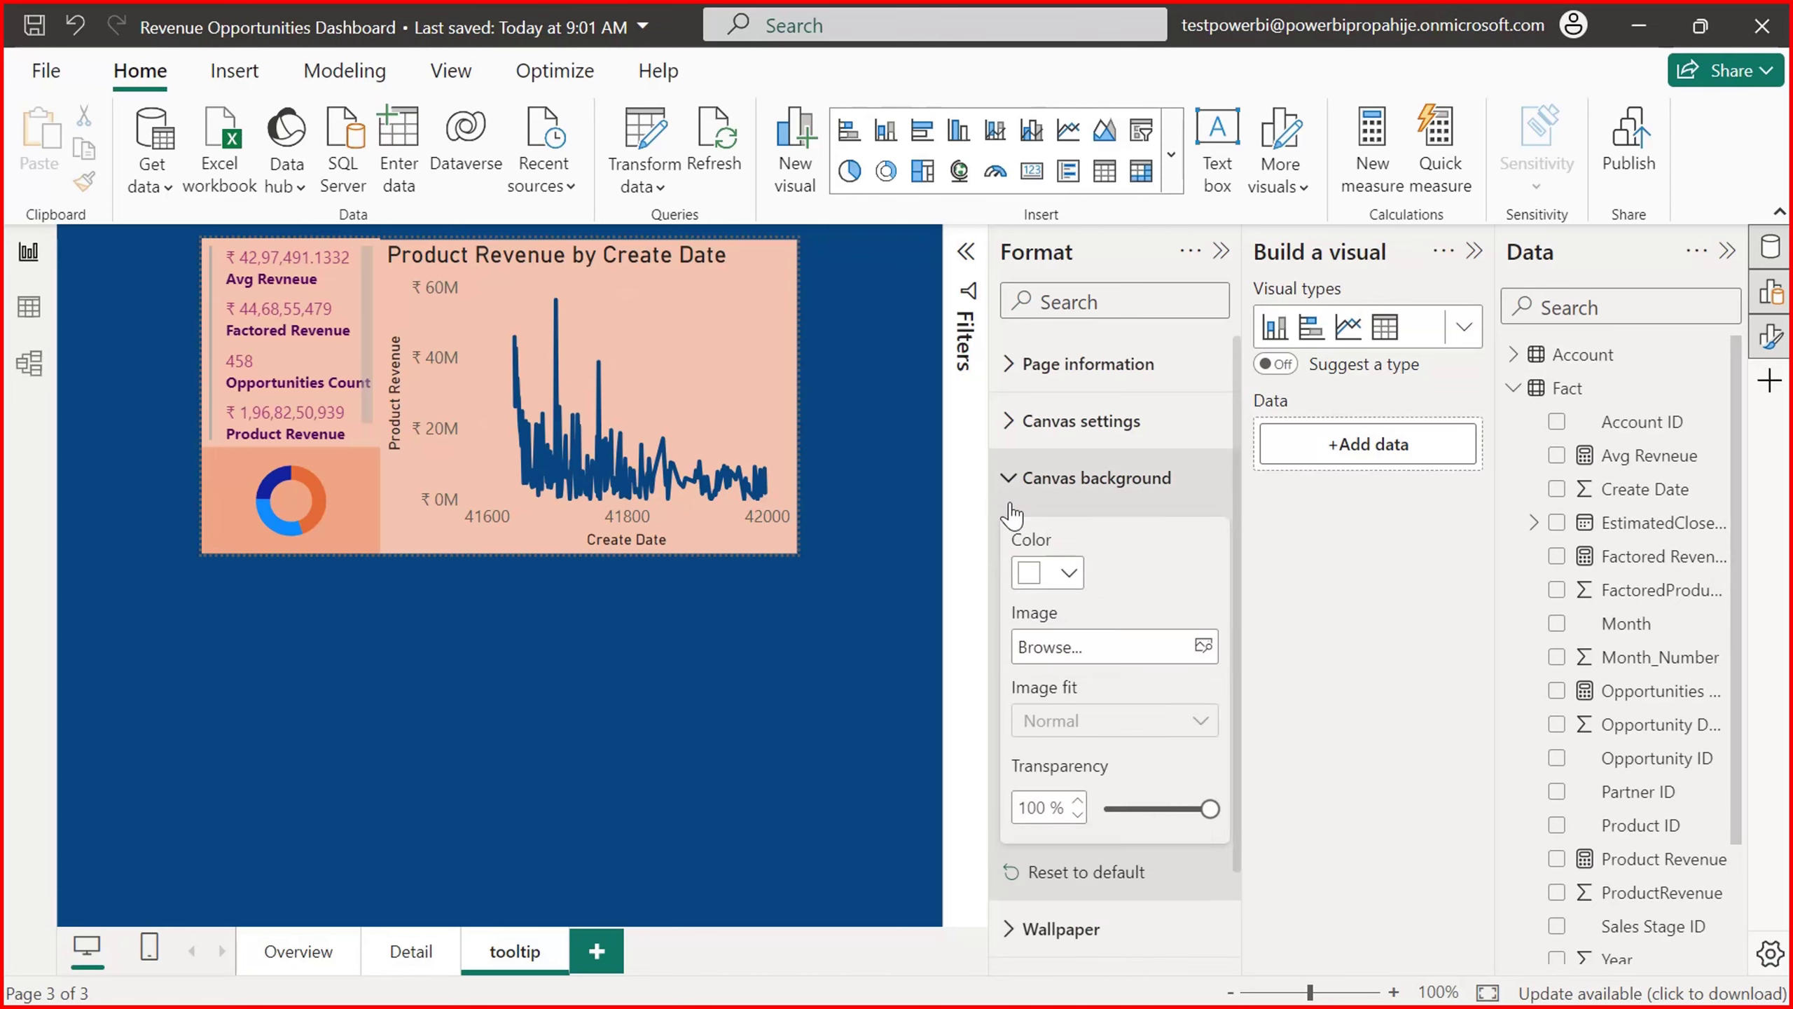
{"action": "left_click", "coordinate": [1009, 477]}
{"action": "left_click", "coordinate": [1017, 534]}
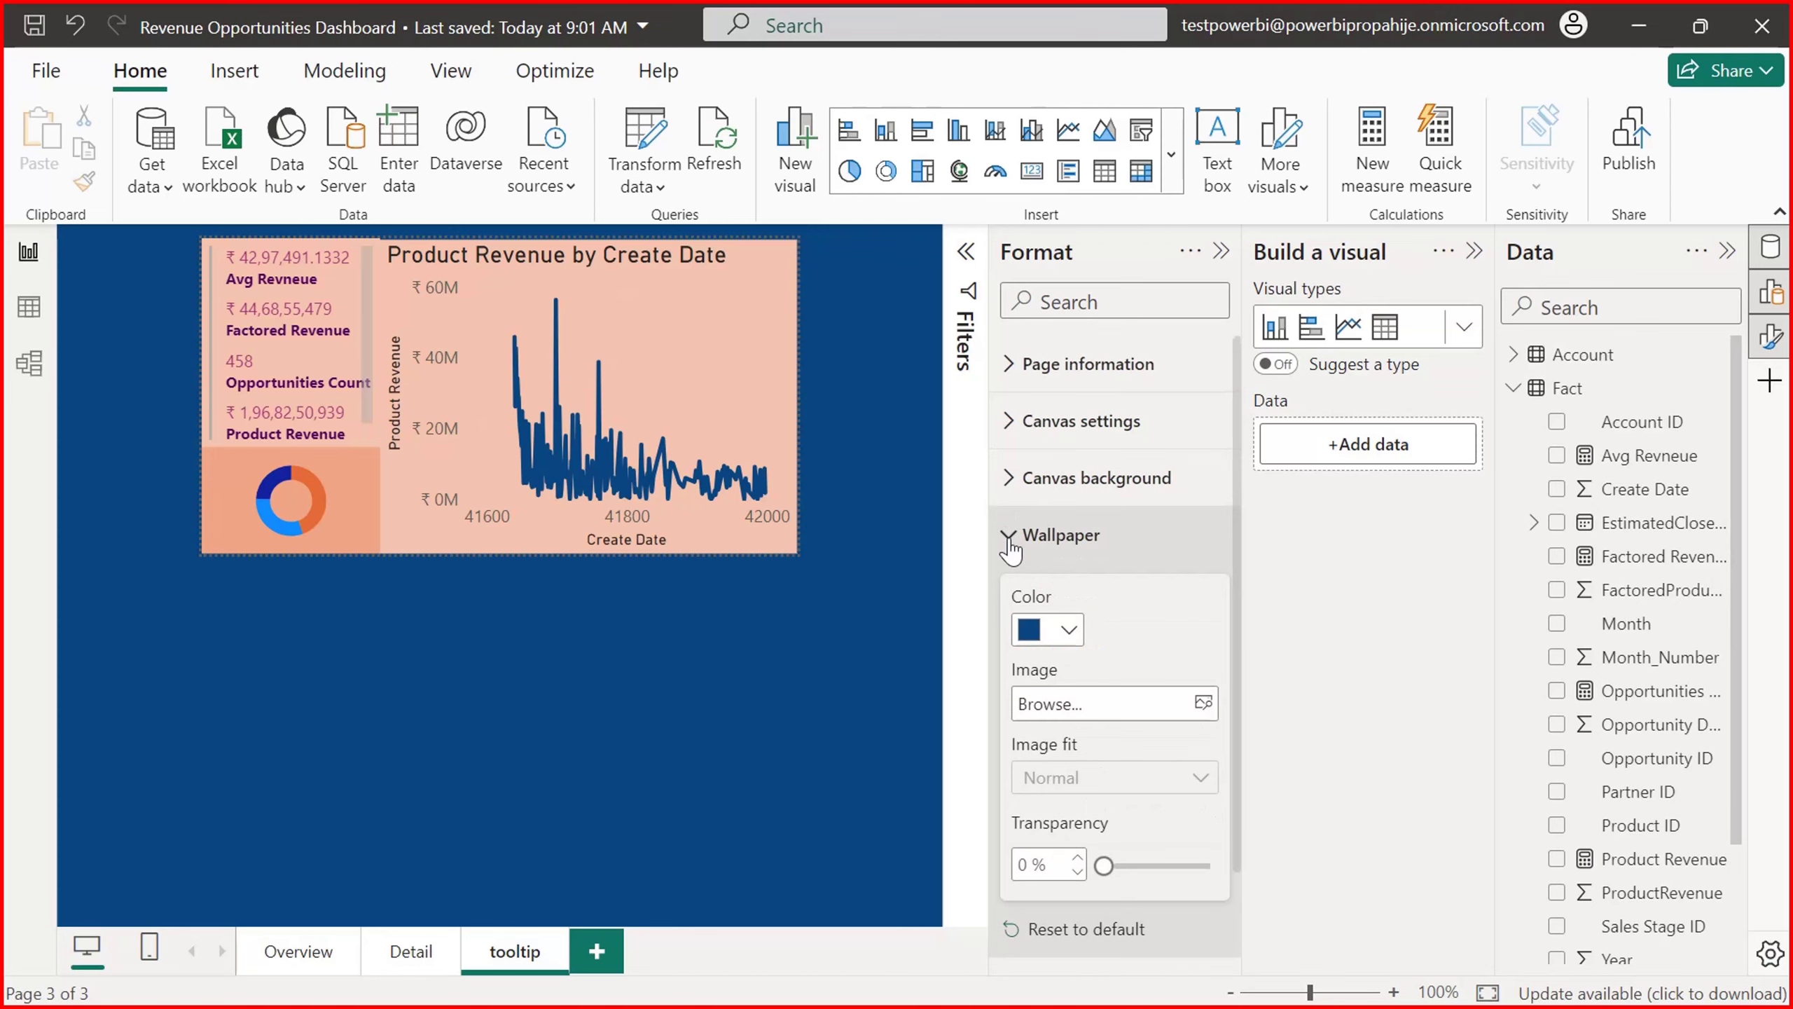
{"action": "left_click", "coordinate": [1066, 631]}
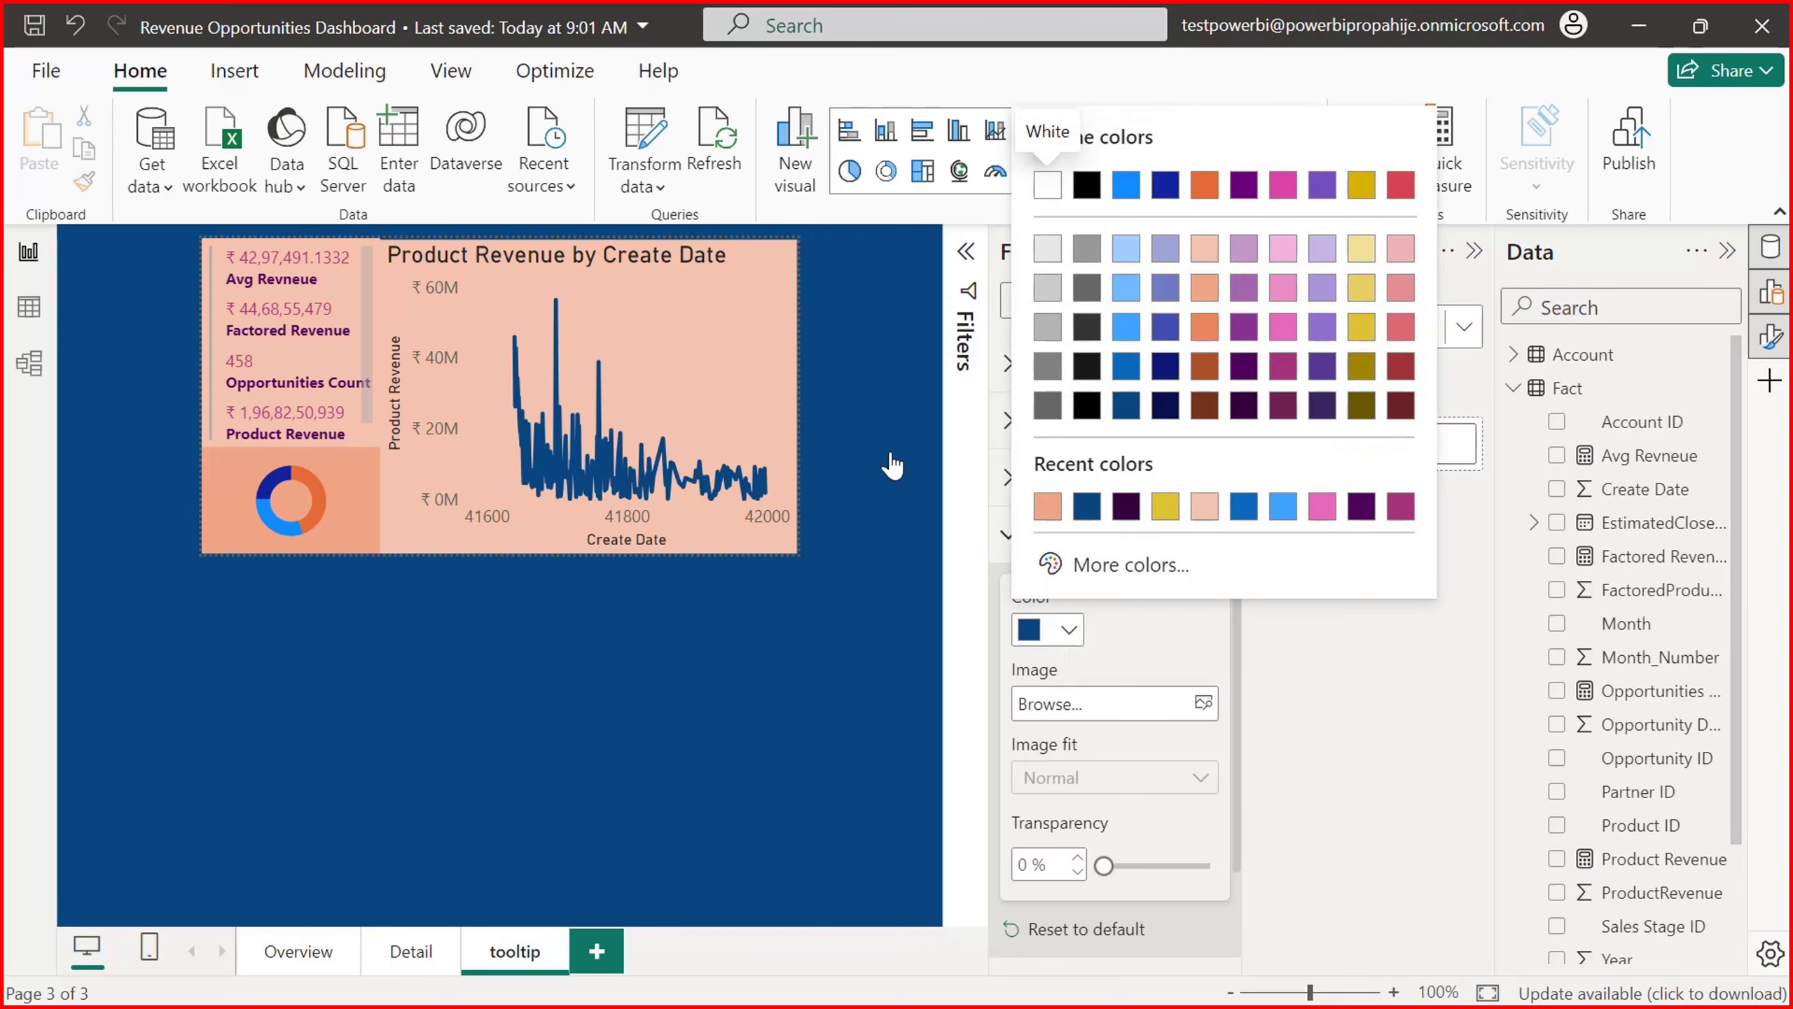
{"action": "left_click", "coordinate": [1047, 185]}
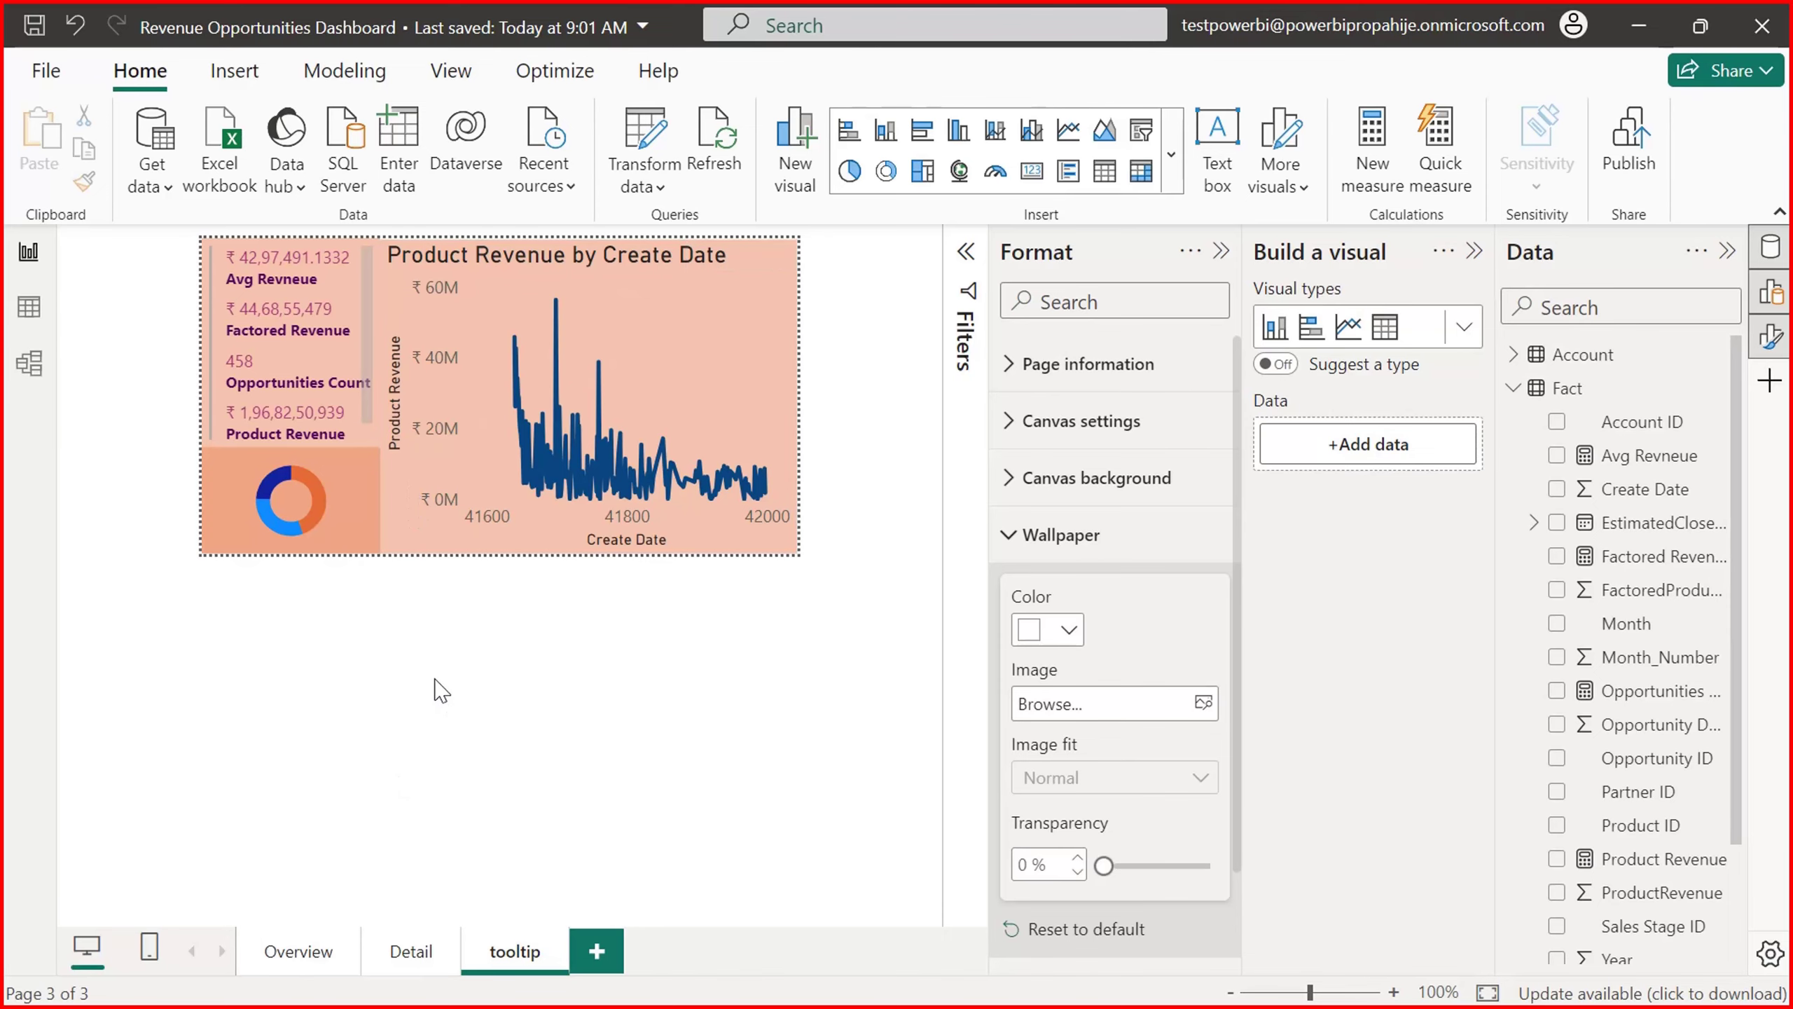
Step: Switch to the Overview page and examine the monthly revenue chart and the page information settings
{"action": "left_click", "coordinate": [325, 959]}
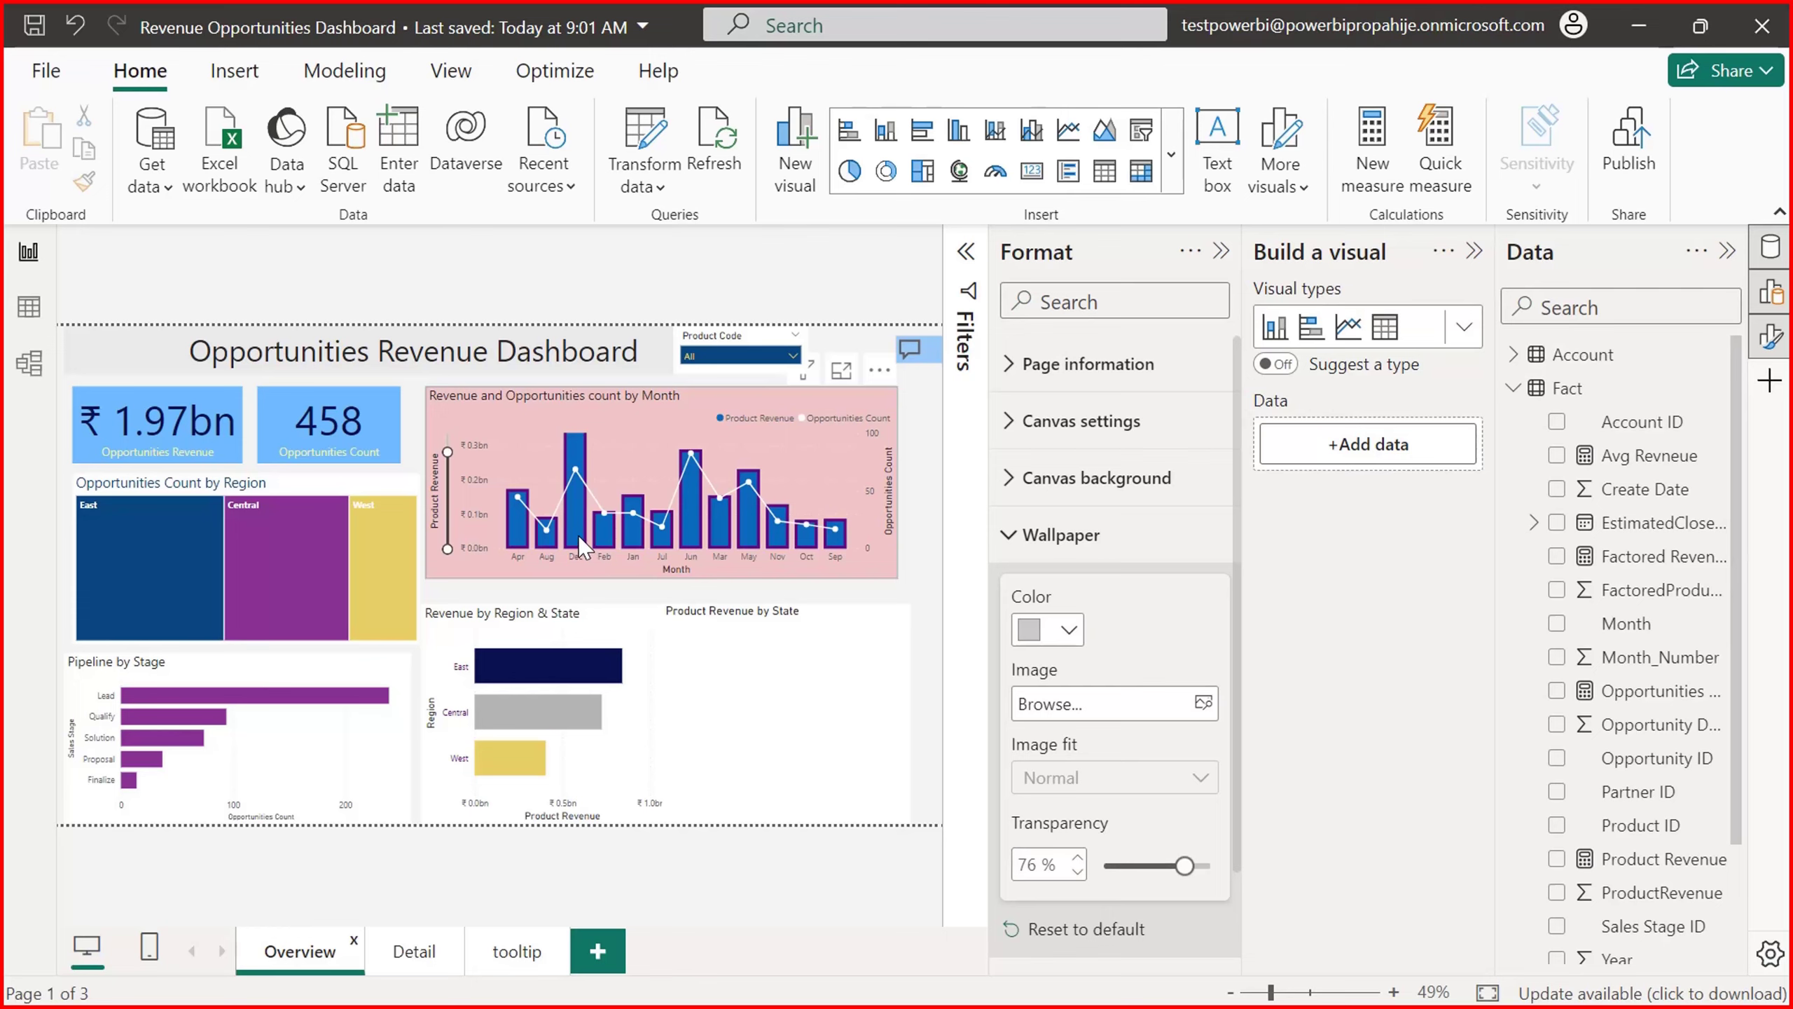
{"action": "mouse_move", "coordinate": [577, 534]}
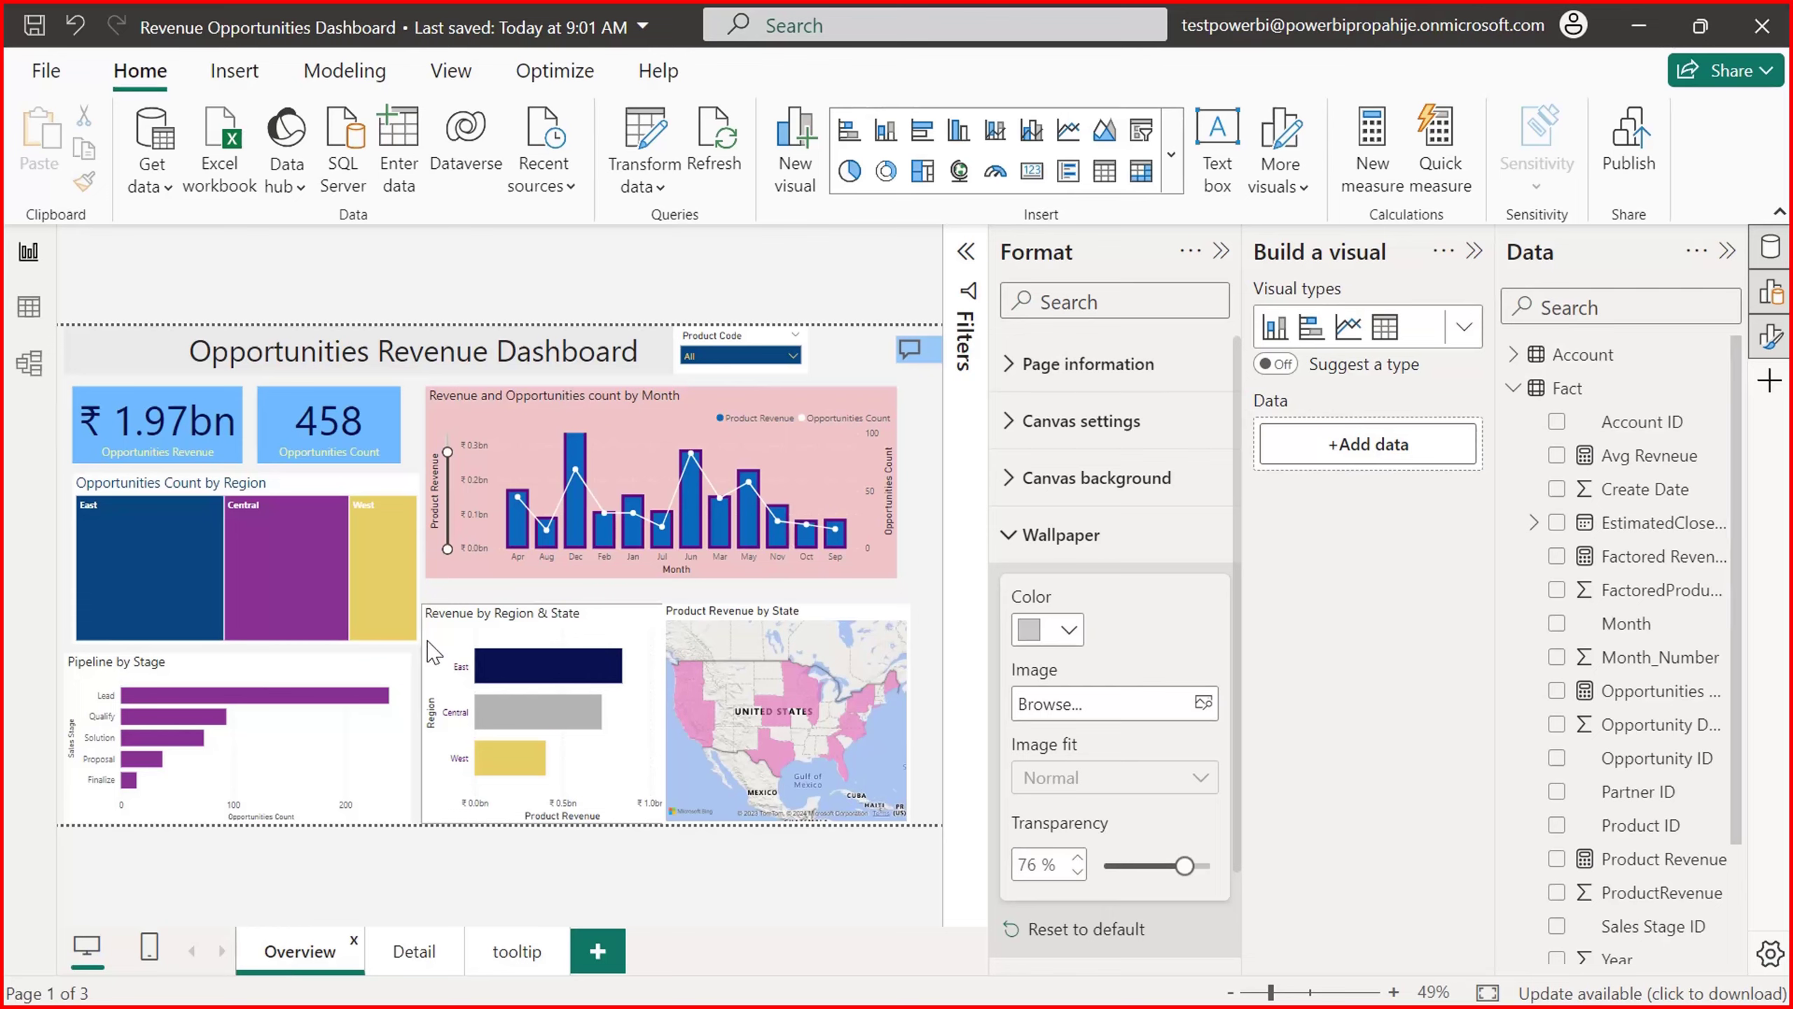
{"action": "left_click", "coordinate": [1029, 383]}
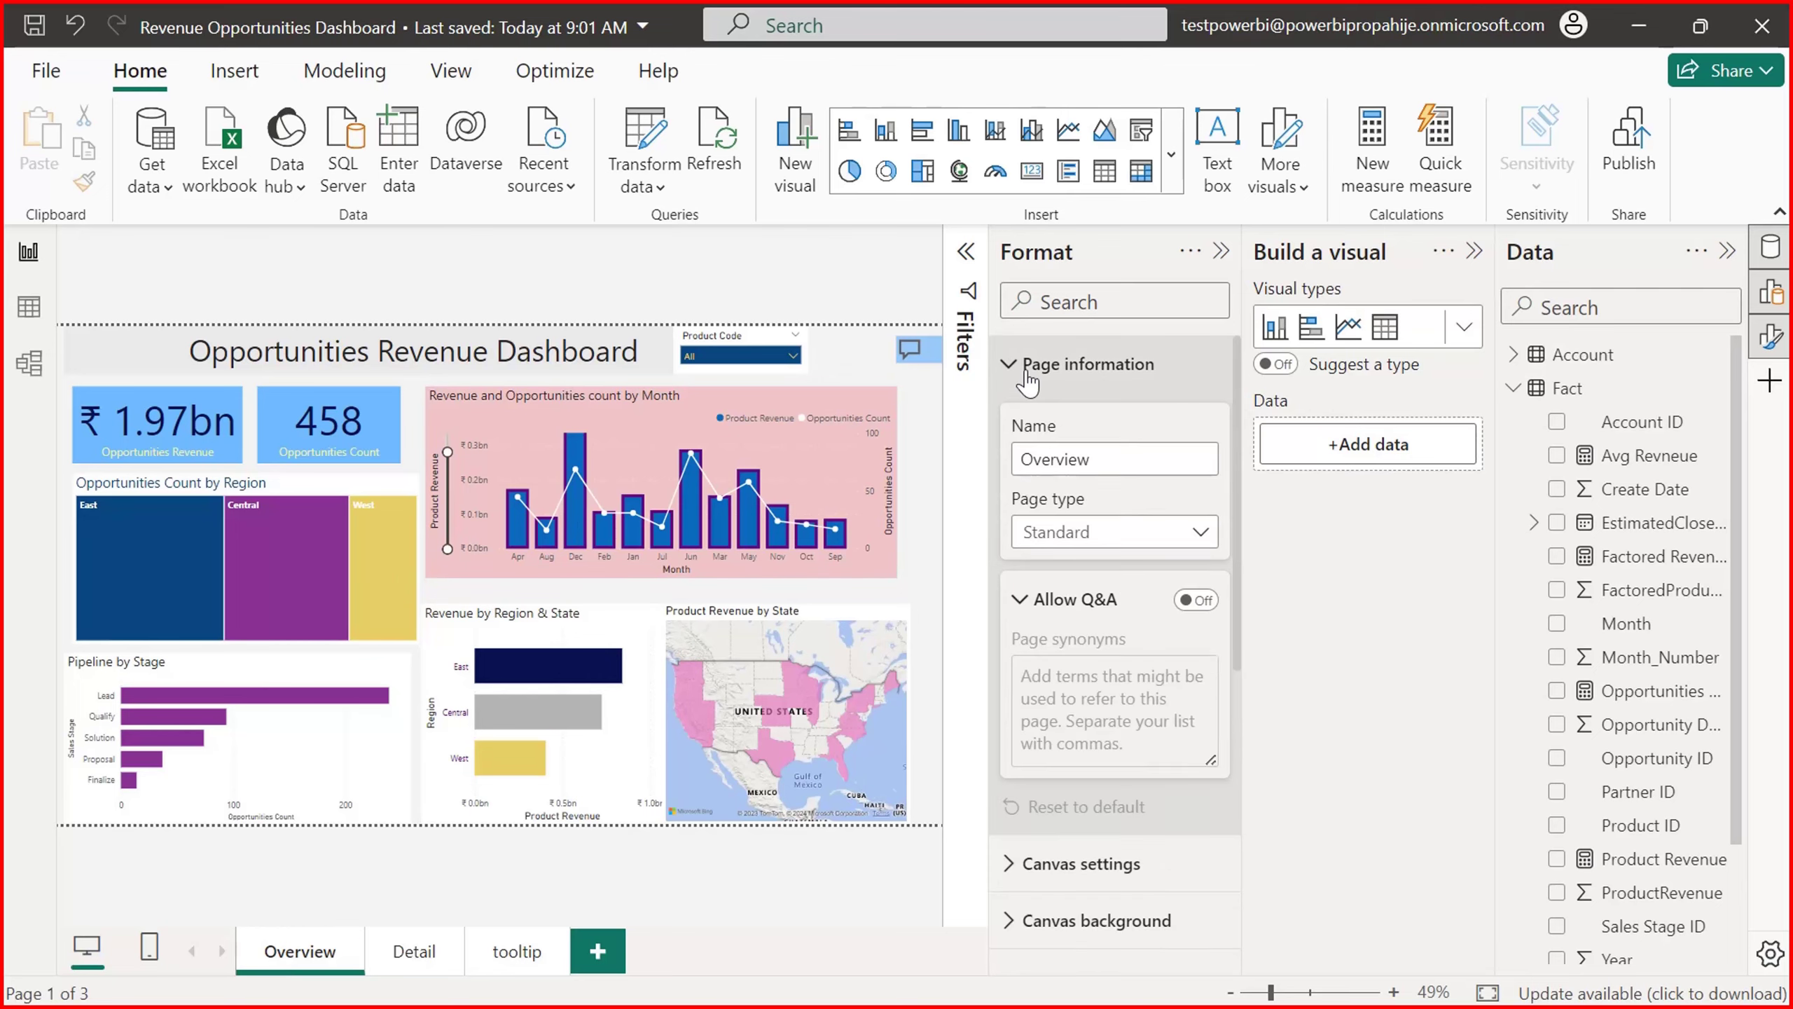
{"action": "left_click", "coordinate": [1018, 374]}
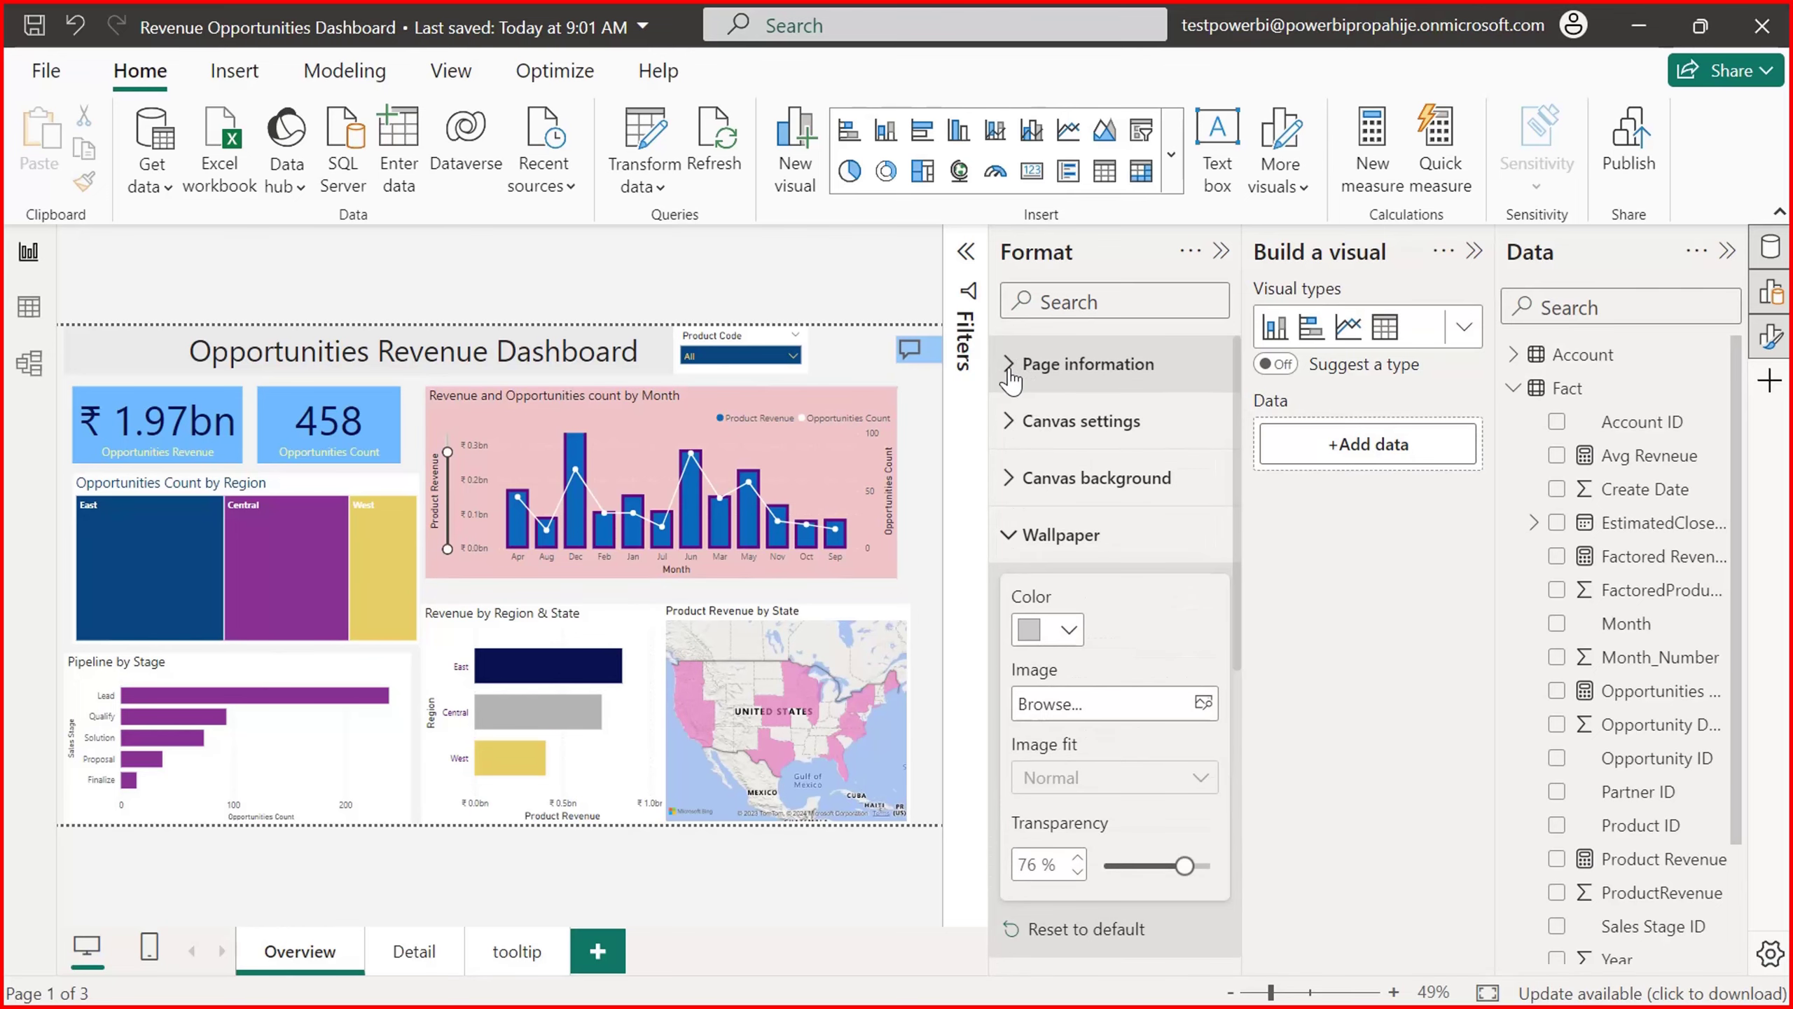
Step: Set the Revenue and Opportunities count by Month chart's tooltip to the report page named tooltip
{"action": "left_click", "coordinate": [580, 531]}
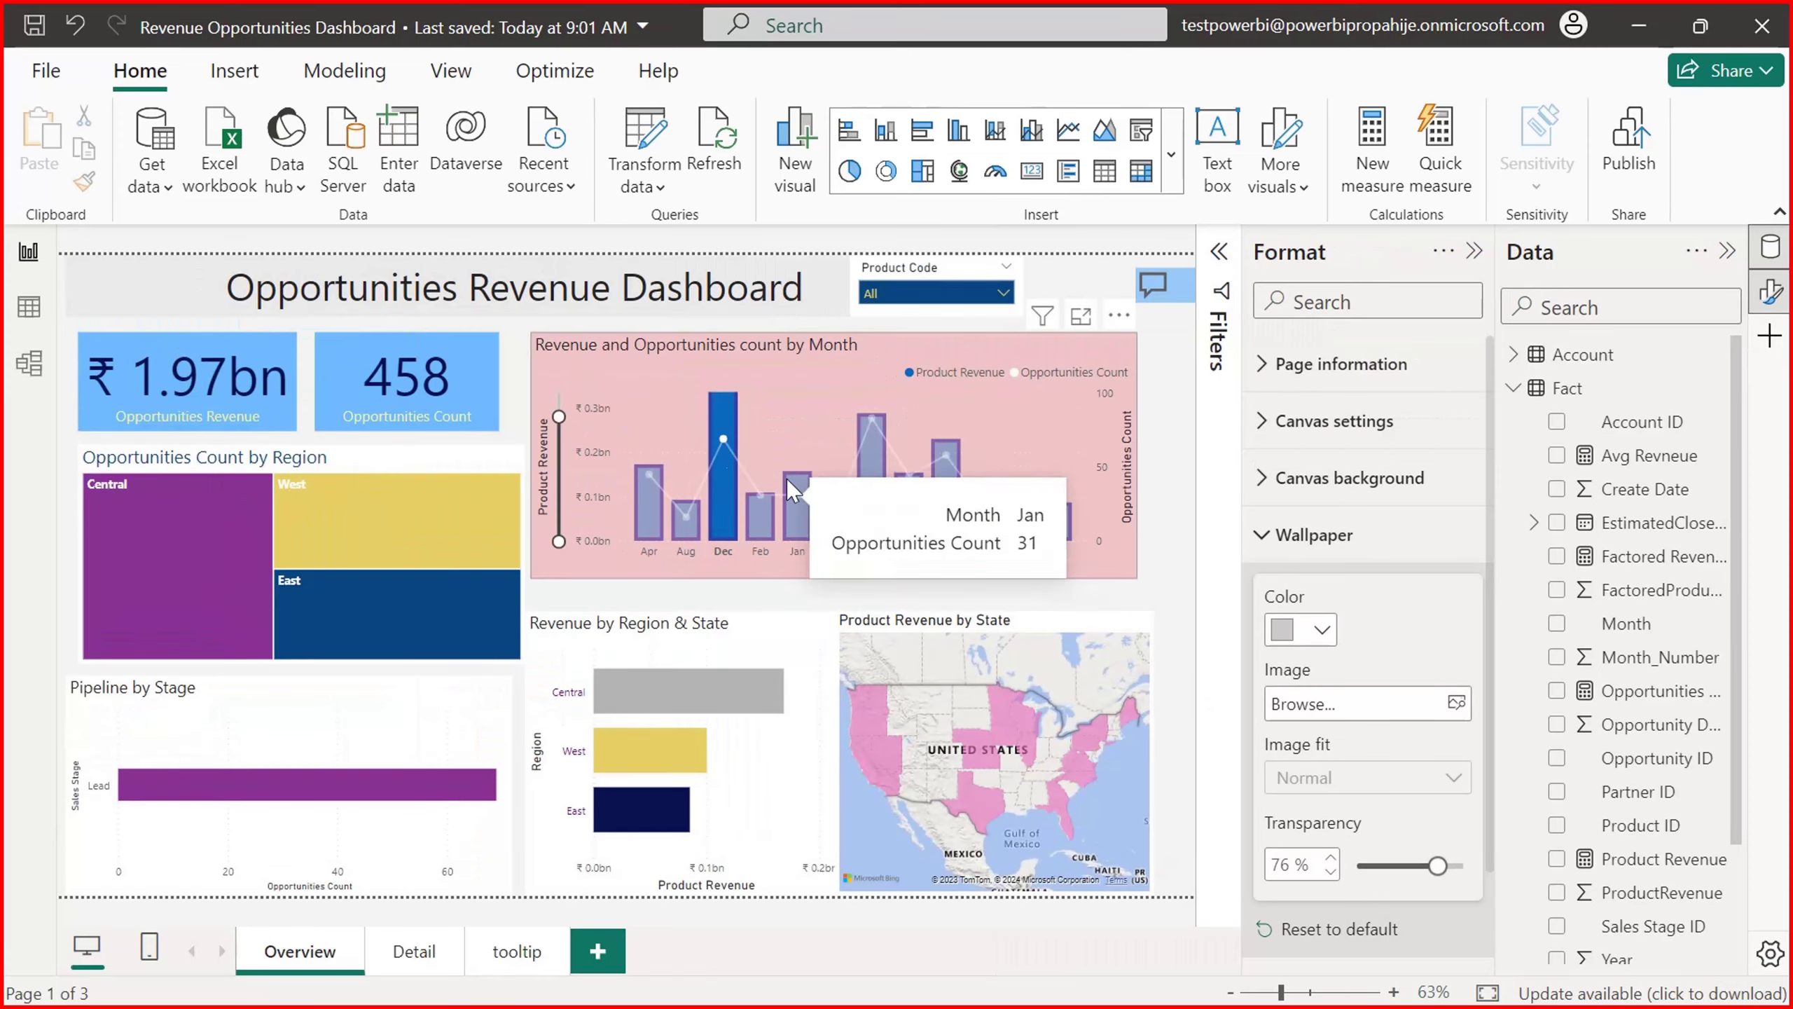
{"action": "left_click", "coordinate": [690, 365]}
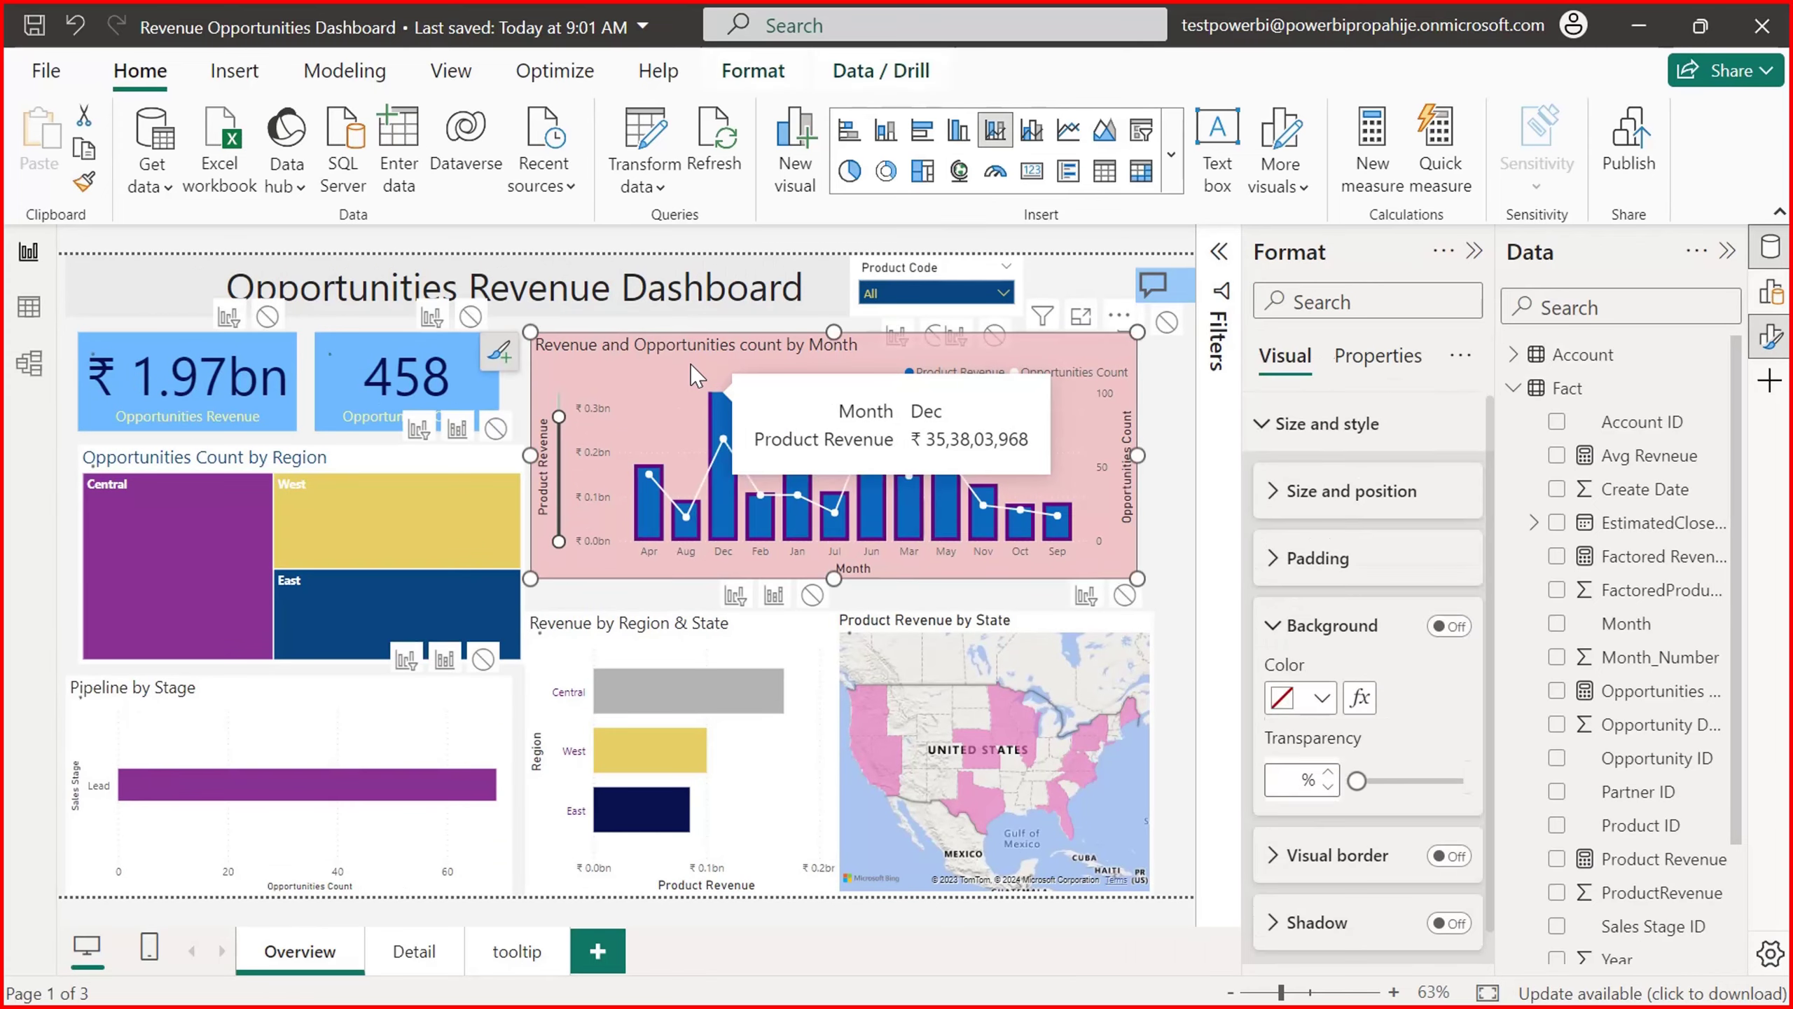
{"action": "left_click", "coordinate": [1274, 626]}
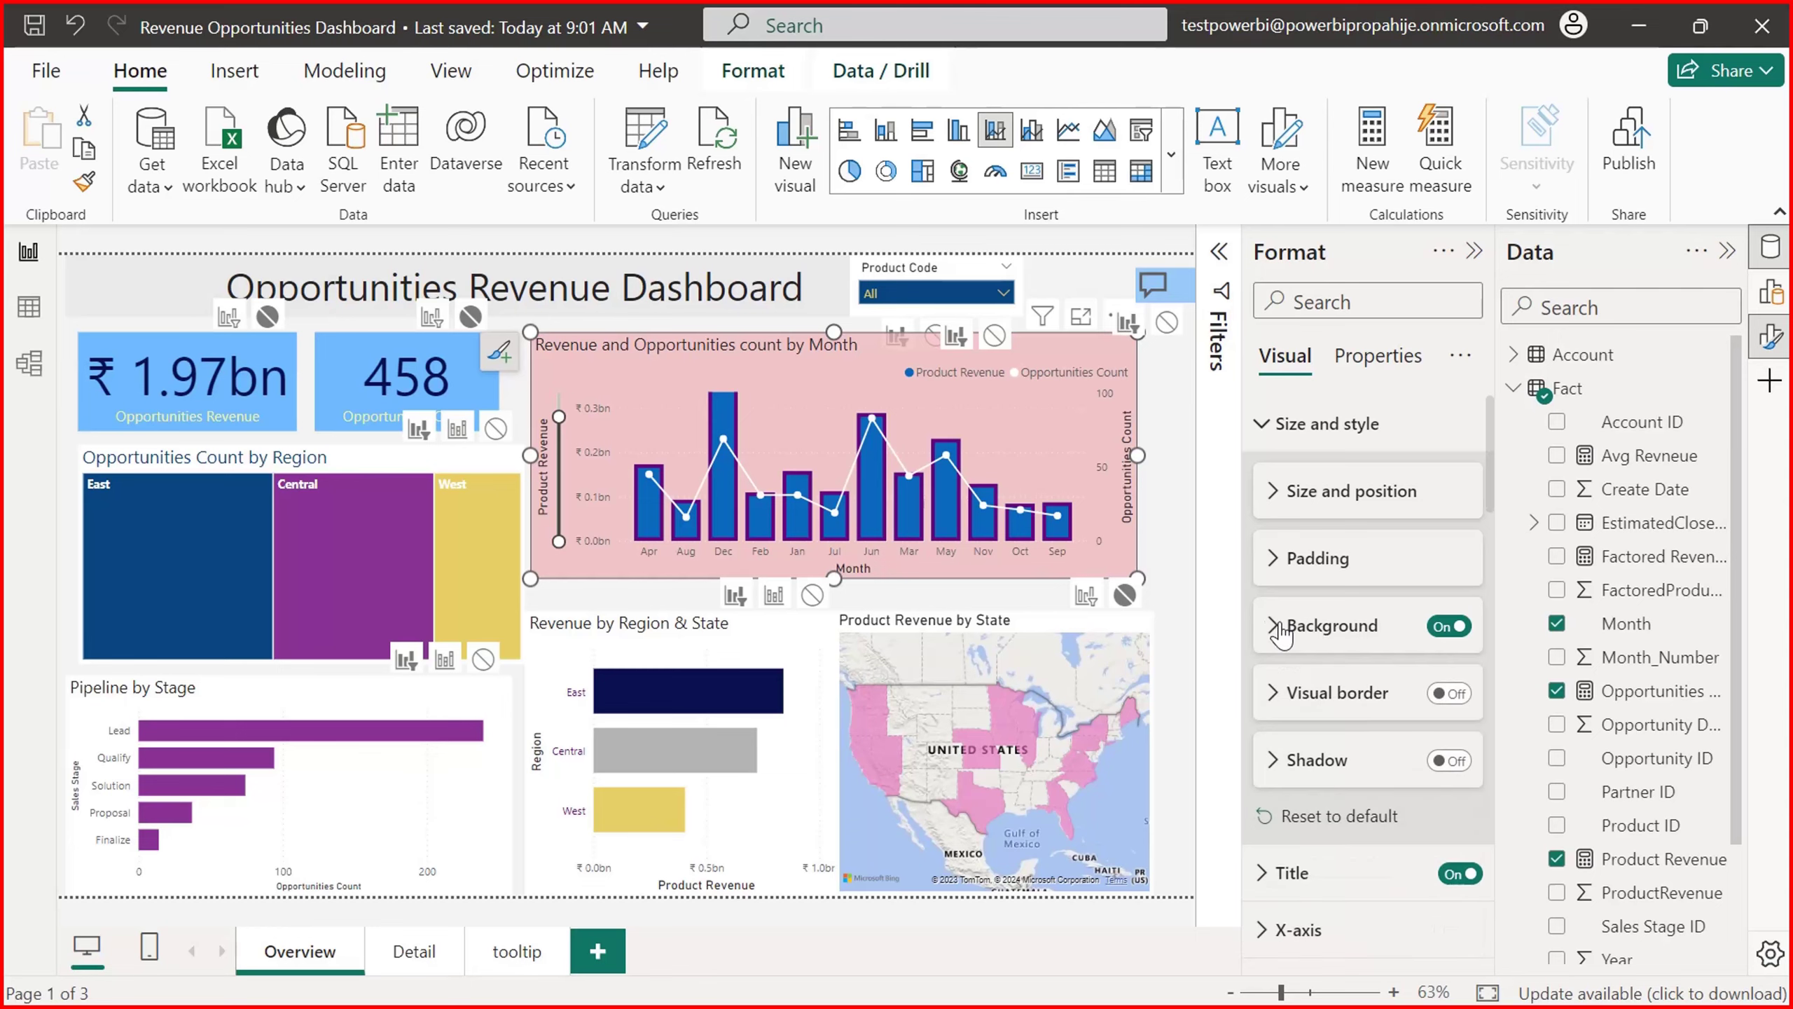
{"action": "left_click", "coordinate": [1274, 428]}
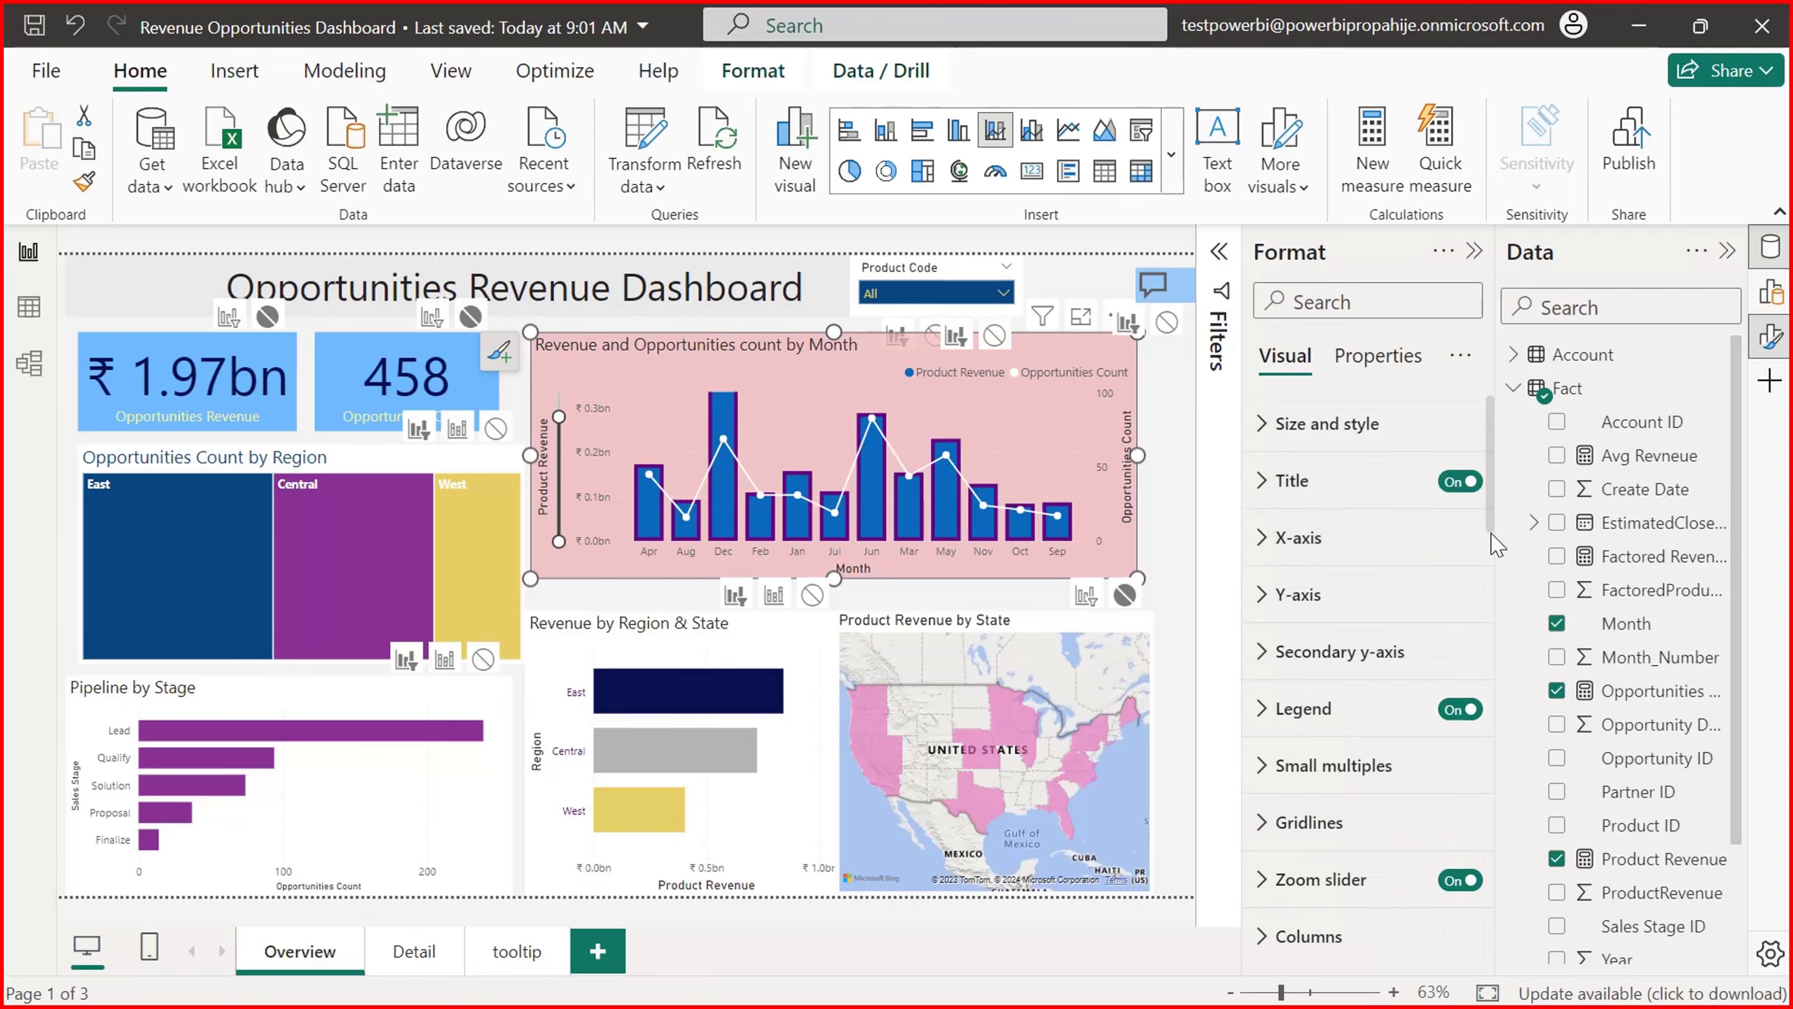
{"action": "scroll", "coordinate": [1498, 521], "scroll_direction": "down", "scroll_amount": 8}
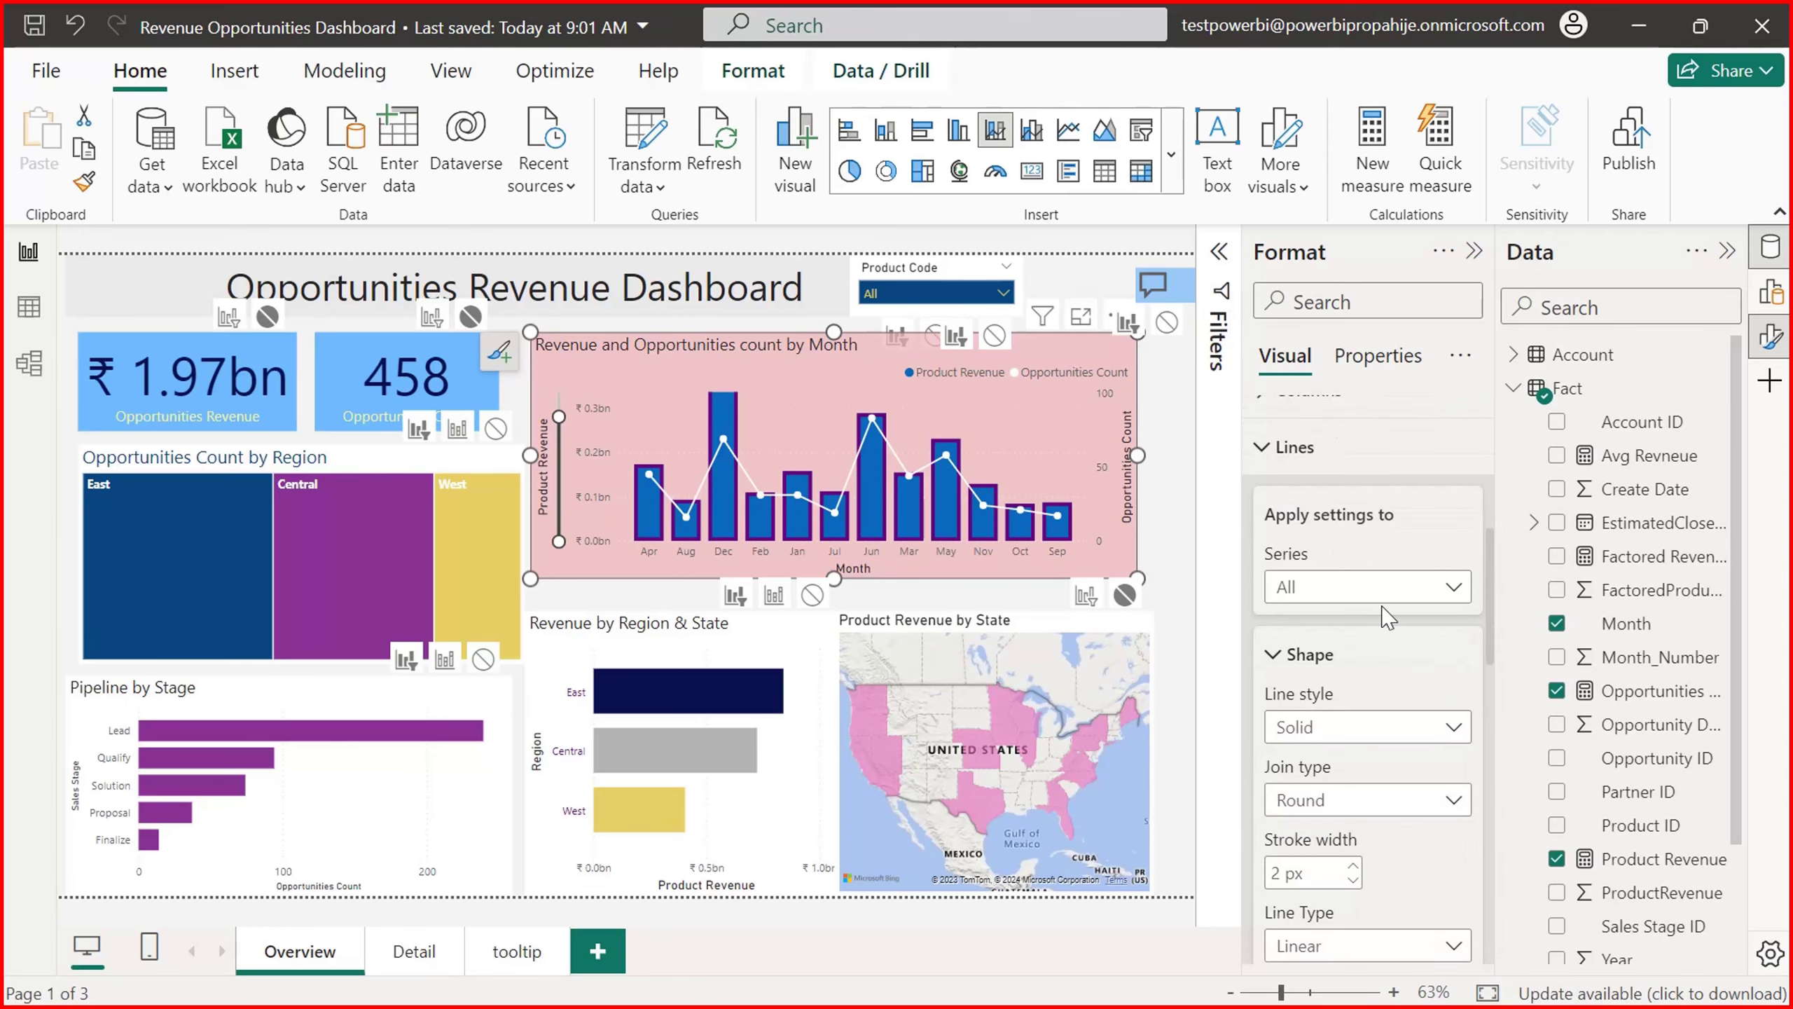
{"action": "left_click", "coordinate": [1274, 444]}
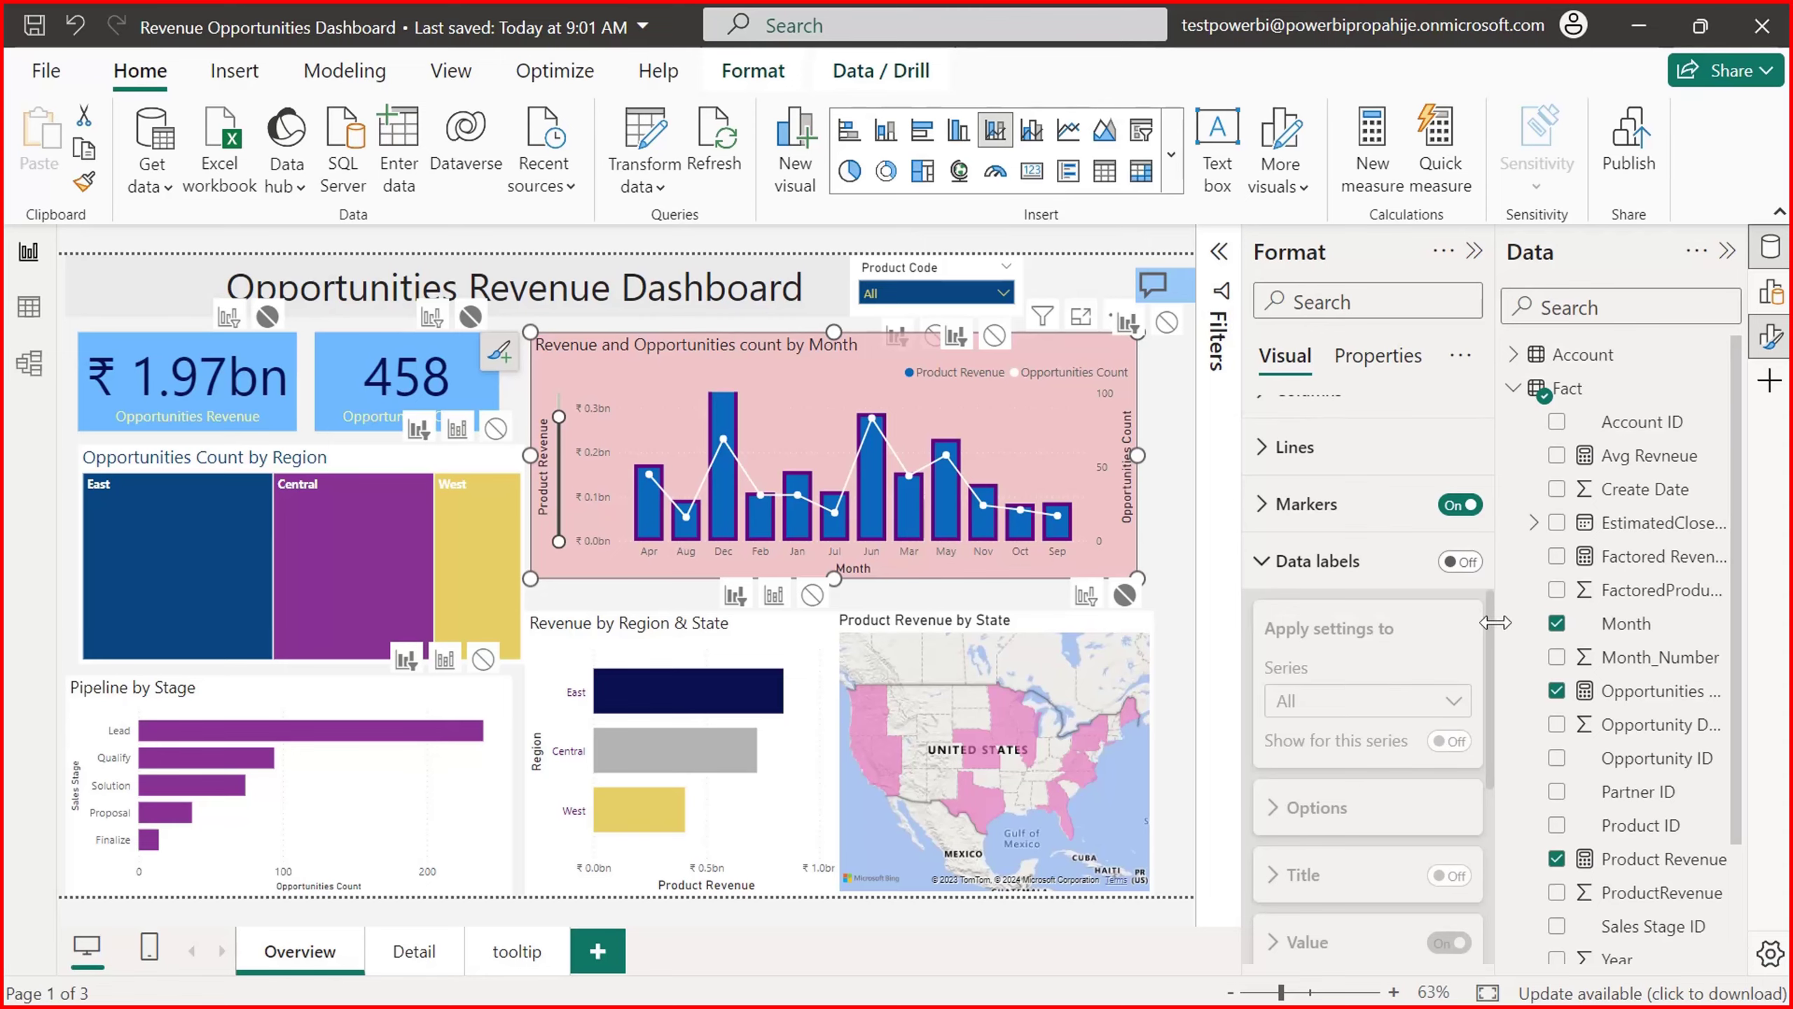
{"action": "left_click_drag", "start_coordinate": [1492, 654], "coordinate": [1490, 448]}
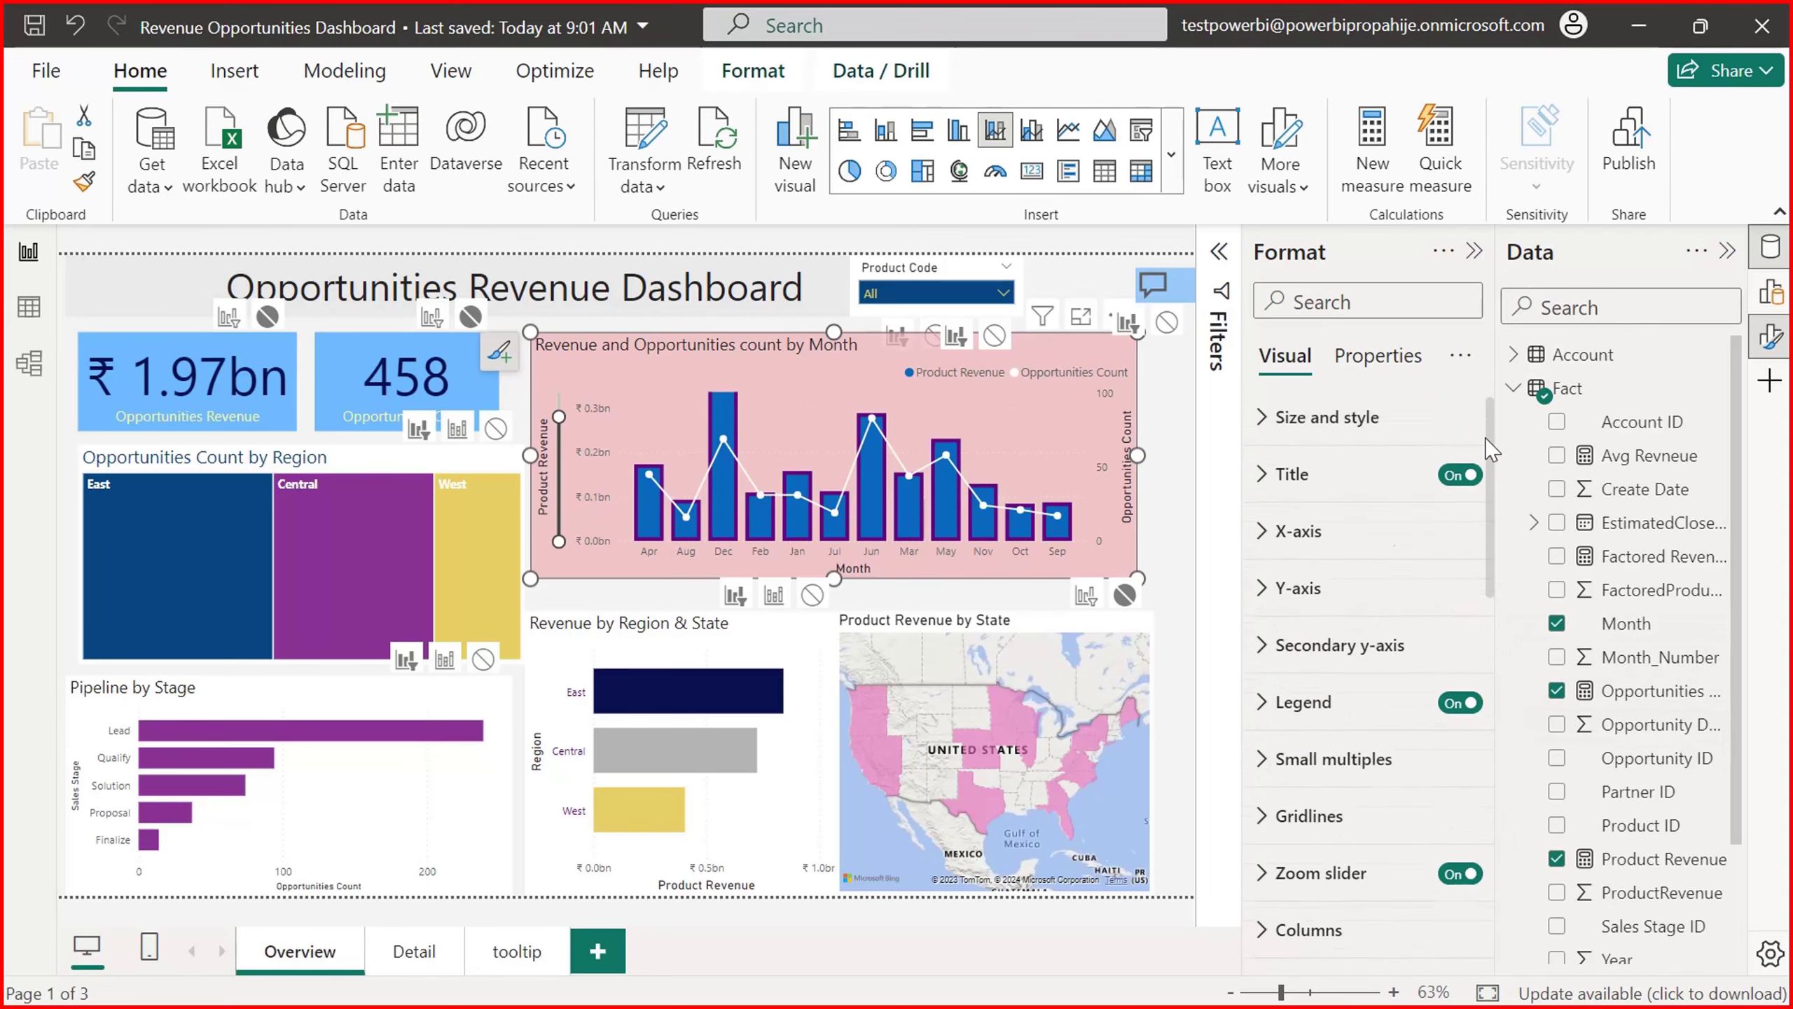
{"action": "left_click", "coordinate": [1377, 355]}
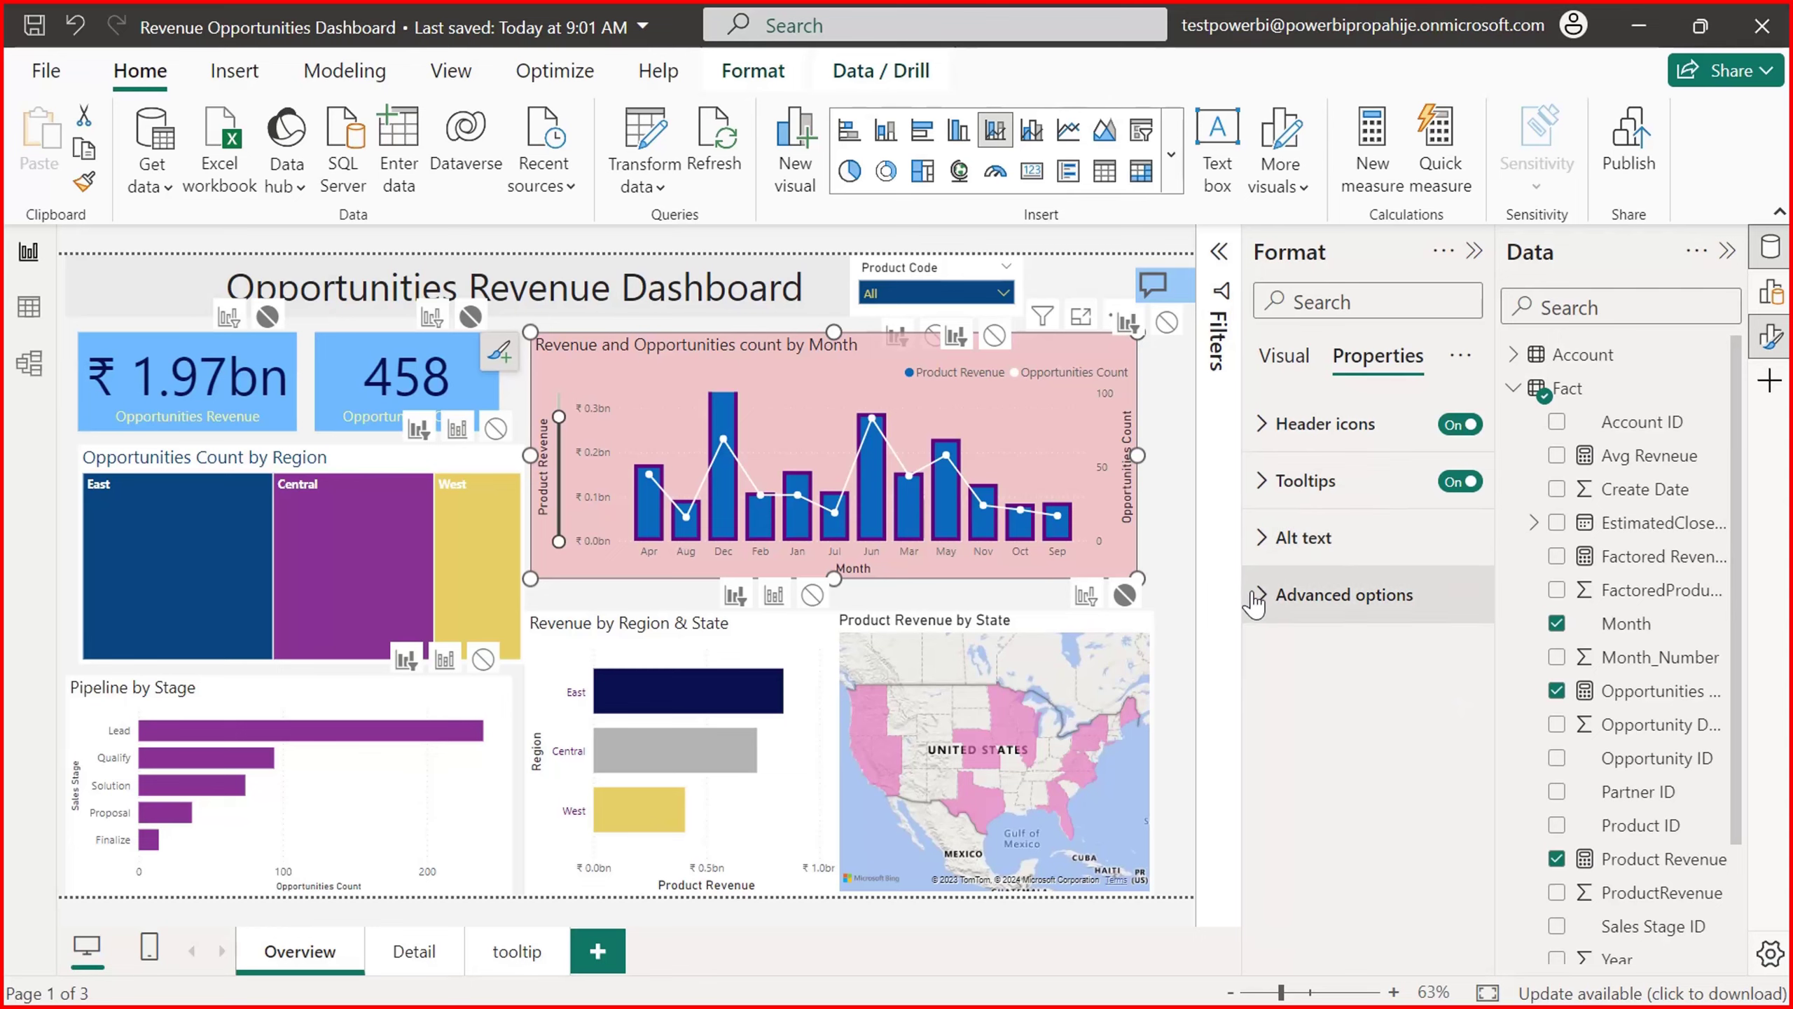
{"action": "left_click", "coordinate": [1264, 481]}
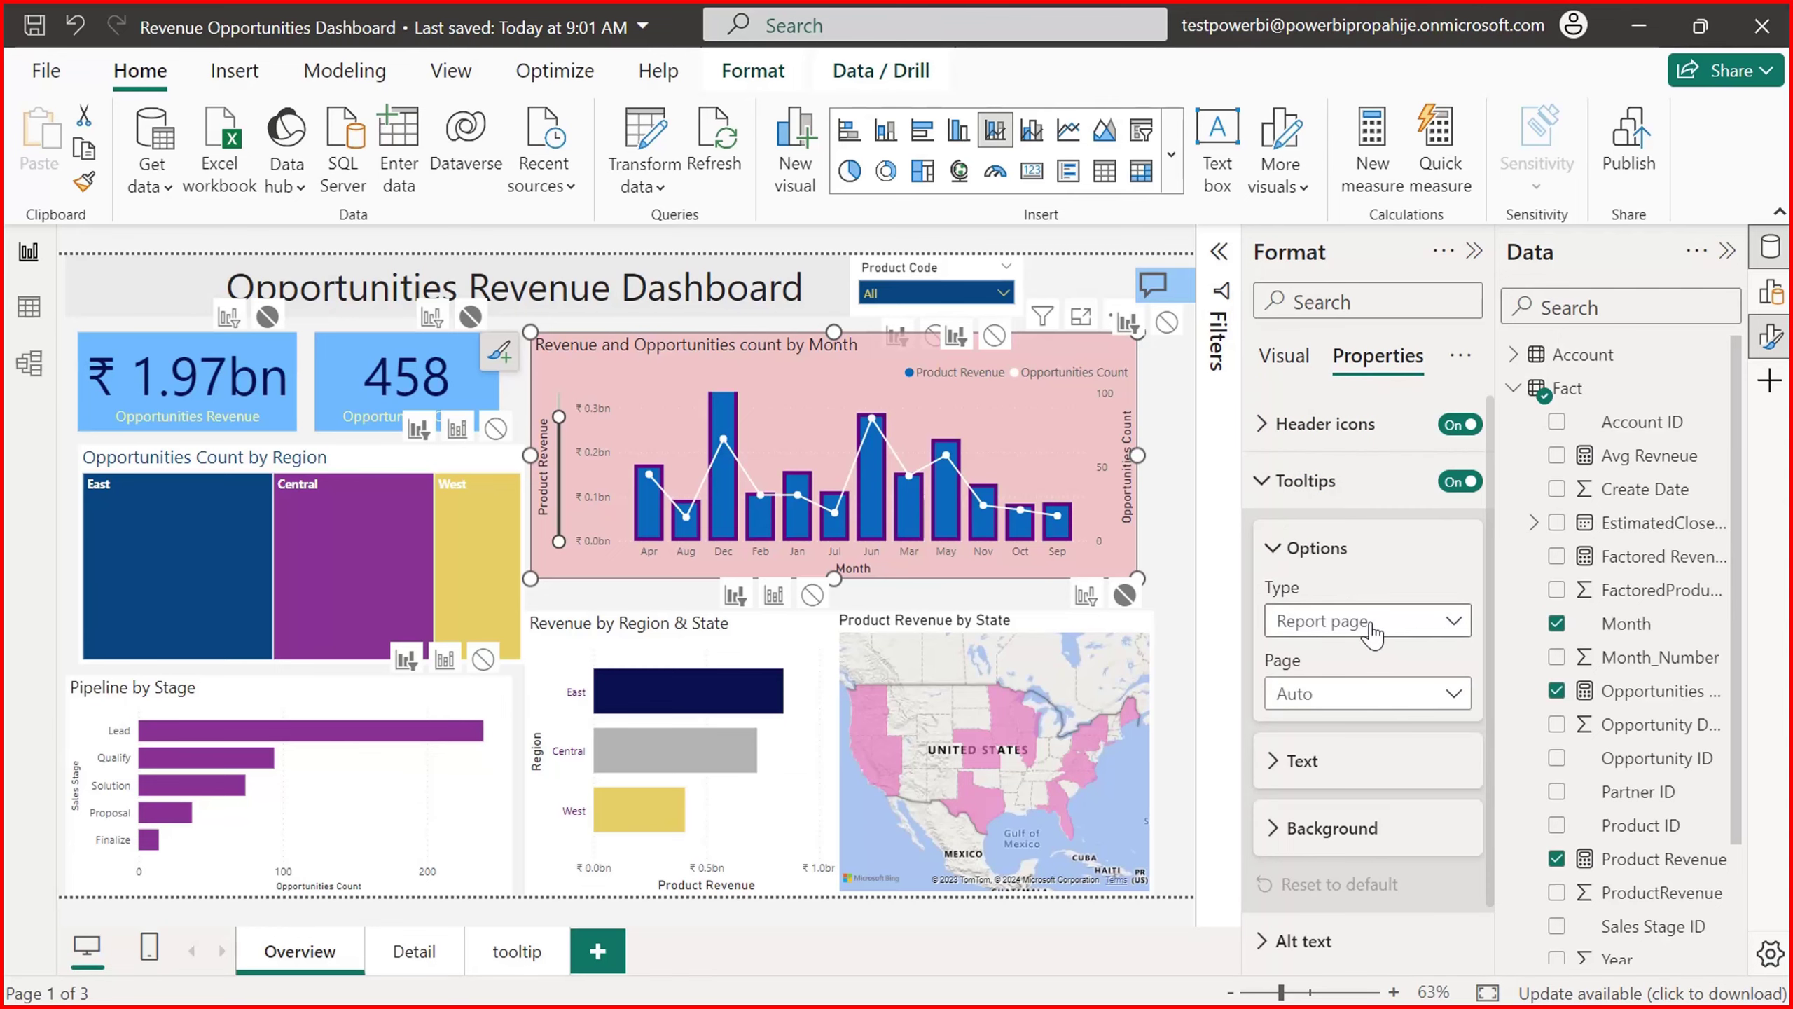
{"action": "left_click", "coordinate": [1391, 696]}
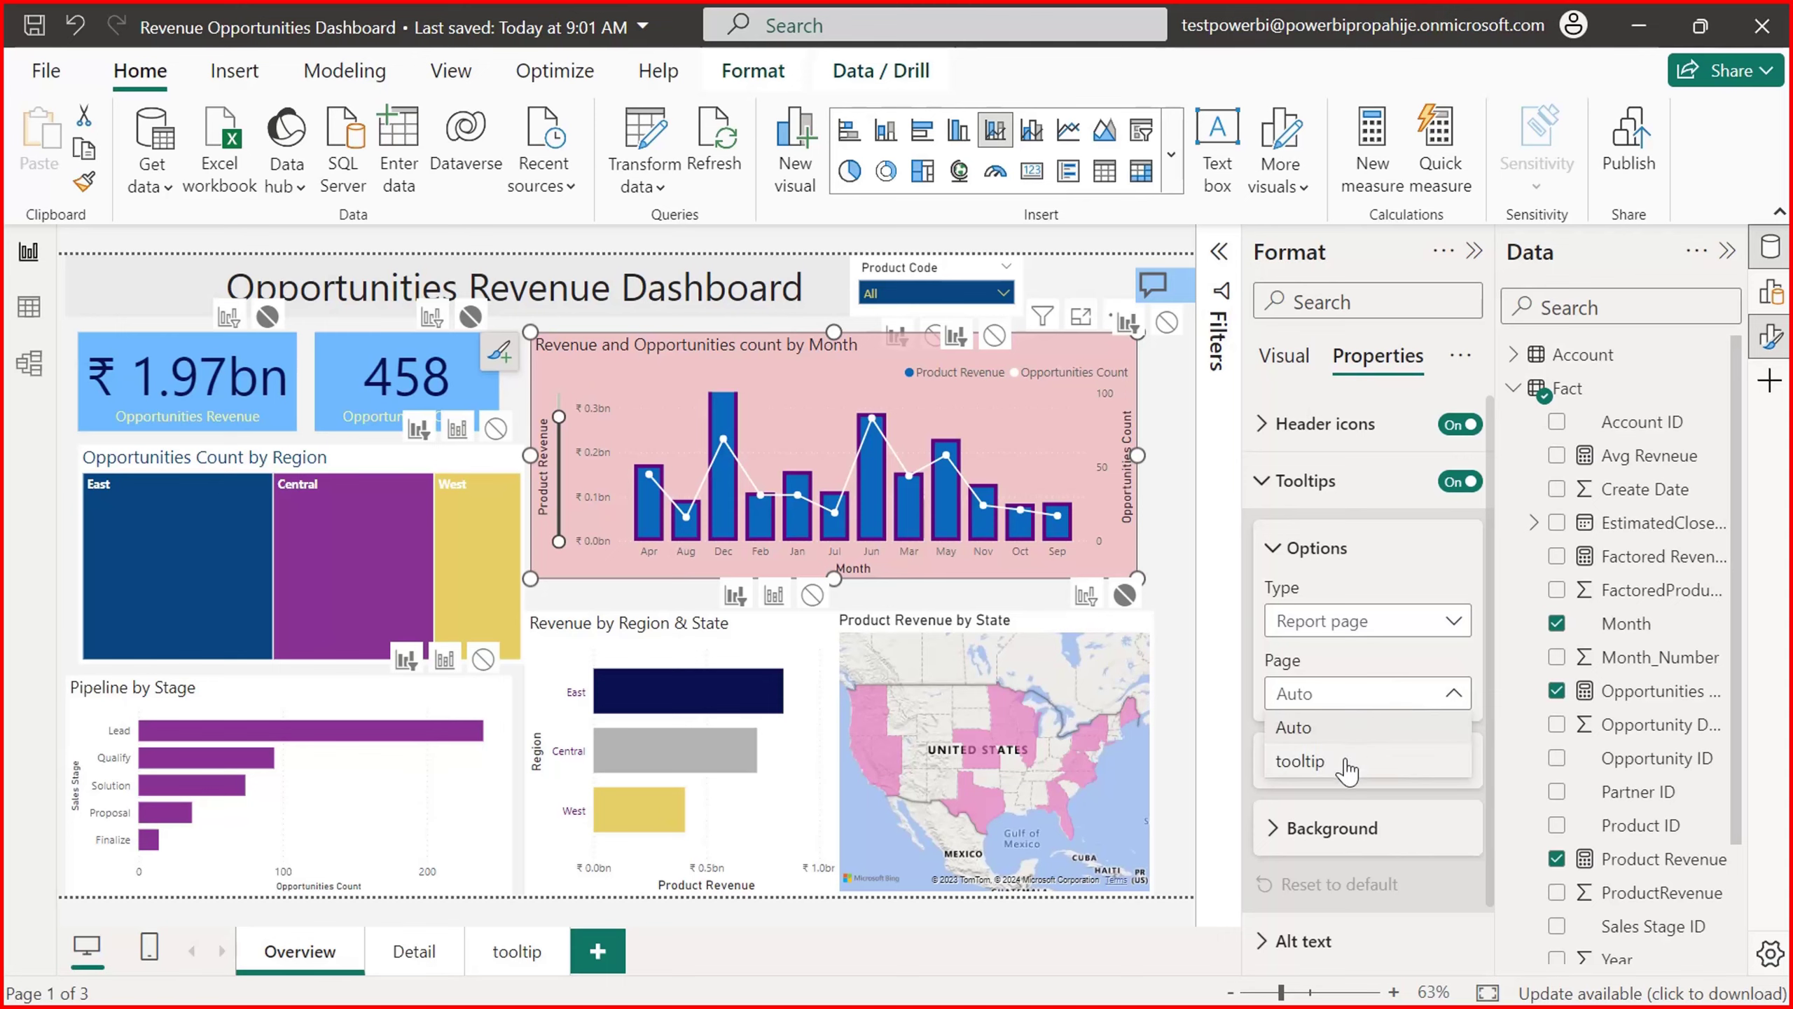
{"action": "left_click", "coordinate": [1301, 761]}
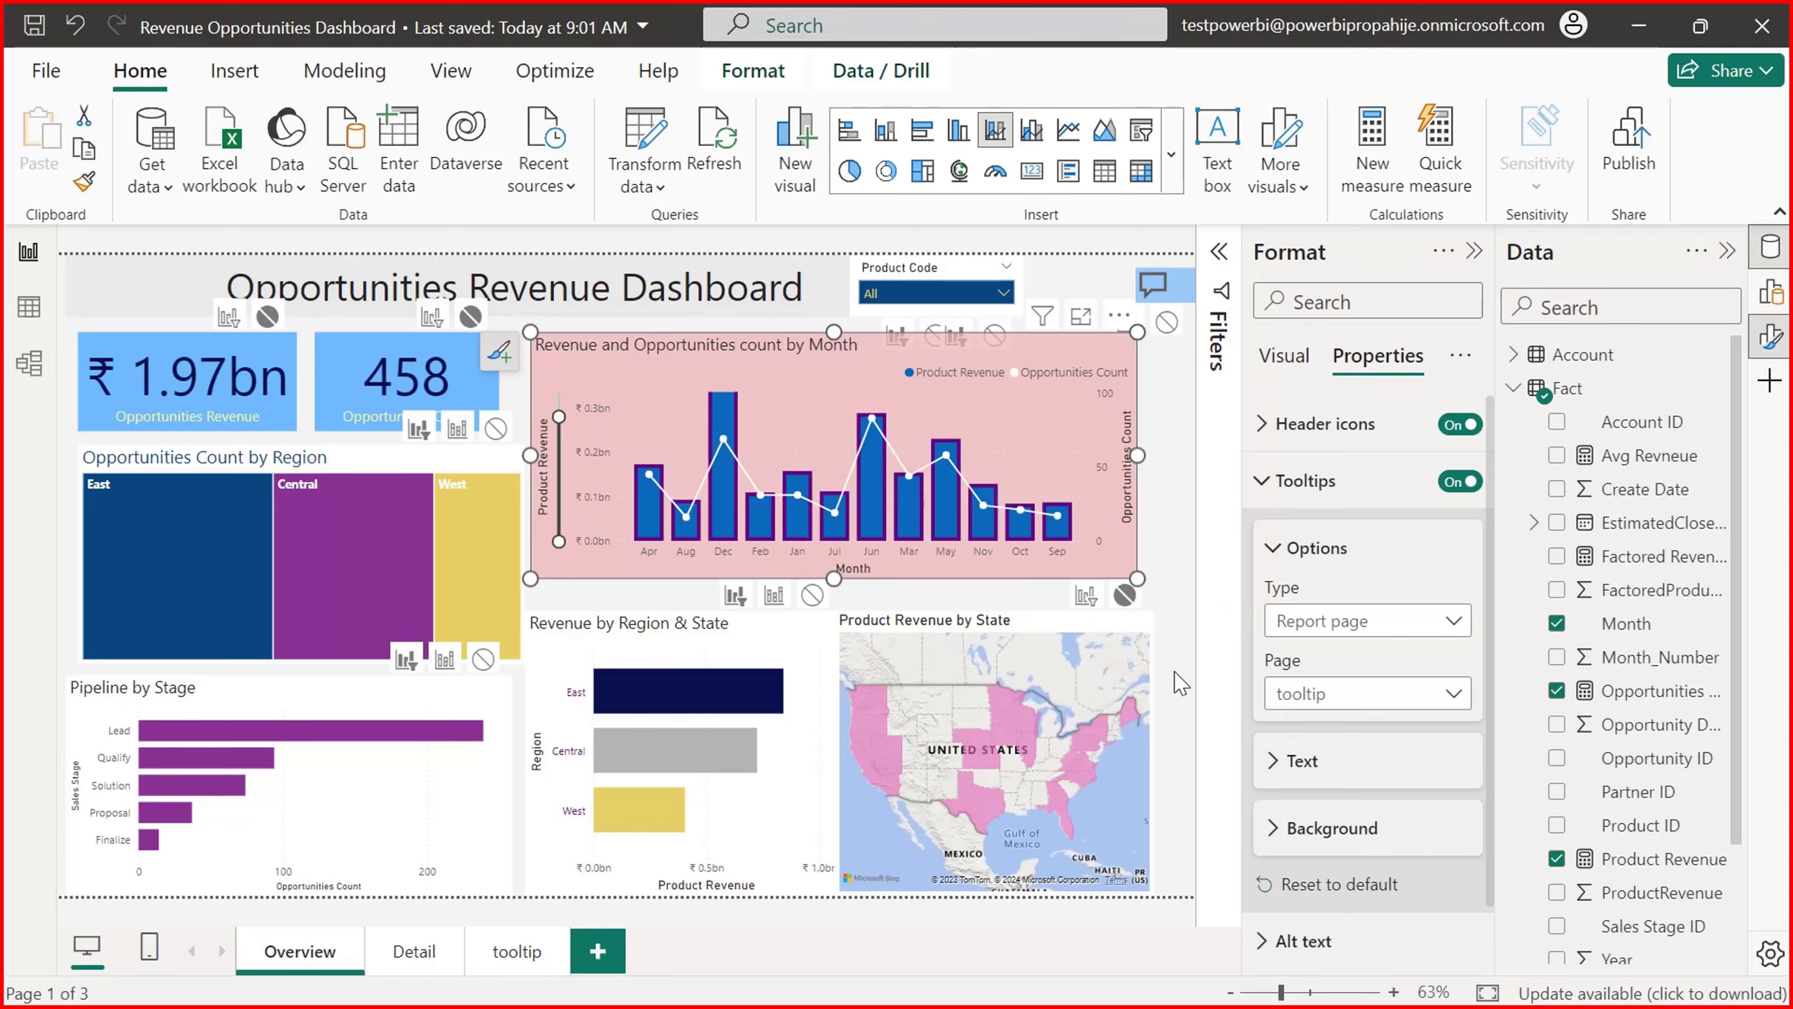
Step: Deselect the monthly revenue chart and preview its custom tooltip over the columns
{"action": "left_click", "coordinate": [755, 74]}
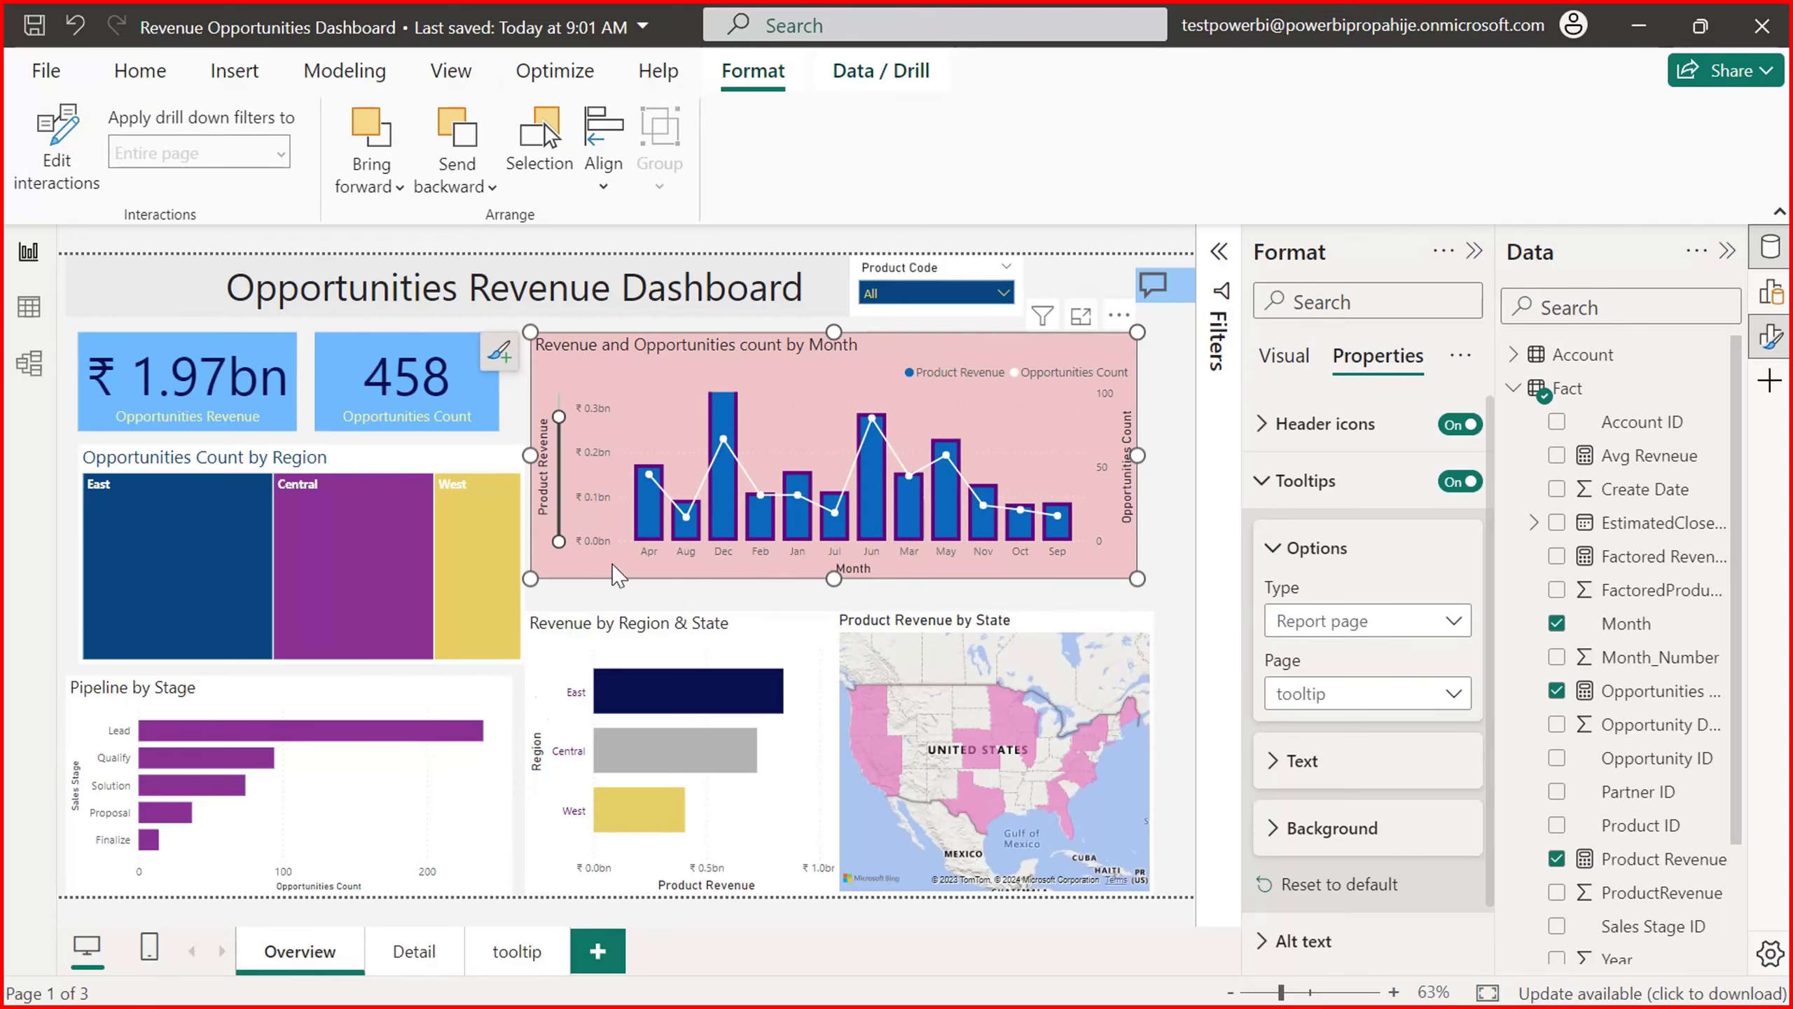
{"action": "key", "text": "Escape"}
{"action": "mouse_move", "coordinate": [717, 501]}
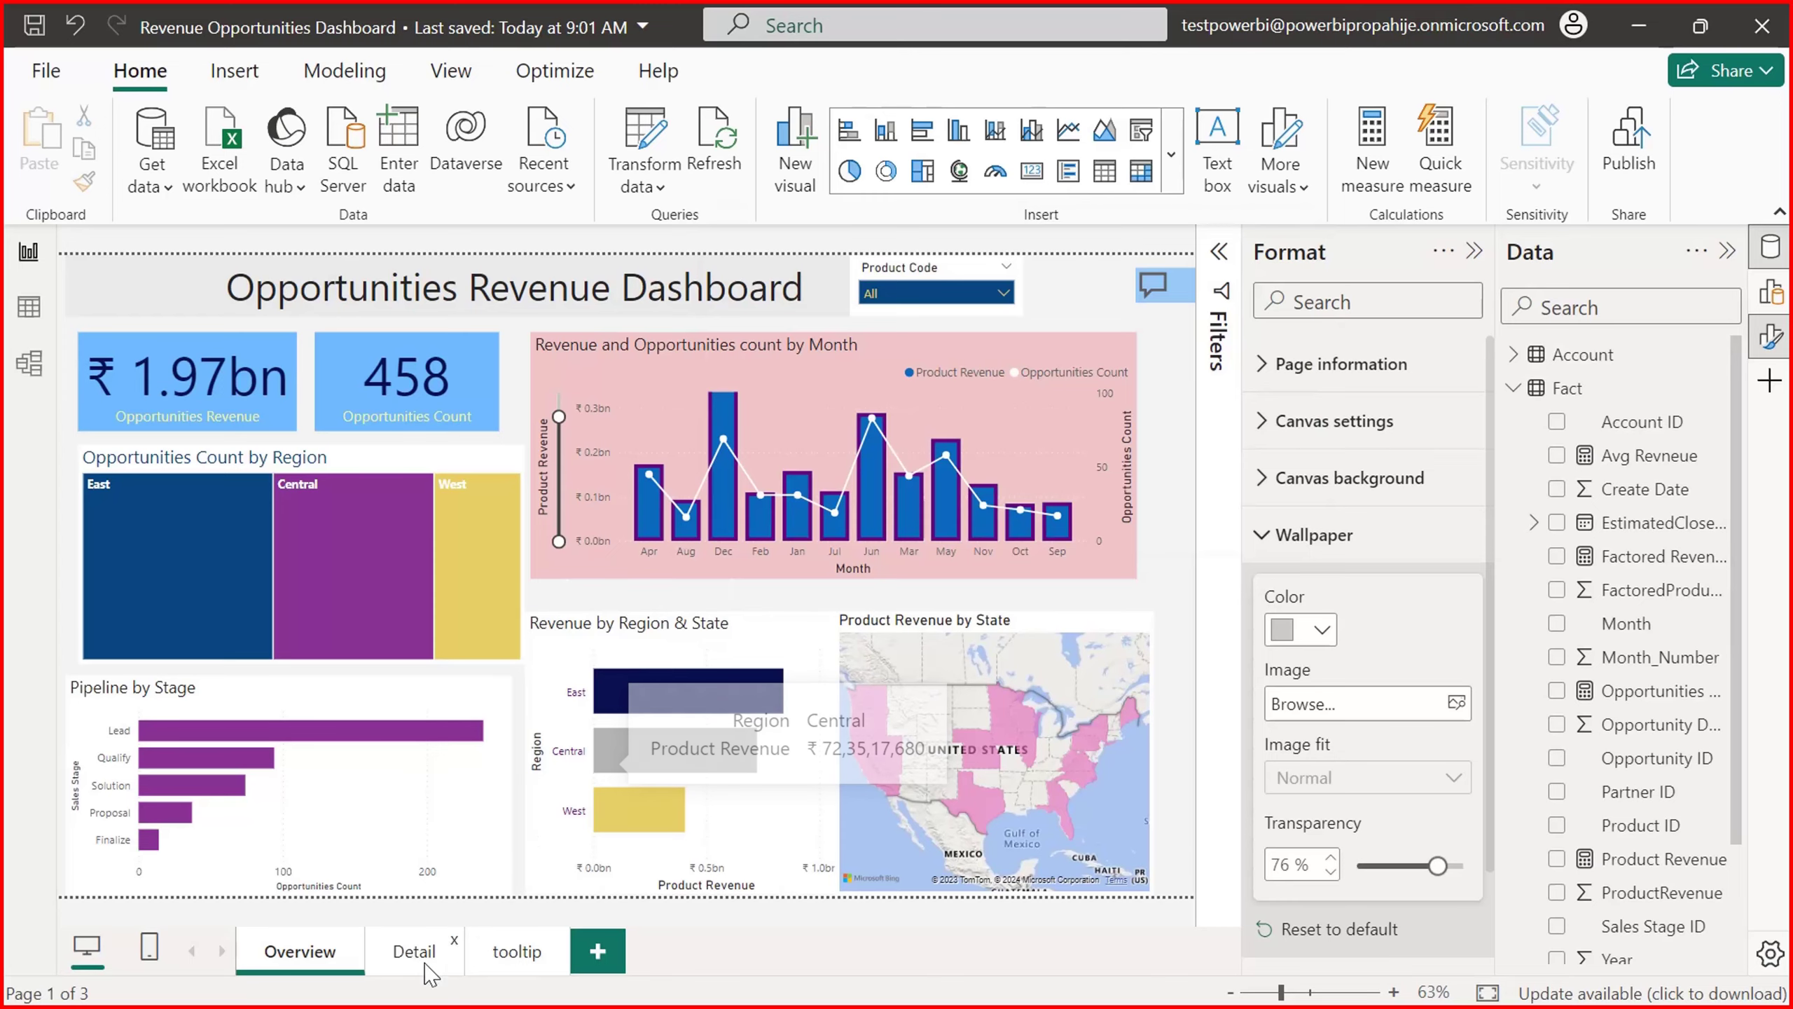
Step: Convert the Product Revenue by Create Date line chart on the tooltip page to an area chart and check the Overview page's tooltip
{"action": "left_click", "coordinate": [517, 950]}
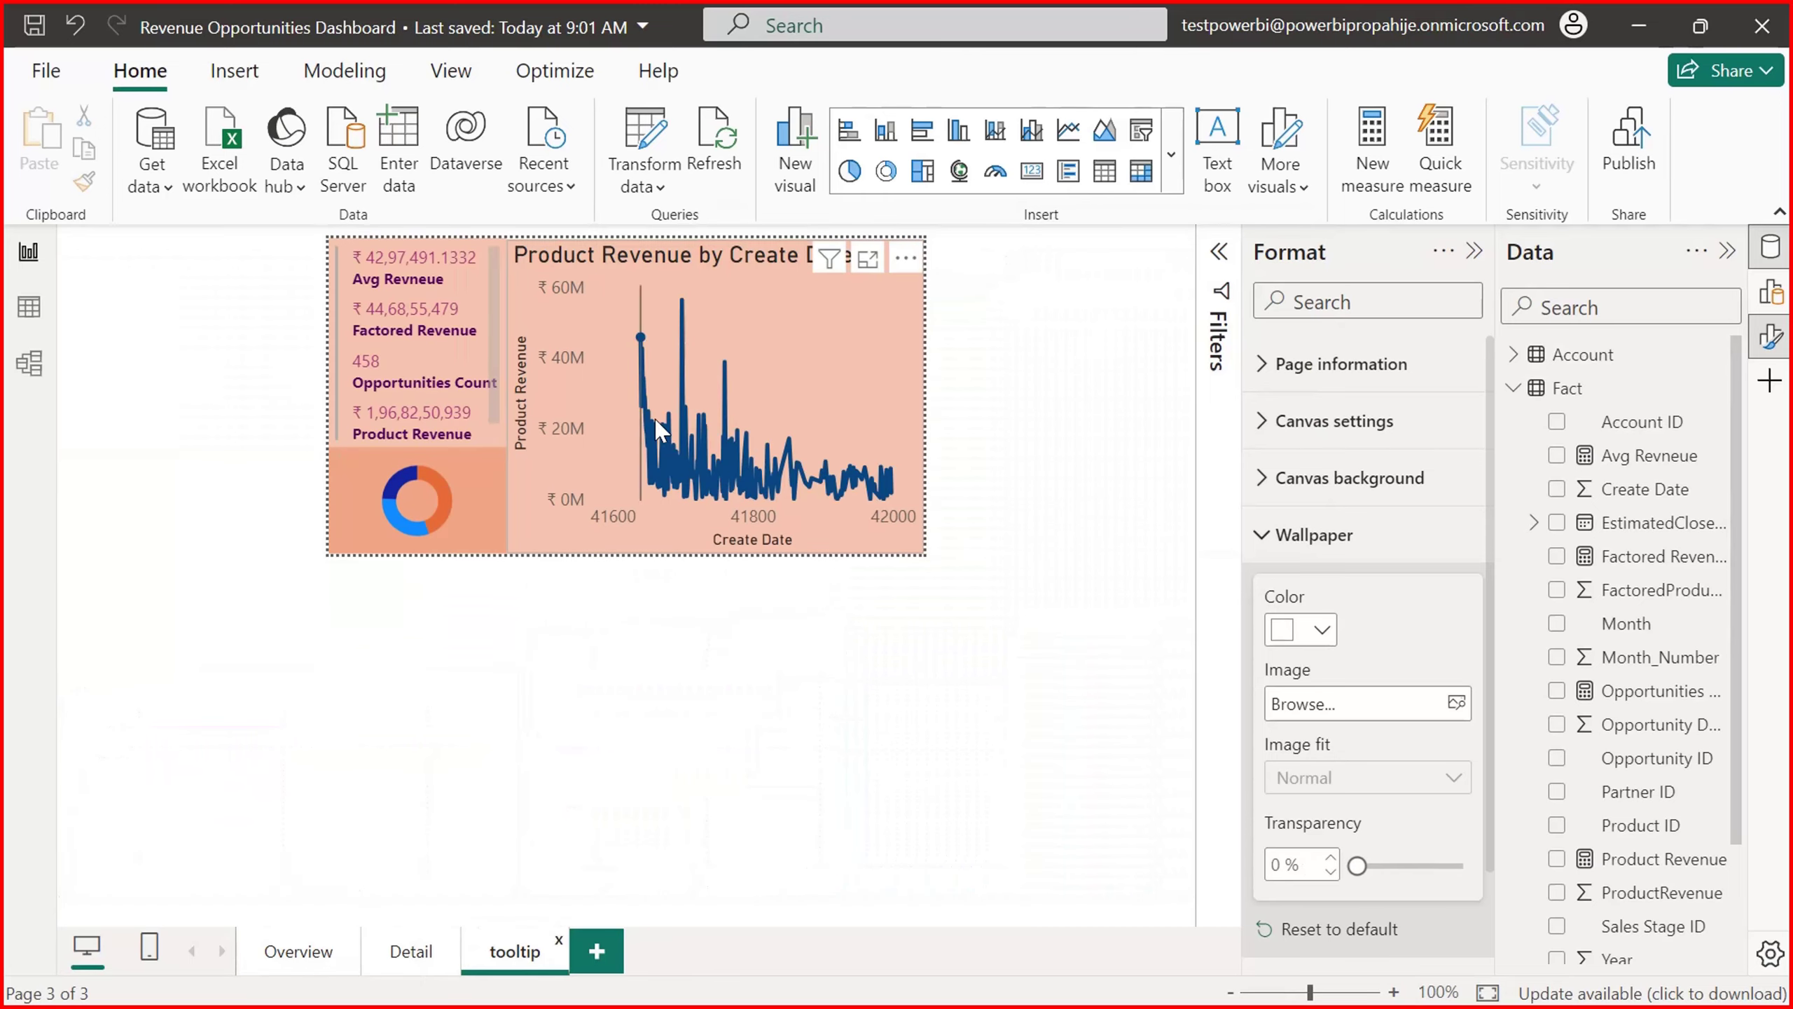
{"action": "left_click", "coordinate": [778, 400]}
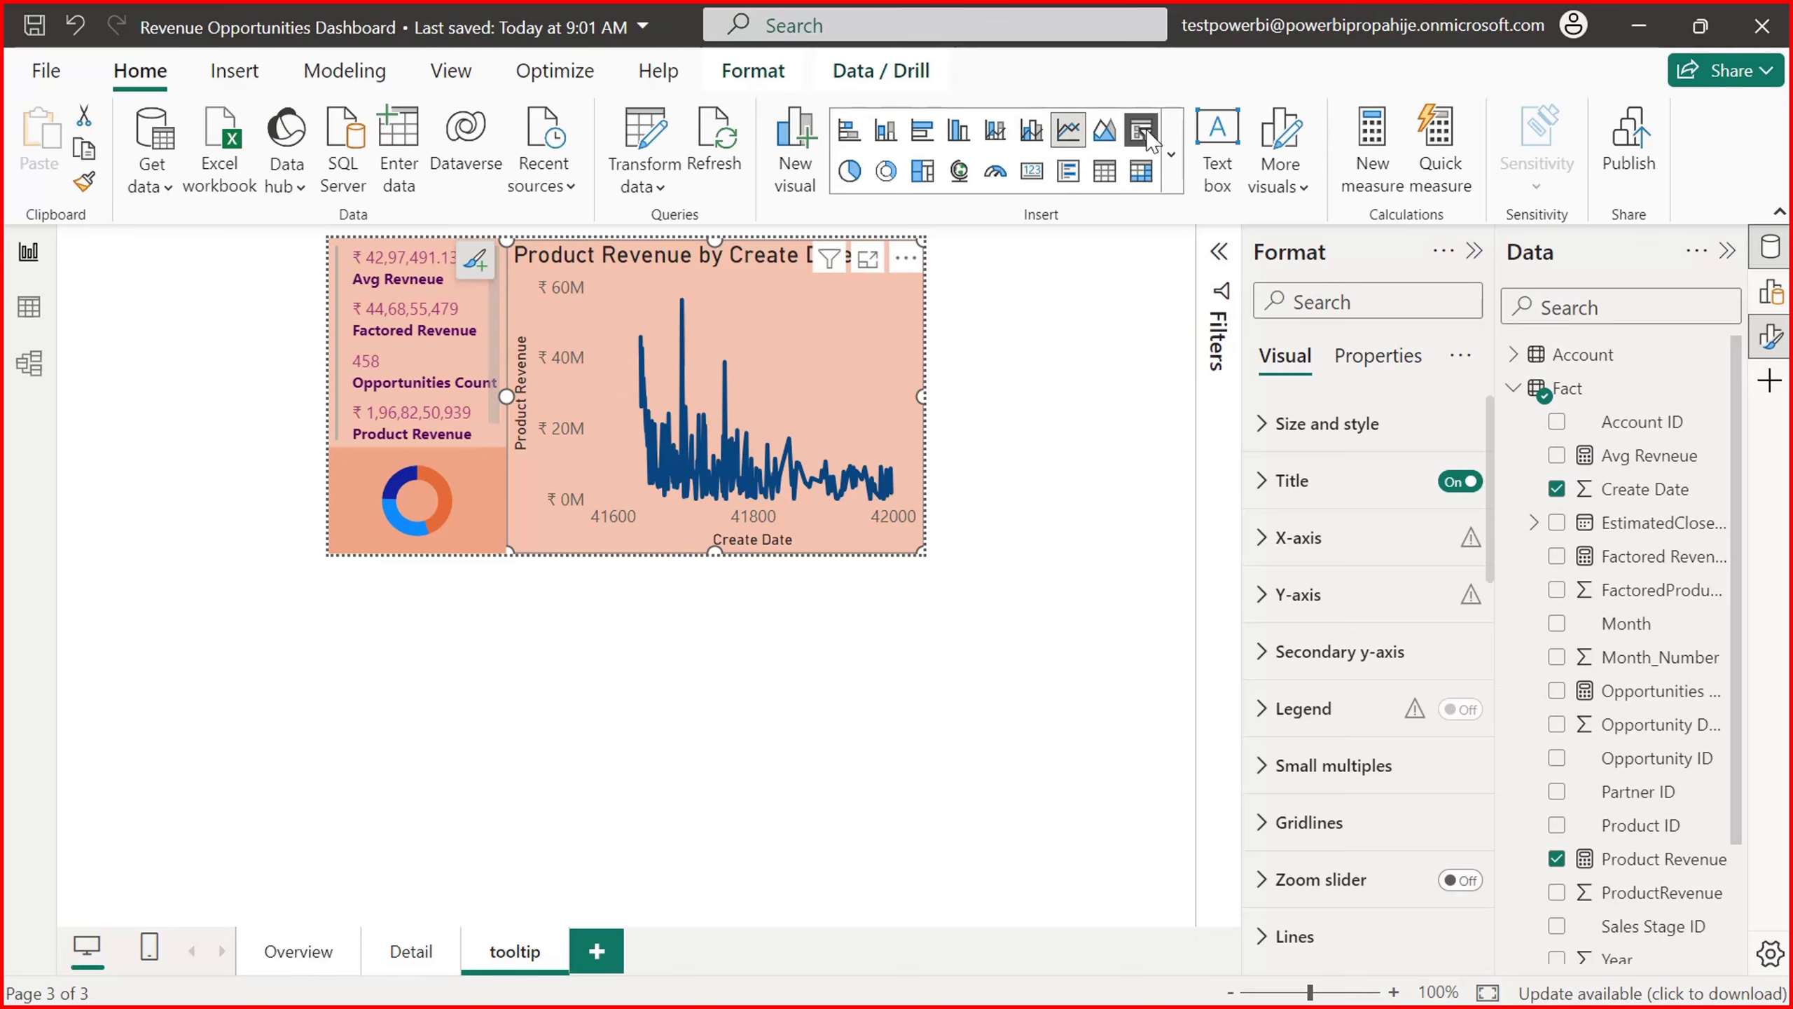
{"action": "left_click", "coordinate": [1104, 129]}
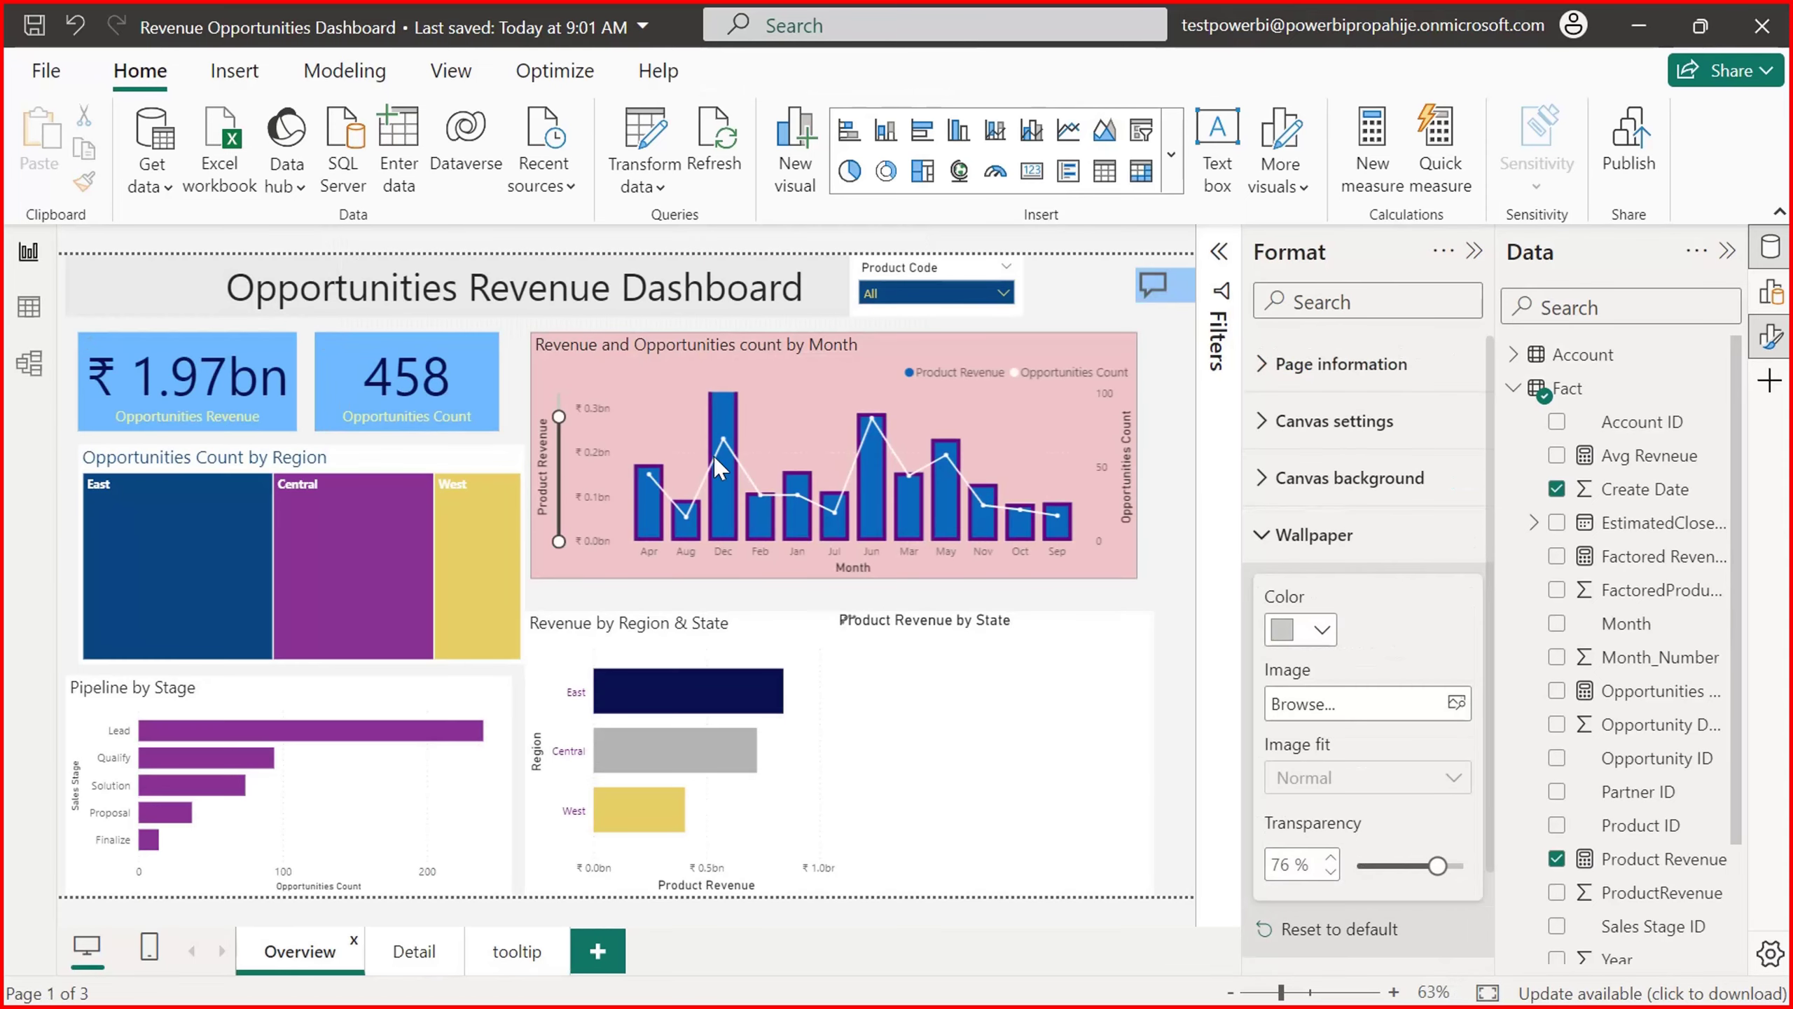
{"action": "mouse_move", "coordinate": [689, 520]}
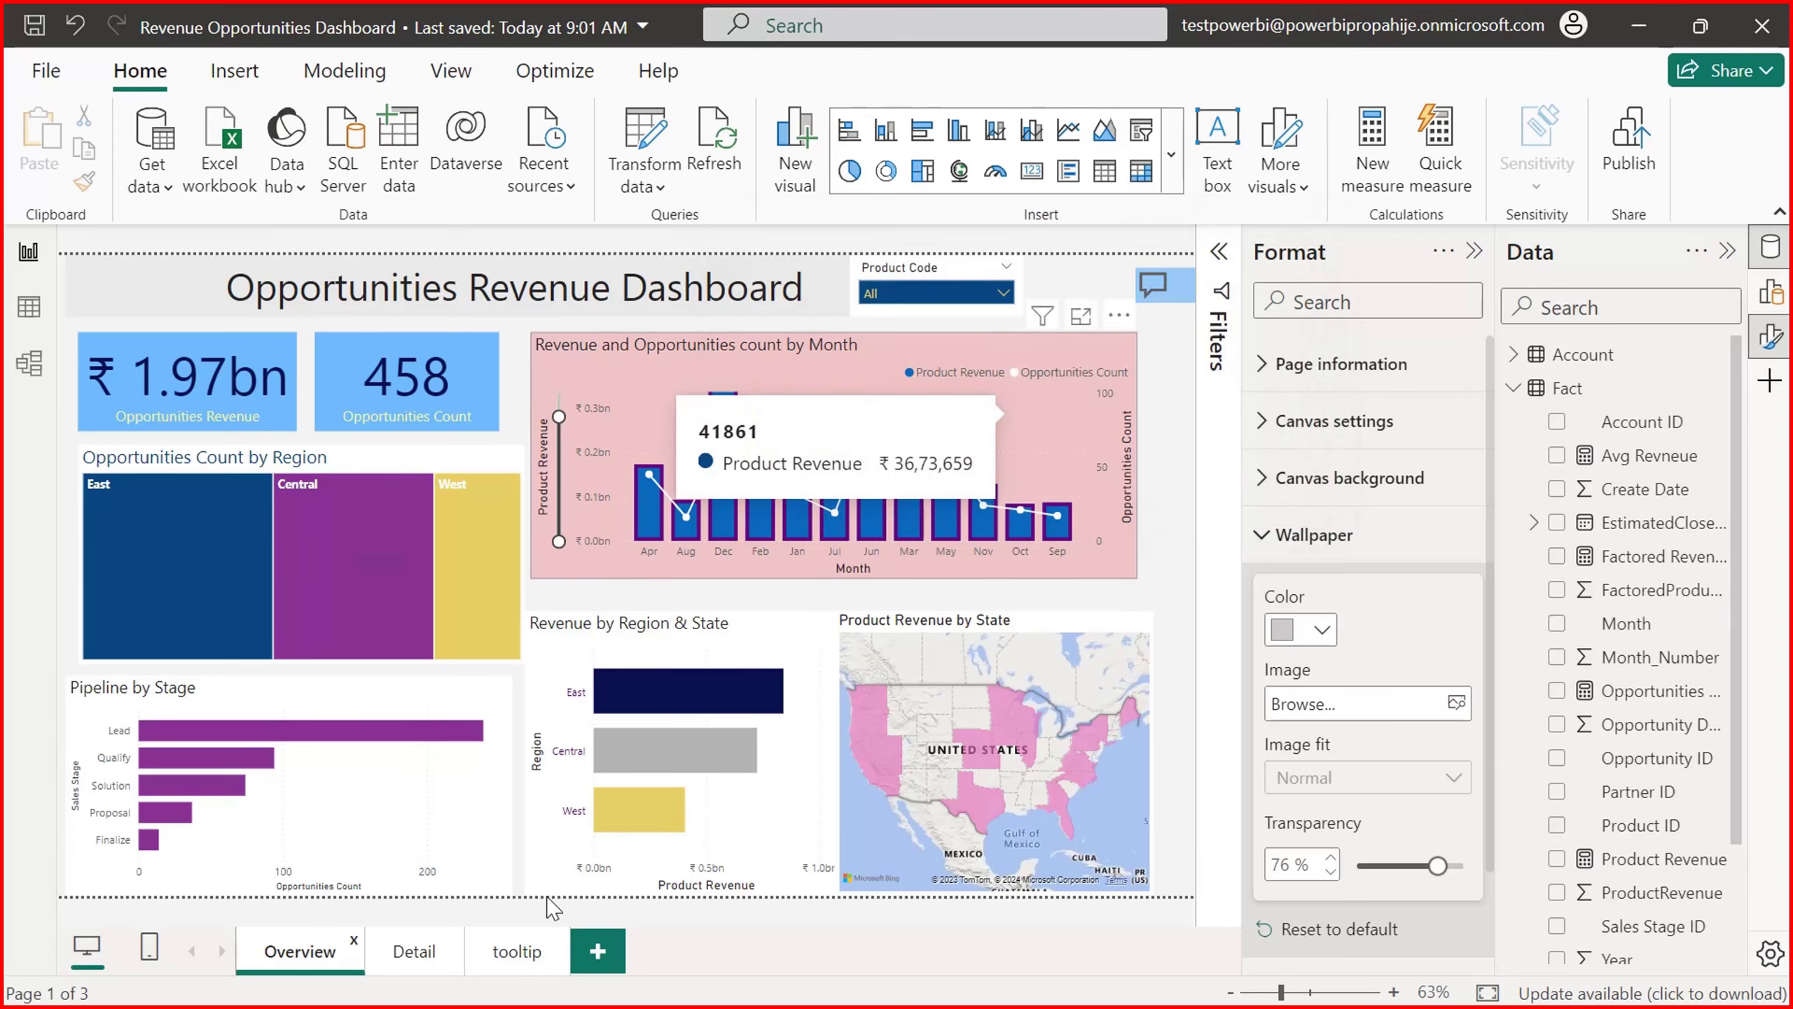
Step: Change the tooltip page area chart's Product Revenue line color to dark purple and preview the tooltip on the Overview page's monthly chart
{"action": "left_click", "coordinate": [512, 954]}
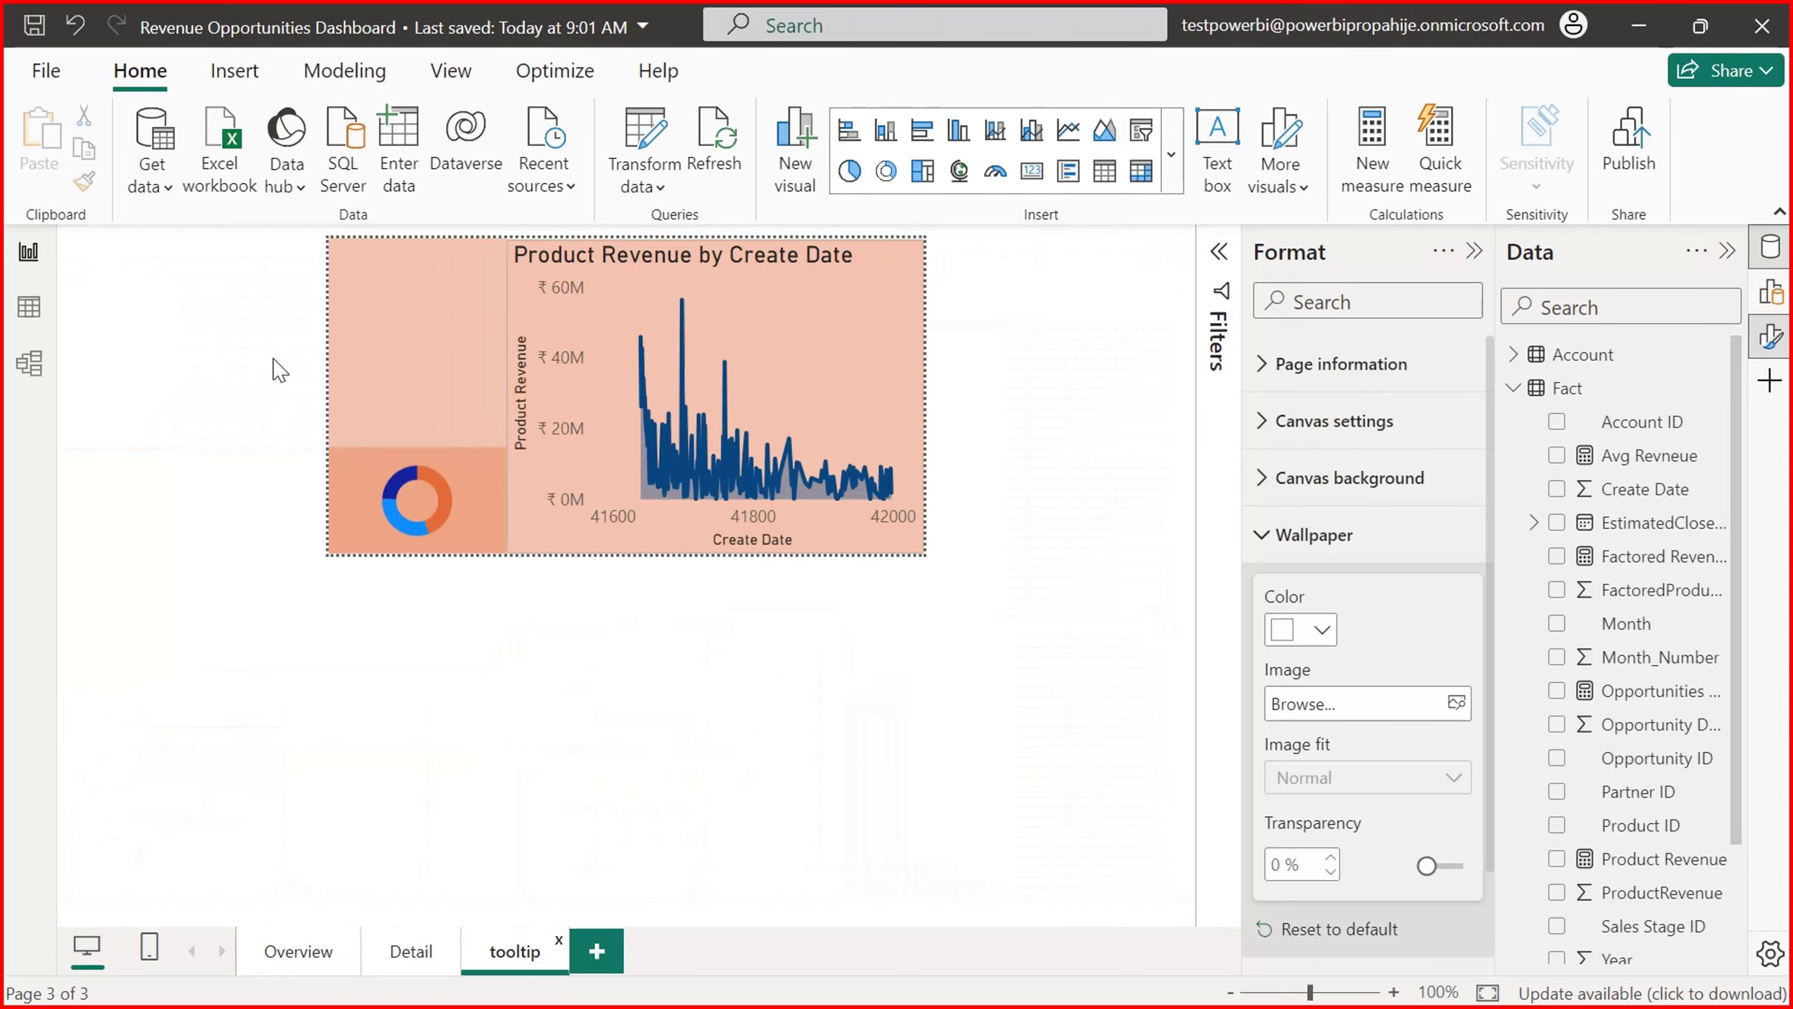
{"action": "left_click", "coordinate": [819, 402]}
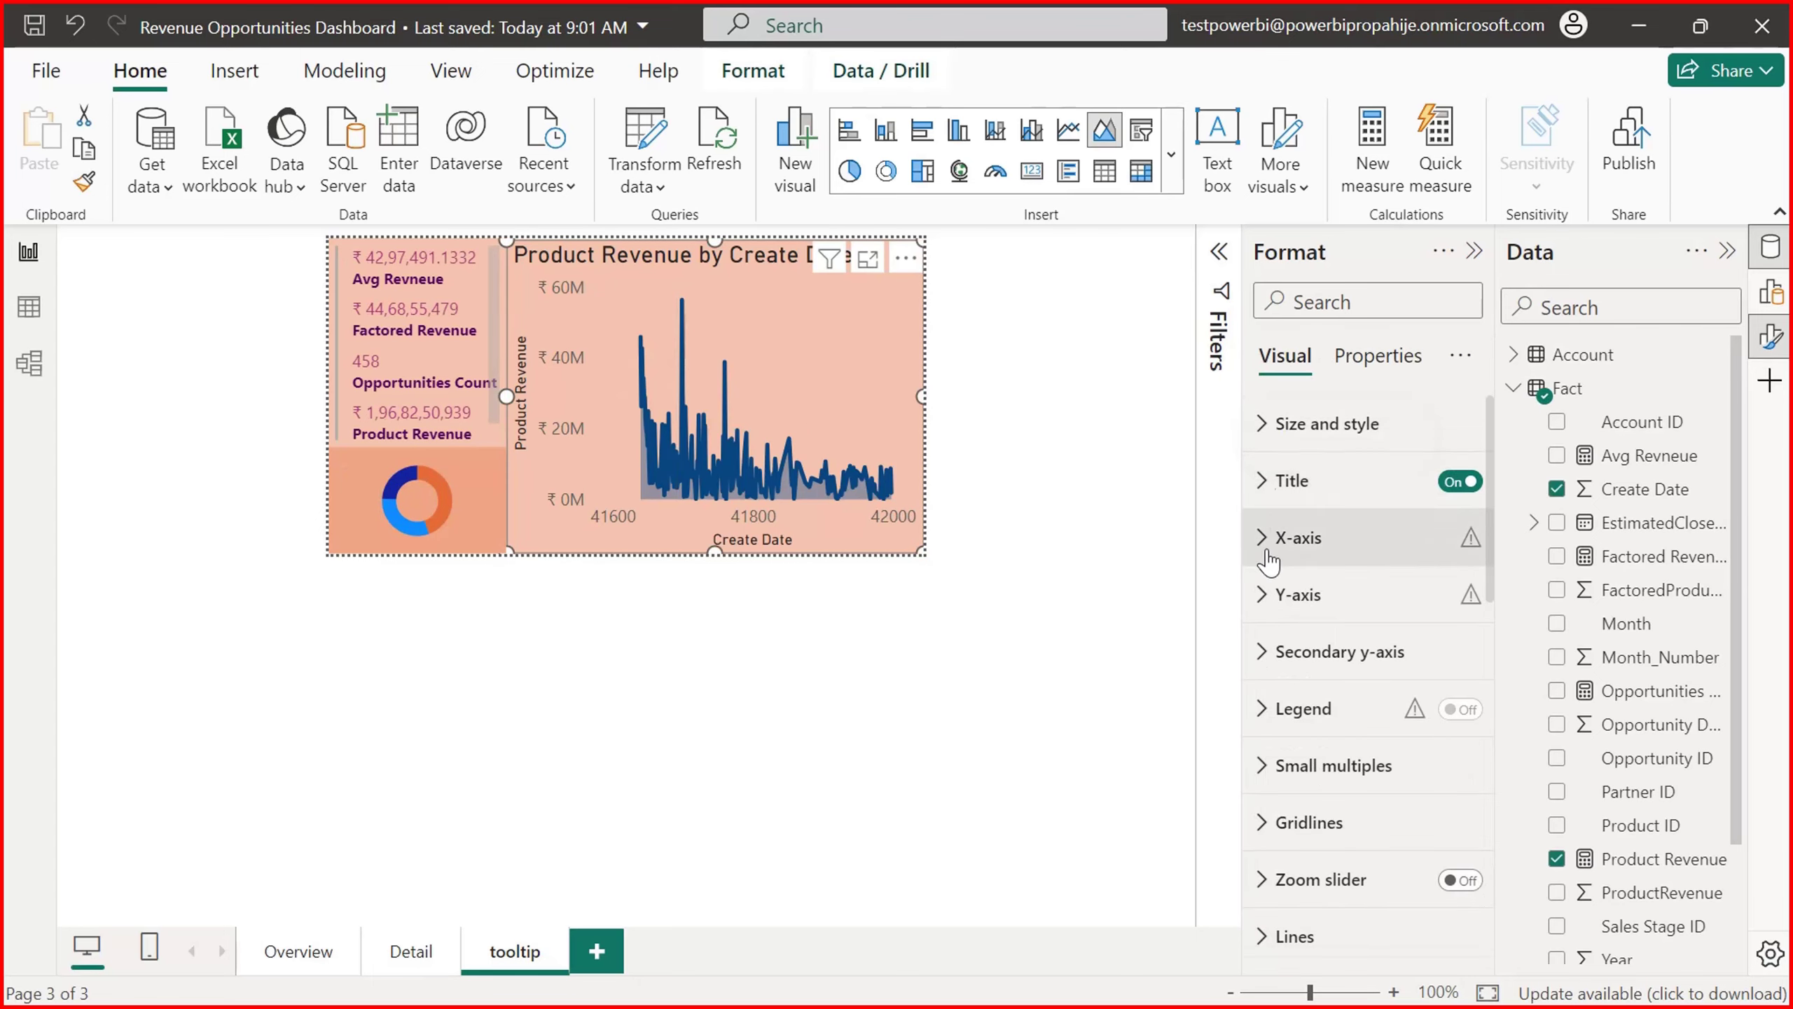
{"action": "left_click", "coordinate": [1265, 426]}
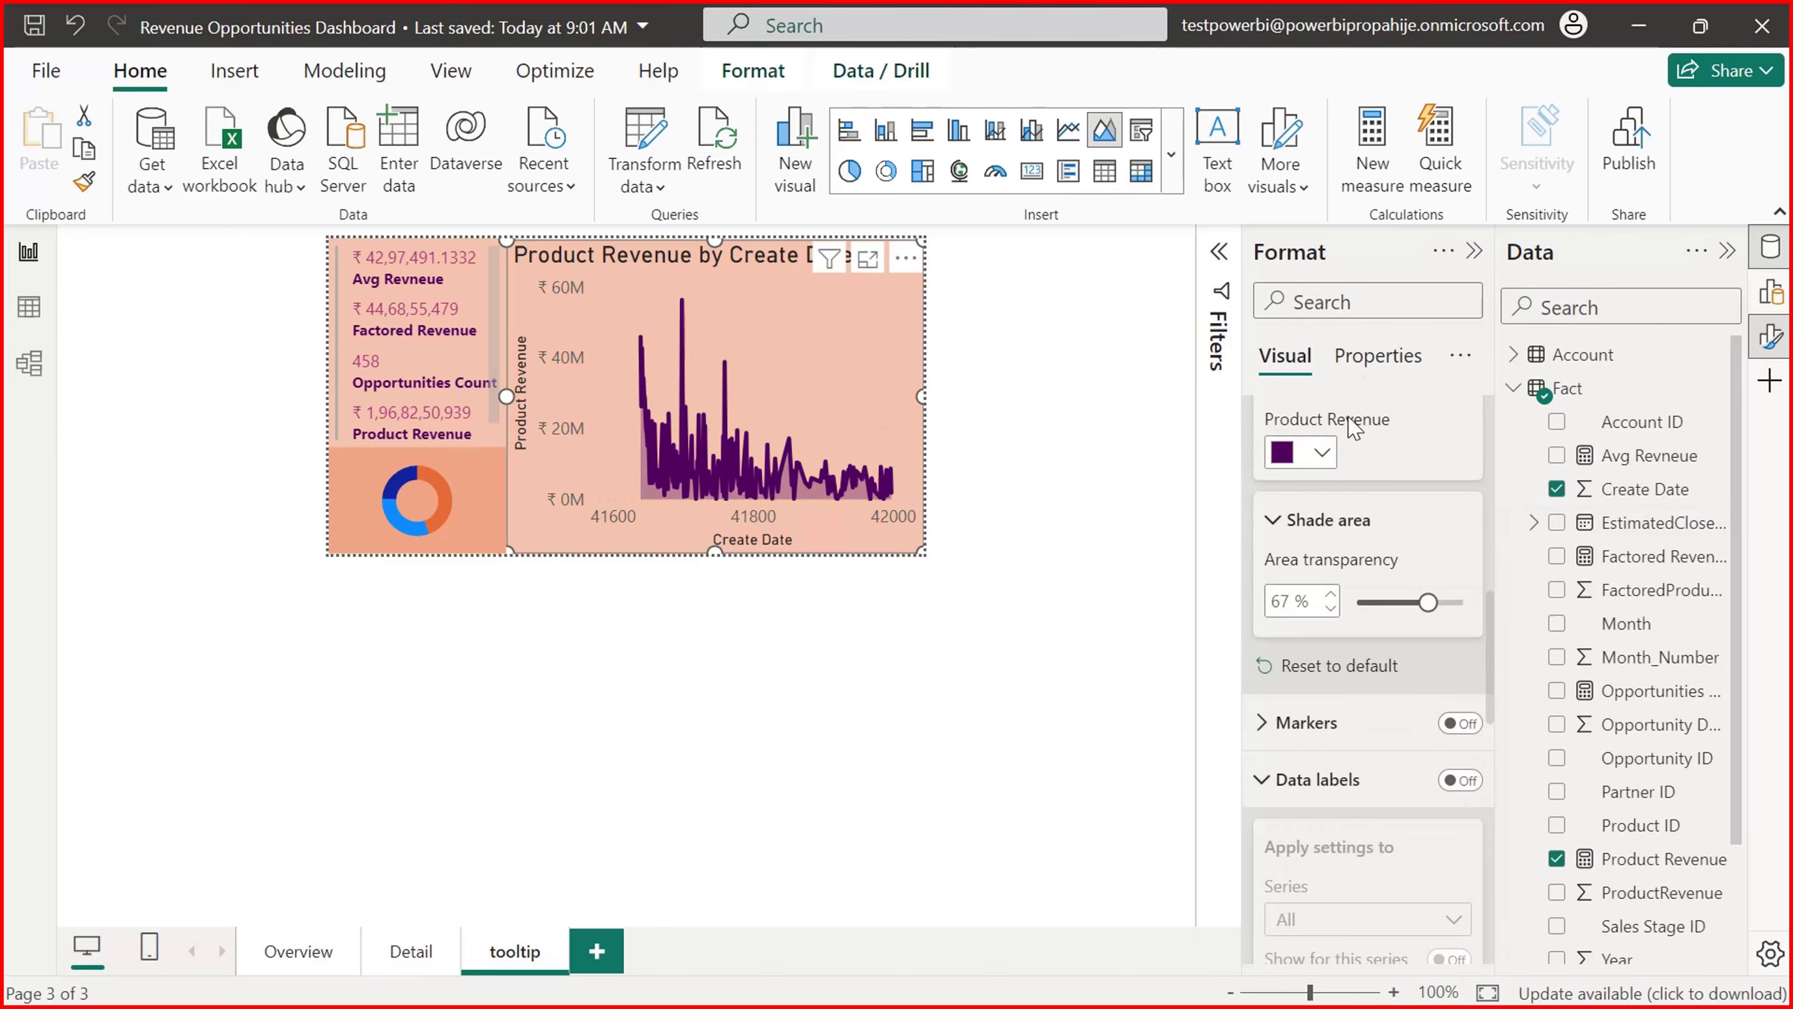
{"action": "left_click", "coordinate": [1274, 526]}
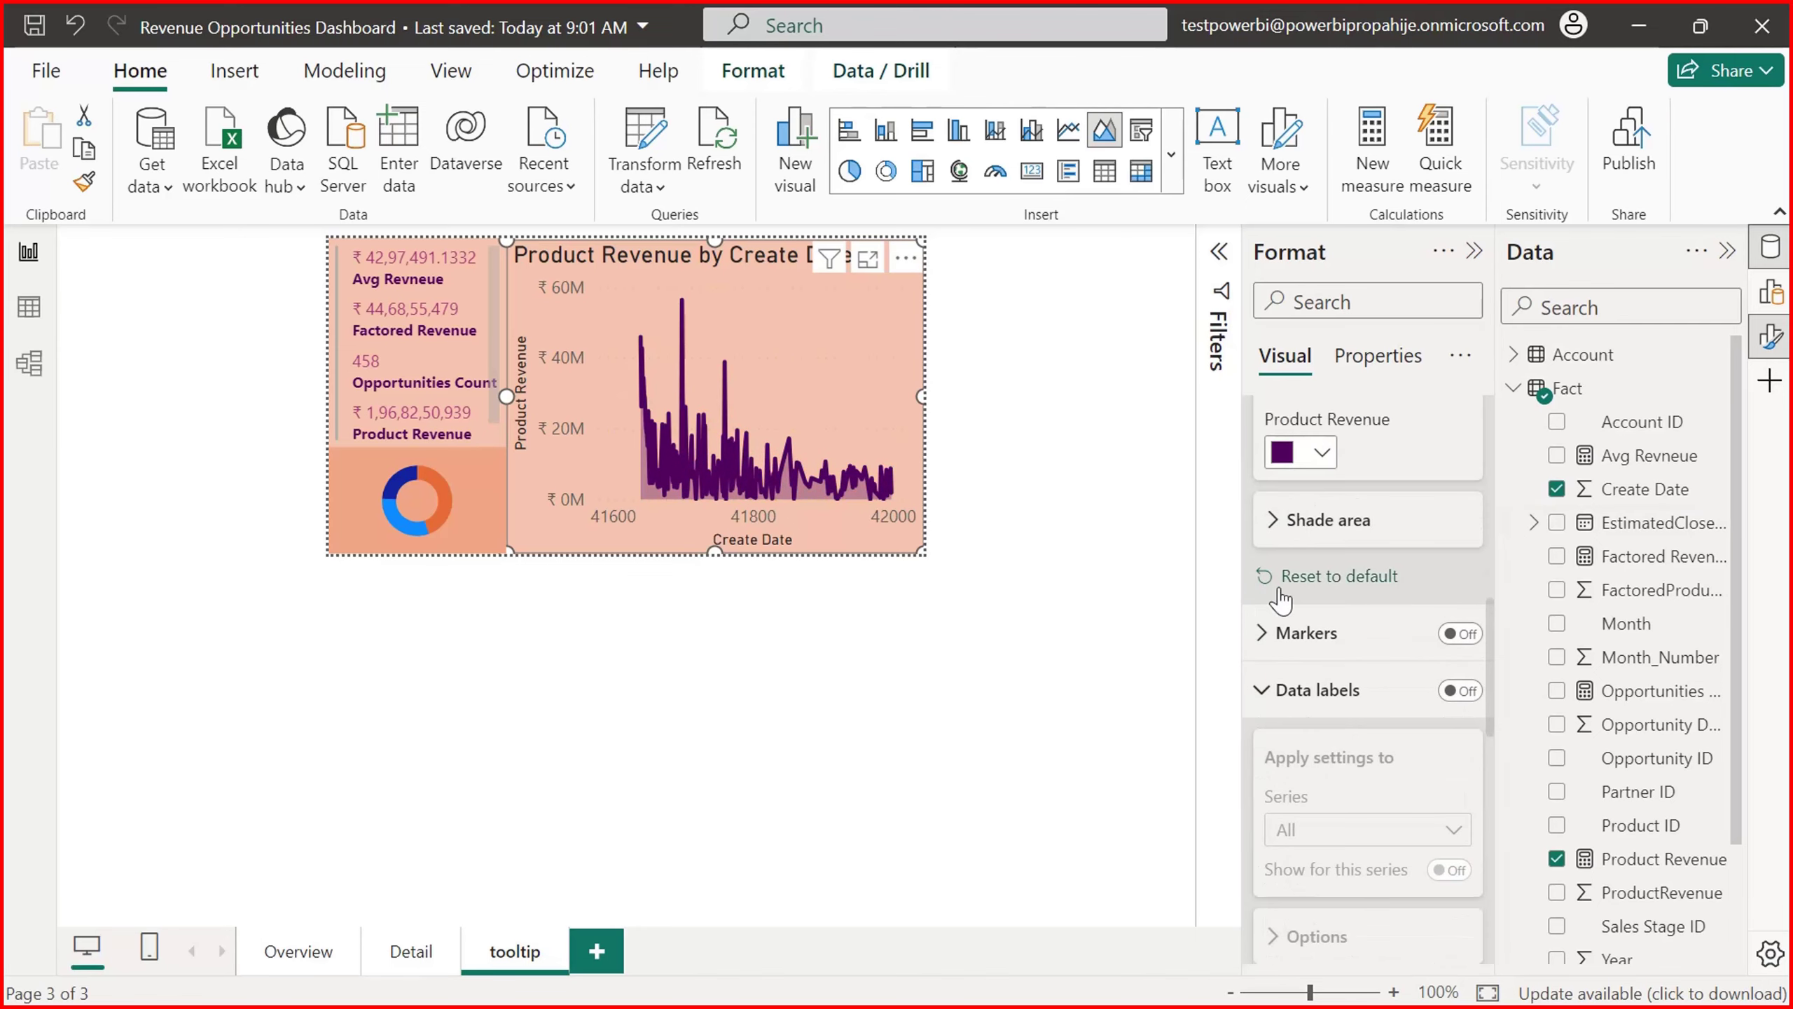
{"action": "left_click", "coordinate": [545, 883]}
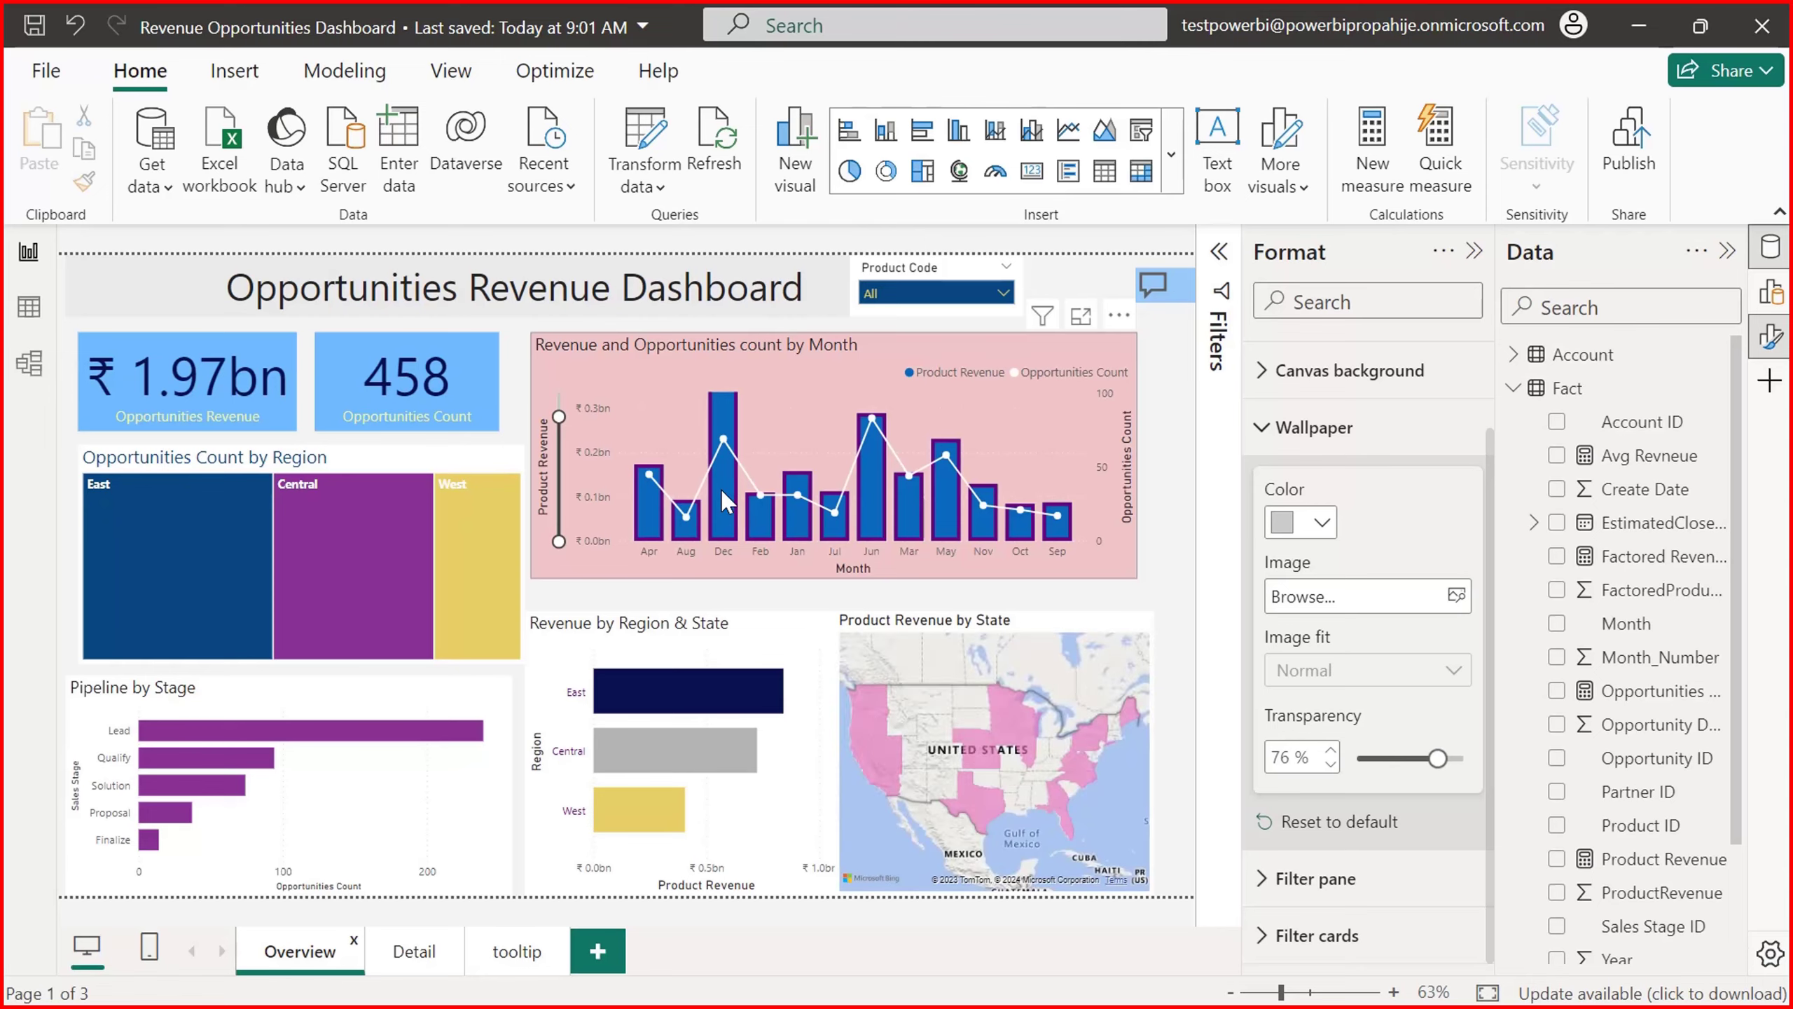
{"action": "mouse_move", "coordinate": [723, 492]}
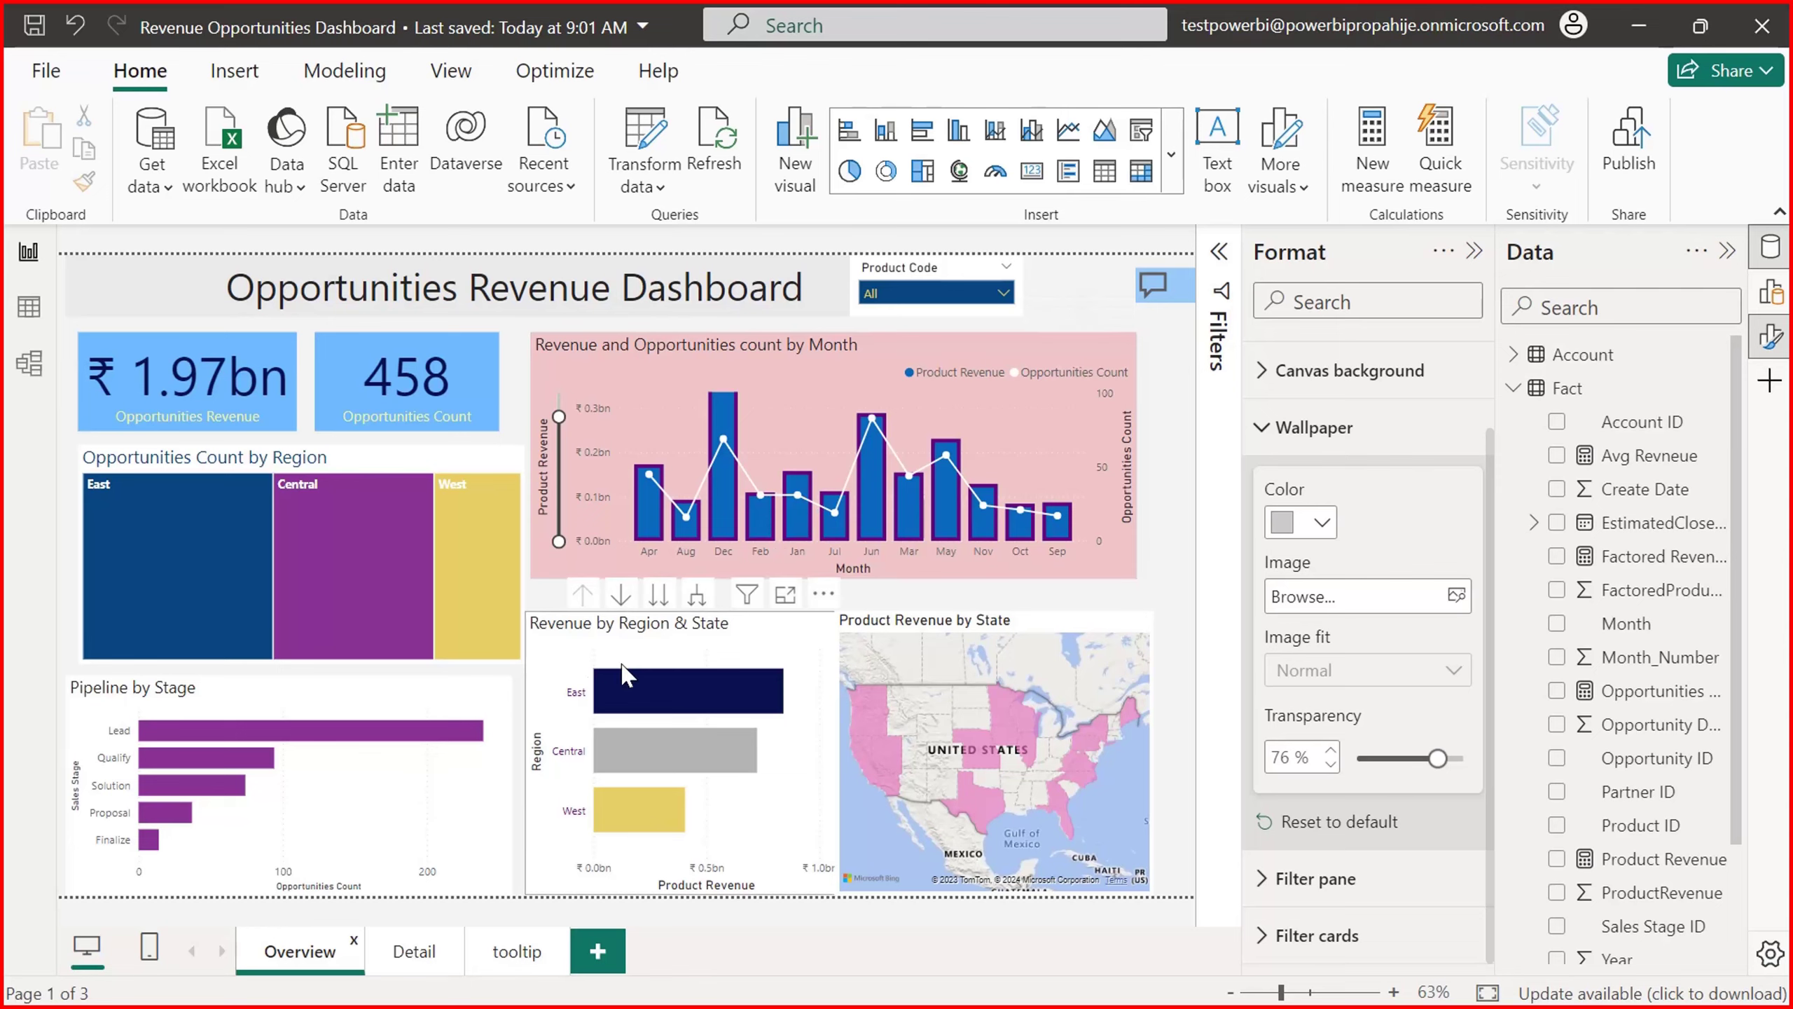
Step: Turn on tooltips for the Revenue by Region & State chart and assign the report page named tooltip
{"action": "left_click", "coordinate": [568, 682]}
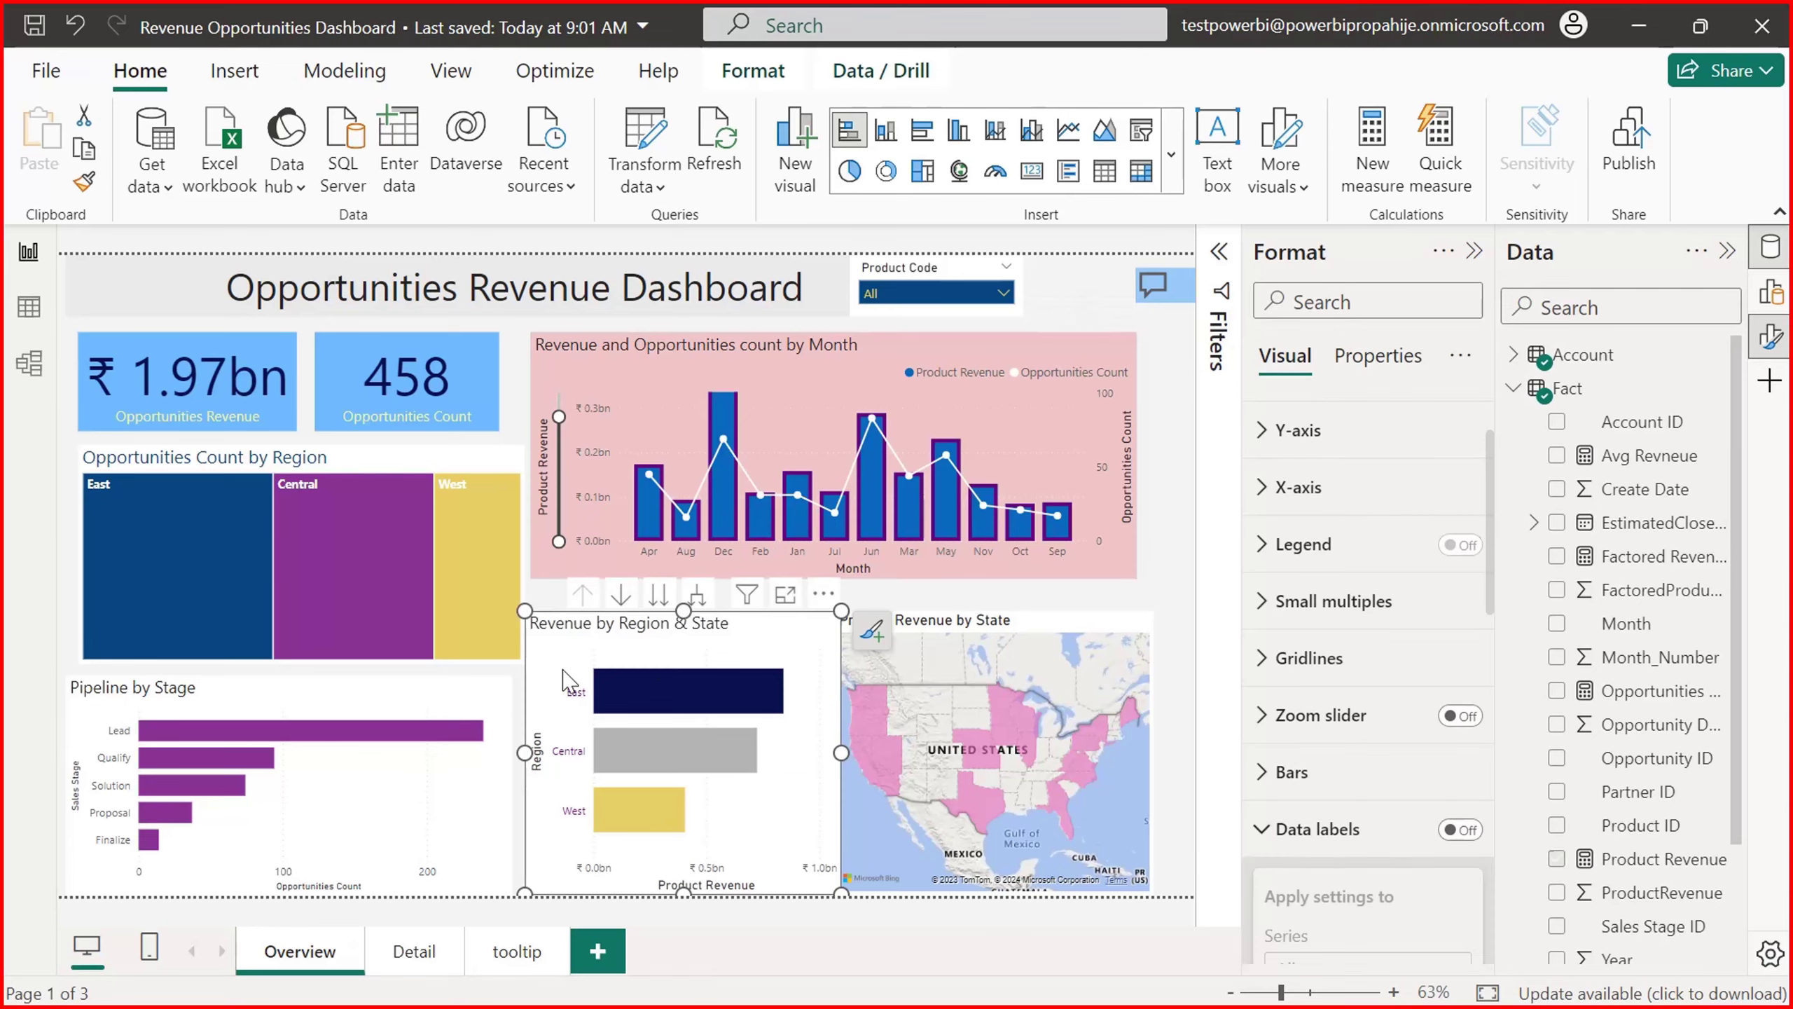
{"action": "mouse_move", "coordinate": [668, 686]}
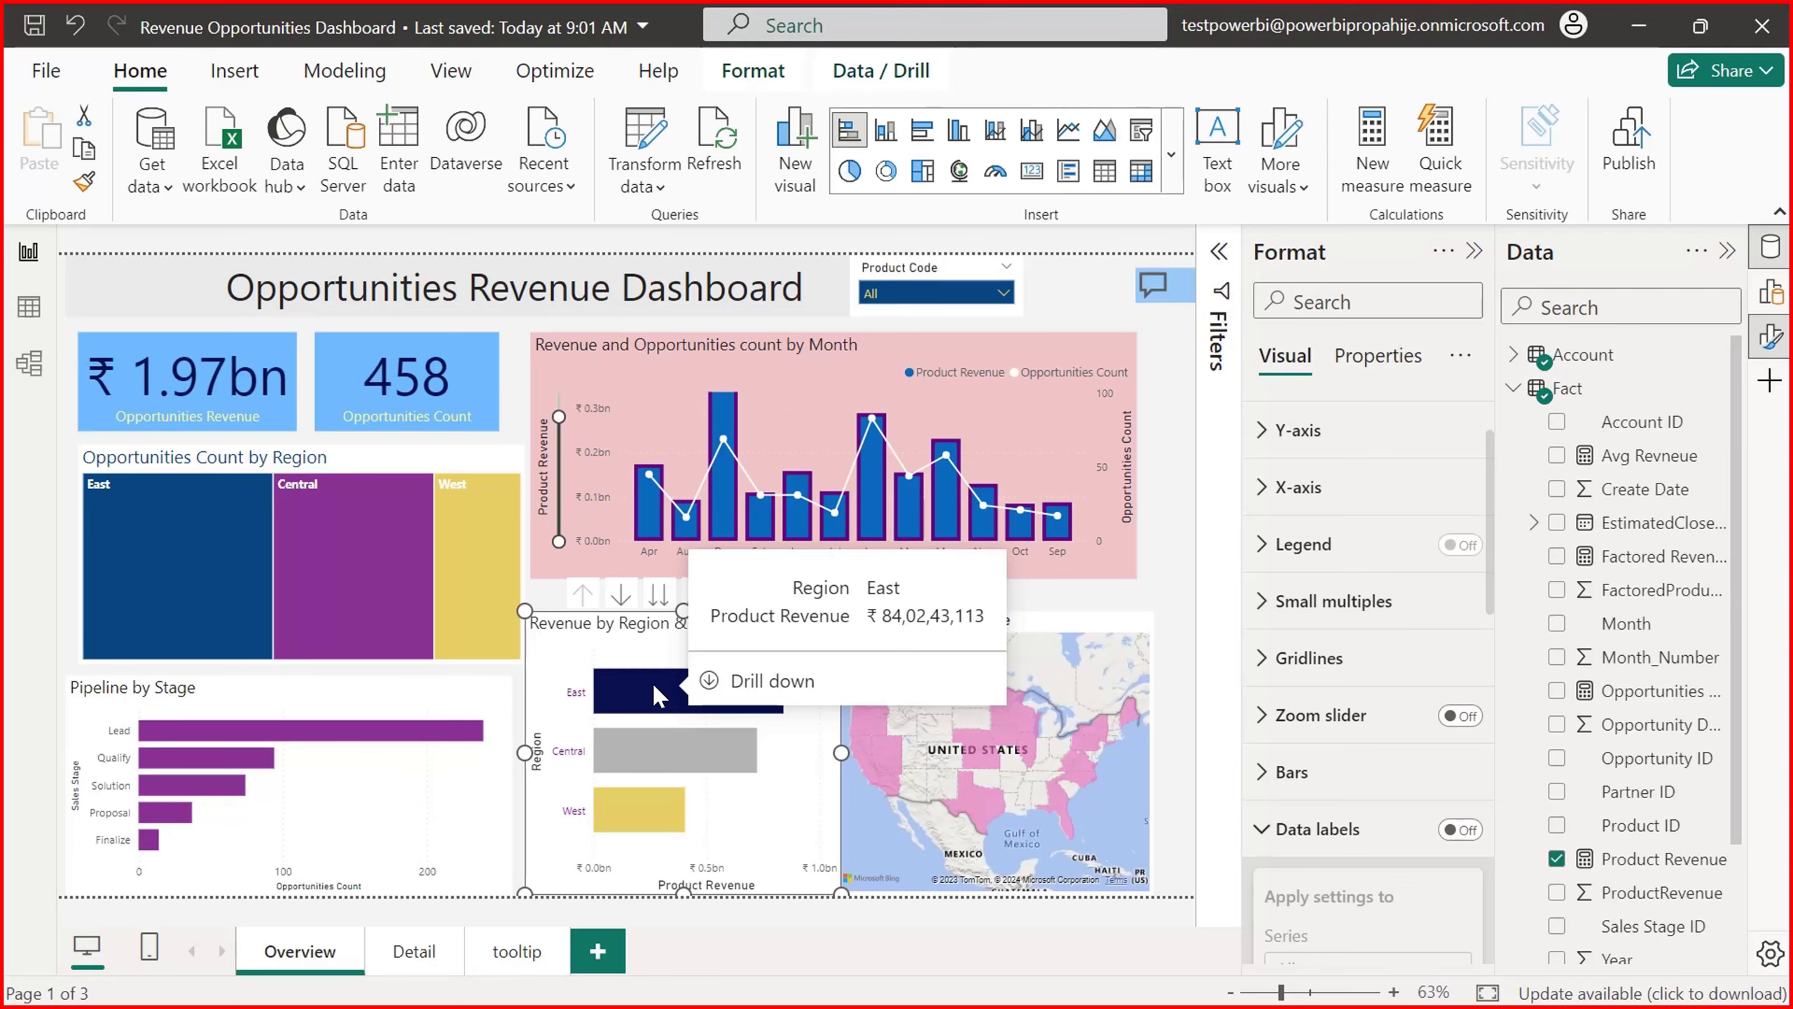
{"action": "left_click", "coordinate": [1378, 355]}
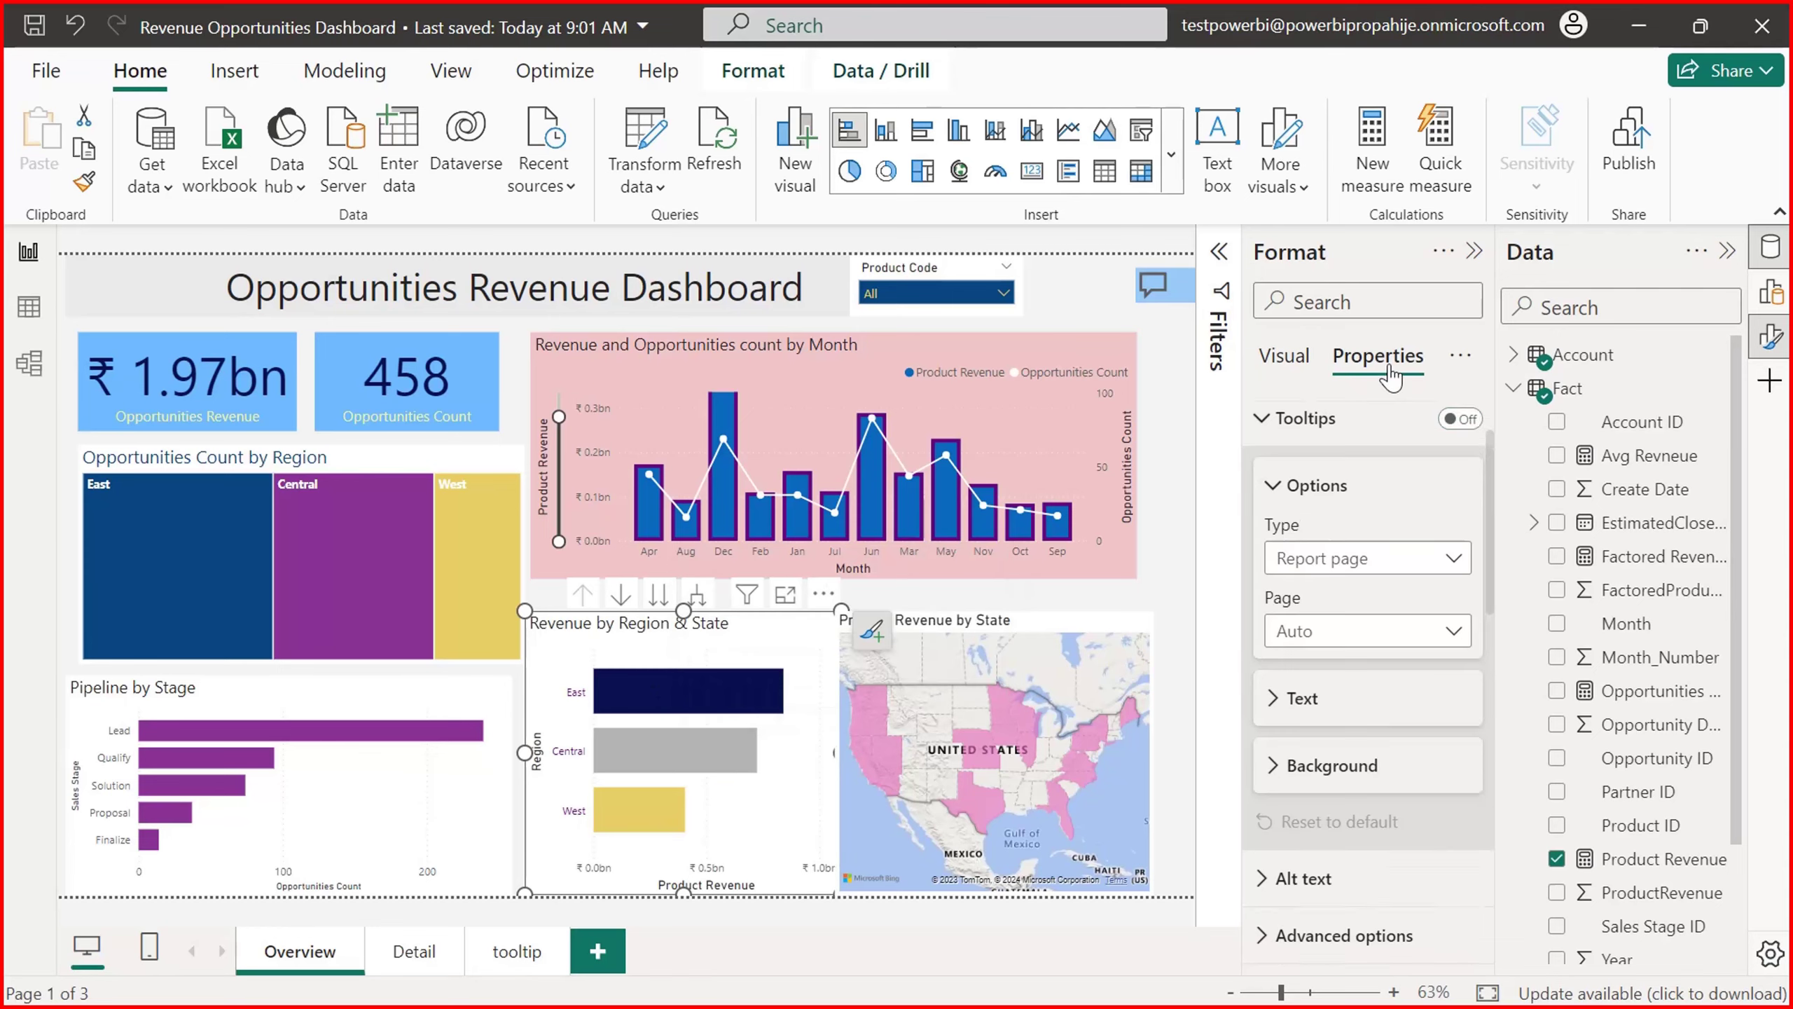
{"action": "left_click", "coordinate": [1360, 629]}
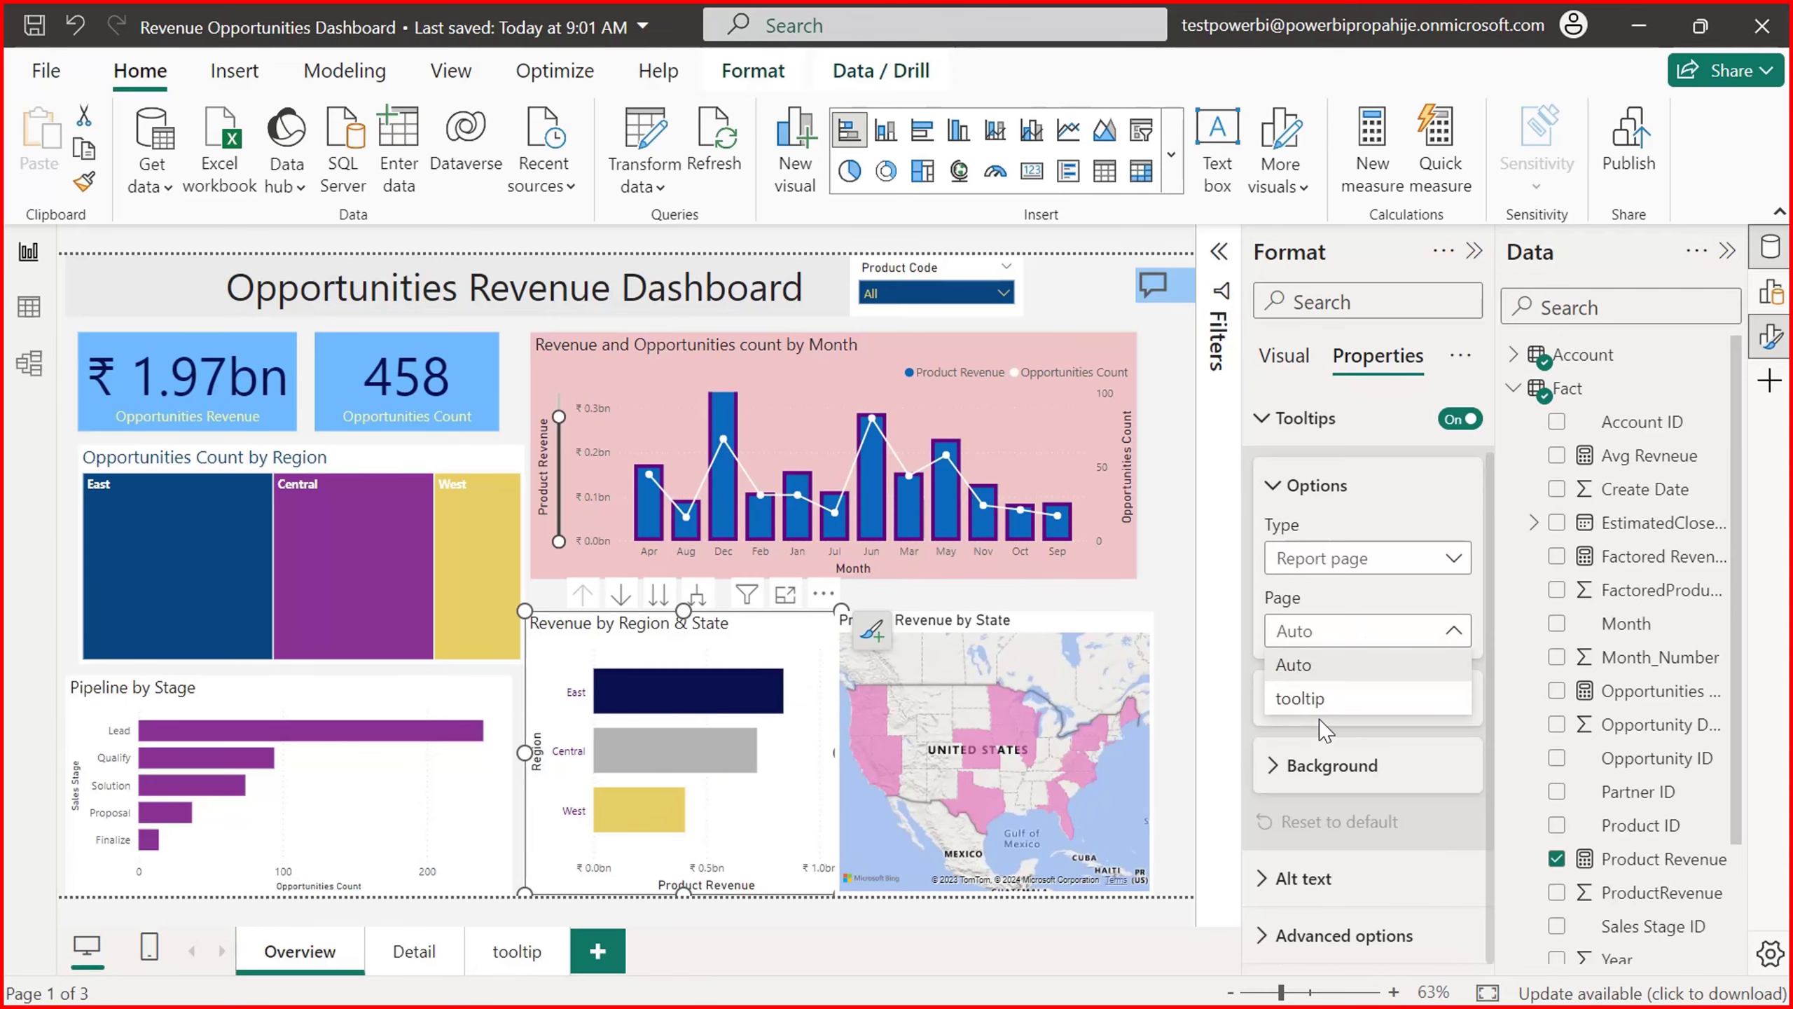
{"action": "left_click", "coordinate": [1335, 699]}
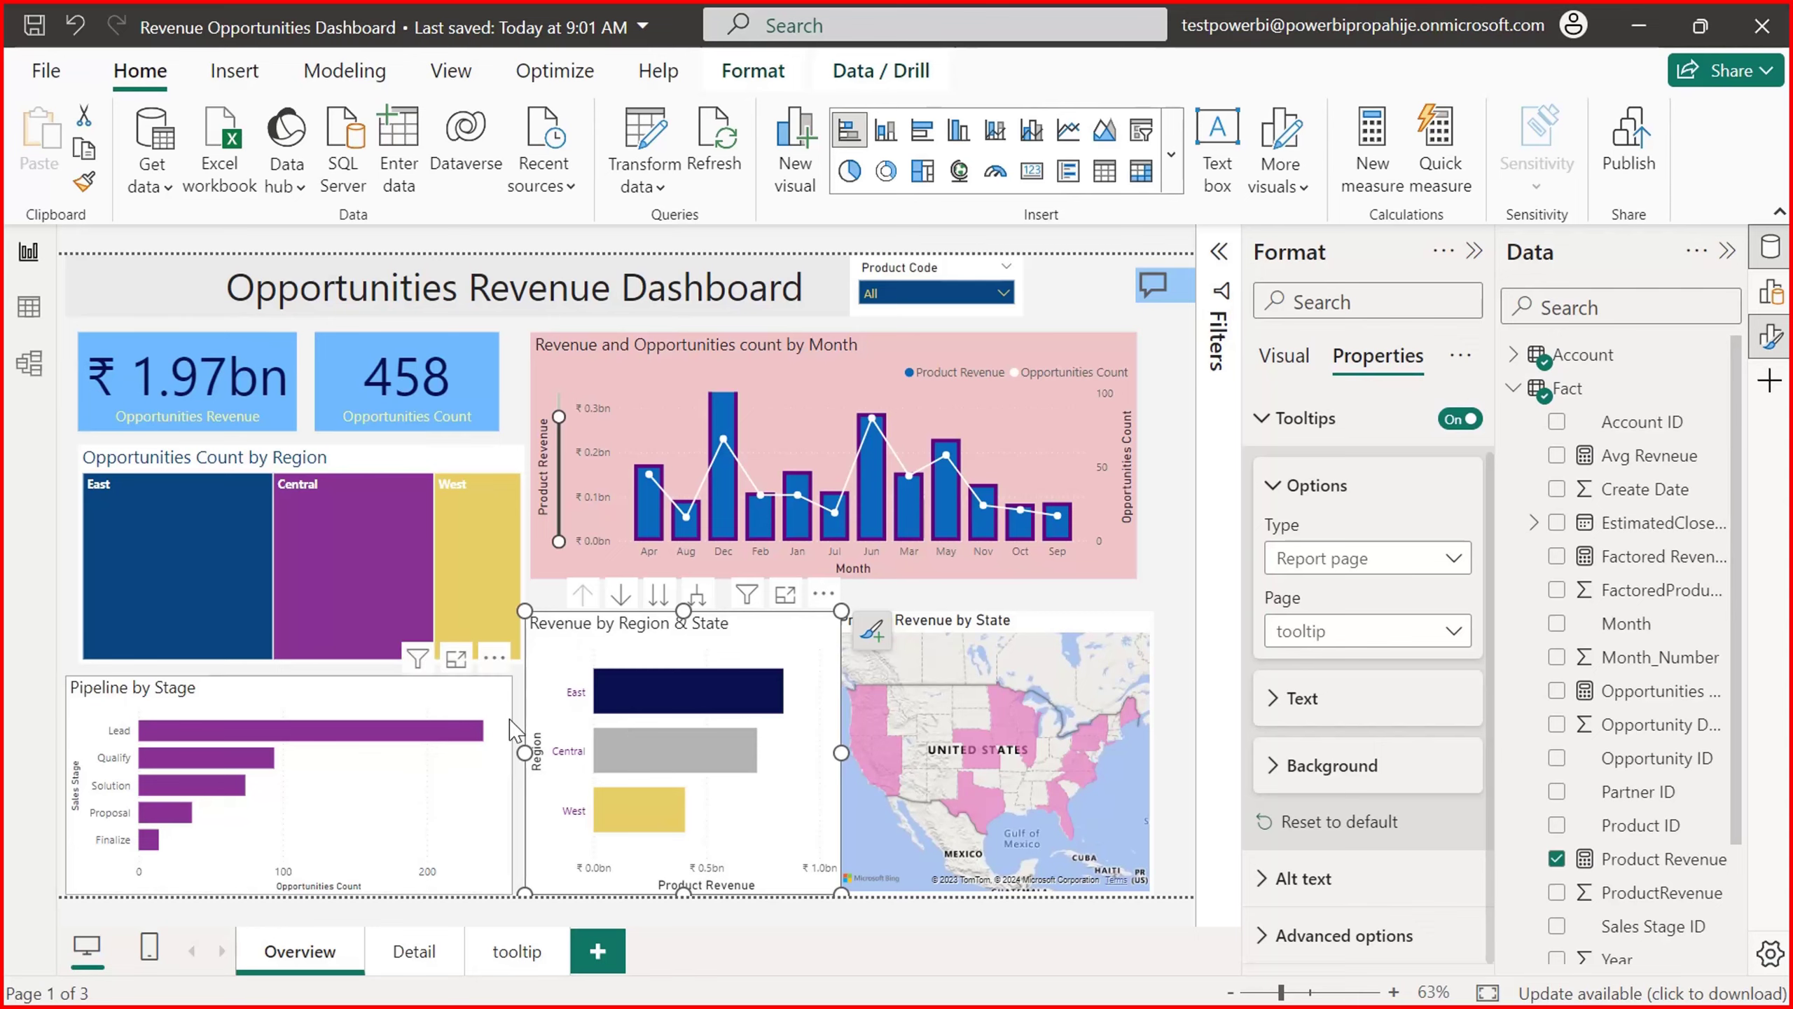
{"action": "key", "text": "Escape"}
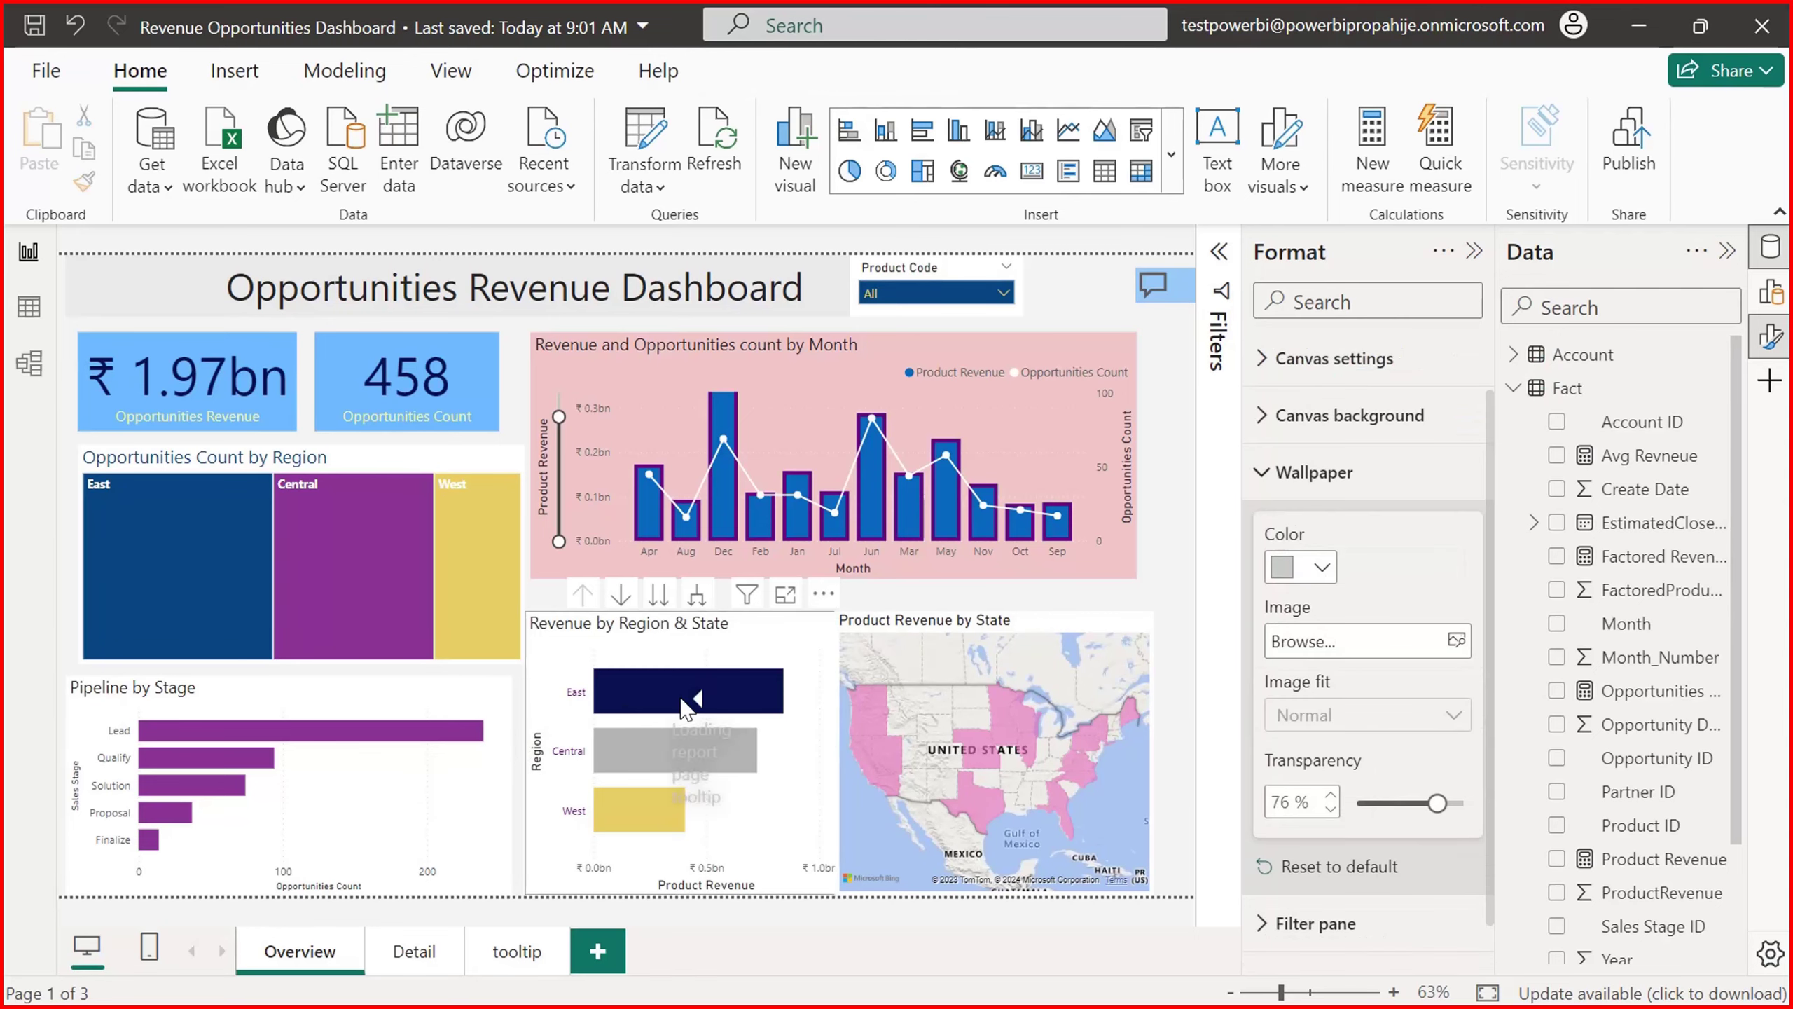
Step: Preview the custom tooltip for the East, Central and West bars of the Revenue by Region & State chart
{"action": "mouse_move", "coordinate": [685, 706]}
{"action": "mouse_move", "coordinate": [708, 770]}
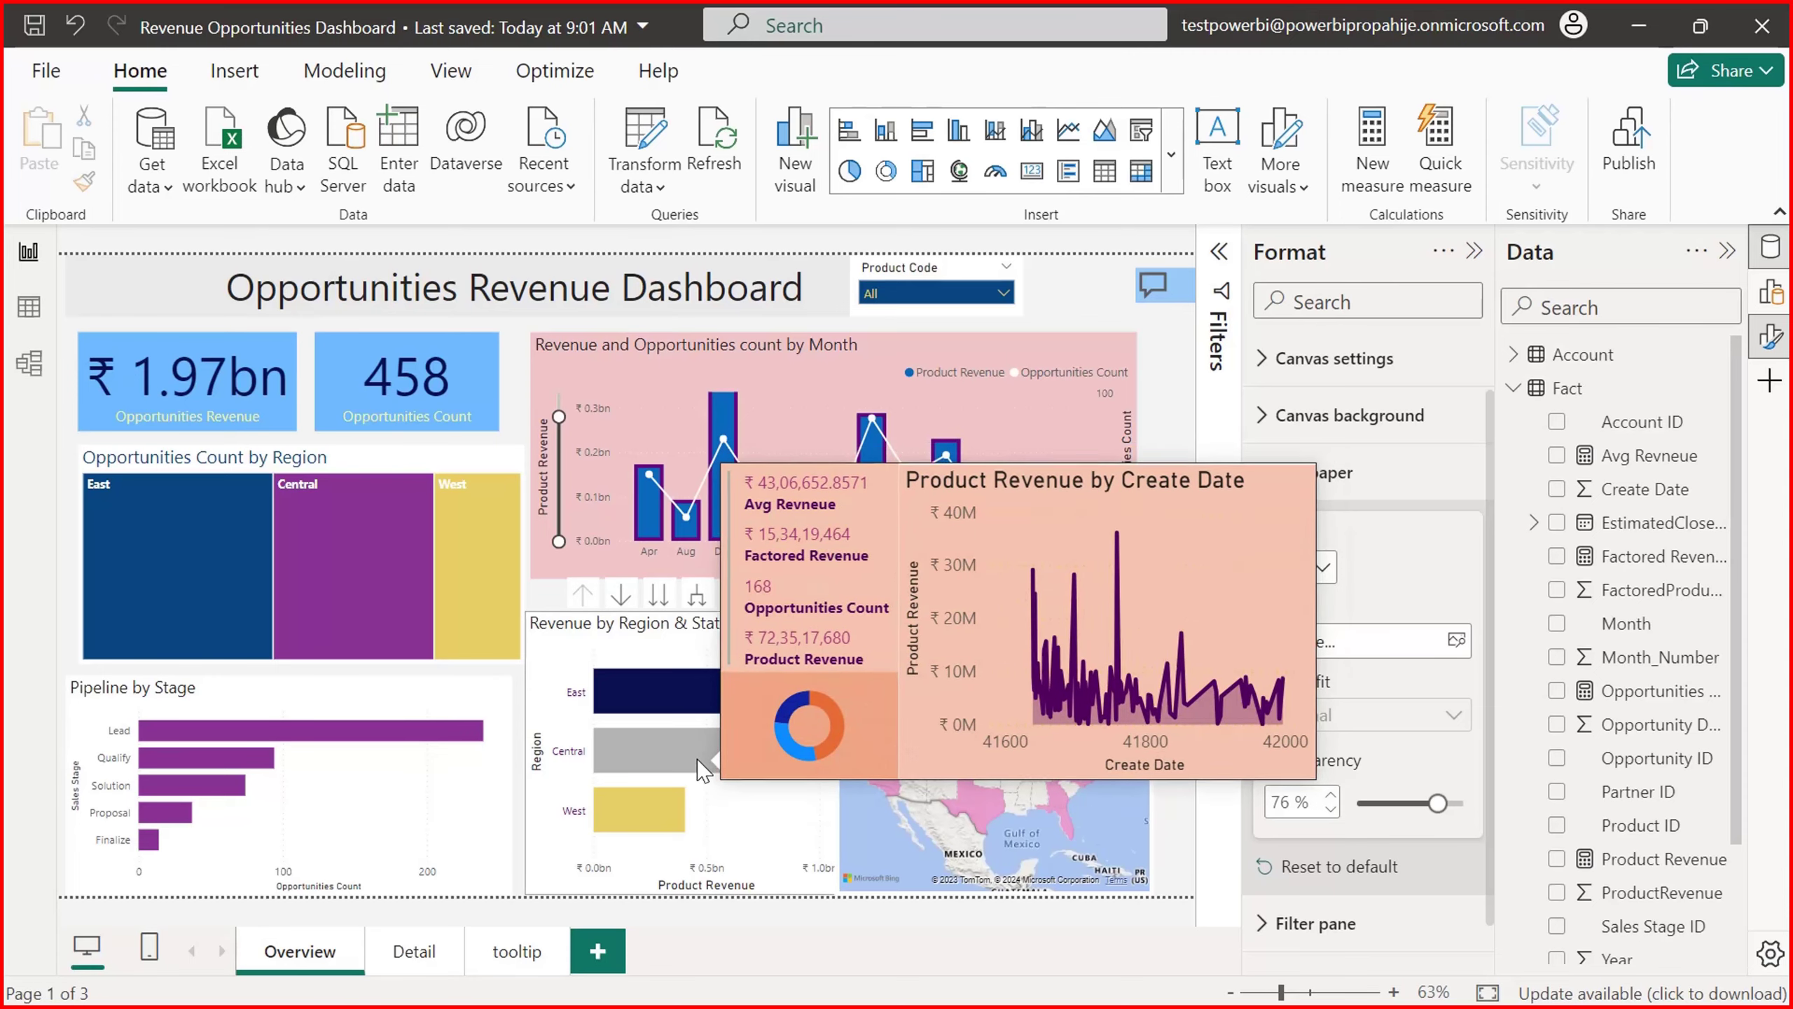
{"action": "mouse_move", "coordinate": [640, 833]}
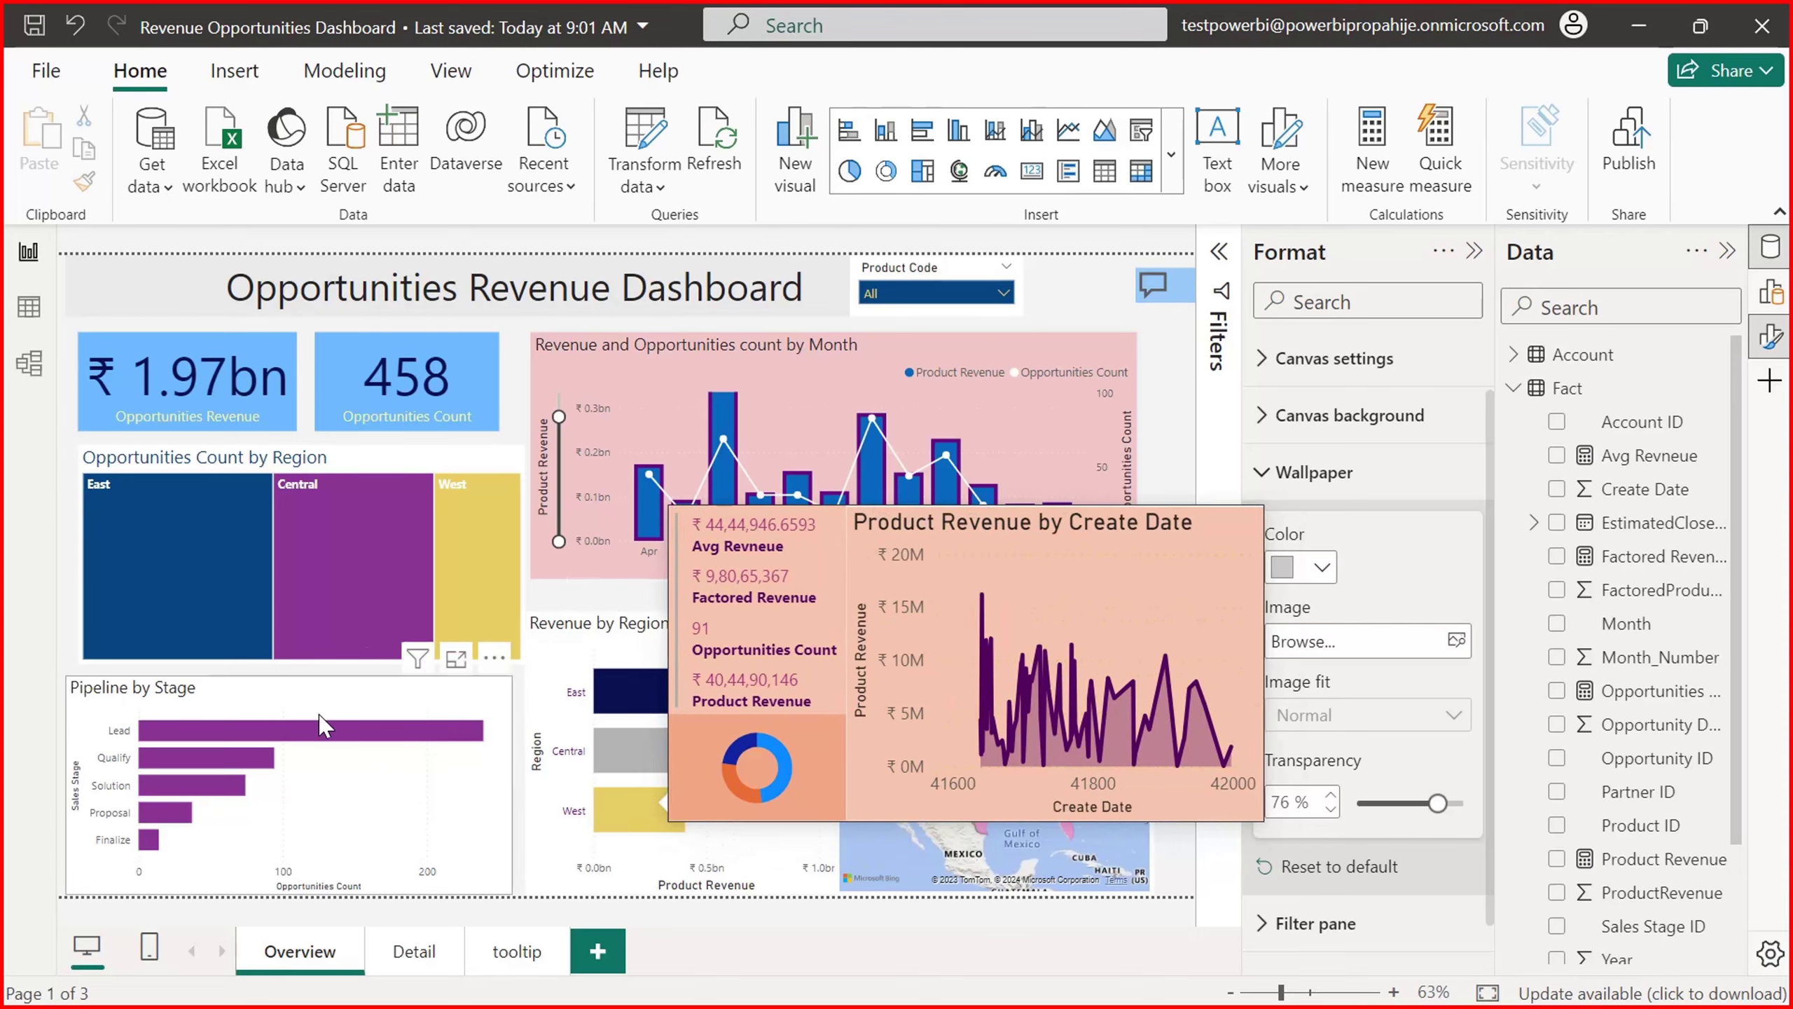
{"action": "mouse_move", "coordinate": [644, 768]}
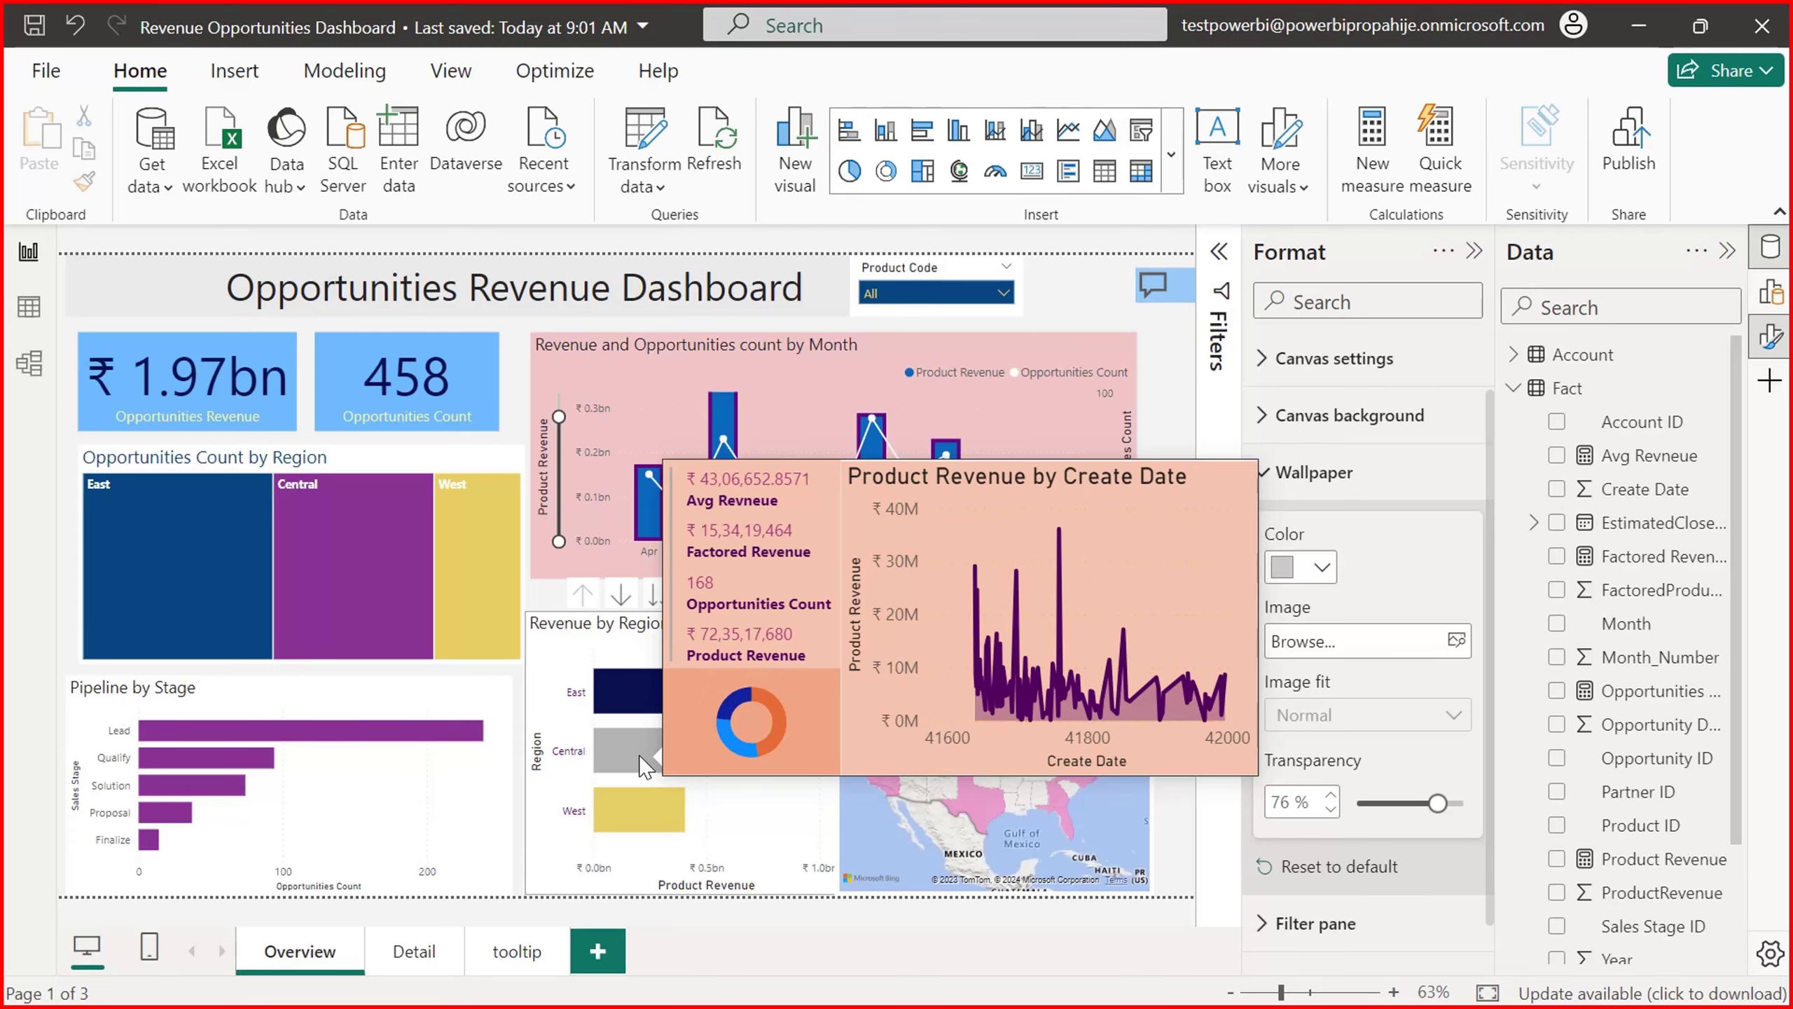
{"action": "mouse_move", "coordinate": [631, 702]}
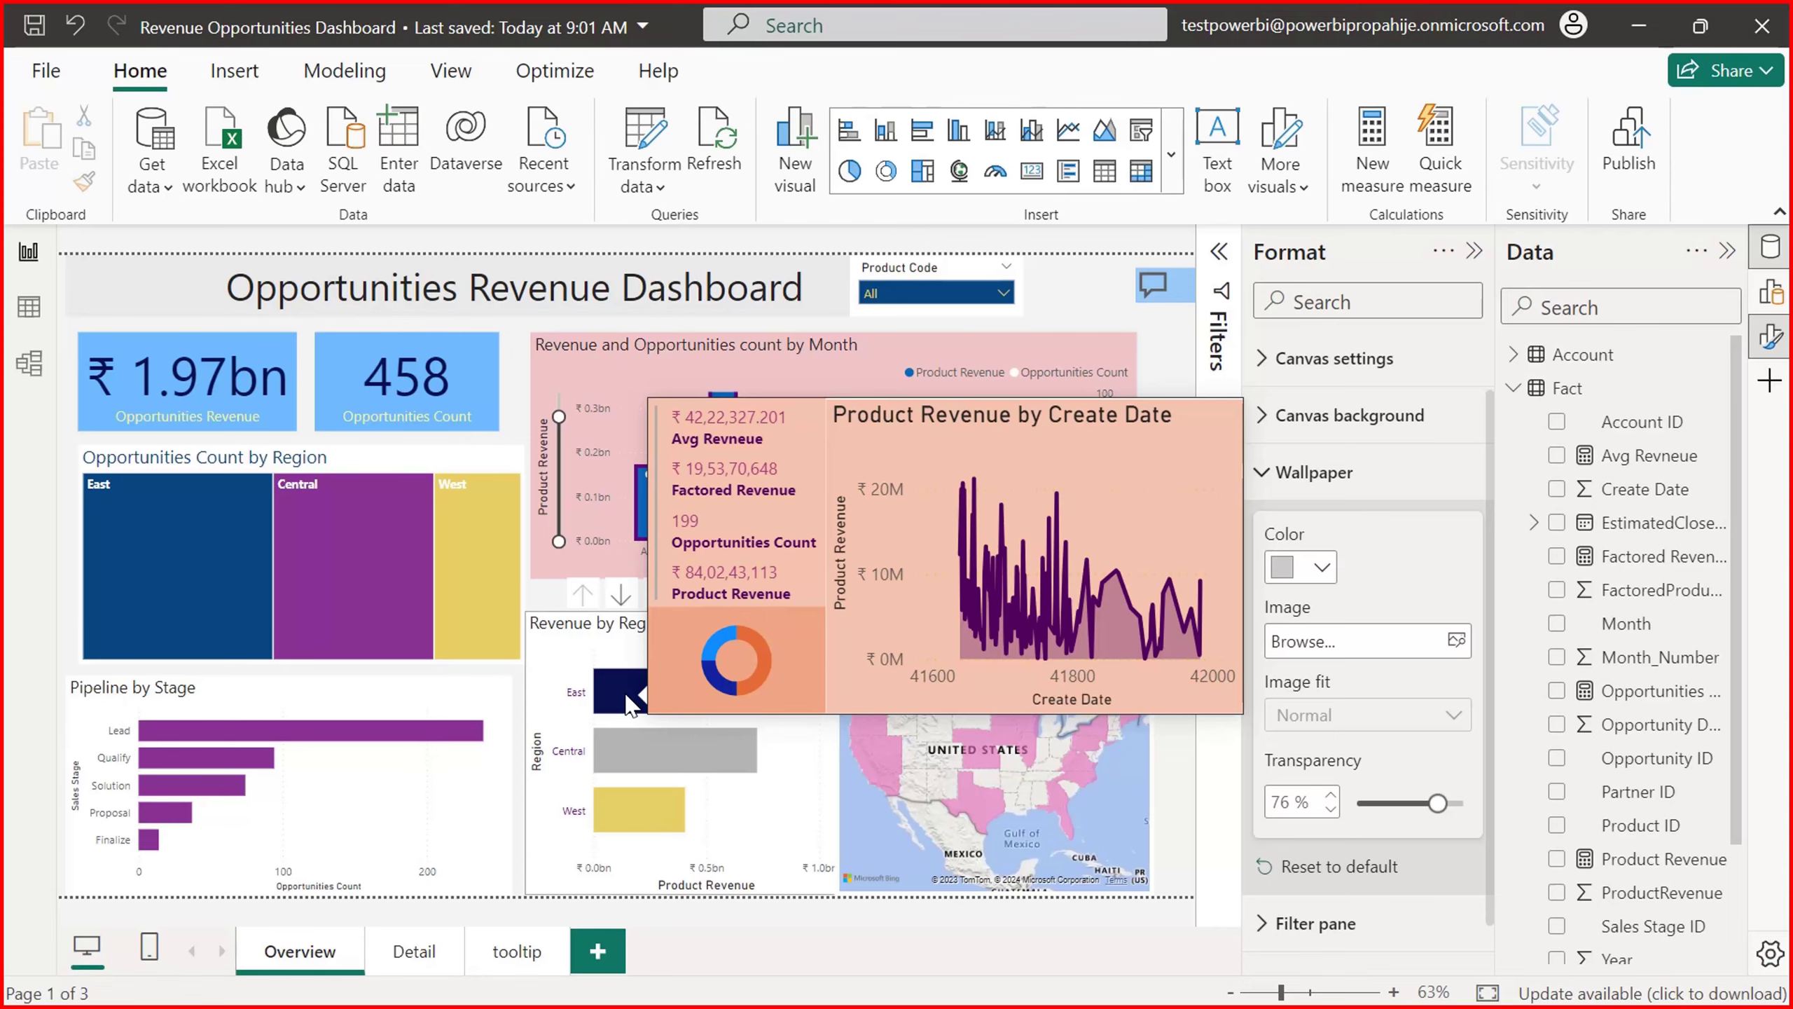
Step: Save the report and review its sharing options
{"action": "left_click", "coordinate": [38, 33]}
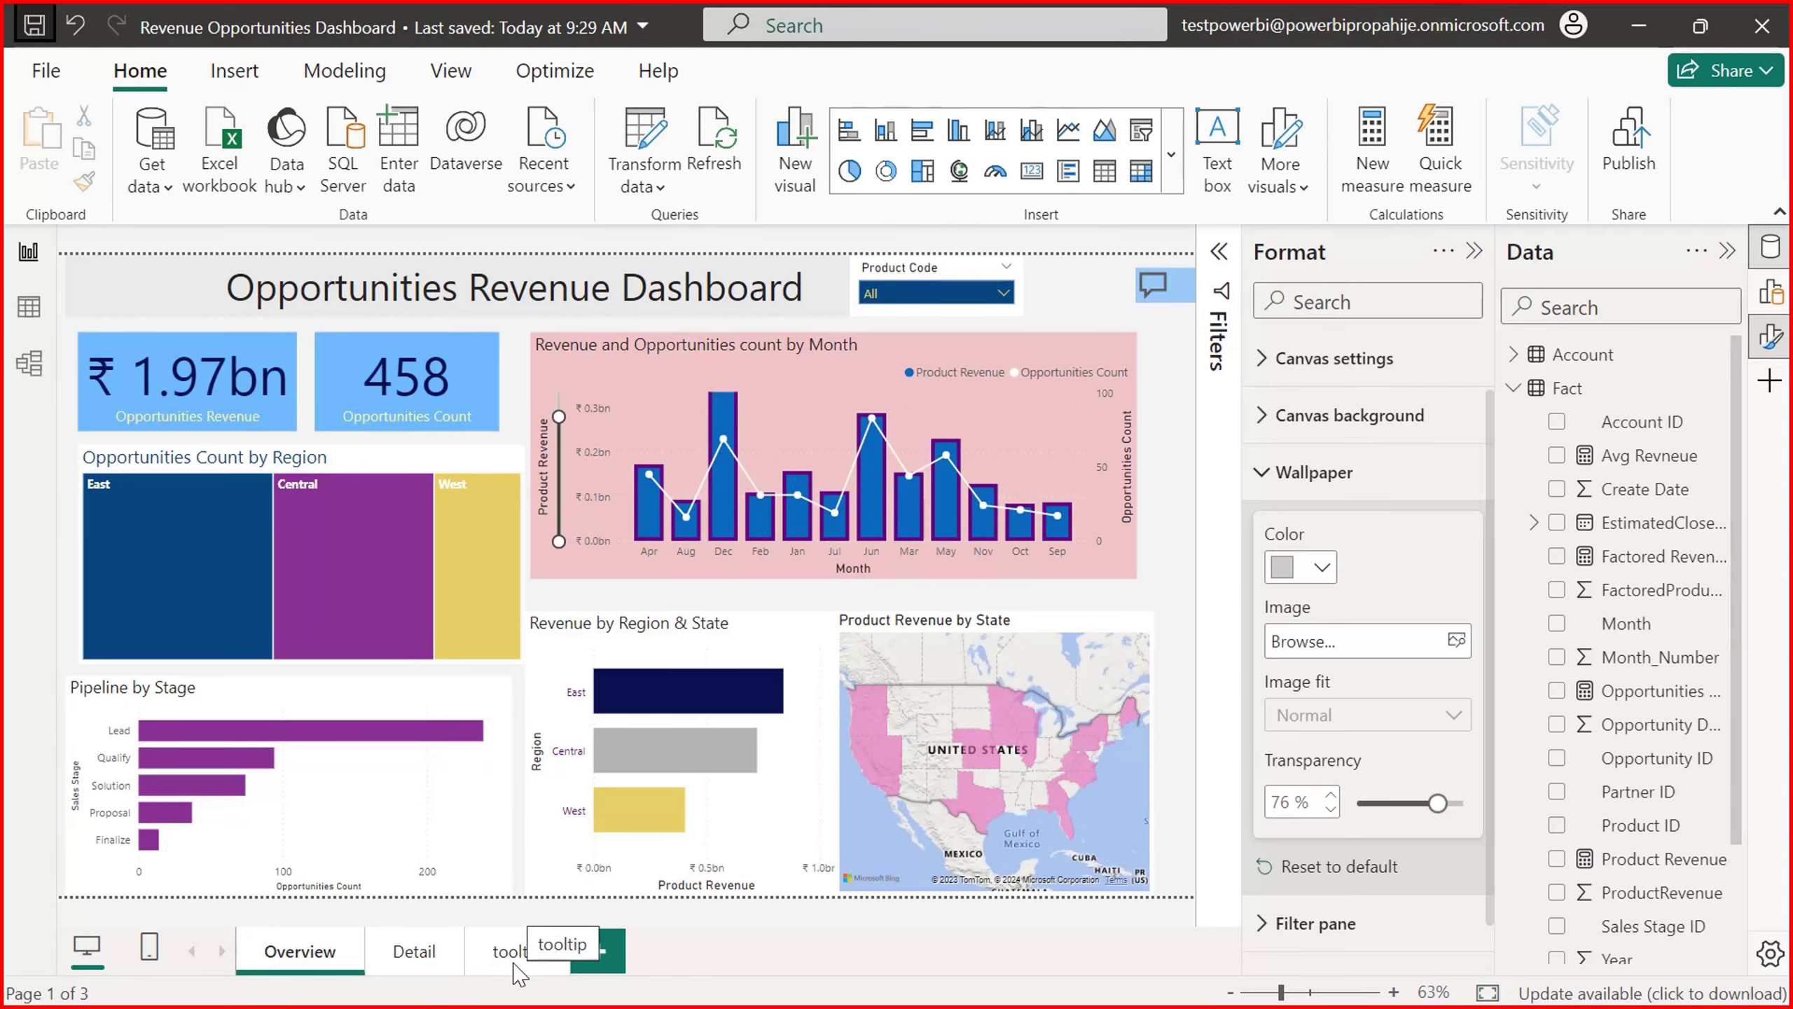
{"action": "left_click", "coordinate": [1768, 71]}
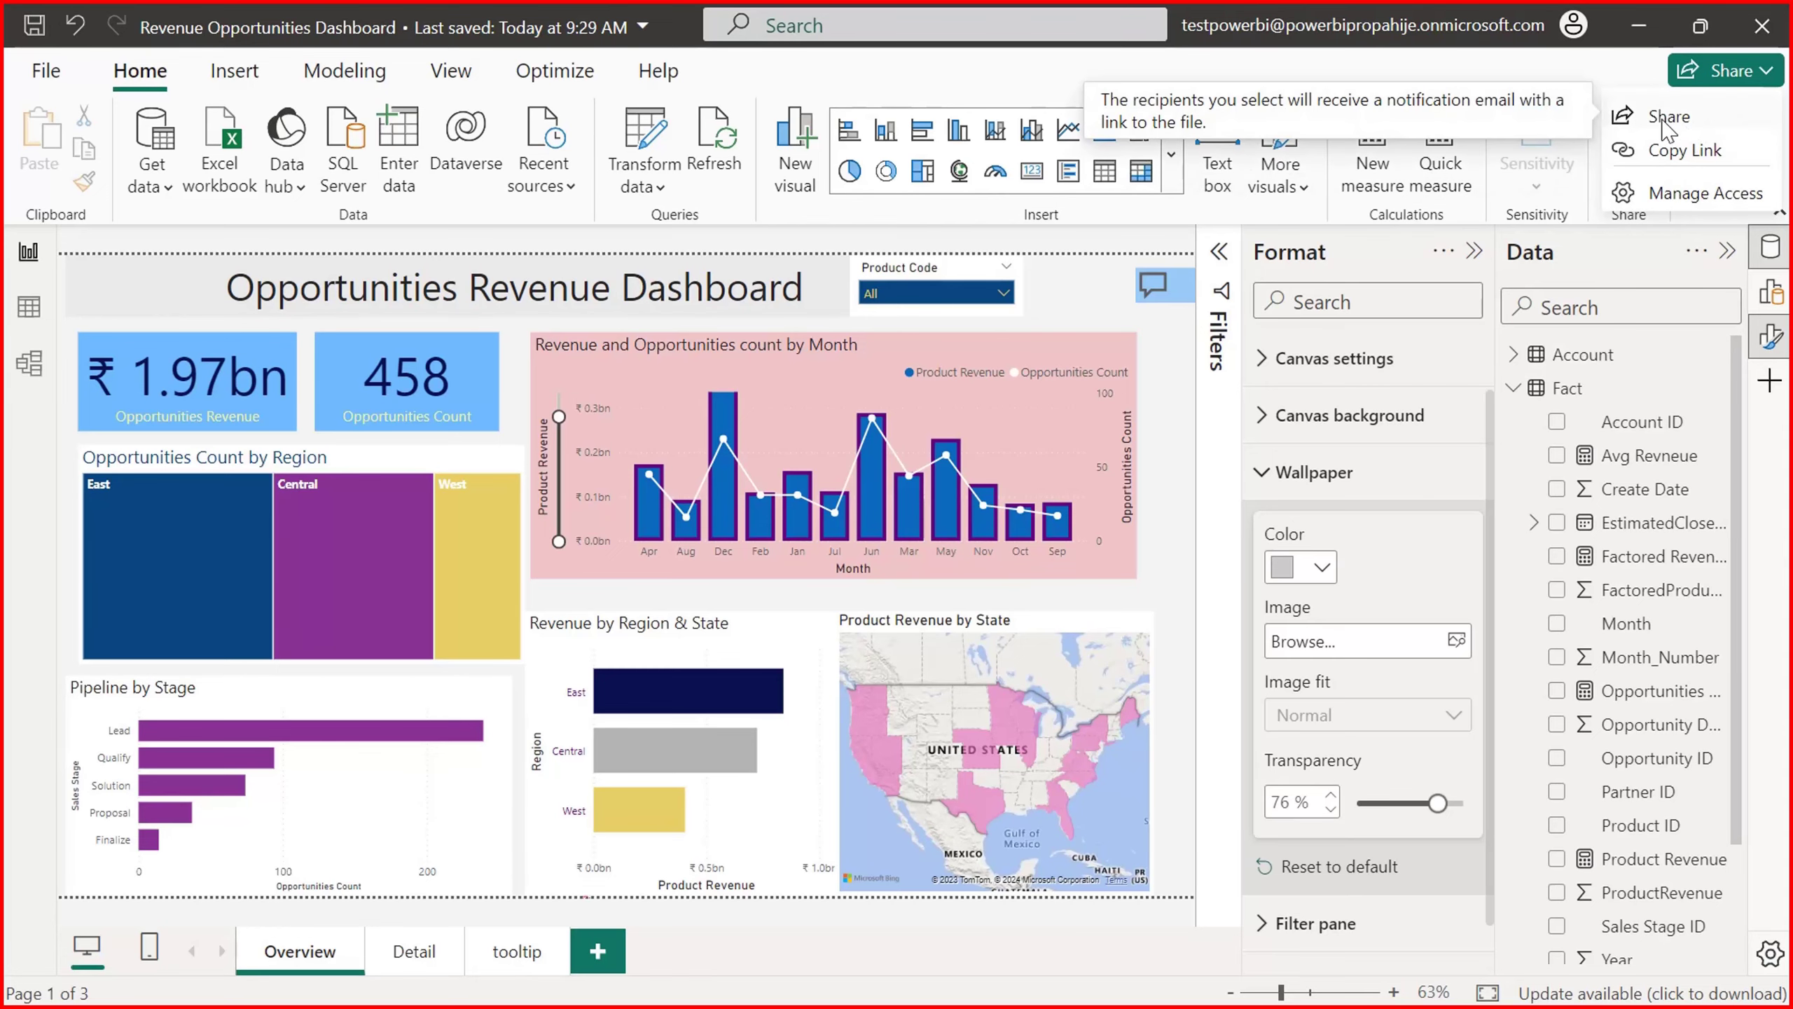
{"action": "left_click", "coordinate": [1458, 80]}
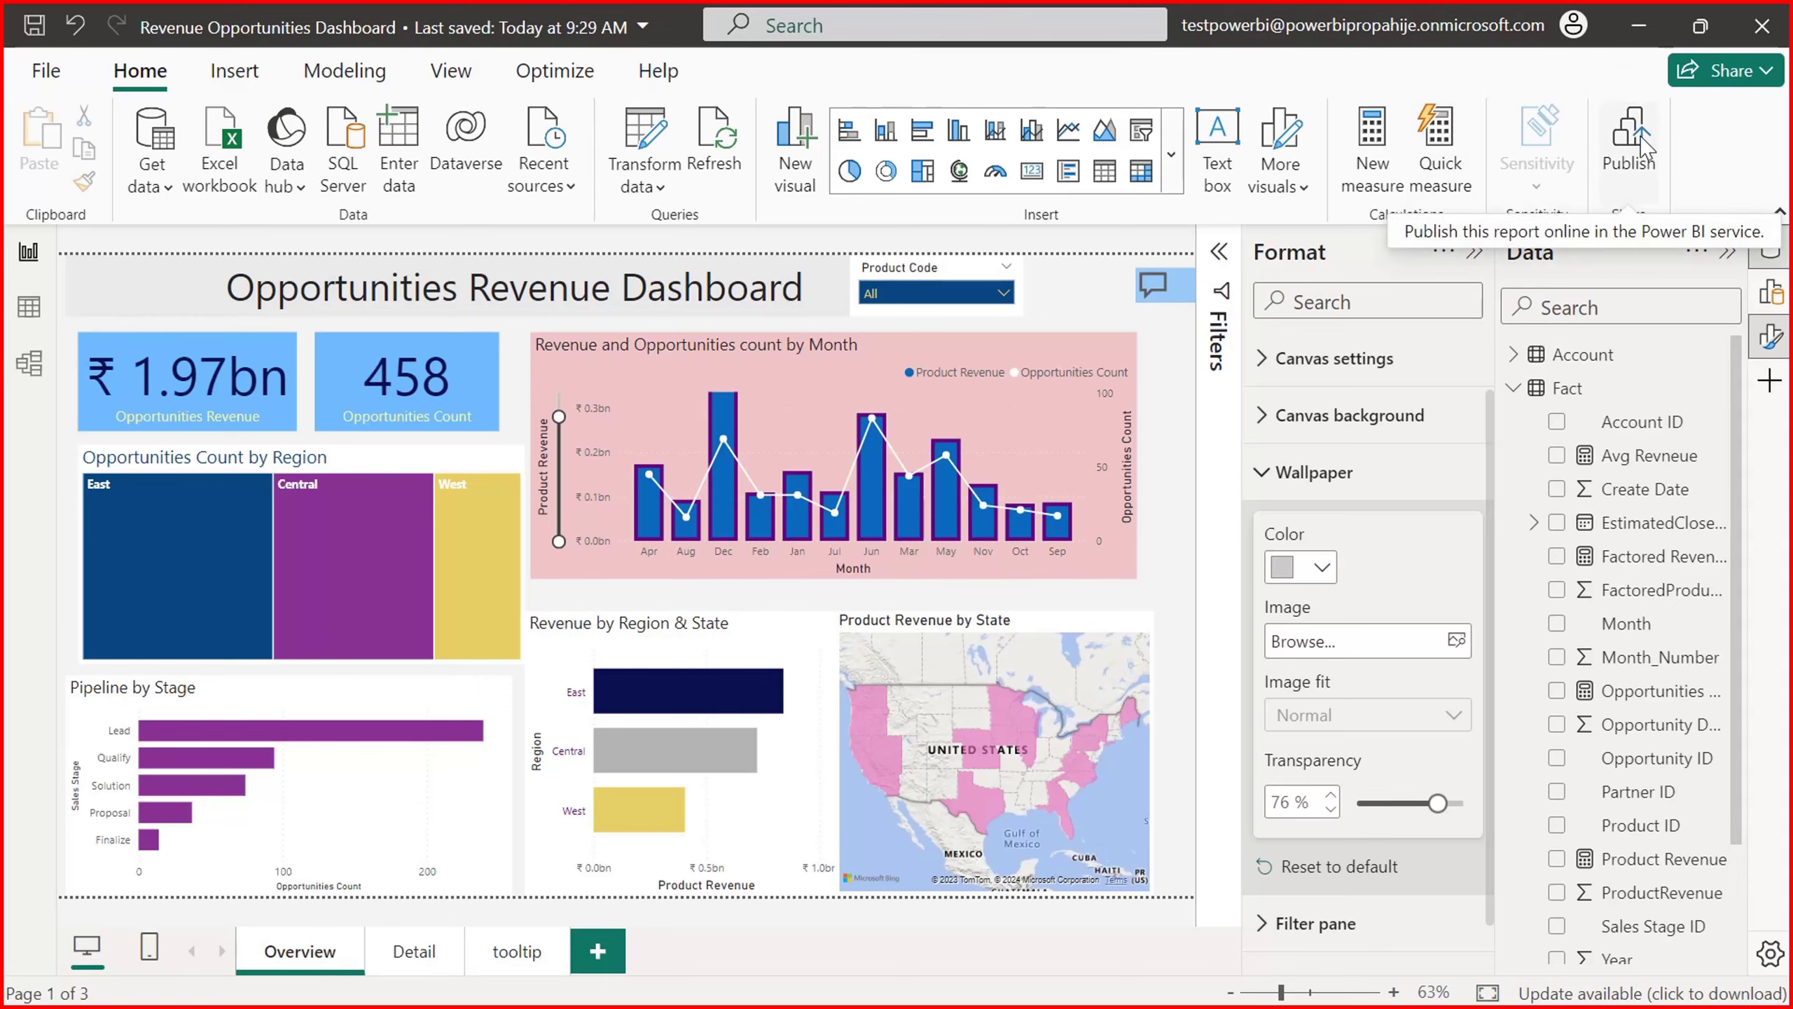
{"action": "left_click", "coordinate": [1726, 71]}
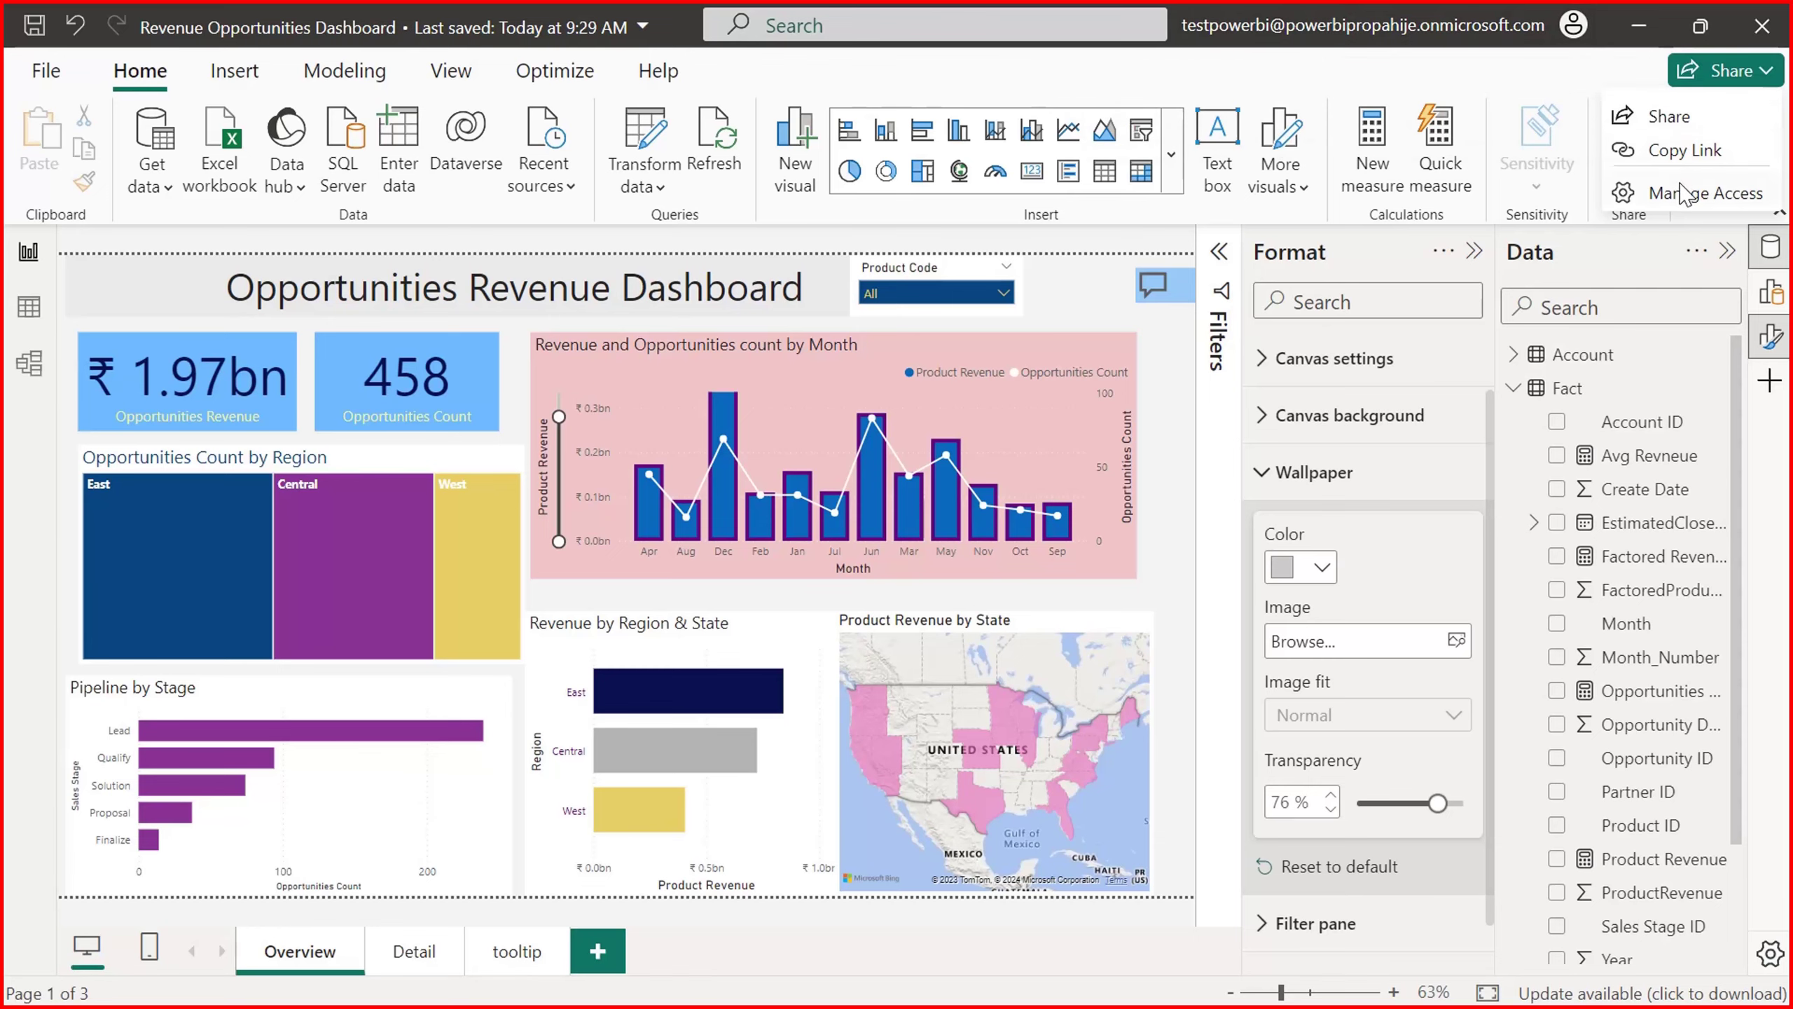
{"action": "left_click", "coordinate": [1578, 106]}
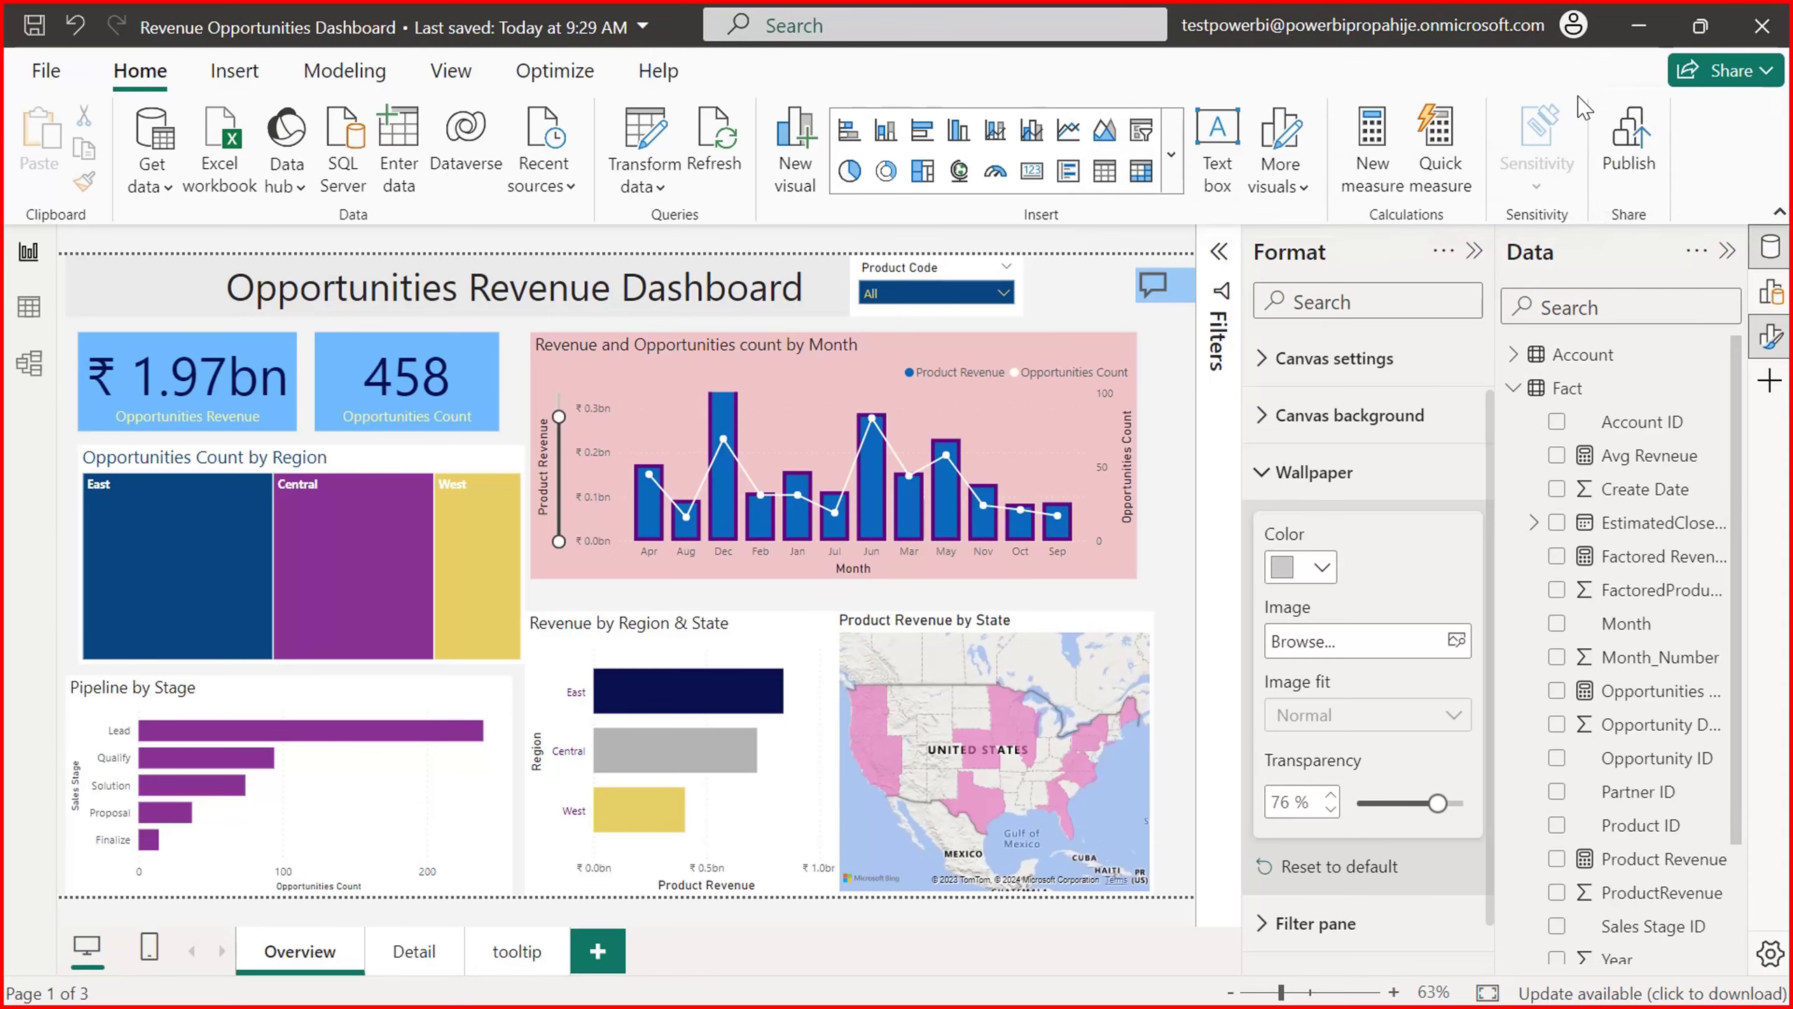
Step: Publish the Revenue Opportunities Dashboard report to My workspace and dismiss the publishing dialog
{"action": "left_click", "coordinate": [1631, 145]}
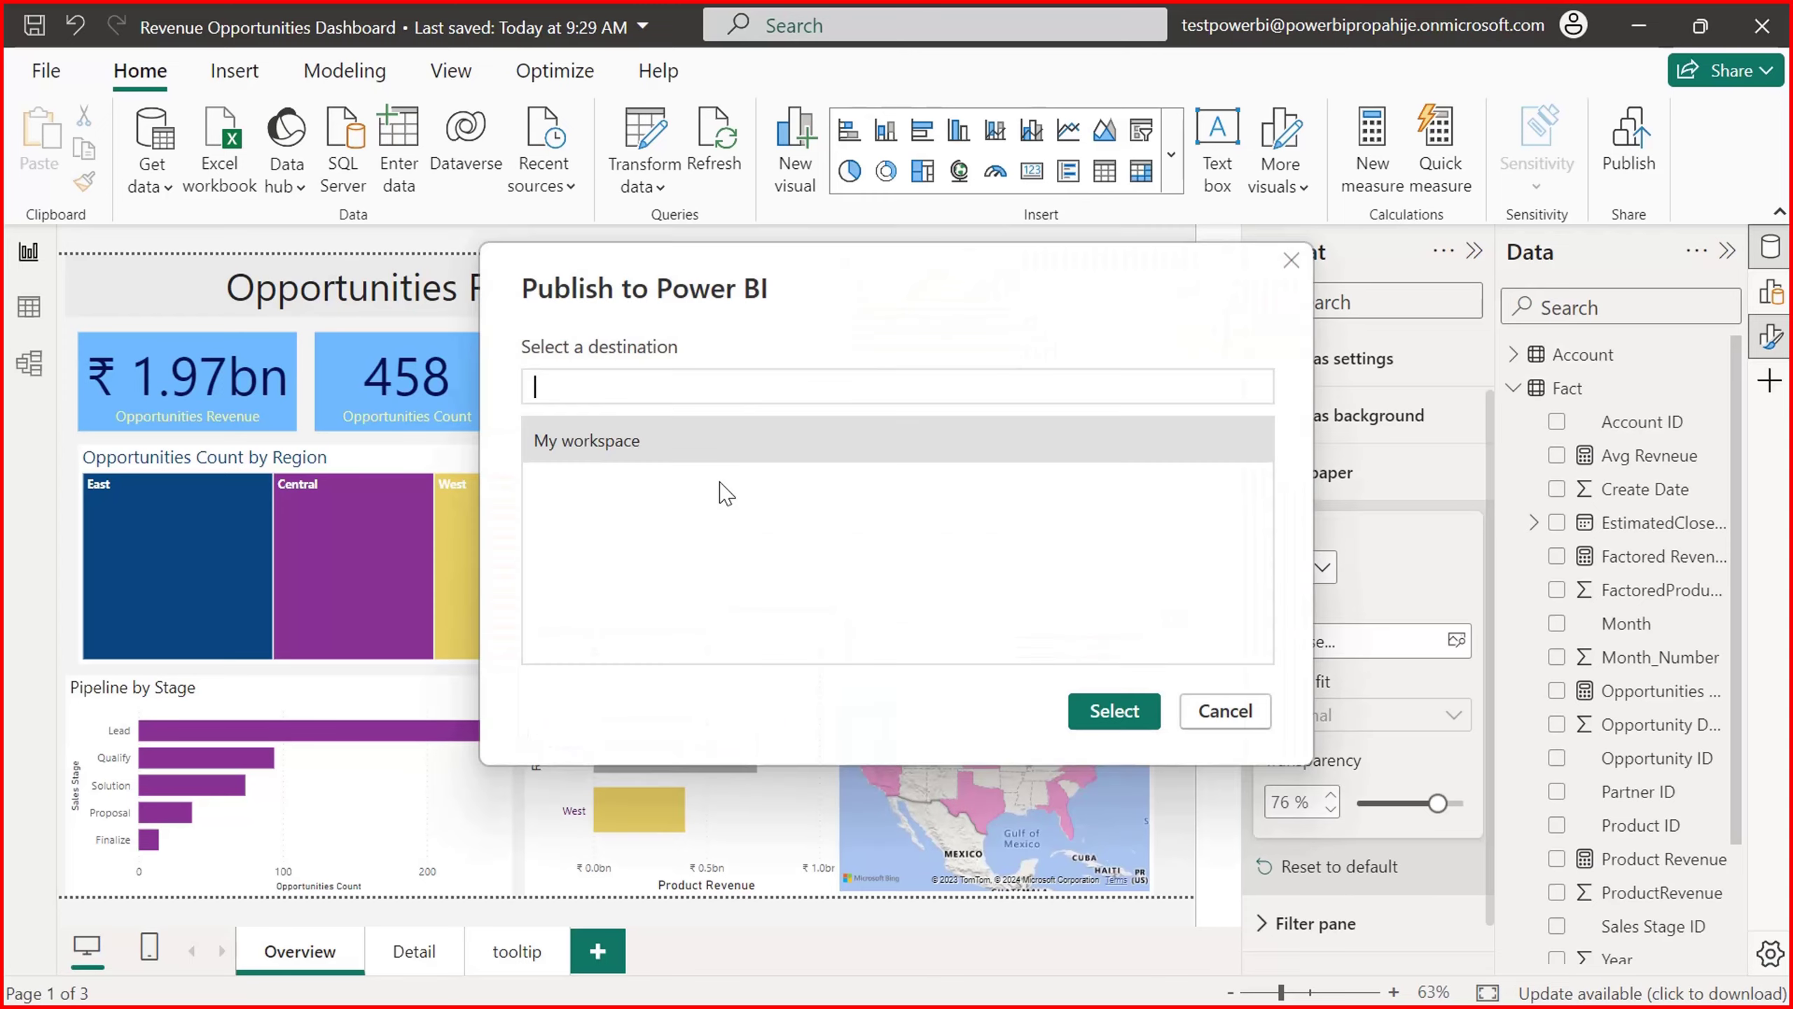
{"action": "left_click", "coordinate": [585, 451]}
{"action": "key", "text": "alt+Tab"}
{"action": "key", "text": "alt+Tab"}
{"action": "key", "text": "alt+Tab"}
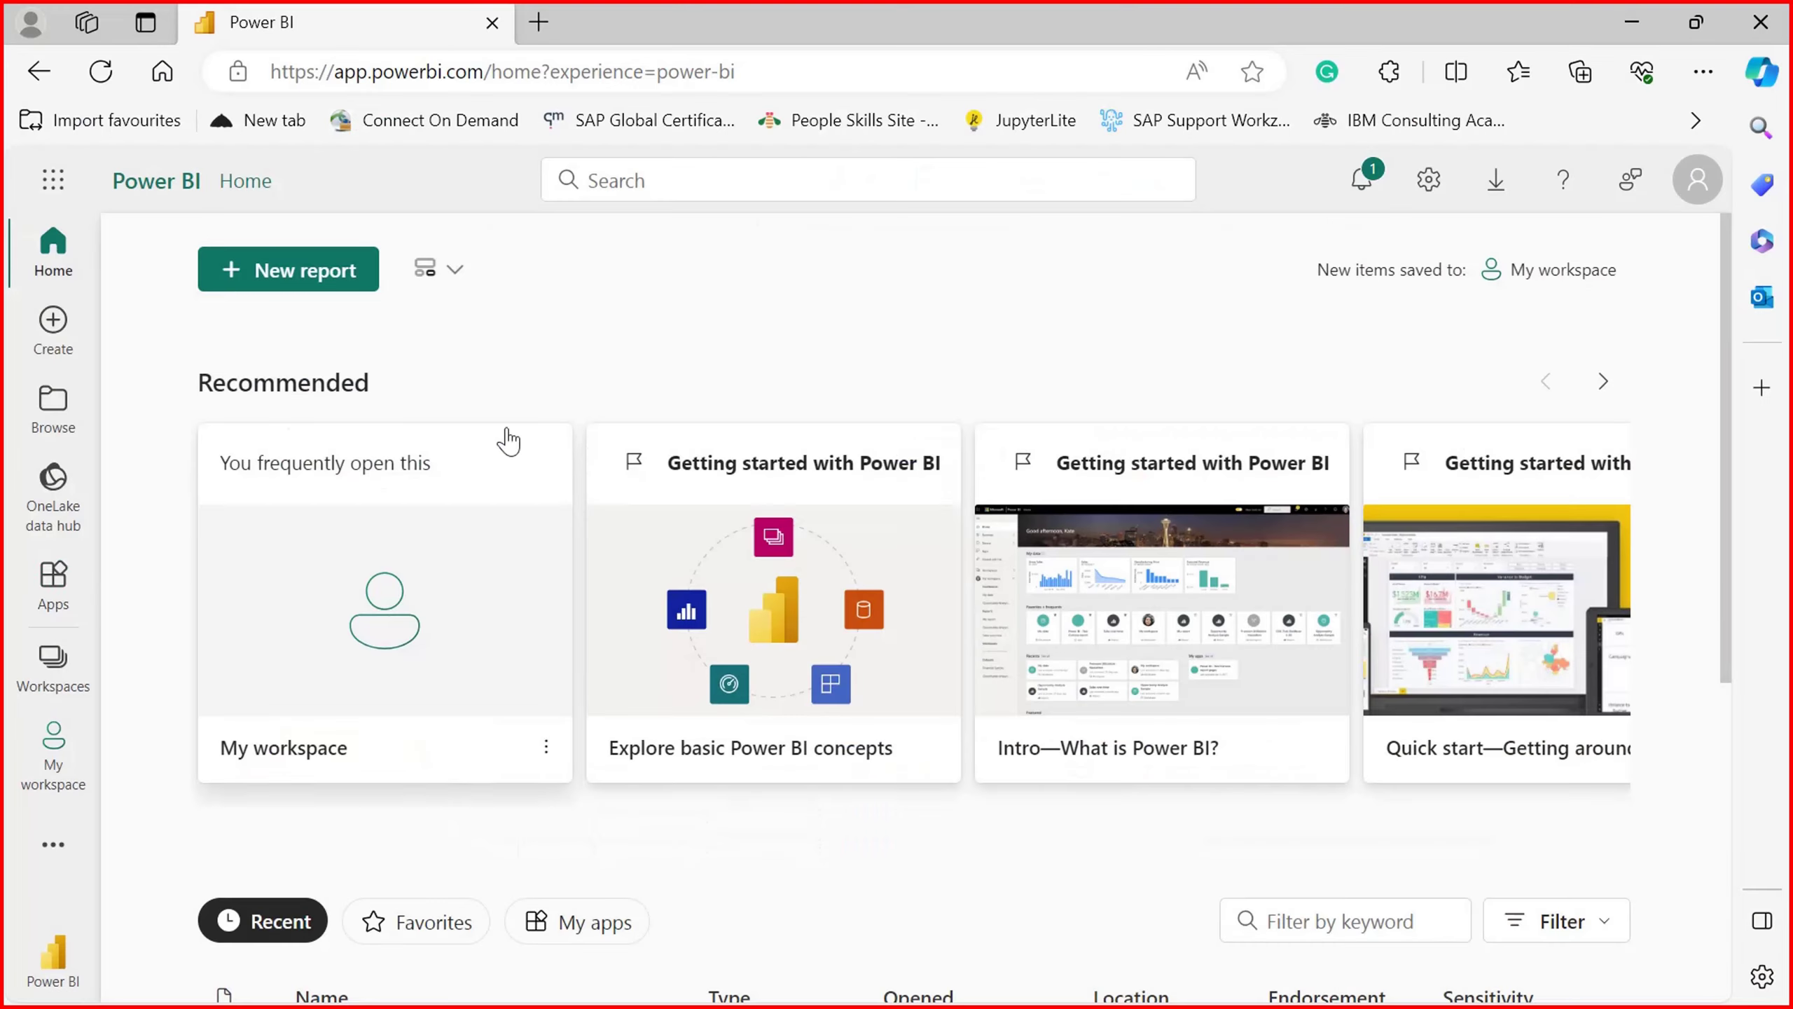
{"action": "left_click", "coordinate": [53, 759]}
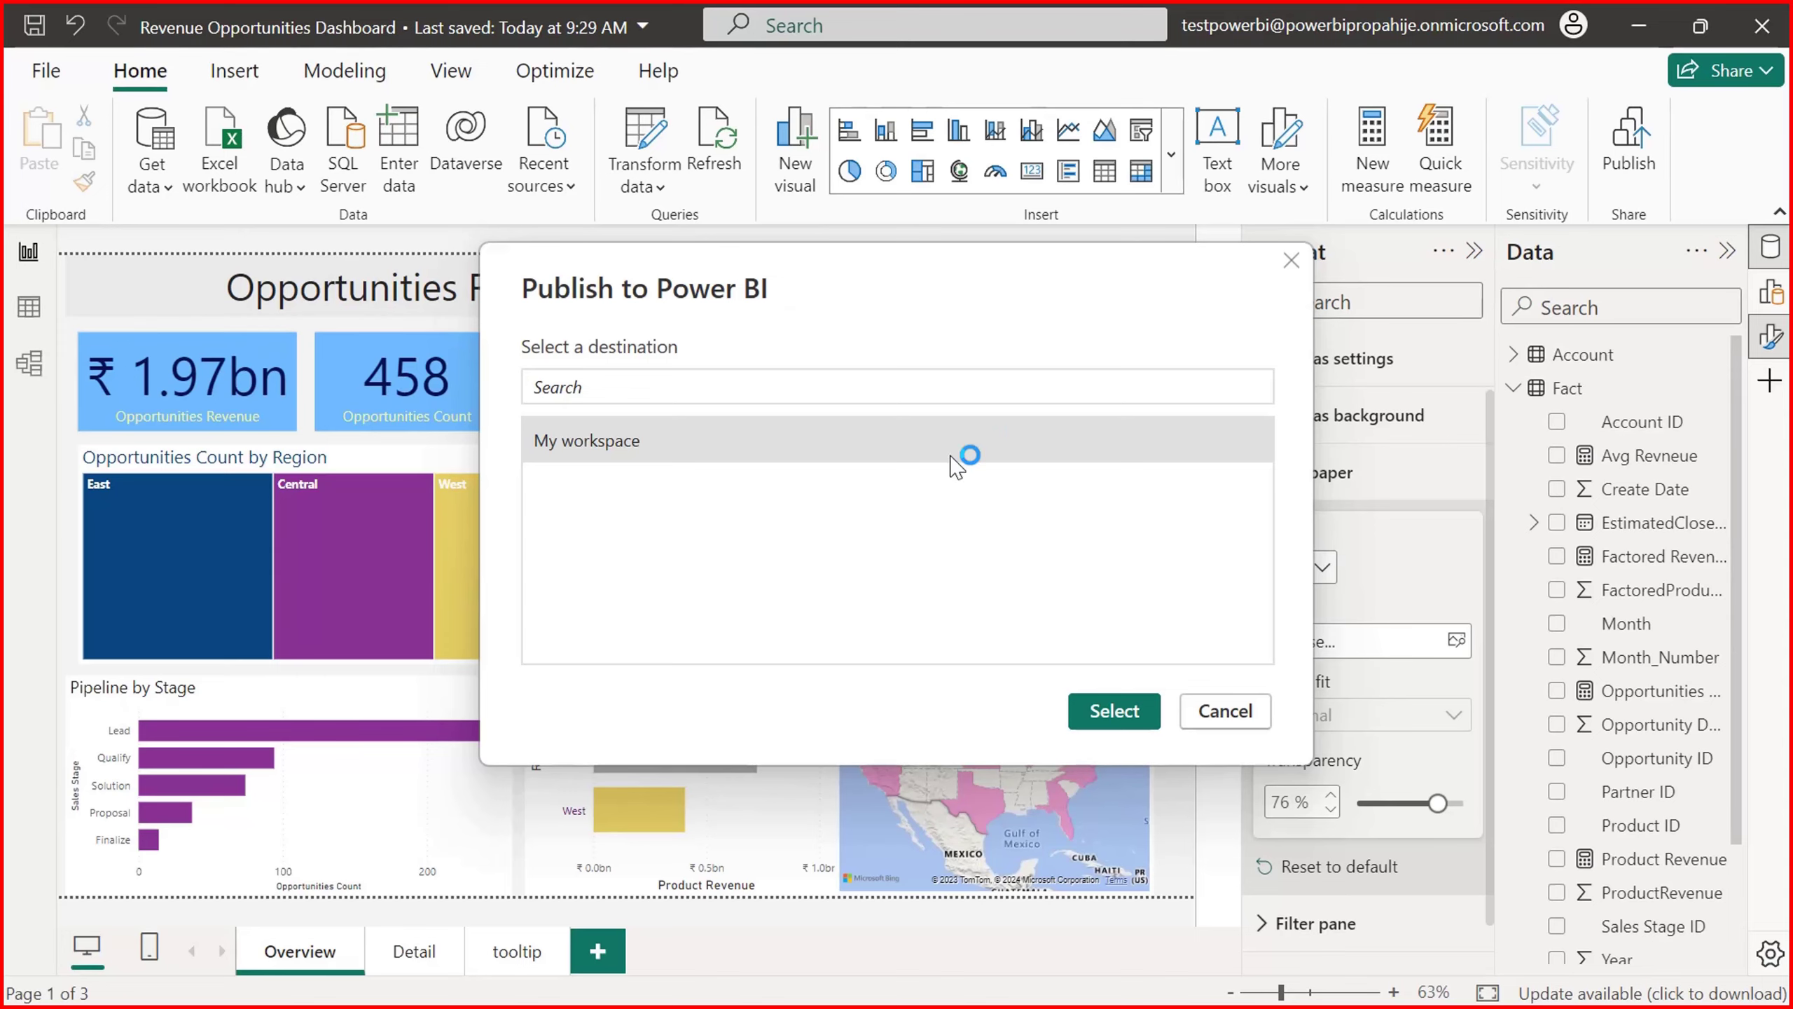
{"action": "left_click", "coordinate": [1115, 714]}
{"action": "mouse_move", "coordinate": [913, 375]}
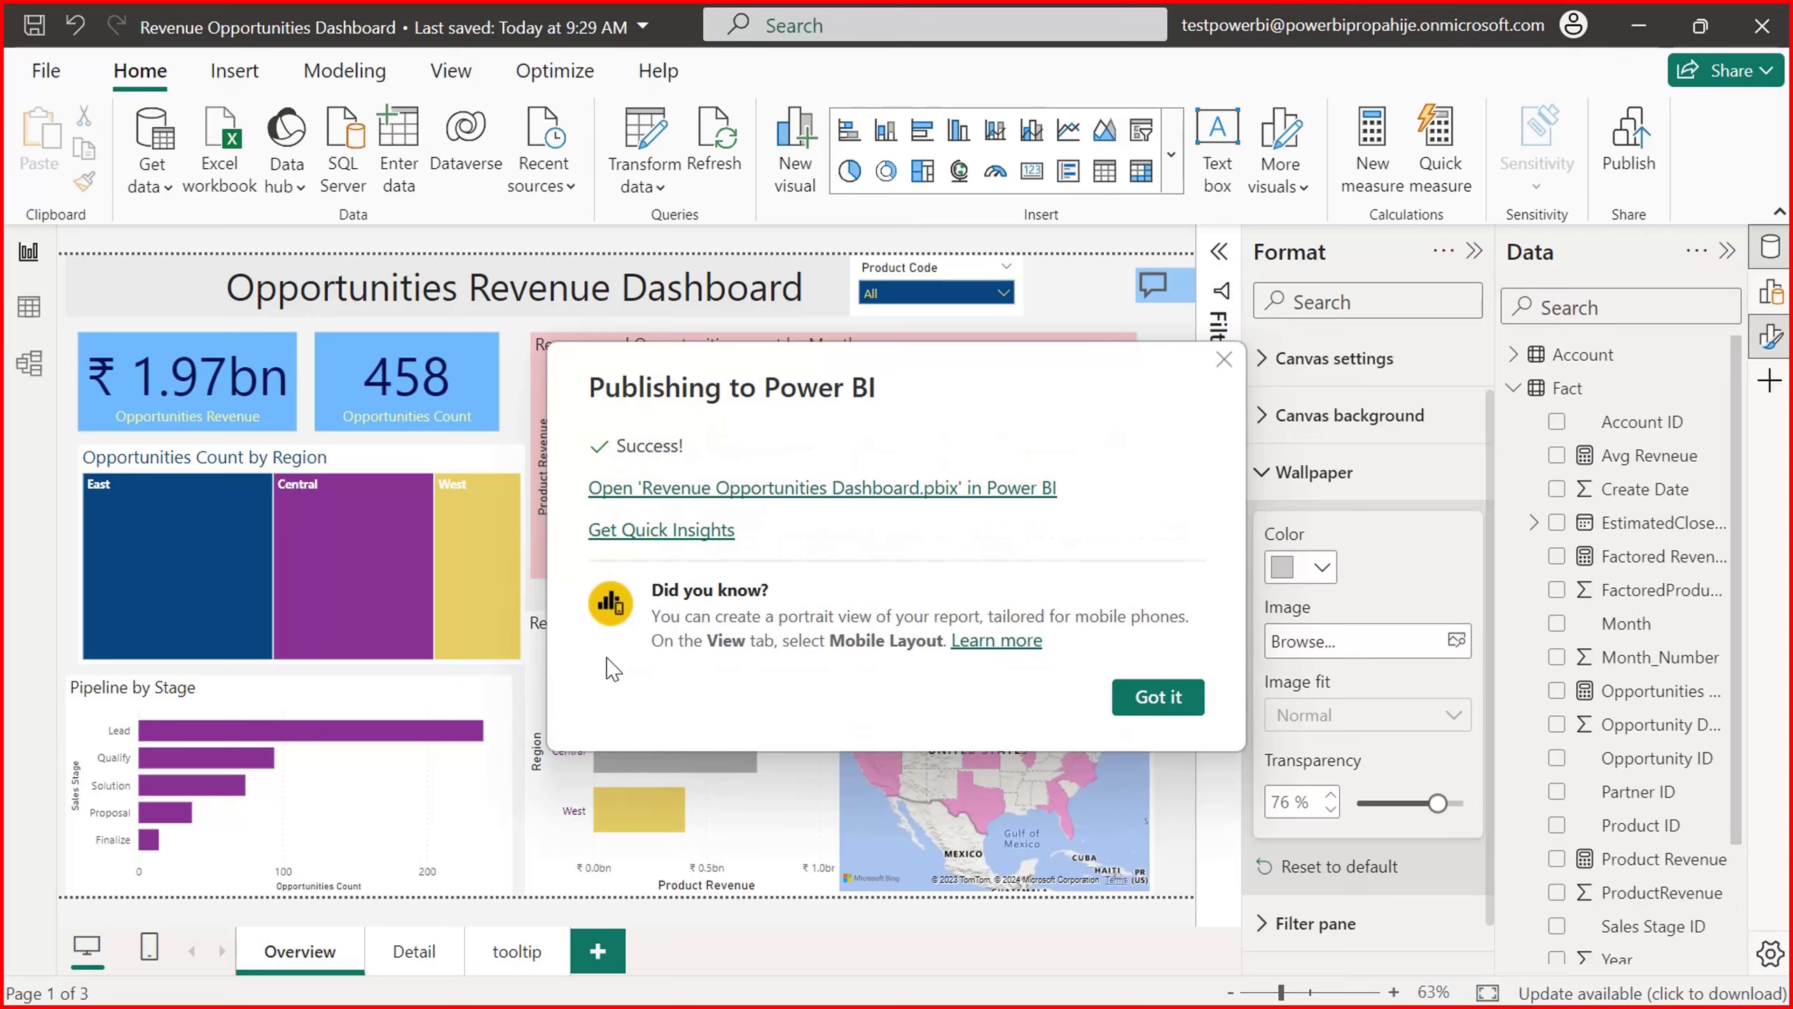
{"action": "left_click", "coordinate": [1161, 701]}
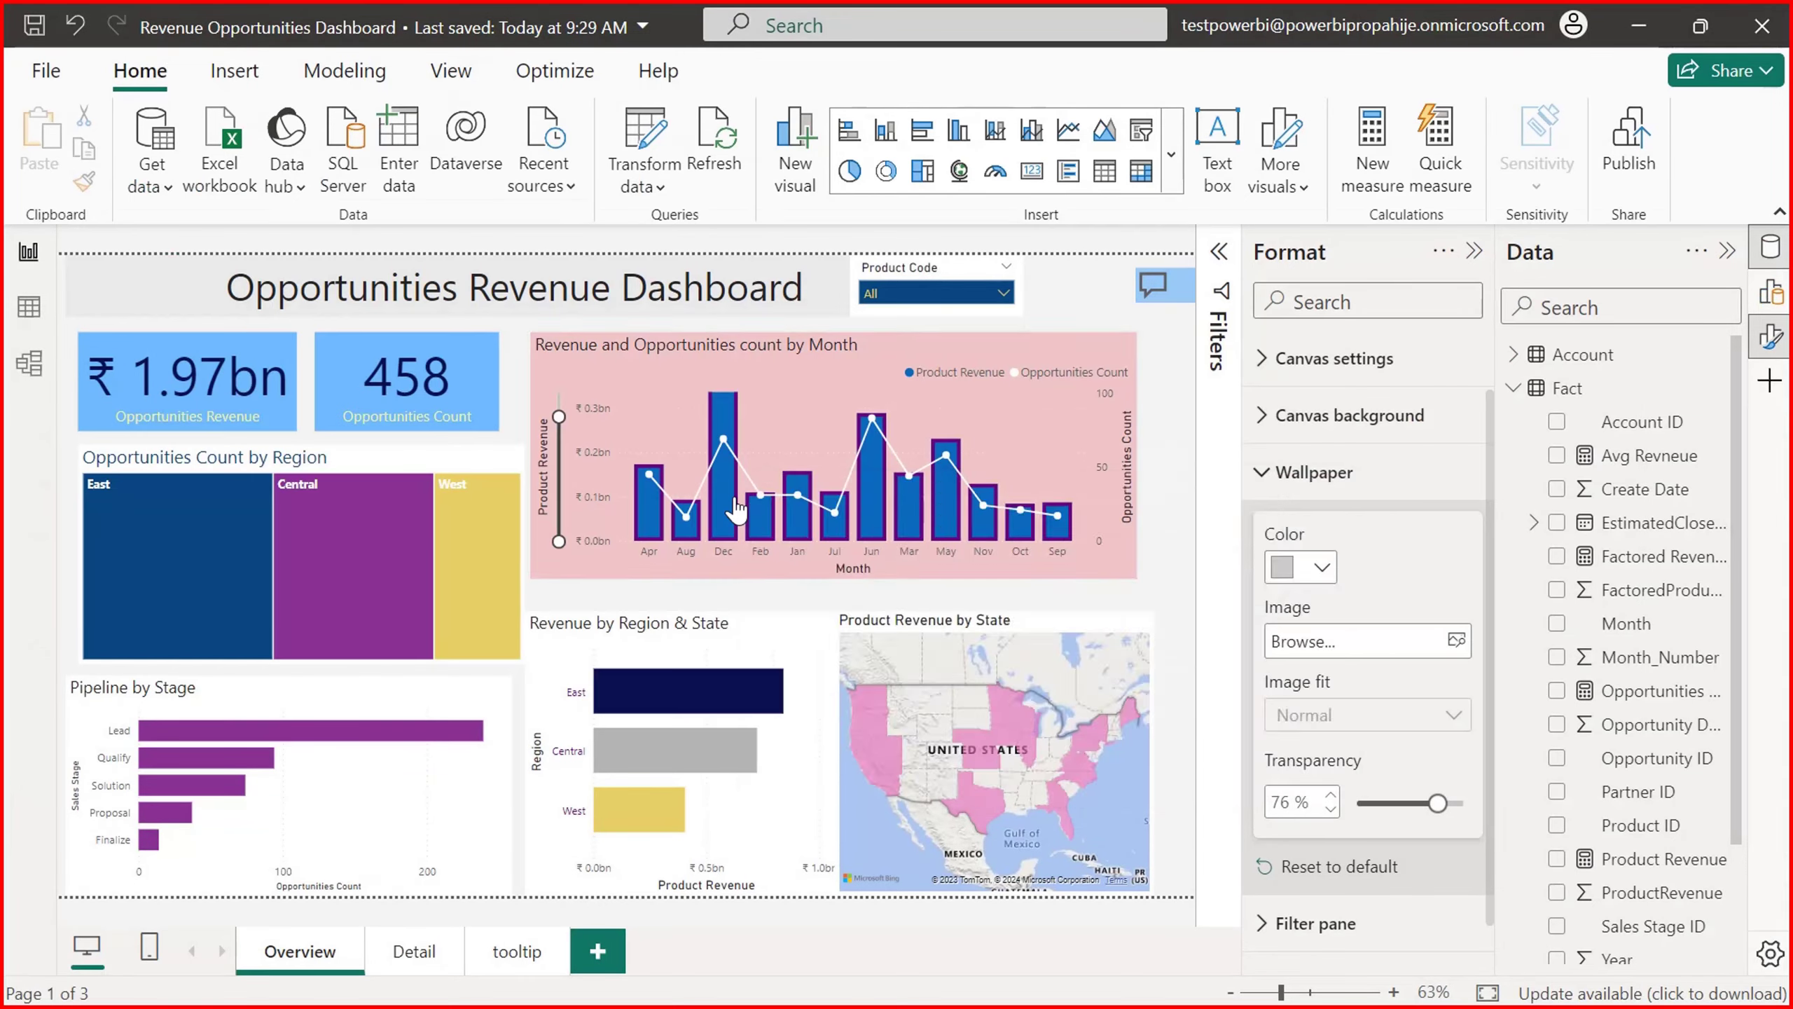
Step: In the Power BI service, refresh My workspace and open the published Revenue Opportunities Dashboard report from its semantic model's details
{"action": "mouse_move", "coordinate": [736, 507]}
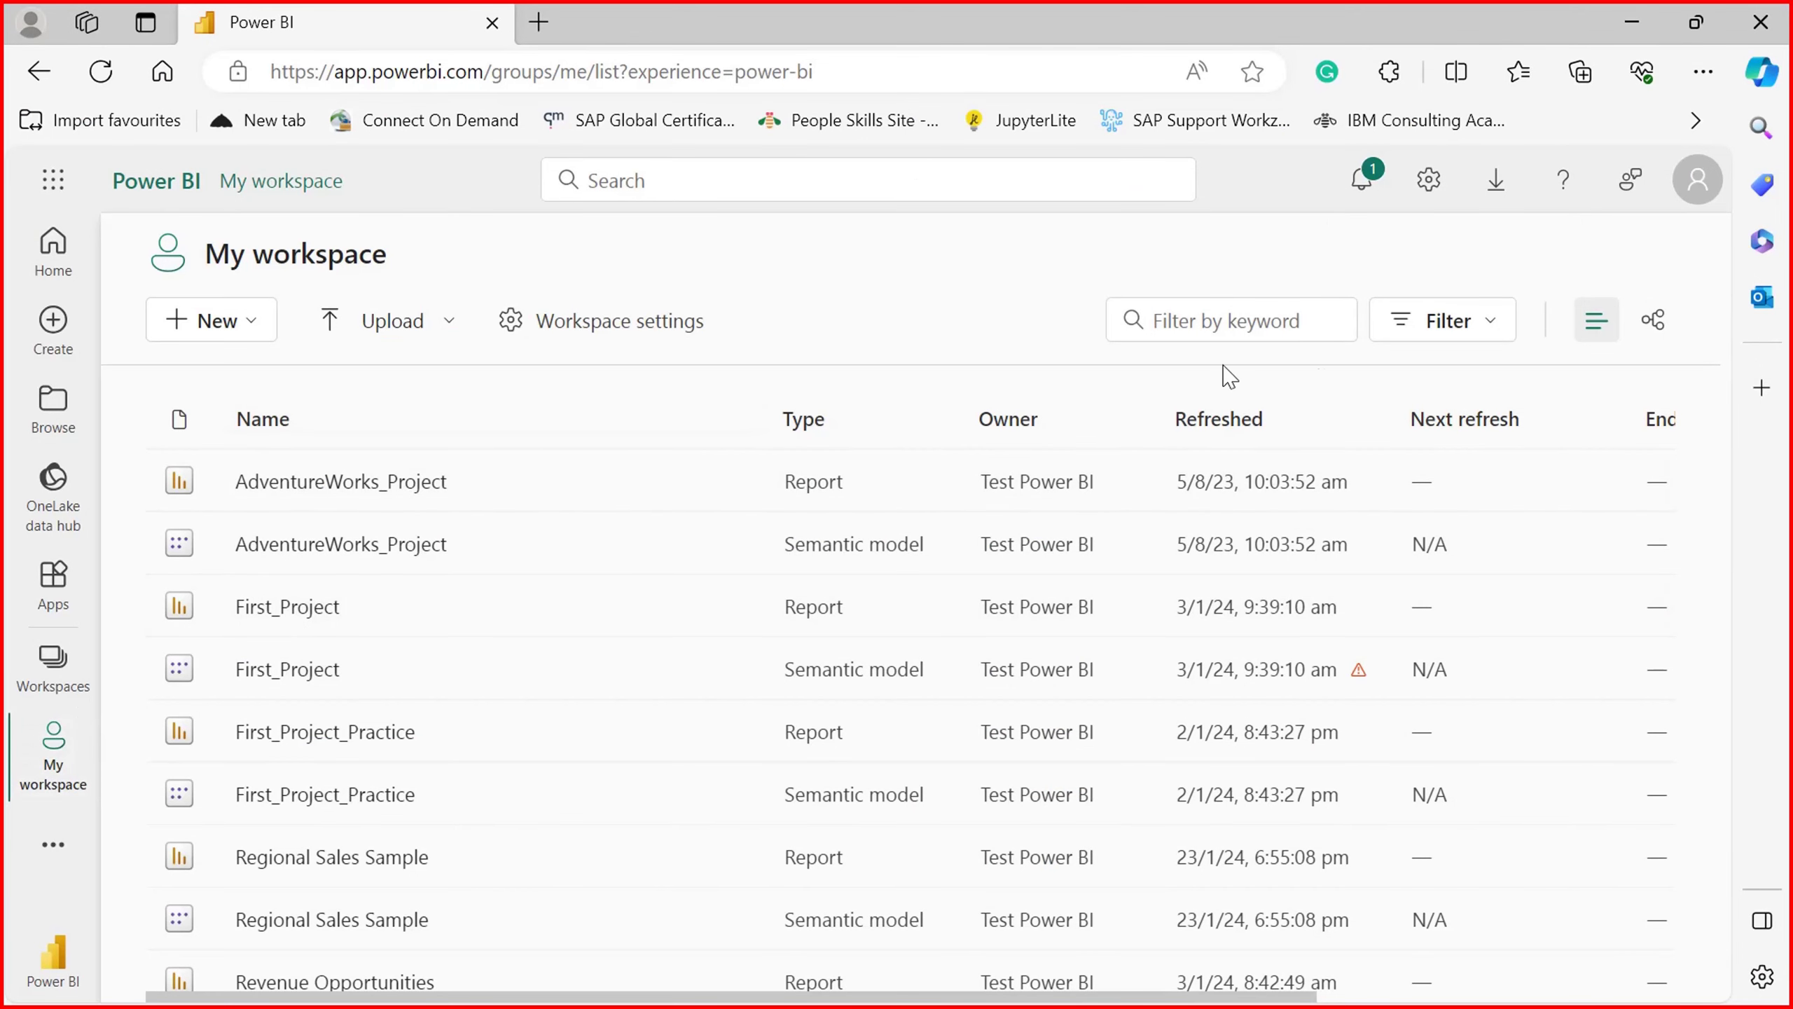
{"action": "left_click", "coordinate": [98, 73]}
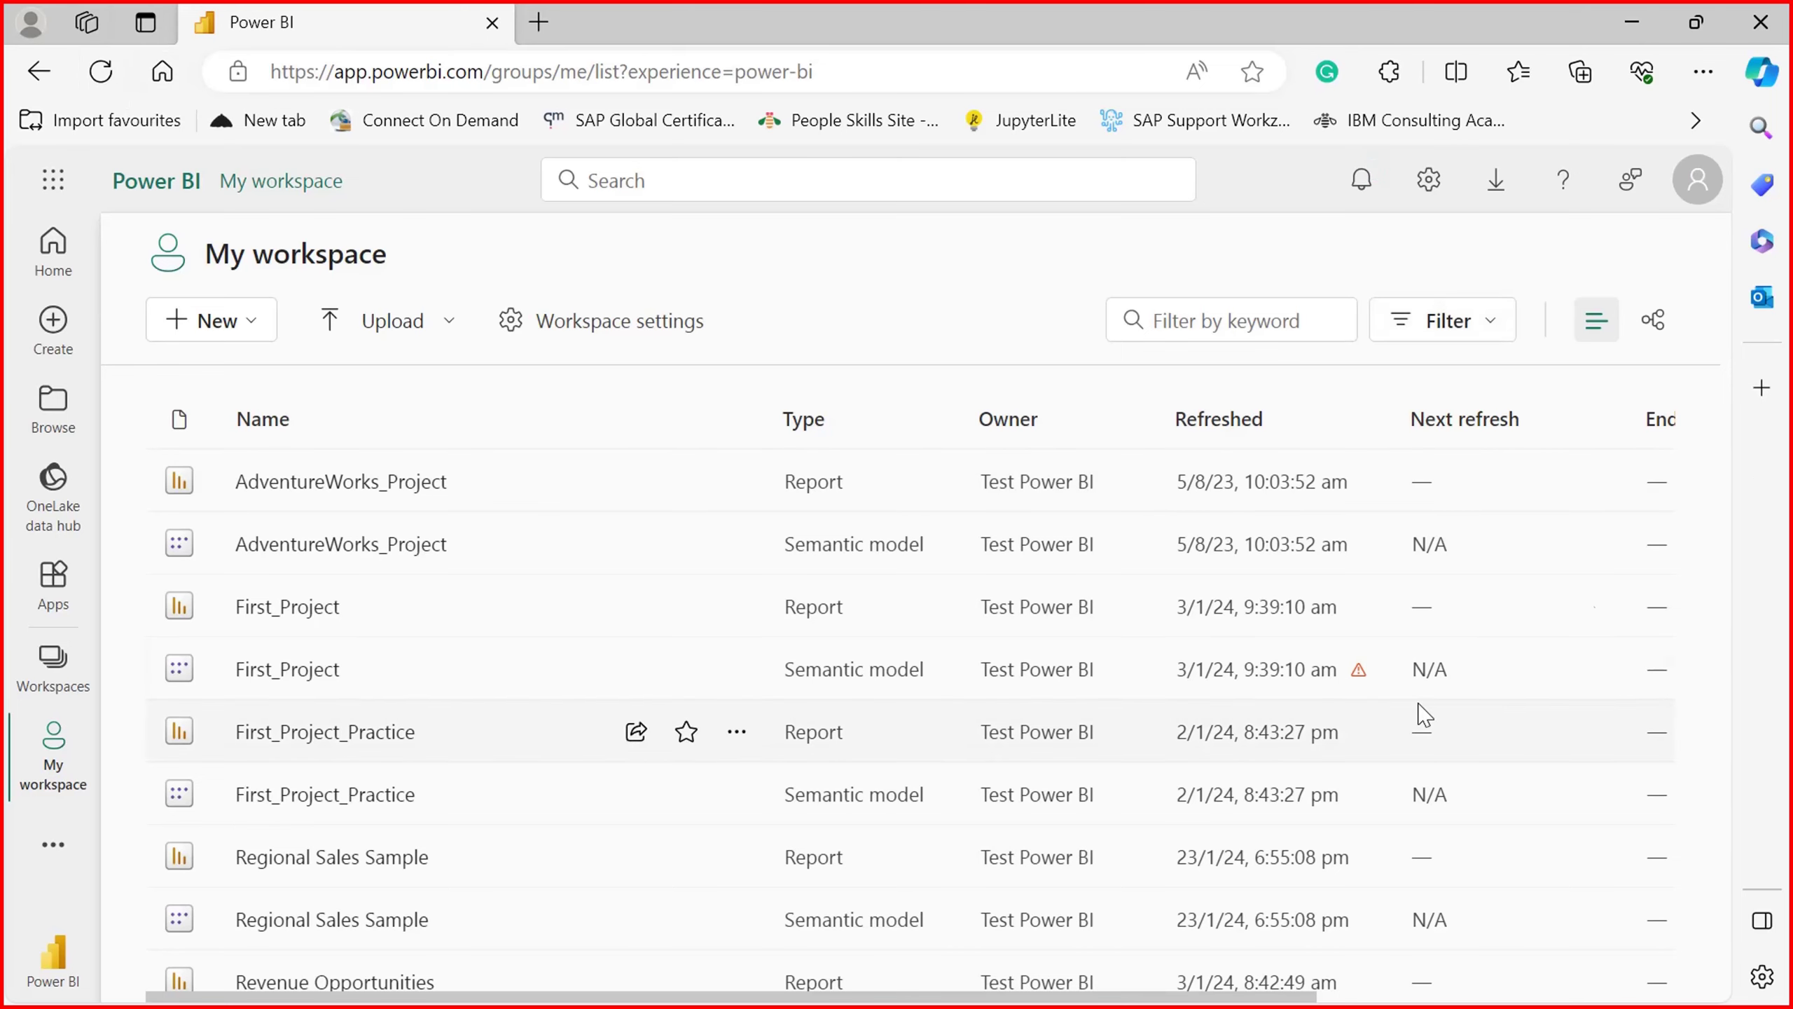
{"action": "mouse_move", "coordinate": [648, 829]}
{"action": "mouse_move", "coordinate": [1057, 625]}
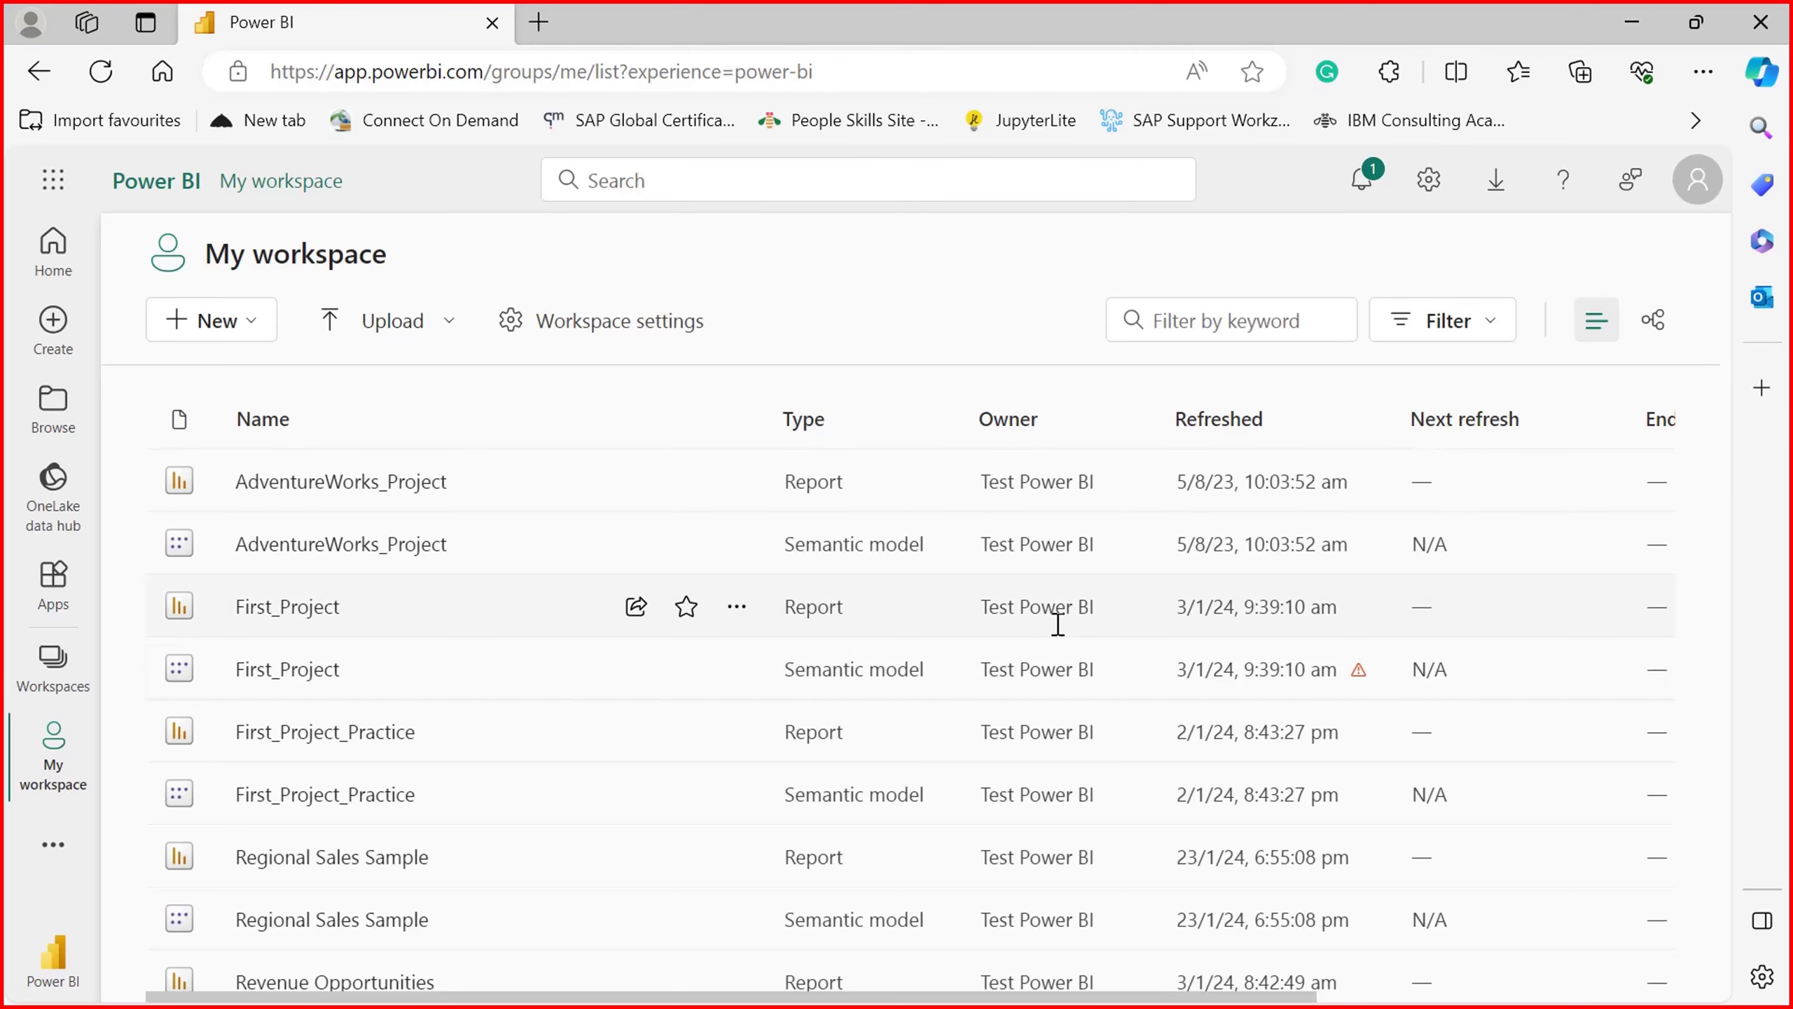
{"action": "scroll", "coordinate": [1057, 625], "scroll_direction": "down", "scroll_amount": 3}
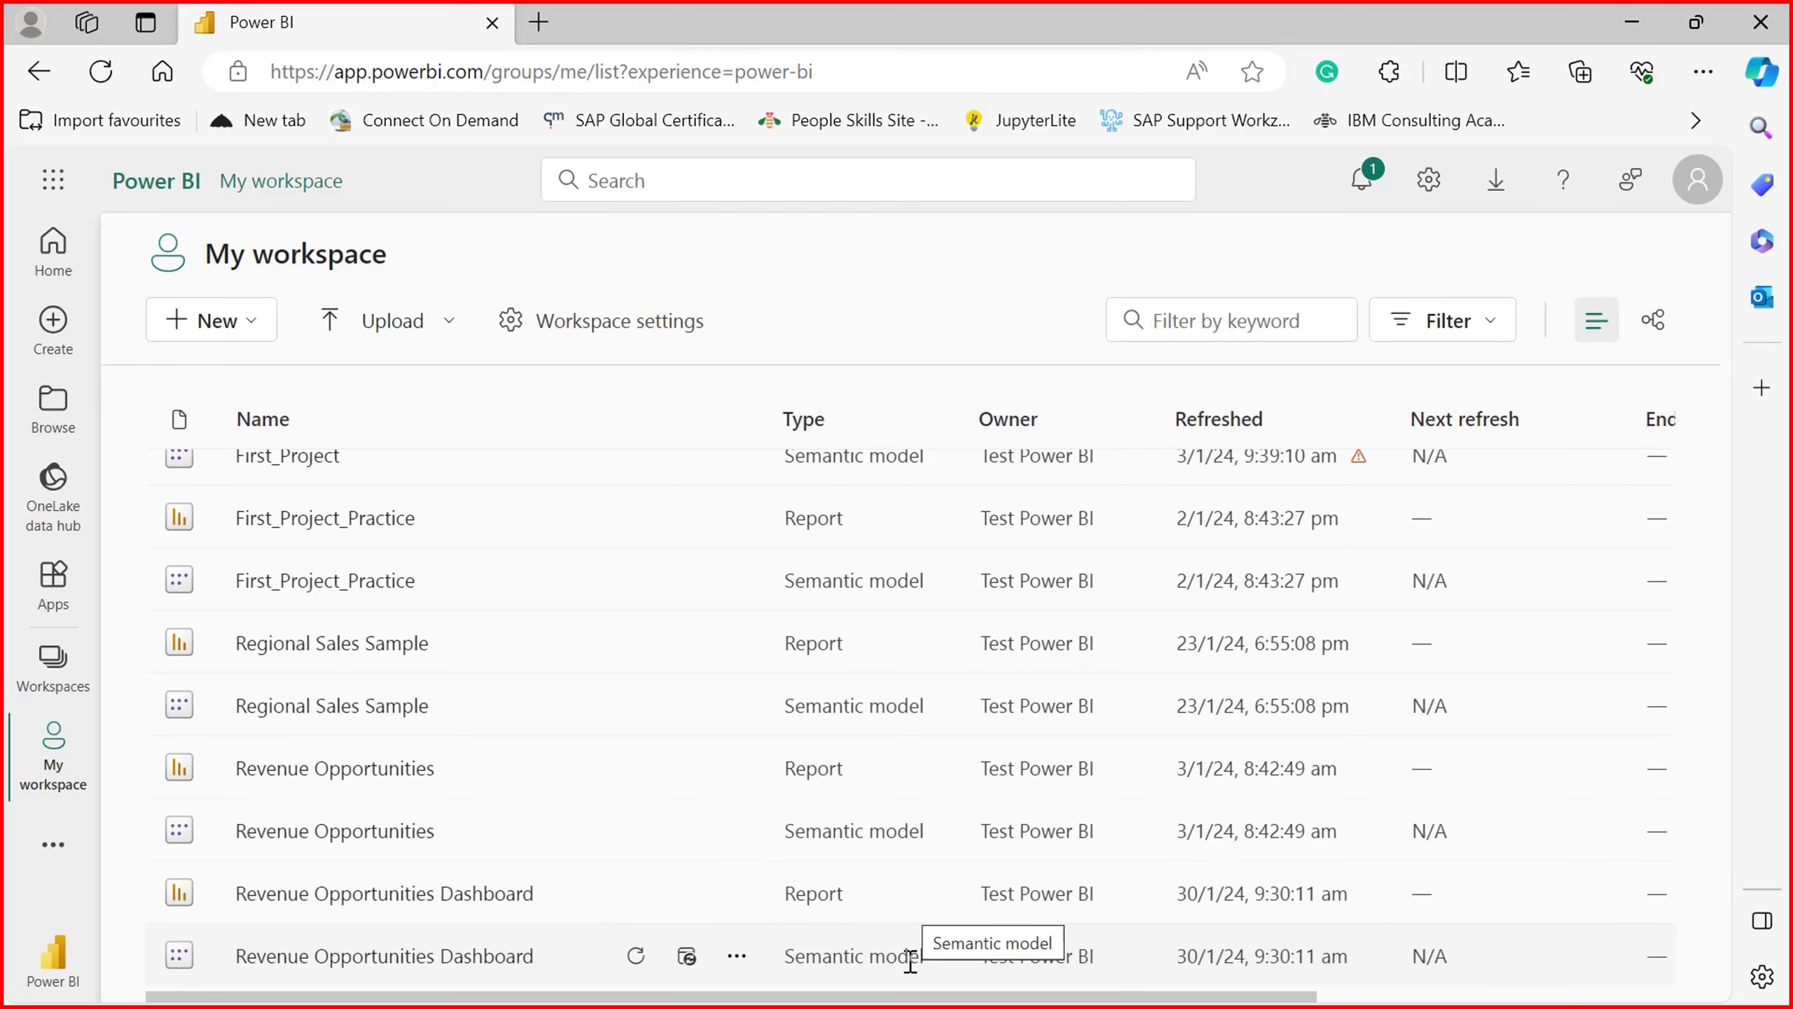
{"action": "left_click", "coordinate": [452, 955]}
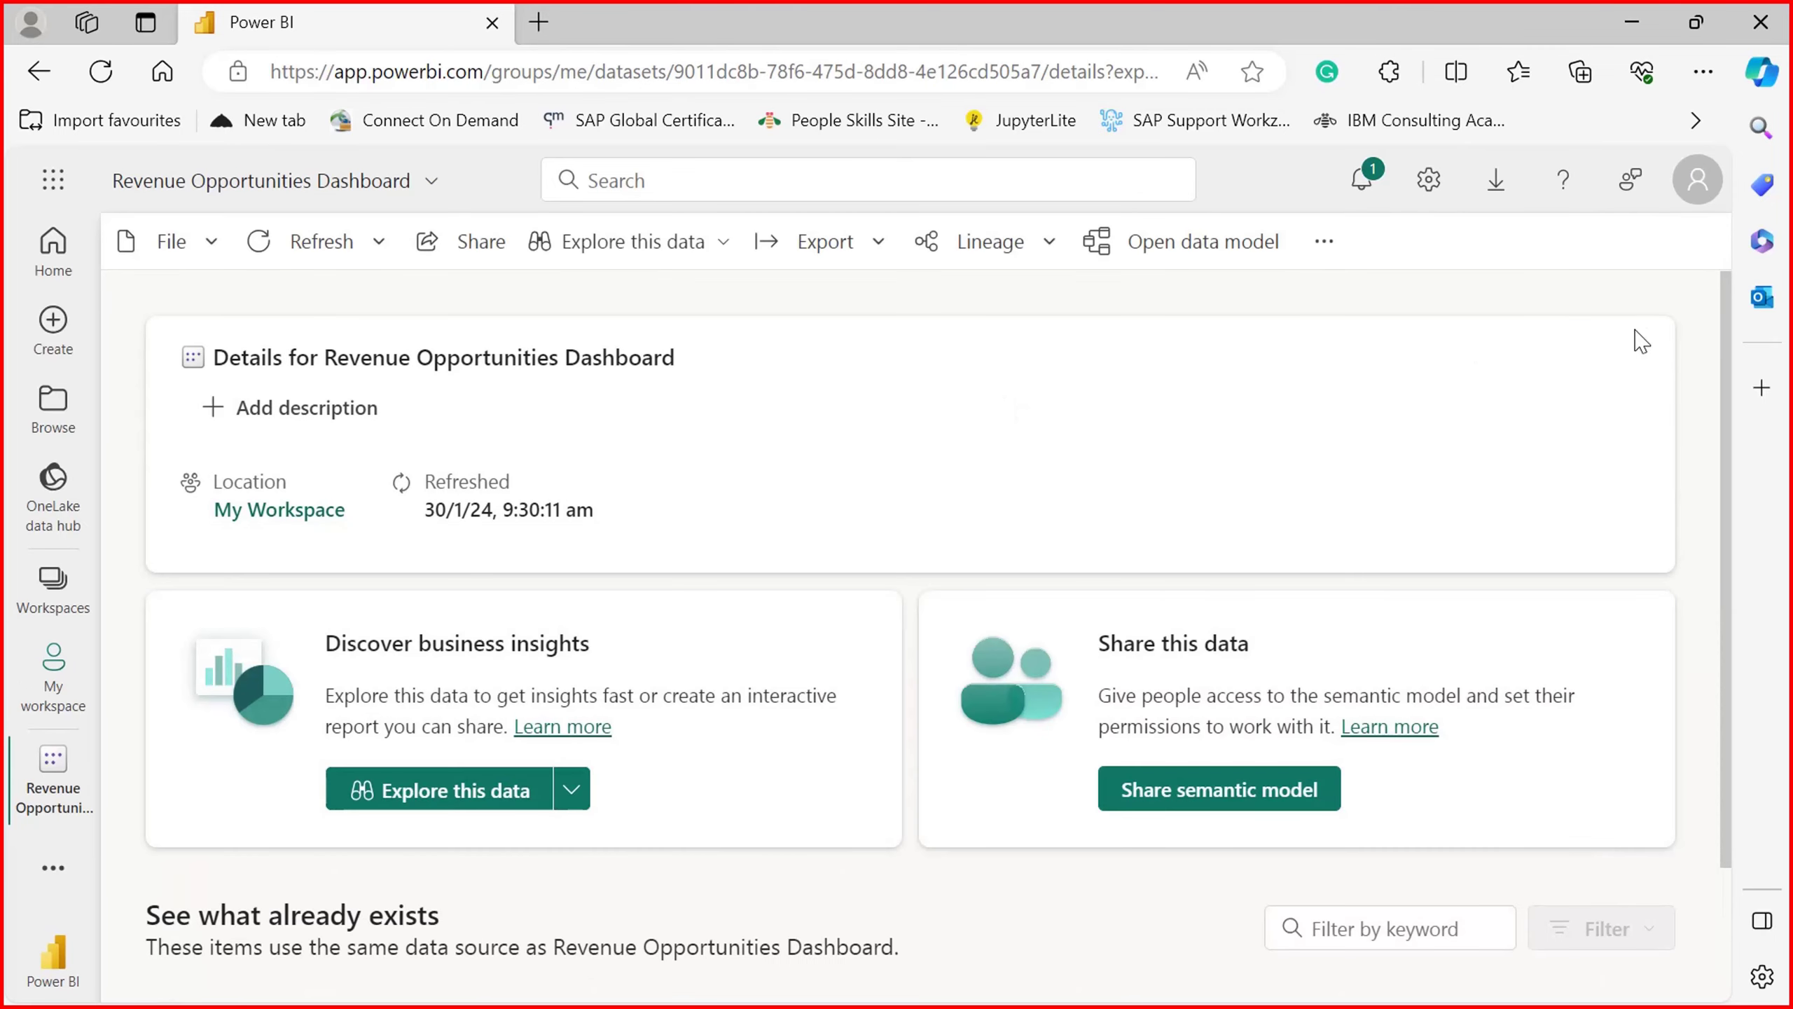
{"action": "left_click_drag", "start_coordinate": [1730, 377], "coordinate": [1730, 597]}
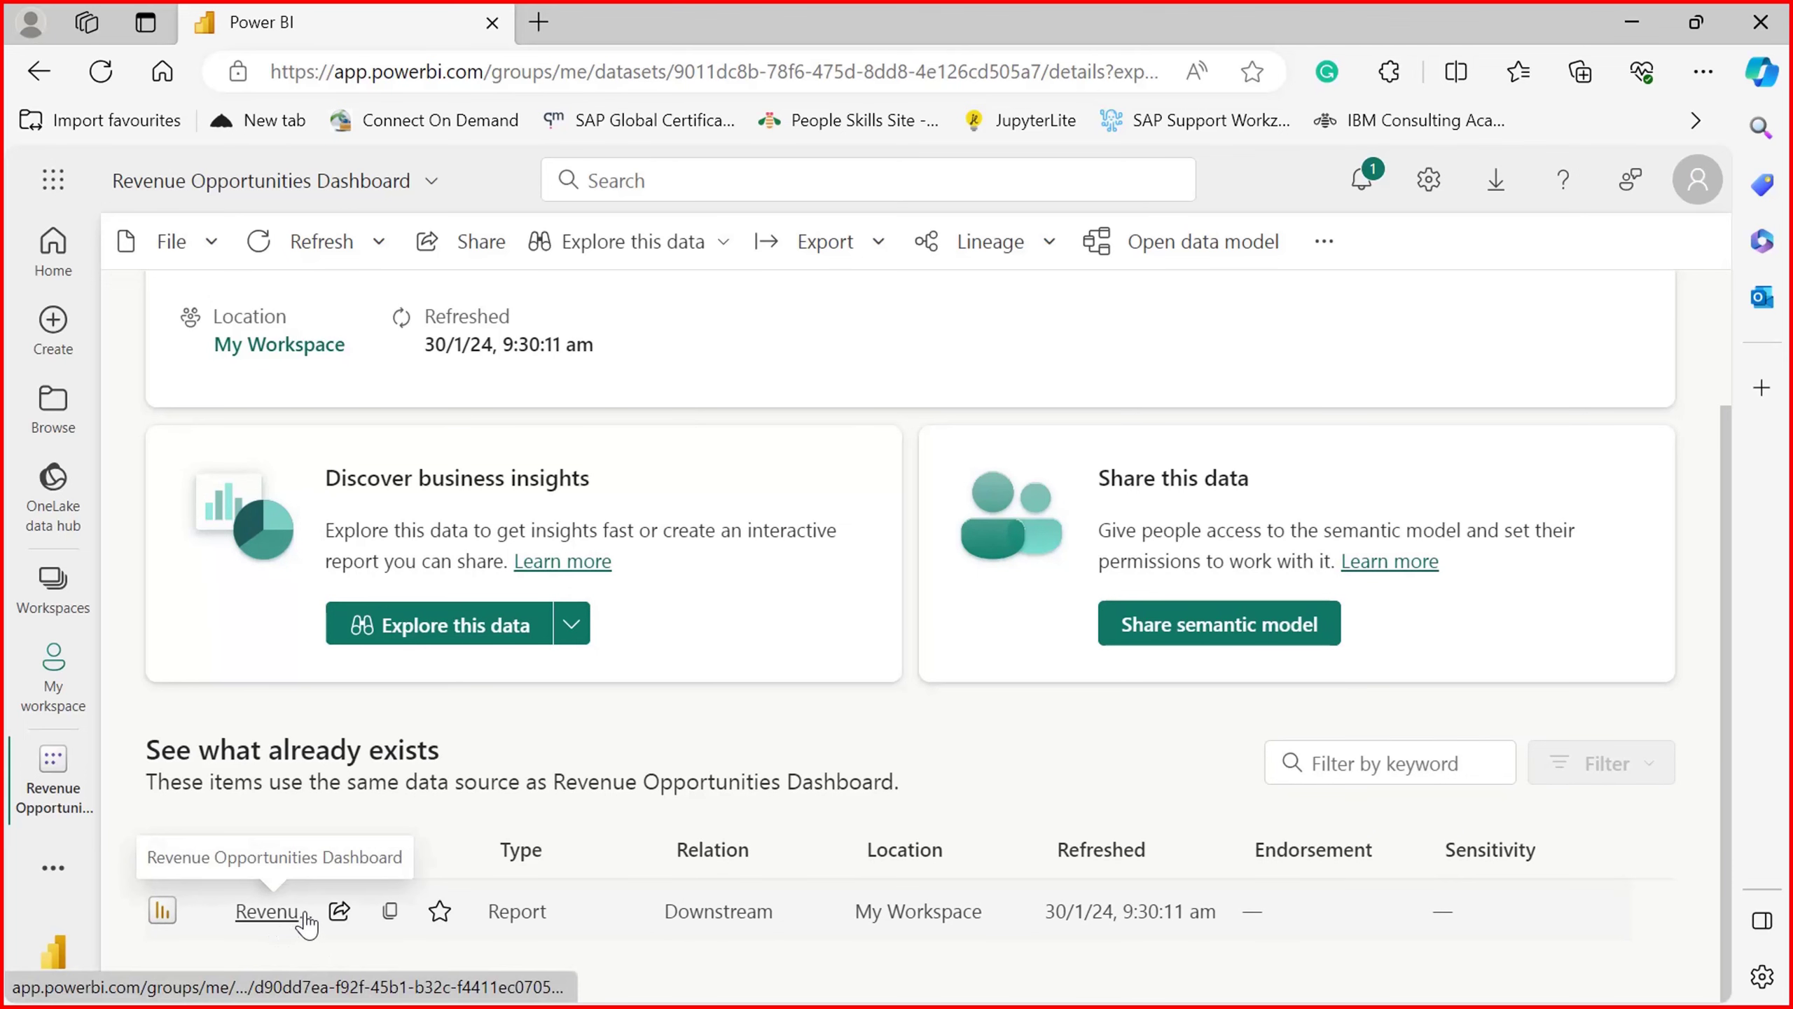
{"action": "left_click", "coordinate": [271, 915]}
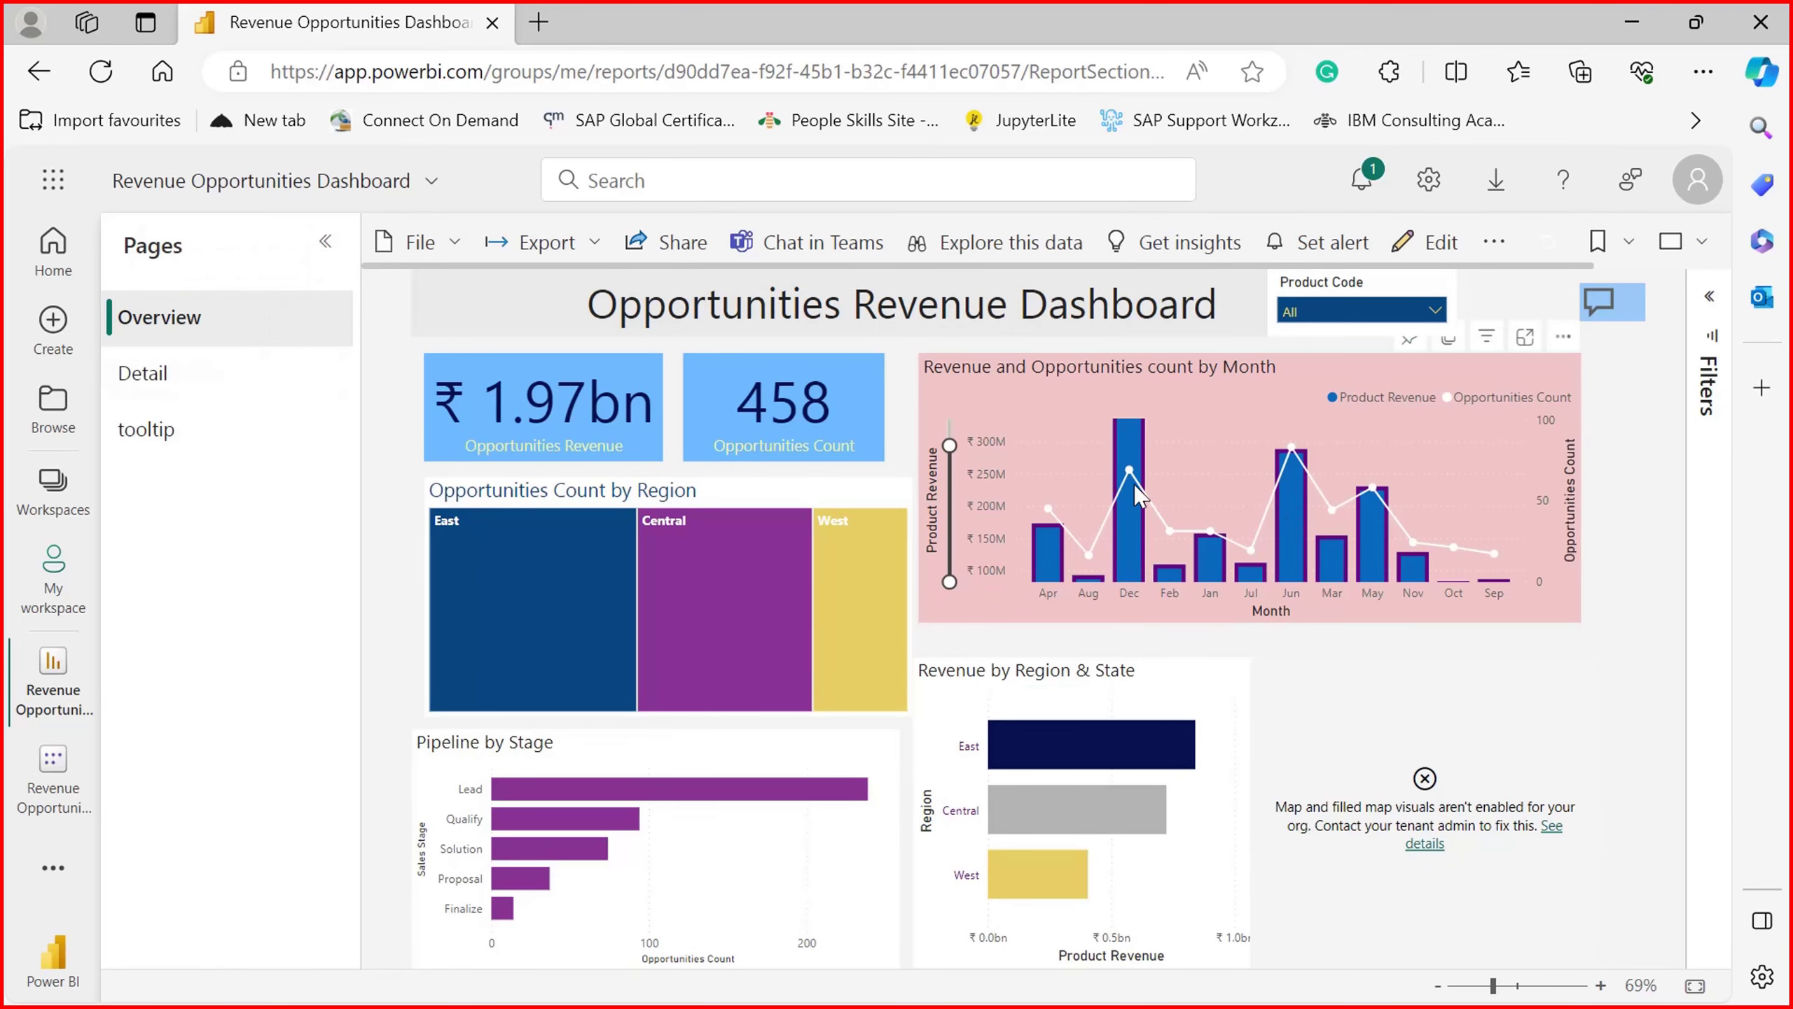
Step: Check the published Overview page's custom tooltip and cross-filter it by the Central and East bars of Revenue by Region & State
{"action": "mouse_move", "coordinate": [1137, 470]}
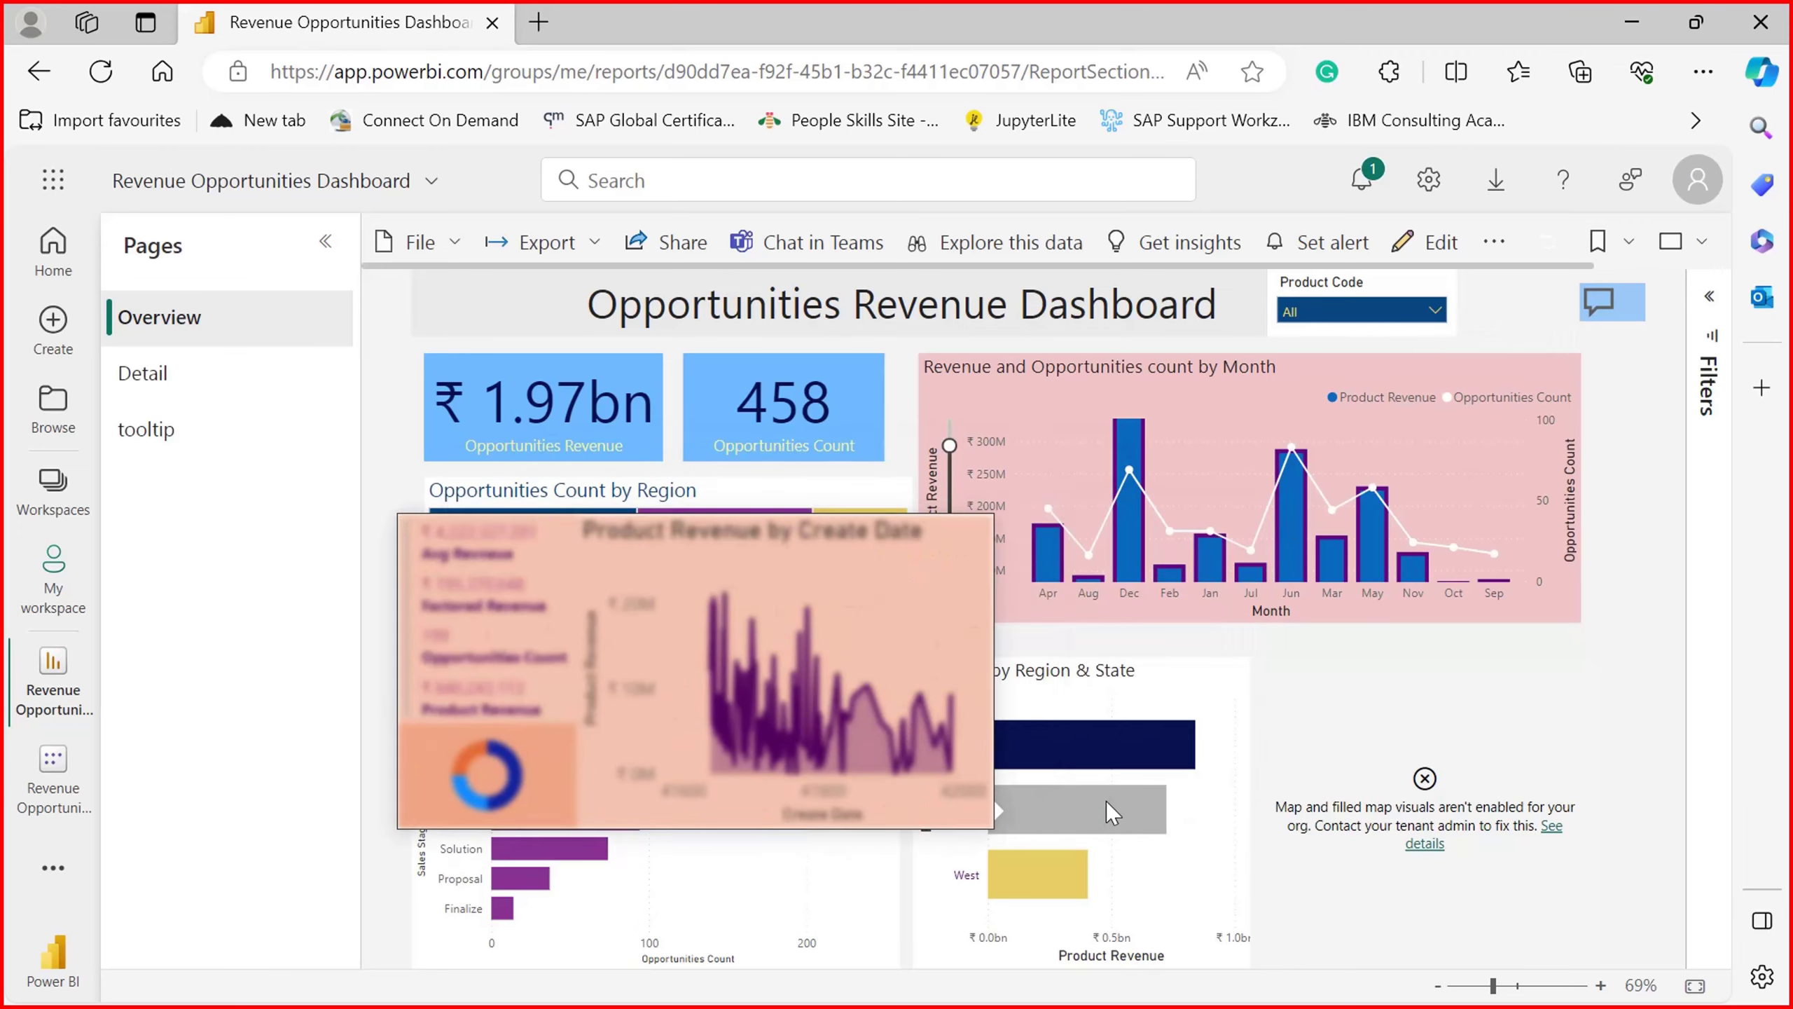
{"action": "left_click", "coordinate": [1107, 802]}
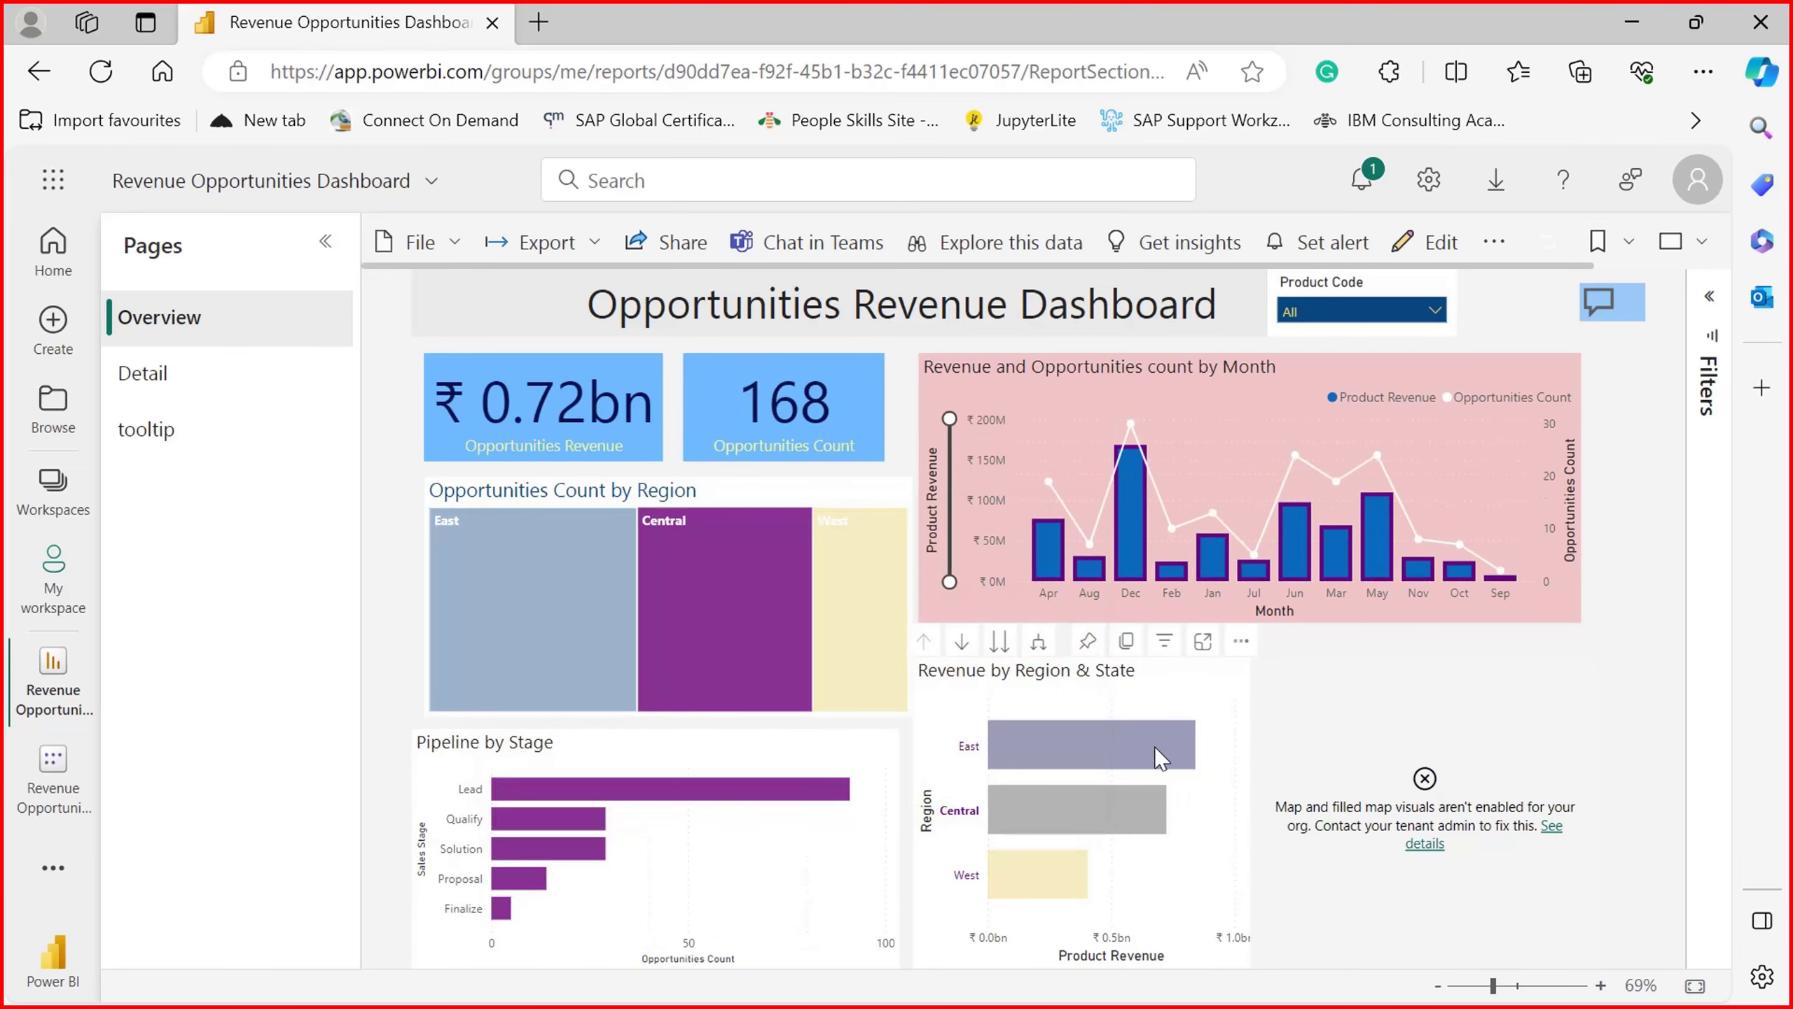
{"action": "left_click", "coordinate": [1154, 746]}
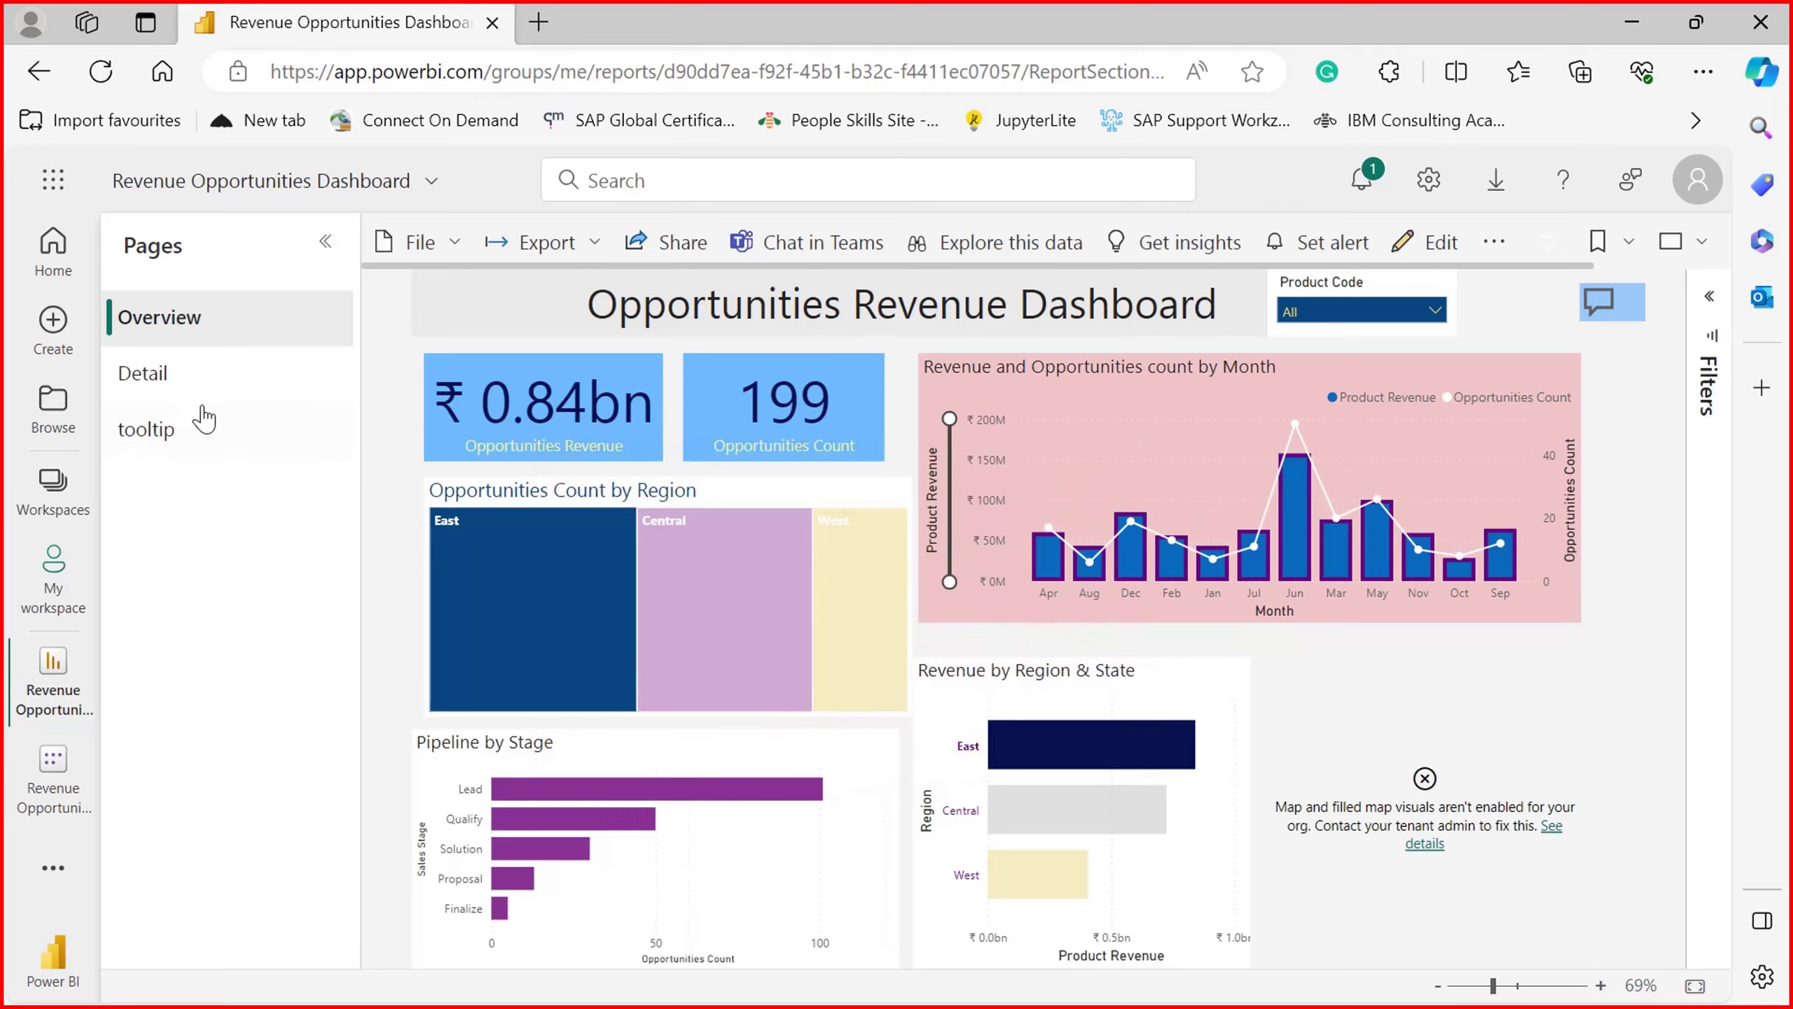
Step: View the published report's Detail and tooltip pages and return to Overview
{"action": "left_click", "coordinate": [178, 392]}
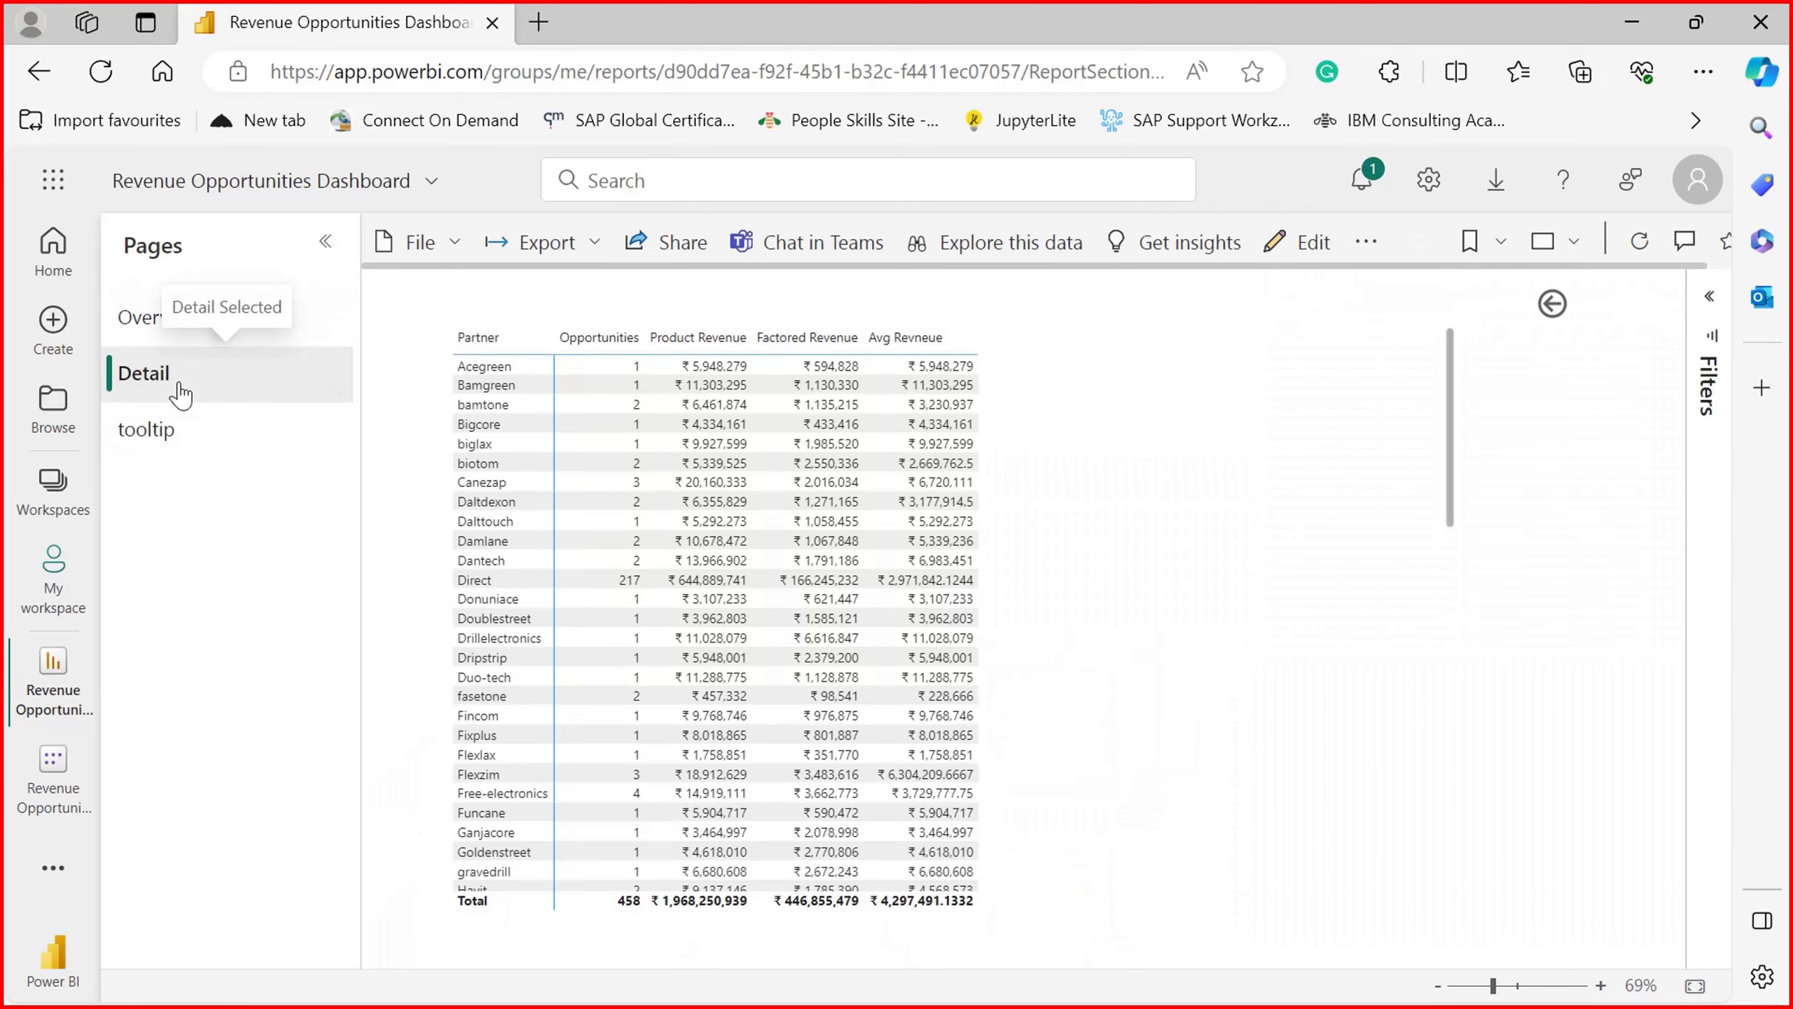
{"action": "left_click", "coordinate": [240, 441]}
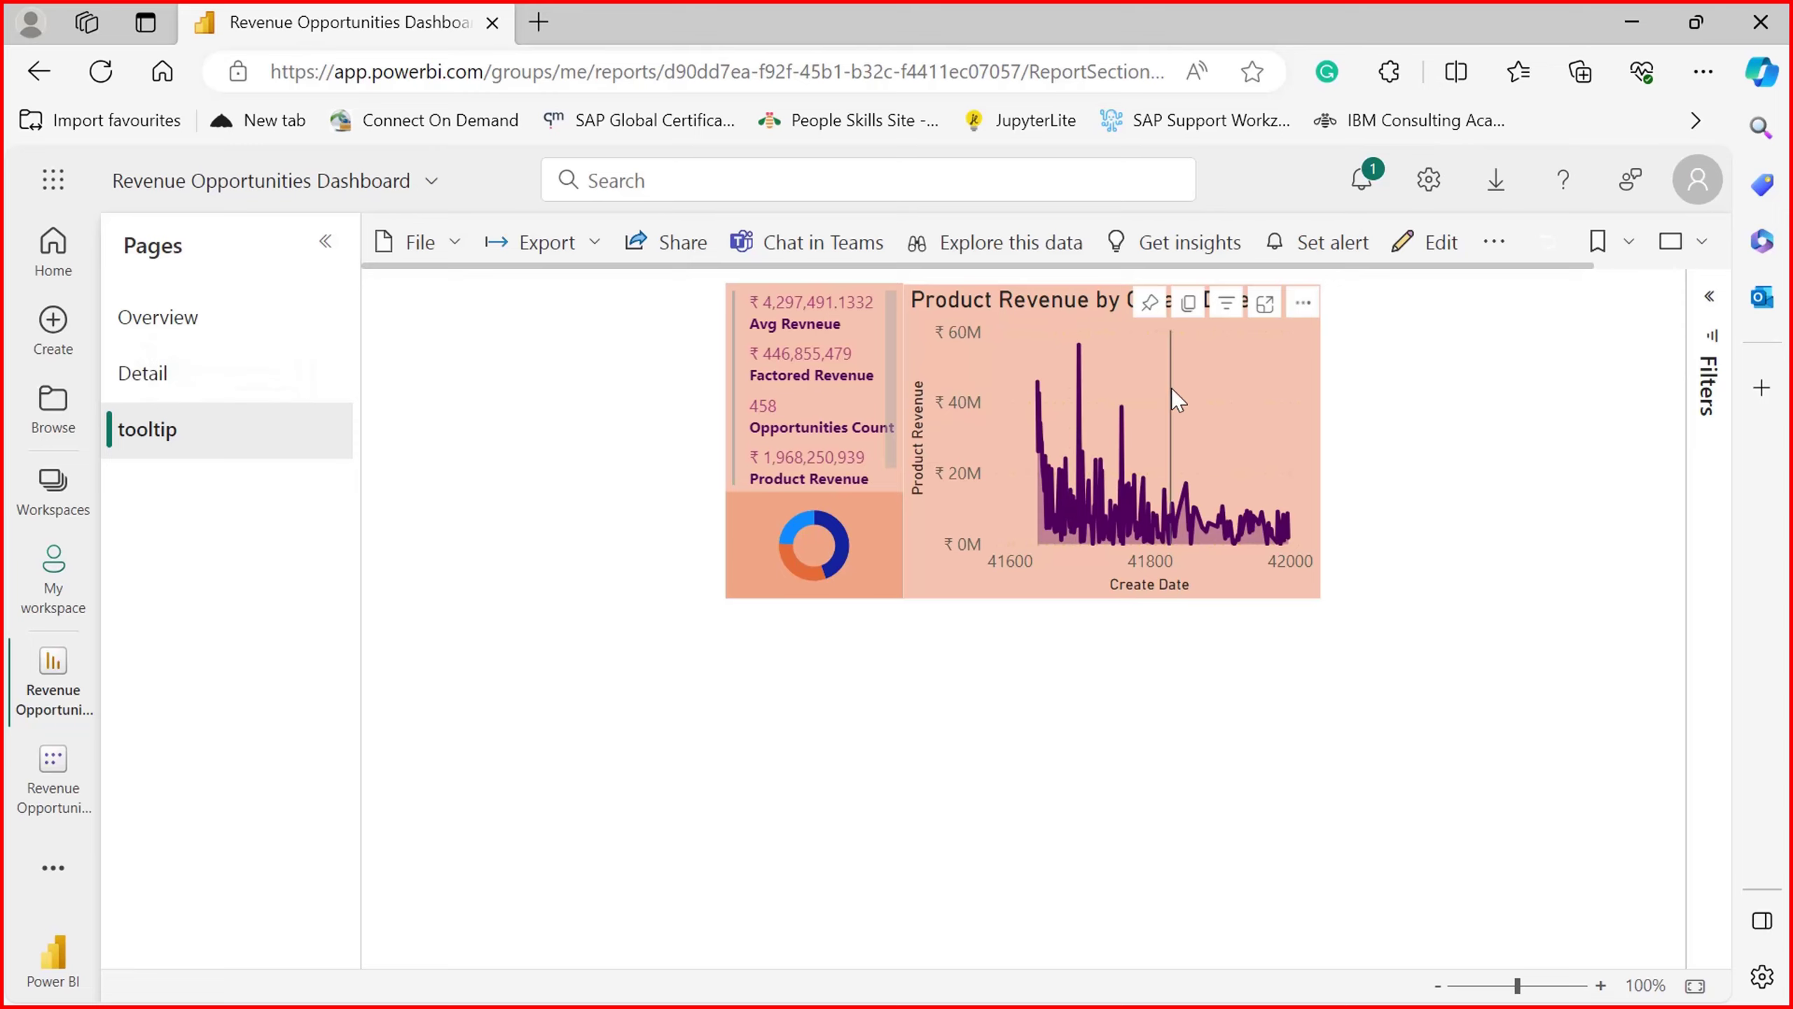
{"action": "left_click", "coordinate": [201, 344]}
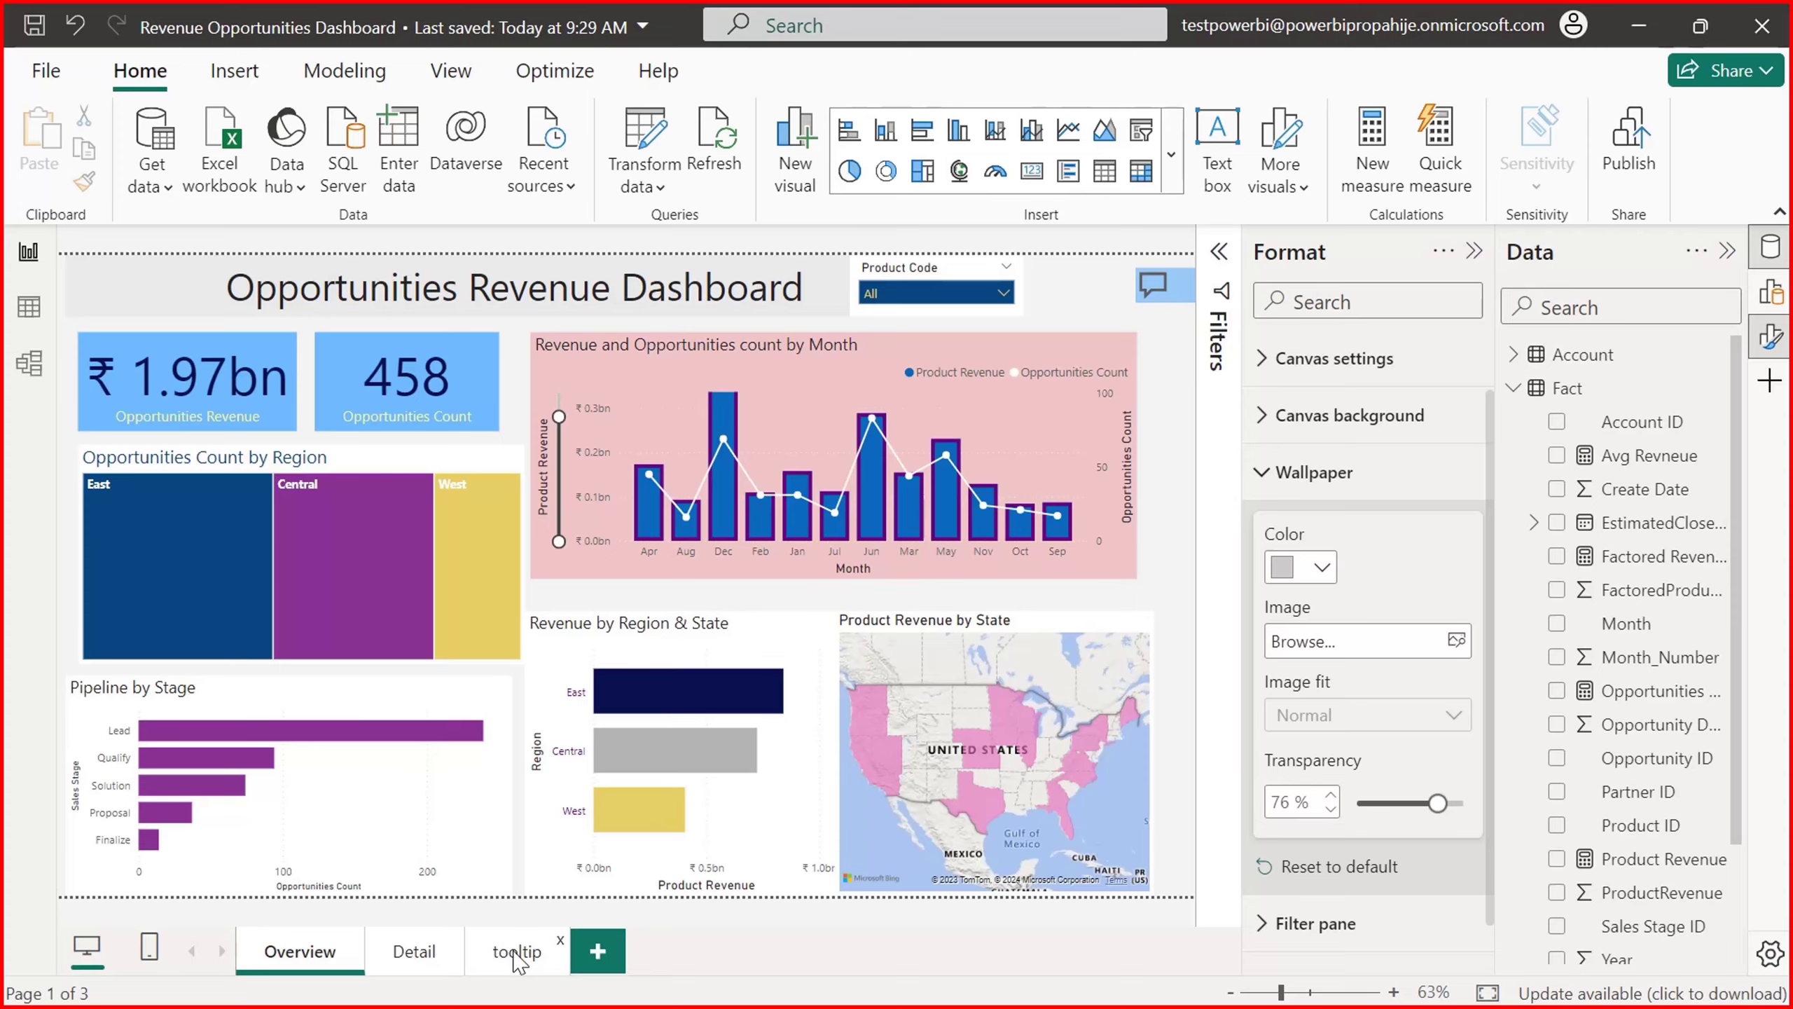
Step: Hide the tooltip page in Power BI Desktop and recheck the tooltip, Detail and Overview pages in the published report
{"action": "right_click", "coordinate": [516, 952]}
{"action": "left_click", "coordinate": [601, 934]}
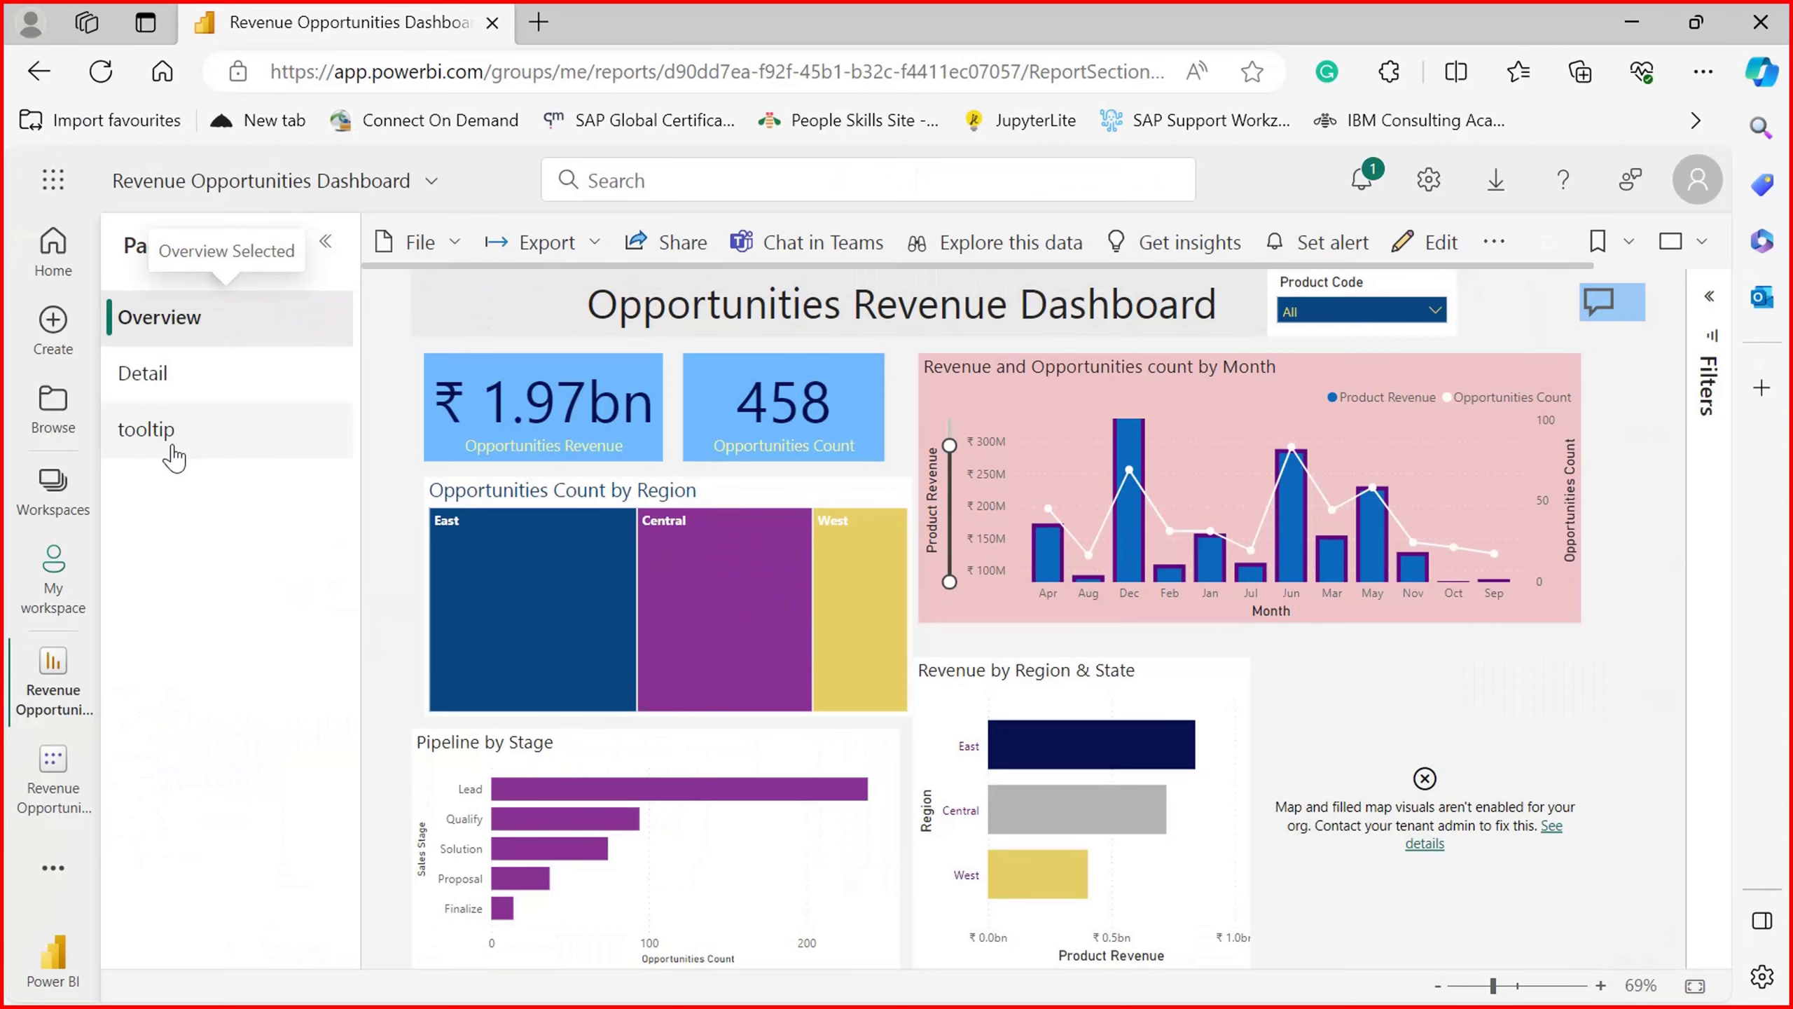
{"action": "left_click", "coordinate": [173, 456]}
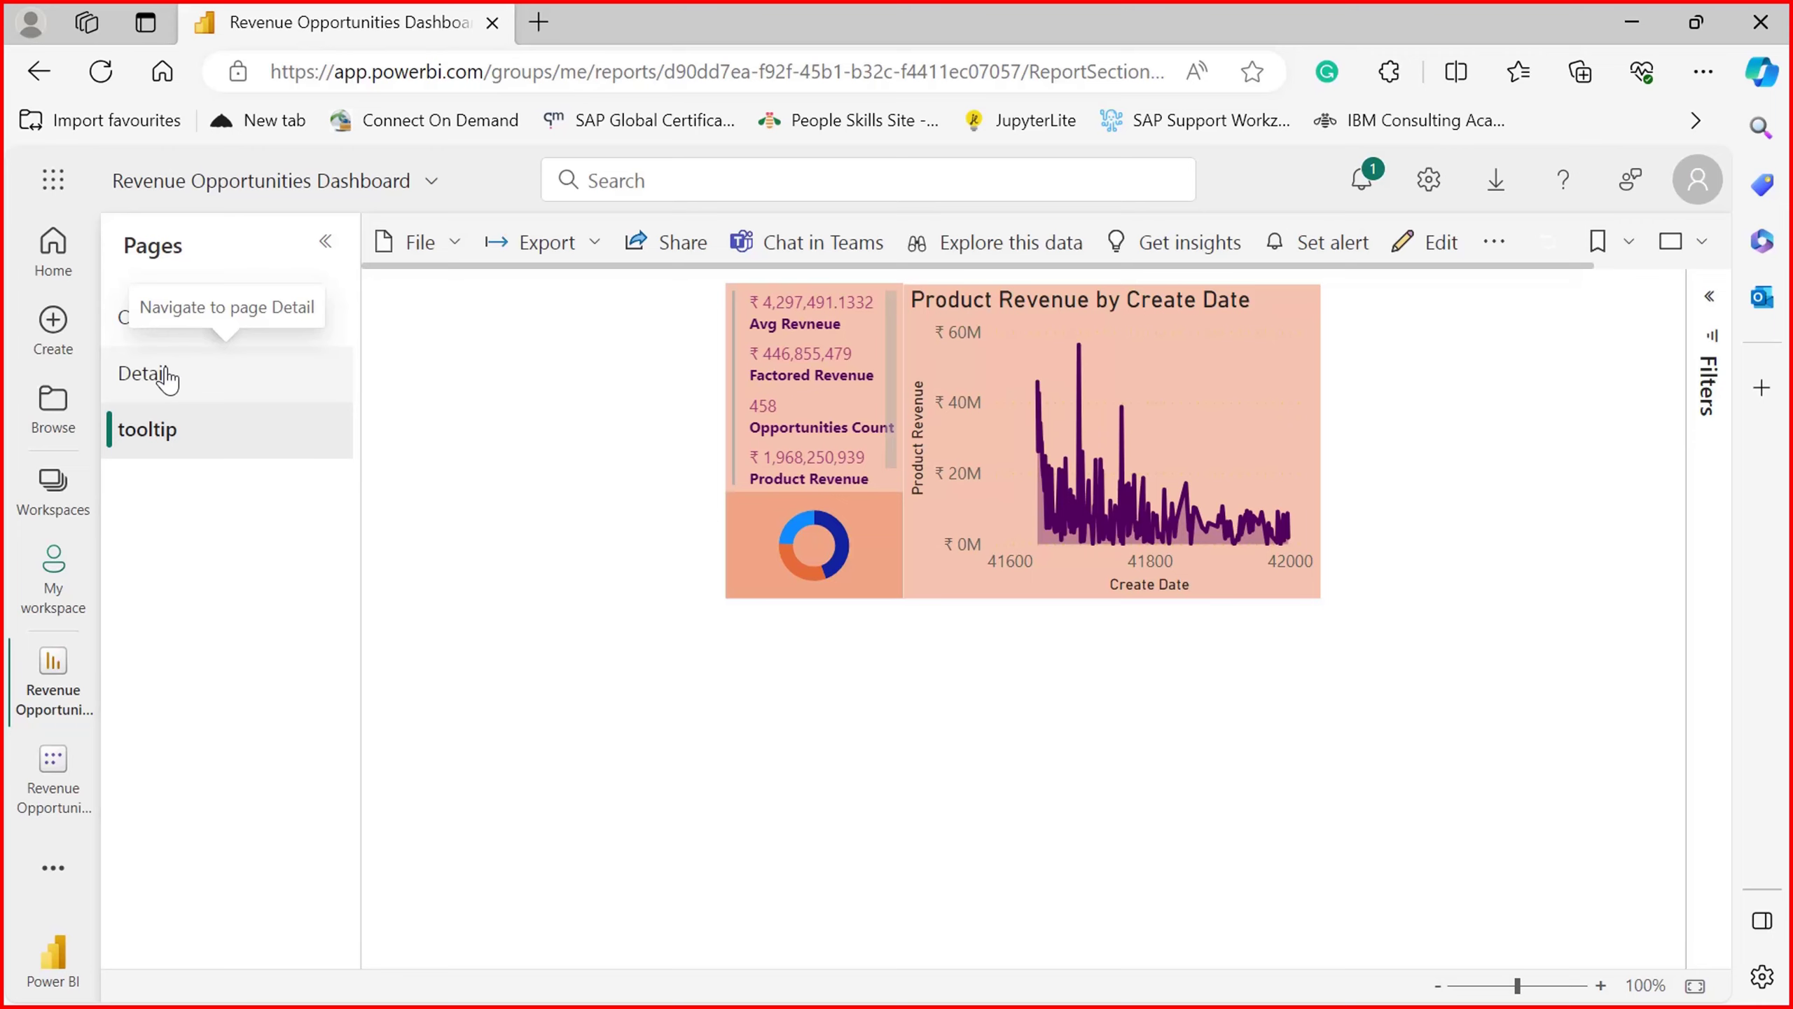
{"action": "left_click", "coordinate": [167, 378]}
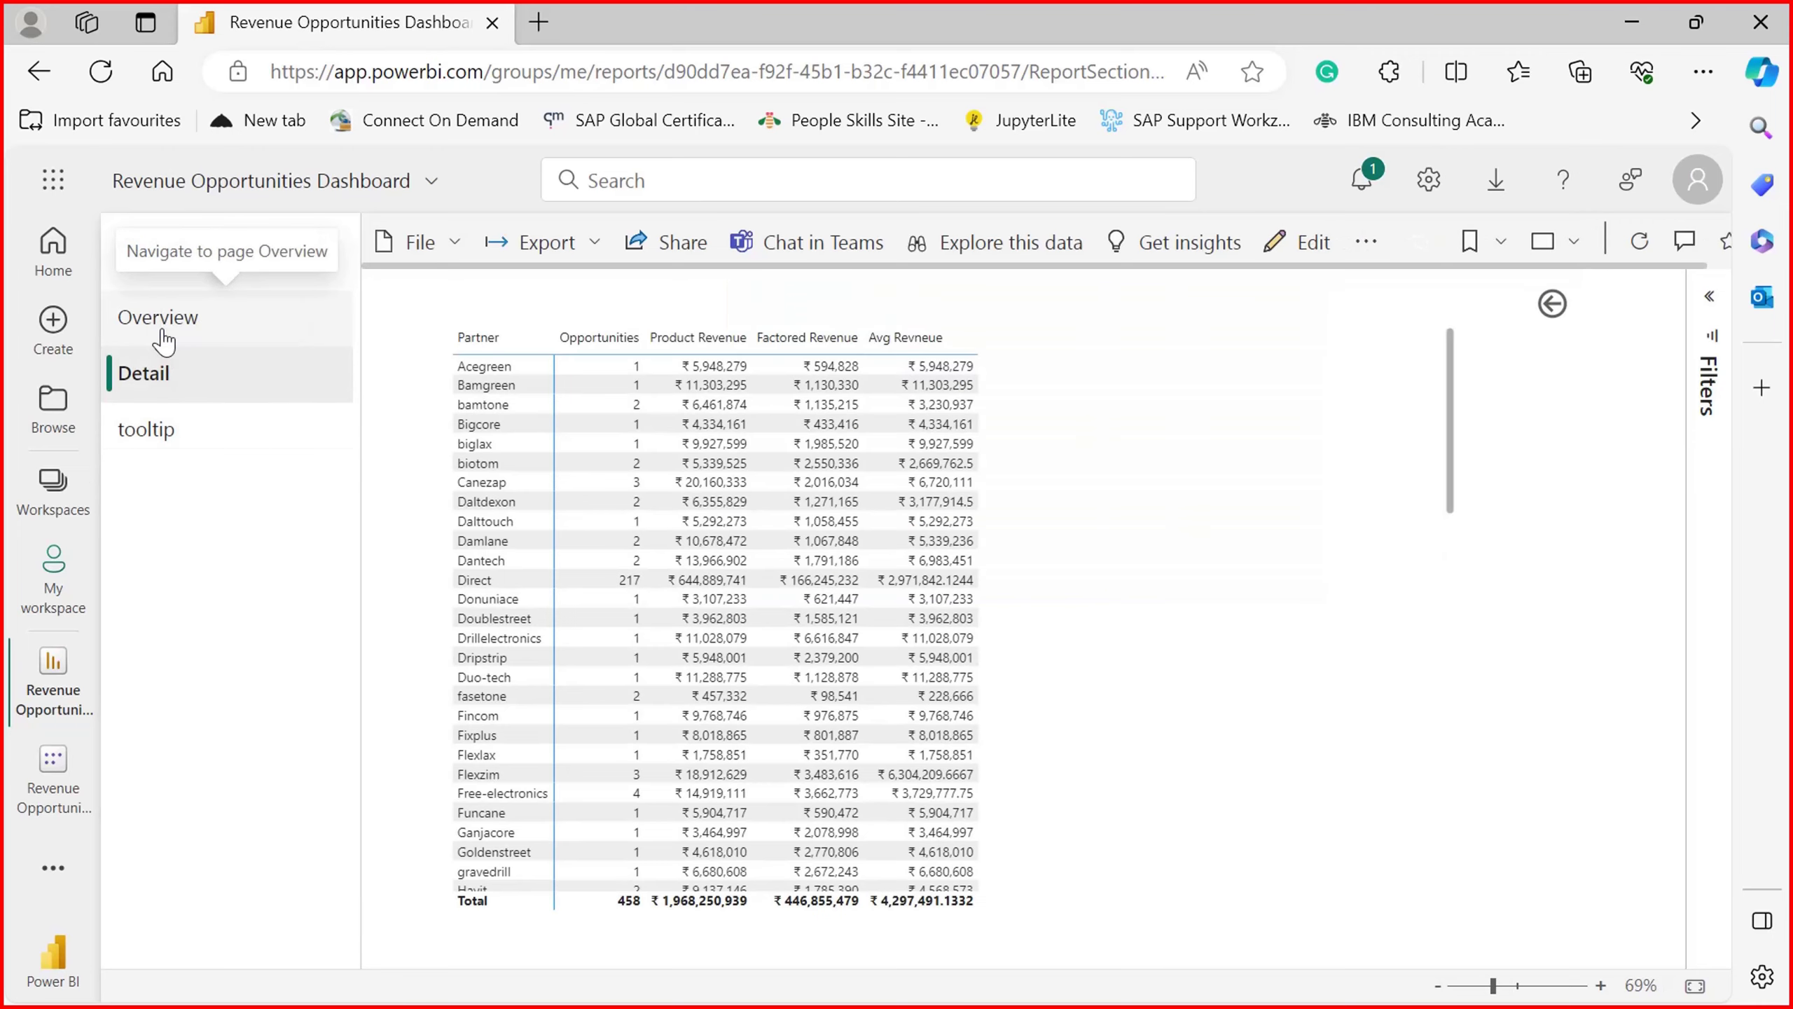
{"action": "left_click", "coordinate": [160, 336]}
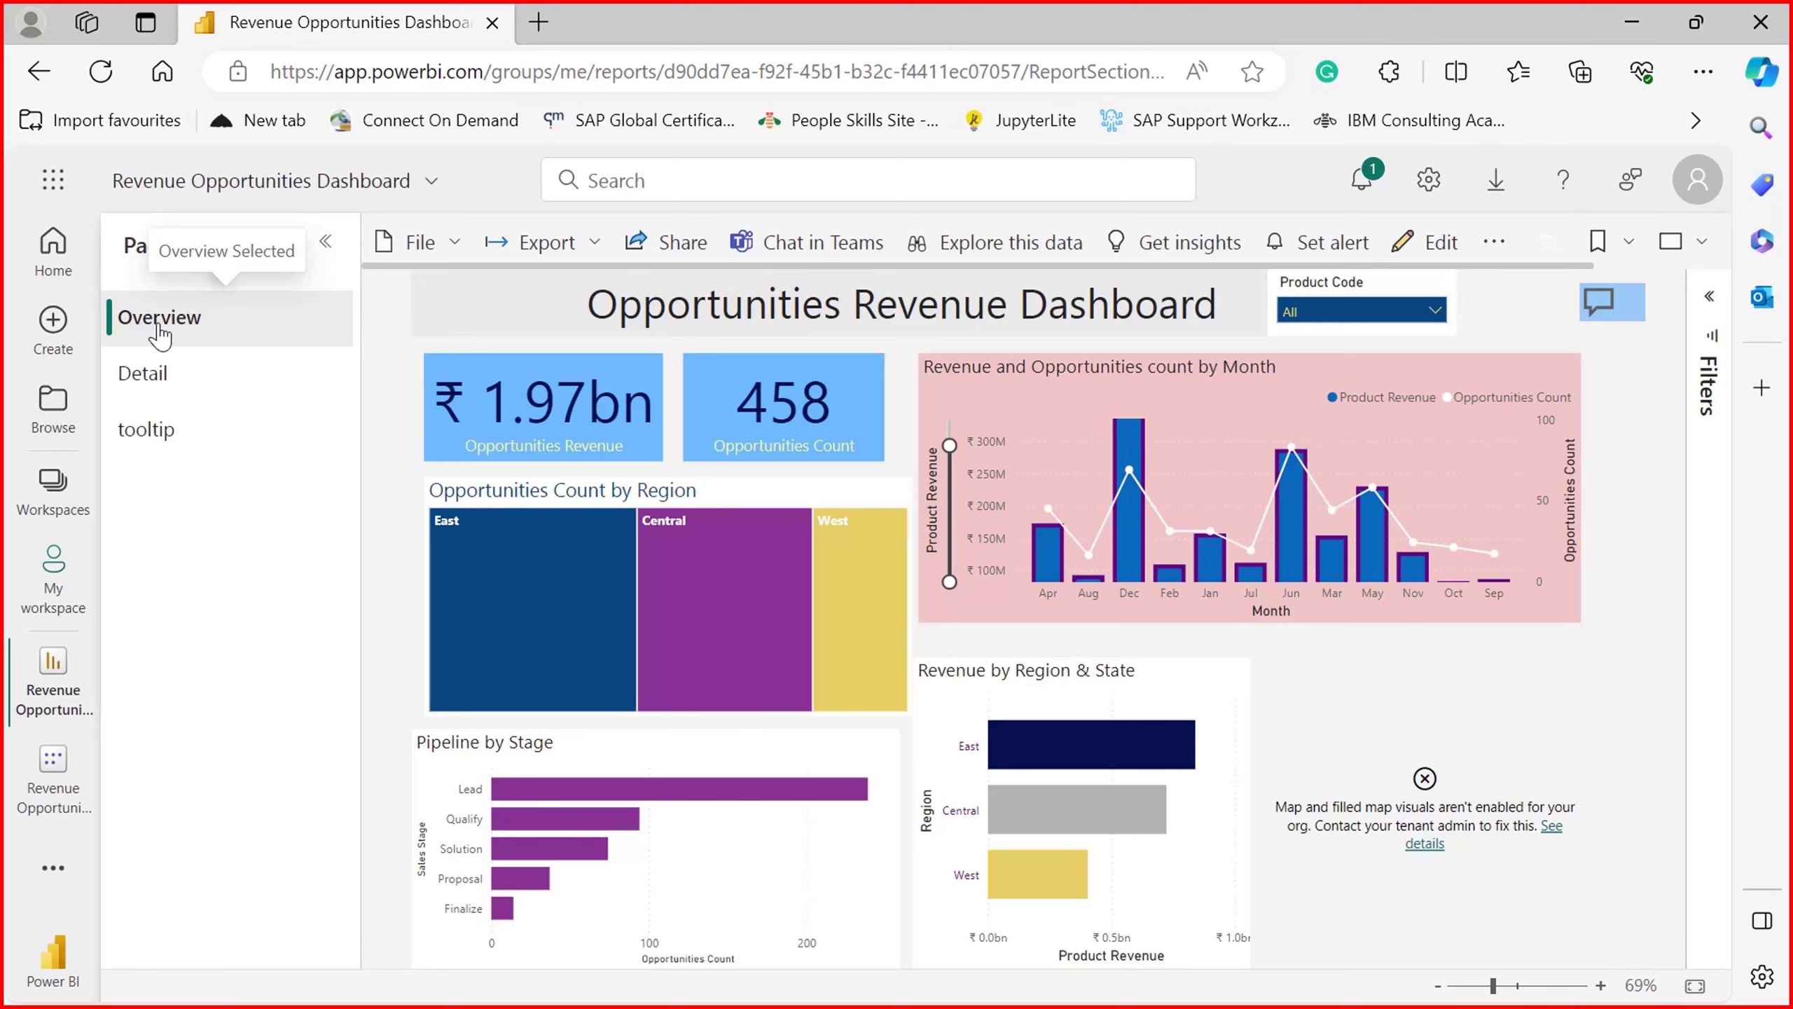
Step: Review the published report's export options and test the Product Code slicer with Basium, clearing the selection again
{"action": "left_click", "coordinate": [593, 243]}
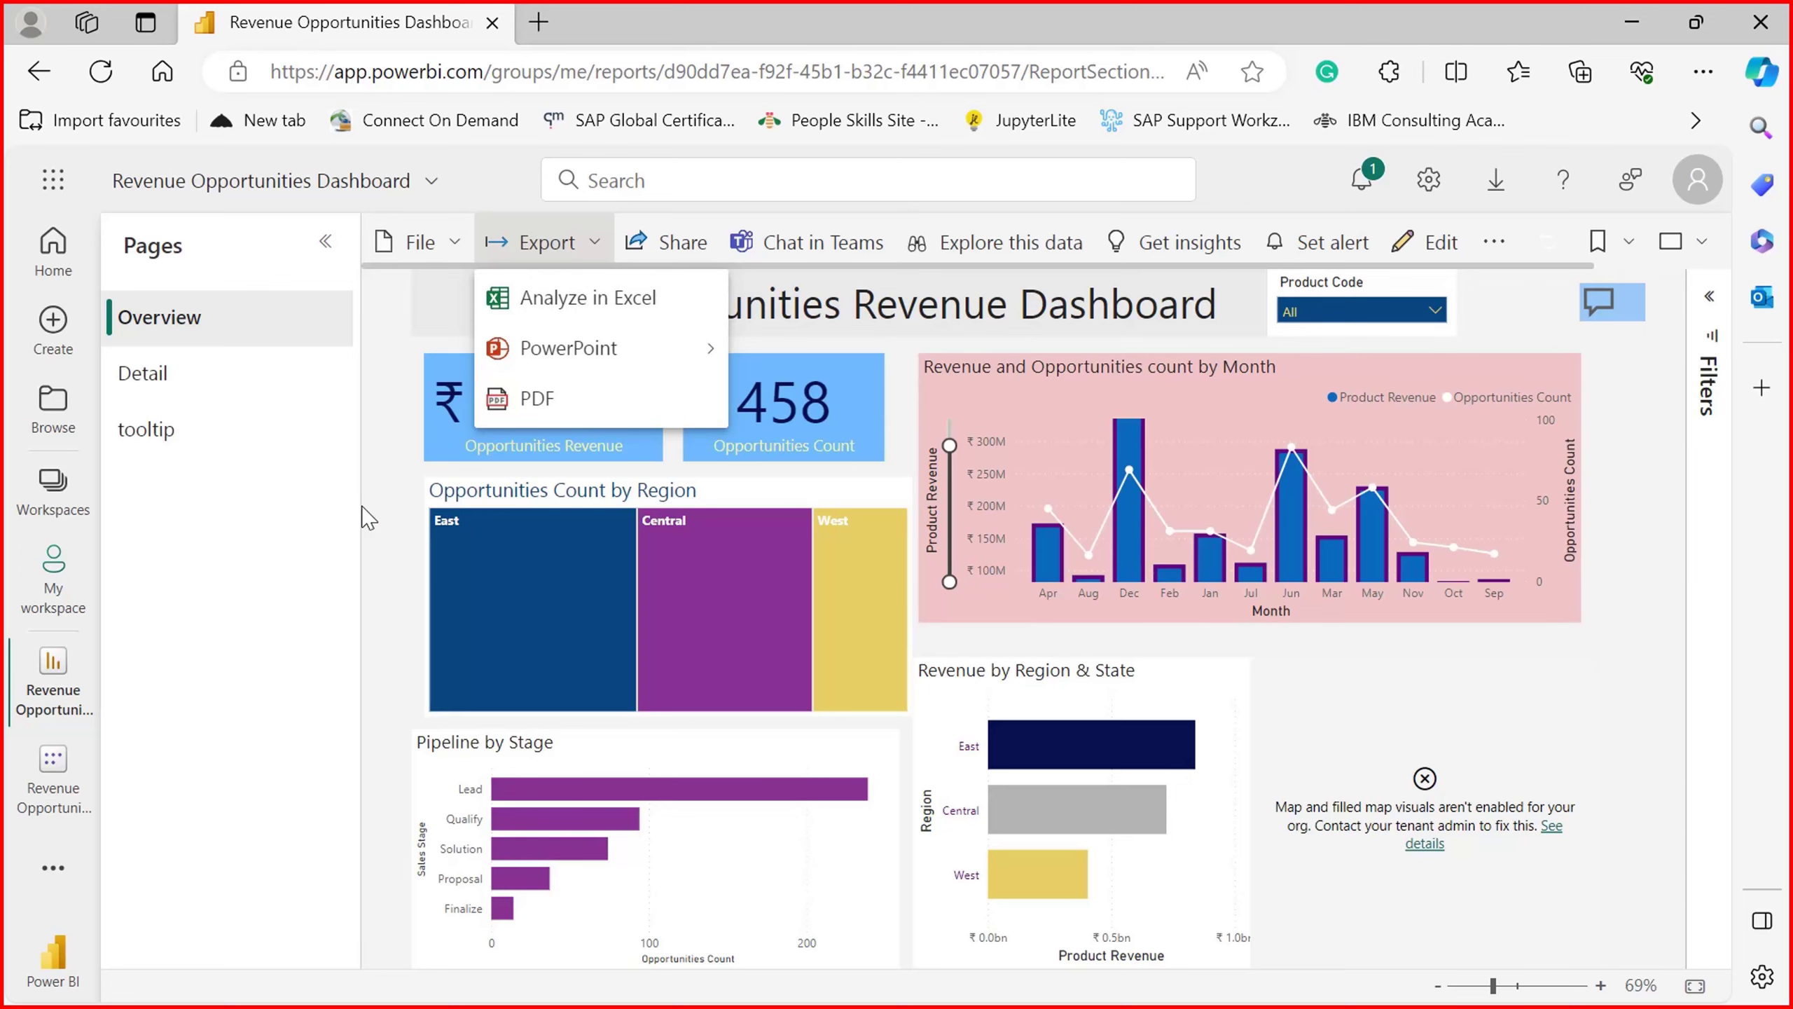
{"action": "left_click", "coordinate": [1402, 331]}
{"action": "left_click", "coordinate": [1439, 317]}
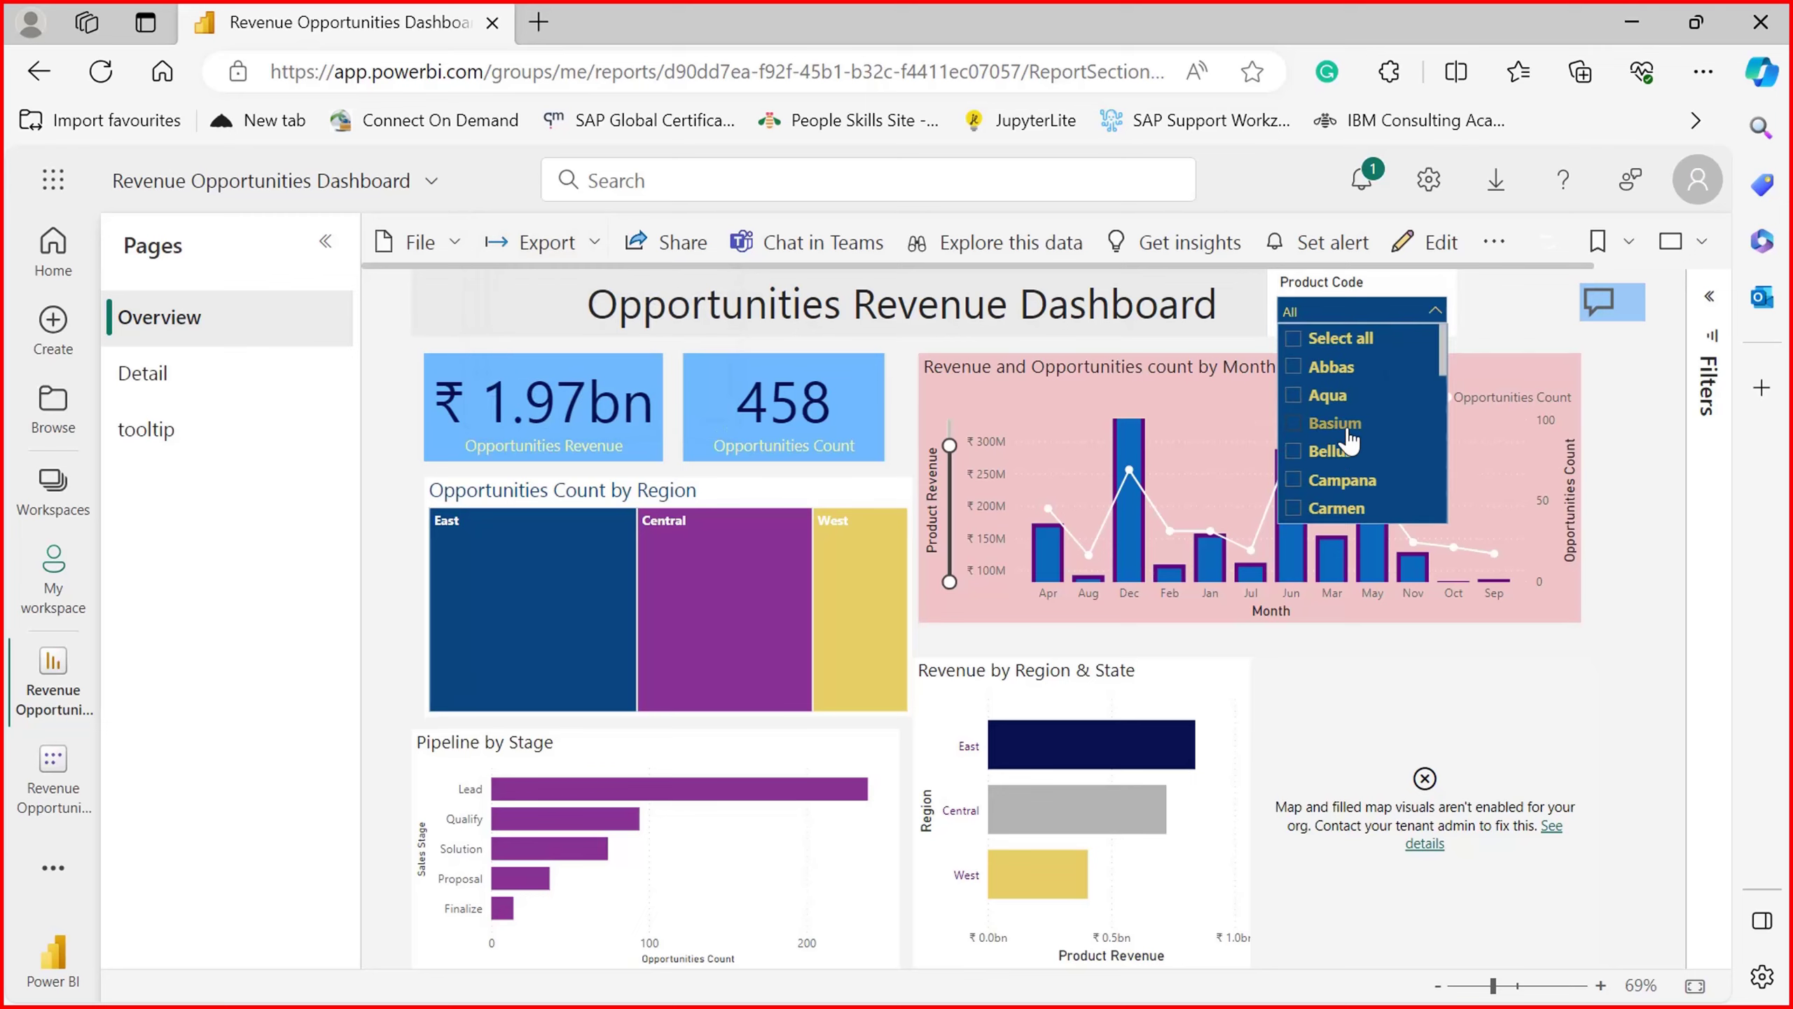
{"action": "left_click", "coordinate": [1301, 427]}
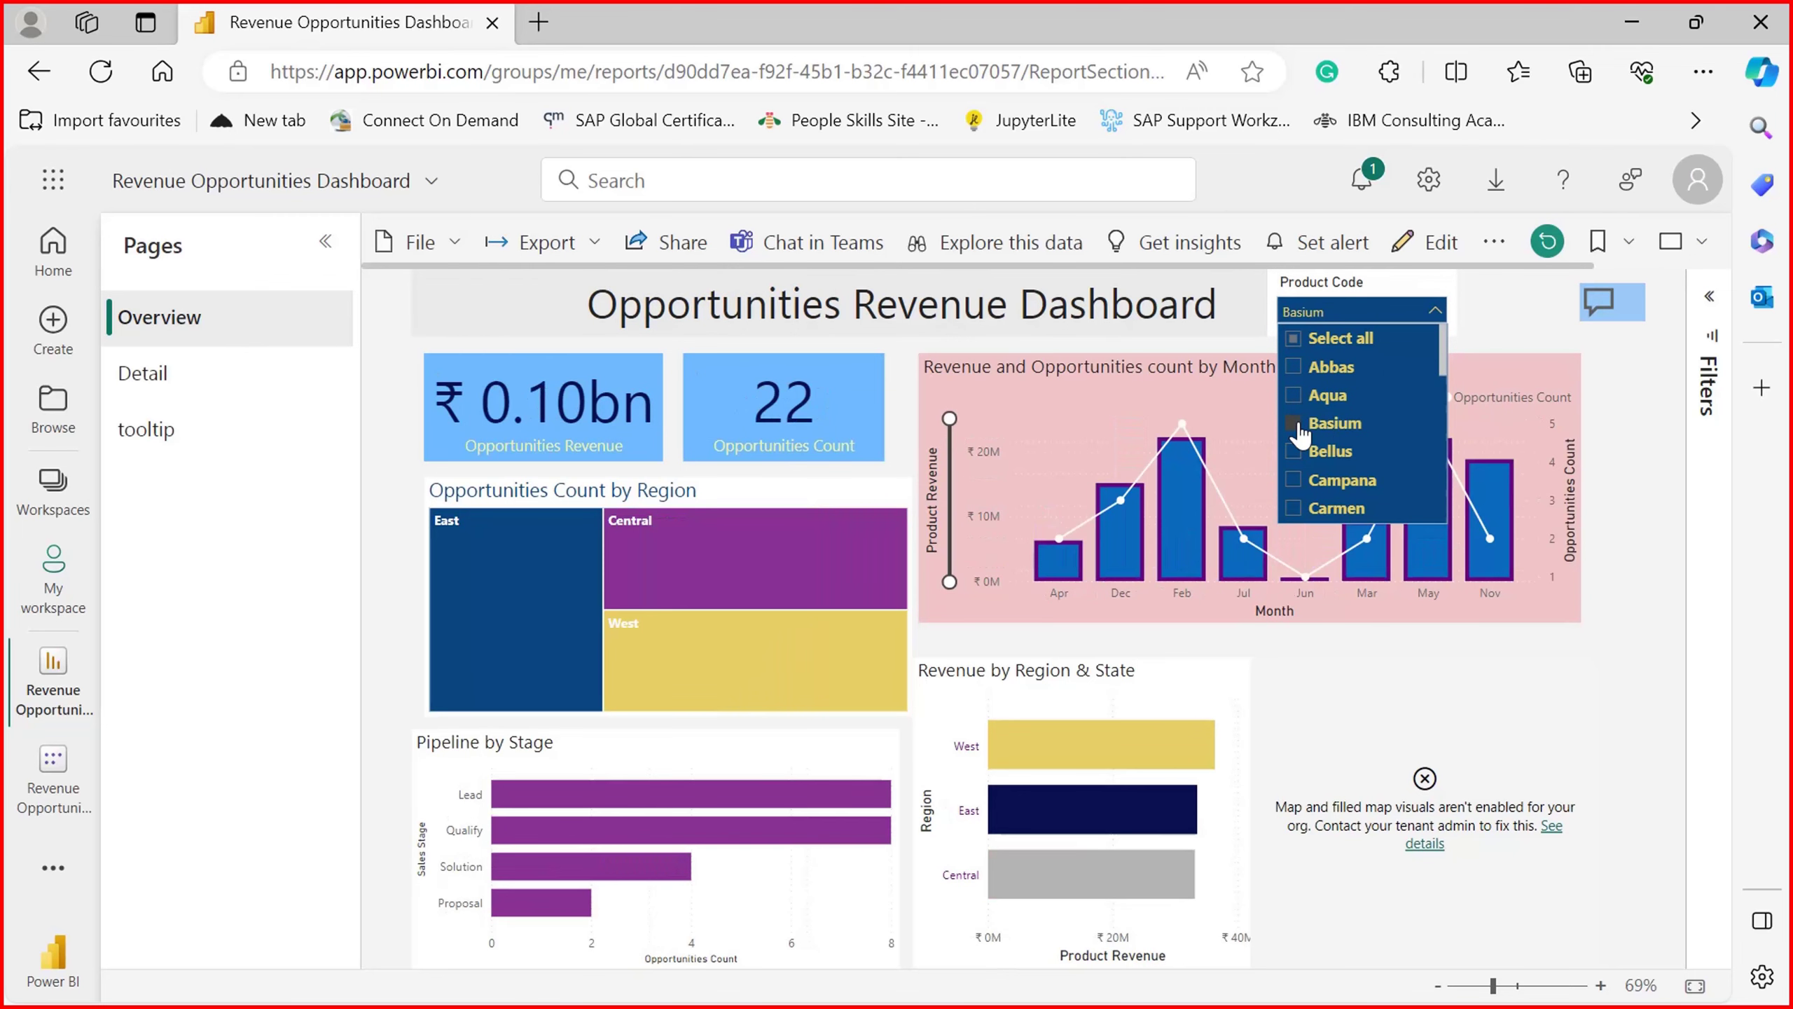
{"action": "left_click", "coordinate": [1302, 427]}
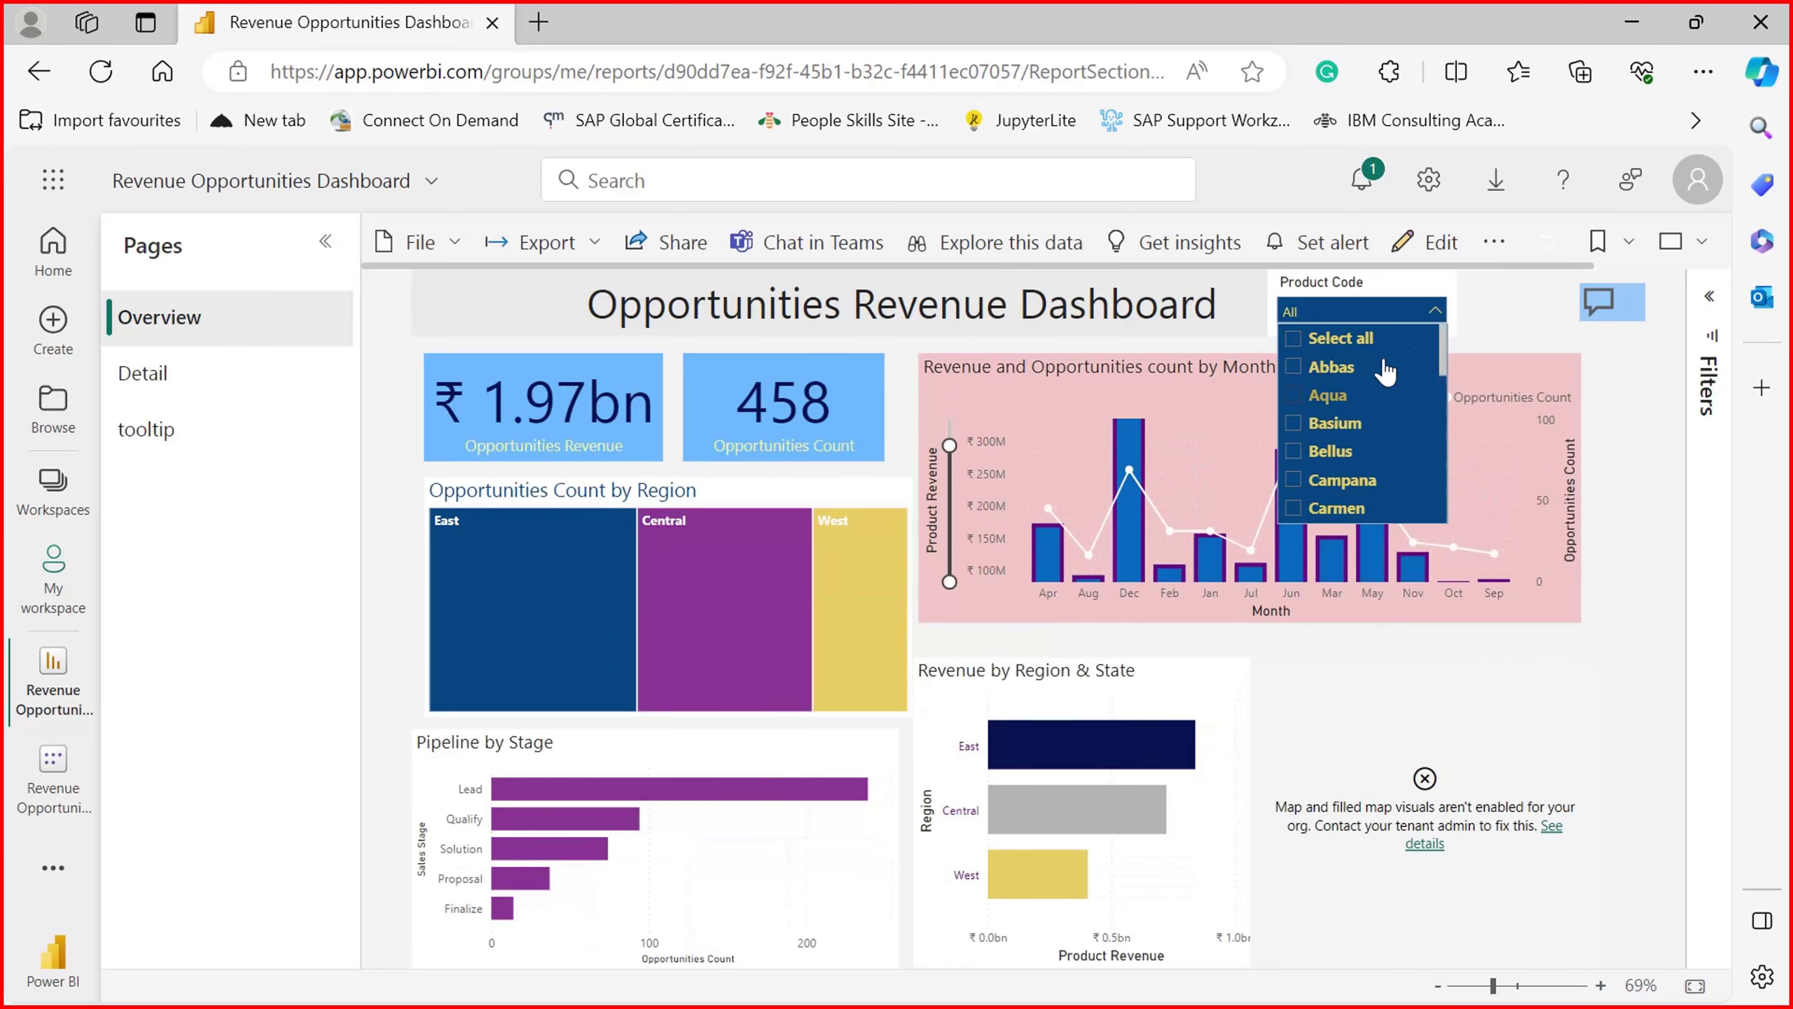
{"action": "left_click", "coordinate": [1538, 328]}
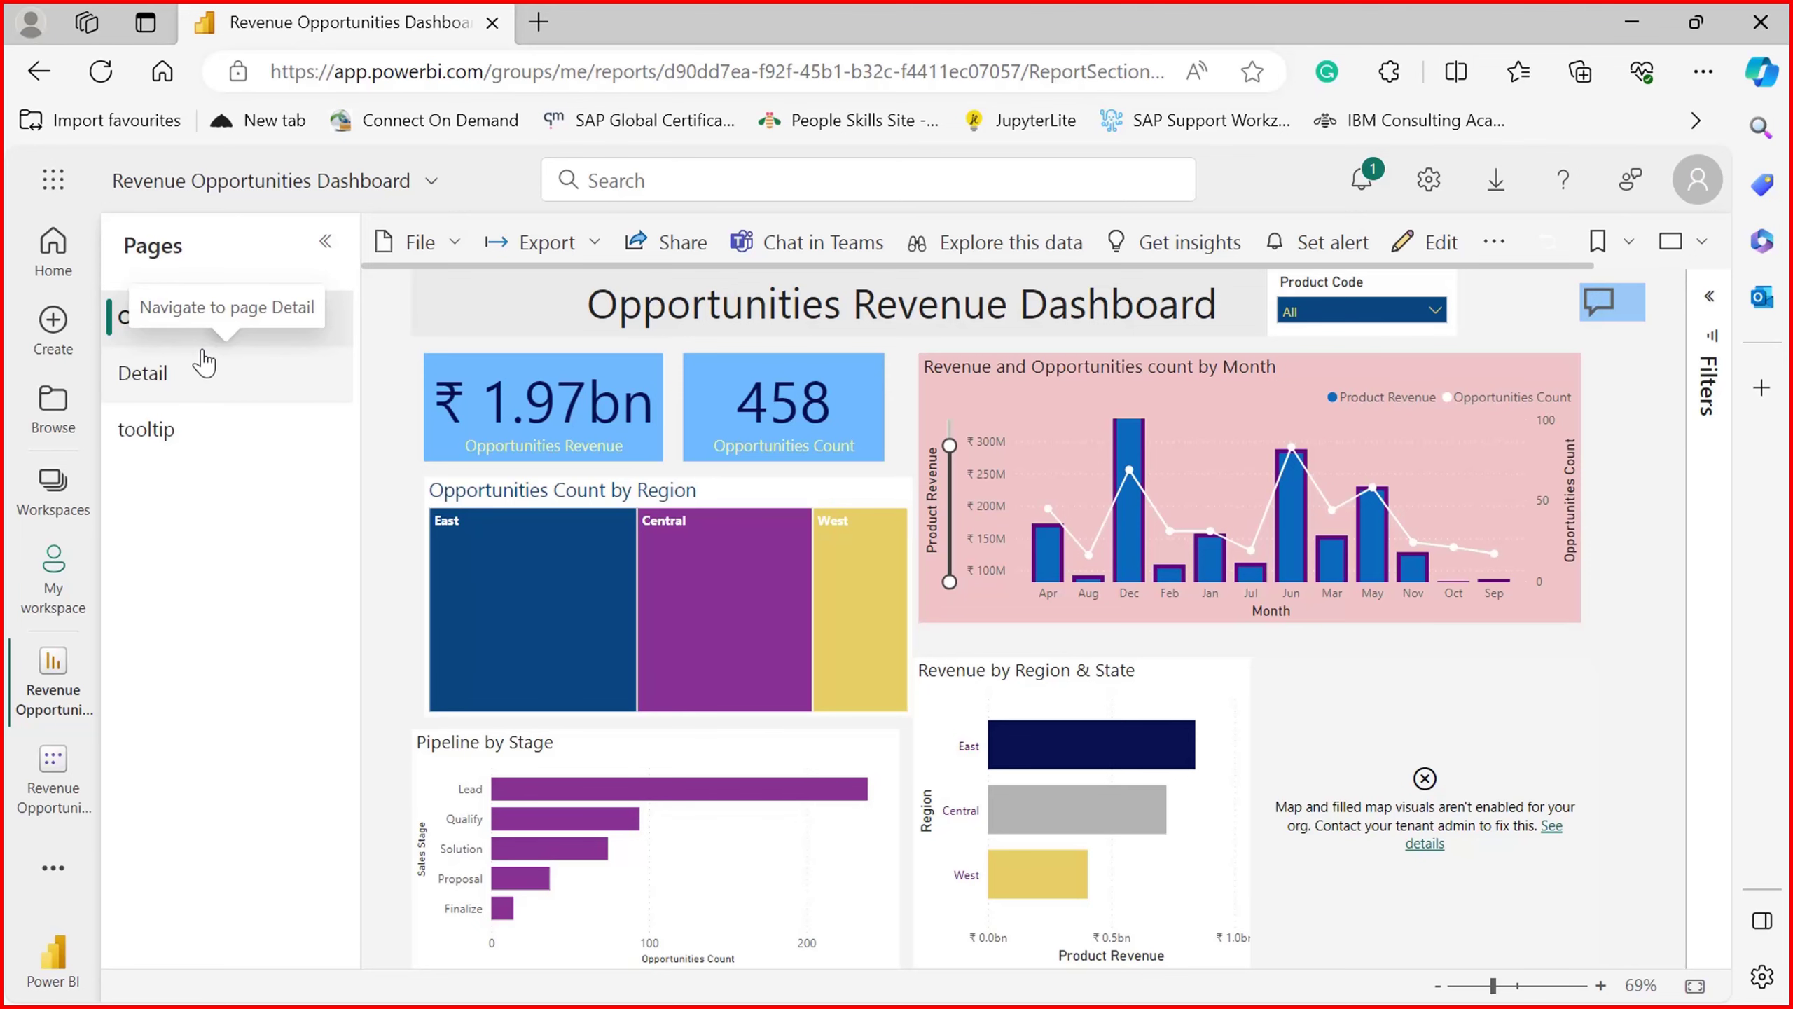
Step: Compare the Power BI Desktop page list with the published report and go to the Power BI service's Home page
{"action": "key", "text": "alt+Tab"}
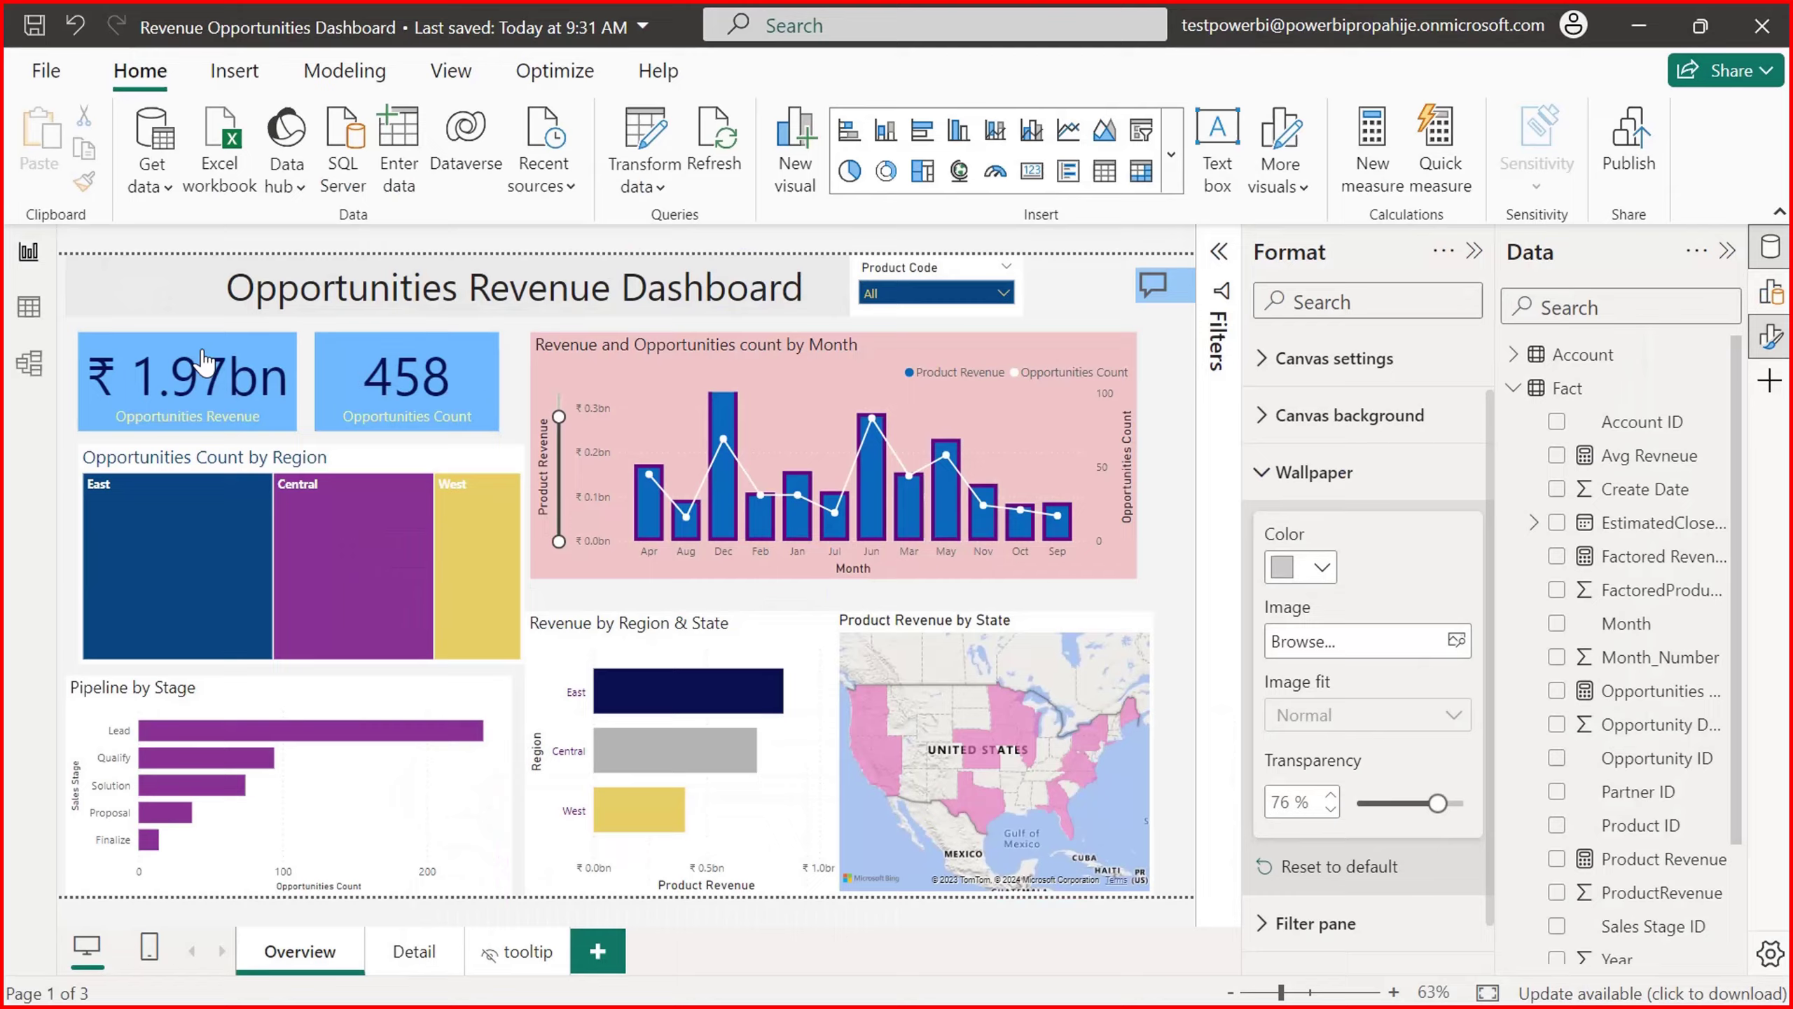
{"action": "key", "text": "alt+Tab"}
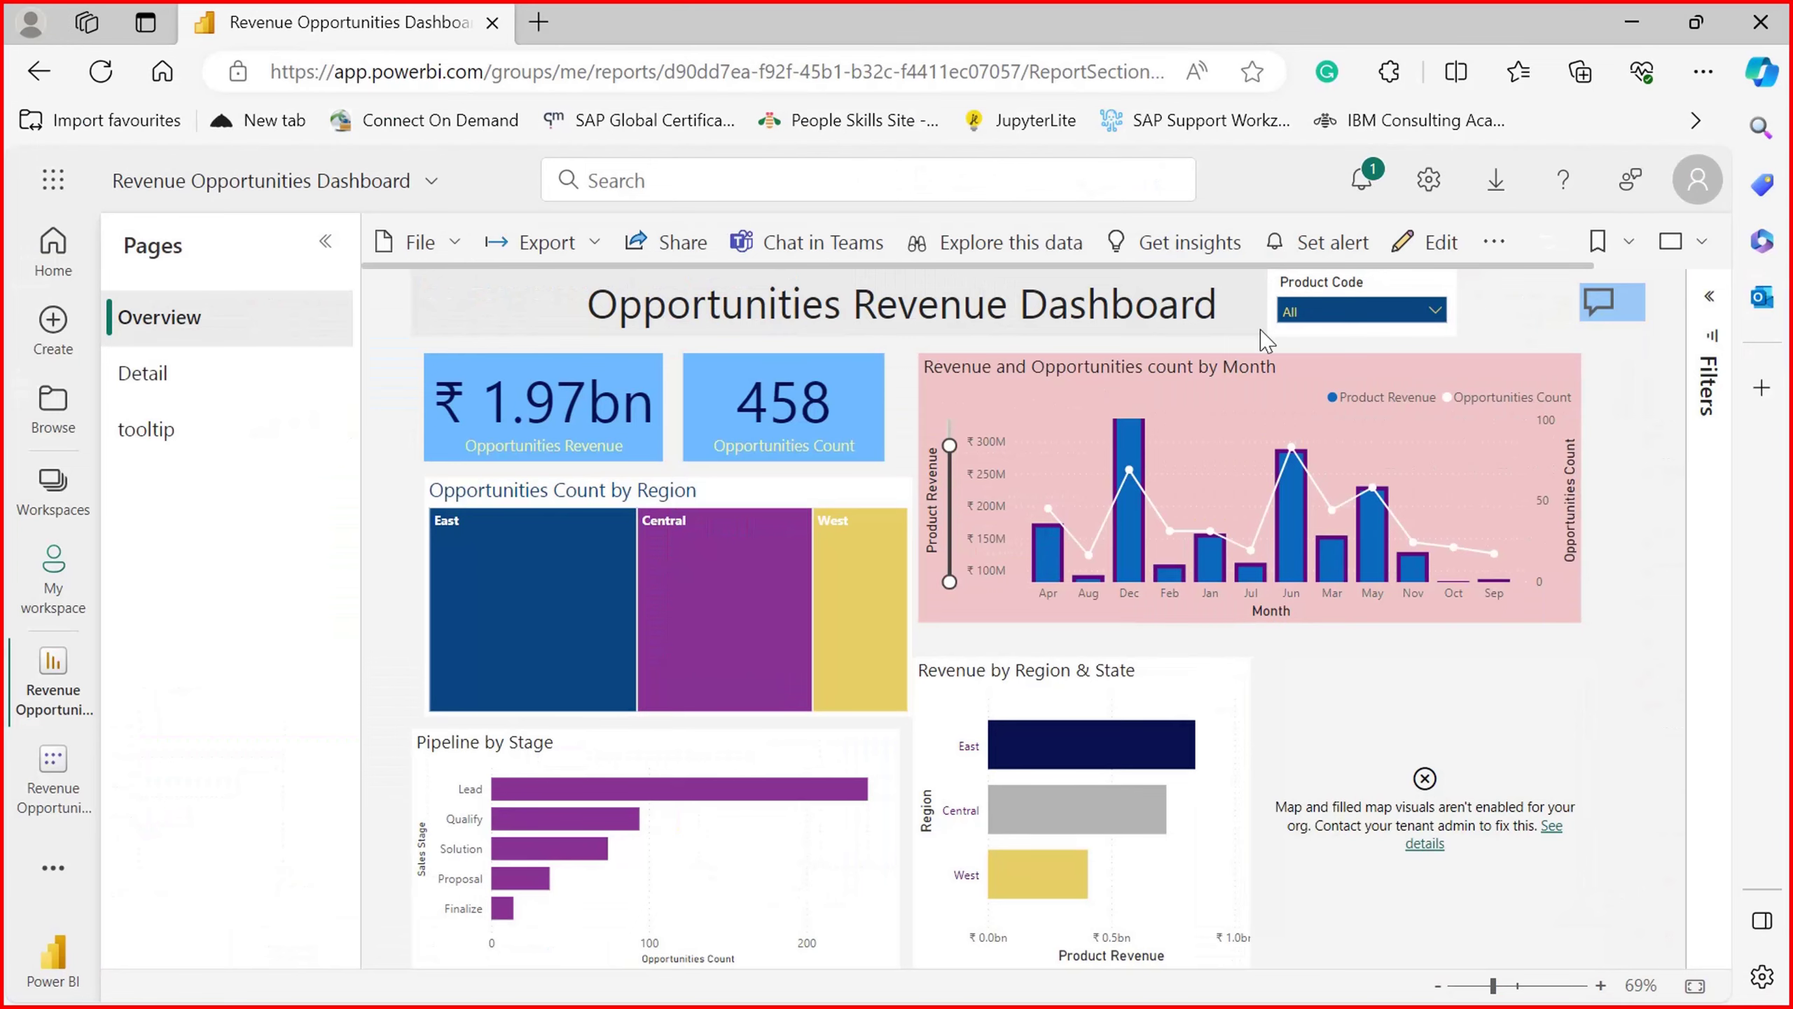
{"action": "left_click", "coordinate": [31, 274]}
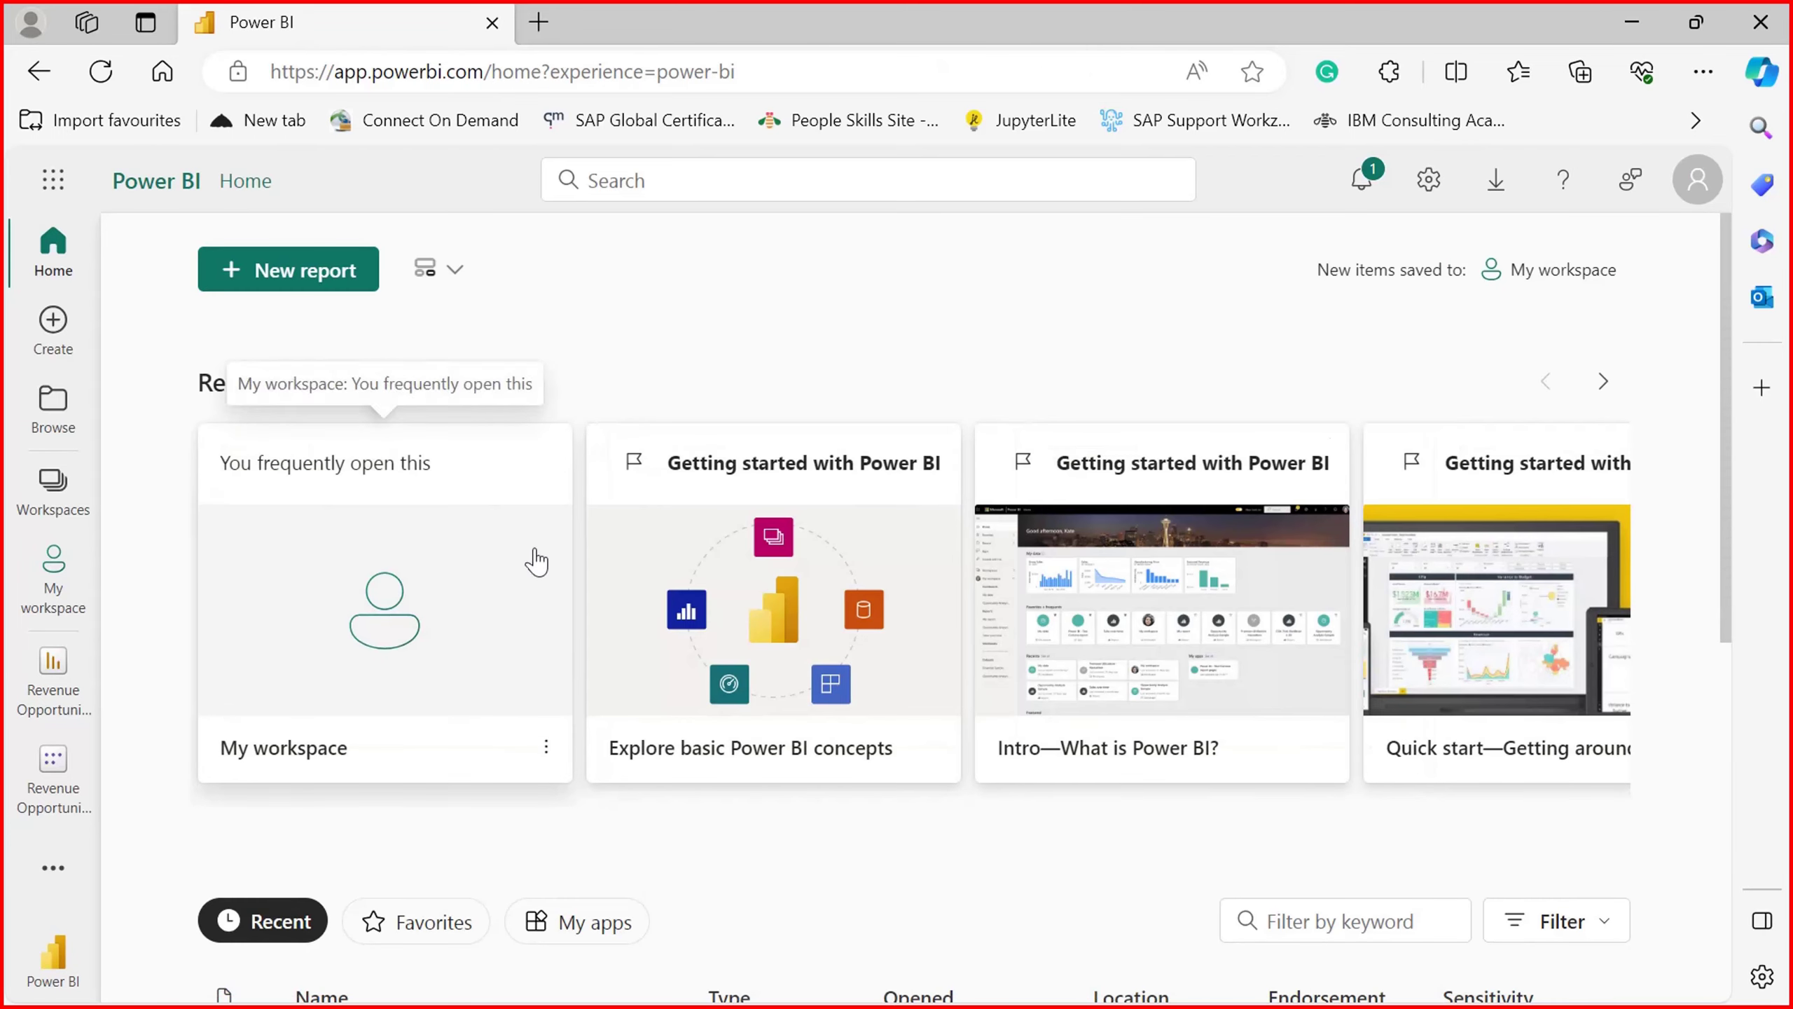
Step: Look through the recent items on Home and open the Revenue Opportunities Dashboard report from My workspace
{"action": "scroll", "coordinate": [1735, 393], "scroll_direction": "down", "scroll_amount": 8}
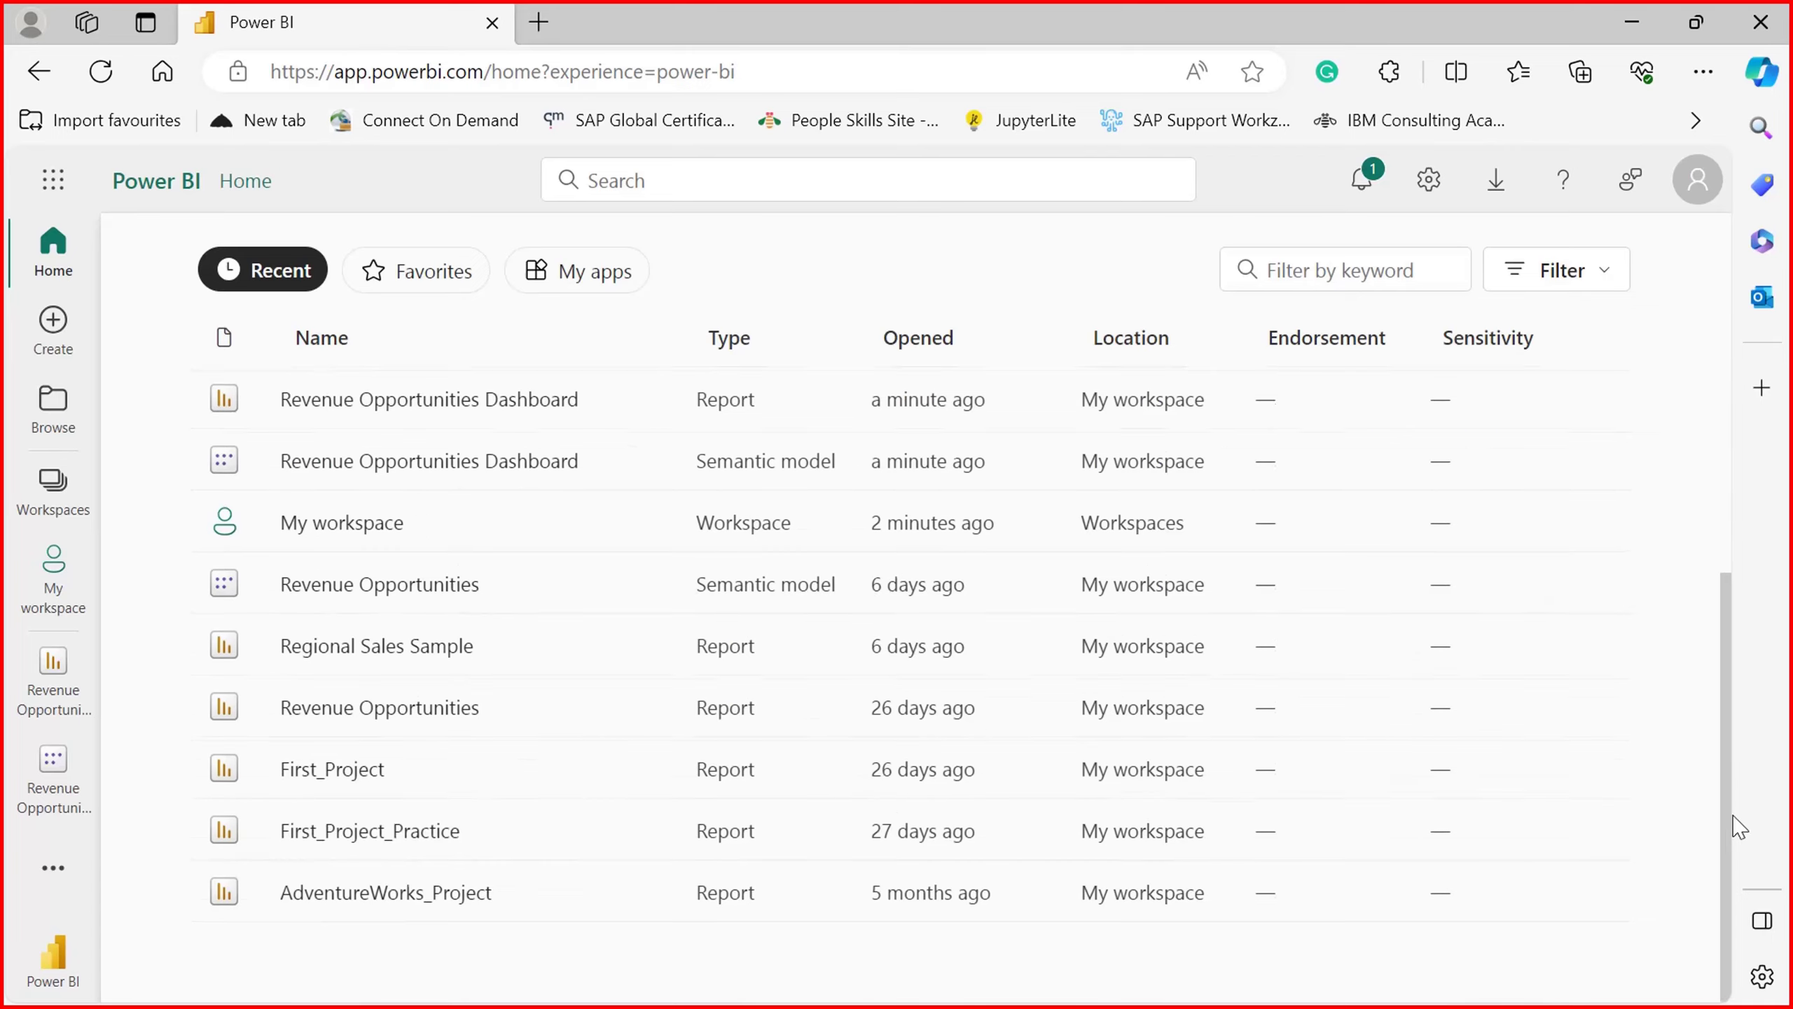
{"action": "scroll", "coordinate": [1738, 681], "scroll_direction": "up", "scroll_amount": 8}
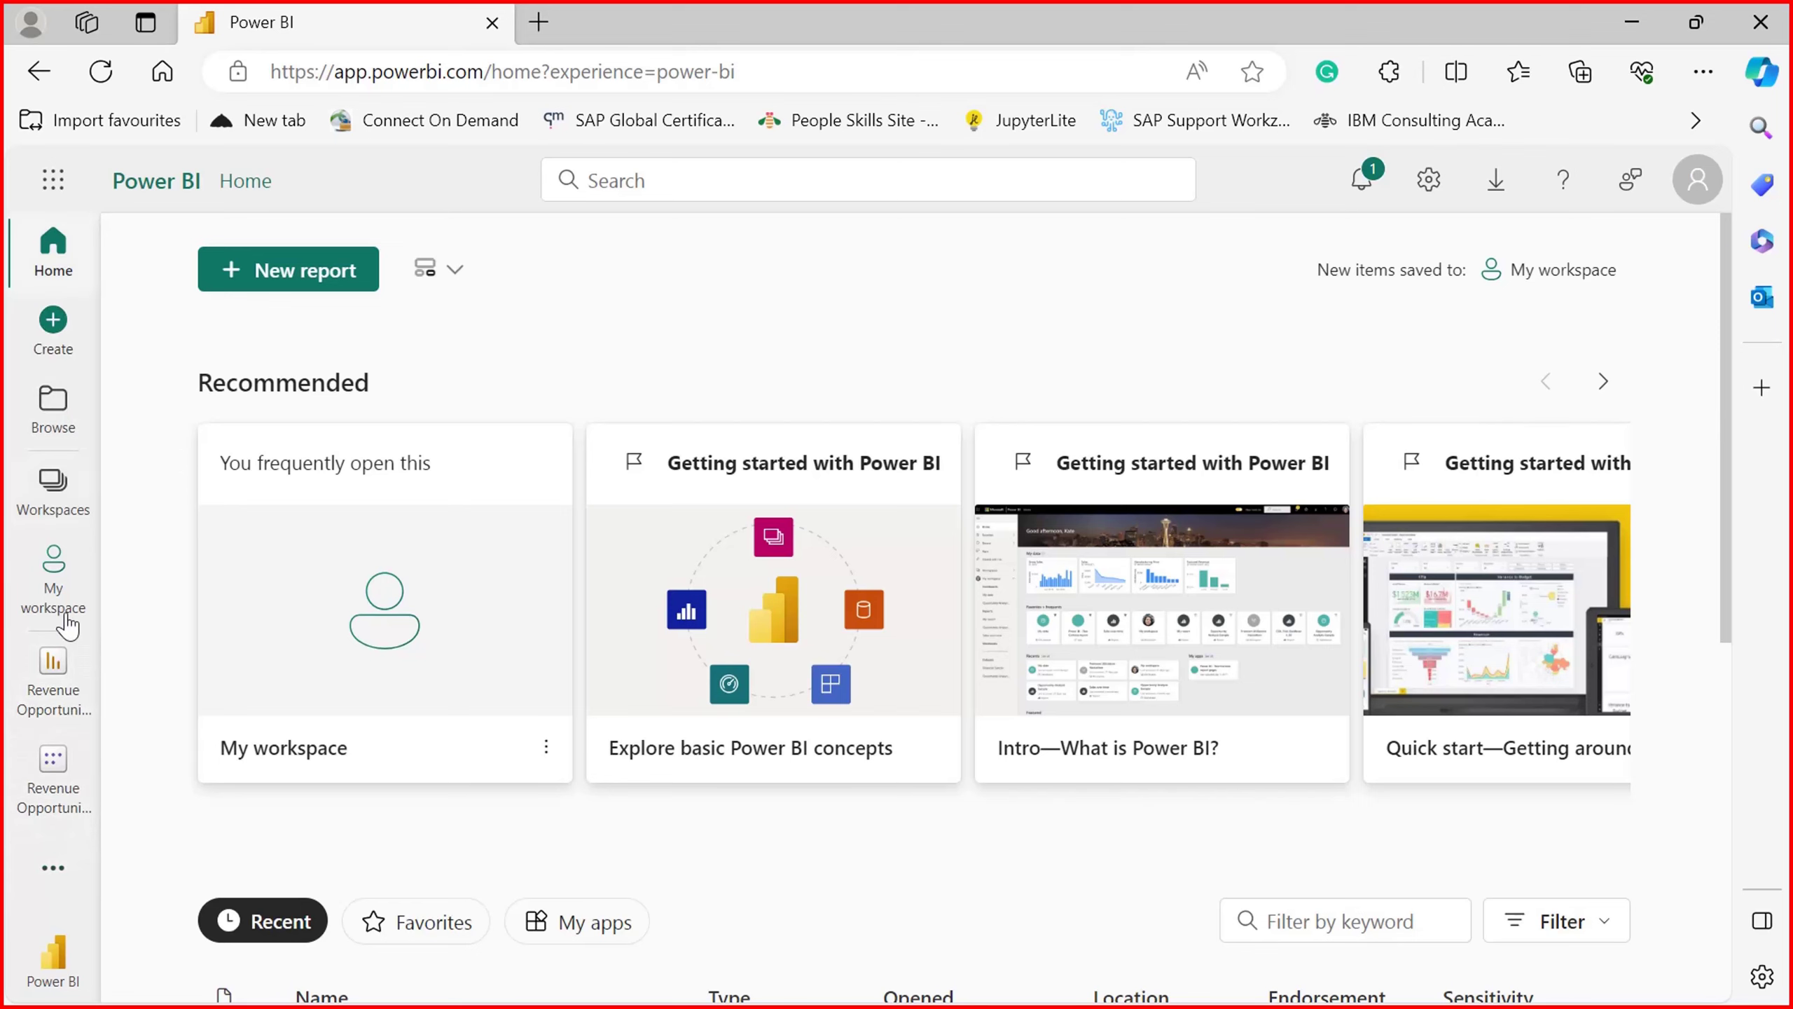
{"action": "left_click", "coordinate": [41, 68]}
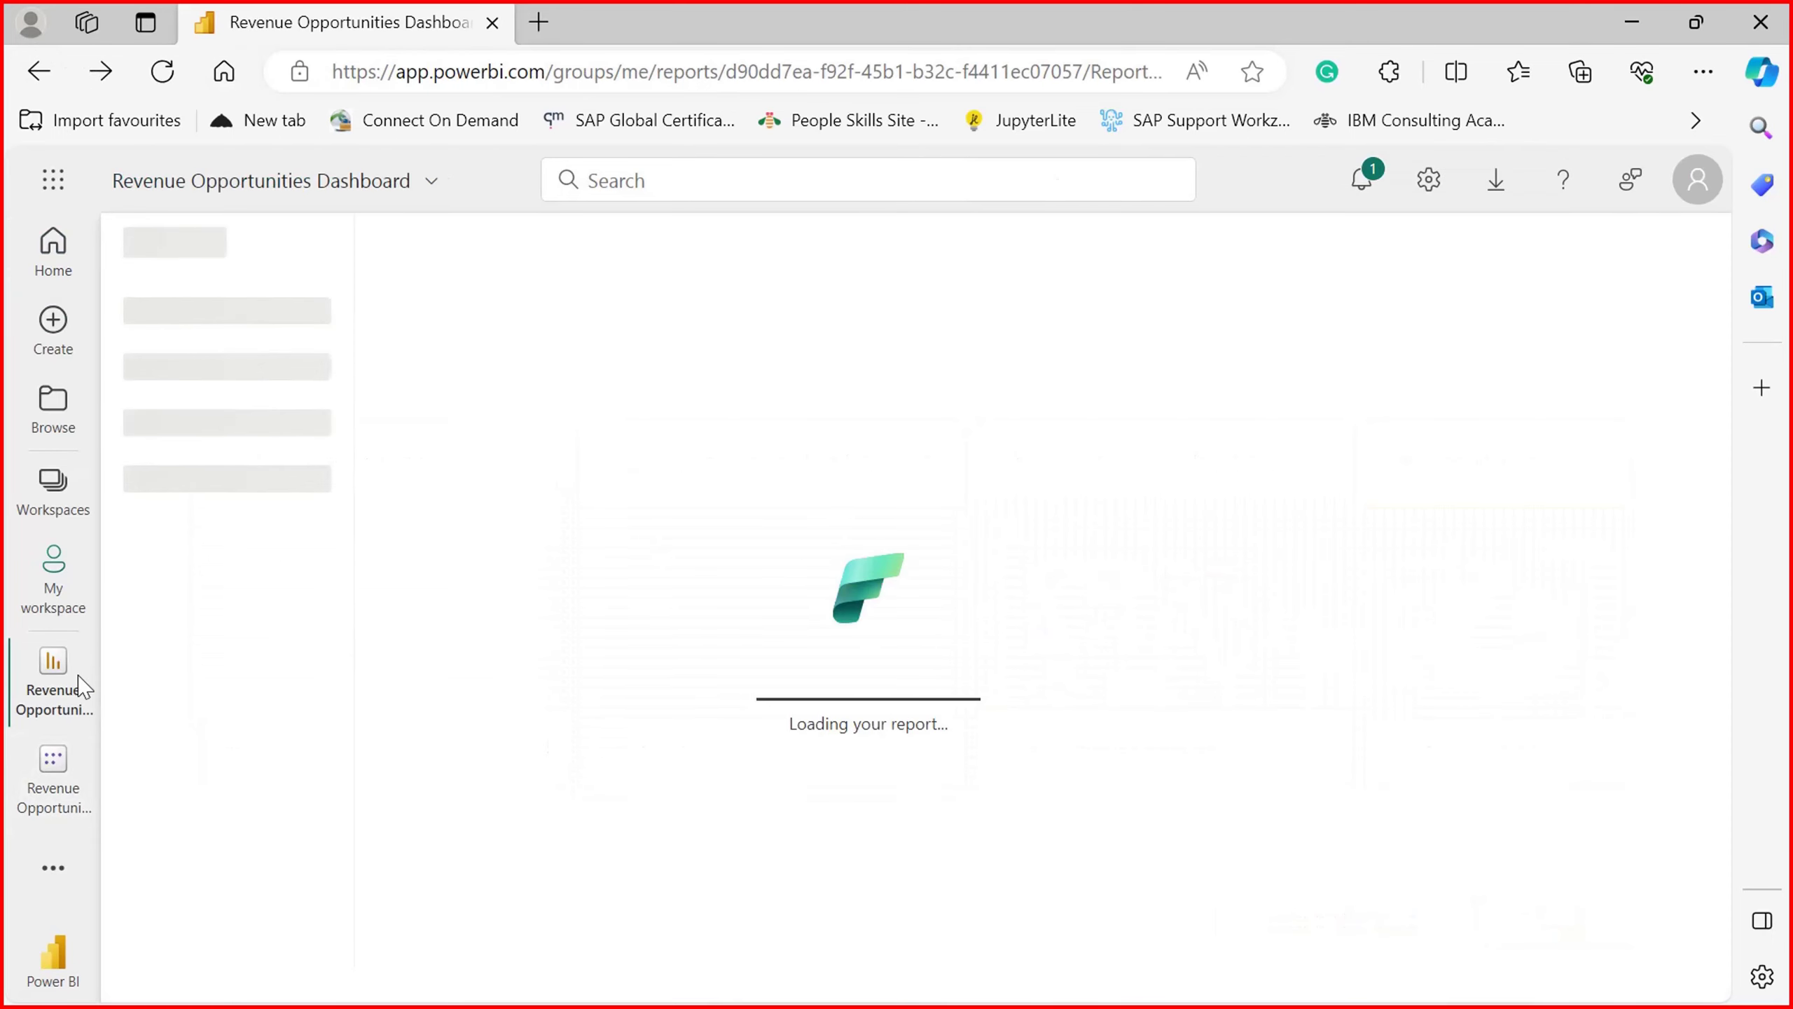
{"action": "left_click", "coordinate": [55, 607]}
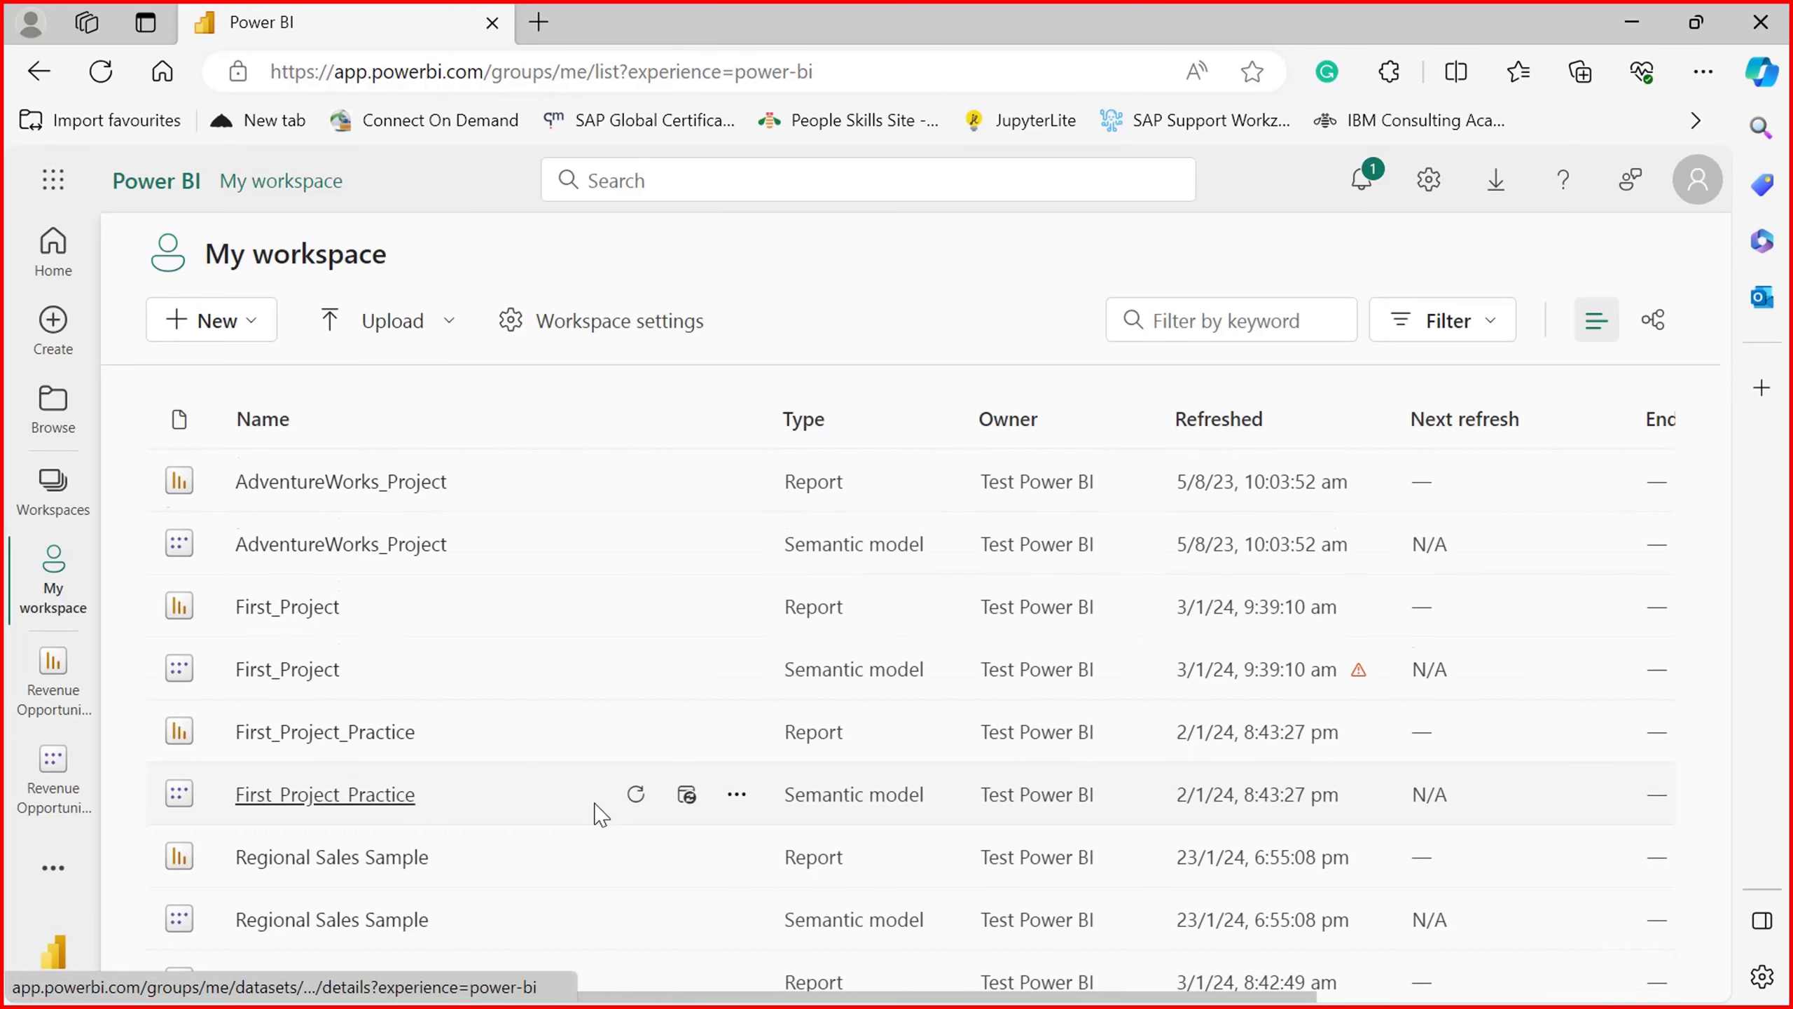
{"action": "scroll", "coordinate": [597, 813], "scroll_direction": "down", "scroll_amount": 3}
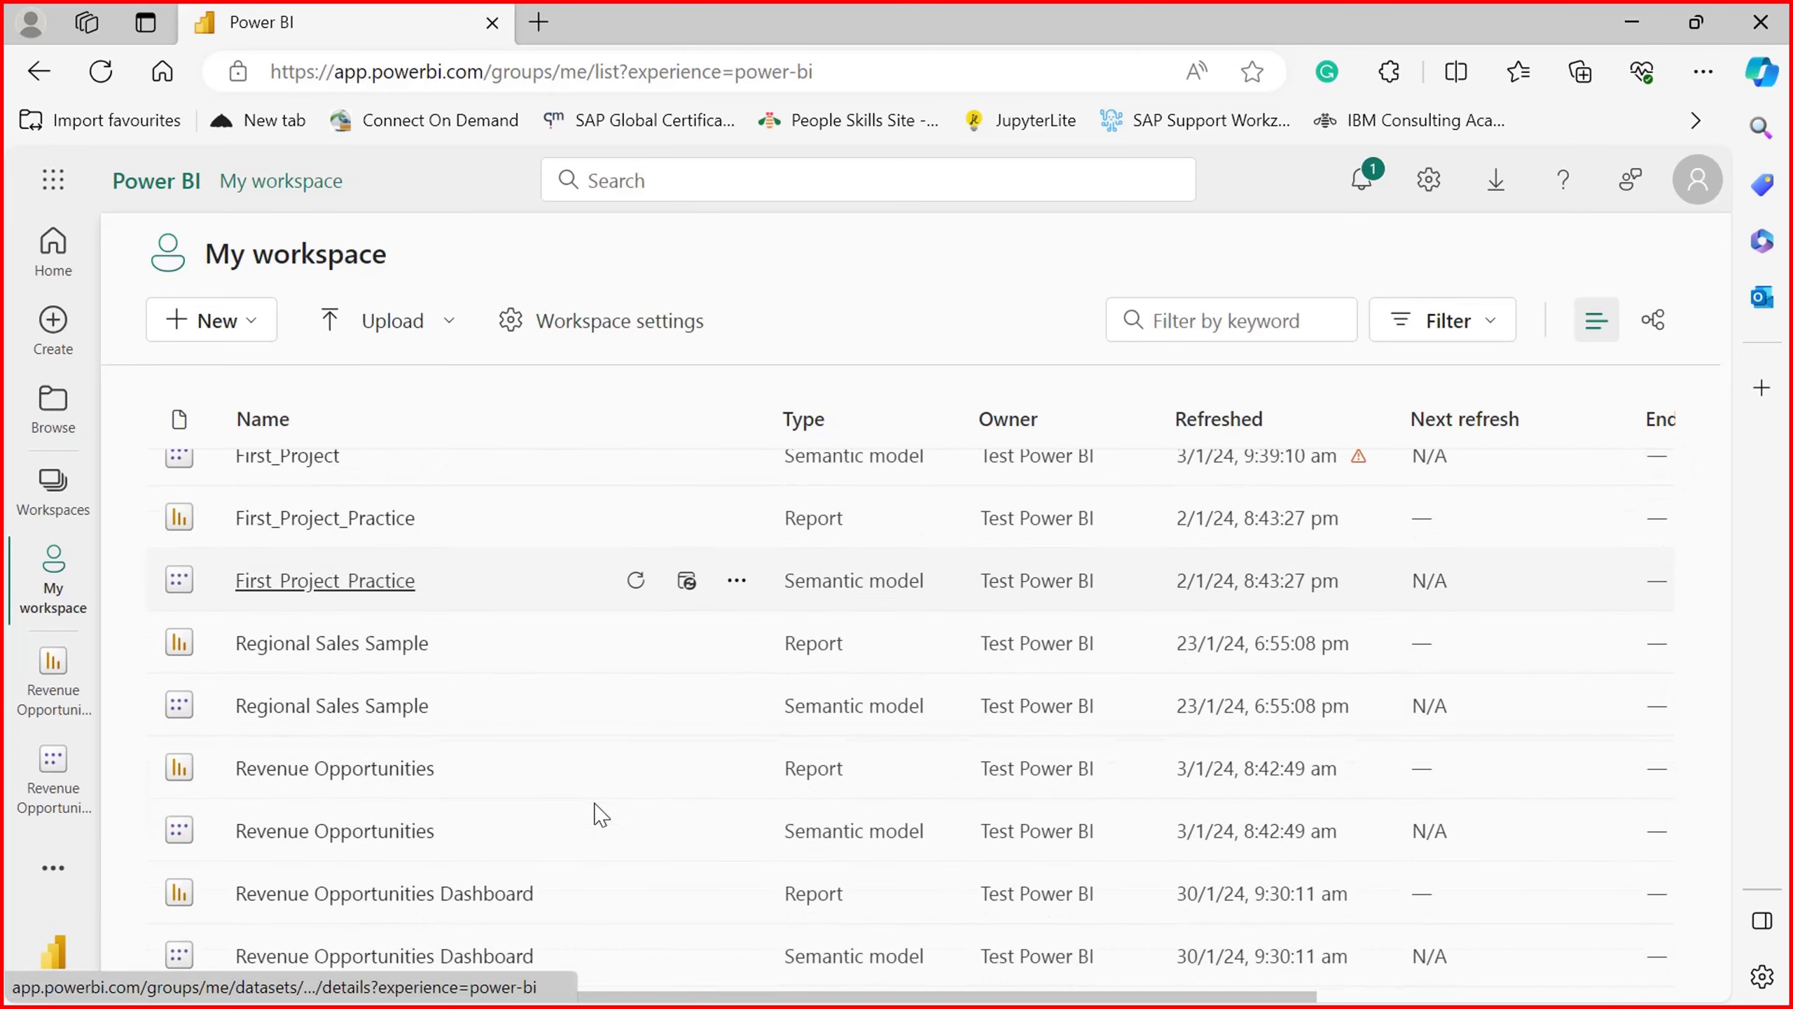
{"action": "left_click", "coordinate": [460, 899]}
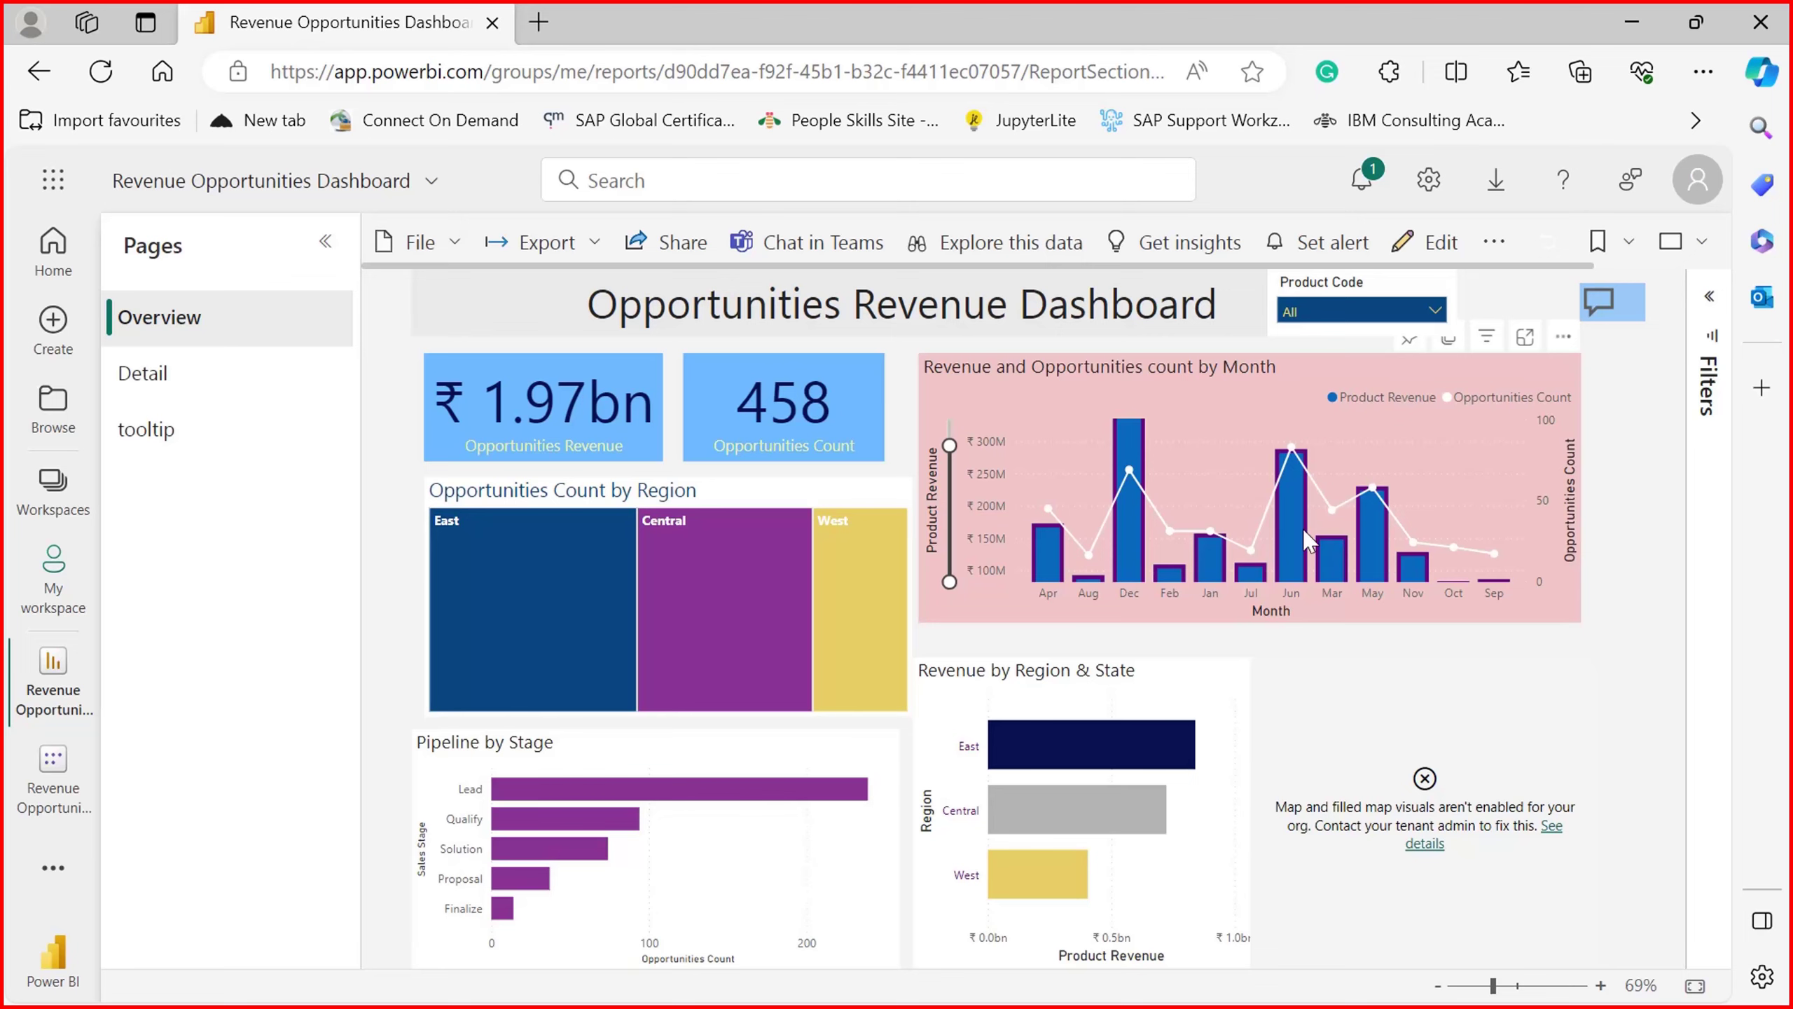
Step: View the June tooltip on the published monthly revenue chart, select the Q&A button in Power BI Desktop and return to the published report
{"action": "mouse_move", "coordinate": [1299, 531]}
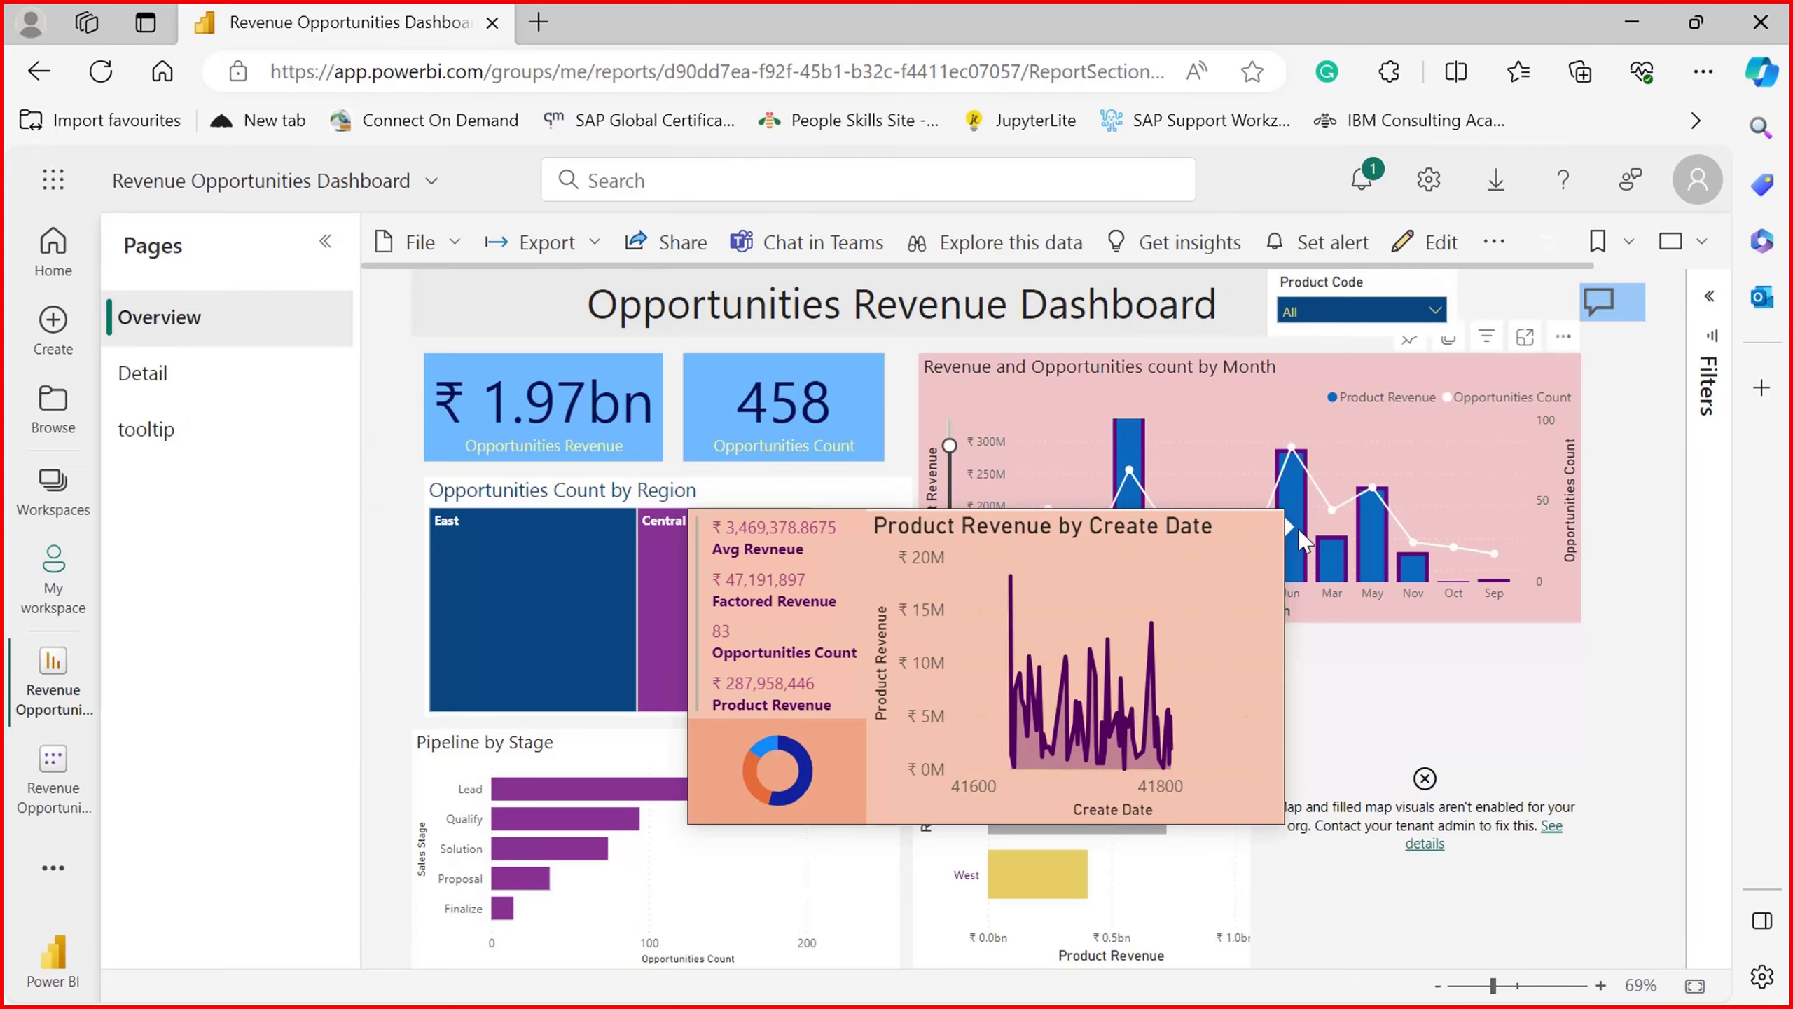
{"action": "key", "text": "alt+Tab"}
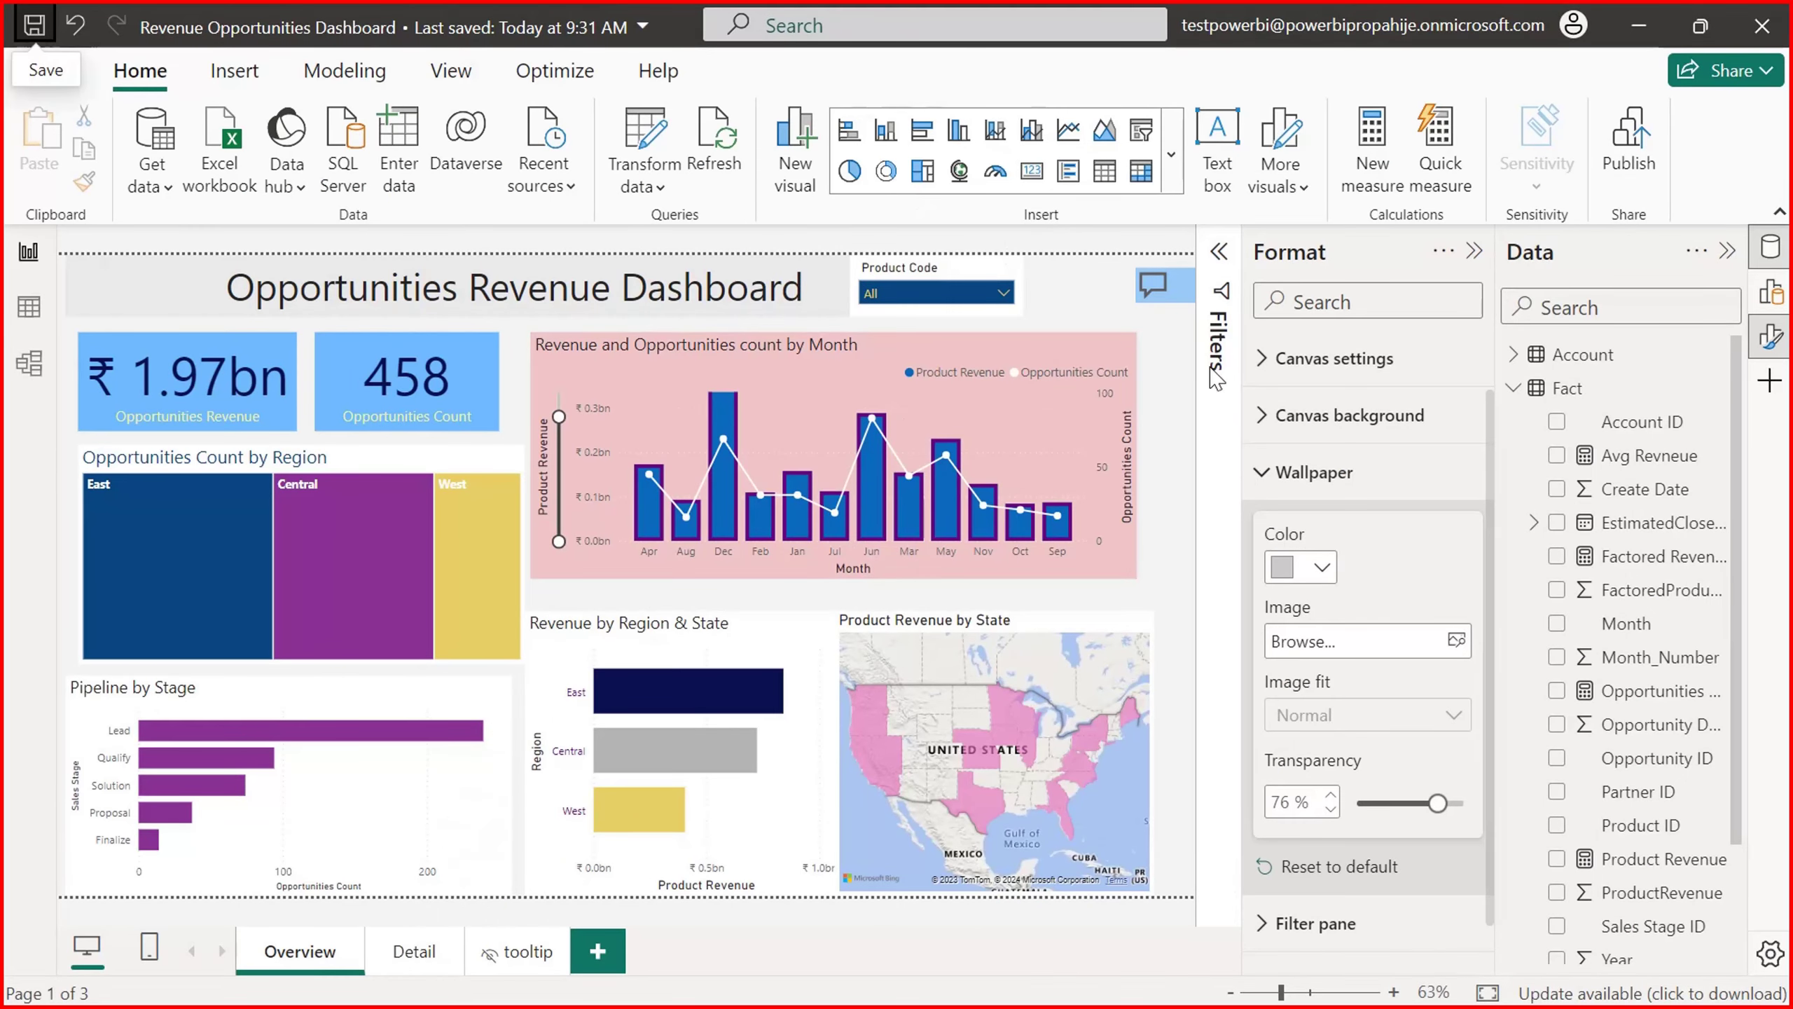
{"action": "left_click", "coordinate": [1153, 311]}
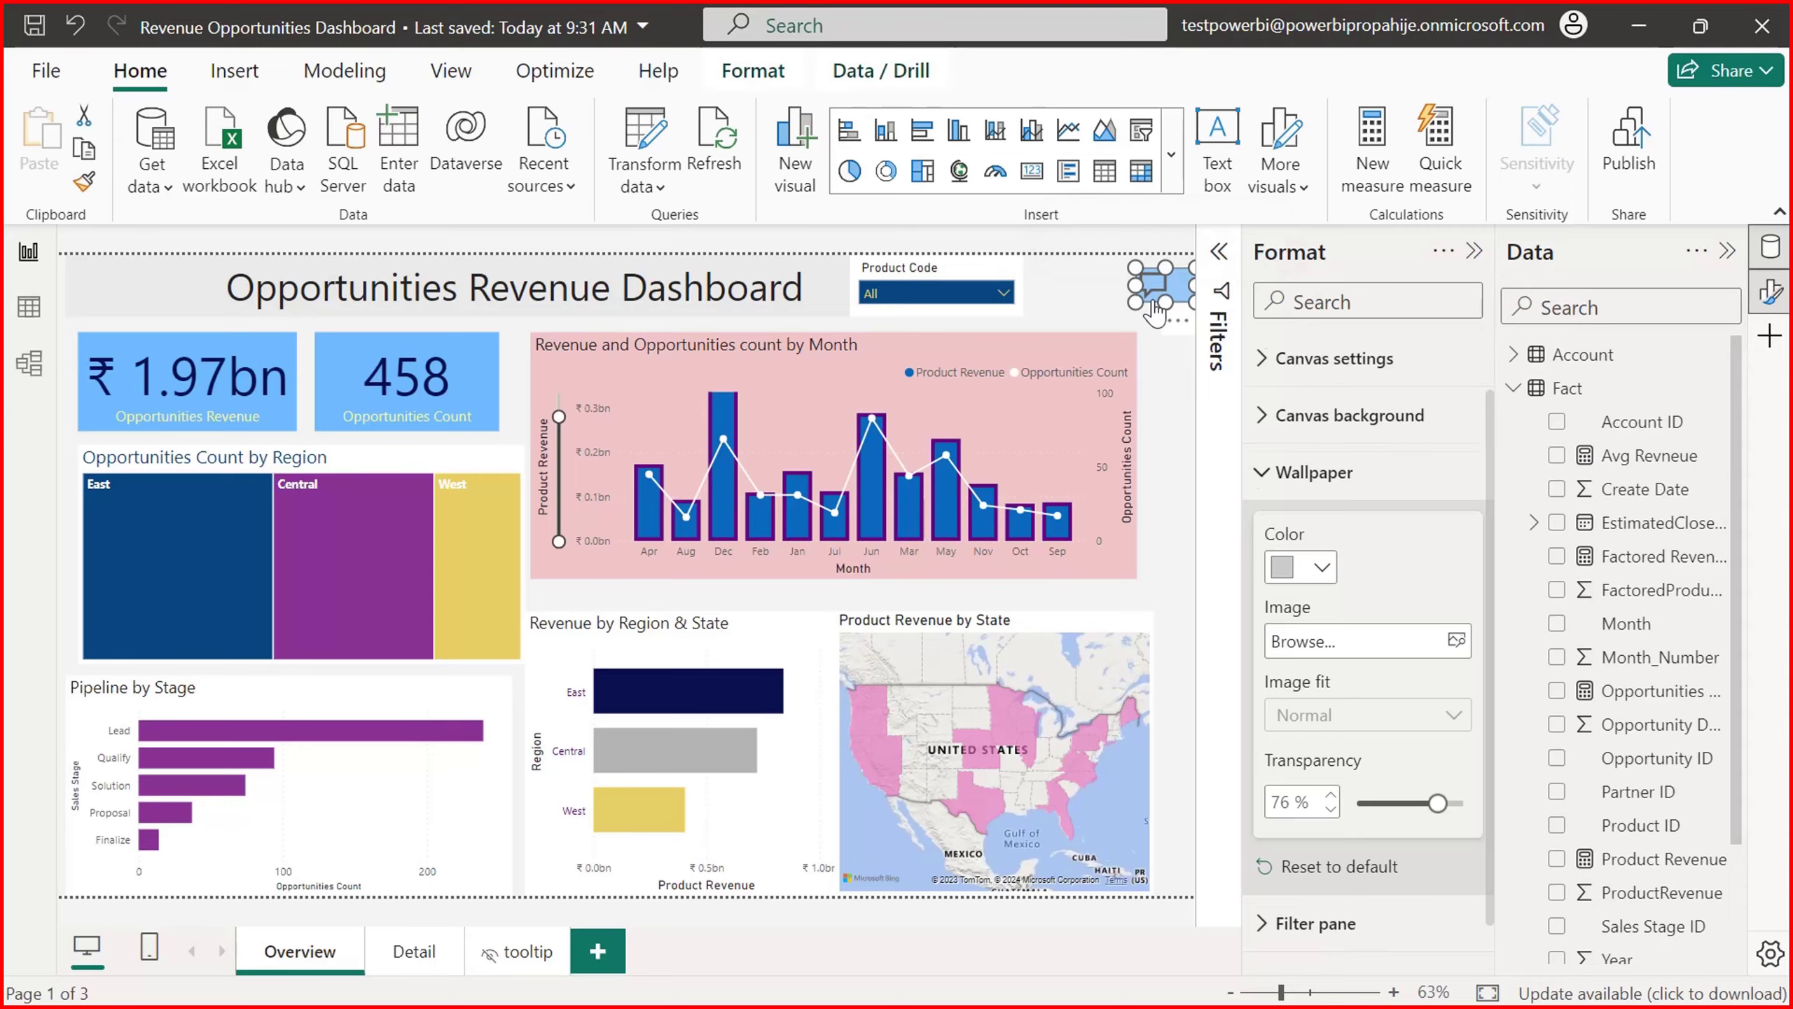
{"action": "key", "text": "alt+Tab"}
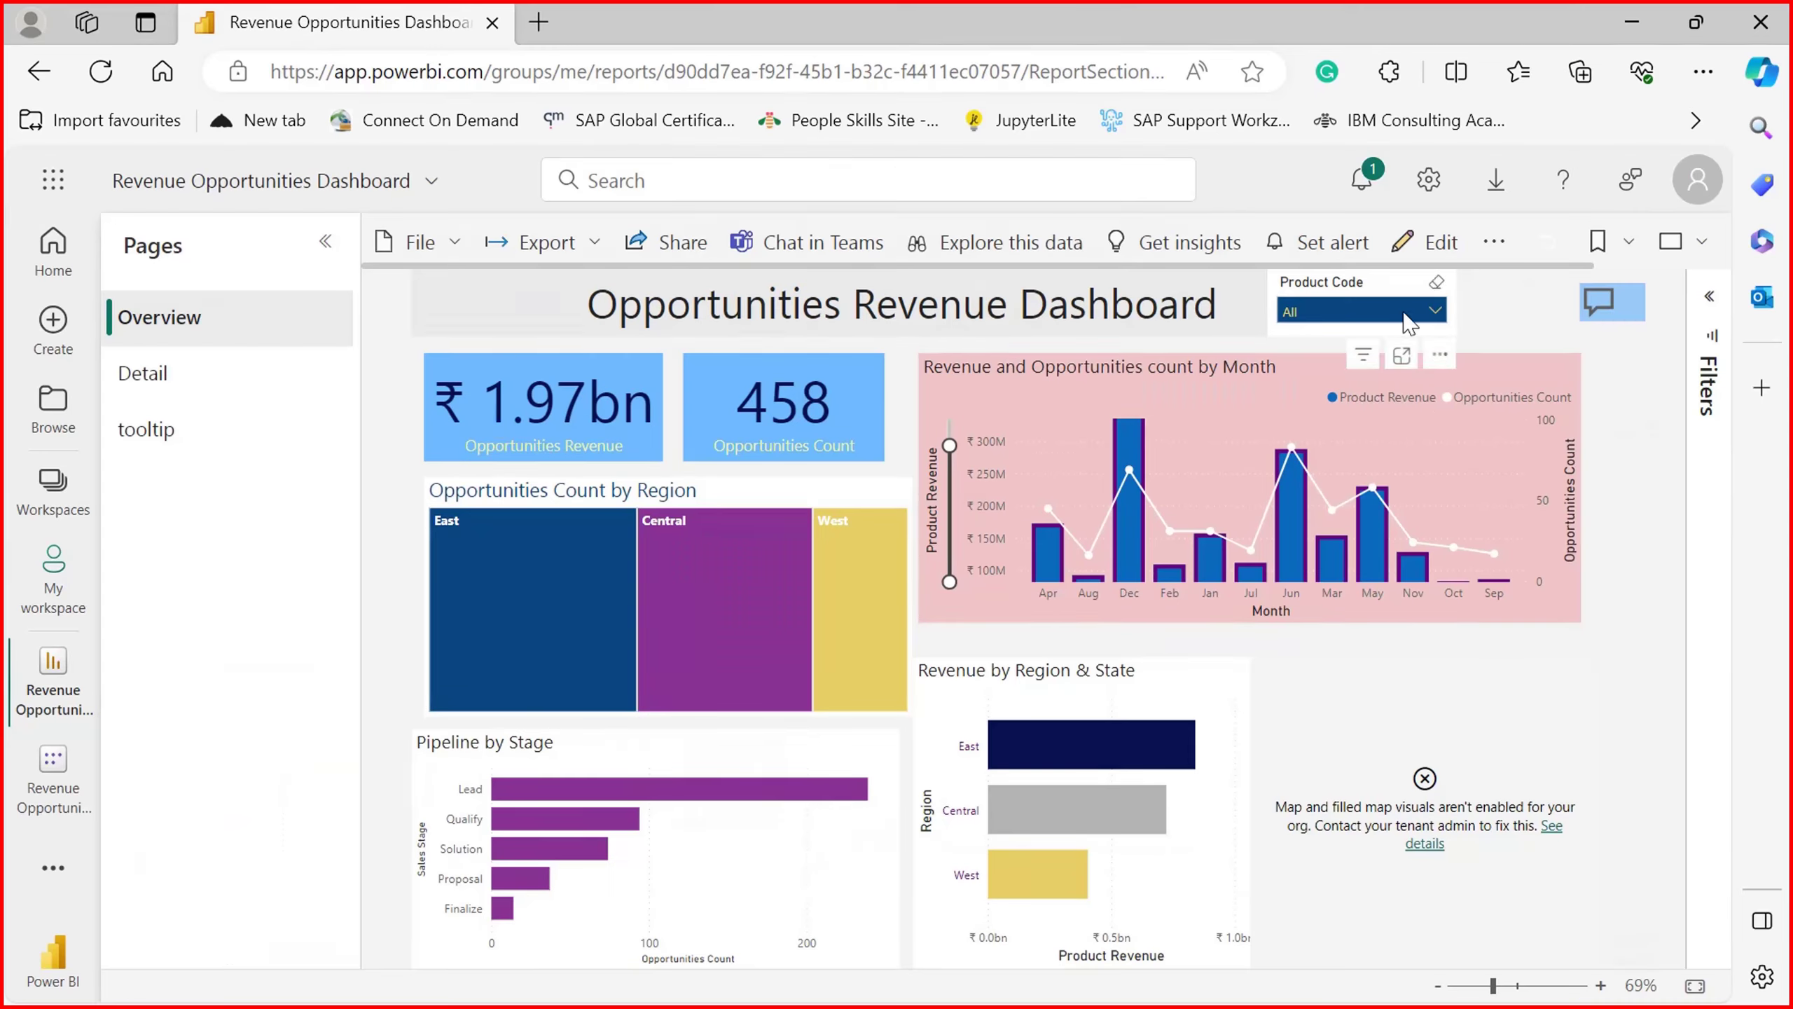
Step: Test the published Q&A button with "top states by factored revenue", close it and compare the Product Revenue by State map in Power BI Desktop
{"action": "left_click", "coordinate": [1607, 304]}
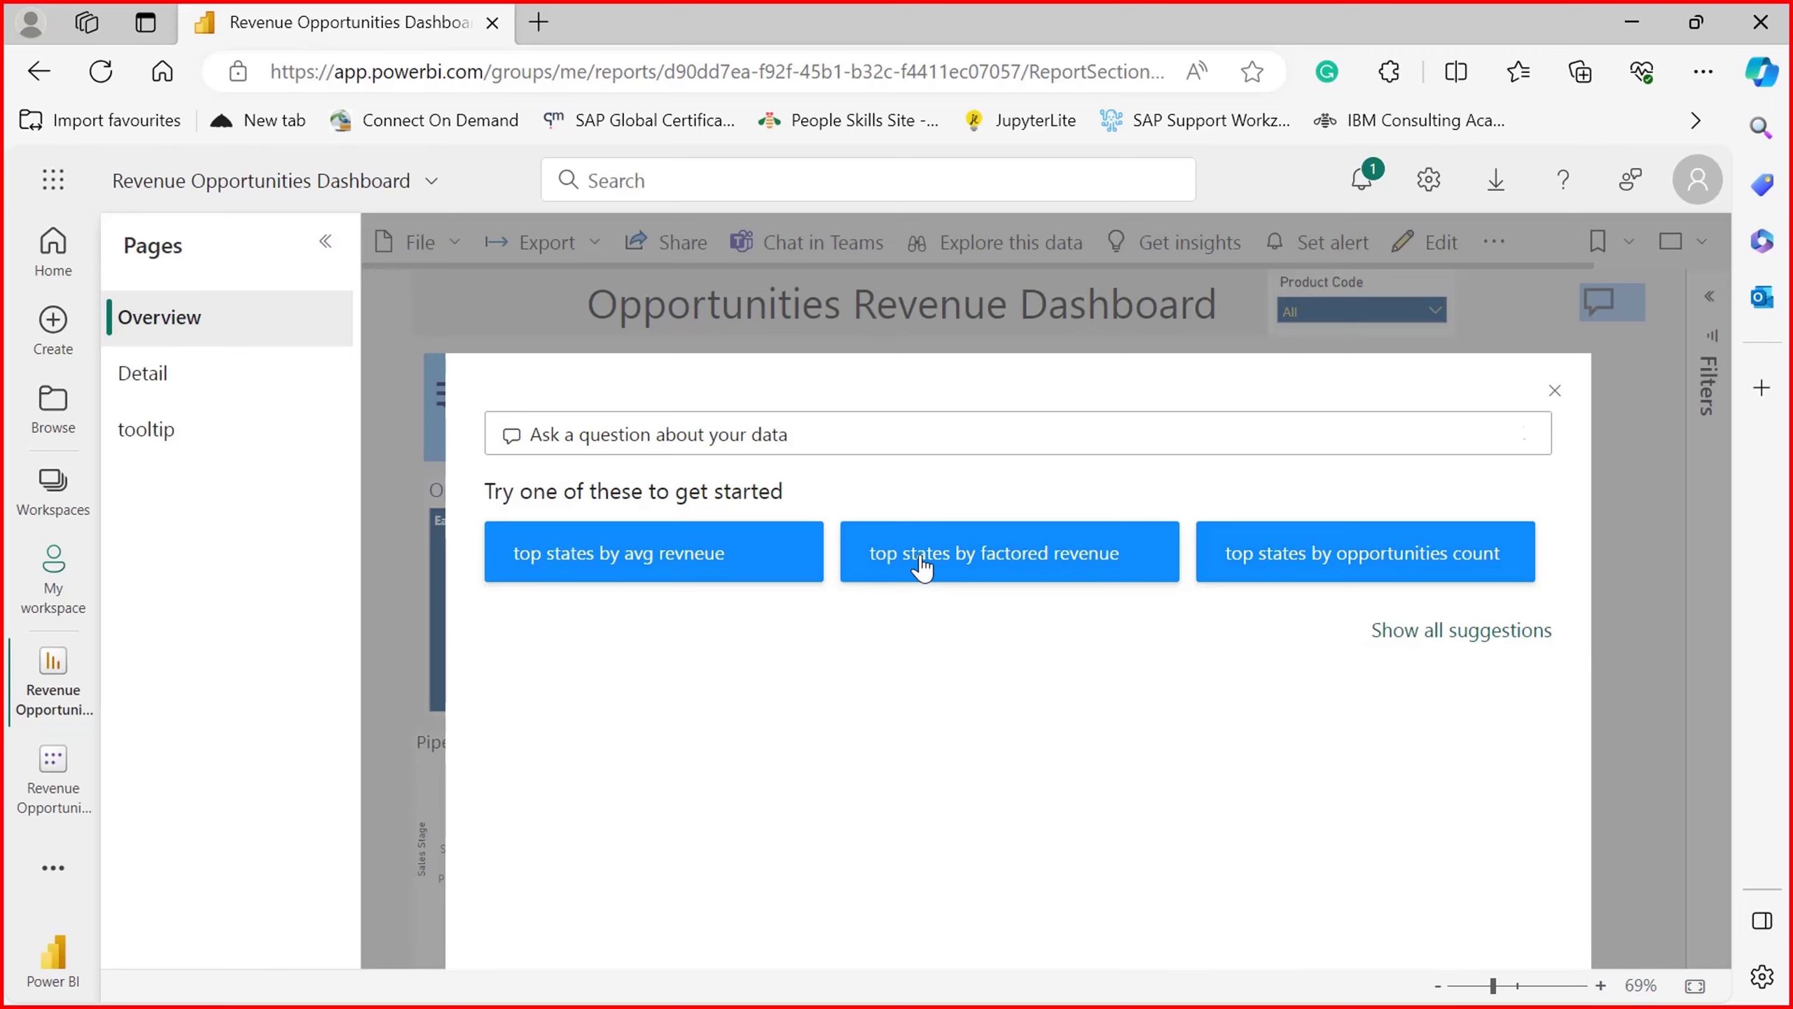
{"action": "left_click", "coordinate": [939, 575]}
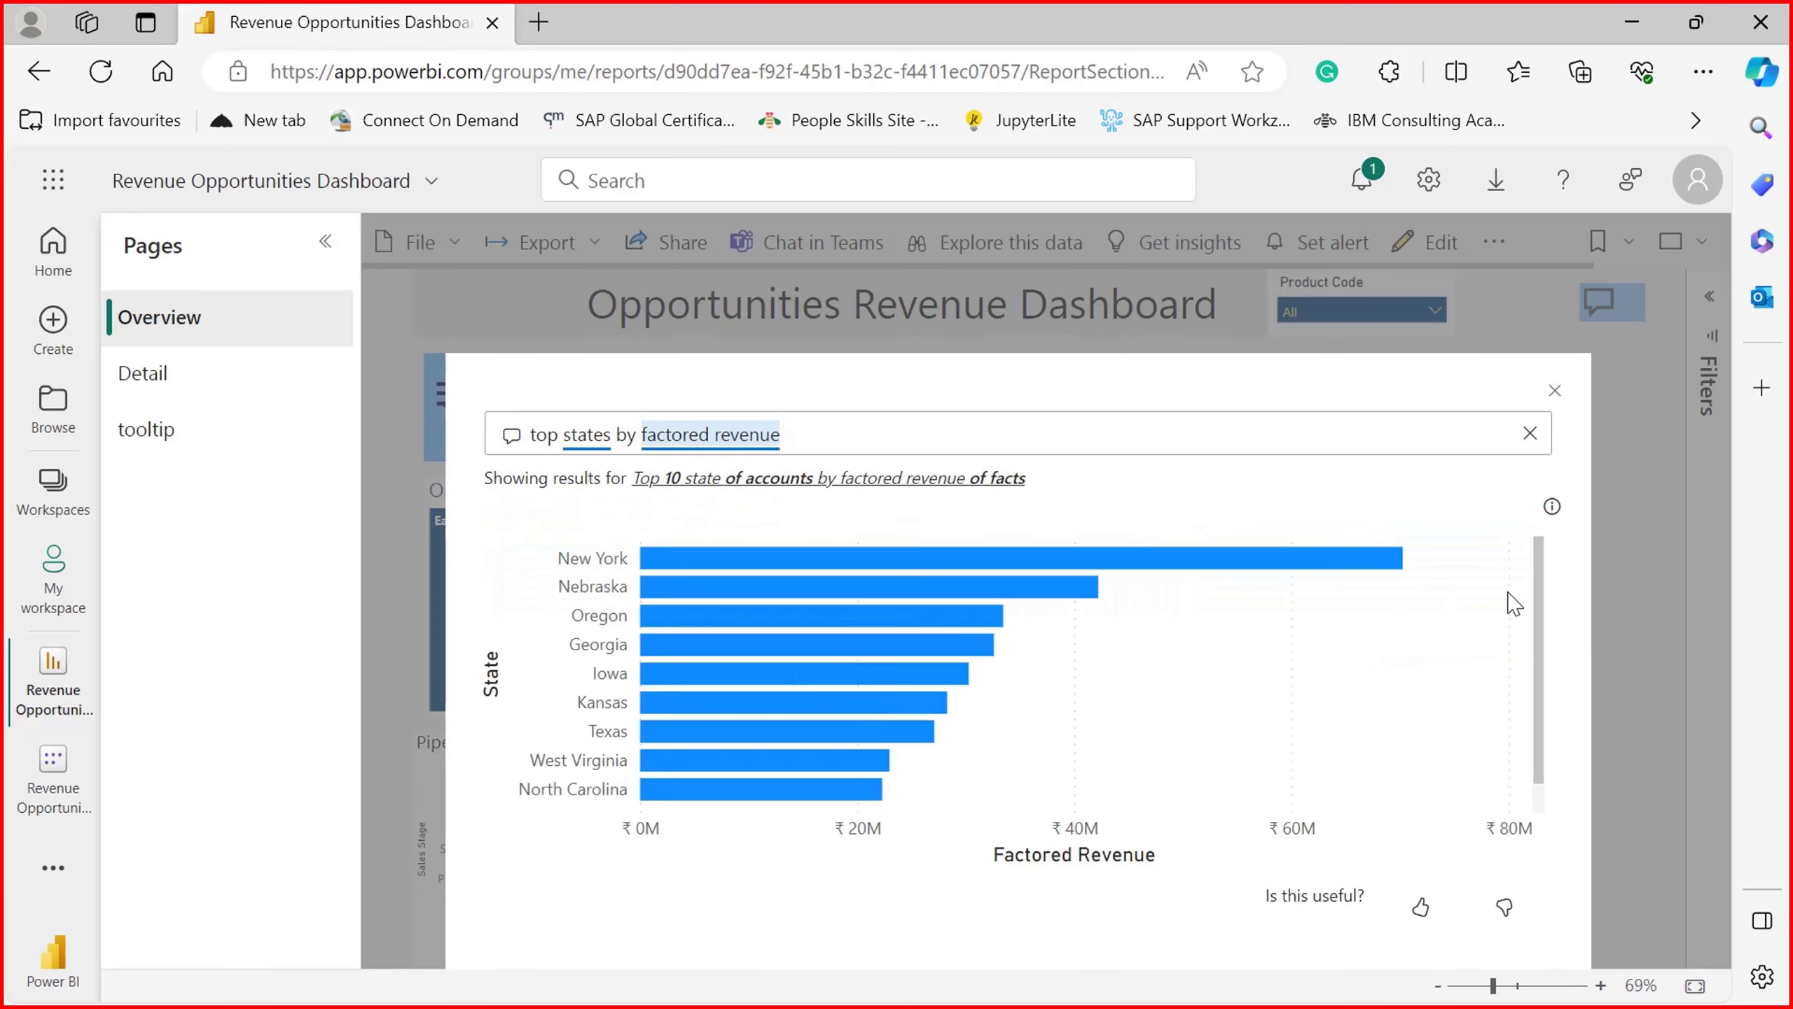
{"action": "left_click", "coordinate": [1530, 432]}
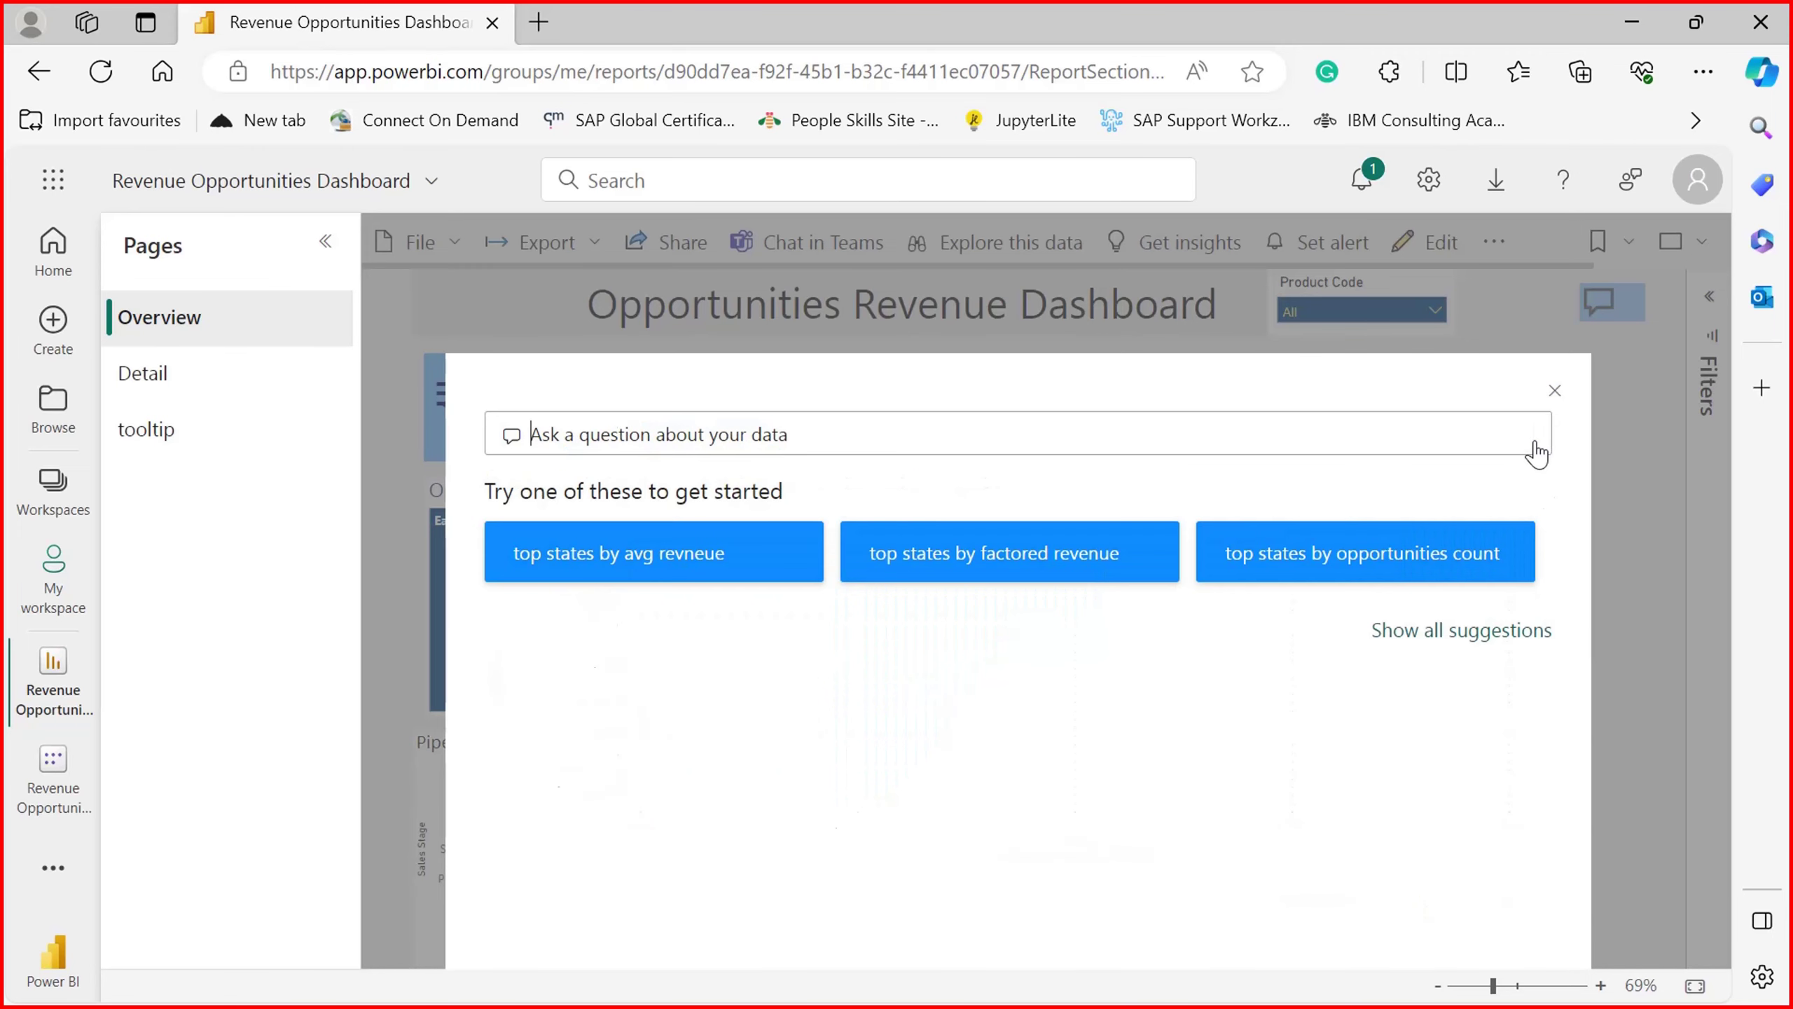
{"action": "left_click", "coordinate": [1553, 395]}
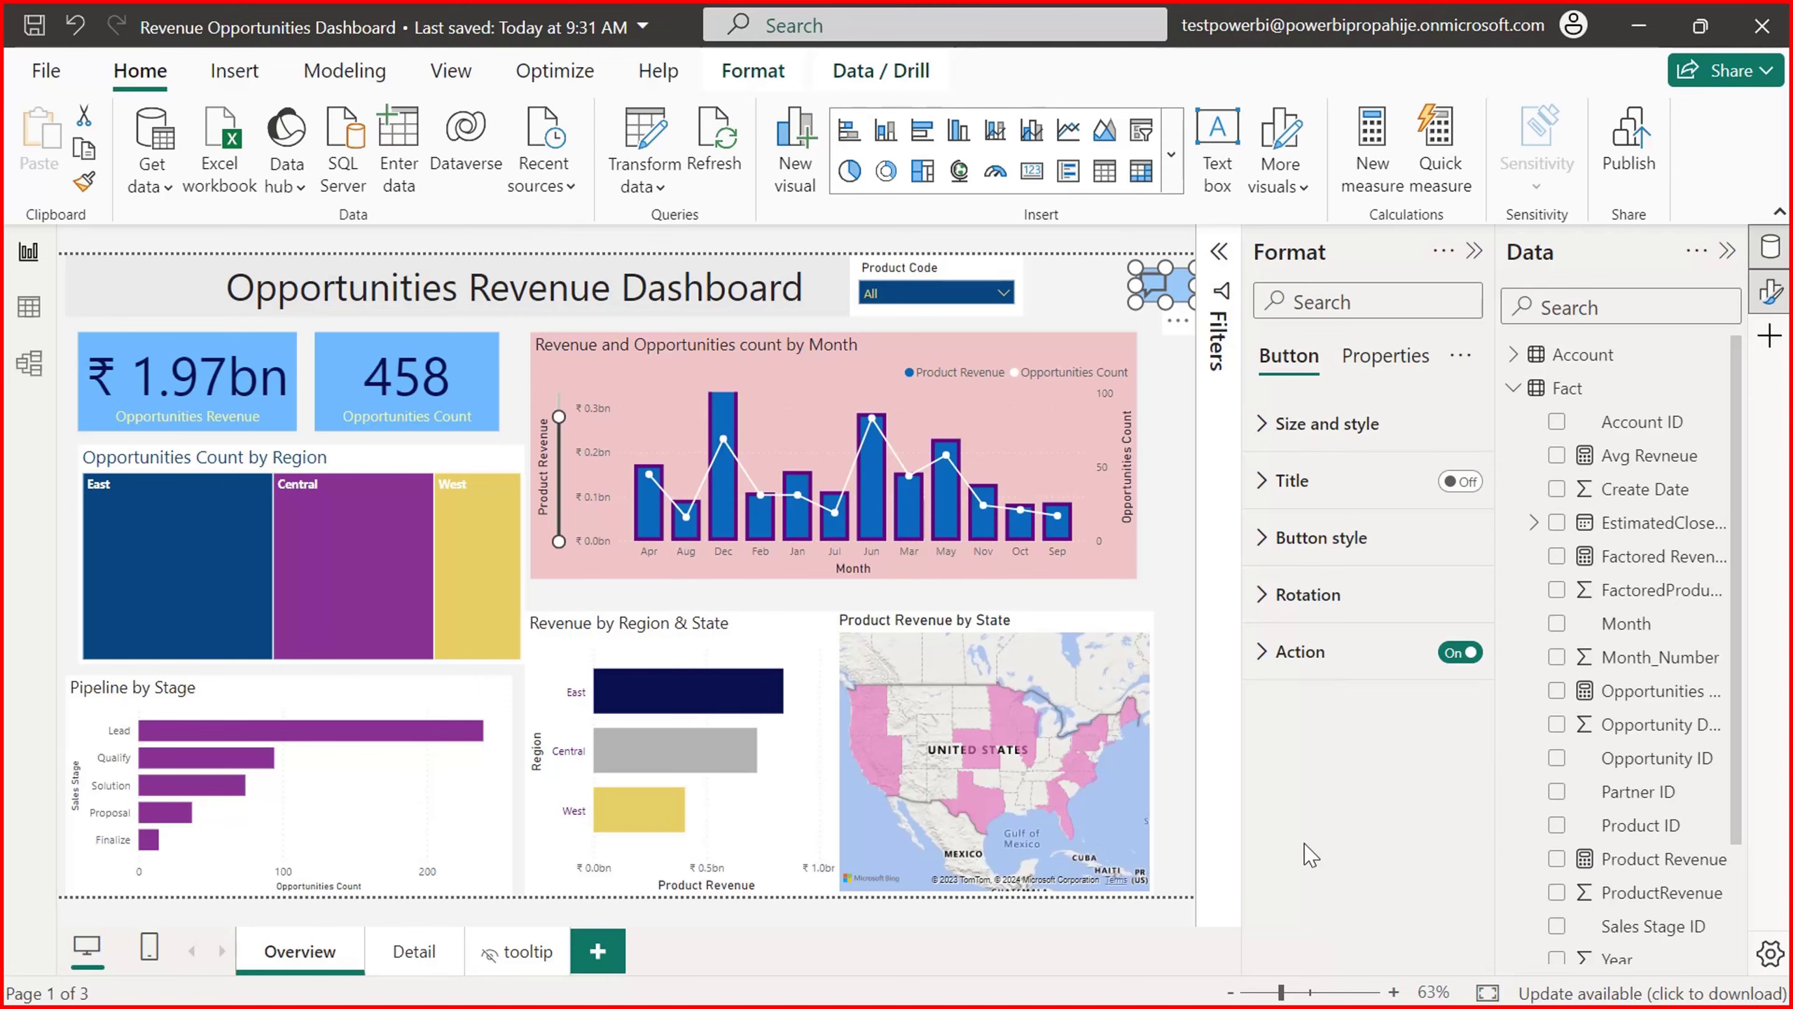
{"action": "mouse_move", "coordinate": [991, 763]}
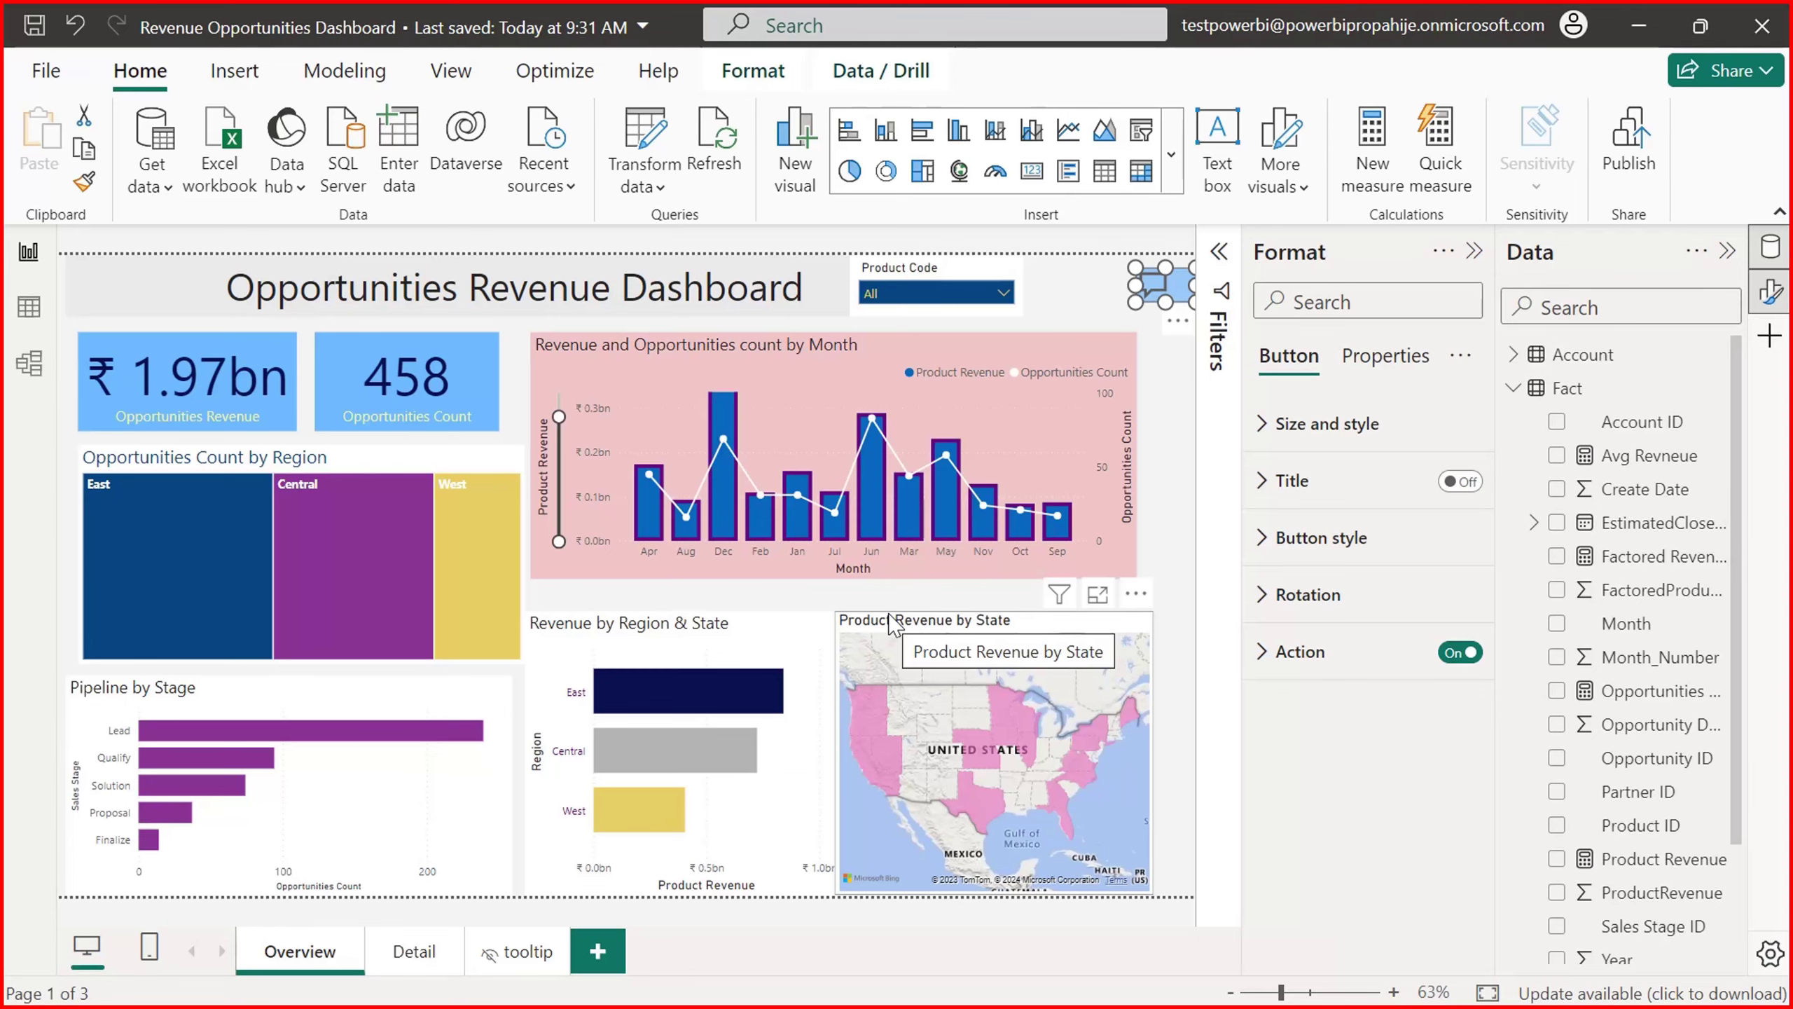
{"action": "key", "text": "alt+Tab"}
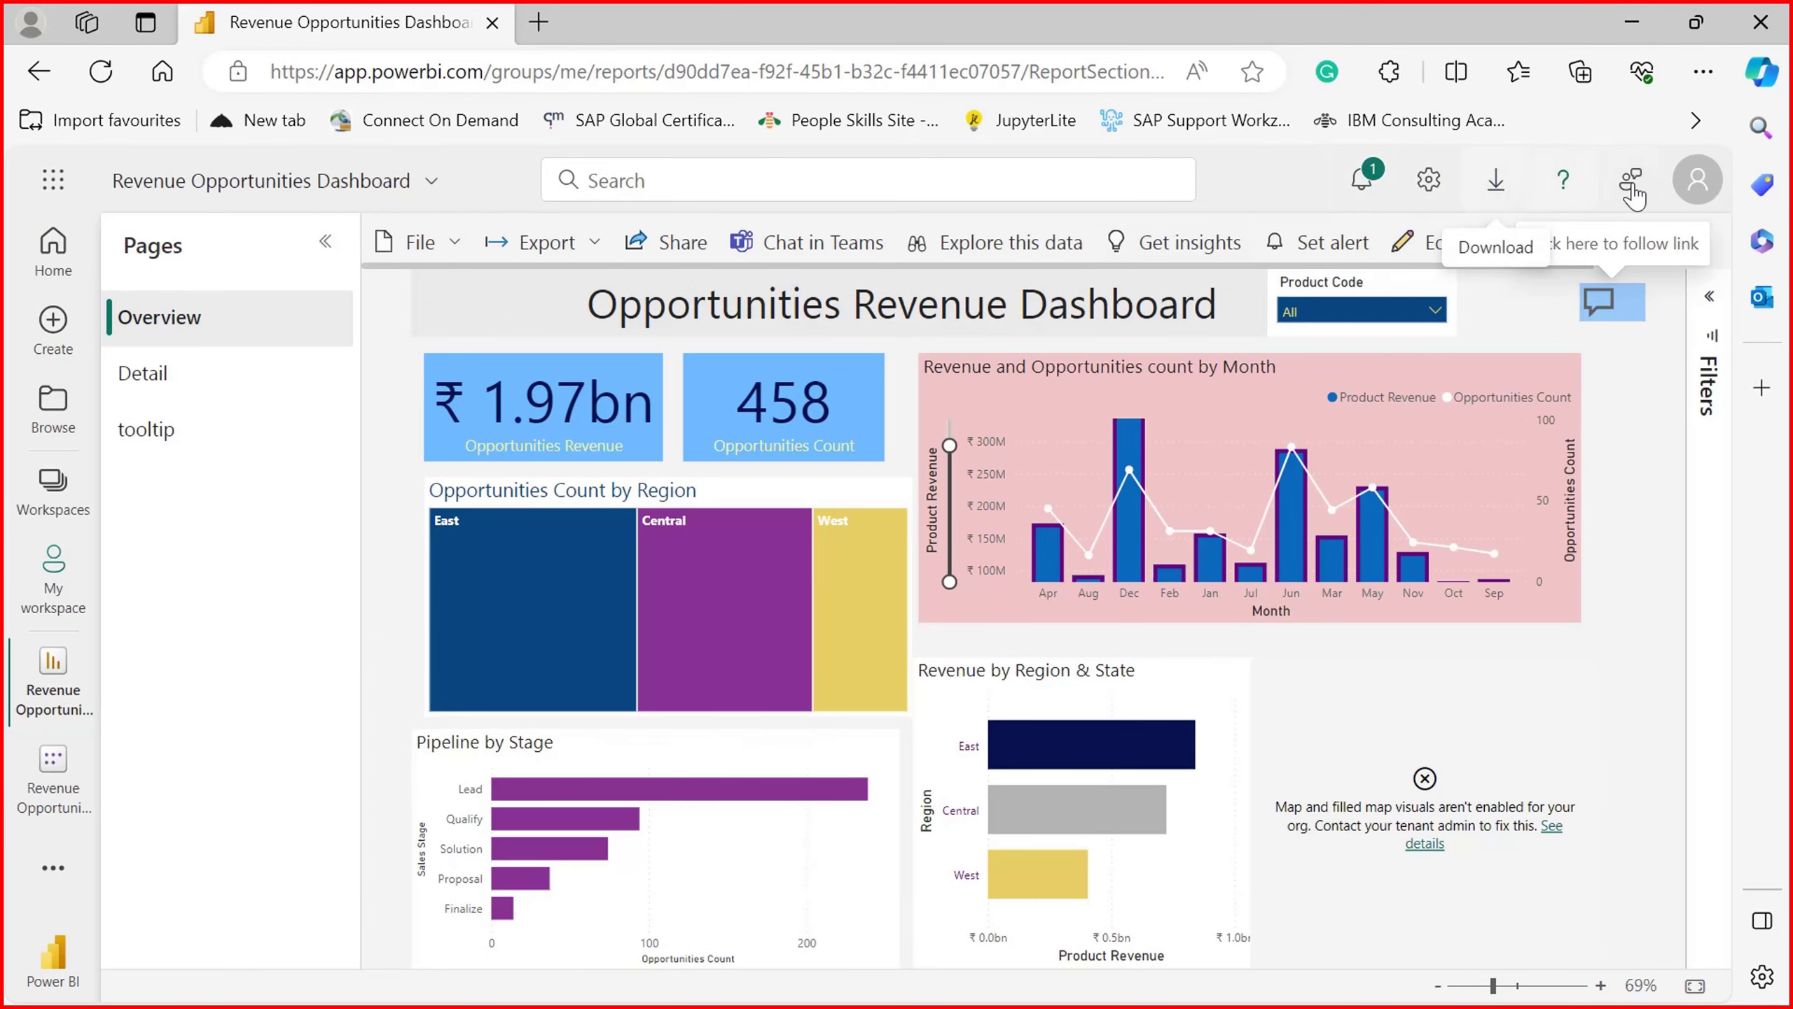
Step: Examine the signed-in account's e-mail and license type in the Power BI service account details and close them
{"action": "left_click", "coordinate": [1698, 201]}
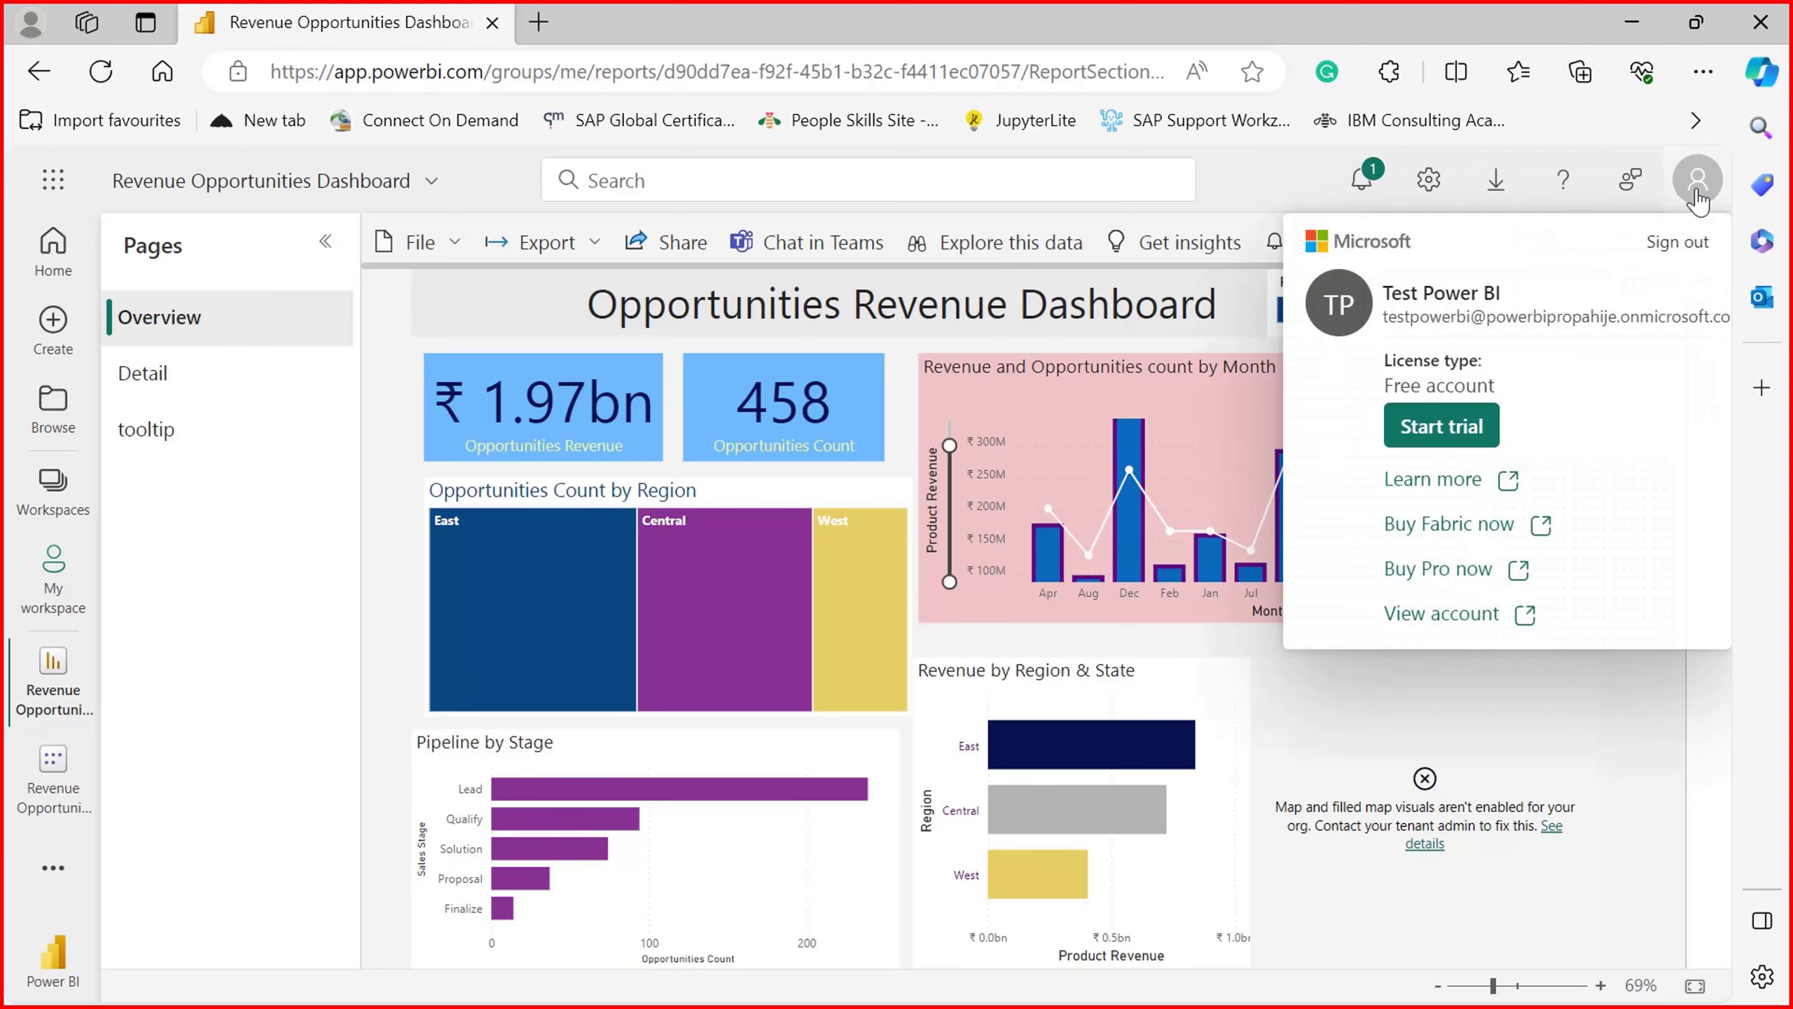
{"action": "left_click_drag", "start_coordinate": [1490, 326], "coordinate": [1715, 329]}
{"action": "left_click", "coordinate": [1507, 311]}
{"action": "left_click_drag", "start_coordinate": [1453, 316], "coordinate": [1486, 318]}
{"action": "left_click", "coordinate": [1507, 316]}
{"action": "left_click_drag", "start_coordinate": [1489, 386], "coordinate": [1434, 387]}
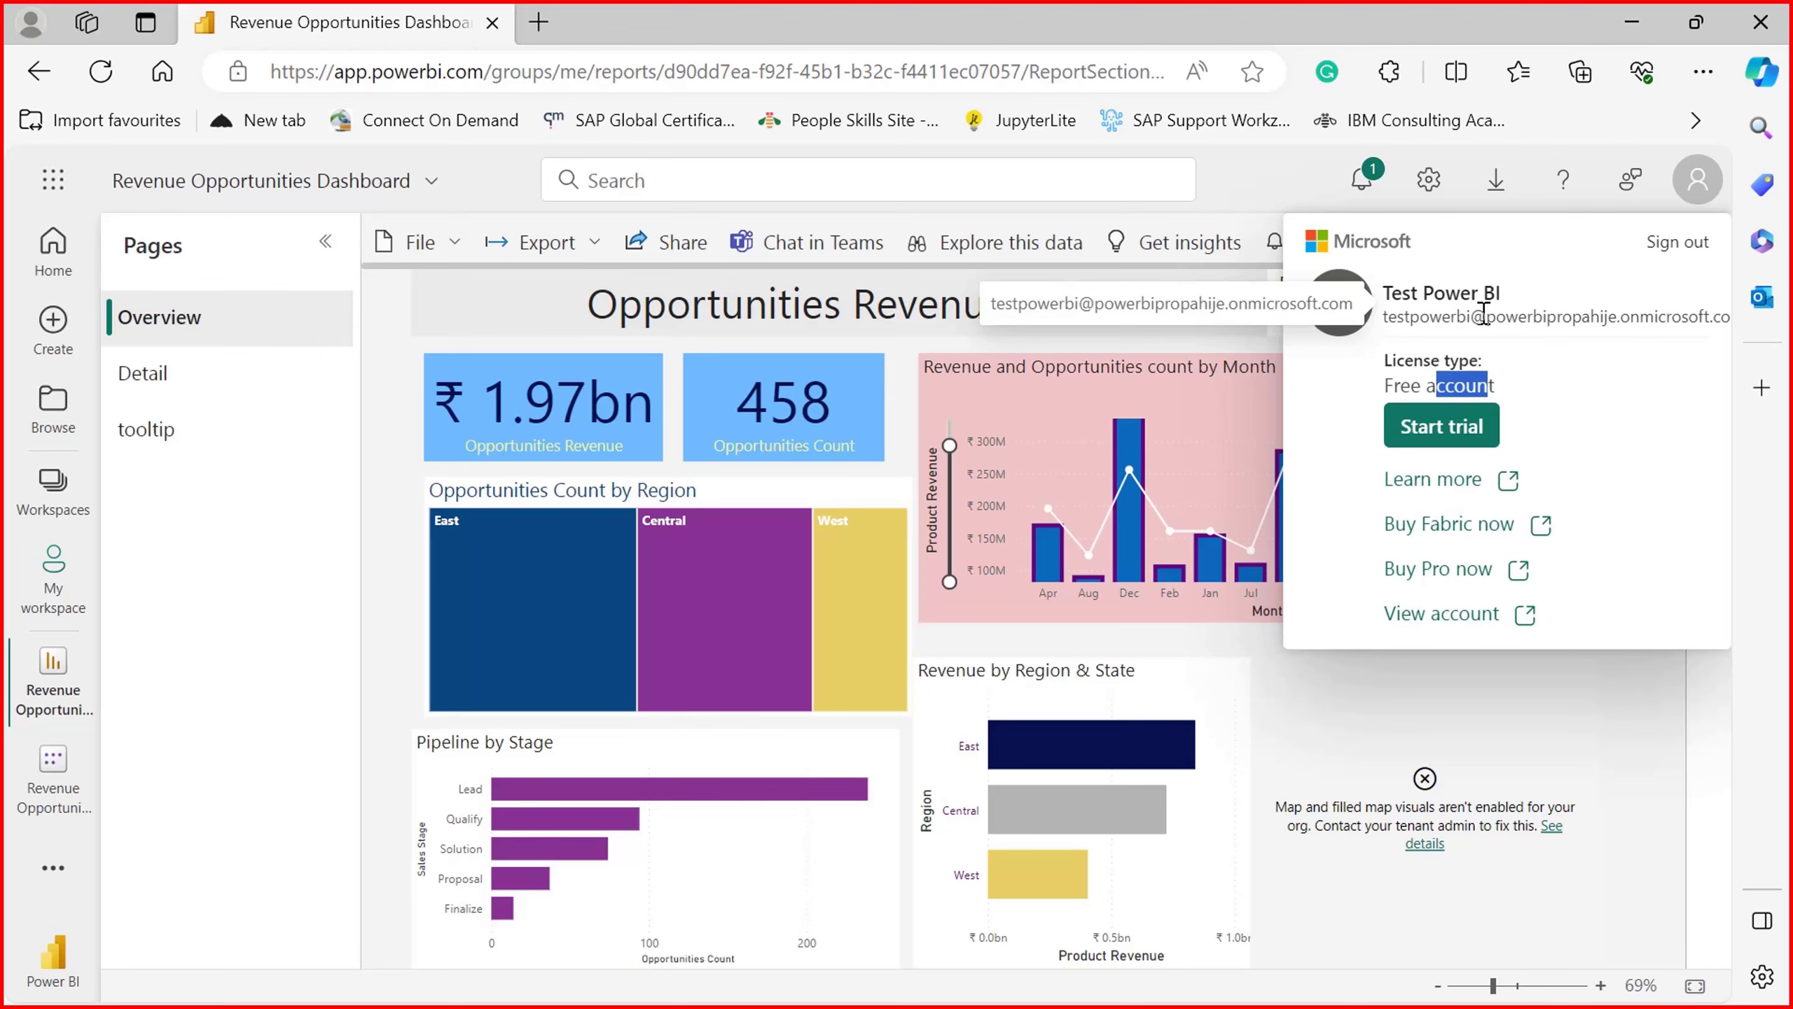
{"action": "left_click_drag", "start_coordinate": [1487, 318], "coordinate": [1733, 313]}
{"action": "left_click", "coordinate": [1621, 318]}
{"action": "mouse_move", "coordinate": [1677, 337]}
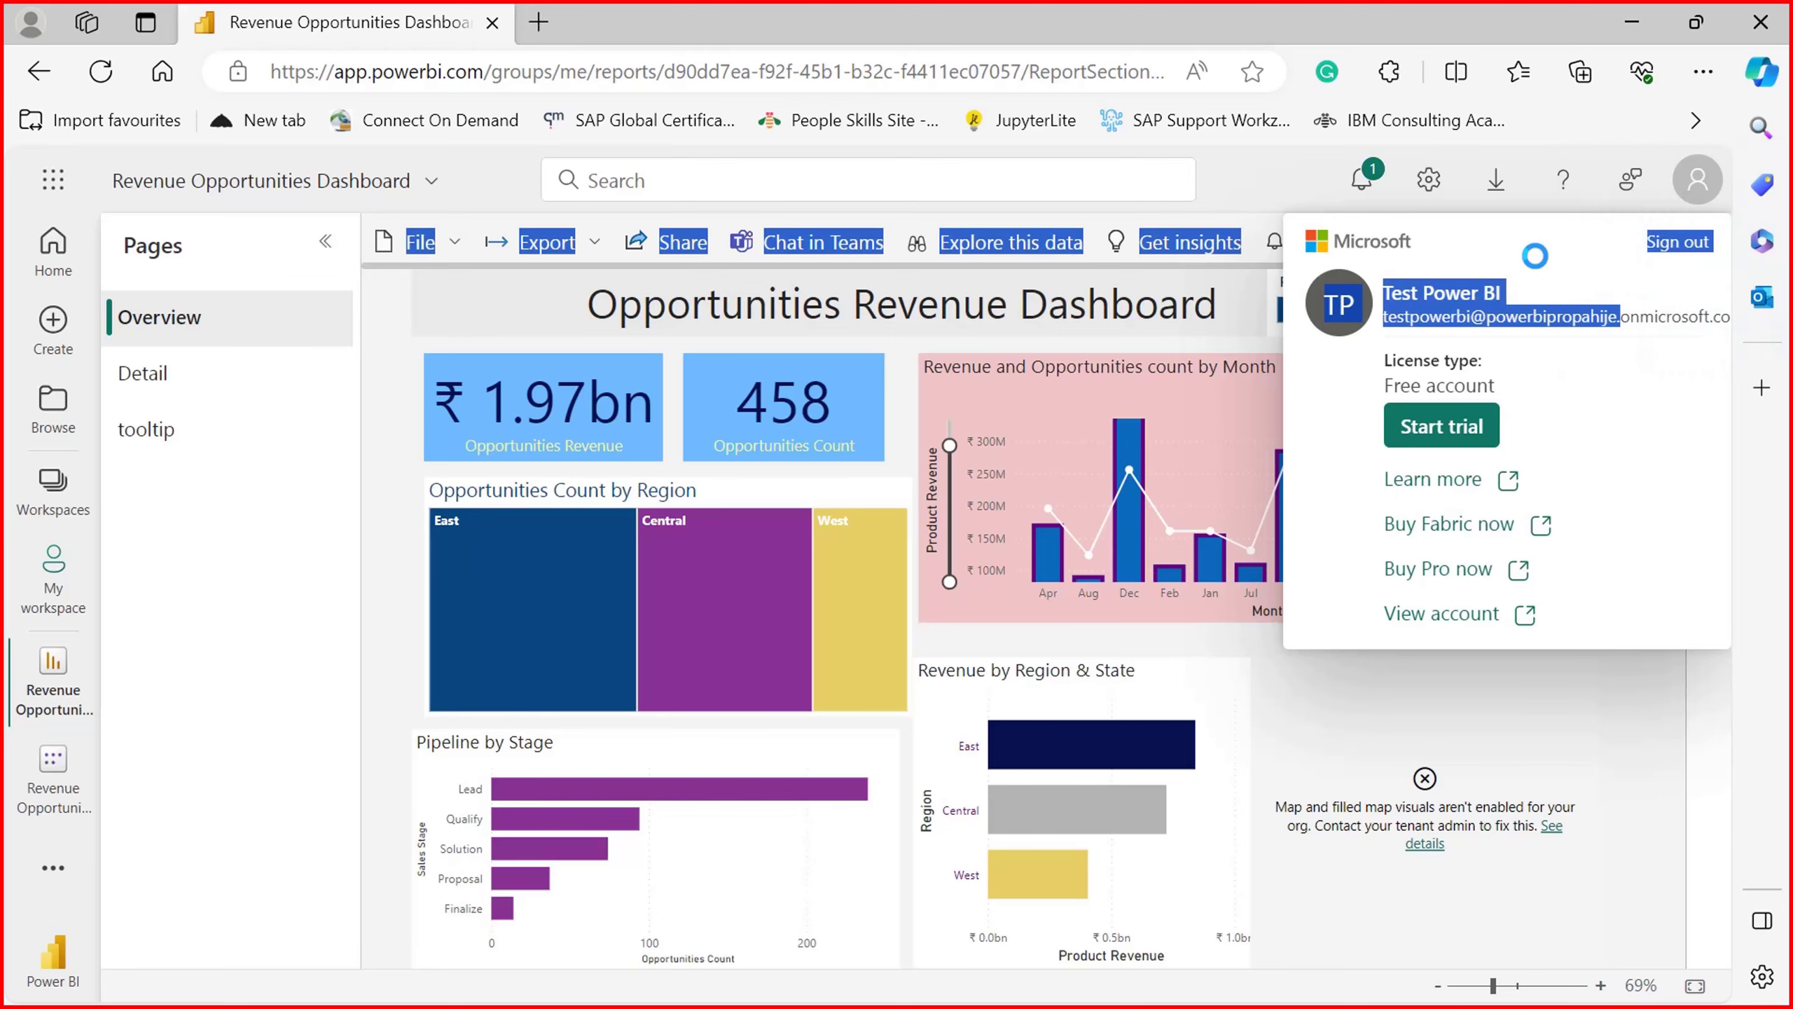
{"action": "left_click", "coordinate": [1528, 312]}
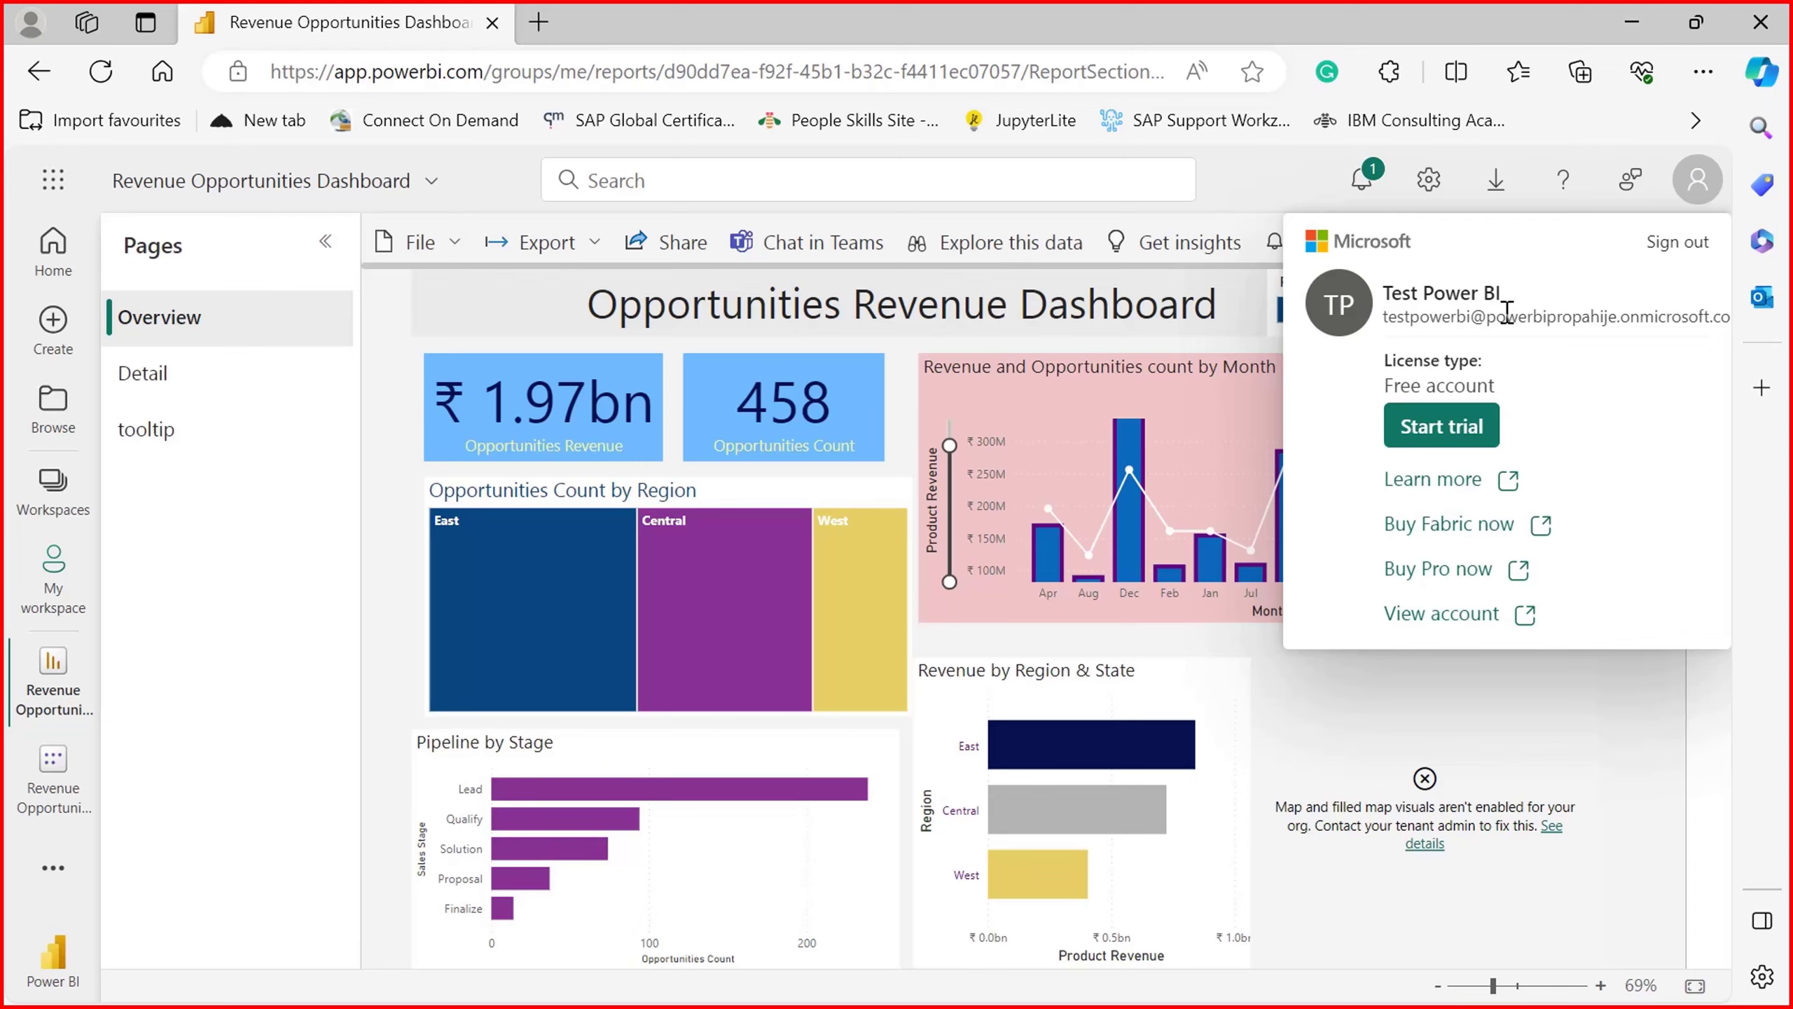
{"action": "left_click", "coordinate": [1165, 353]}
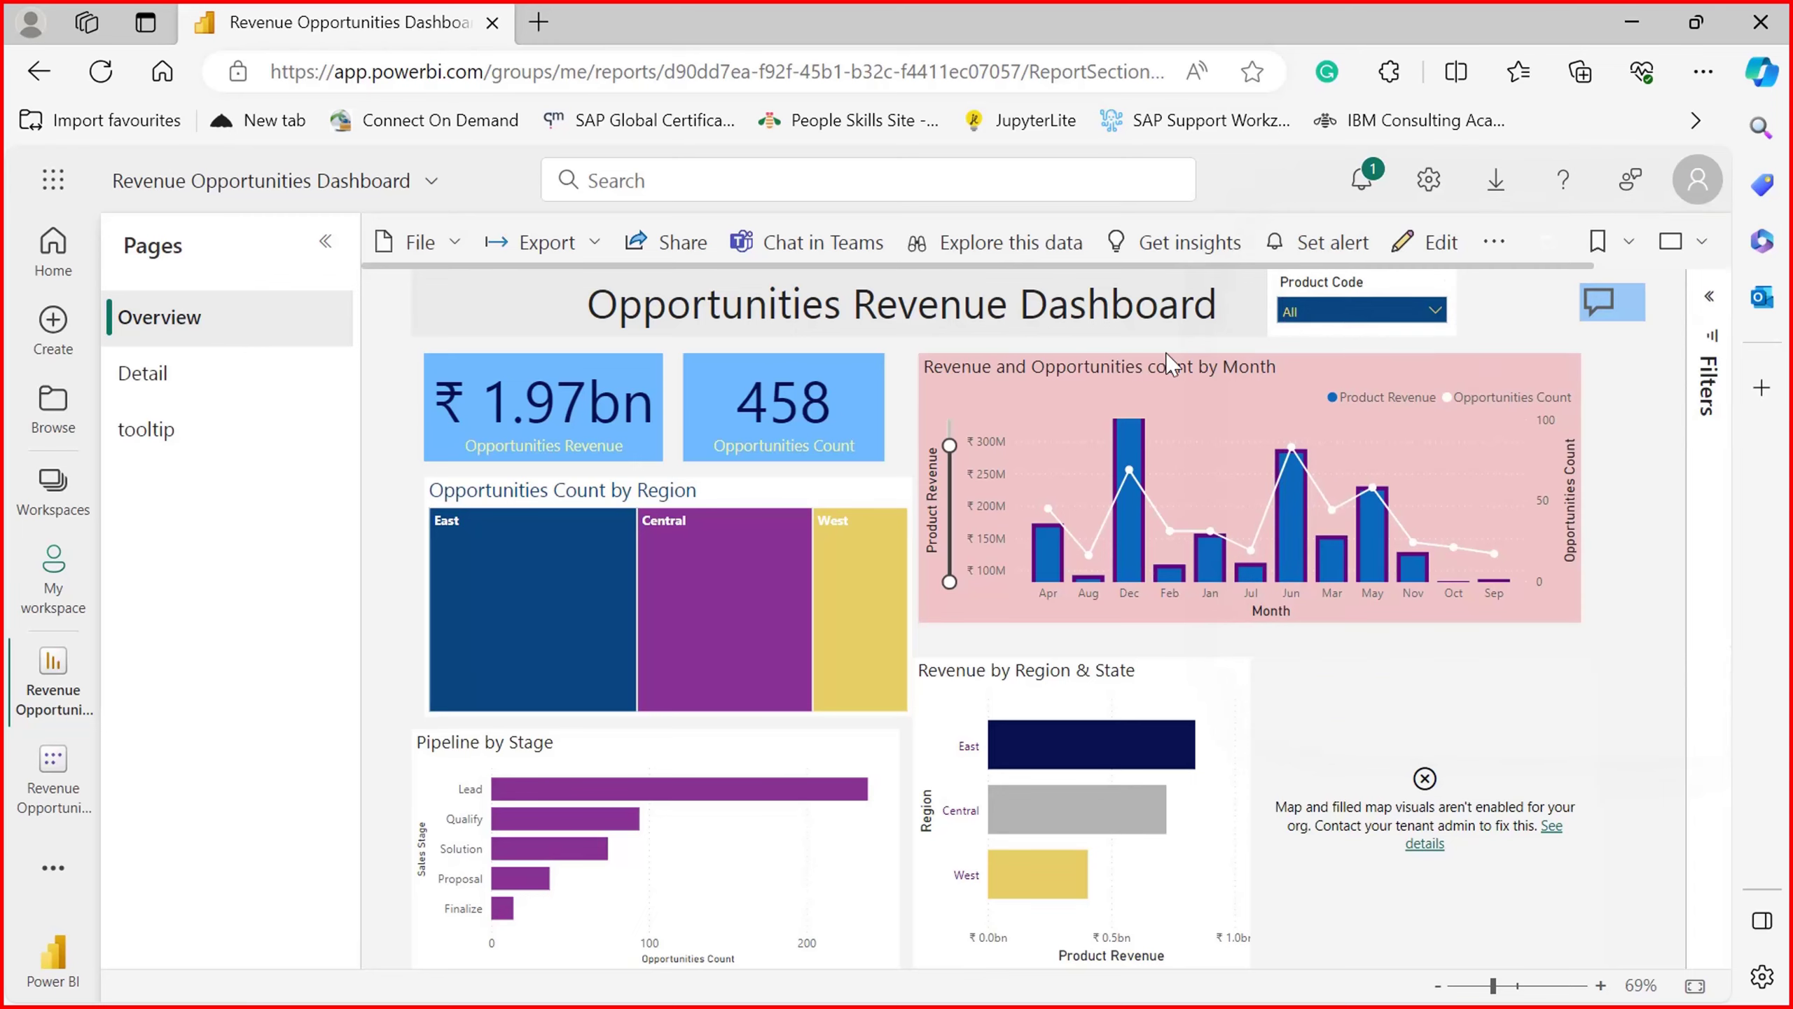
Step: Filter the published Overview page to the Product Code Maximus
{"action": "left_click", "coordinate": [1342, 304]}
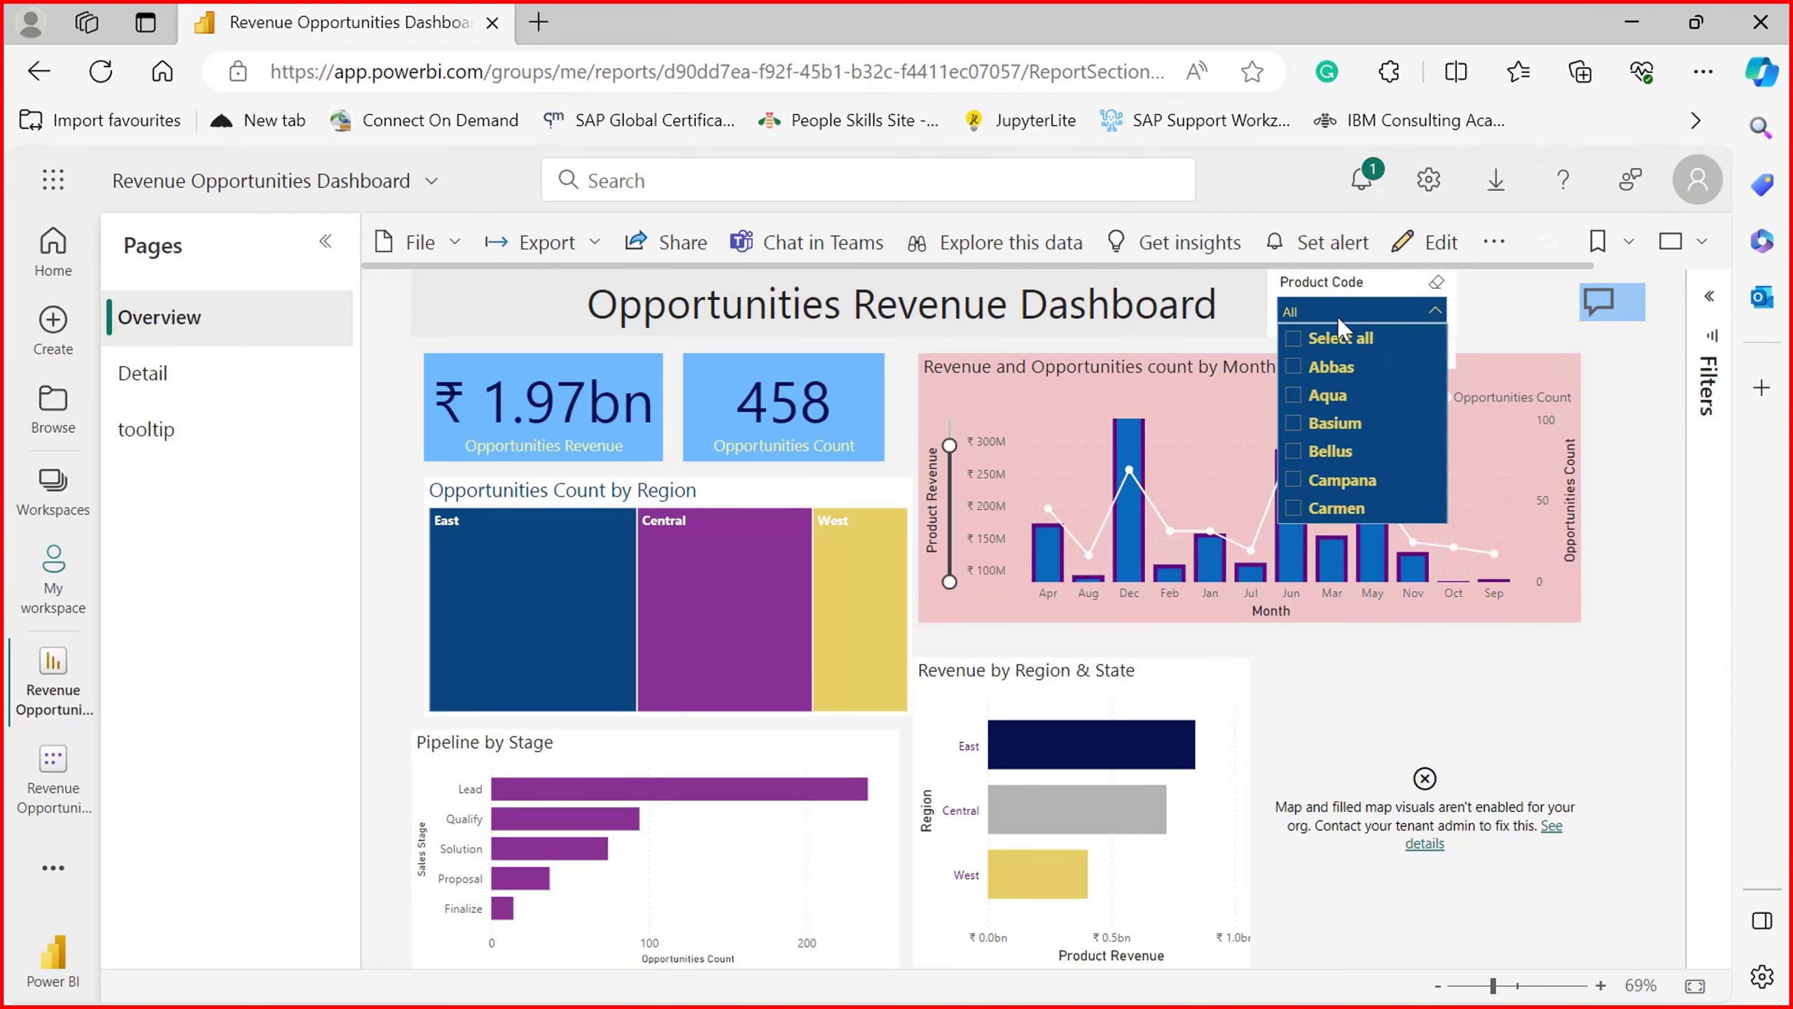
{"action": "left_click", "coordinate": [1175, 353]}
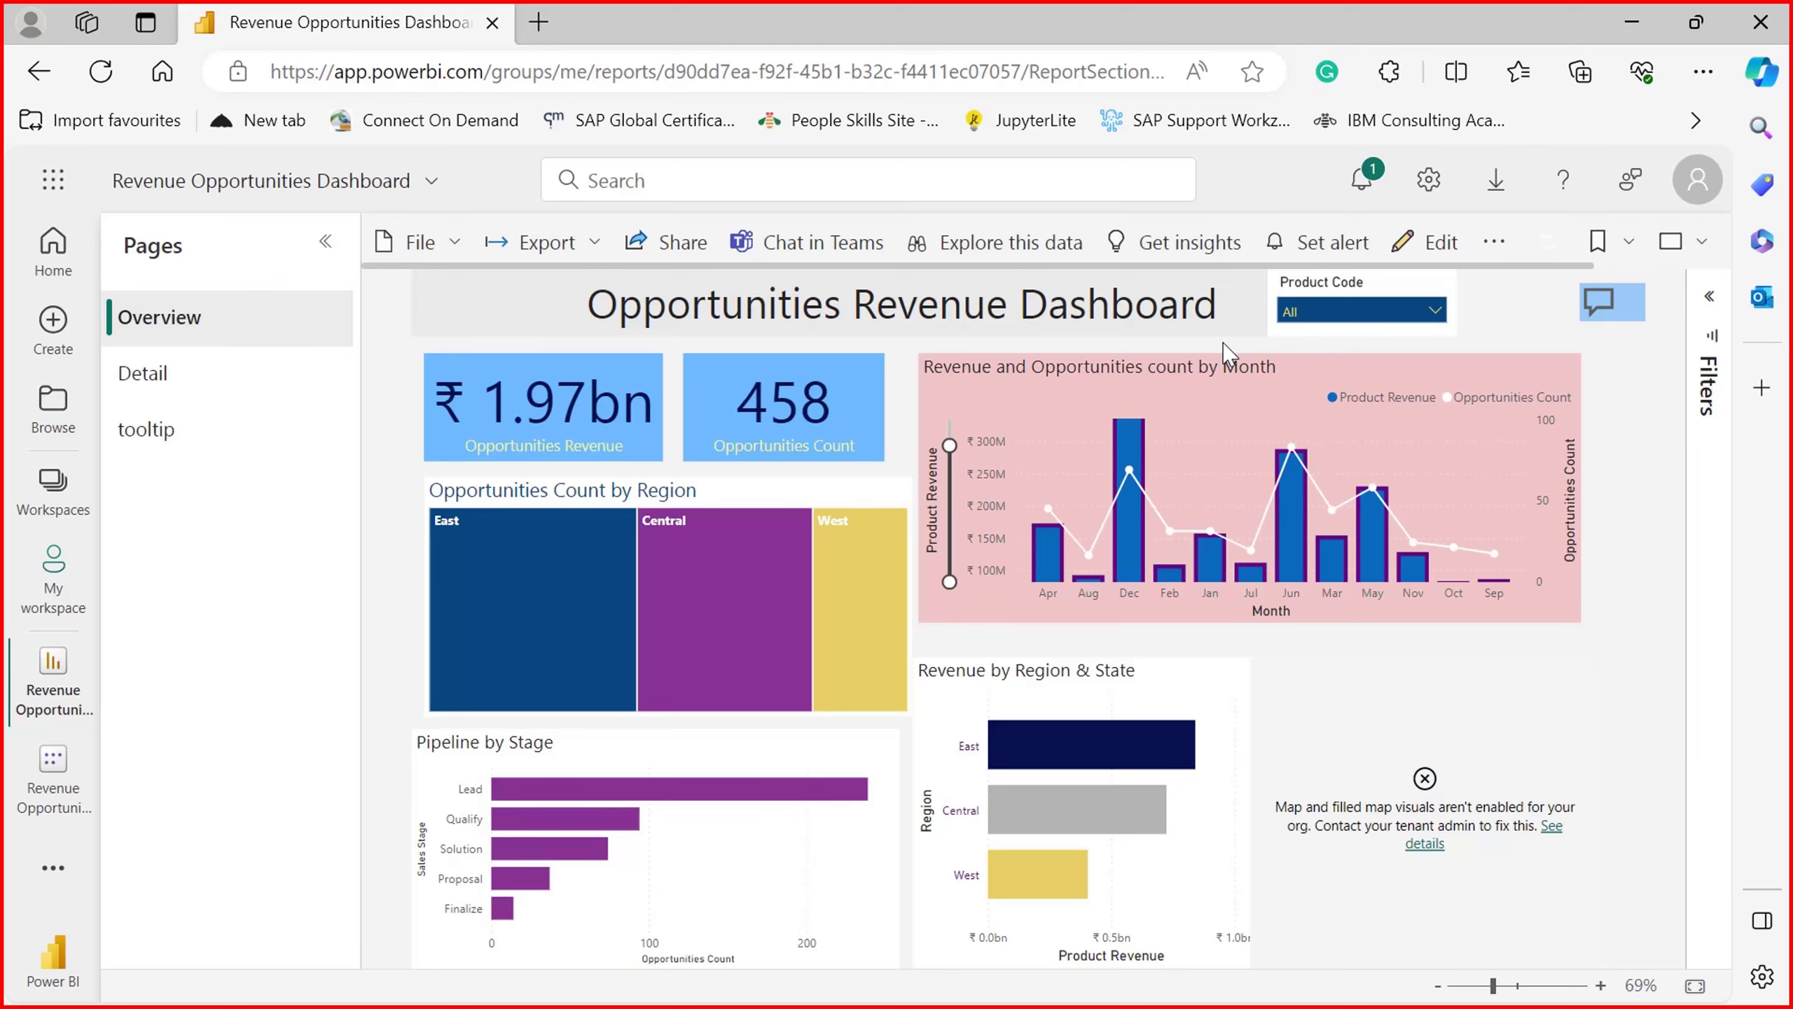
{"action": "left_click", "coordinate": [1345, 312]}
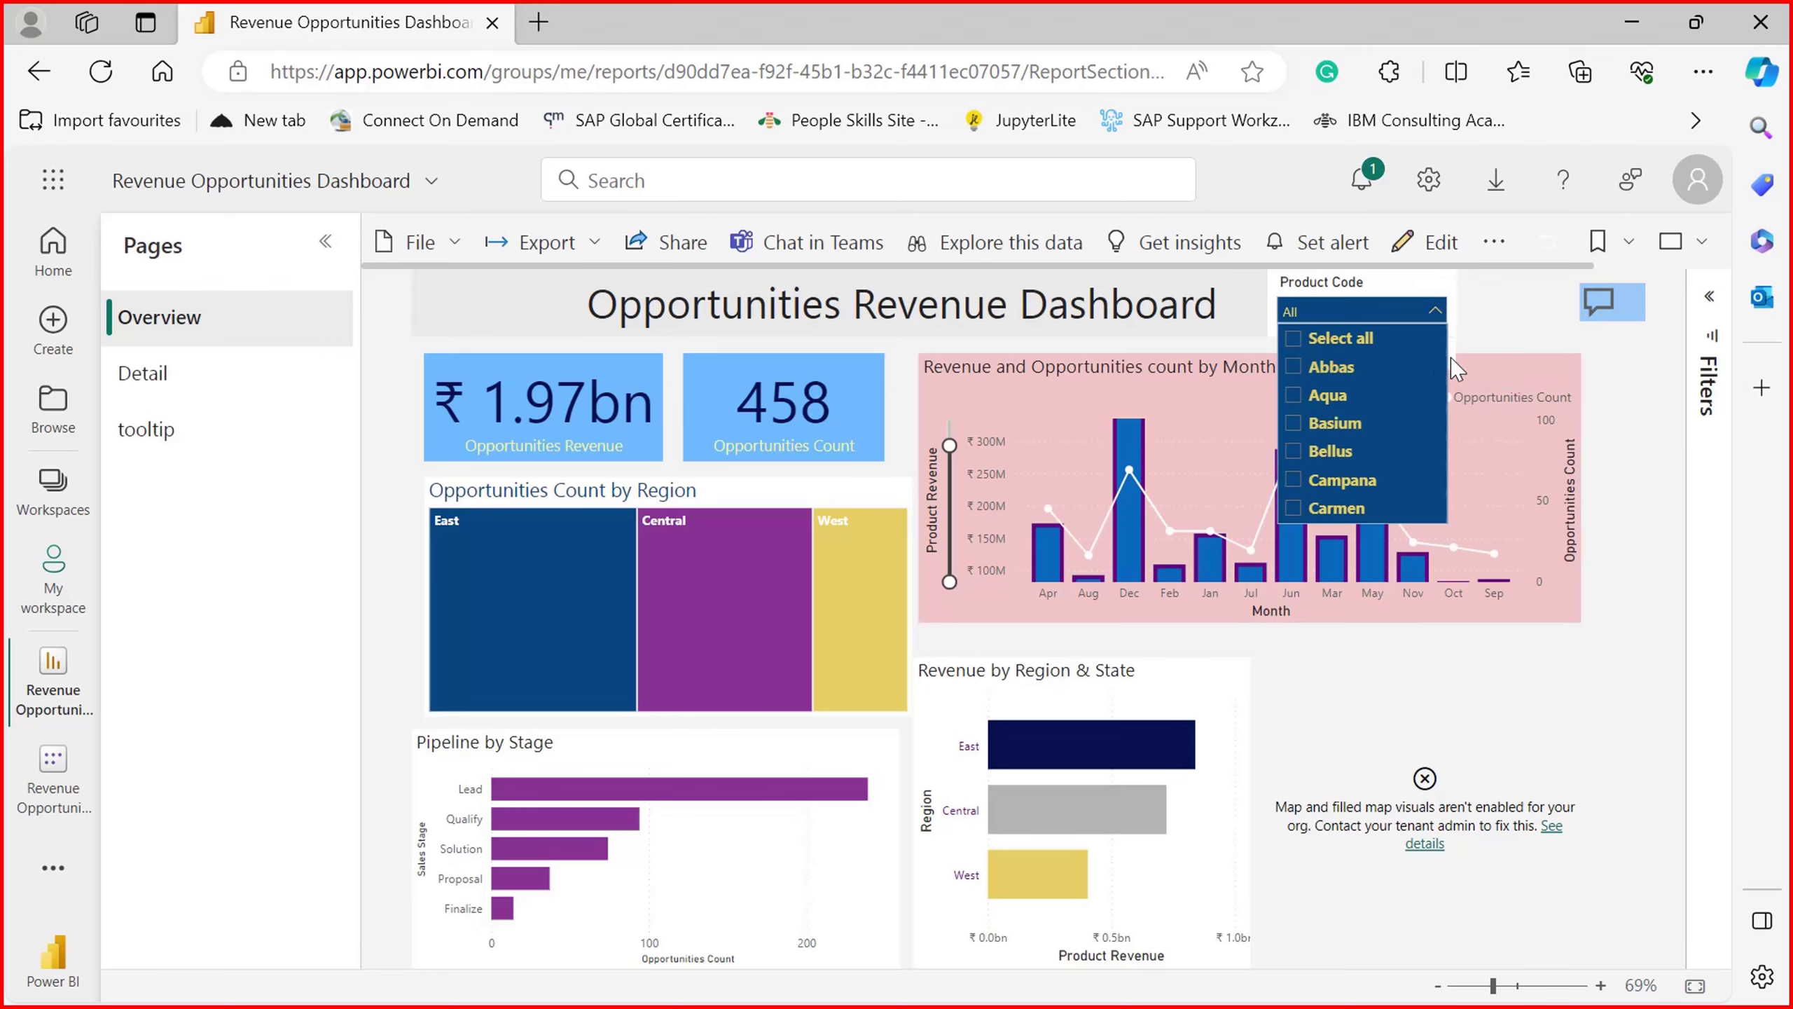
{"action": "left_click_drag", "start_coordinate": [1448, 369], "coordinate": [1454, 451]}
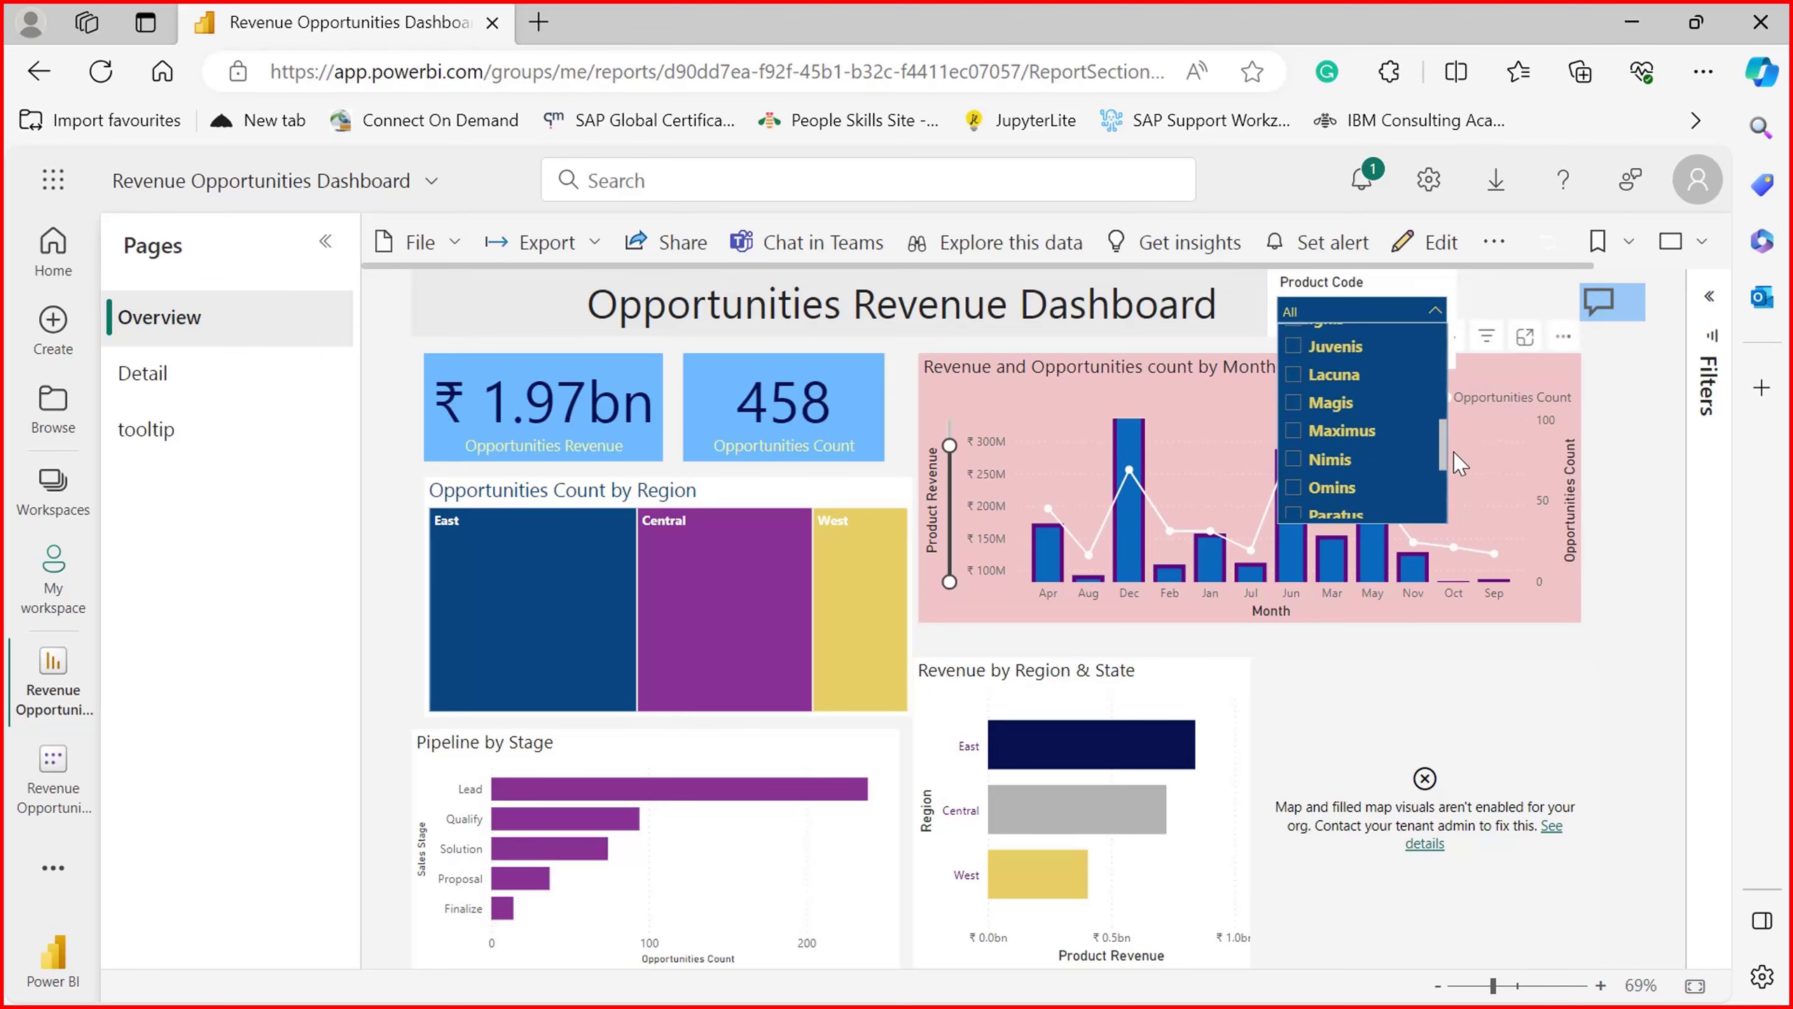
{"action": "left_click", "coordinate": [1294, 432]}
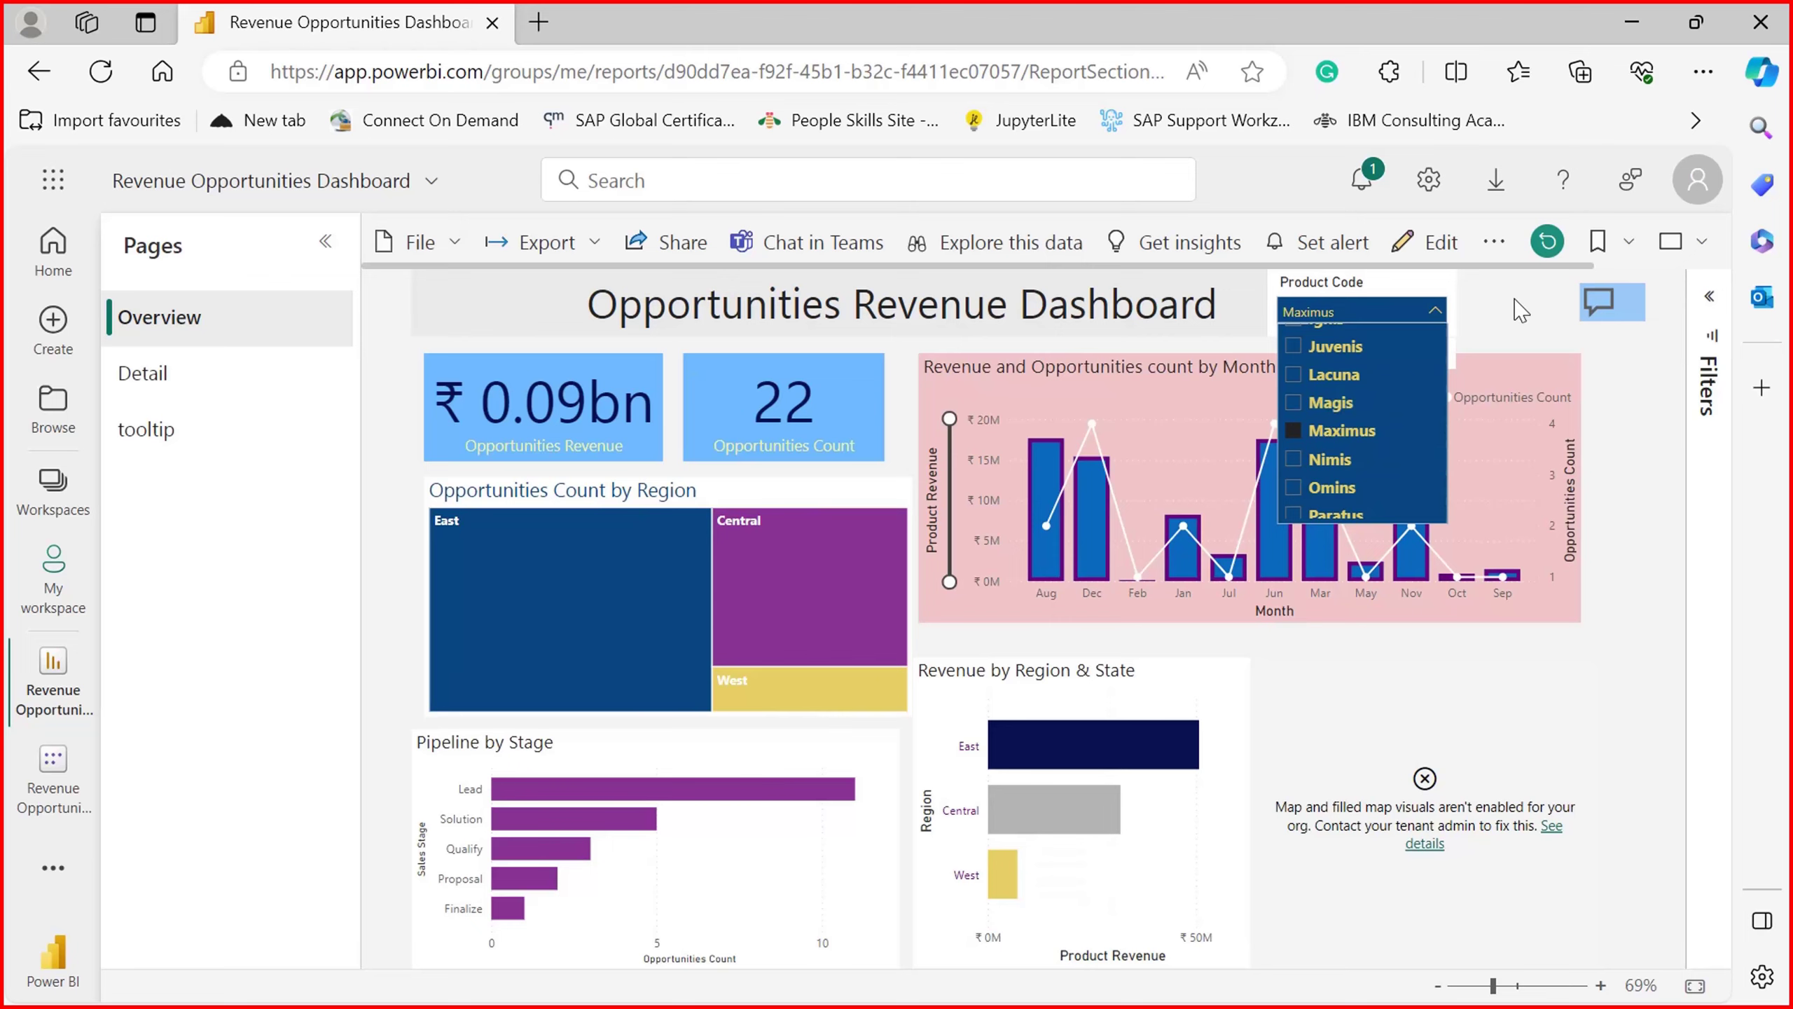
{"action": "left_click", "coordinate": [1525, 322]}
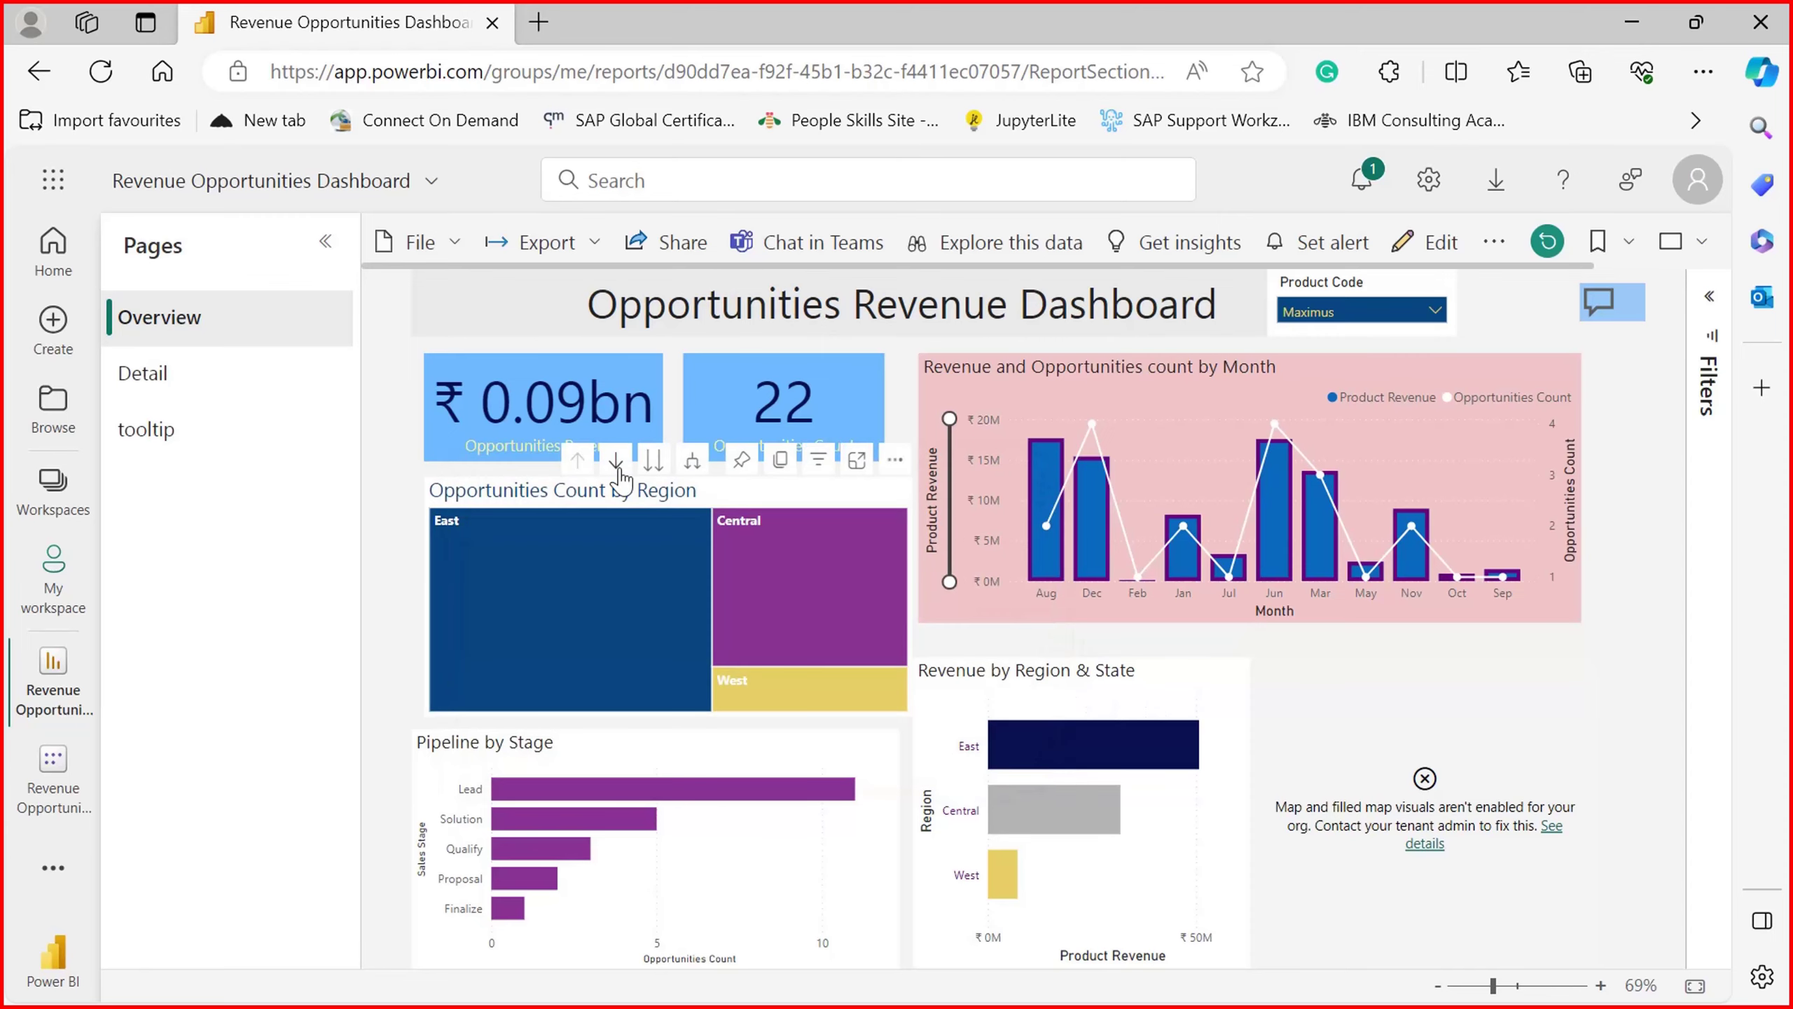
Step: View the Central region's tooltip in Opportunities Count by Region and recheck the Product Code slicer's options without changing the selection
{"action": "mouse_move", "coordinate": [760, 649]}
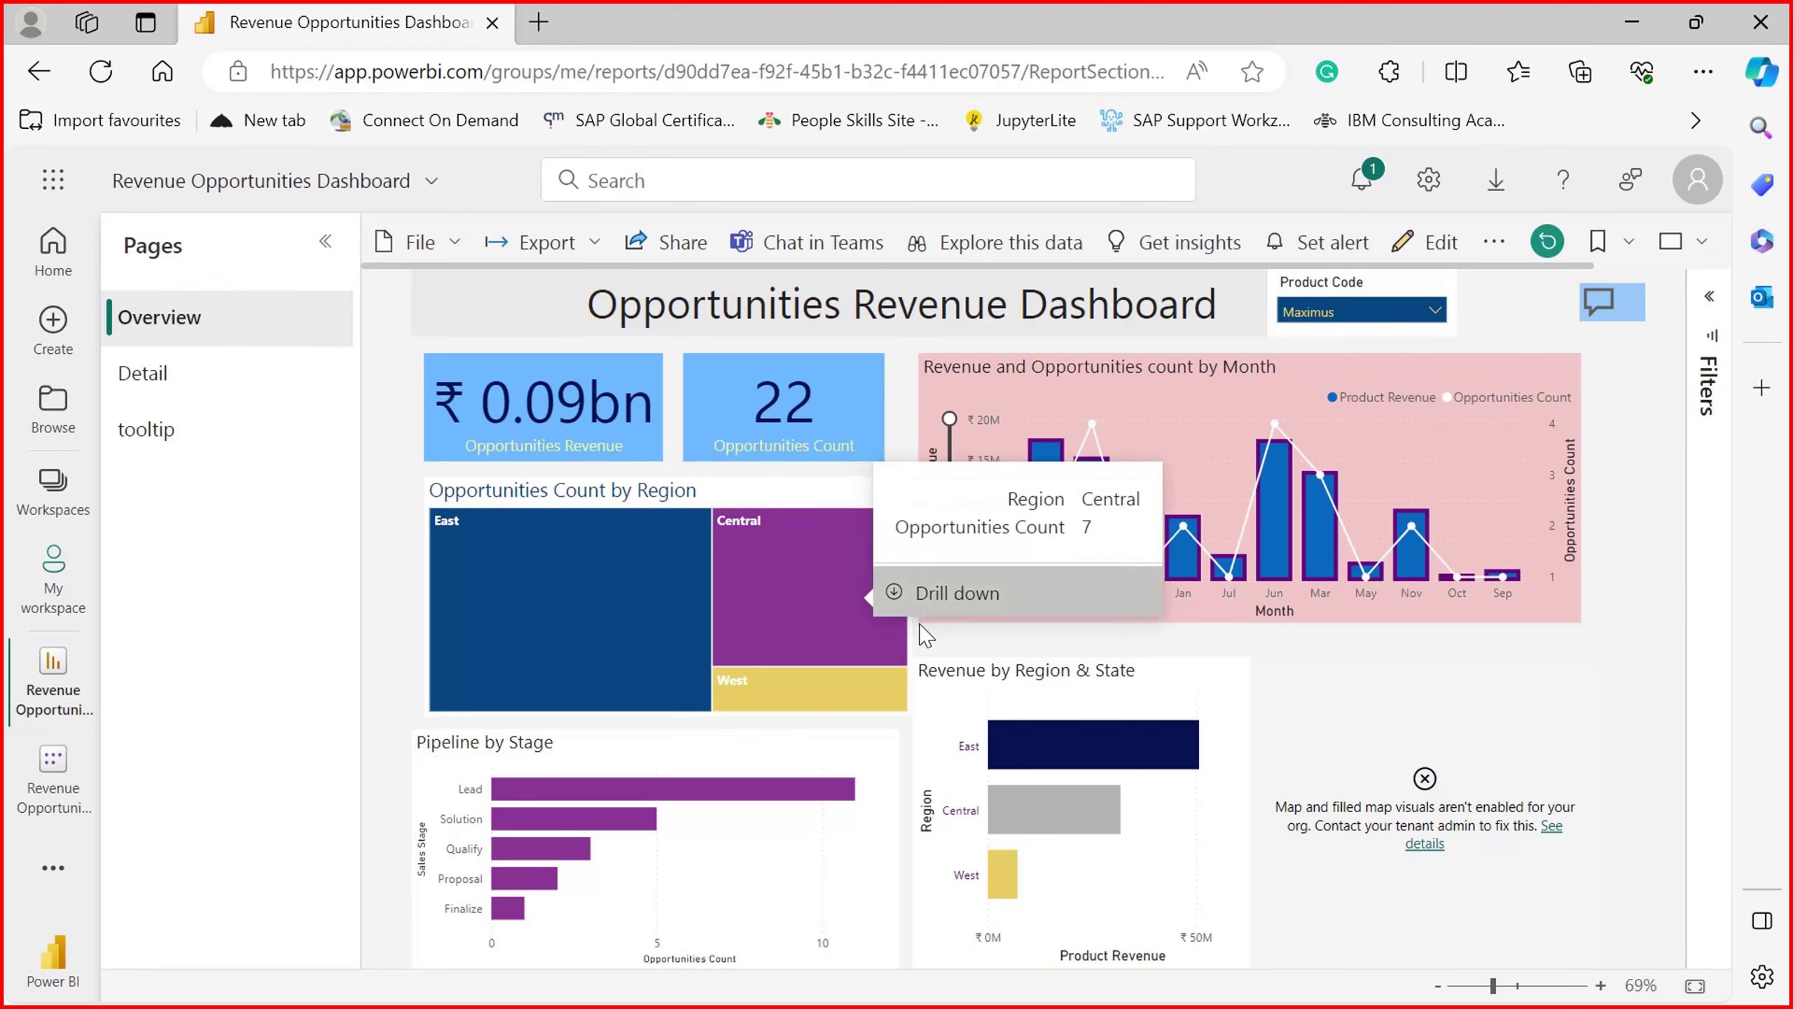
{"action": "mouse_move", "coordinate": [906, 680]}
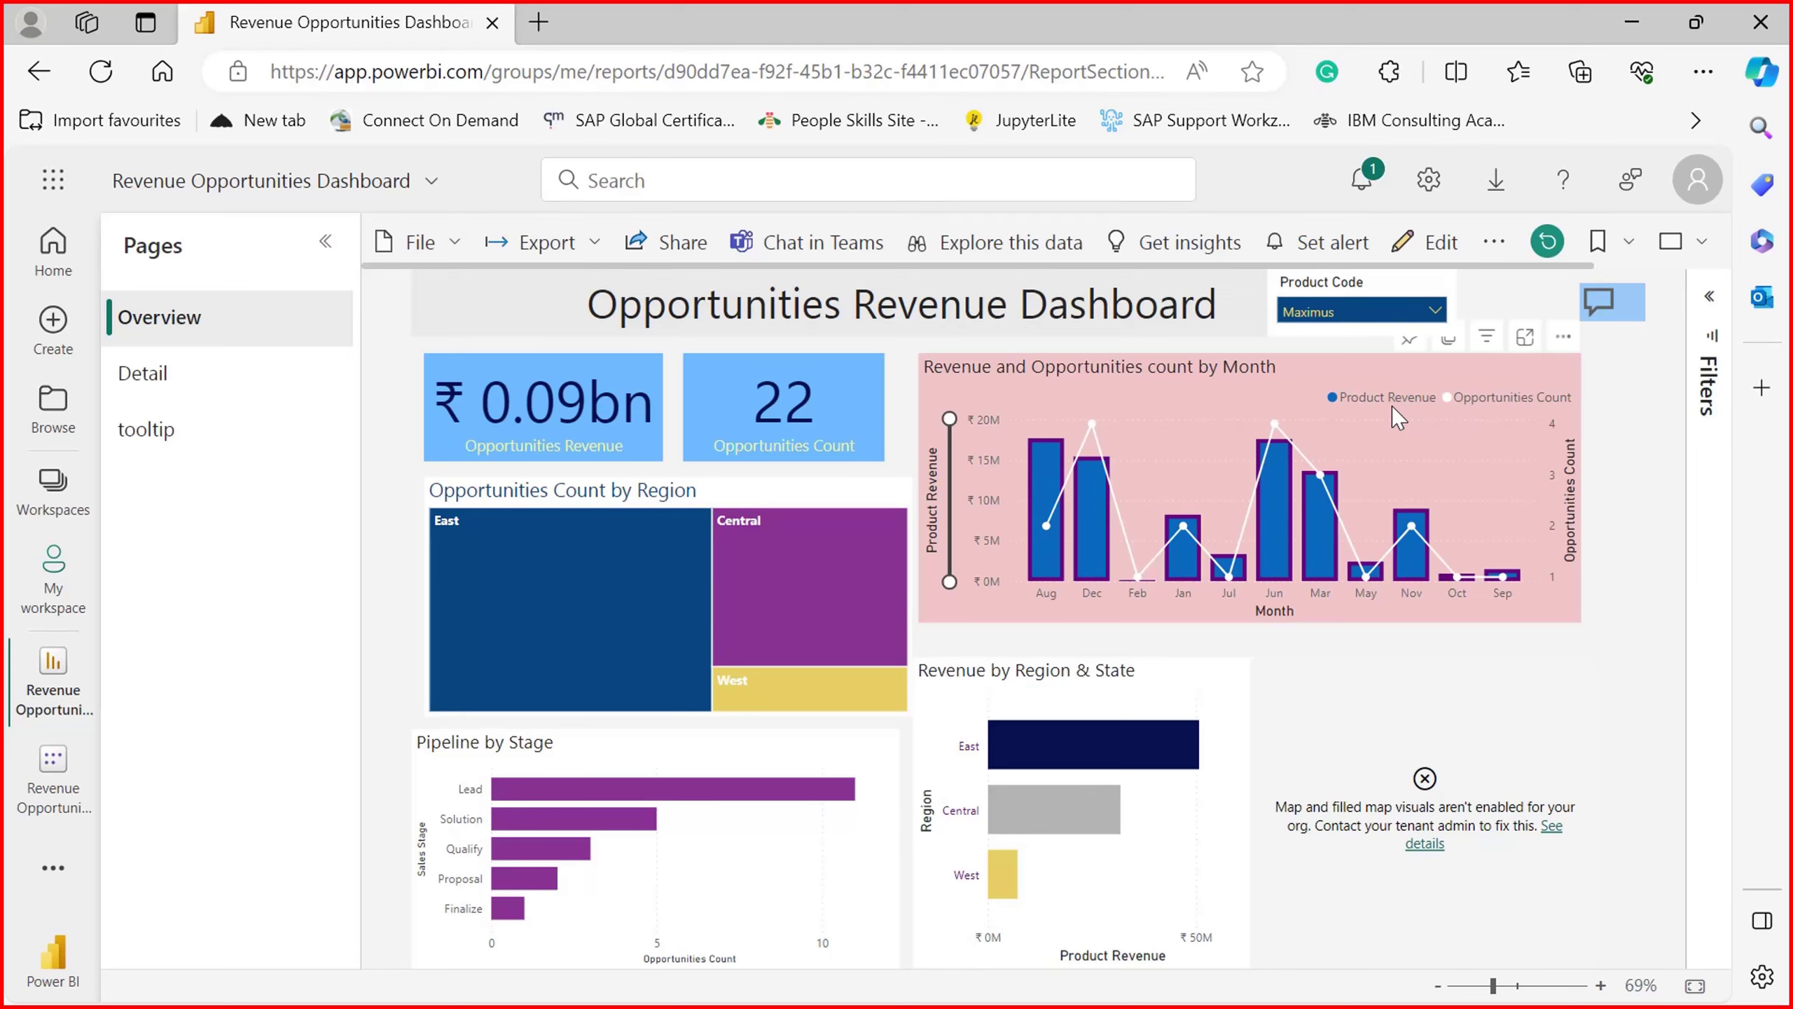
{"action": "left_click", "coordinate": [1436, 311]}
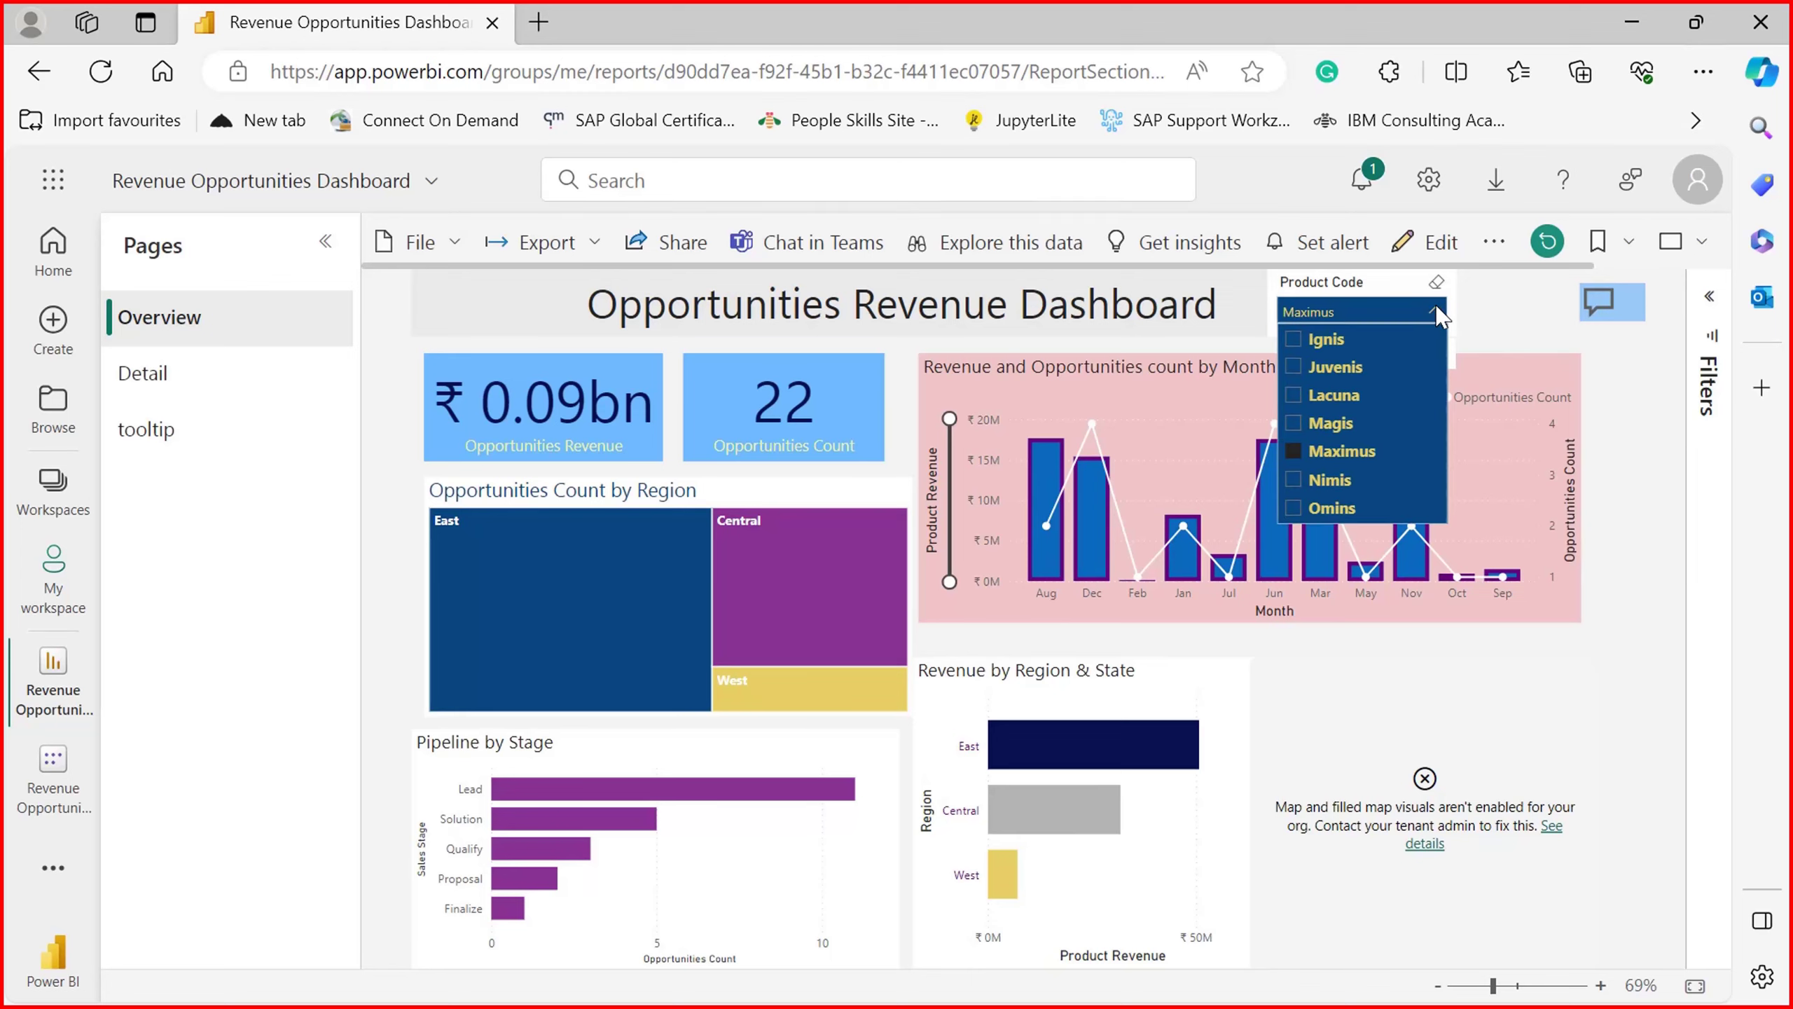
{"action": "left_click", "coordinate": [1438, 313]}
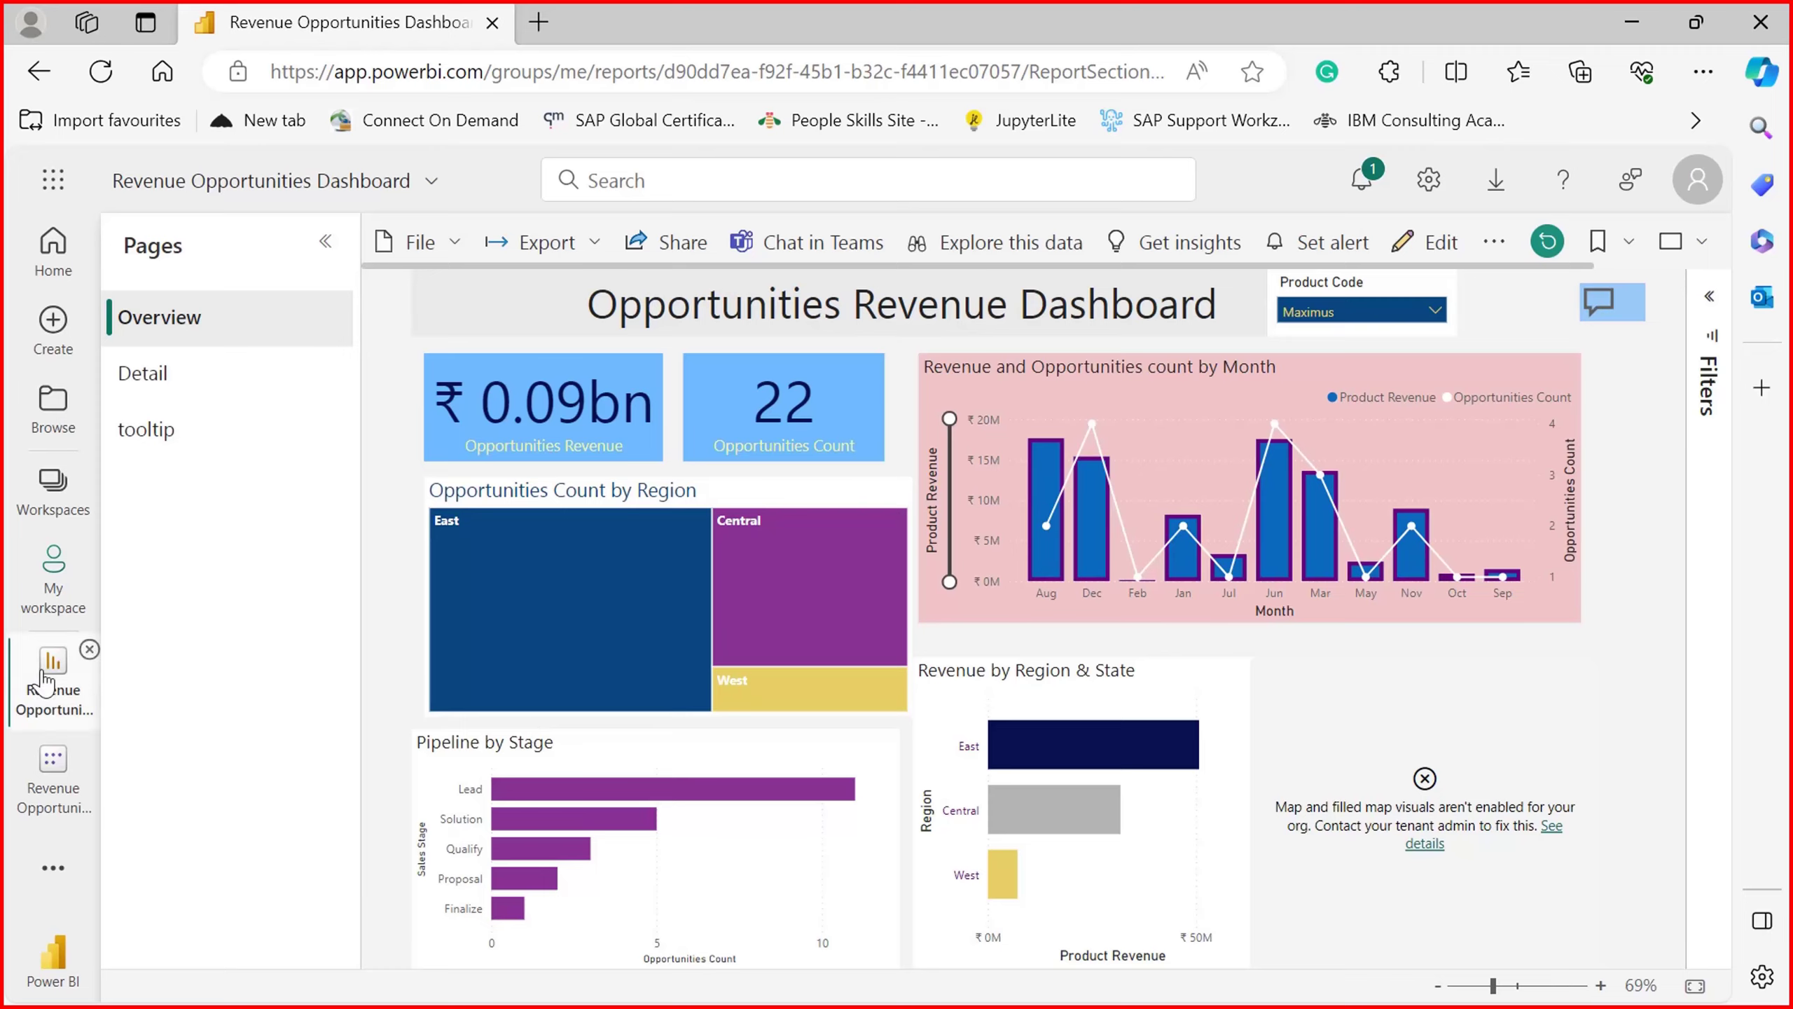
Step: Go to My workspace, view the Data Gateway download page and return to the workspace list
{"action": "left_click", "coordinate": [56, 586]}
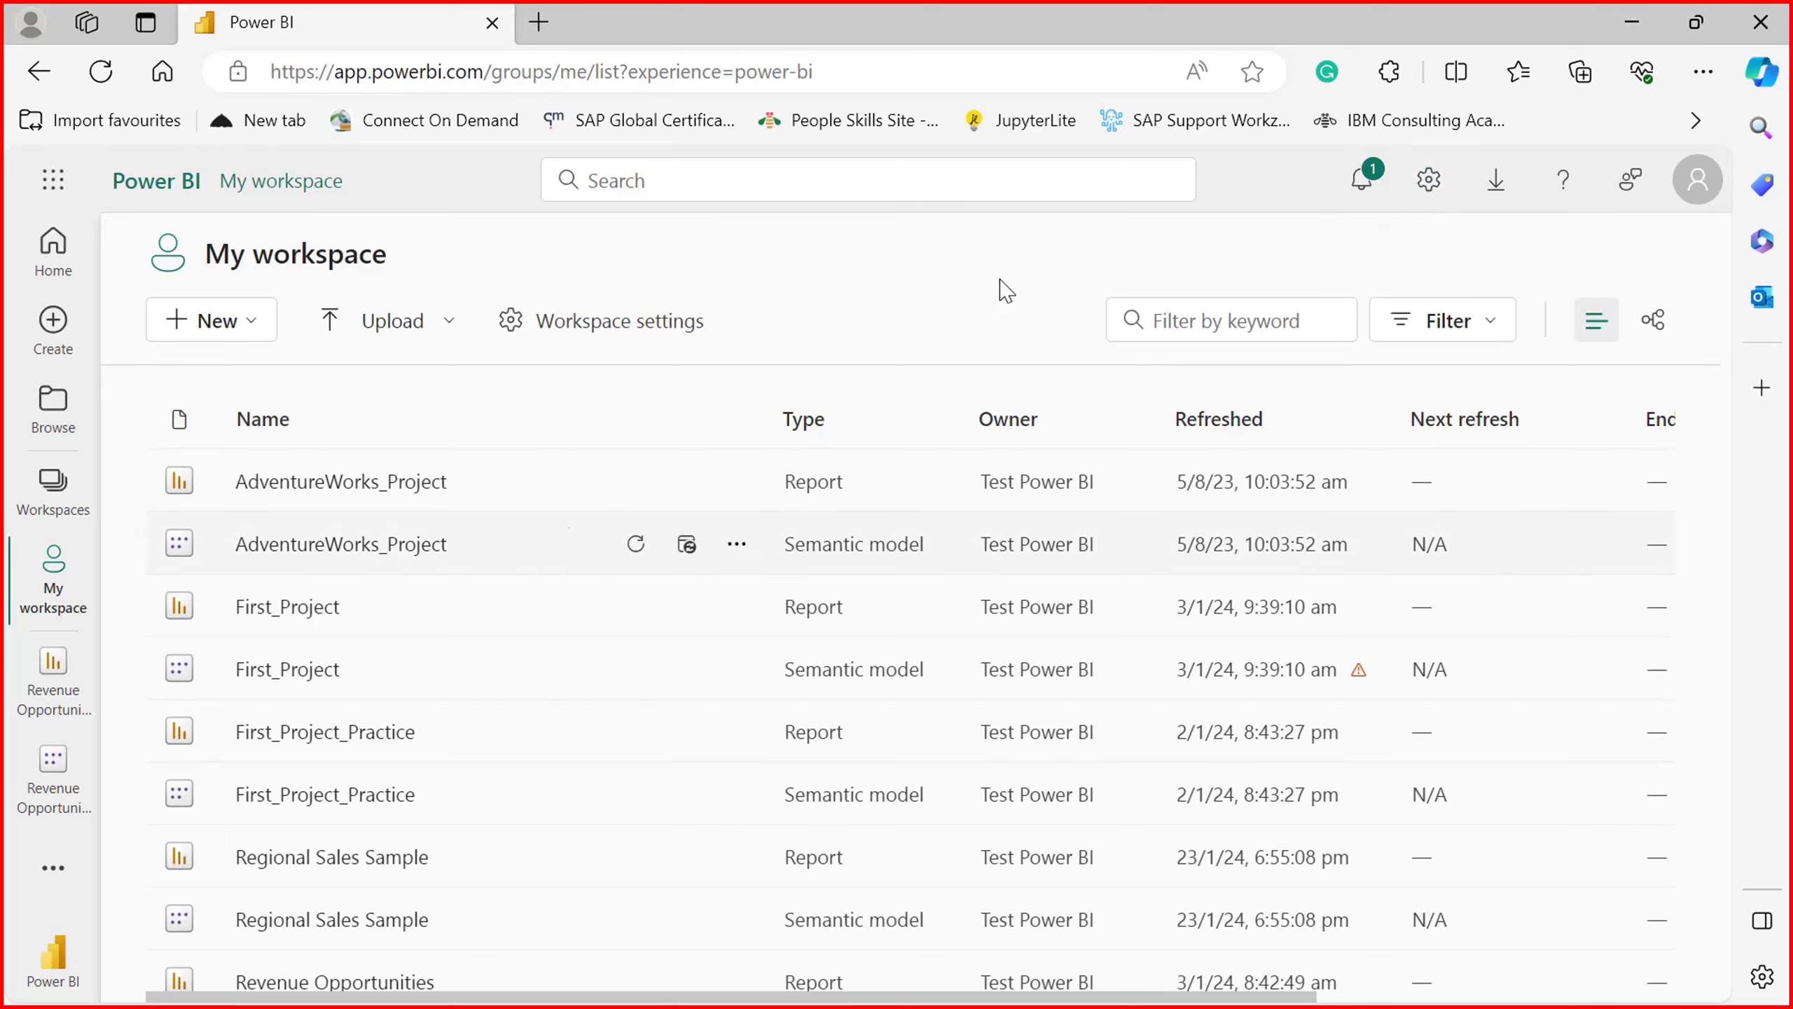
{"action": "left_click", "coordinate": [1497, 182]}
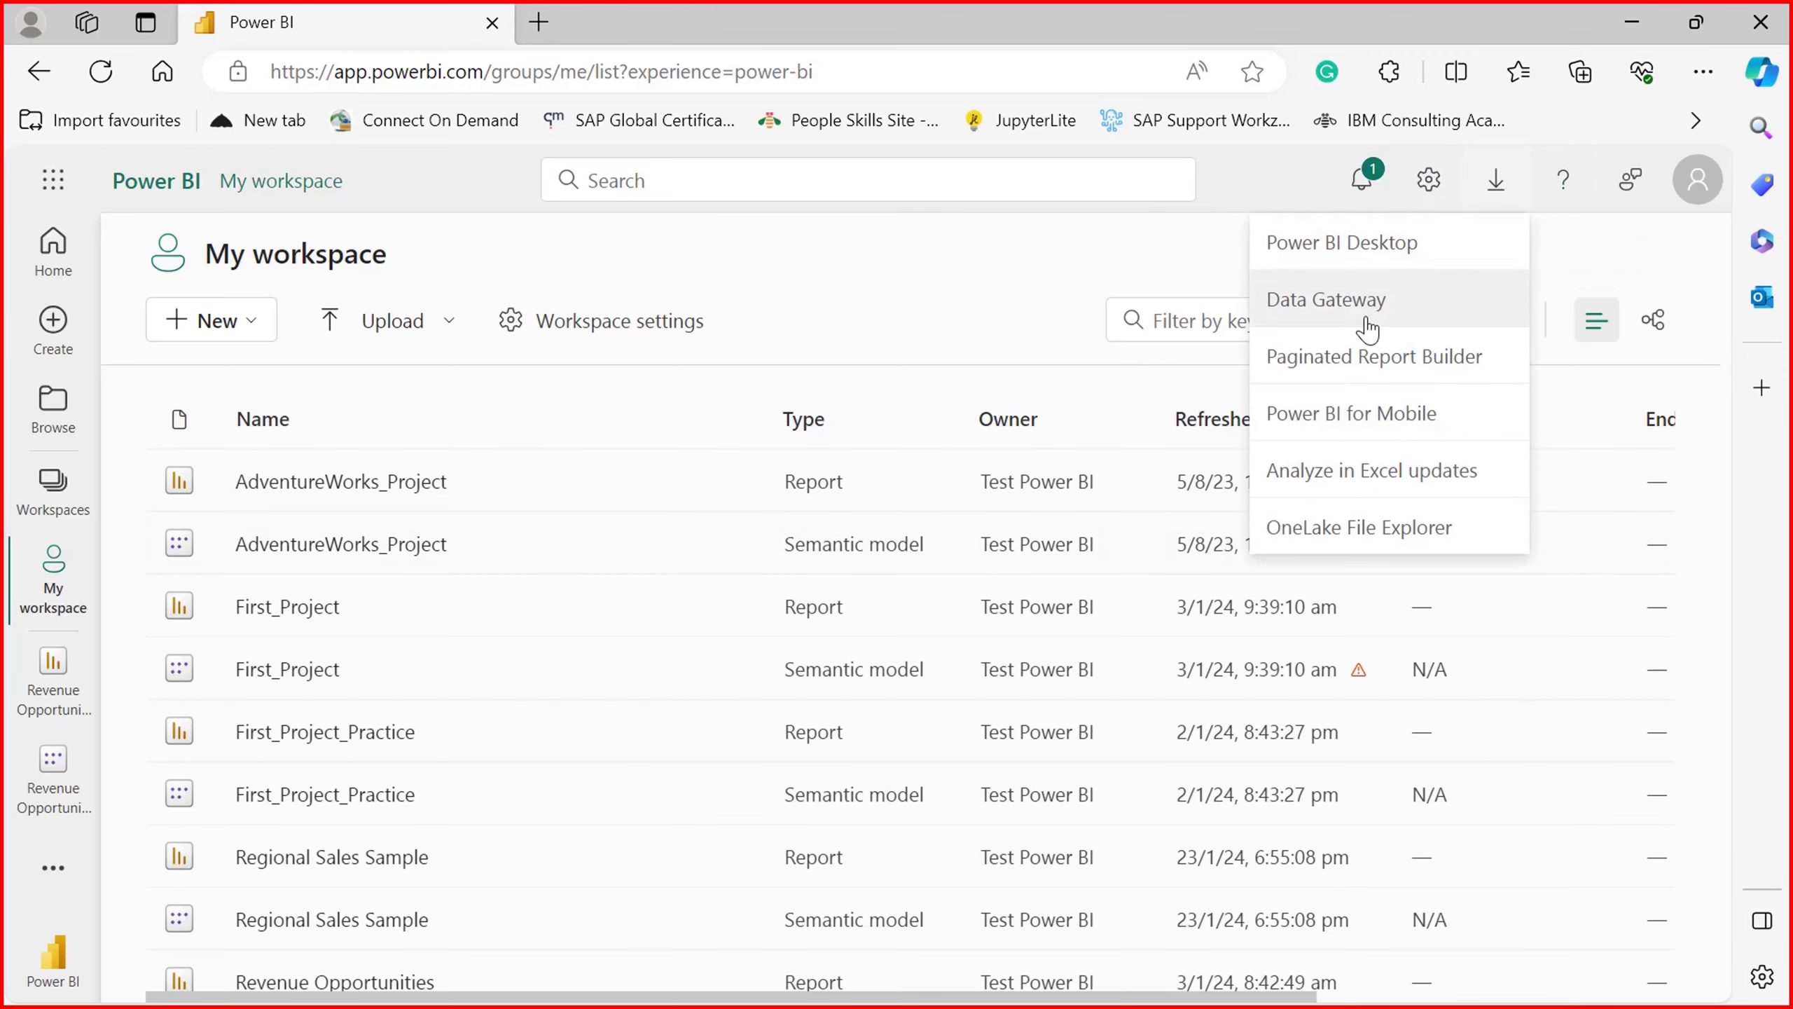
{"action": "left_click", "coordinate": [1333, 312]}
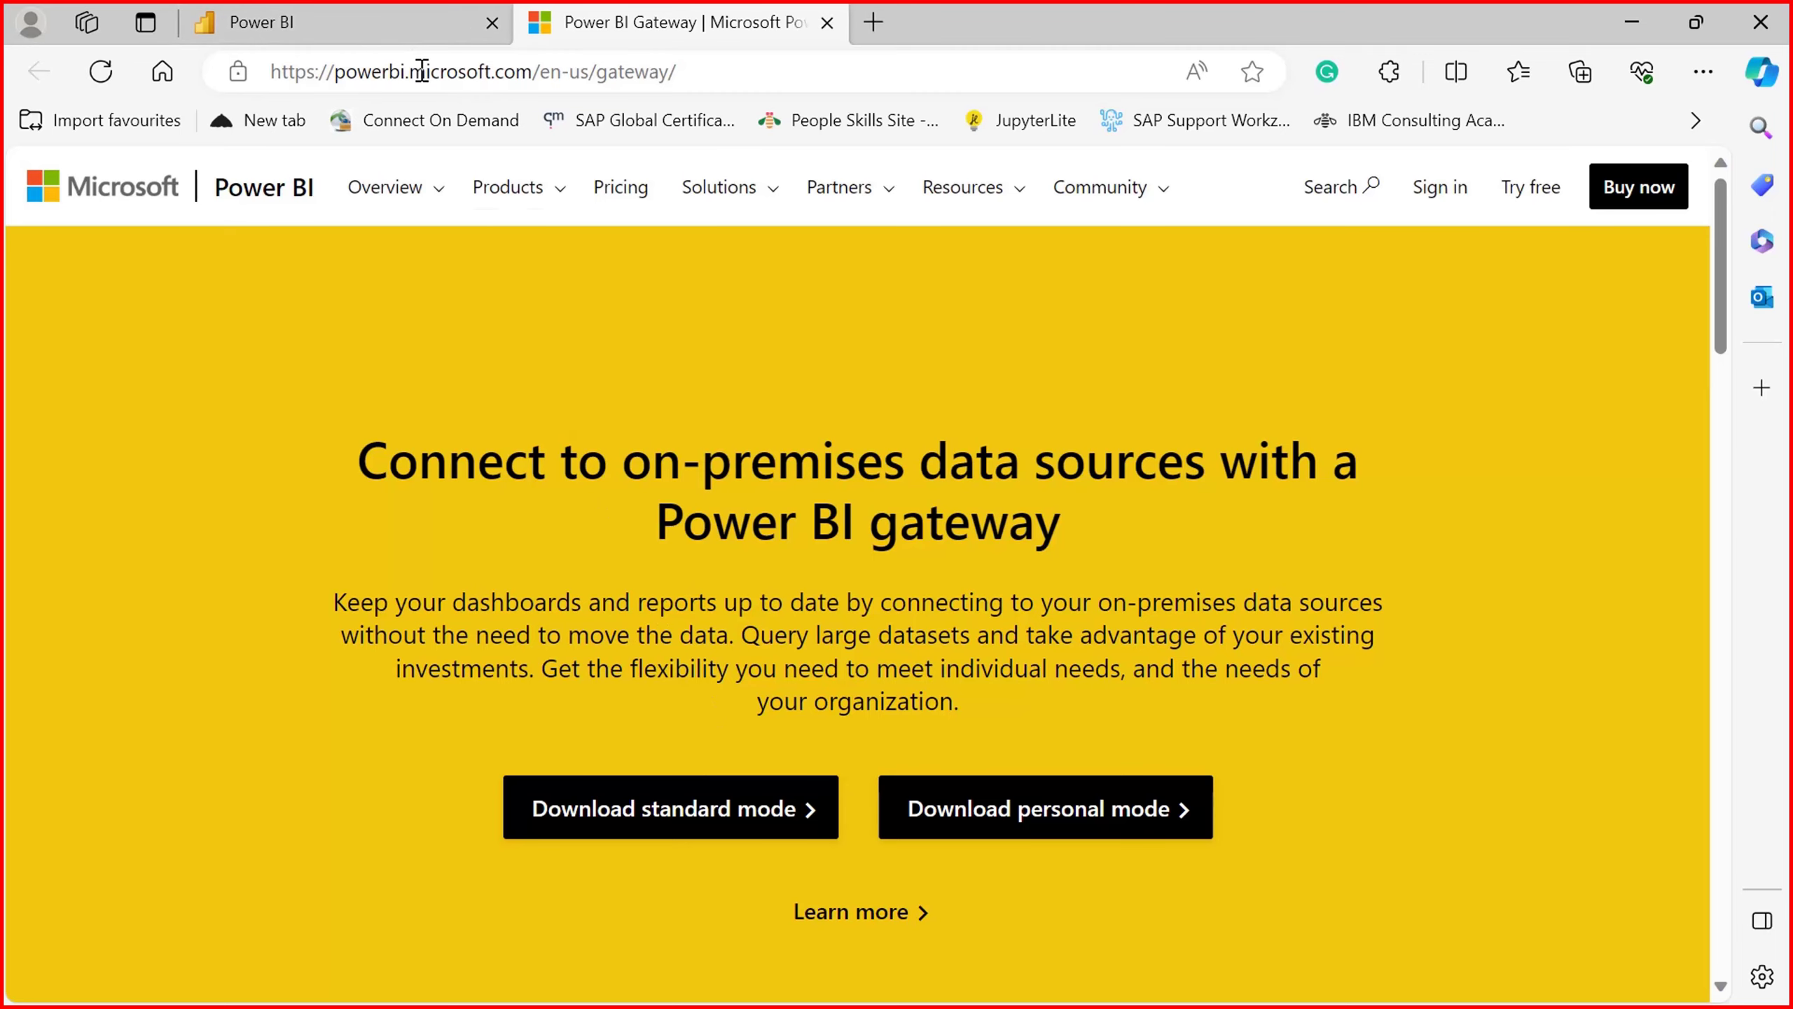
{"action": "left_click", "coordinate": [417, 41]}
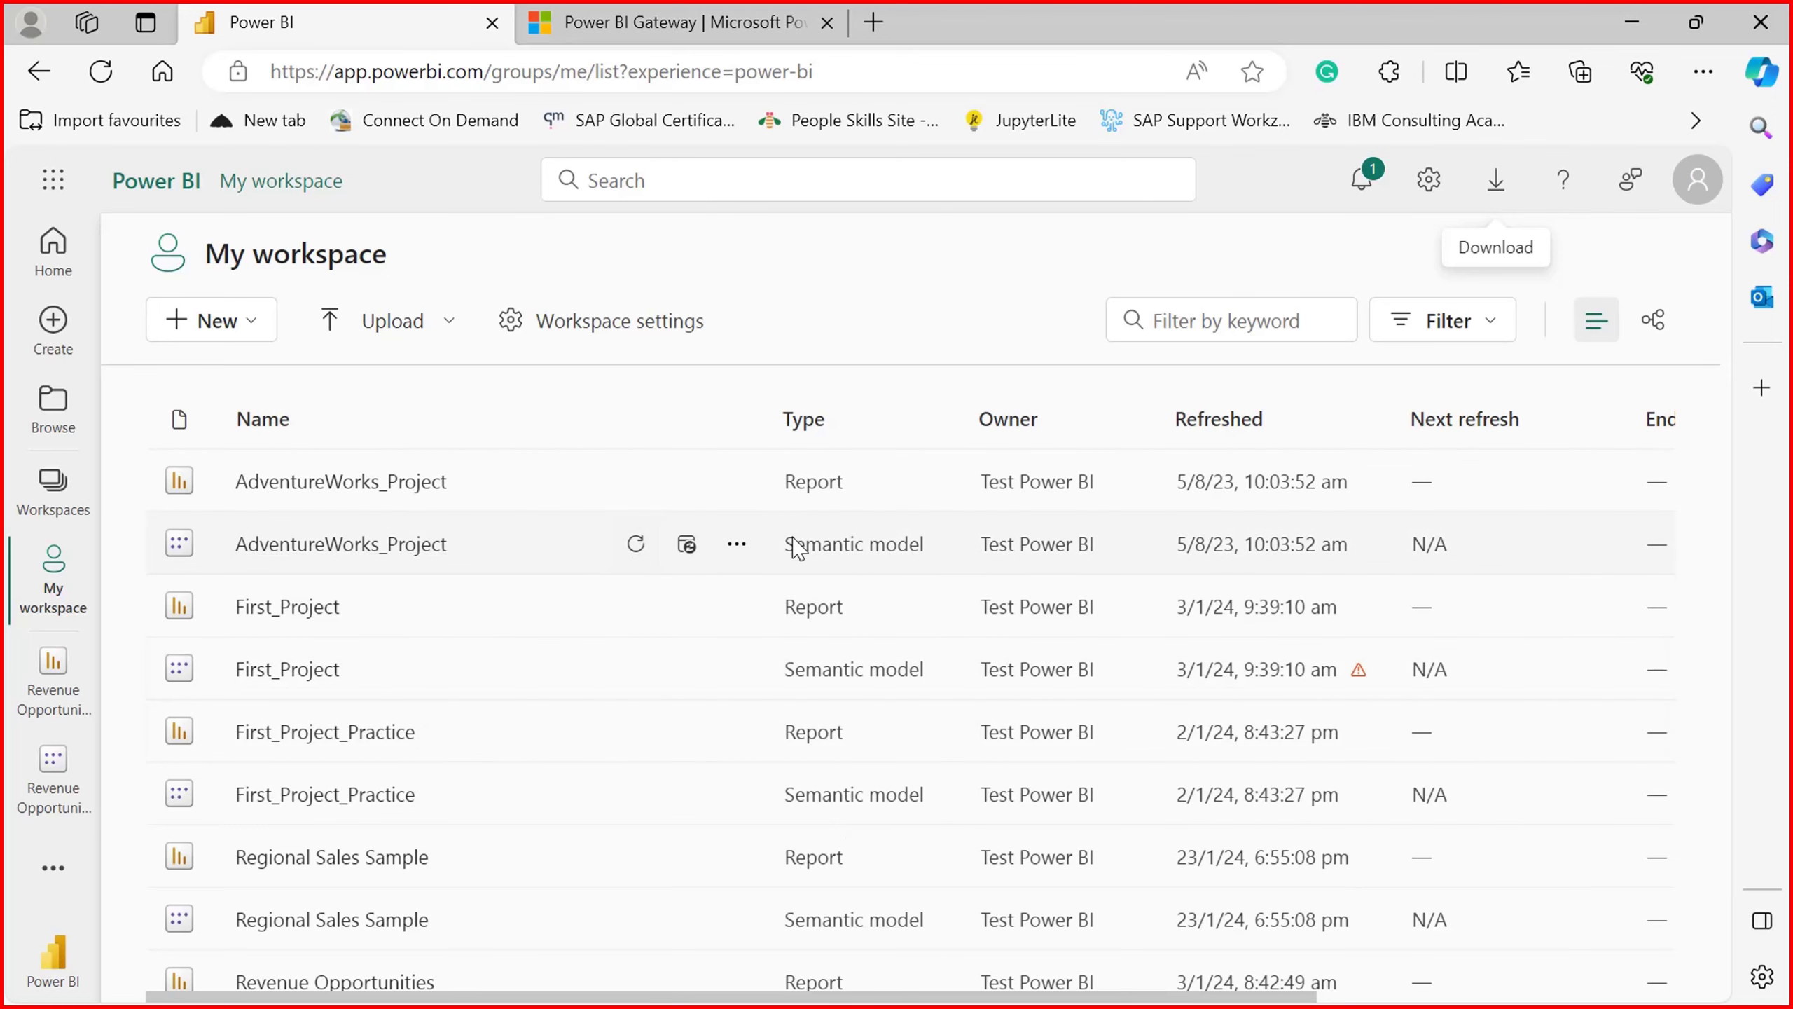
Step: Review the types of new items that can be created in My workspace
{"action": "left_click", "coordinate": [225, 325]}
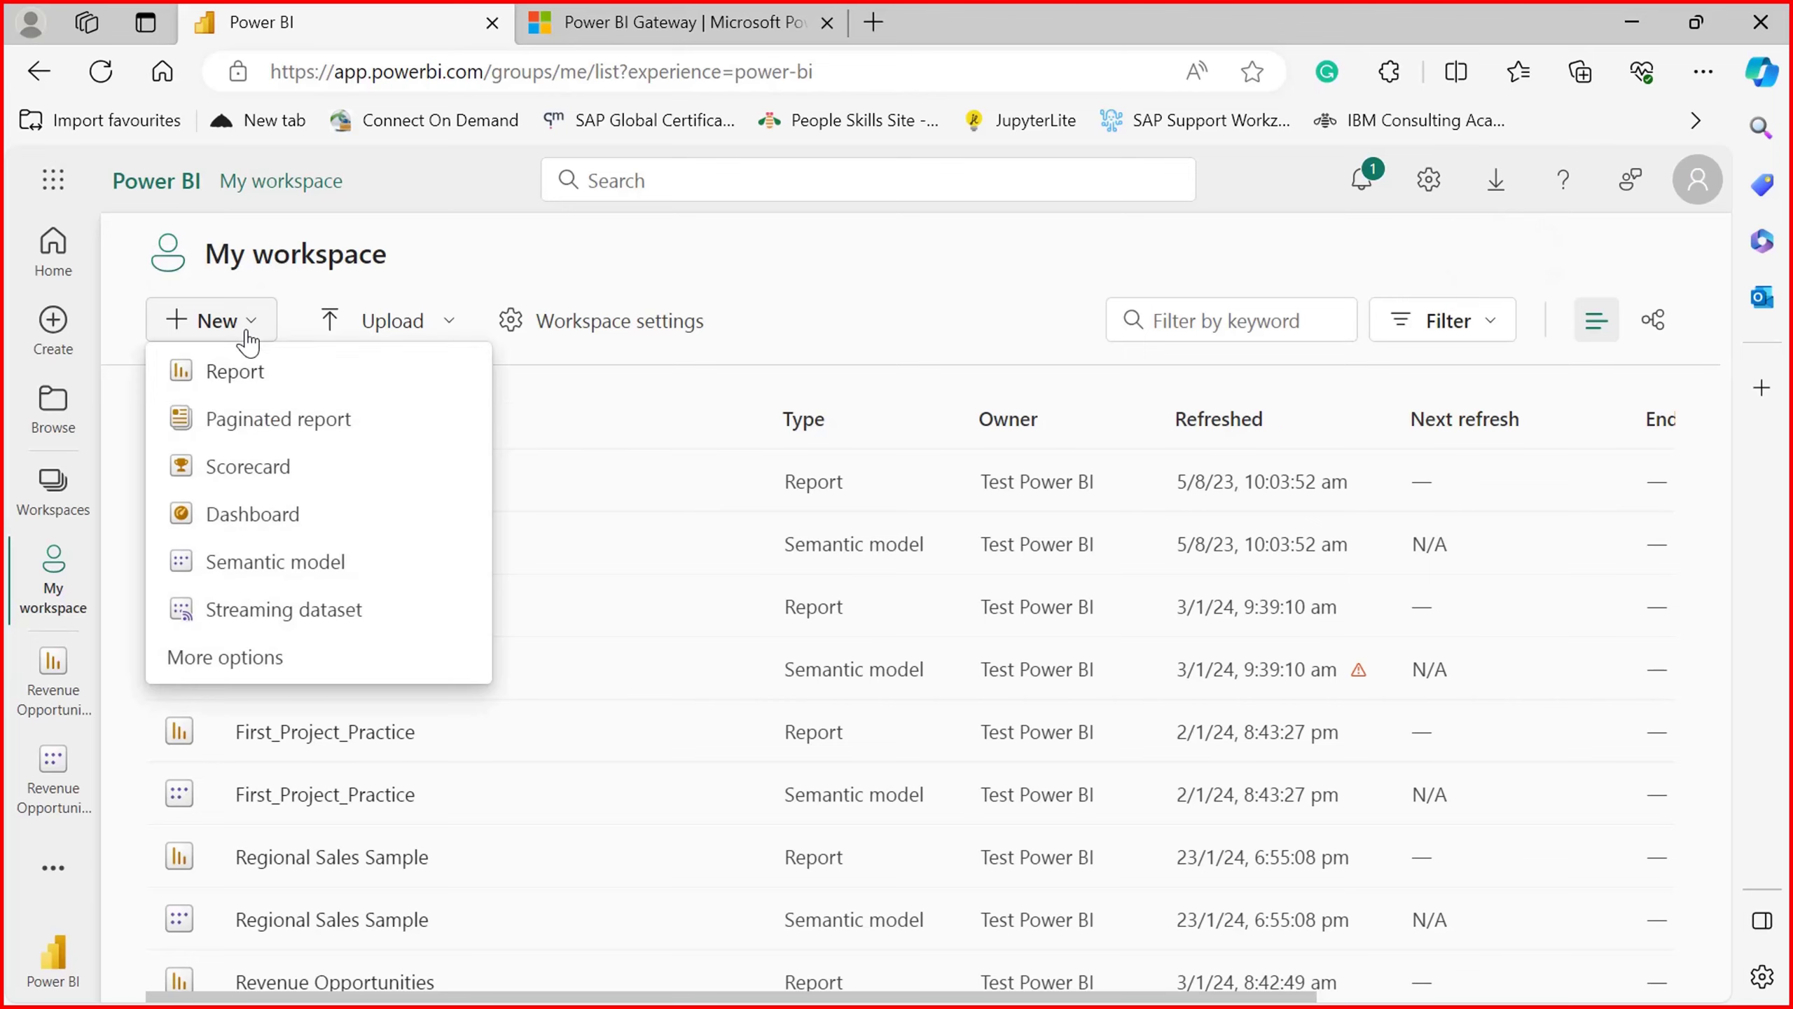
{"action": "left_click", "coordinate": [856, 289]}
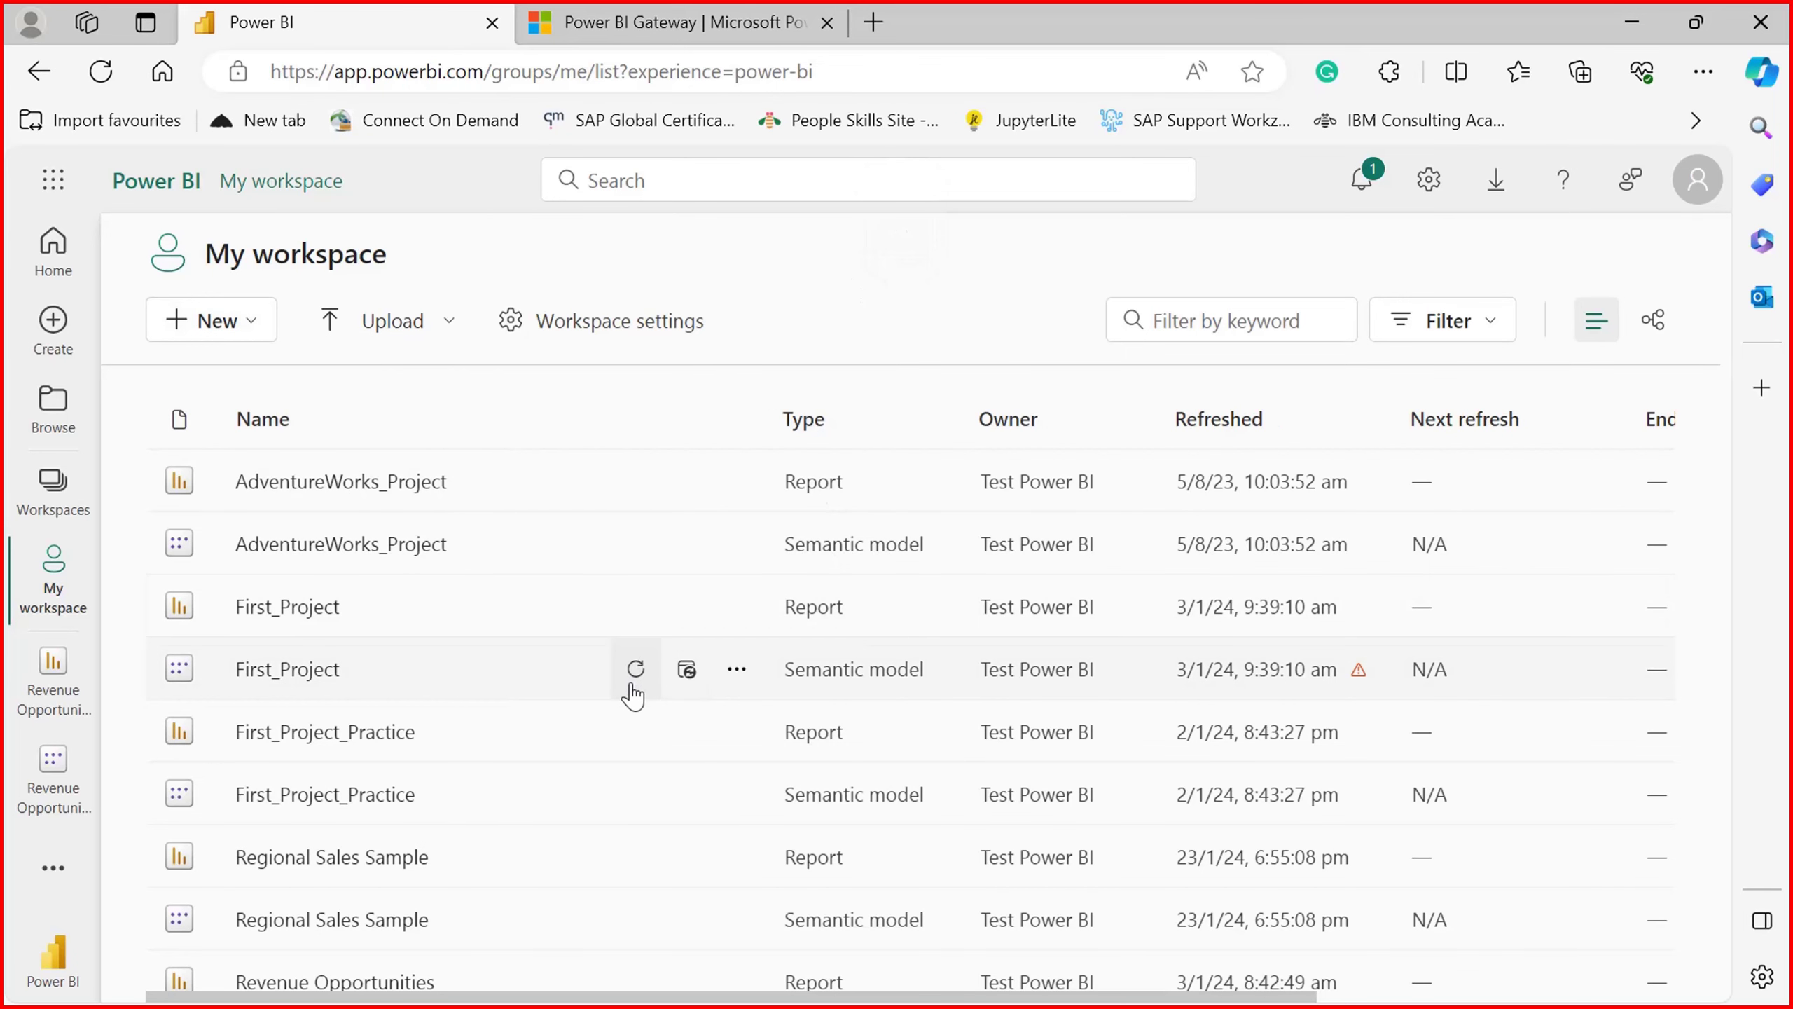
Step: Open the scheduled refresh settings of the First_Project semantic model and examine its gateway and cloud connections
{"action": "left_click", "coordinate": [634, 678]}
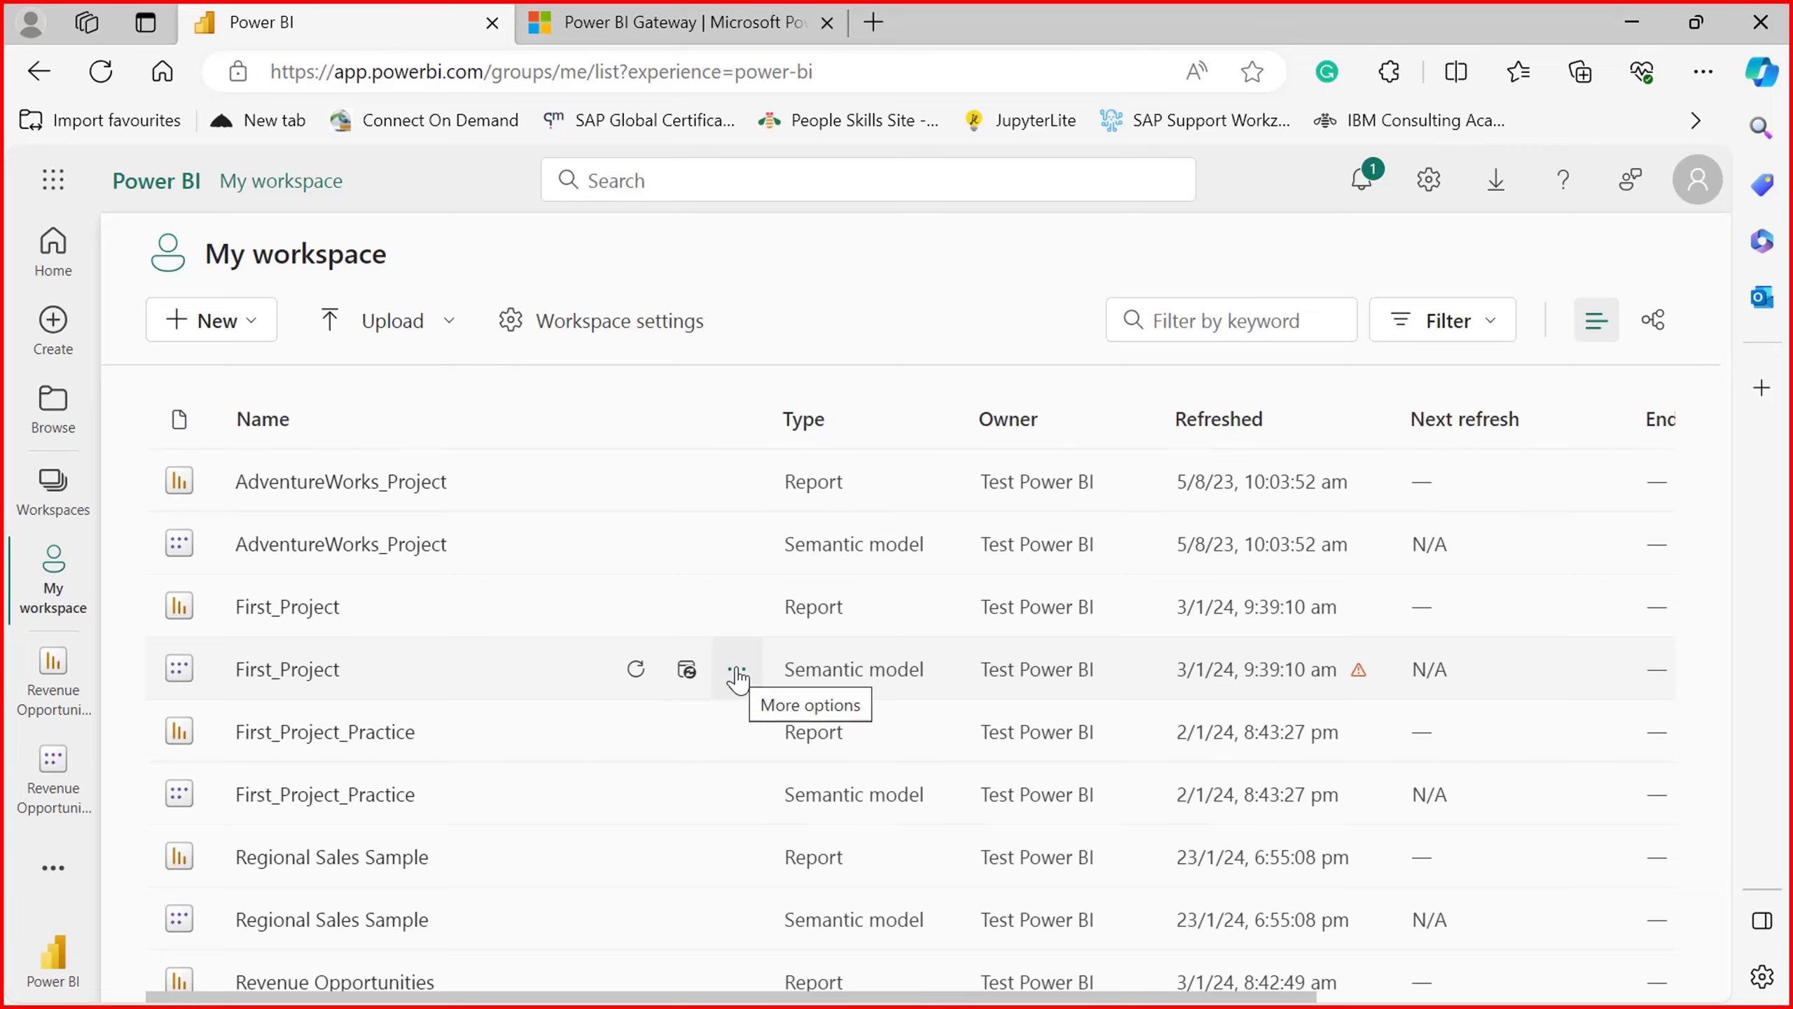
{"action": "left_click", "coordinate": [687, 670]}
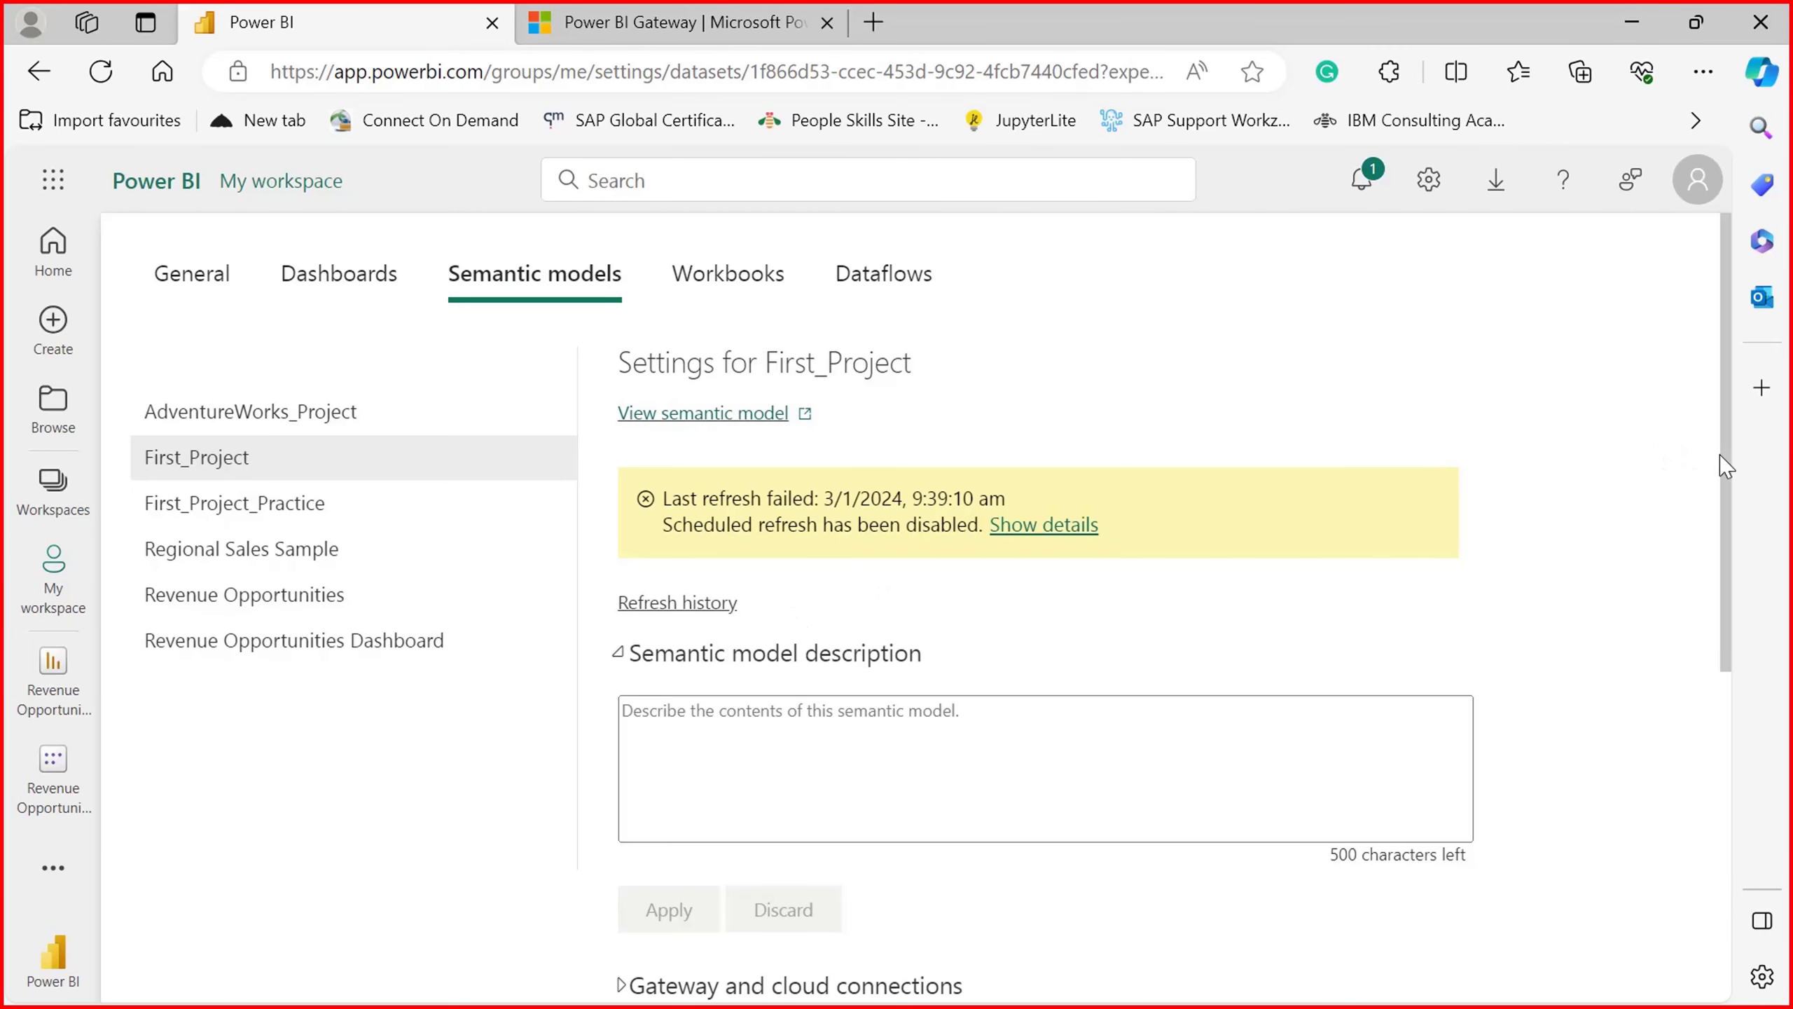
{"action": "left_click_drag", "start_coordinate": [1726, 467], "coordinate": [1706, 753]}
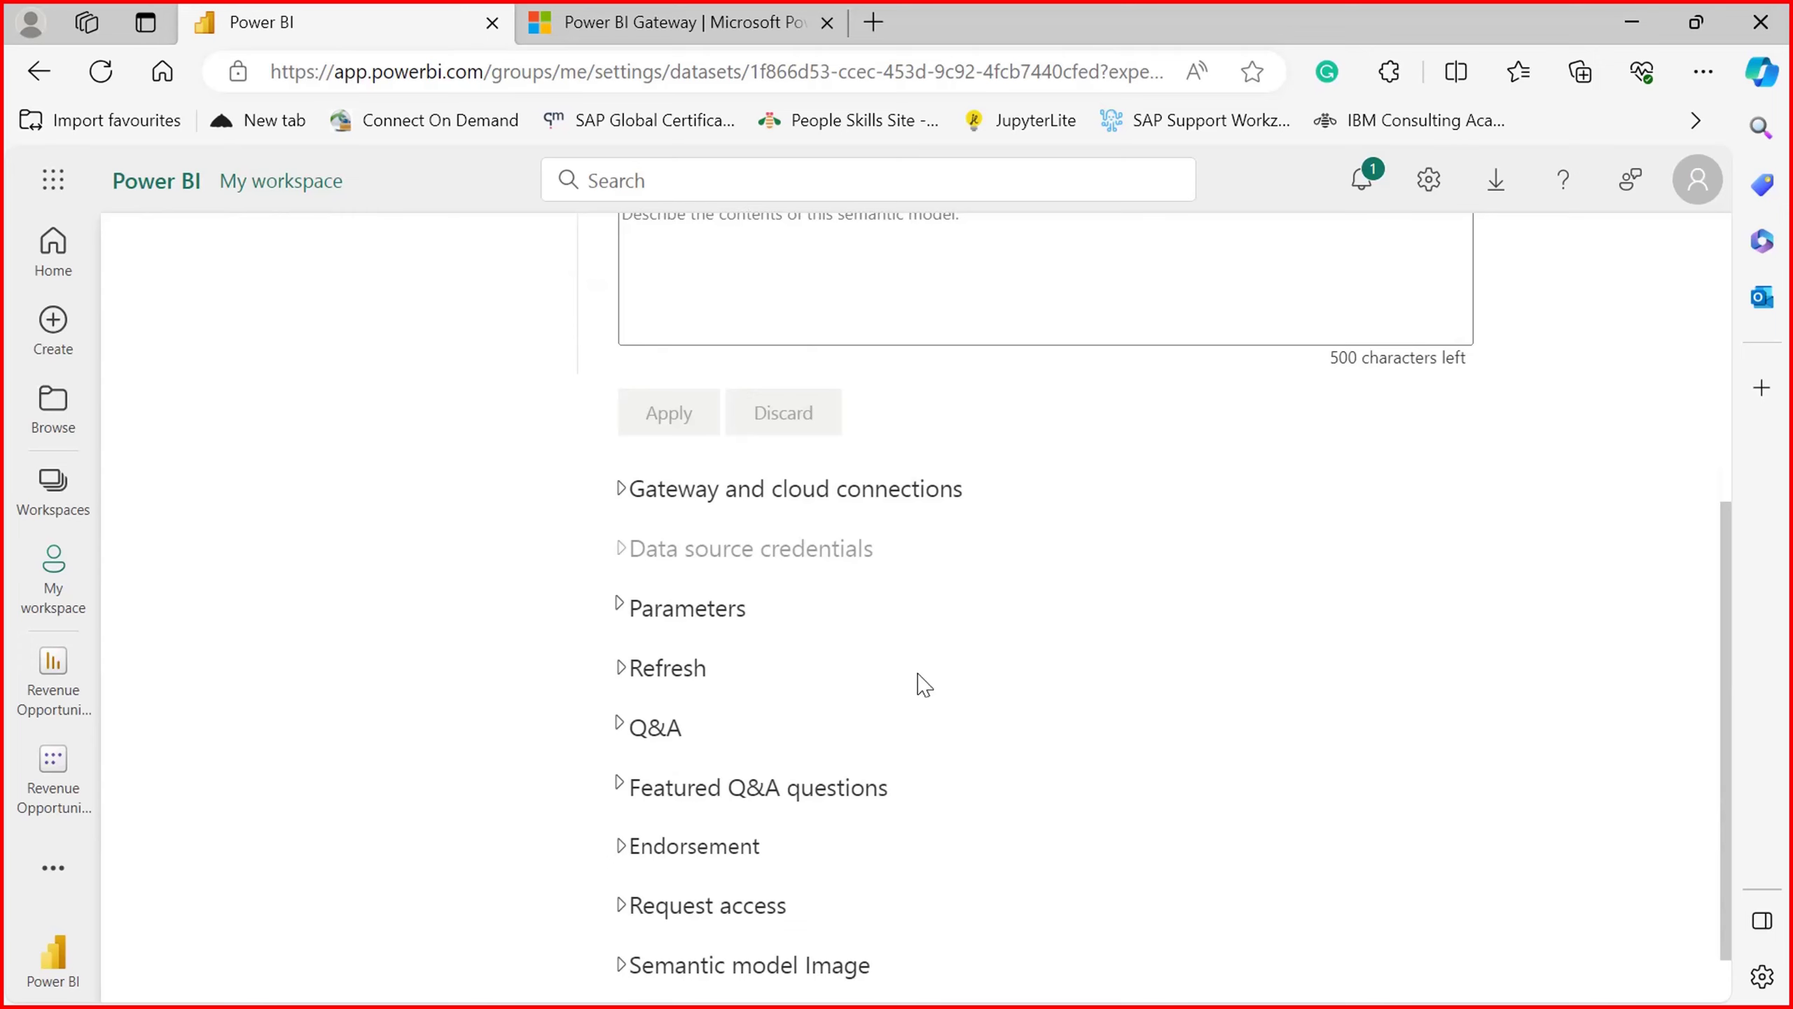
{"action": "left_click", "coordinate": [621, 487]}
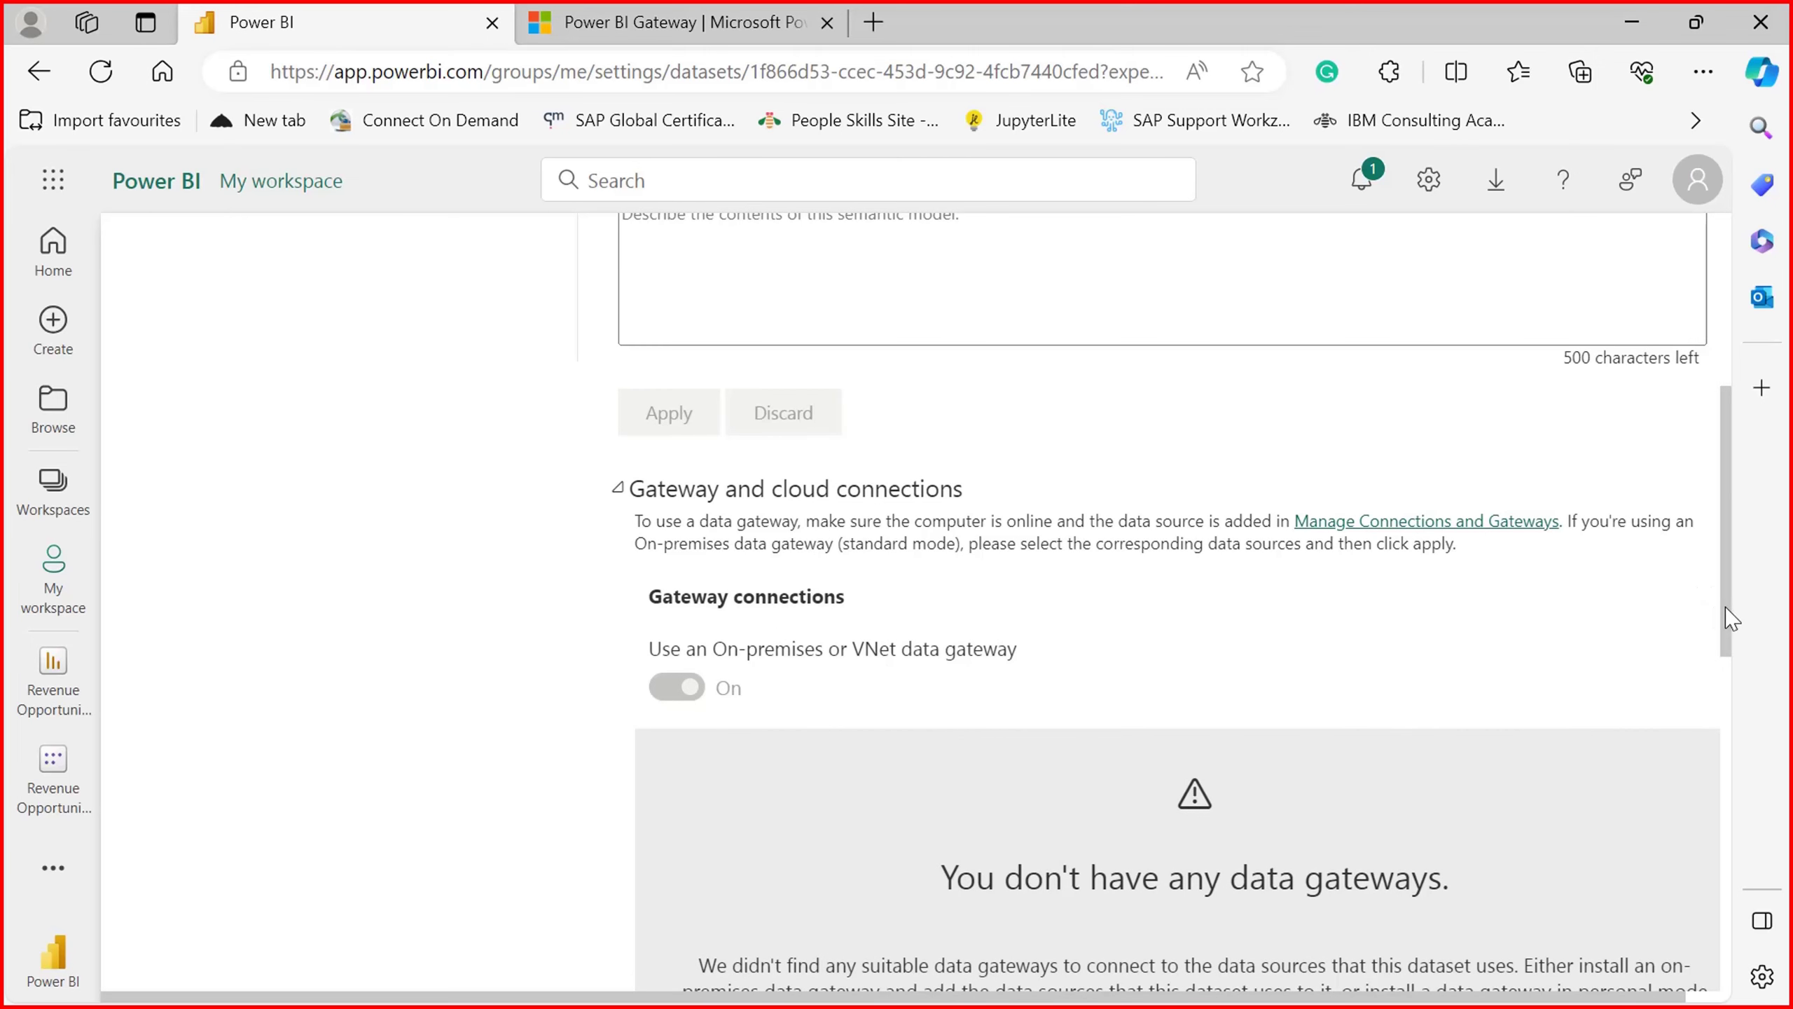
{"action": "left_click_drag", "start_coordinate": [1729, 618], "coordinate": [1715, 809]}
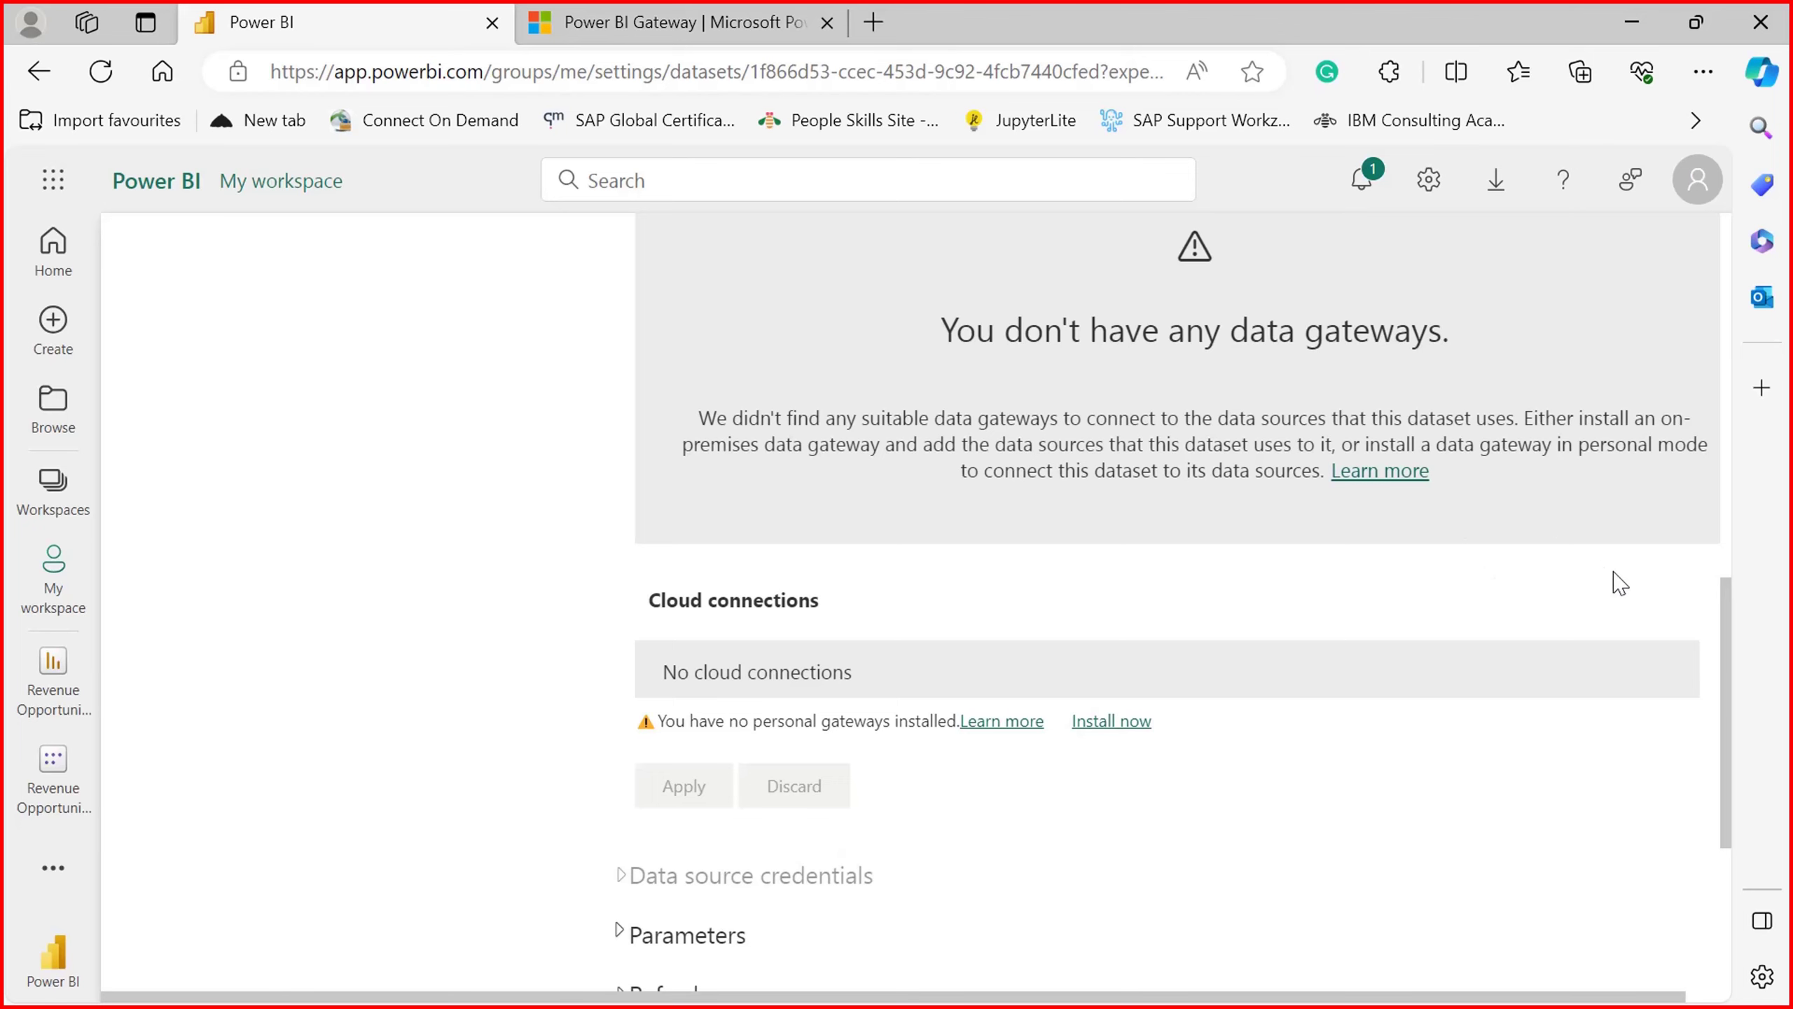
Step: View the general settings' notification preferences and return to My workspace
{"action": "left_click_drag", "start_coordinate": [1729, 608], "coordinate": [1725, 290]}
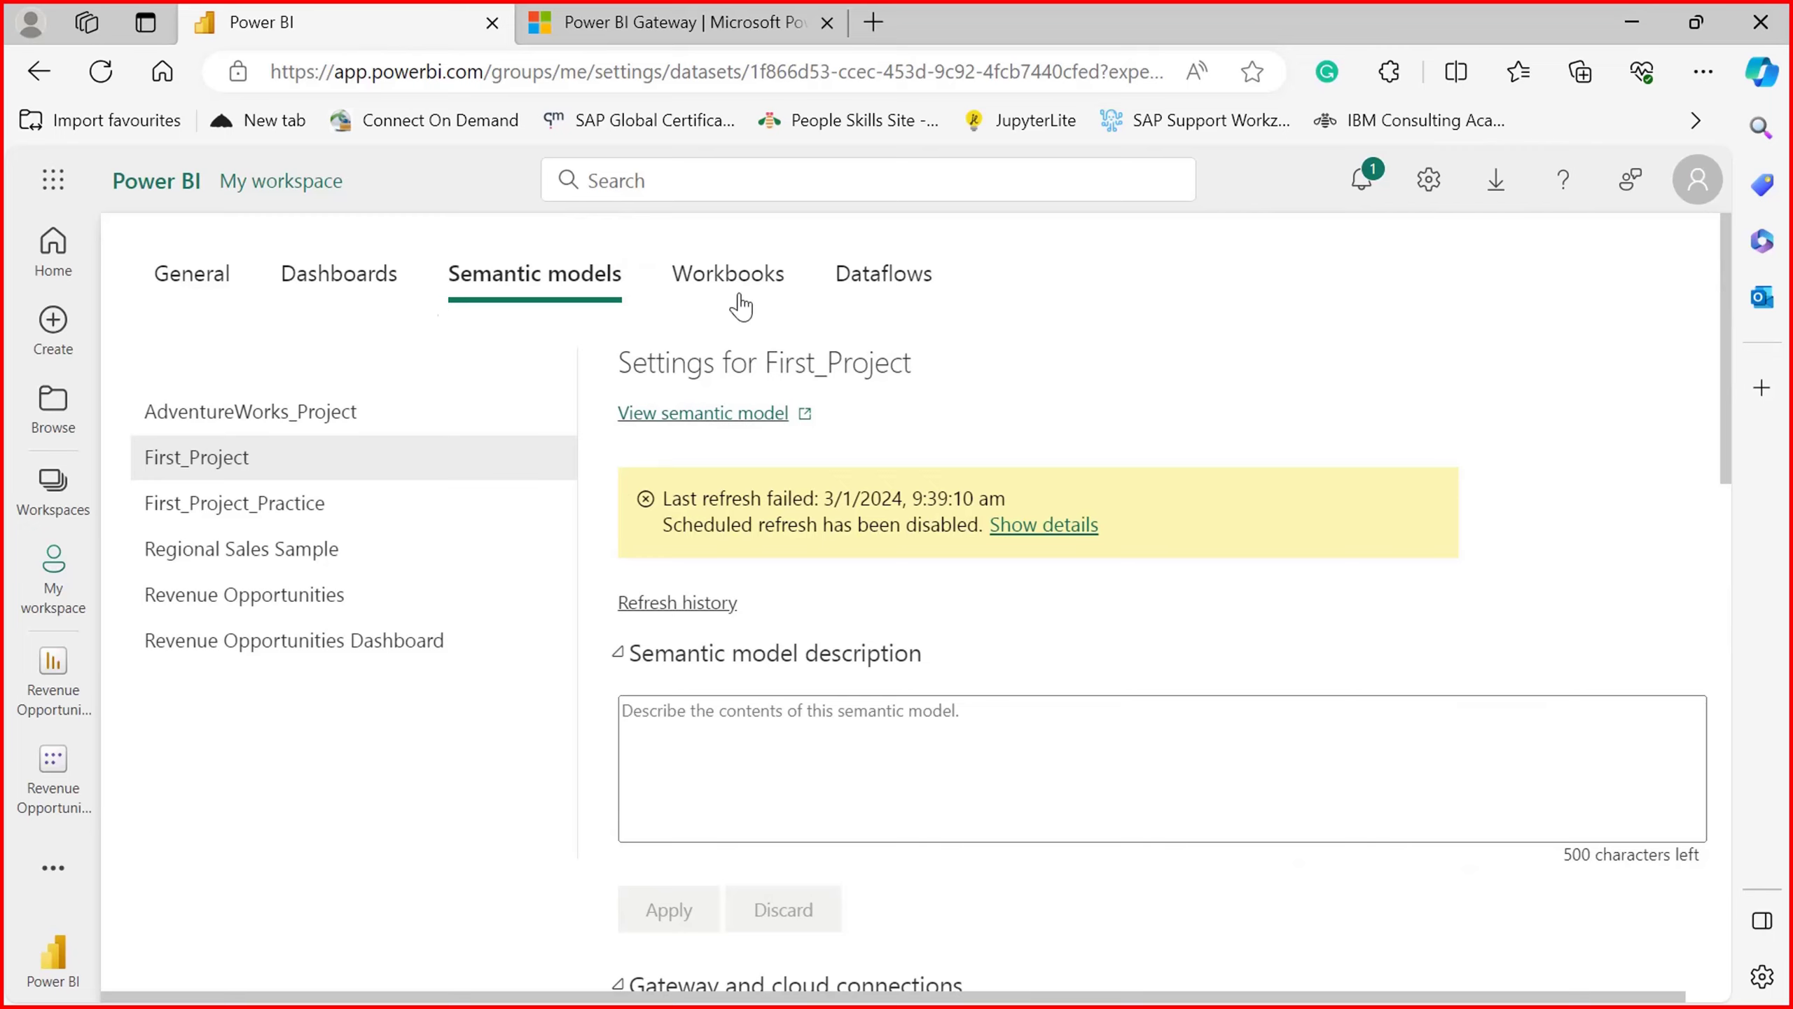
{"action": "left_click", "coordinate": [184, 288]}
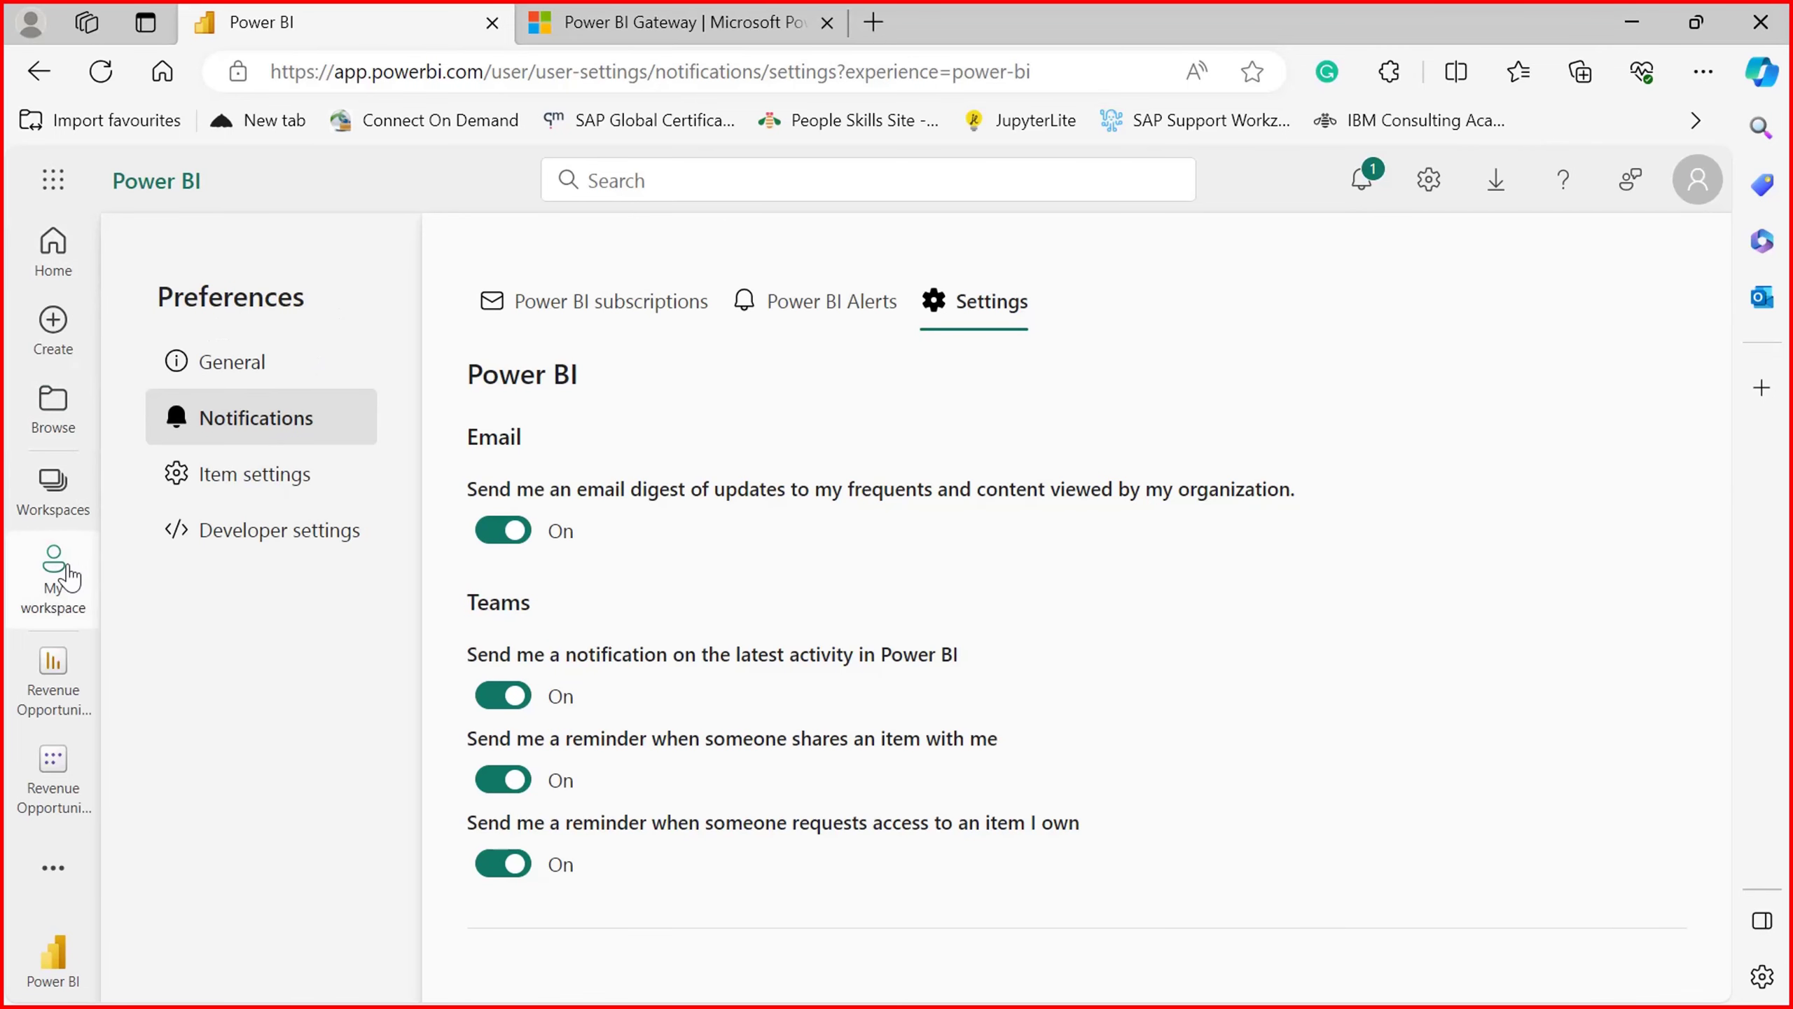
{"action": "left_click", "coordinate": [56, 593]}
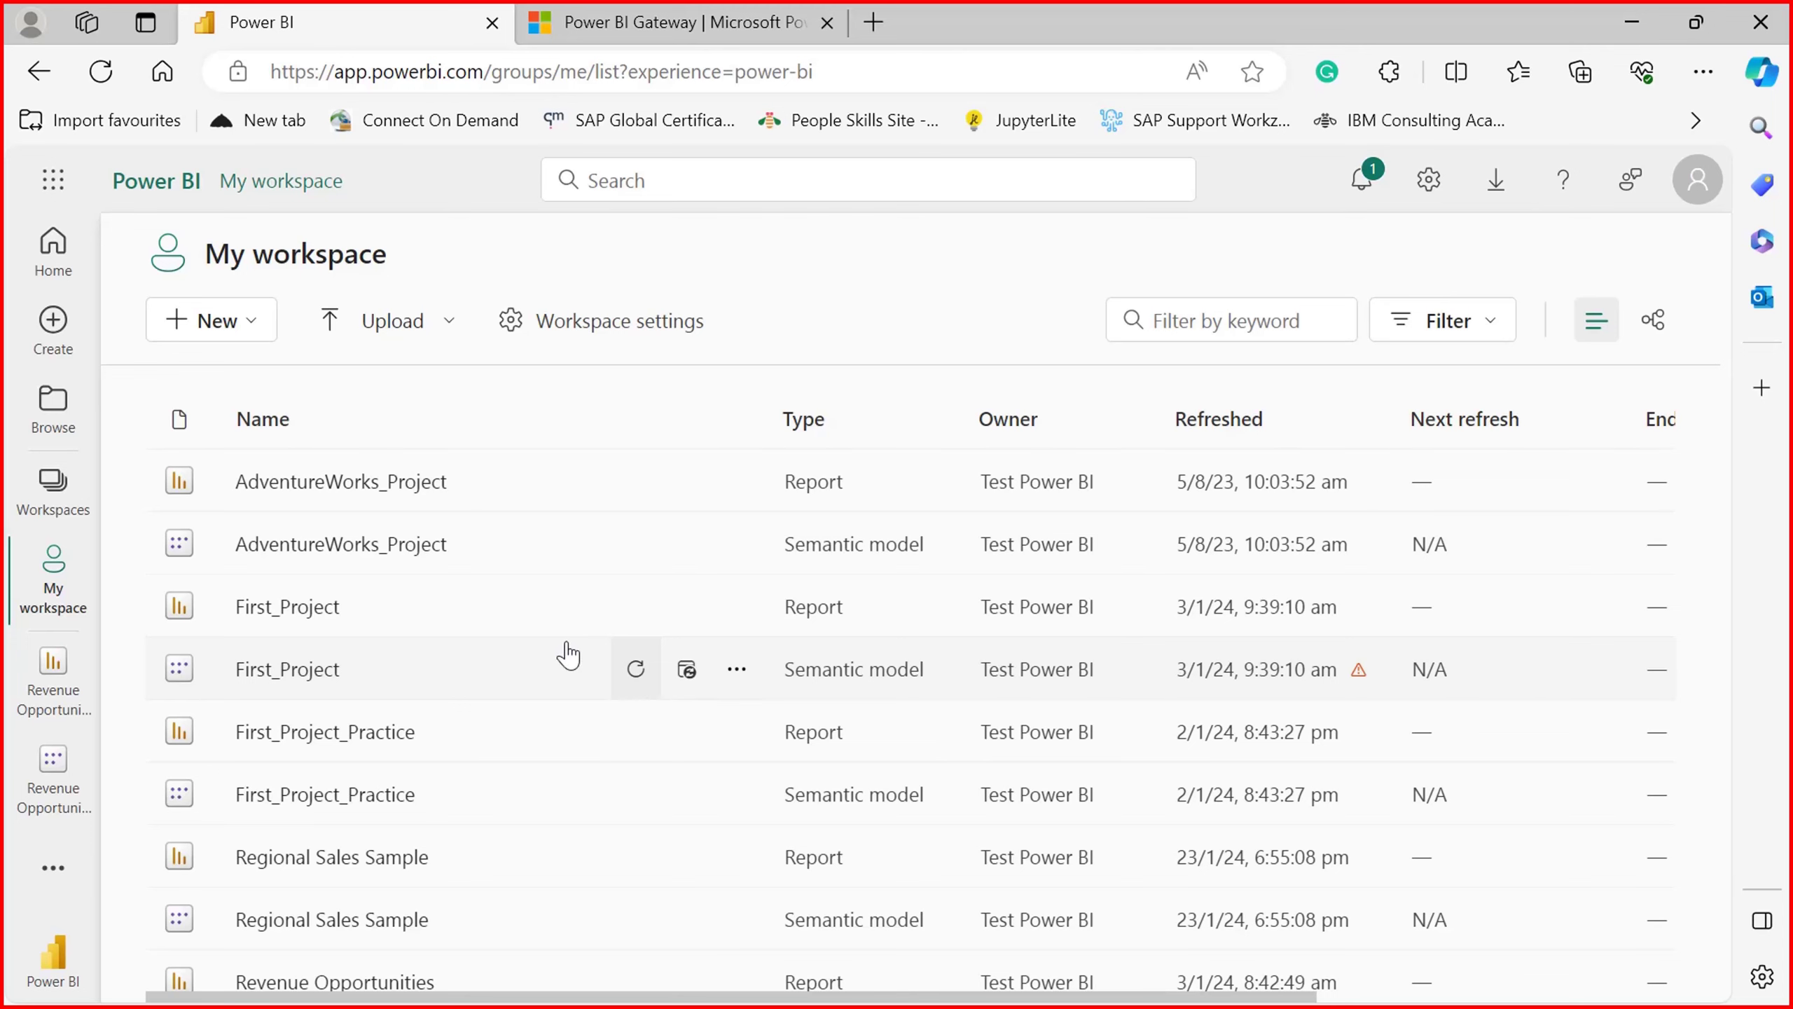
Step: Open the AdventureWorks_Project report for editing and collapse the Visualizations and Data panes
{"action": "left_click", "coordinate": [368, 488]}
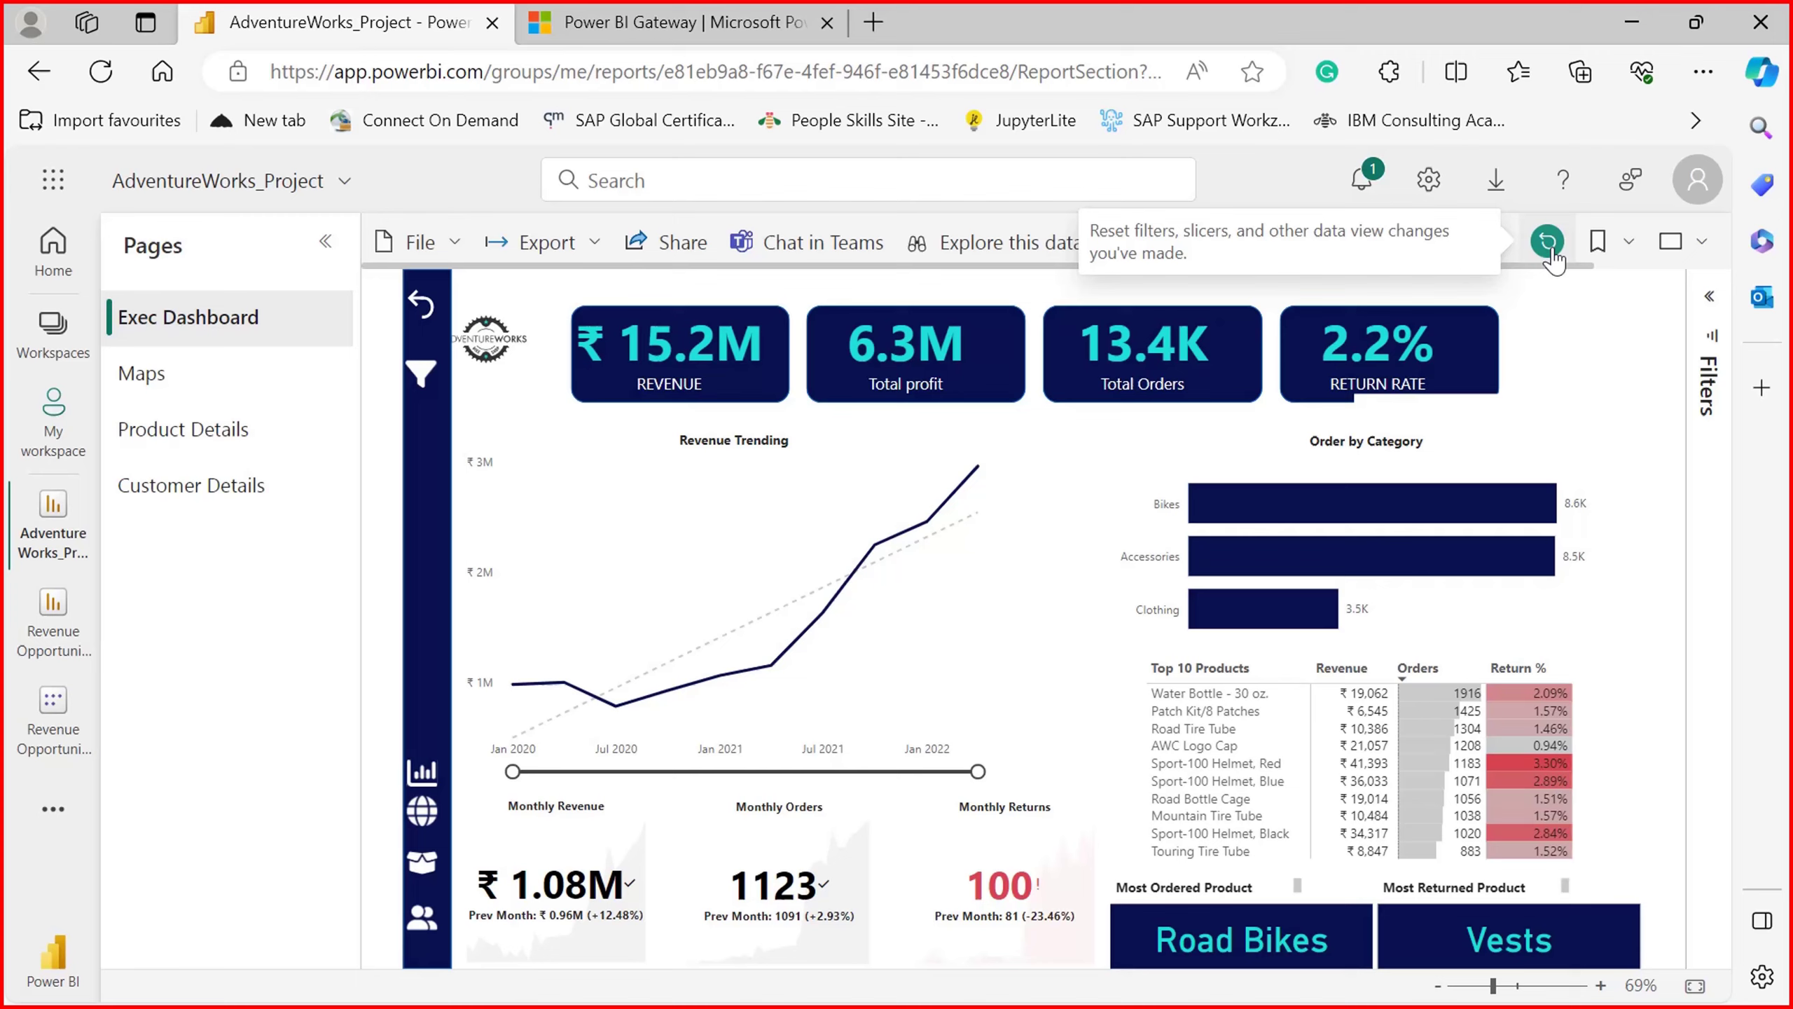
{"action": "left_click", "coordinate": [1495, 246]}
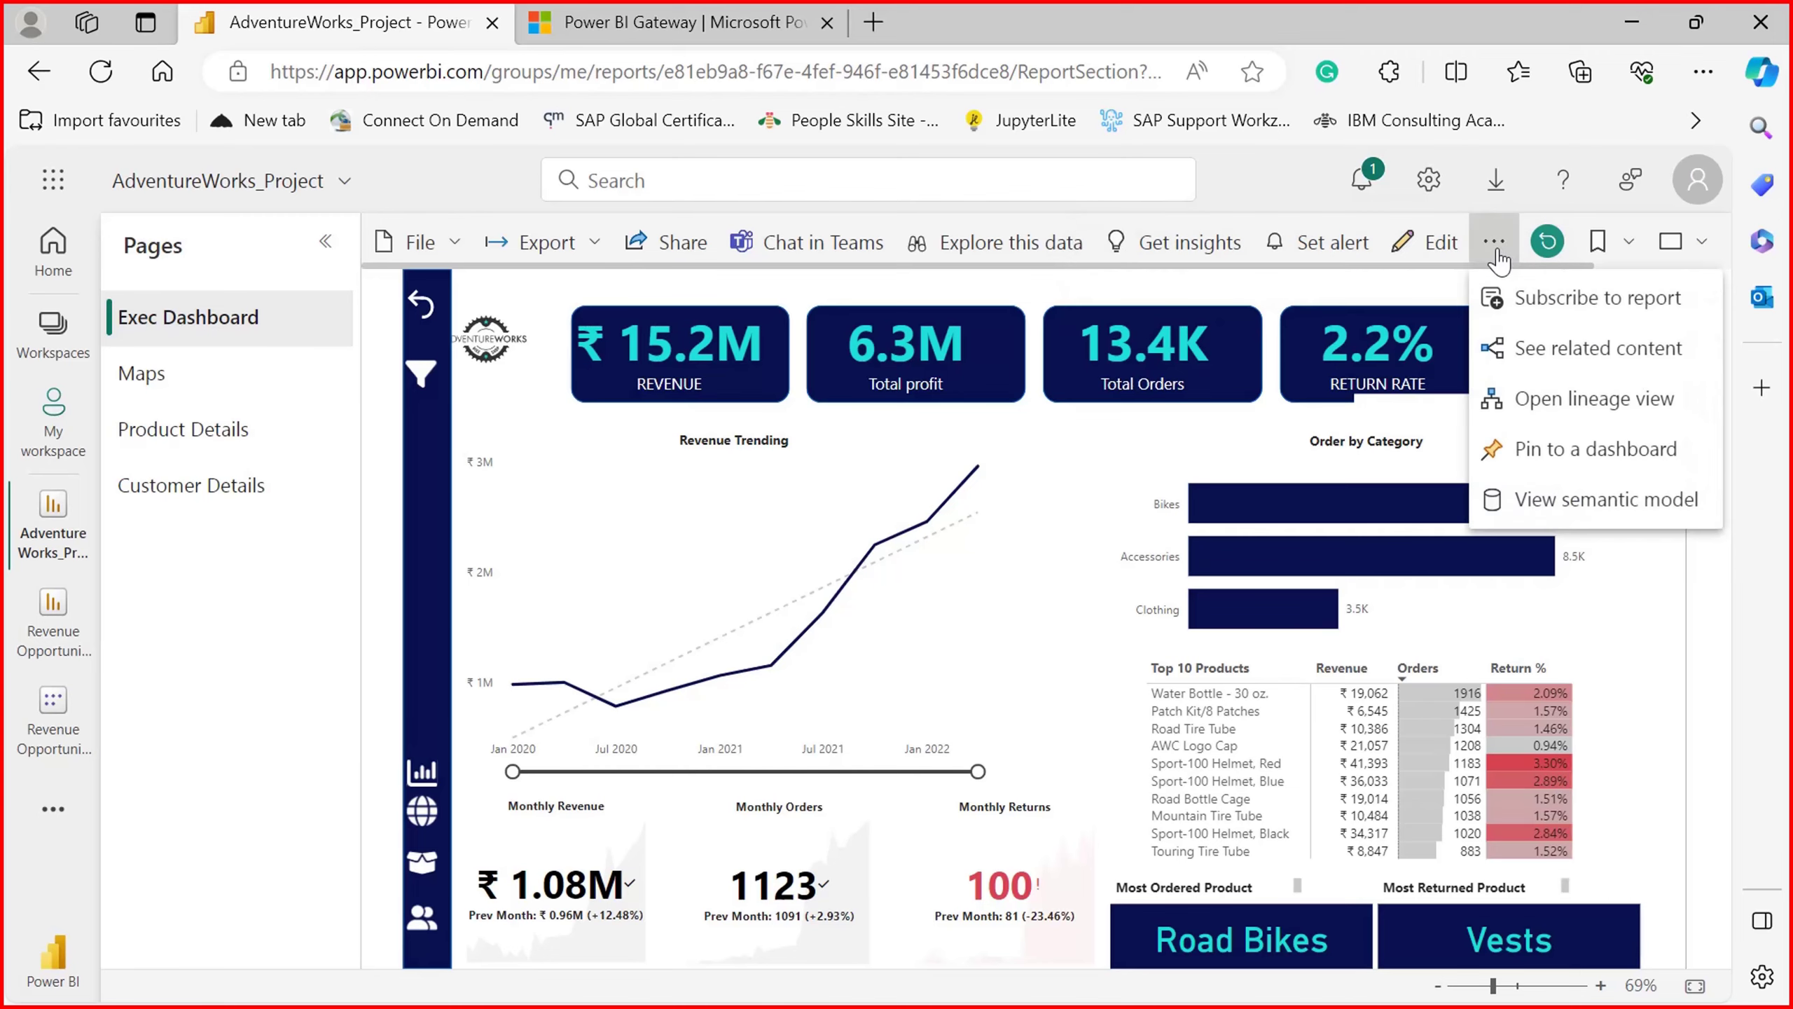
{"action": "left_click", "coordinate": [1430, 255]}
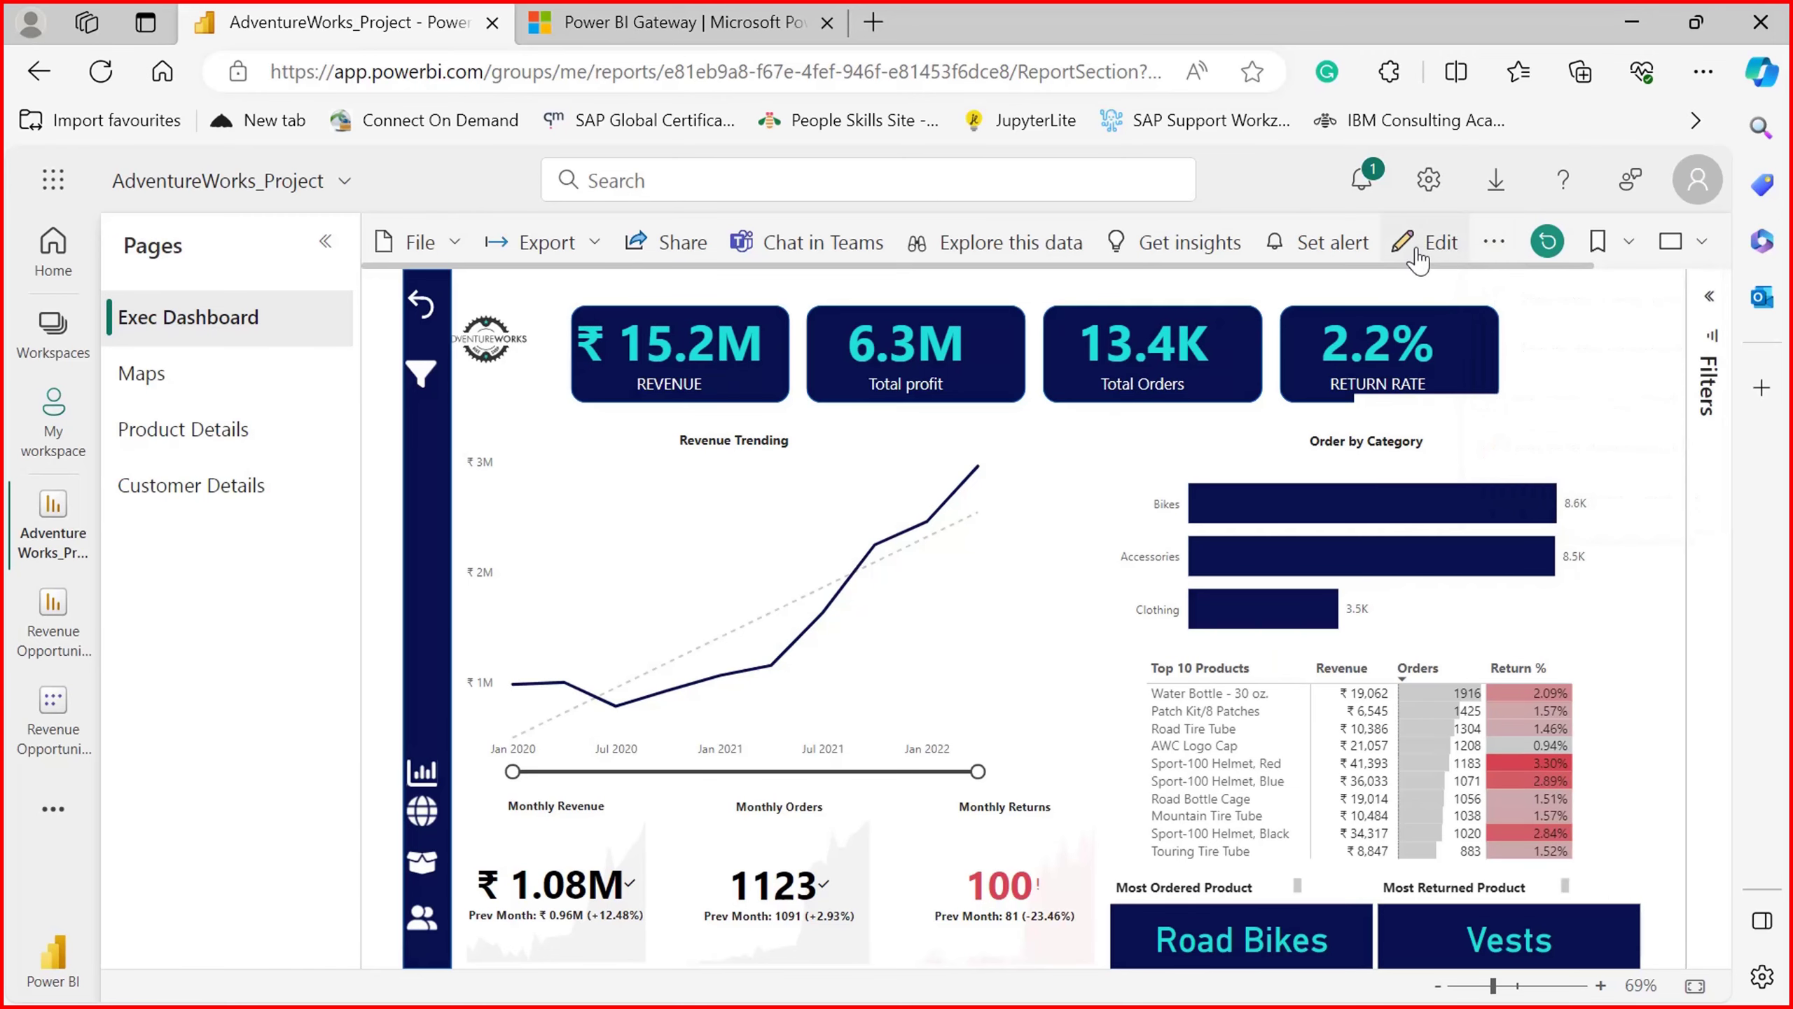
{"action": "left_click", "coordinate": [1430, 255]}
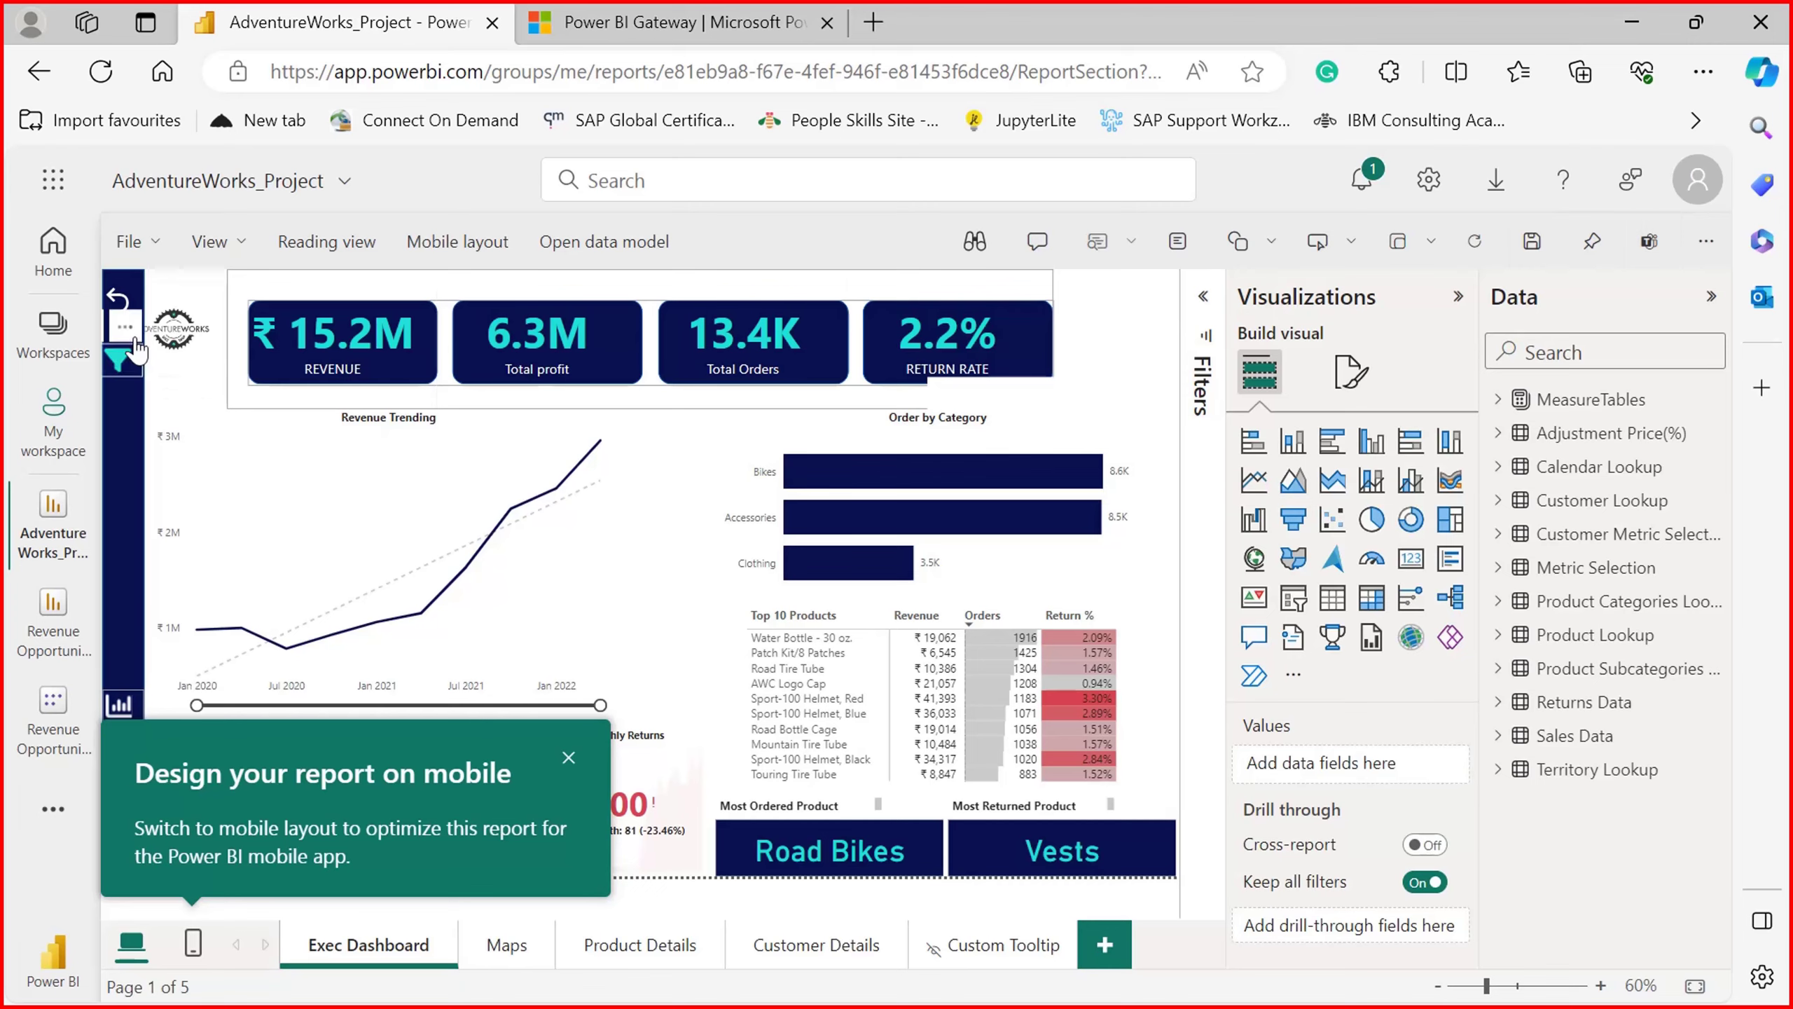
{"action": "left_click", "coordinate": [1458, 297]}
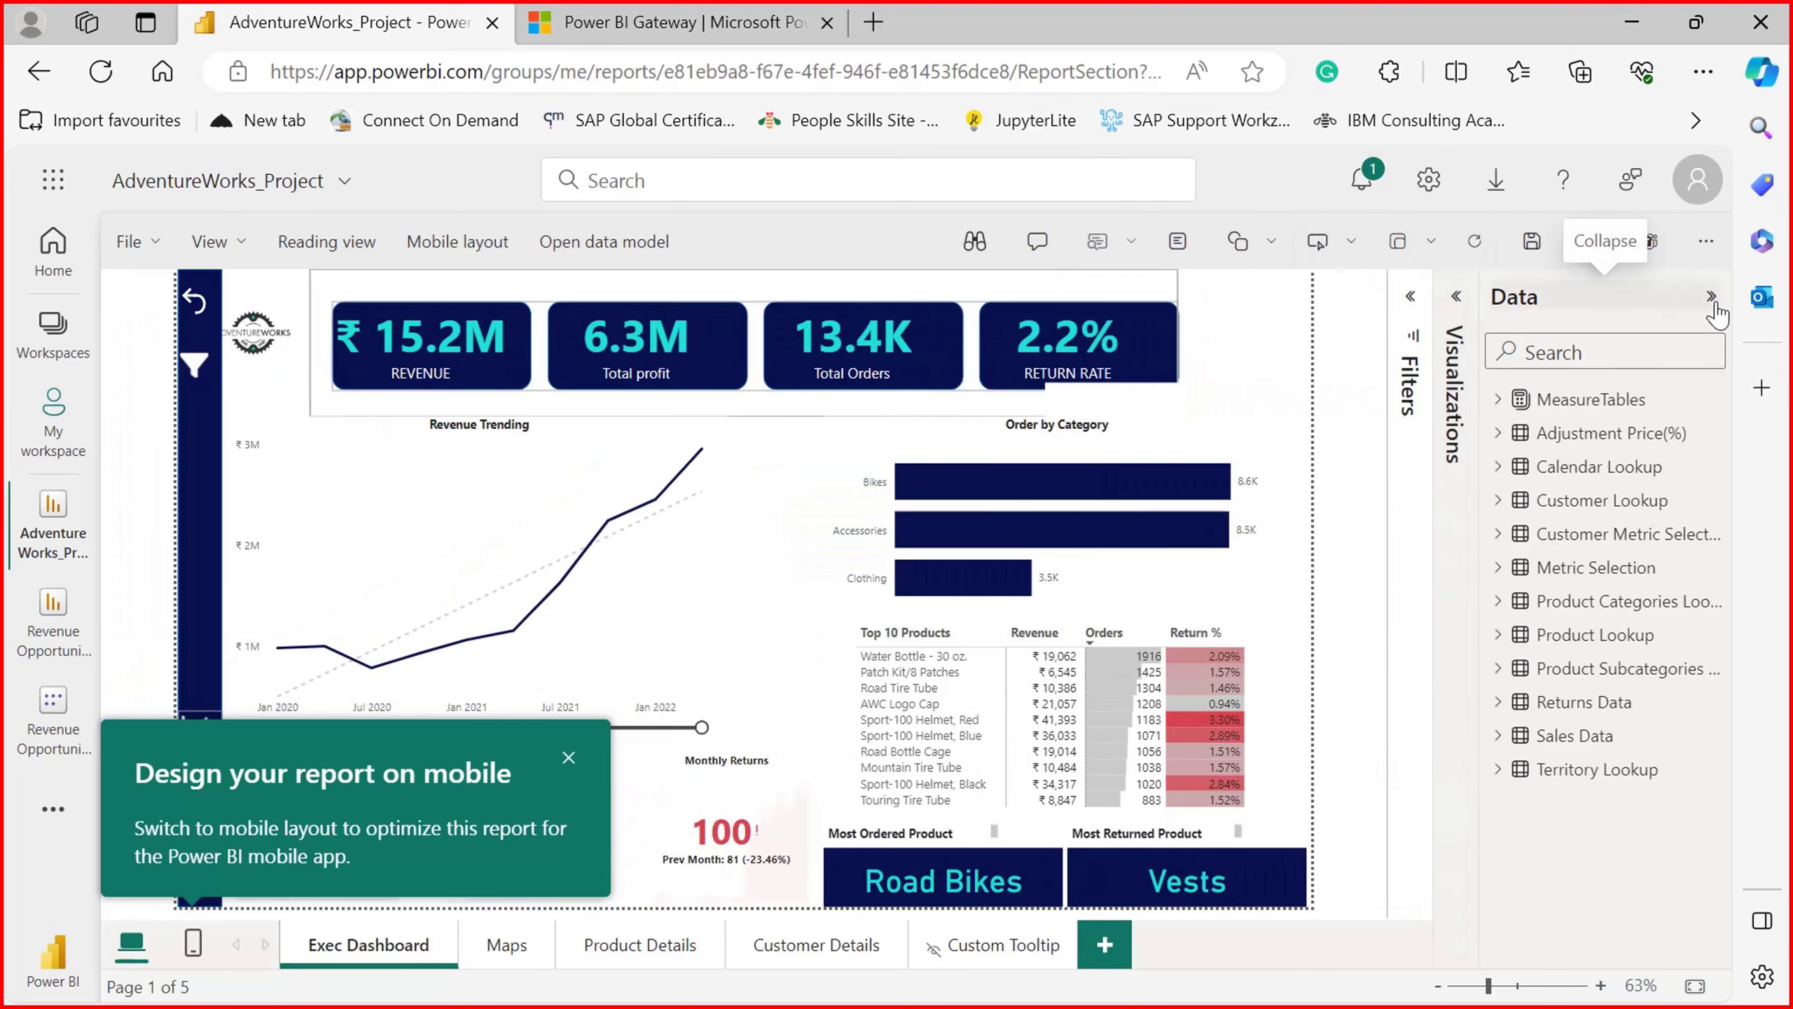
{"action": "left_click", "coordinate": [1712, 296]}
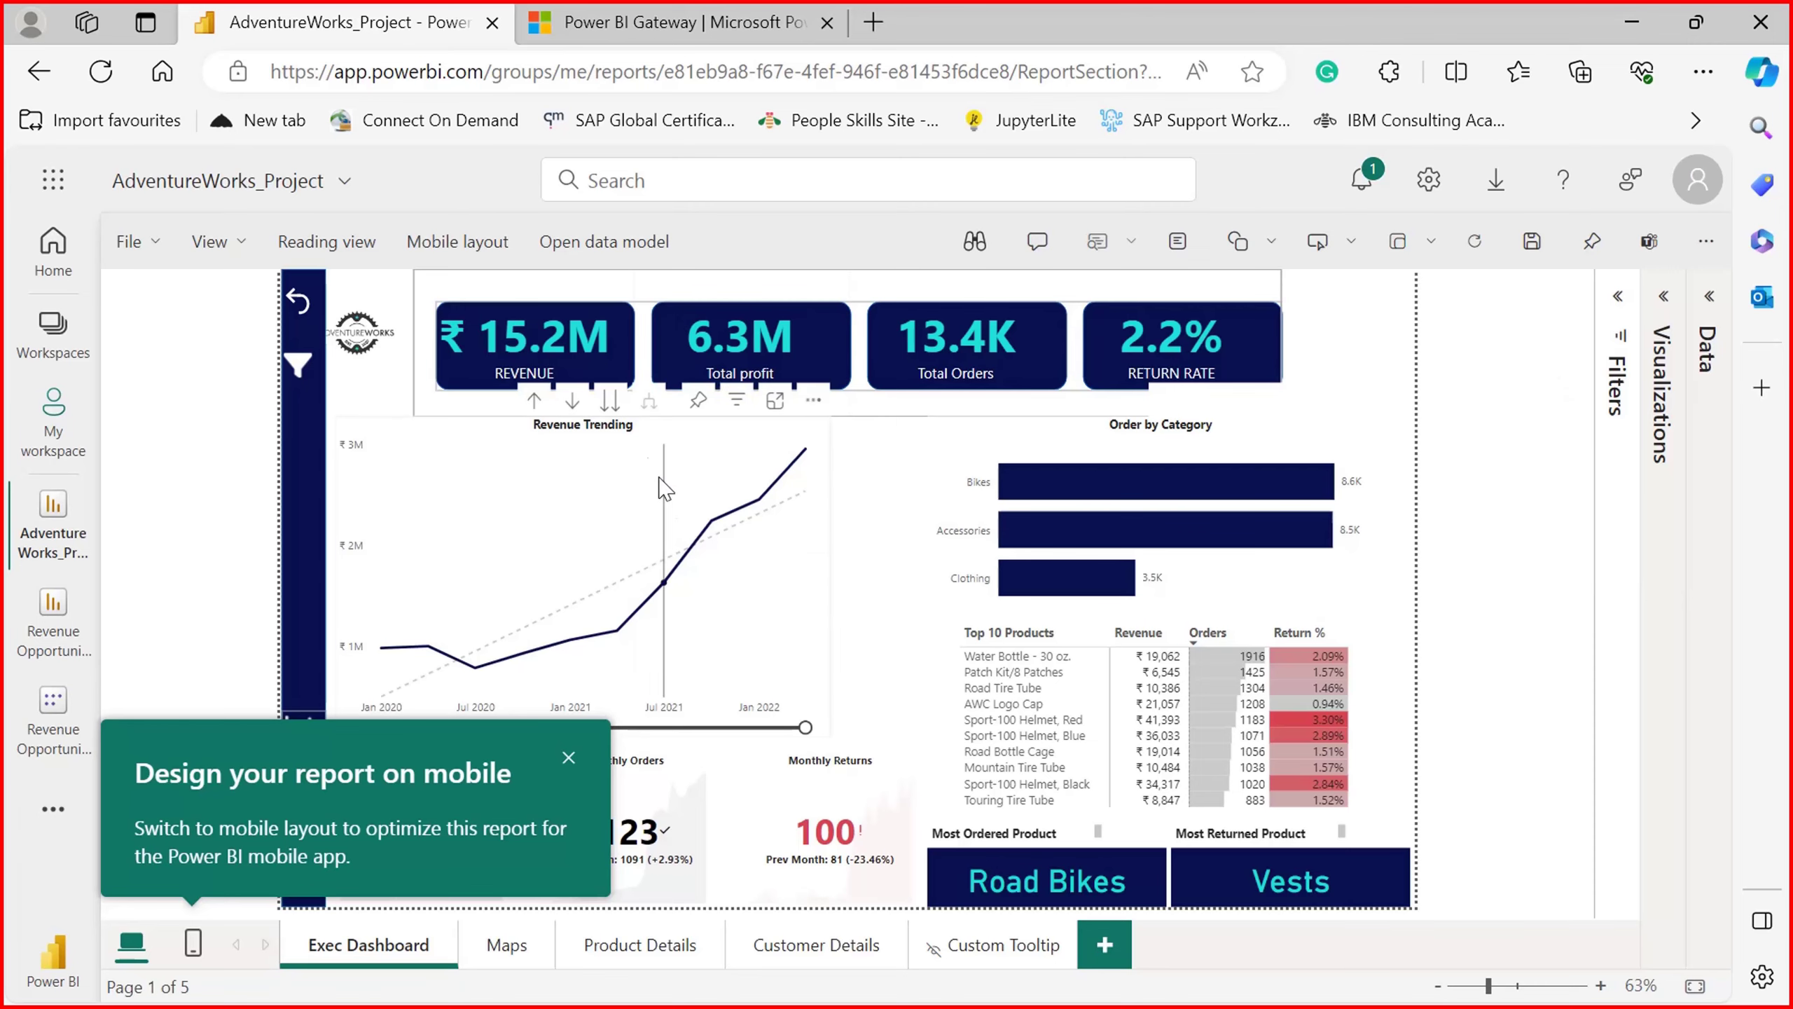
Step: View the tooltips of the Revenue Trending line and the Order by Category bars on the Exec Dashboard page
{"action": "mouse_move", "coordinate": [701, 535]}
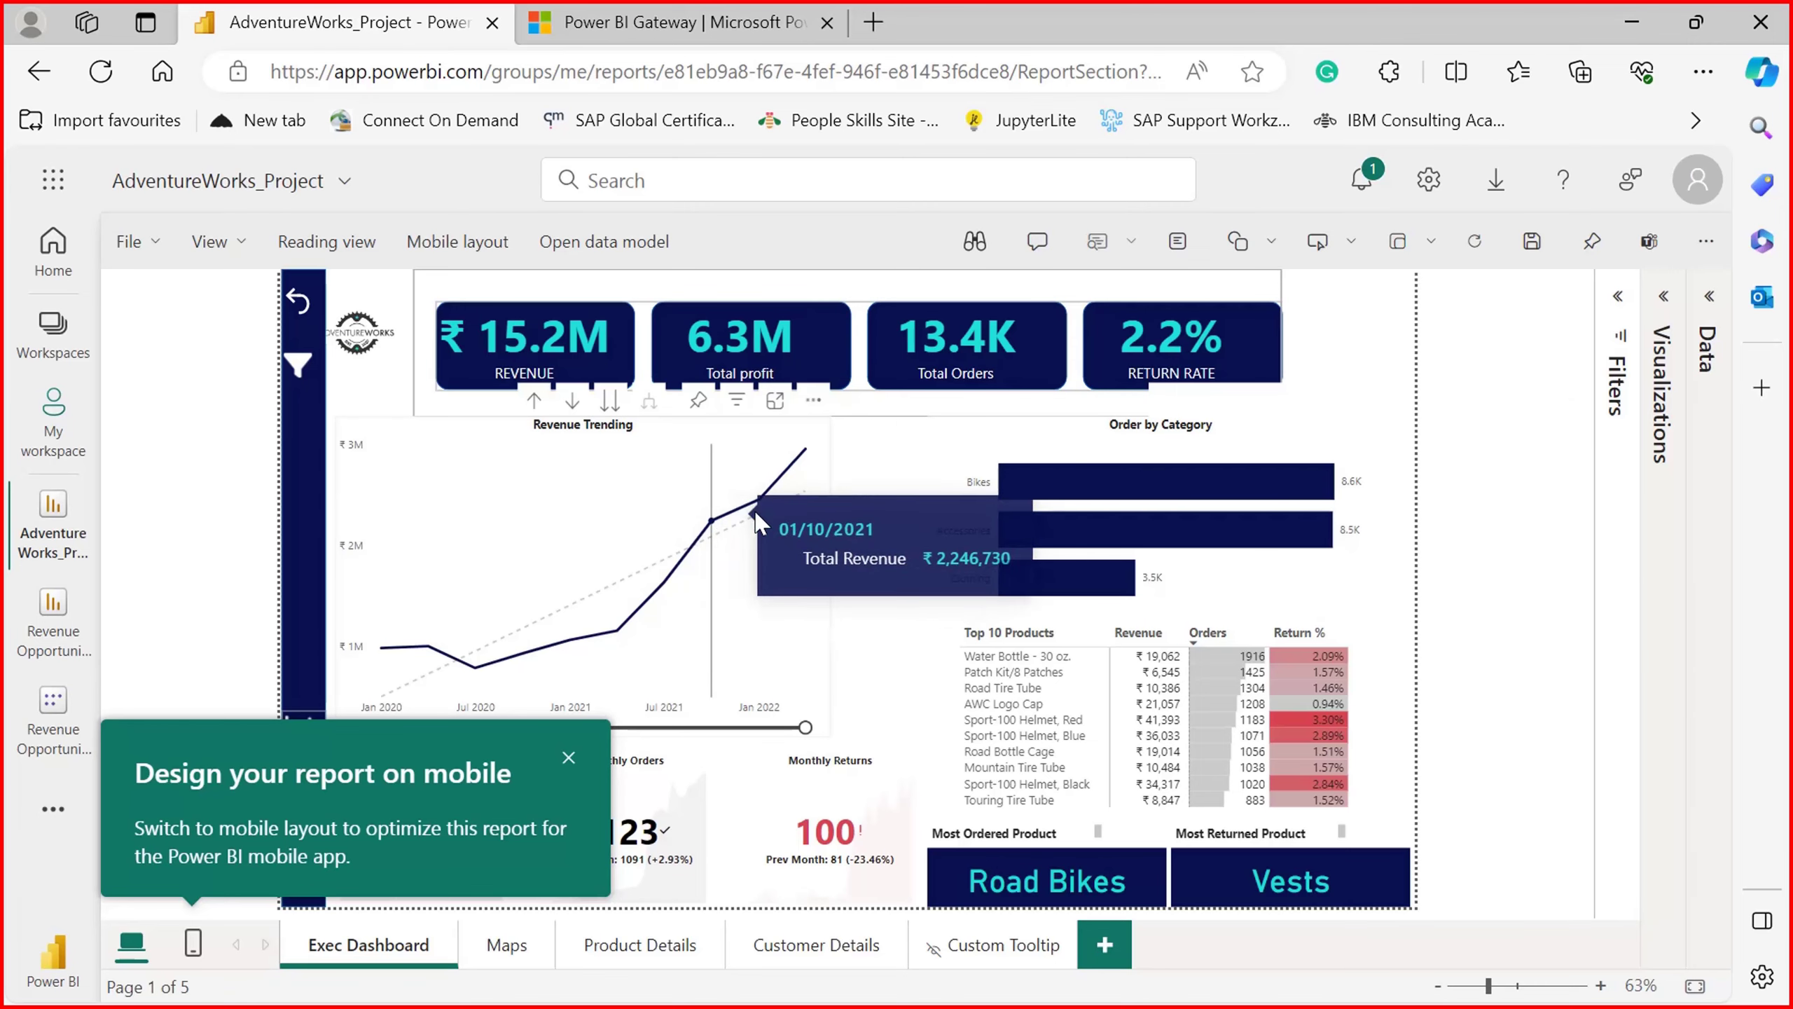
{"action": "mouse_move", "coordinate": [798, 544]}
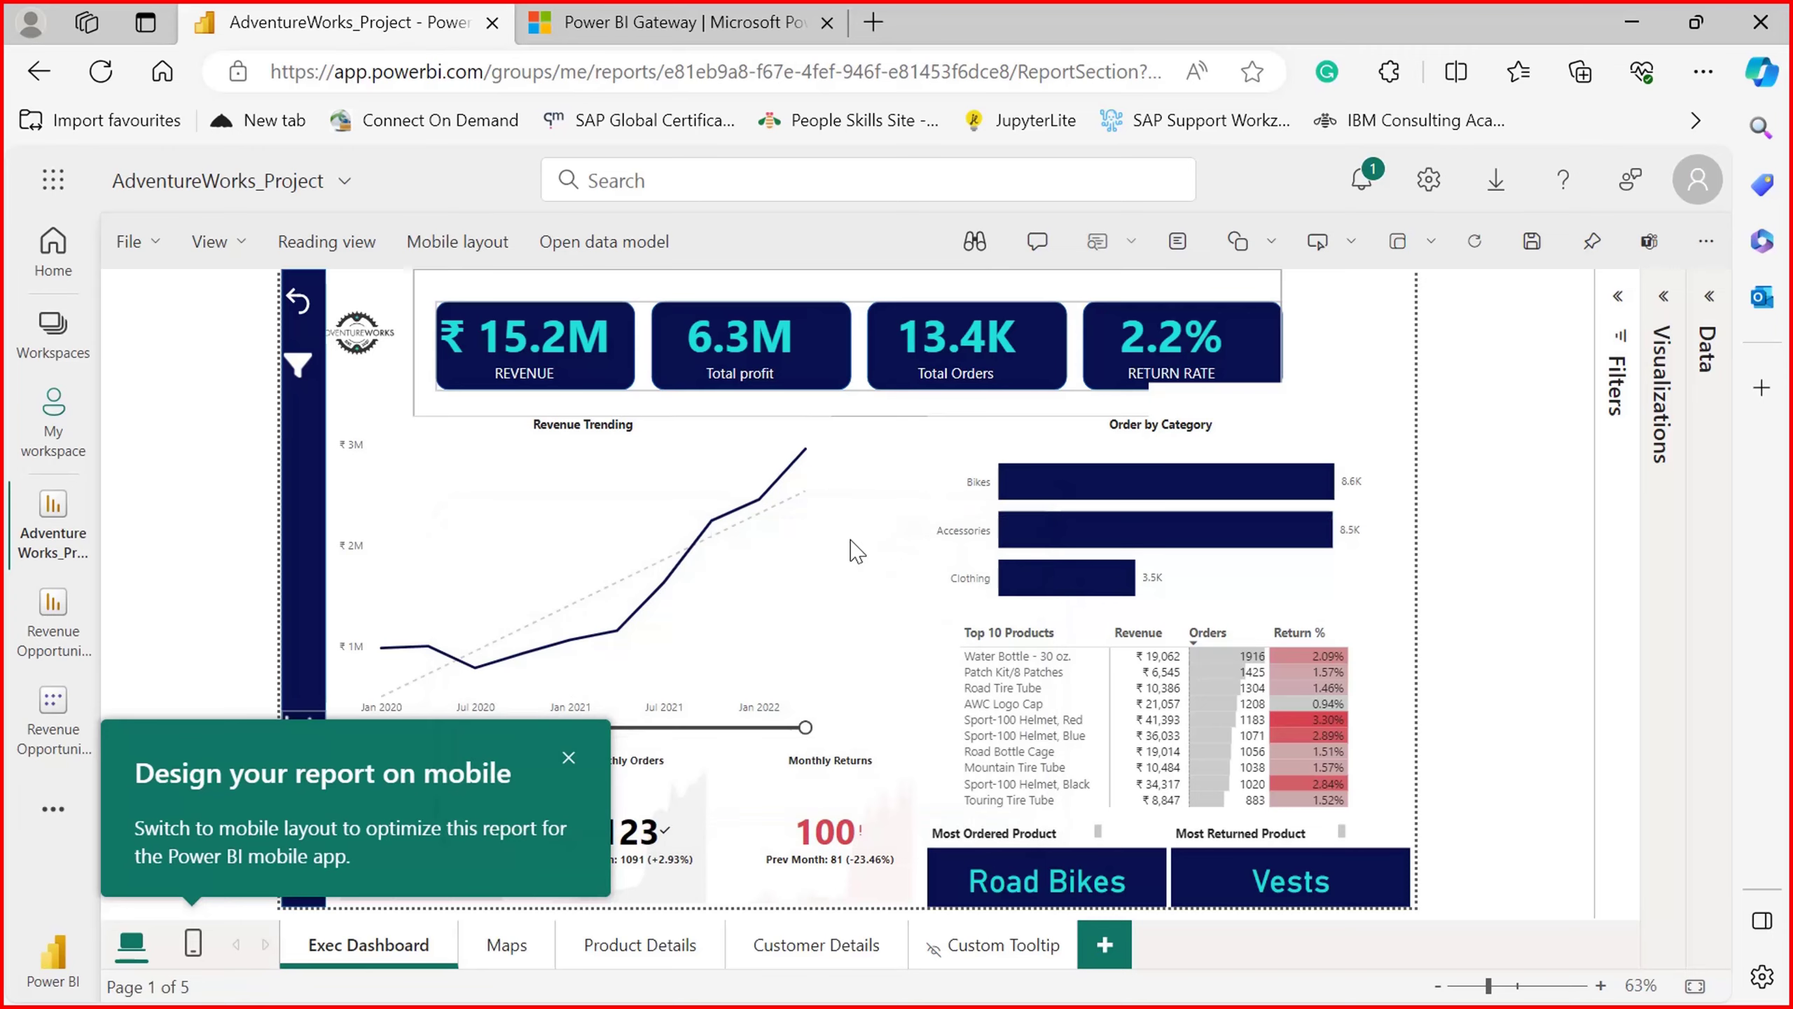
{"action": "mouse_move", "coordinate": [1110, 543]}
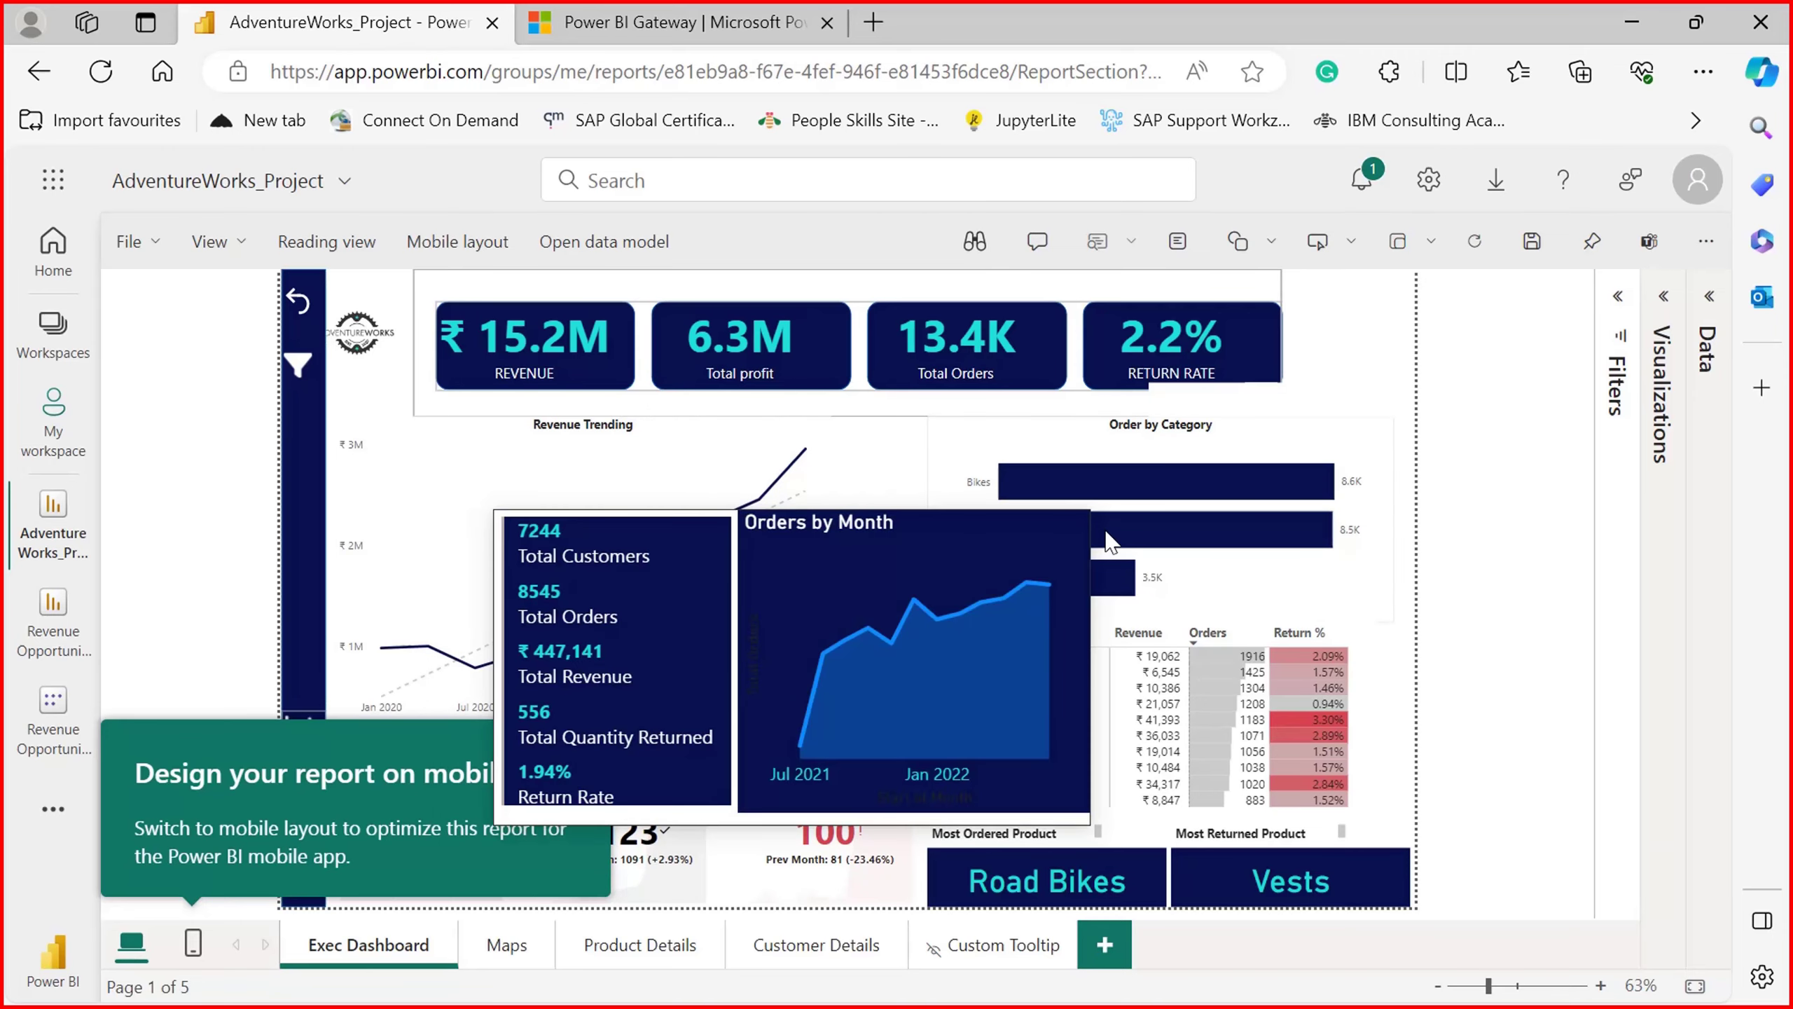
{"action": "mouse_move", "coordinate": [1138, 488]}
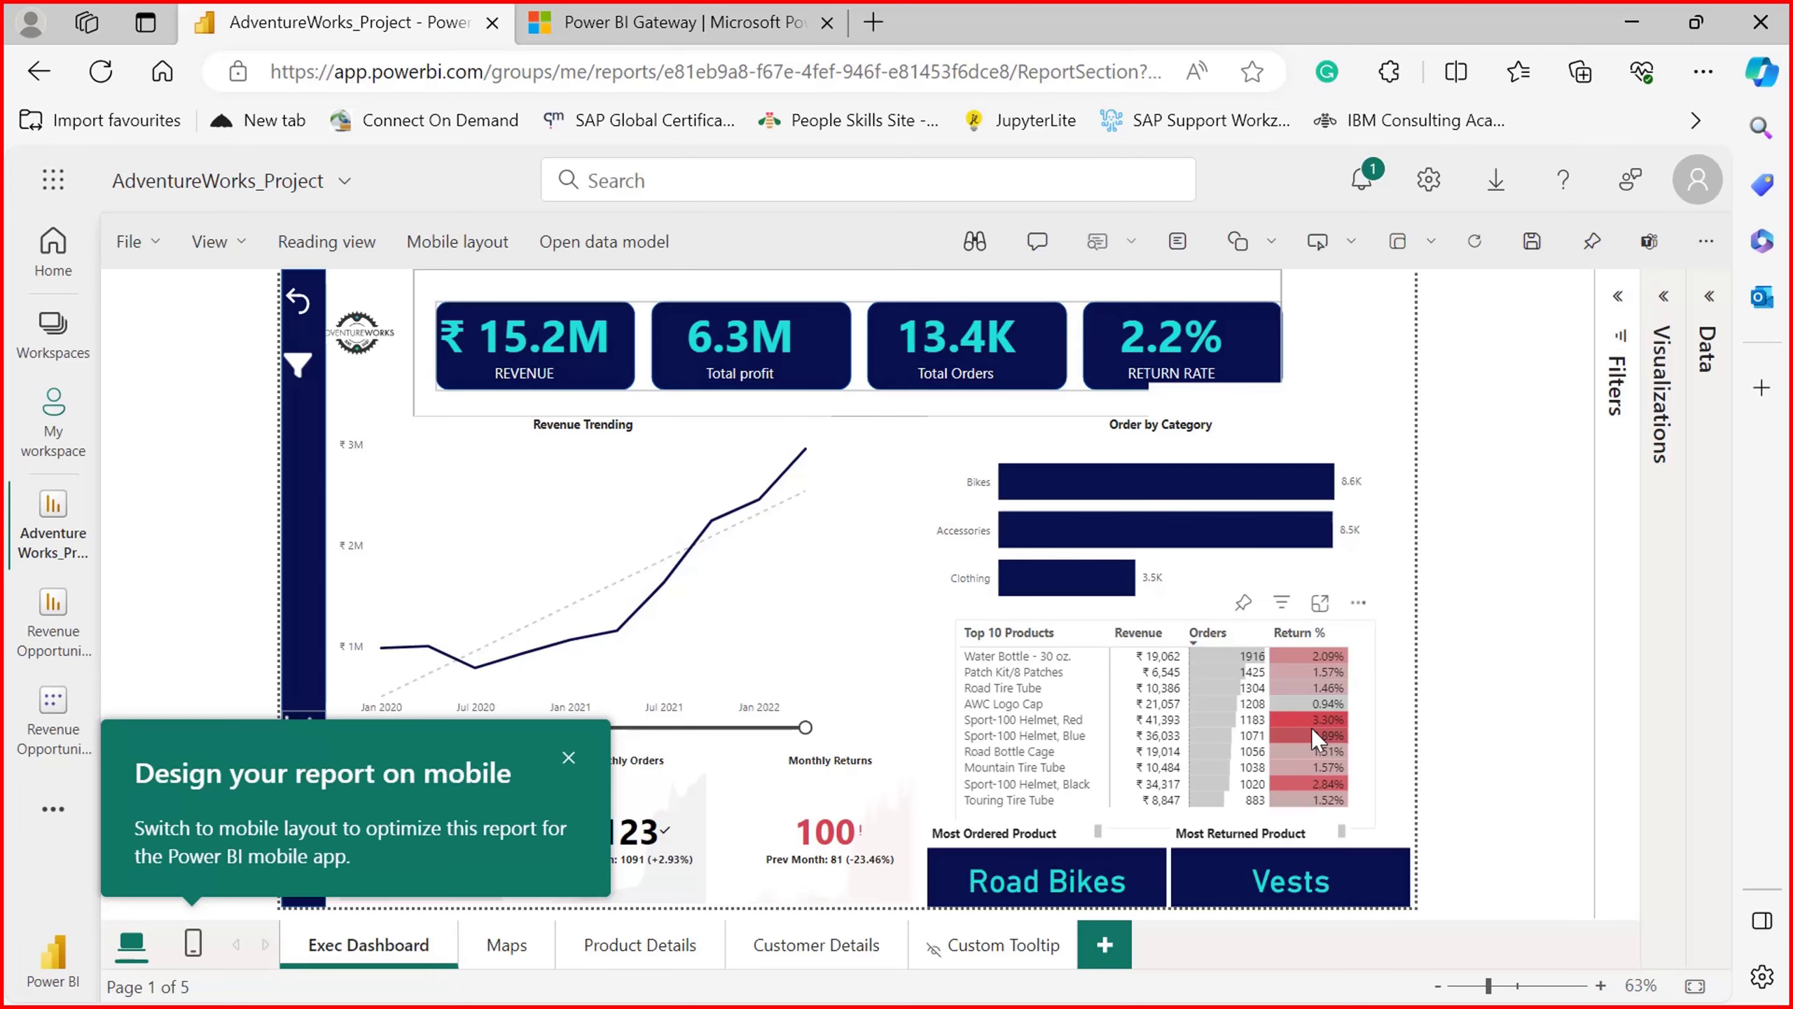
Step: Drill through from Road Tire Tube in the Top 10 Products table to Product Details and return to Exec Dashboard
{"action": "right_click", "coordinate": [1027, 684]}
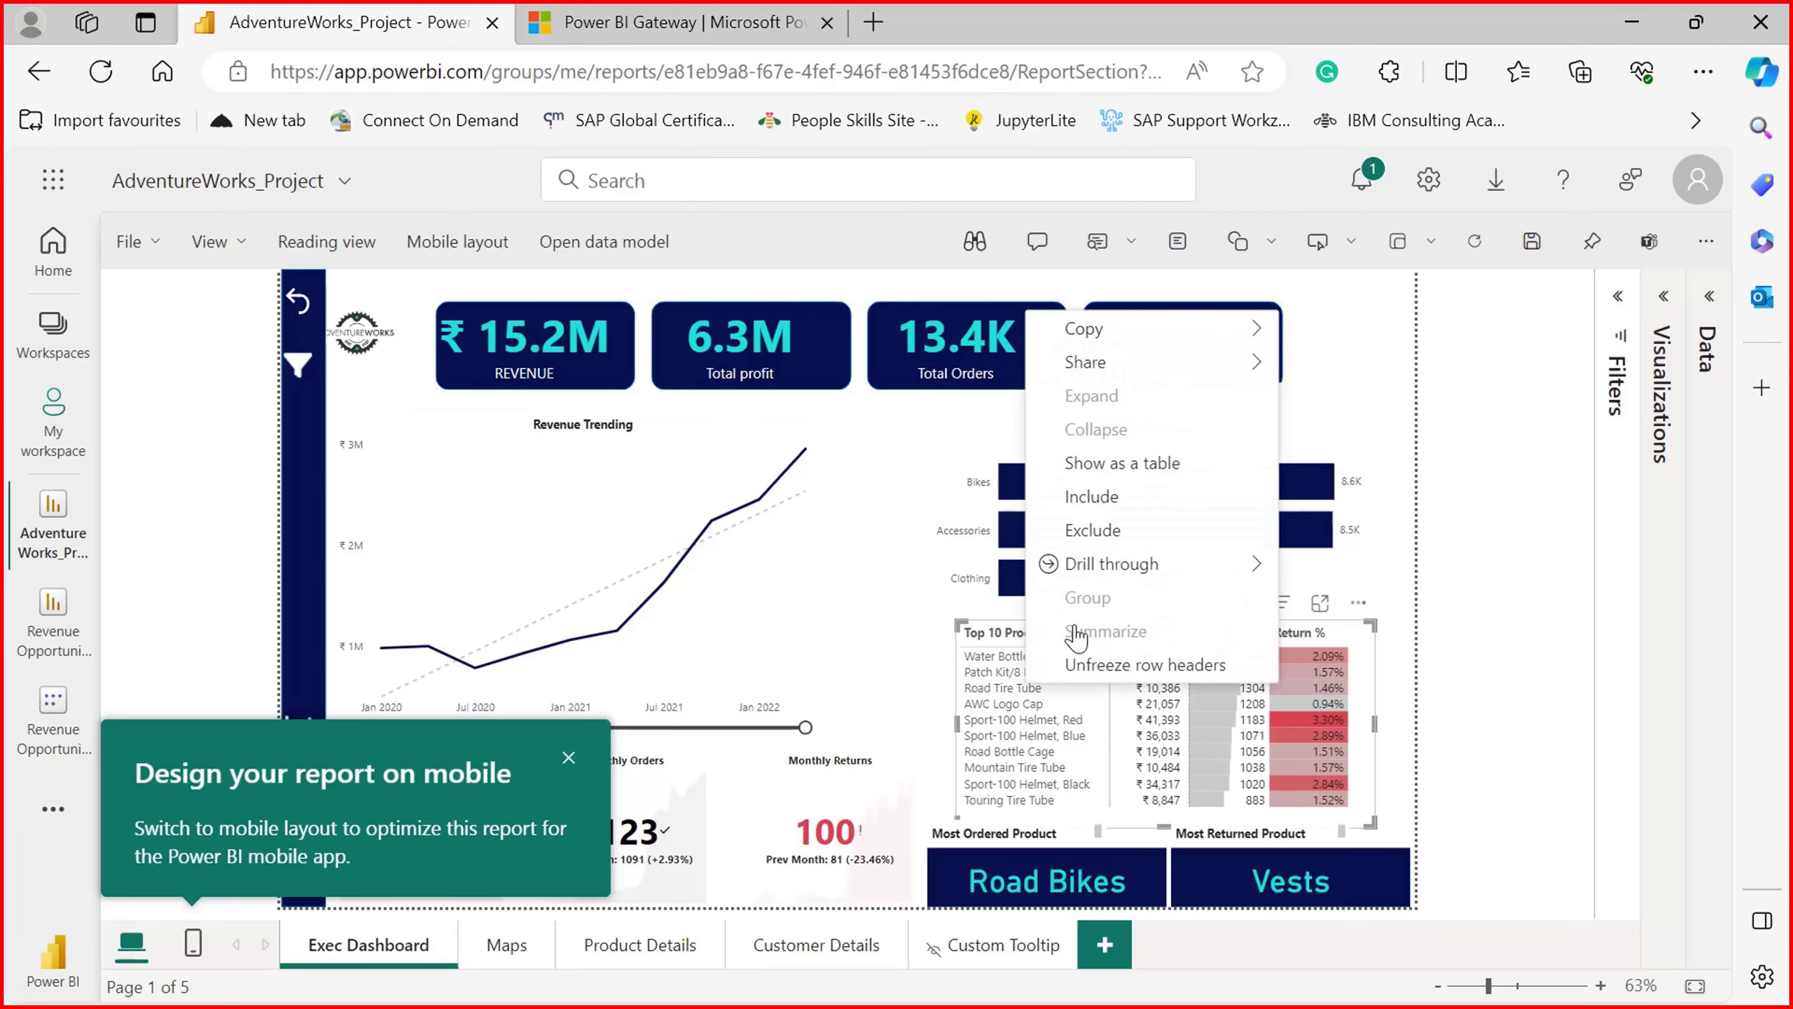
{"action": "mouse_move", "coordinate": [1158, 563]}
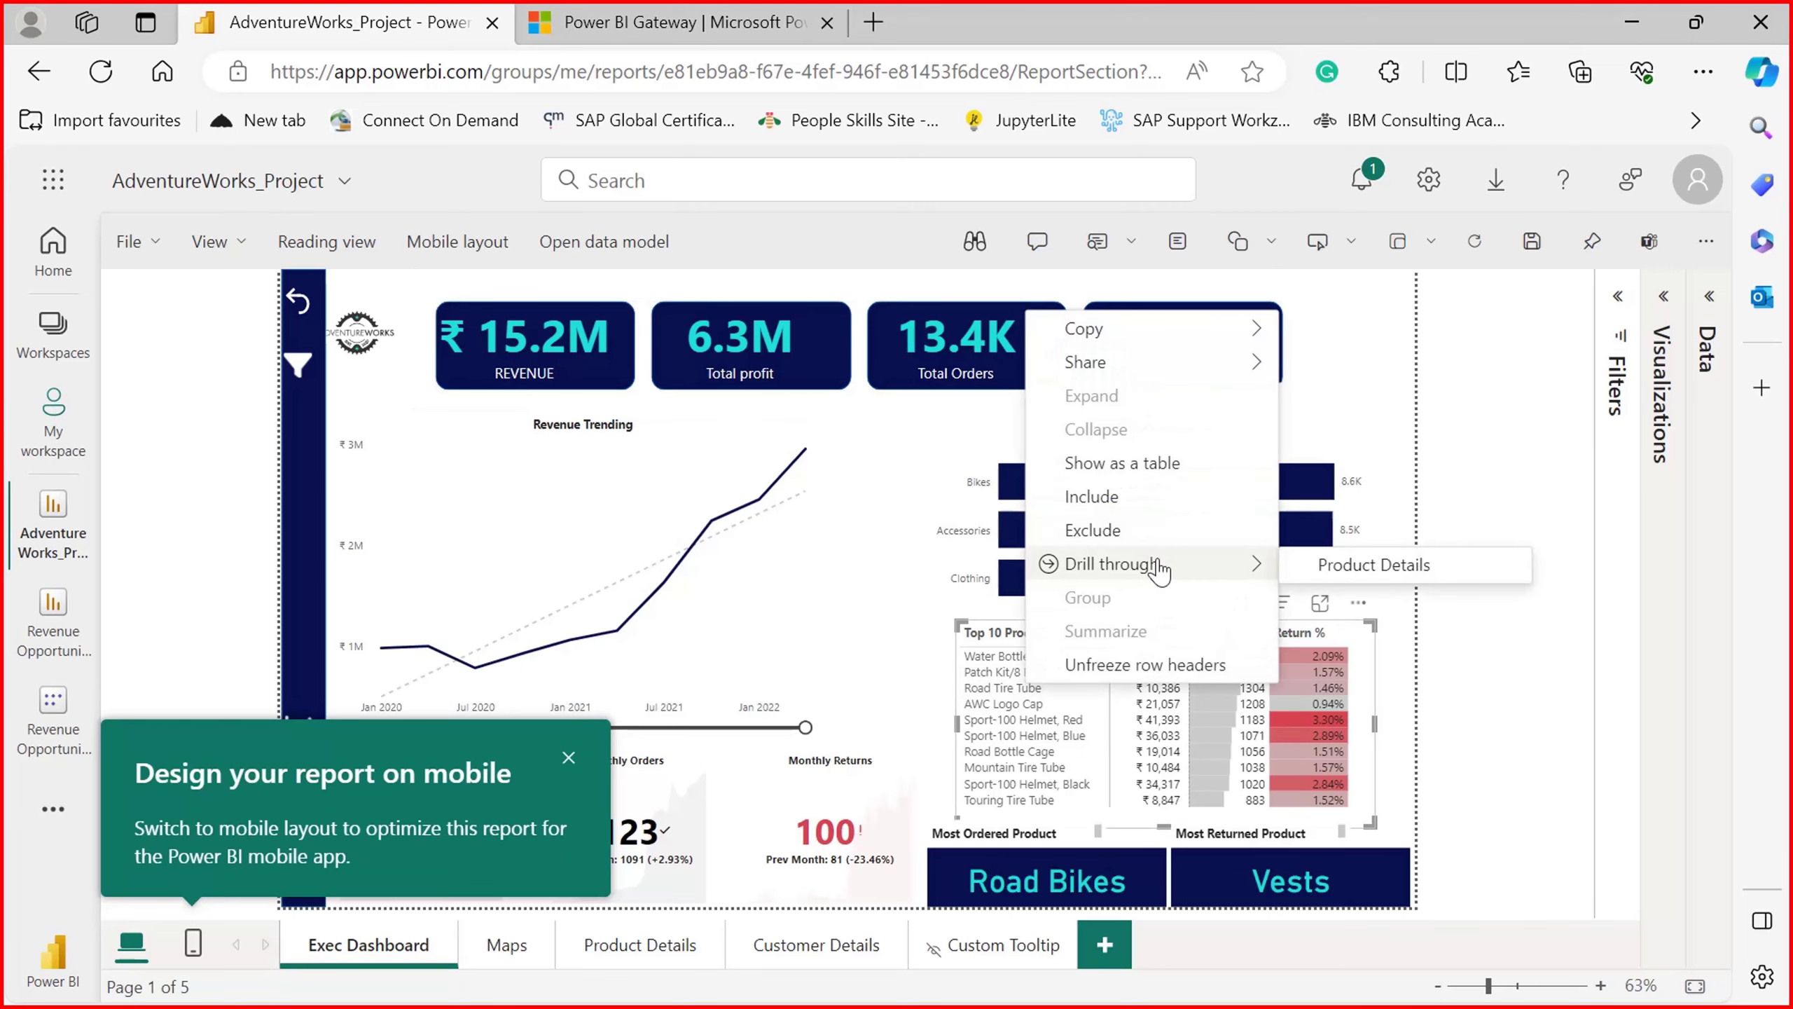
{"action": "left_click", "coordinate": [1373, 566]}
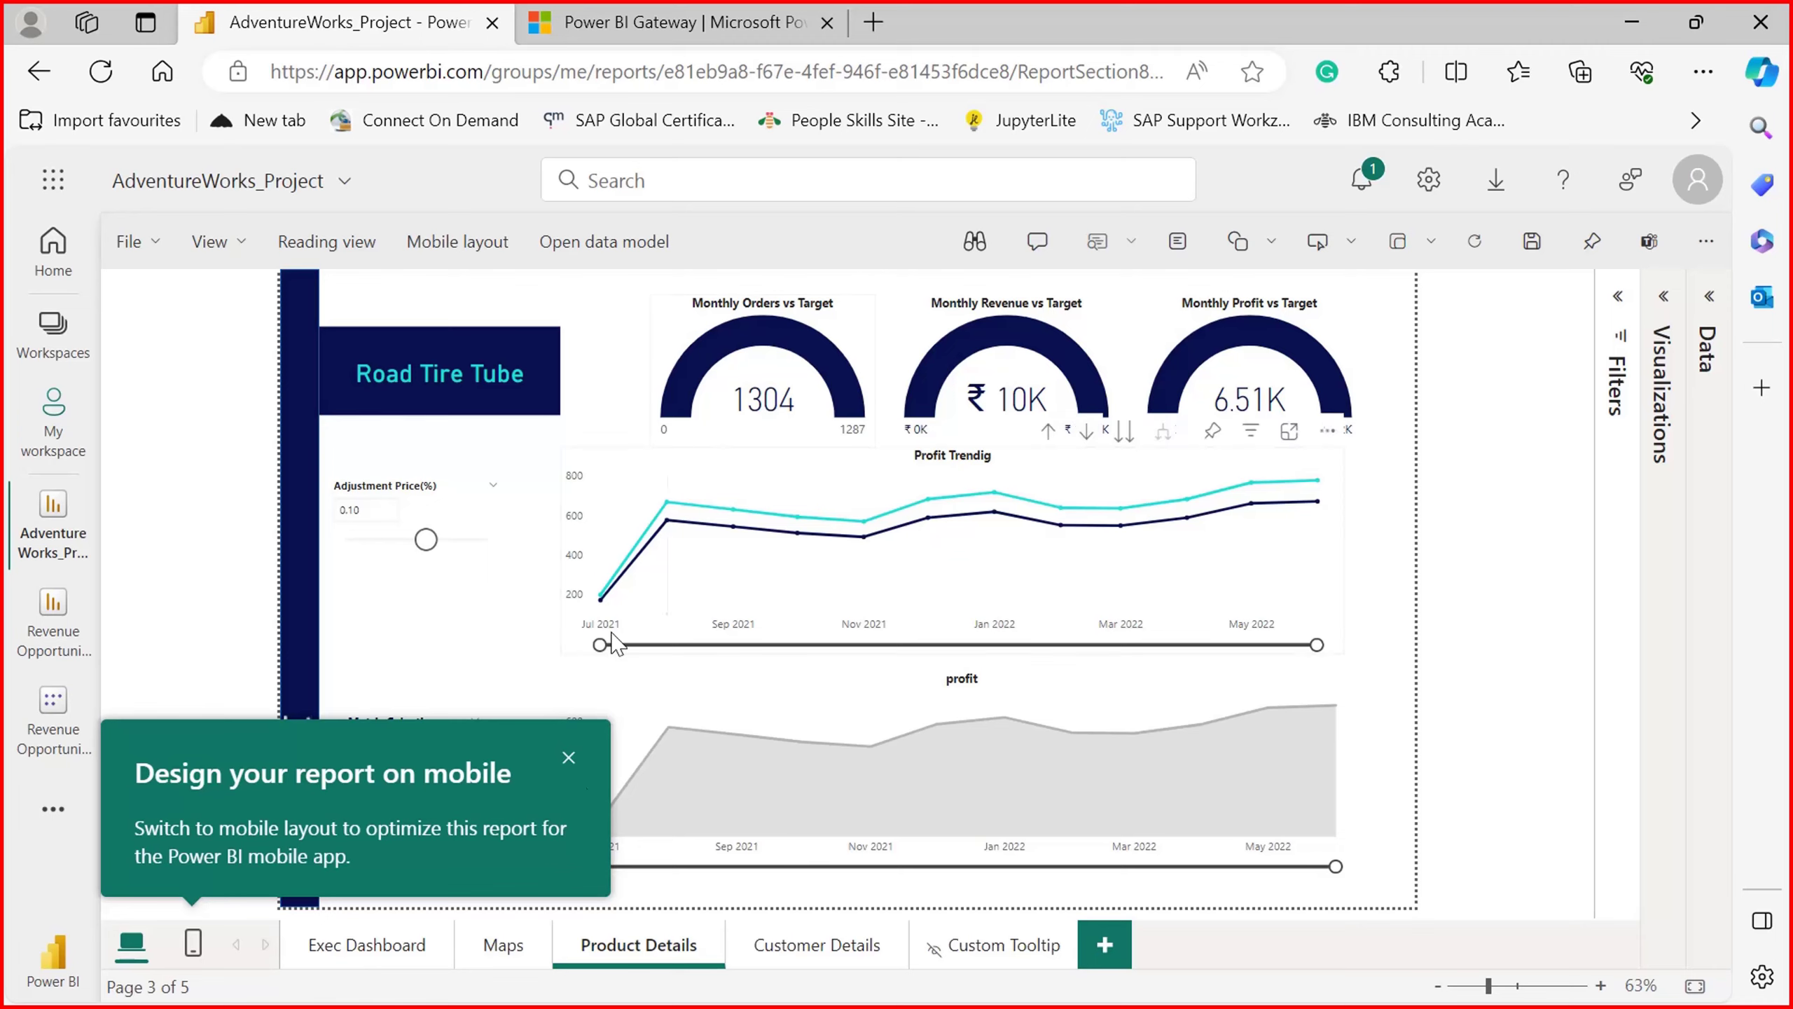
{"action": "left_click", "coordinate": [353, 947]}
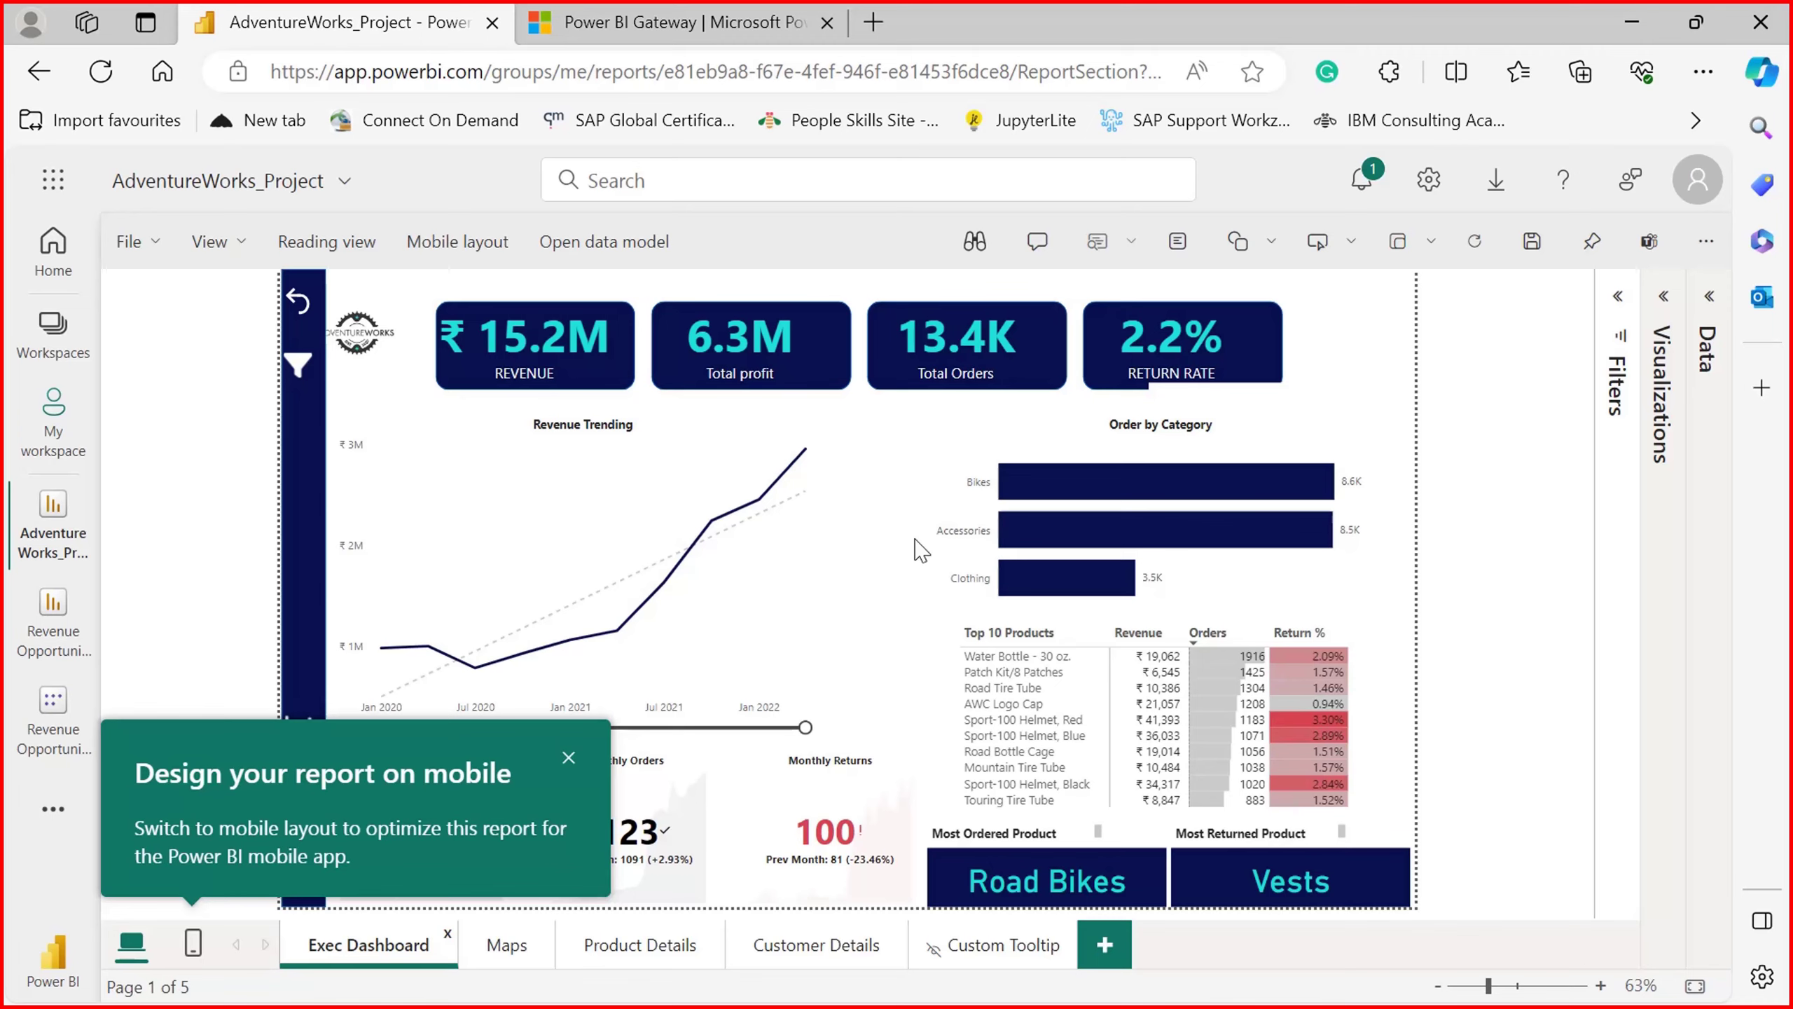
Step: Dismiss the mobile design notice and point out the filter icon and page navigation icons on the Exec Dashboard
{"action": "left_click", "coordinate": [568, 758]}
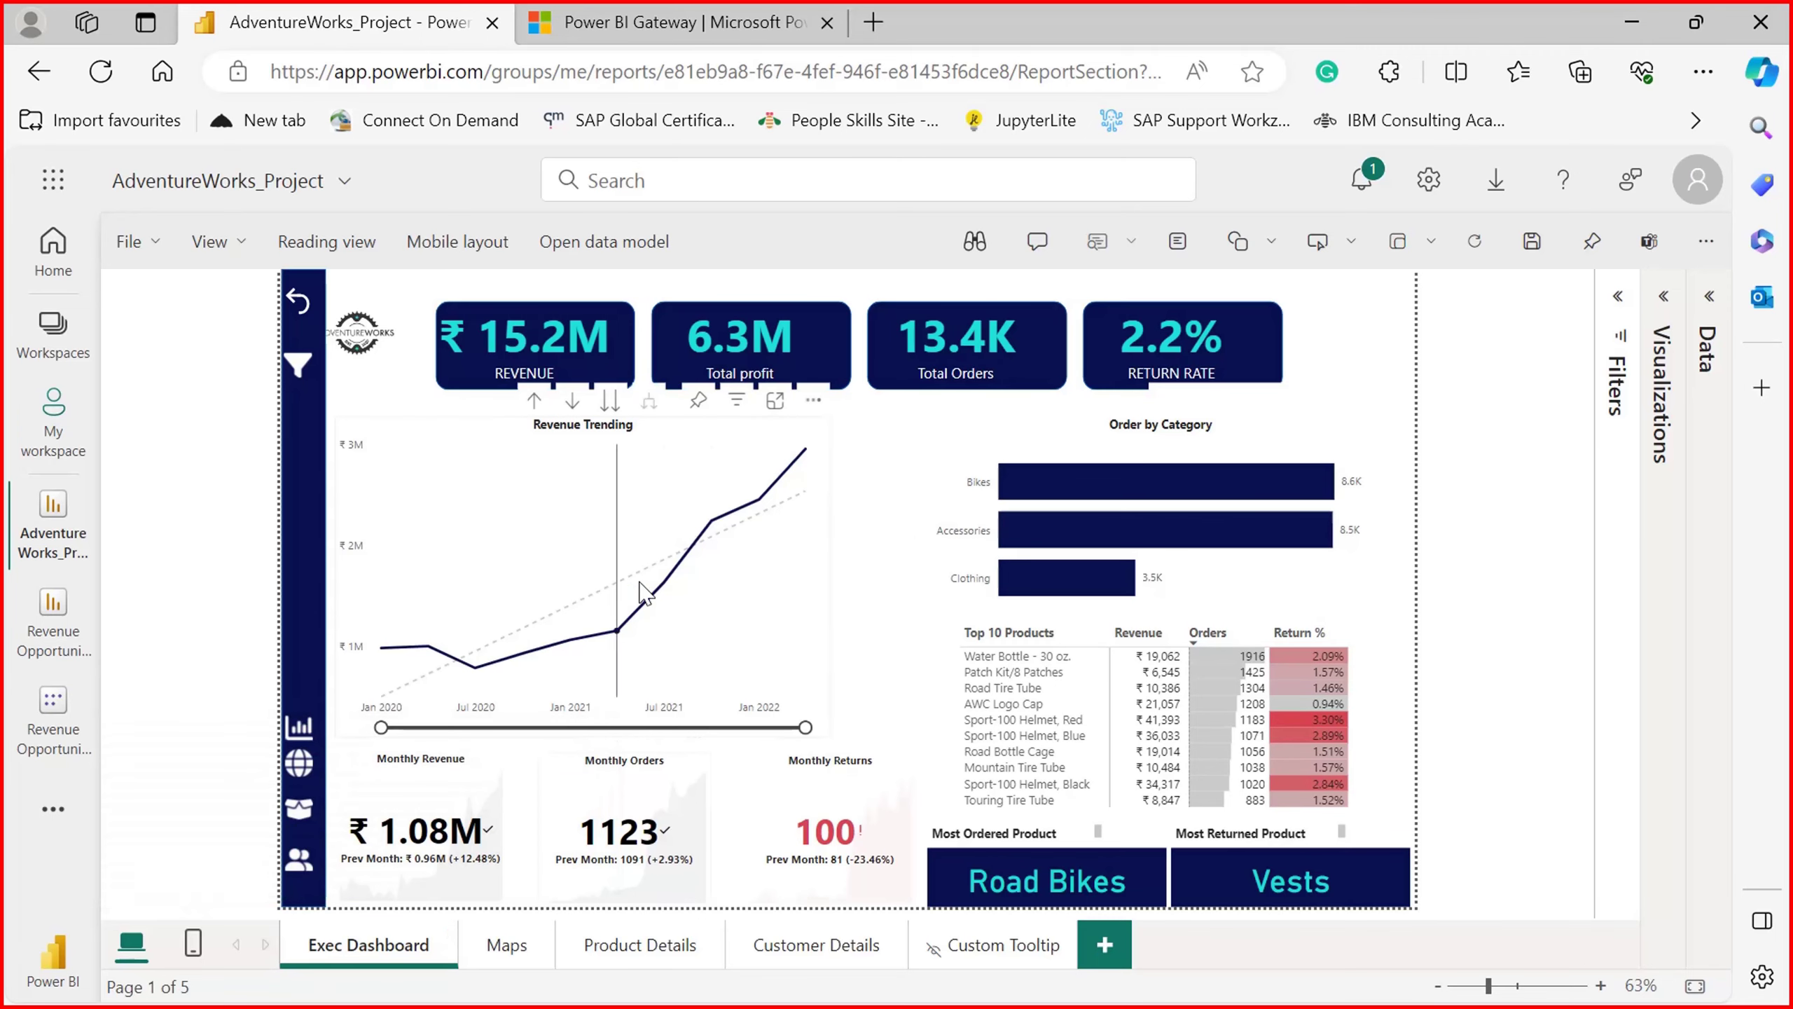
{"action": "mouse_move", "coordinate": [784, 477]}
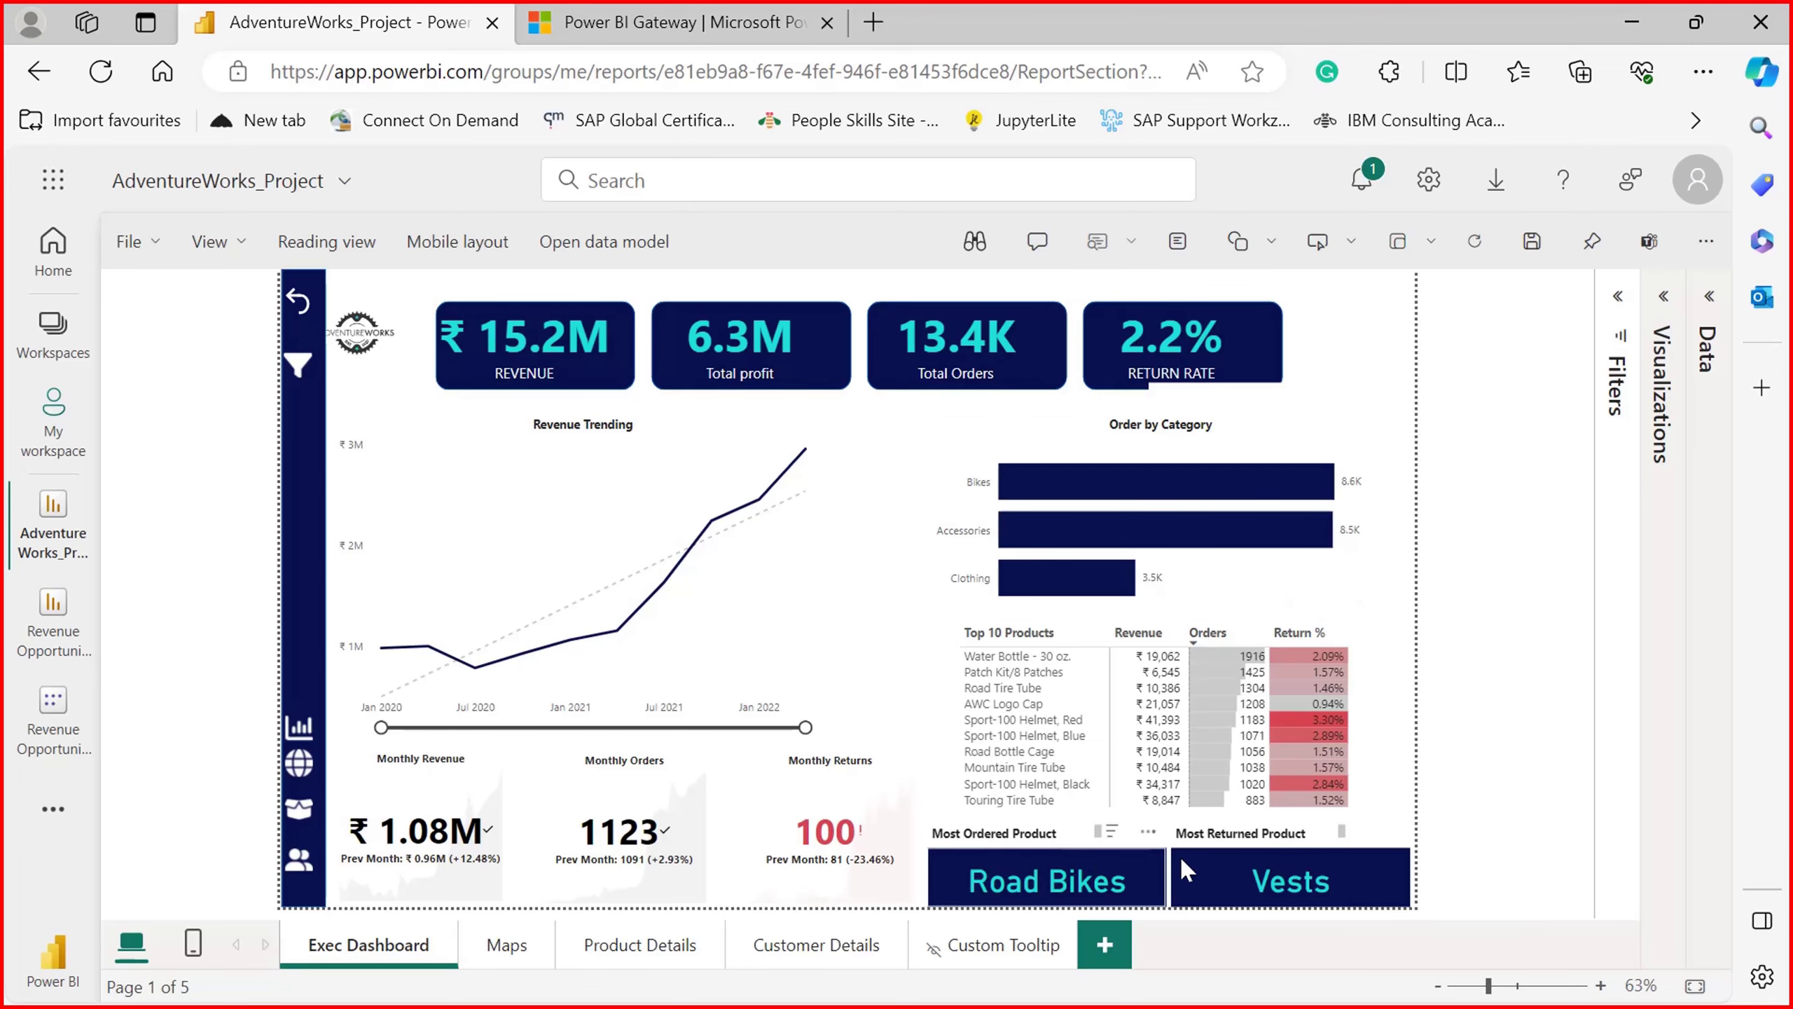
{"action": "left_click", "coordinate": [299, 382]}
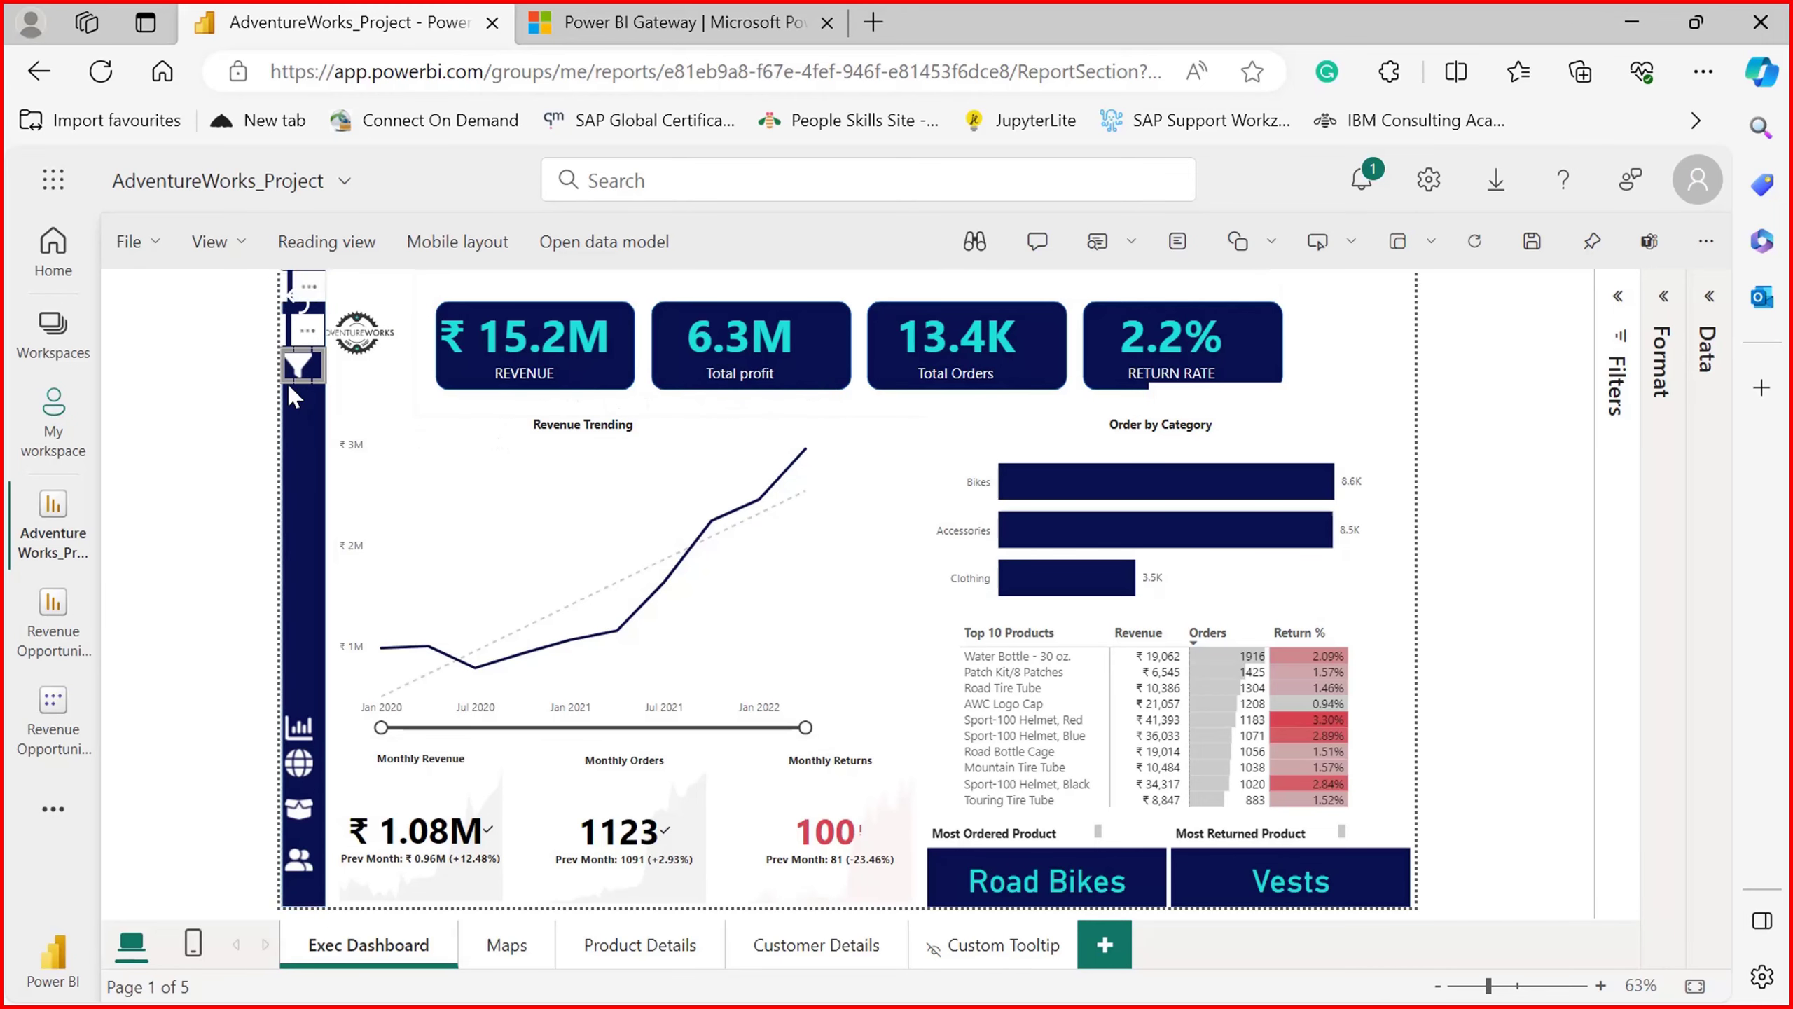
{"action": "left_click", "coordinate": [299, 735]}
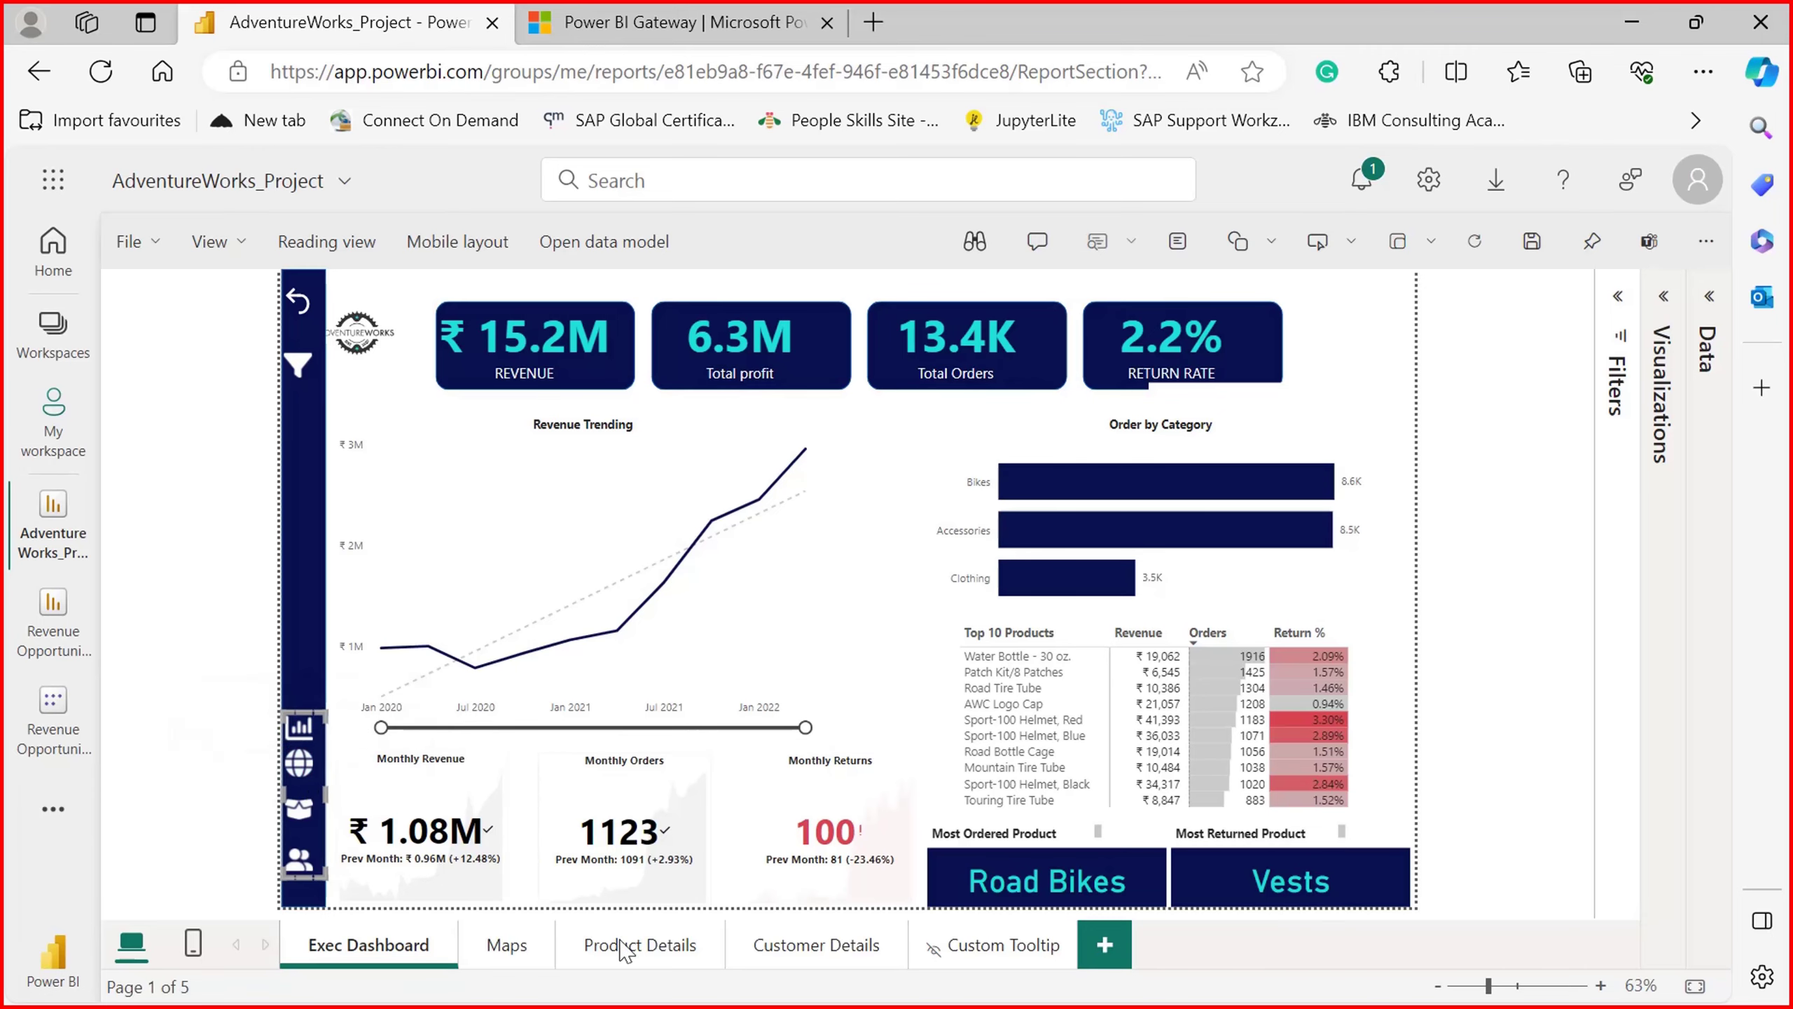
Step: Select Europe, North America and Pacific in the region slicer on the Maps page
{"action": "left_click", "coordinate": [508, 948]}
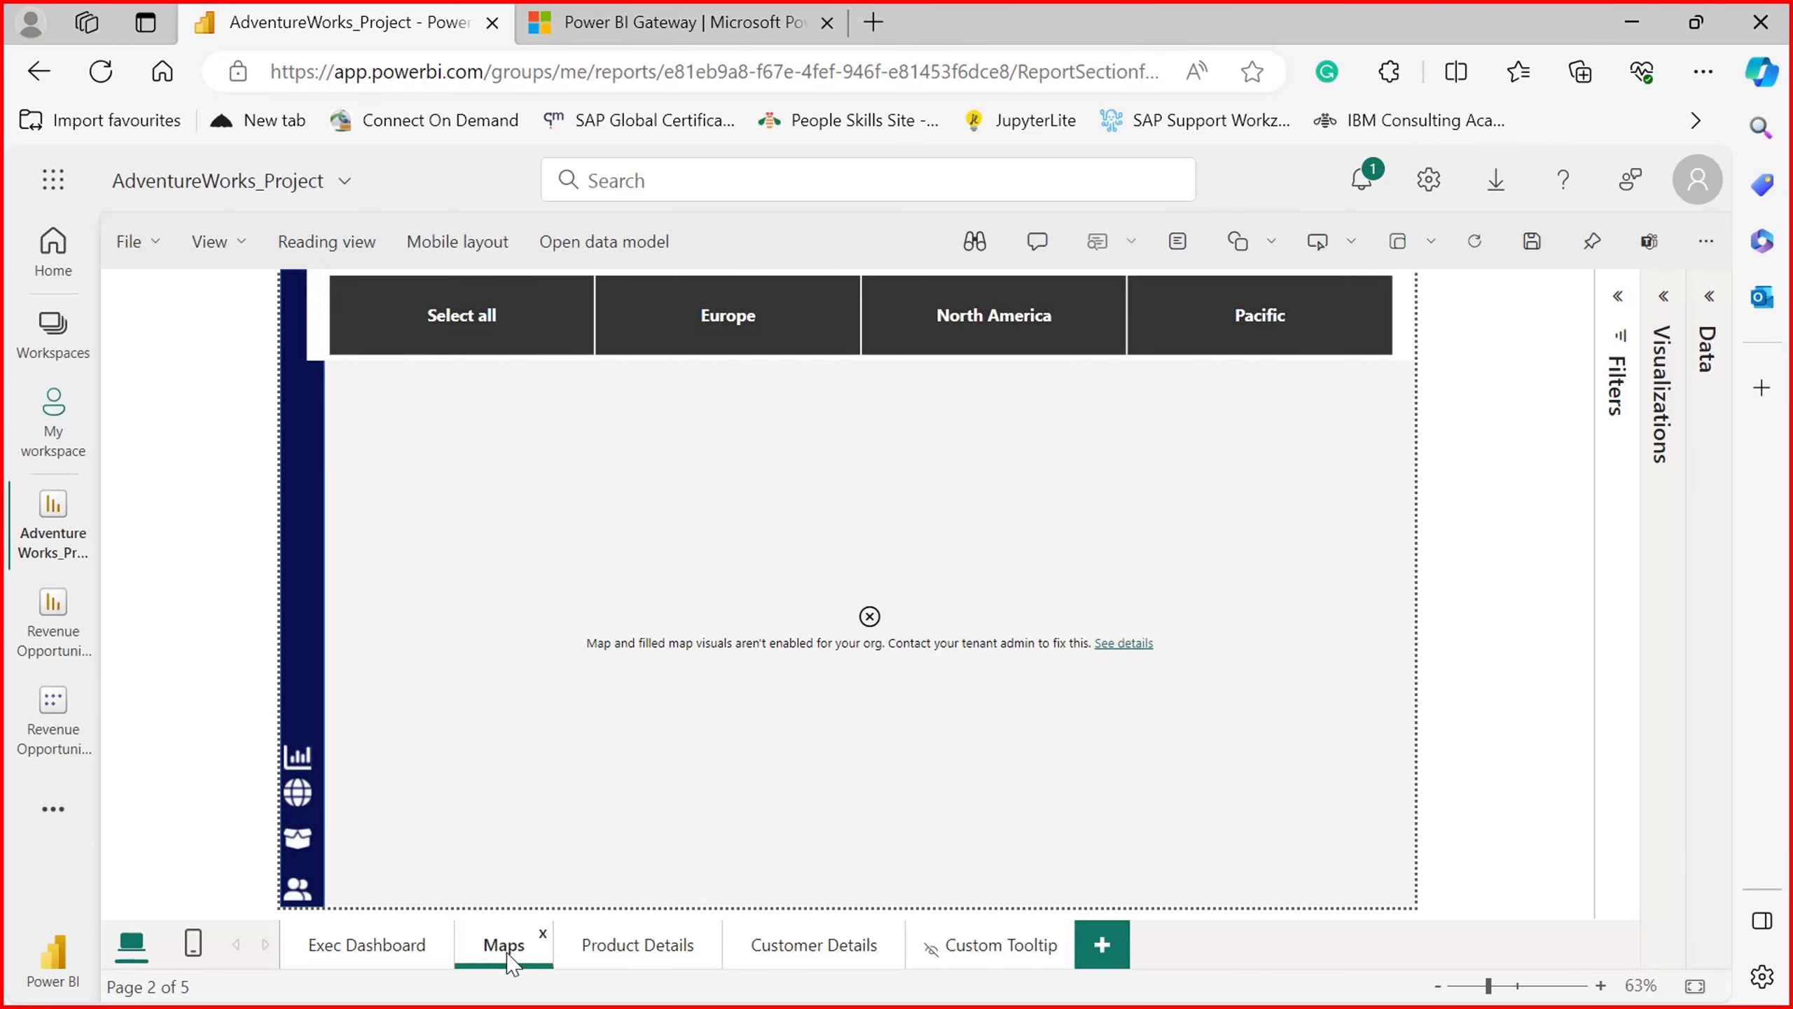
{"action": "left_click", "coordinate": [707, 346]}
{"action": "left_click", "coordinate": [989, 346]}
{"action": "left_click", "coordinate": [1243, 345]}
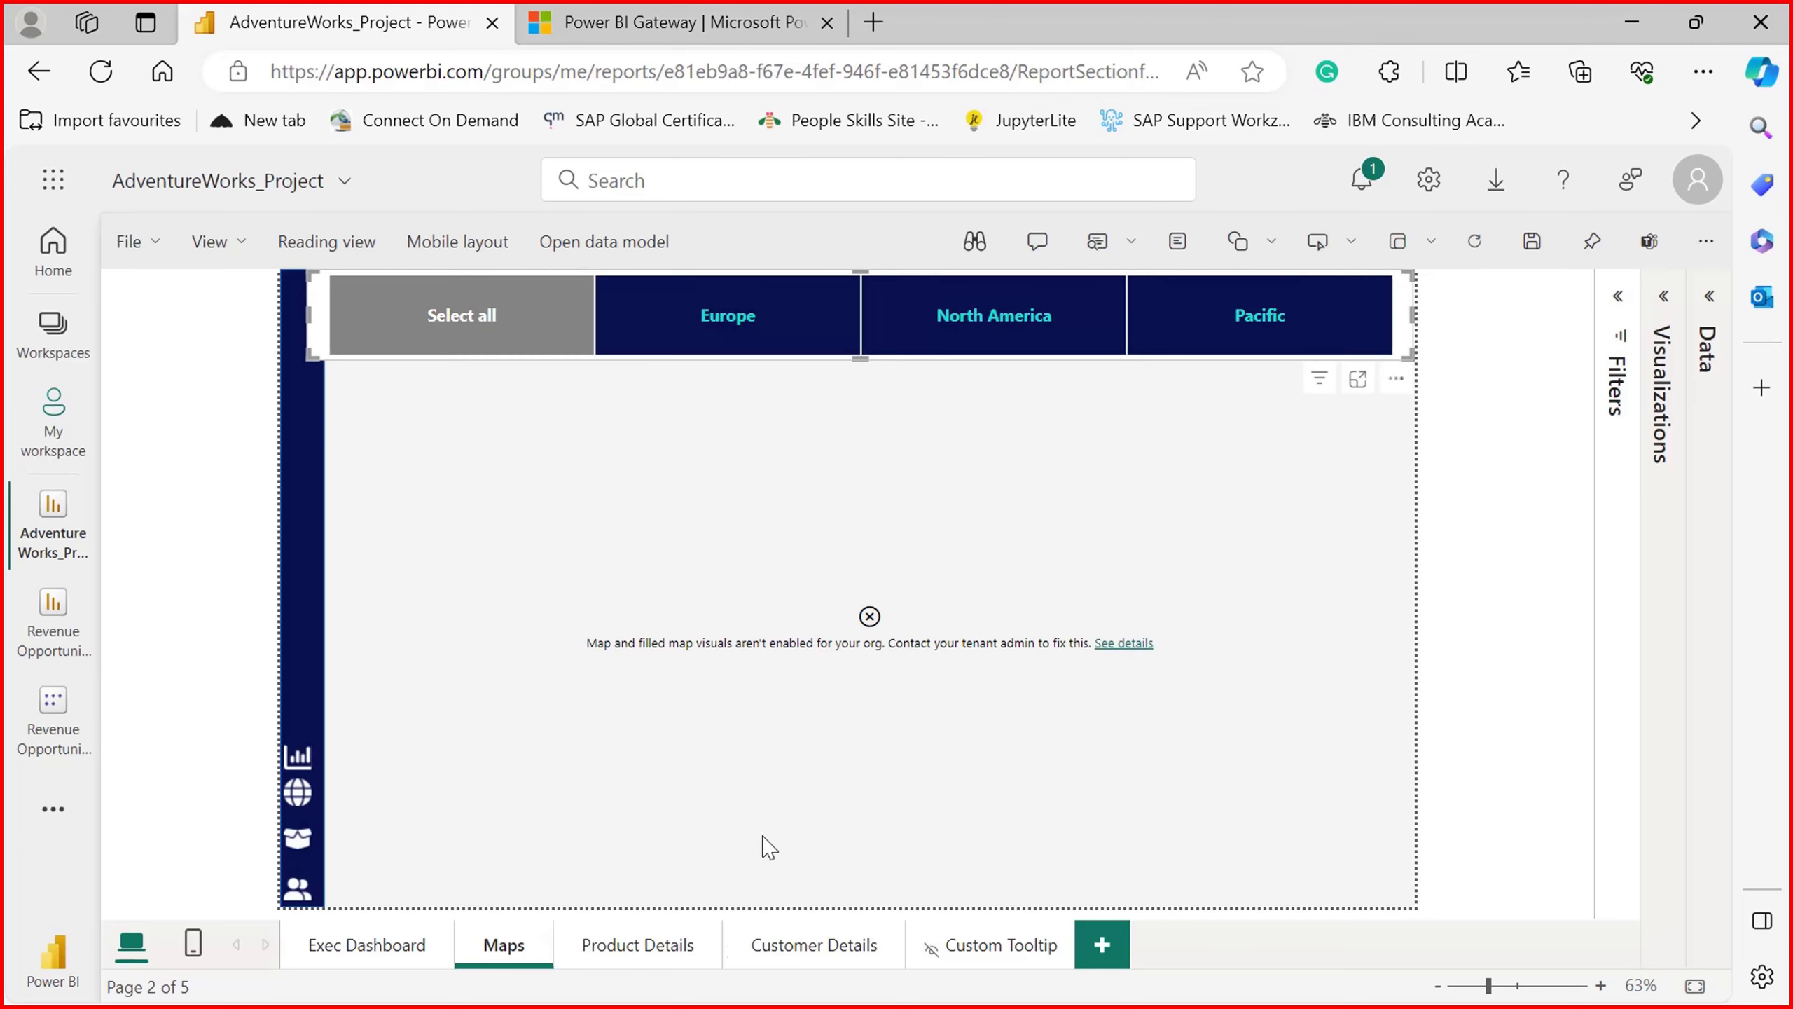
Step: Go to the Product Details page and view the 01/11/2021 tooltip in the monthly profit trend chart
{"action": "left_click", "coordinate": [636, 947]}
{"action": "mouse_move", "coordinate": [903, 602]}
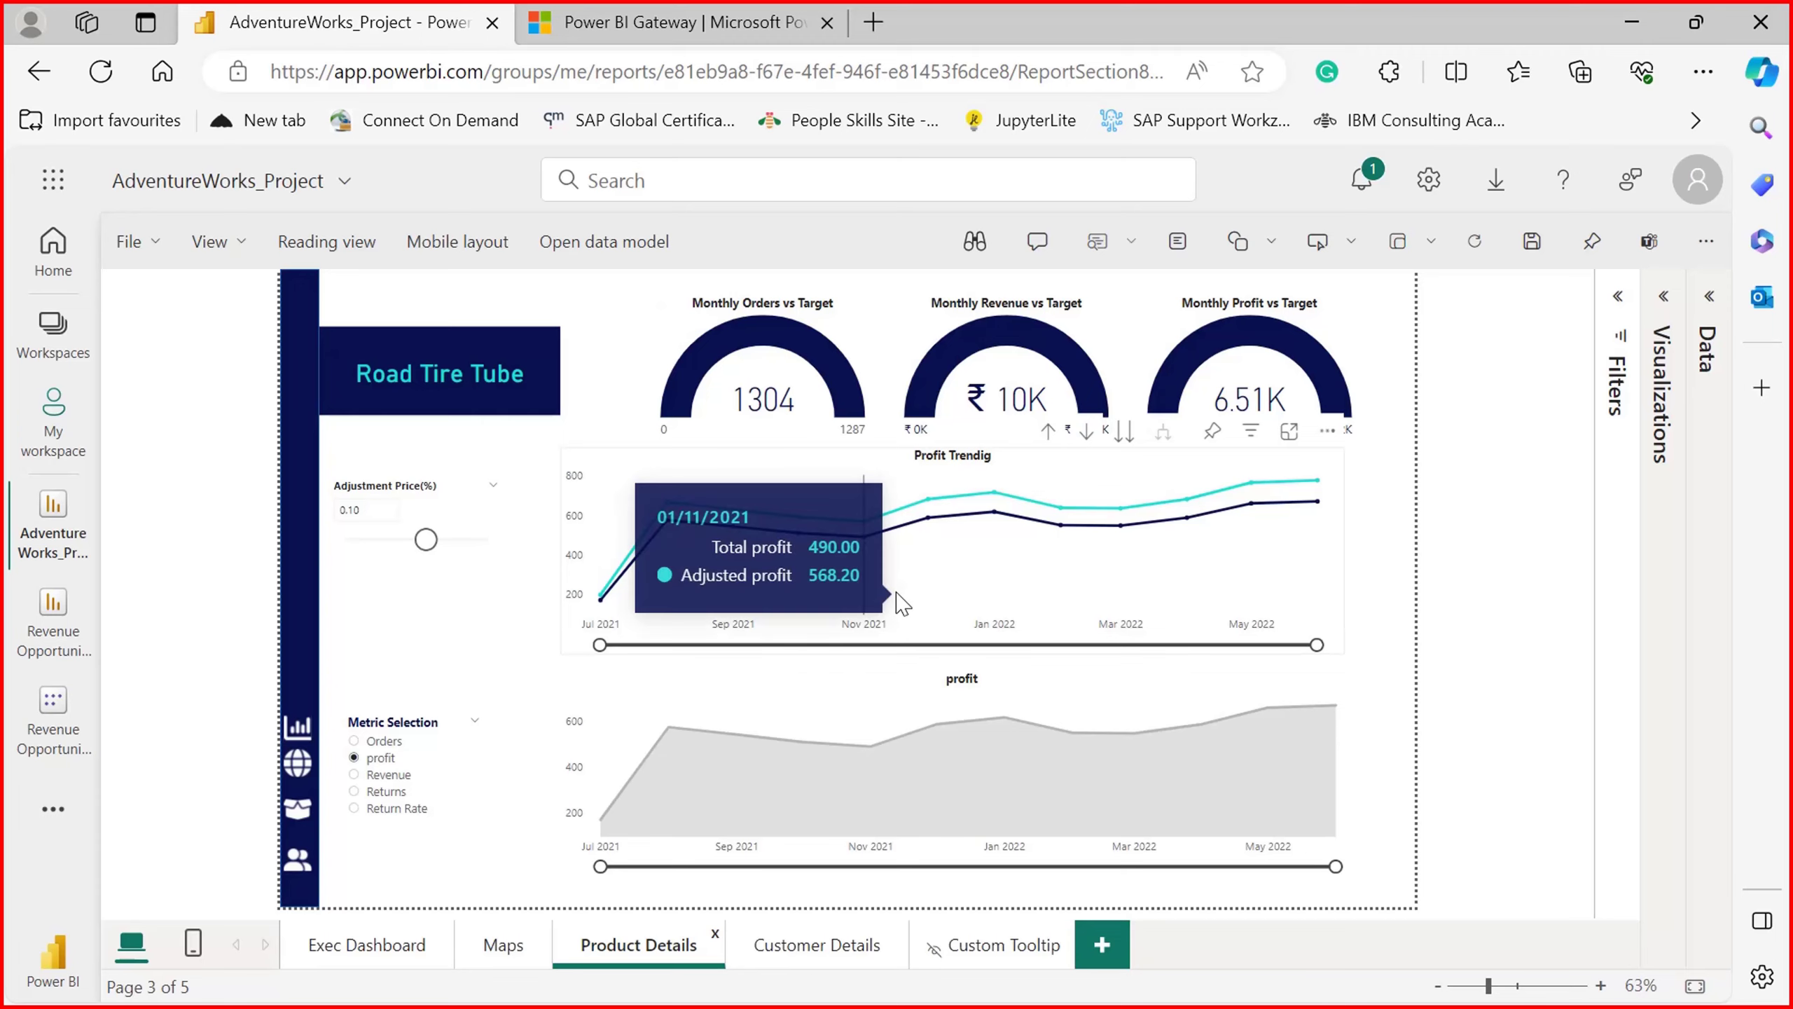